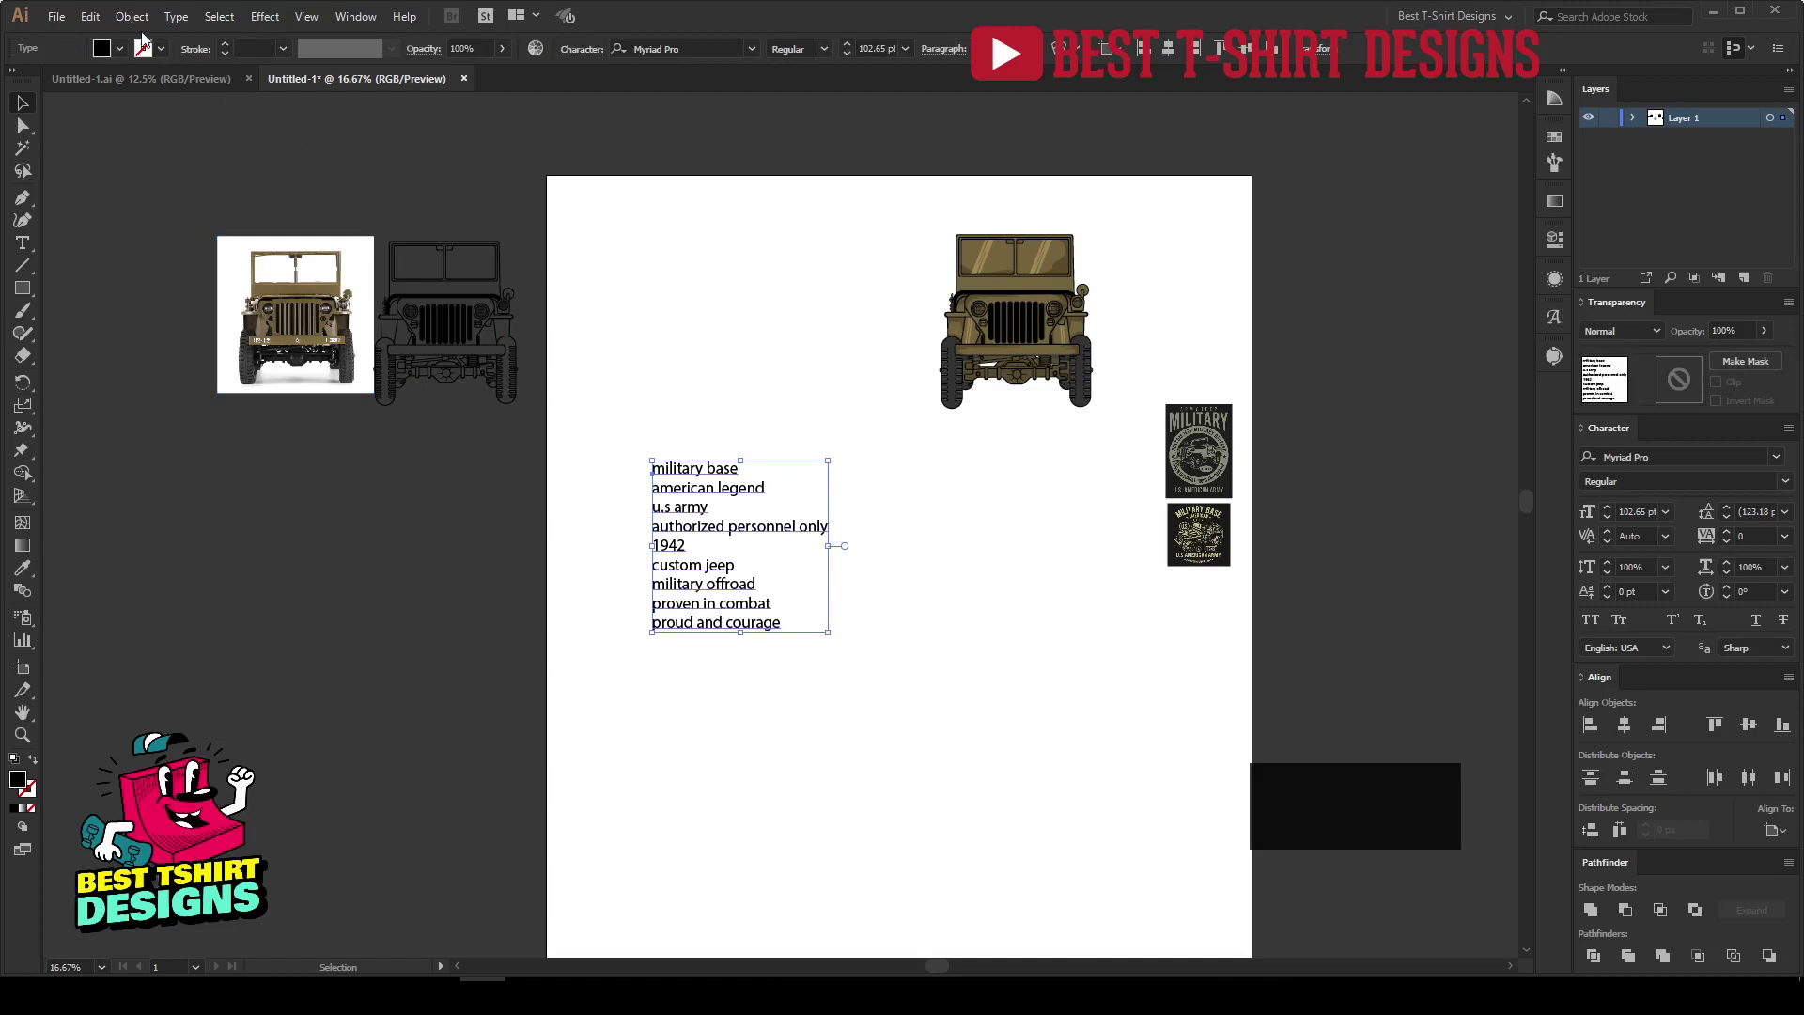
Run the divideTextFrame script on the selected phrase list to split it into separate lines.
left_click(55, 17)
mouse_move(237, 417)
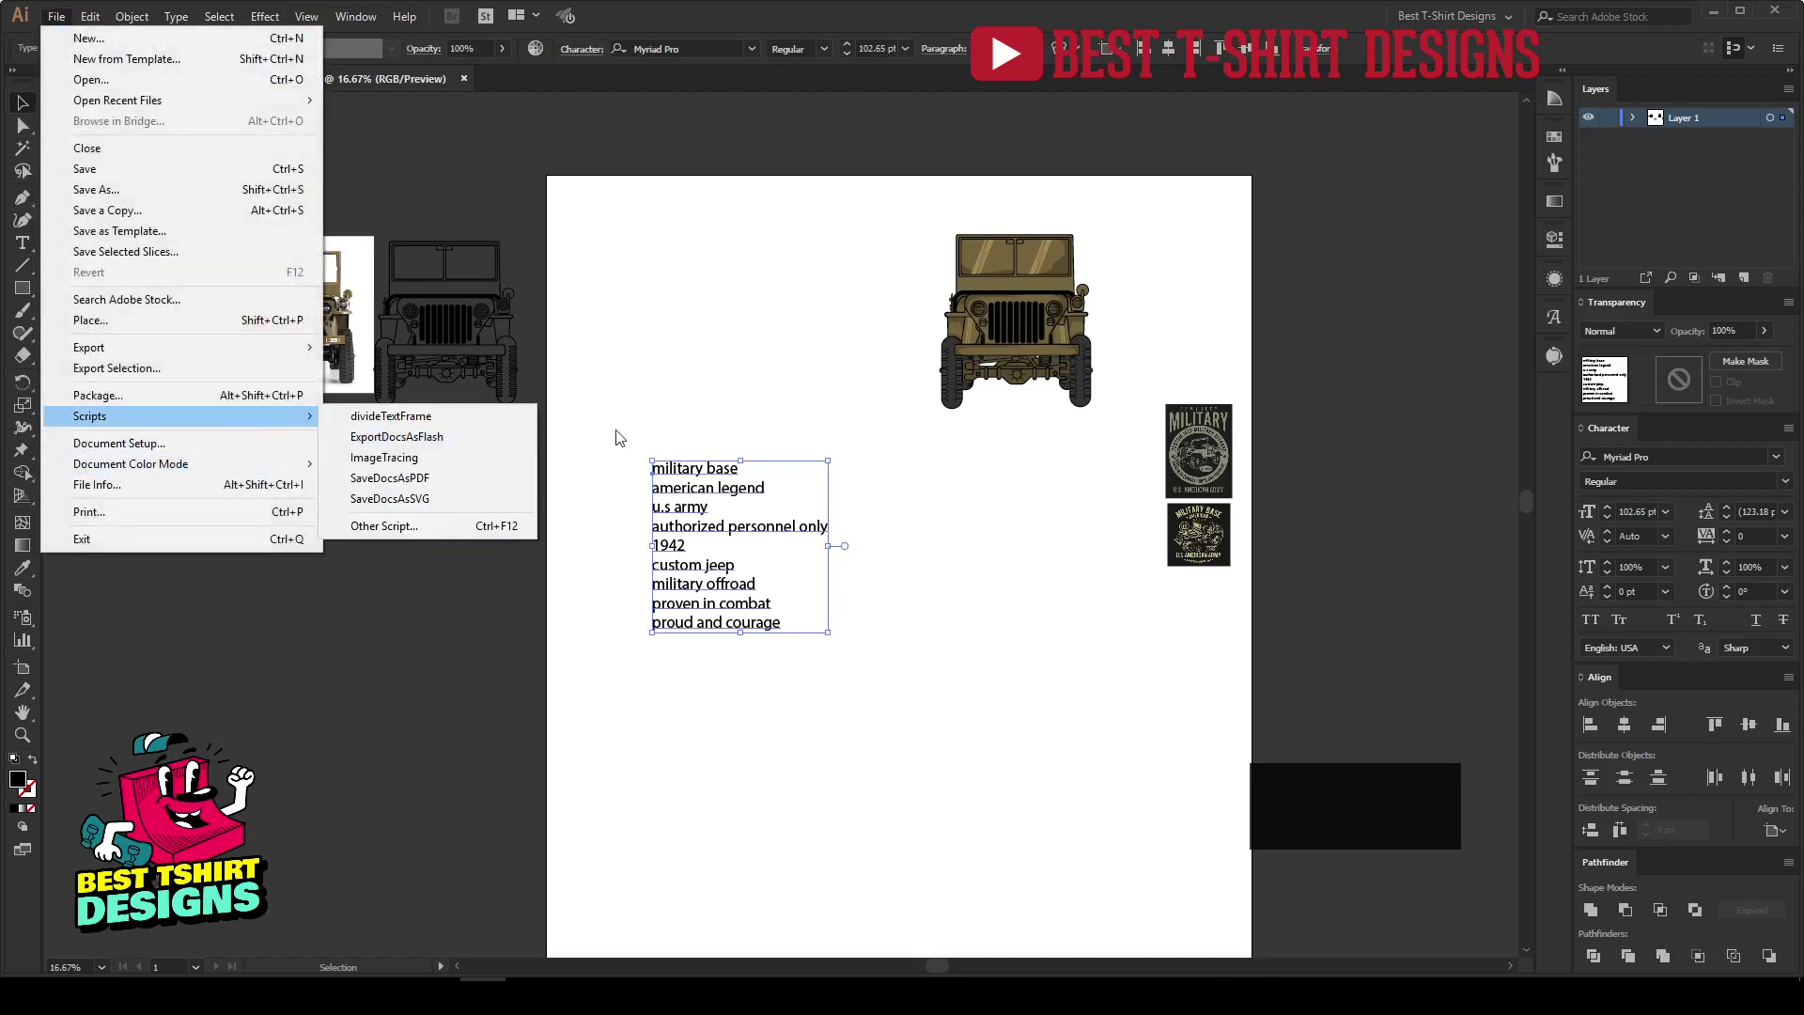
left_click(487, 419)
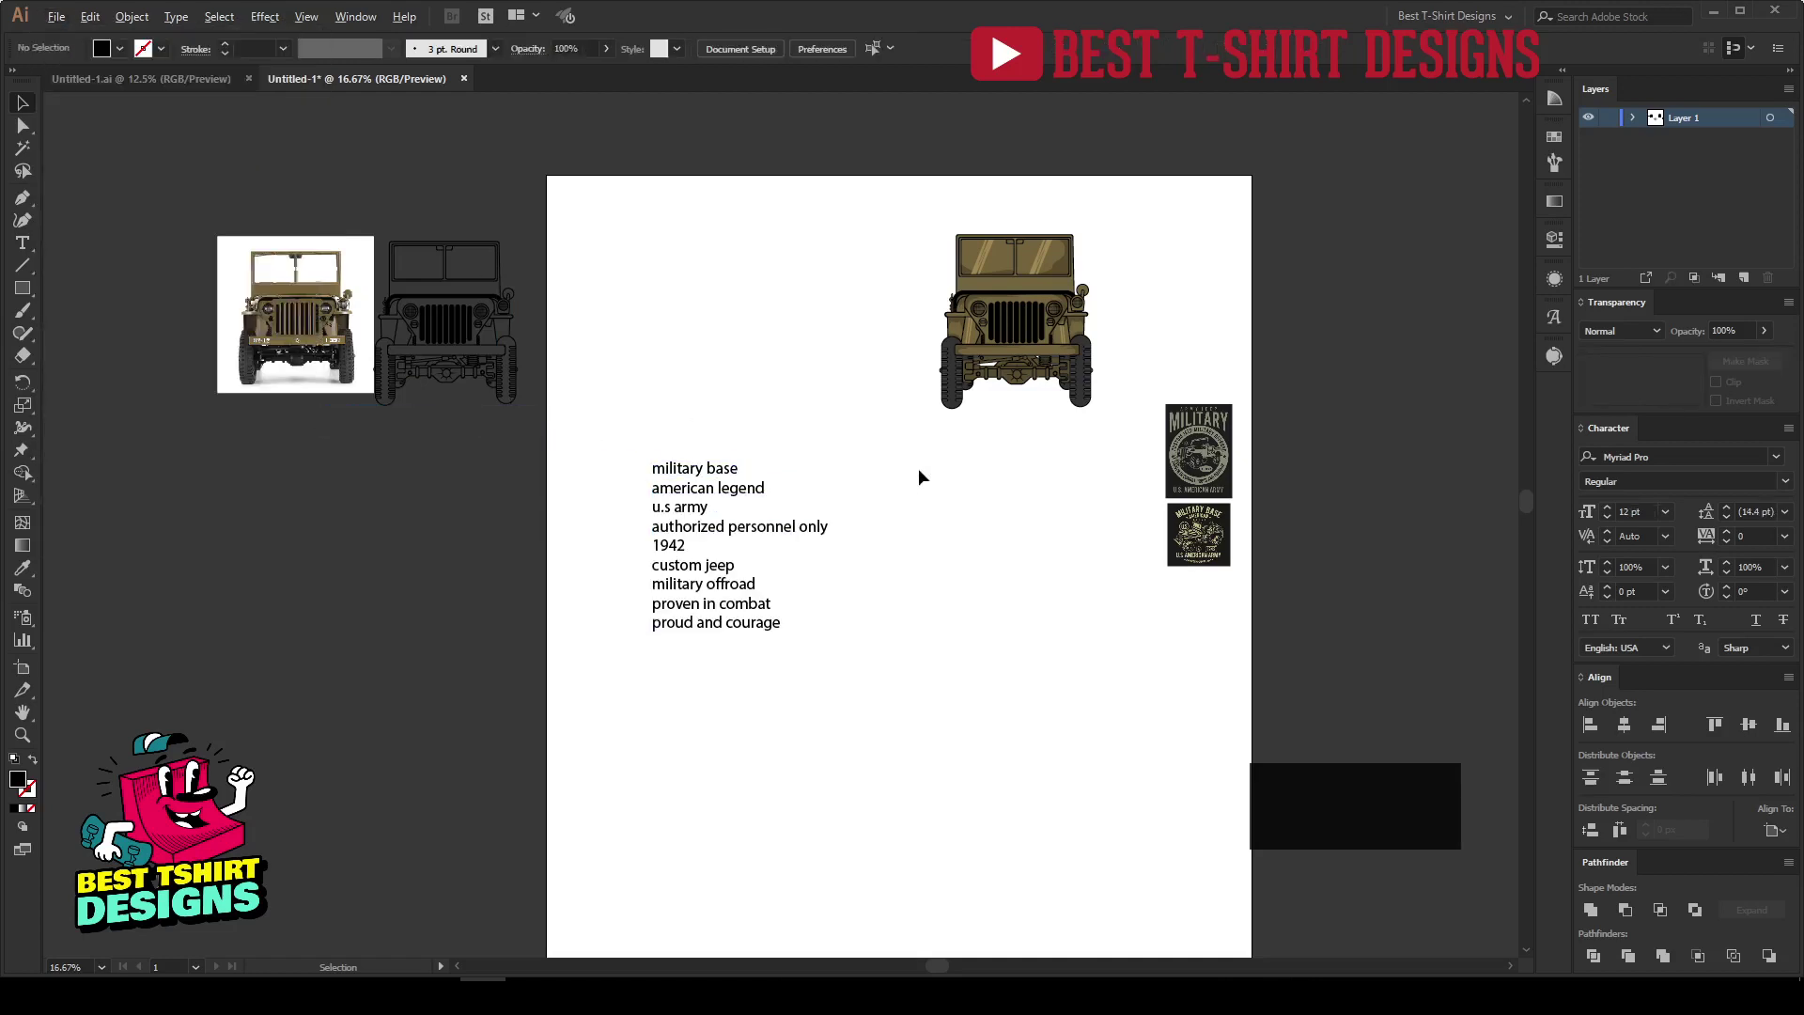
Move the separated text lines and the two reference designs off the artboard.
scroll(616, 375, "down", 1)
left_click_drag(617, 375, 724, 616)
left_click_drag(679, 538, 1222, 429)
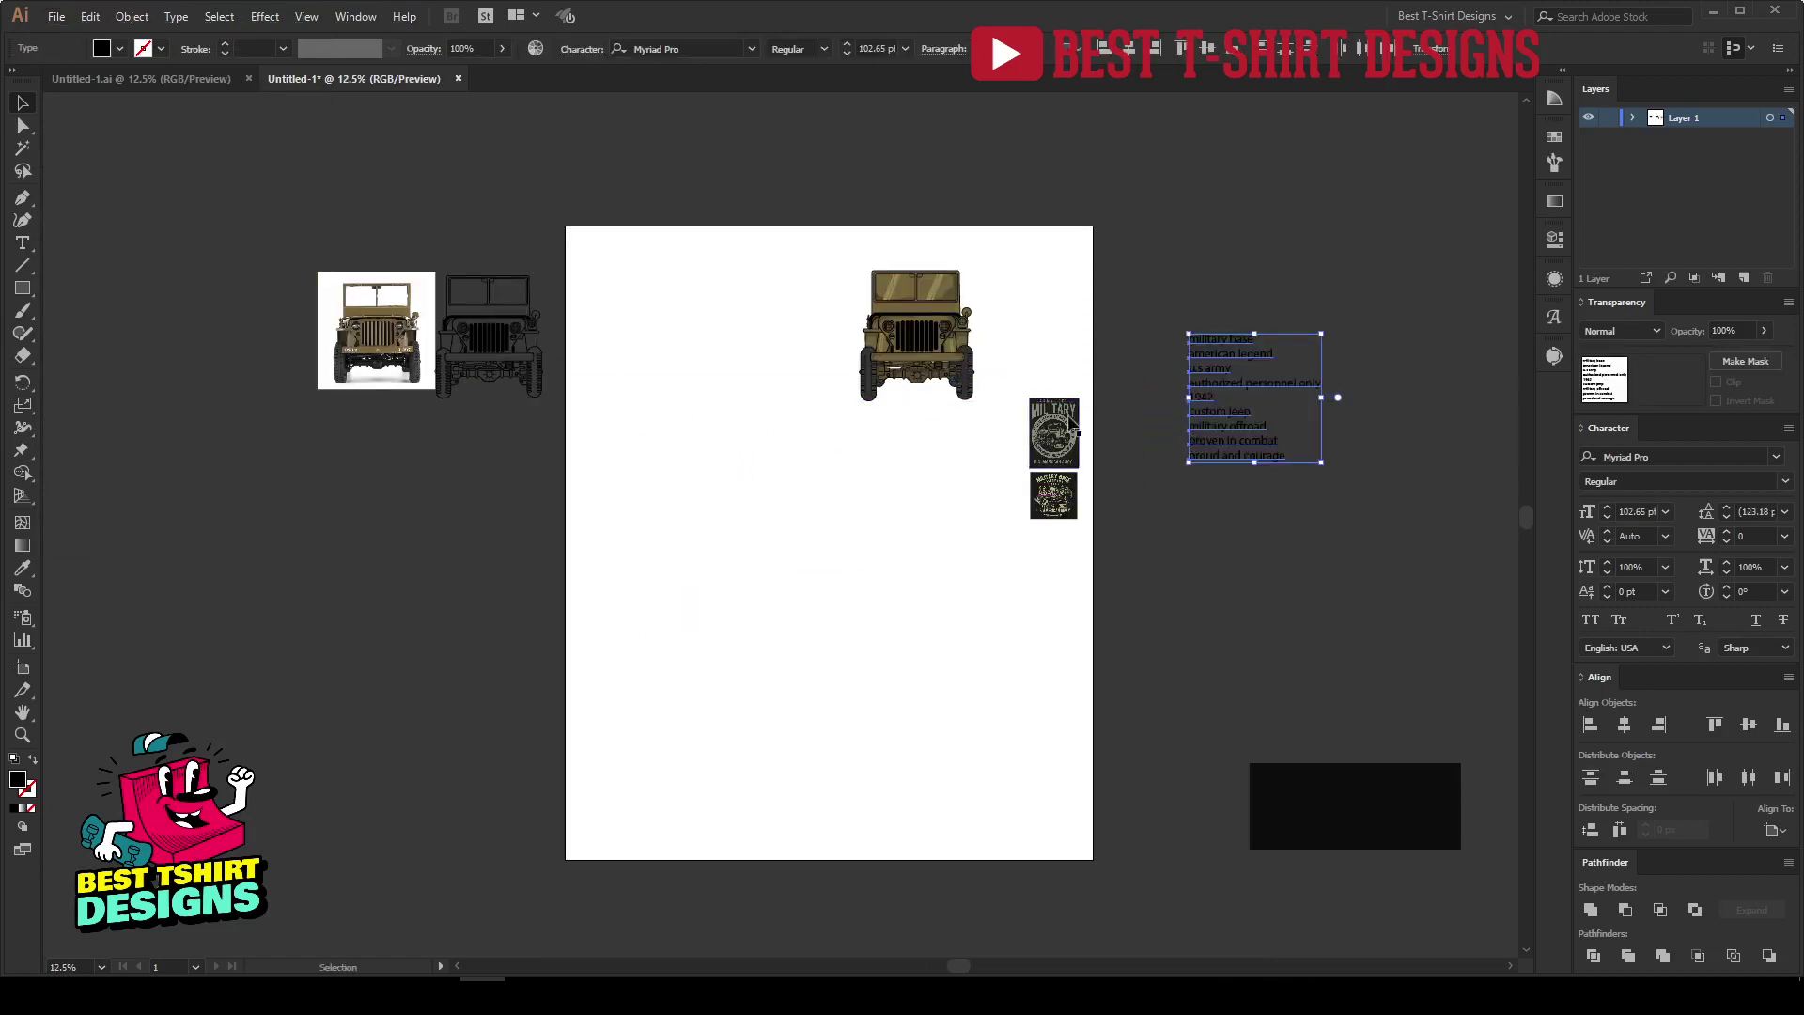
left_click_drag(1057, 451, 1255, 587)
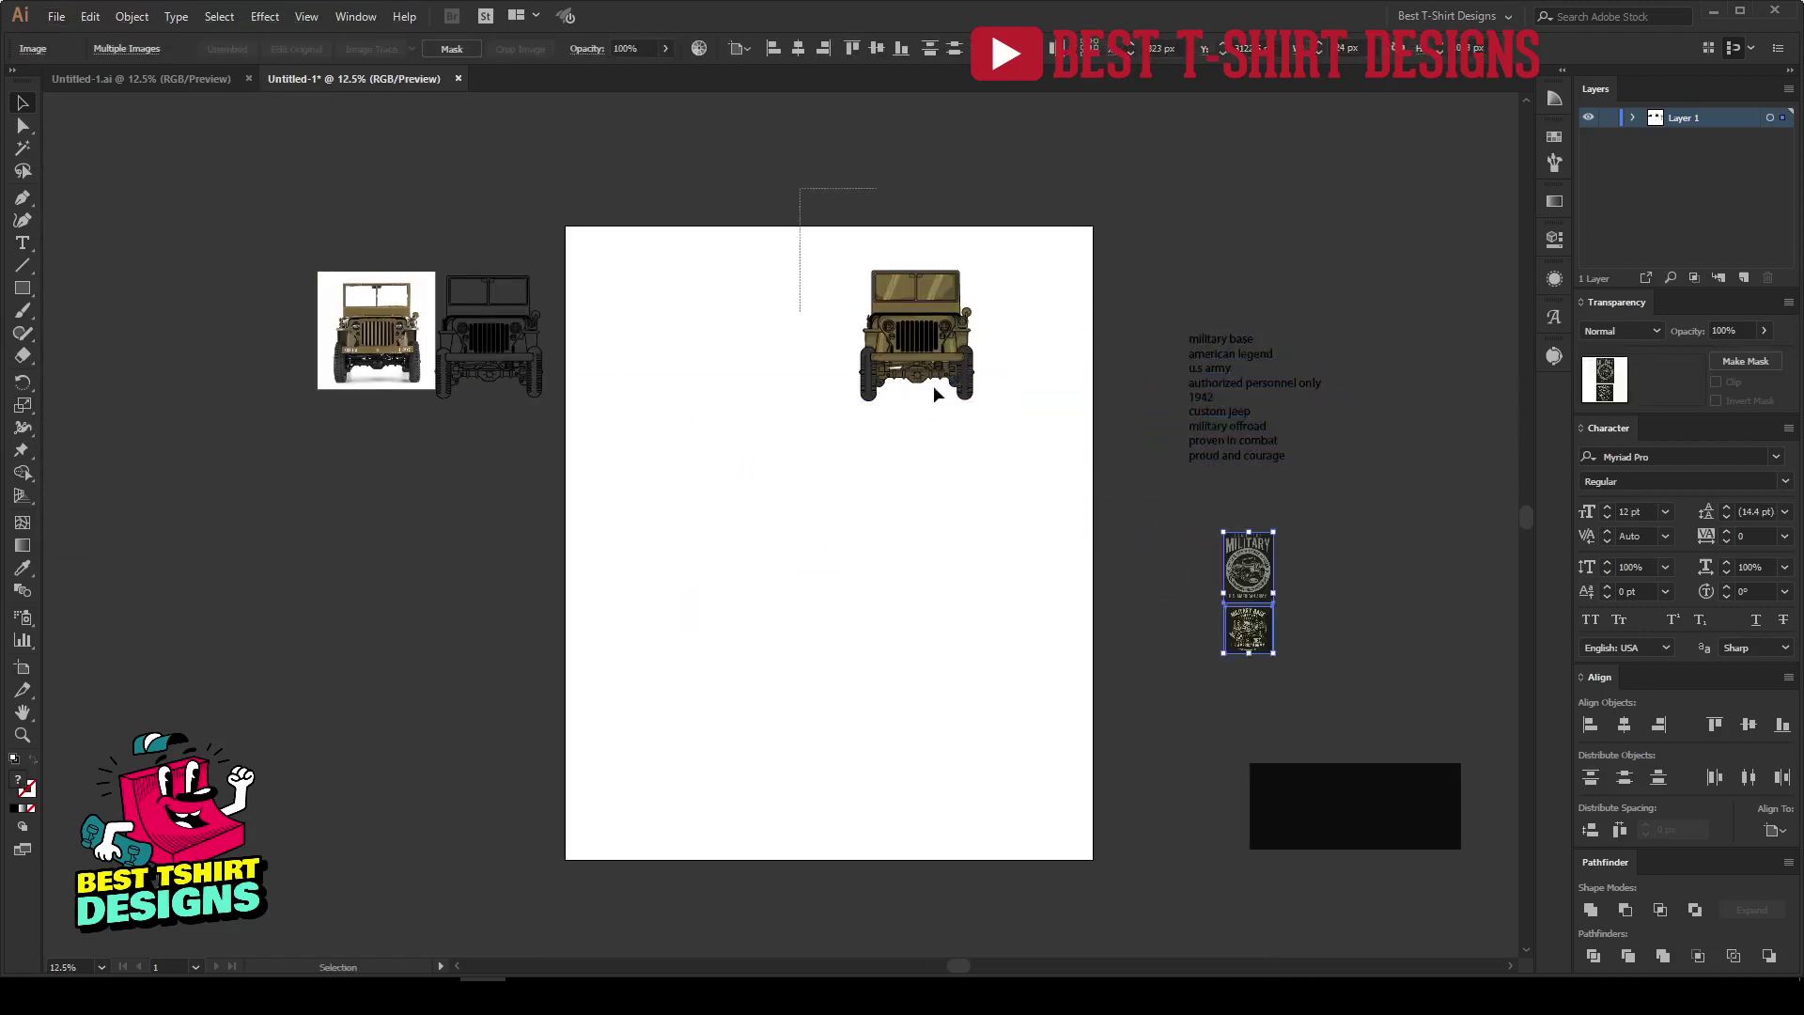
Move the coloured jeep to the middle of the artboard and enlarge it by about half.
left_click(951, 343)
left_click_drag(951, 343, 880, 523)
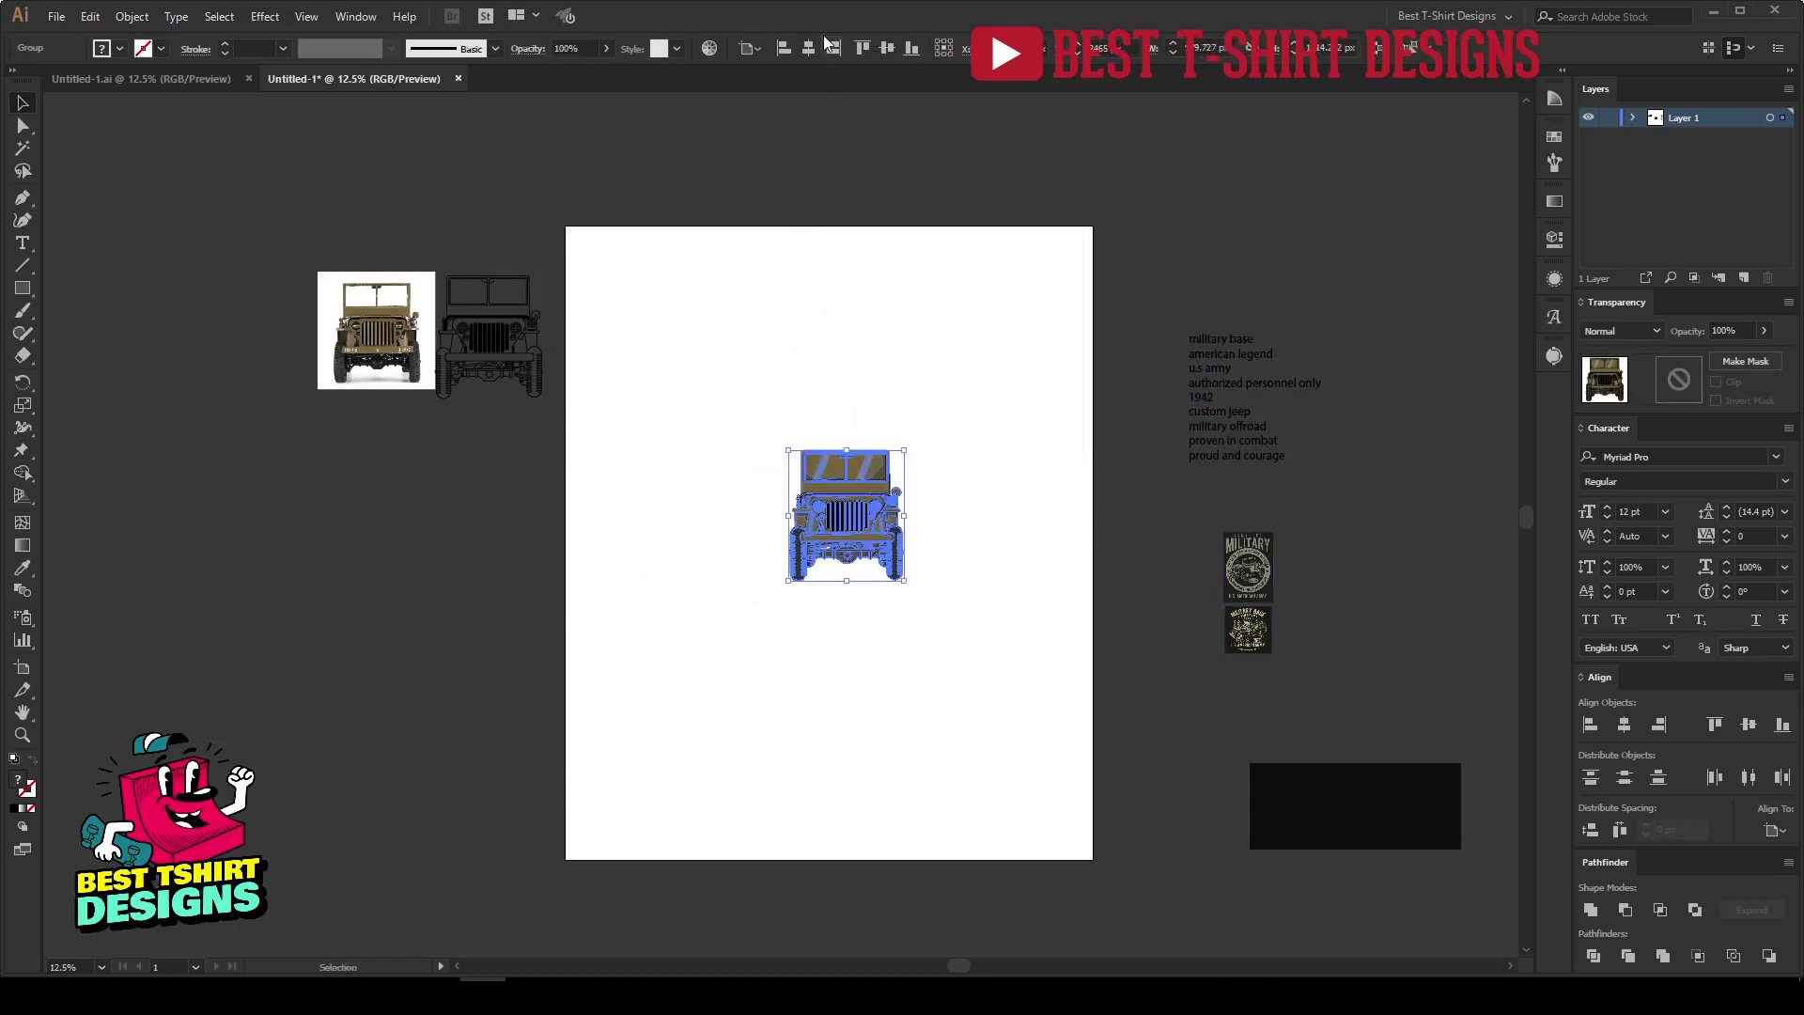
left_click(887, 48)
left_click_drag(830, 609, 841, 642)
left_click(981, 597)
scroll(1011, 615, "up", 1)
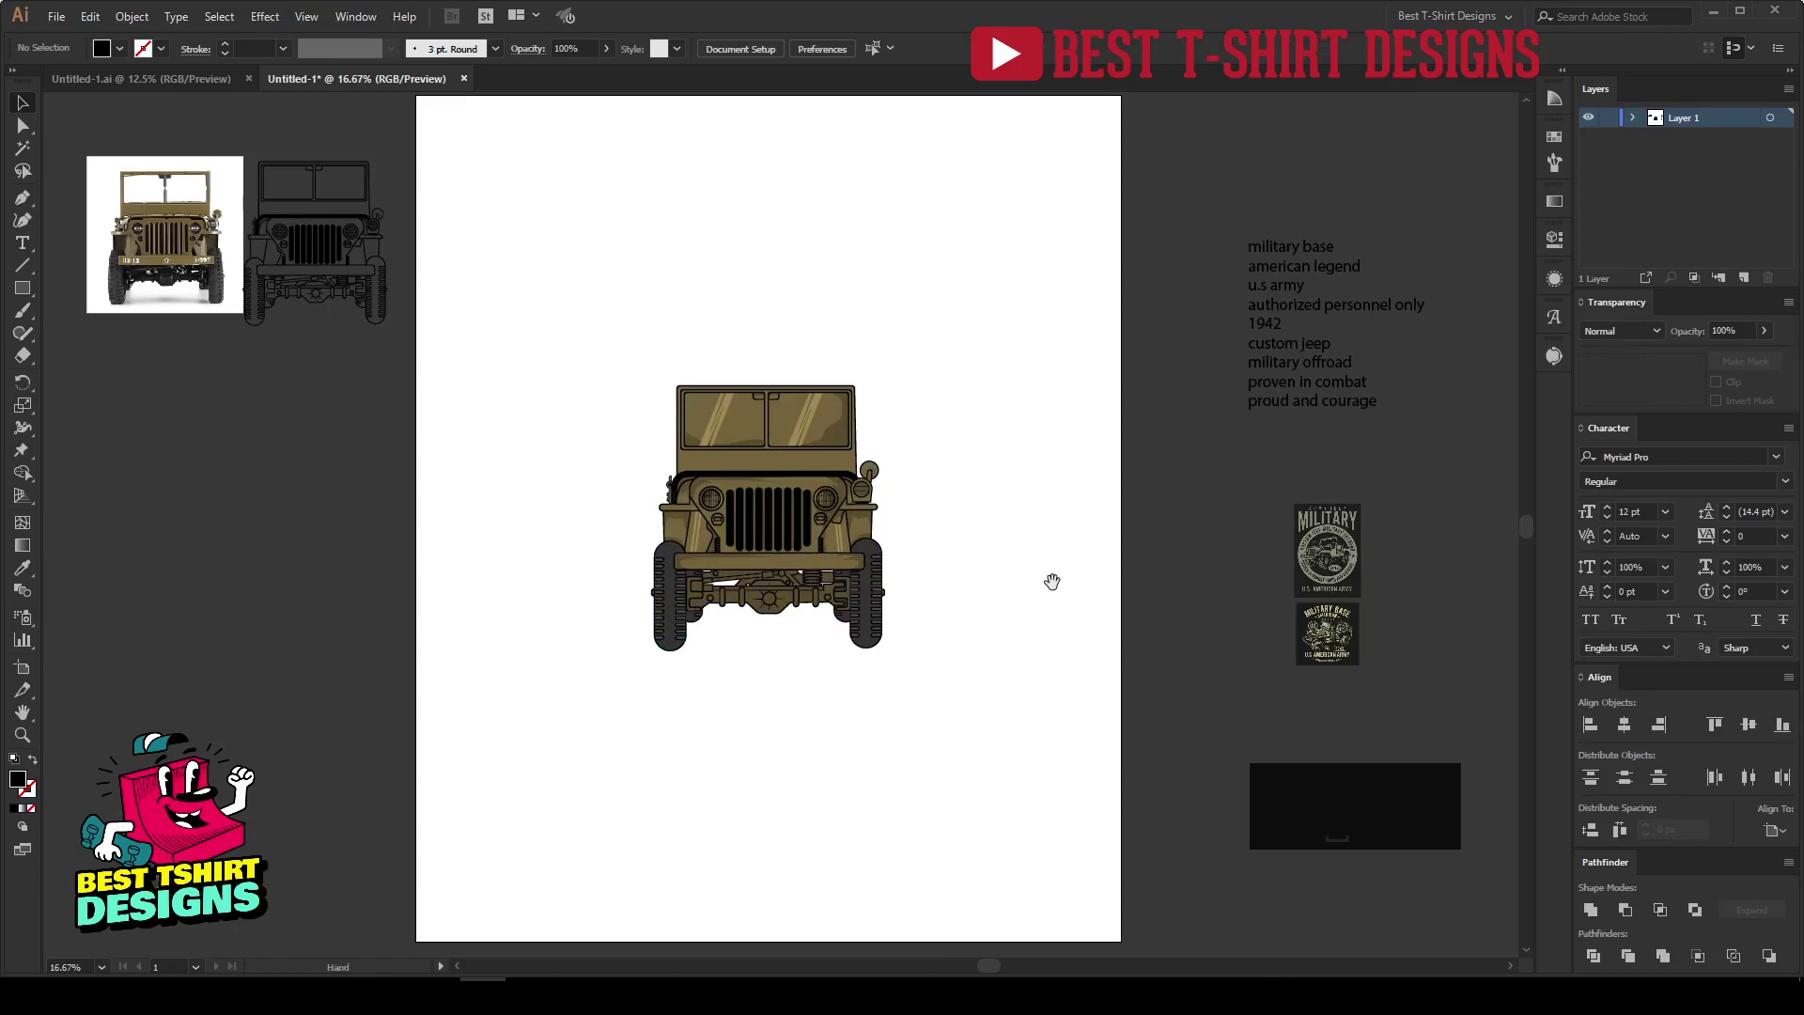
left_click_drag(1052, 582, 942, 573)
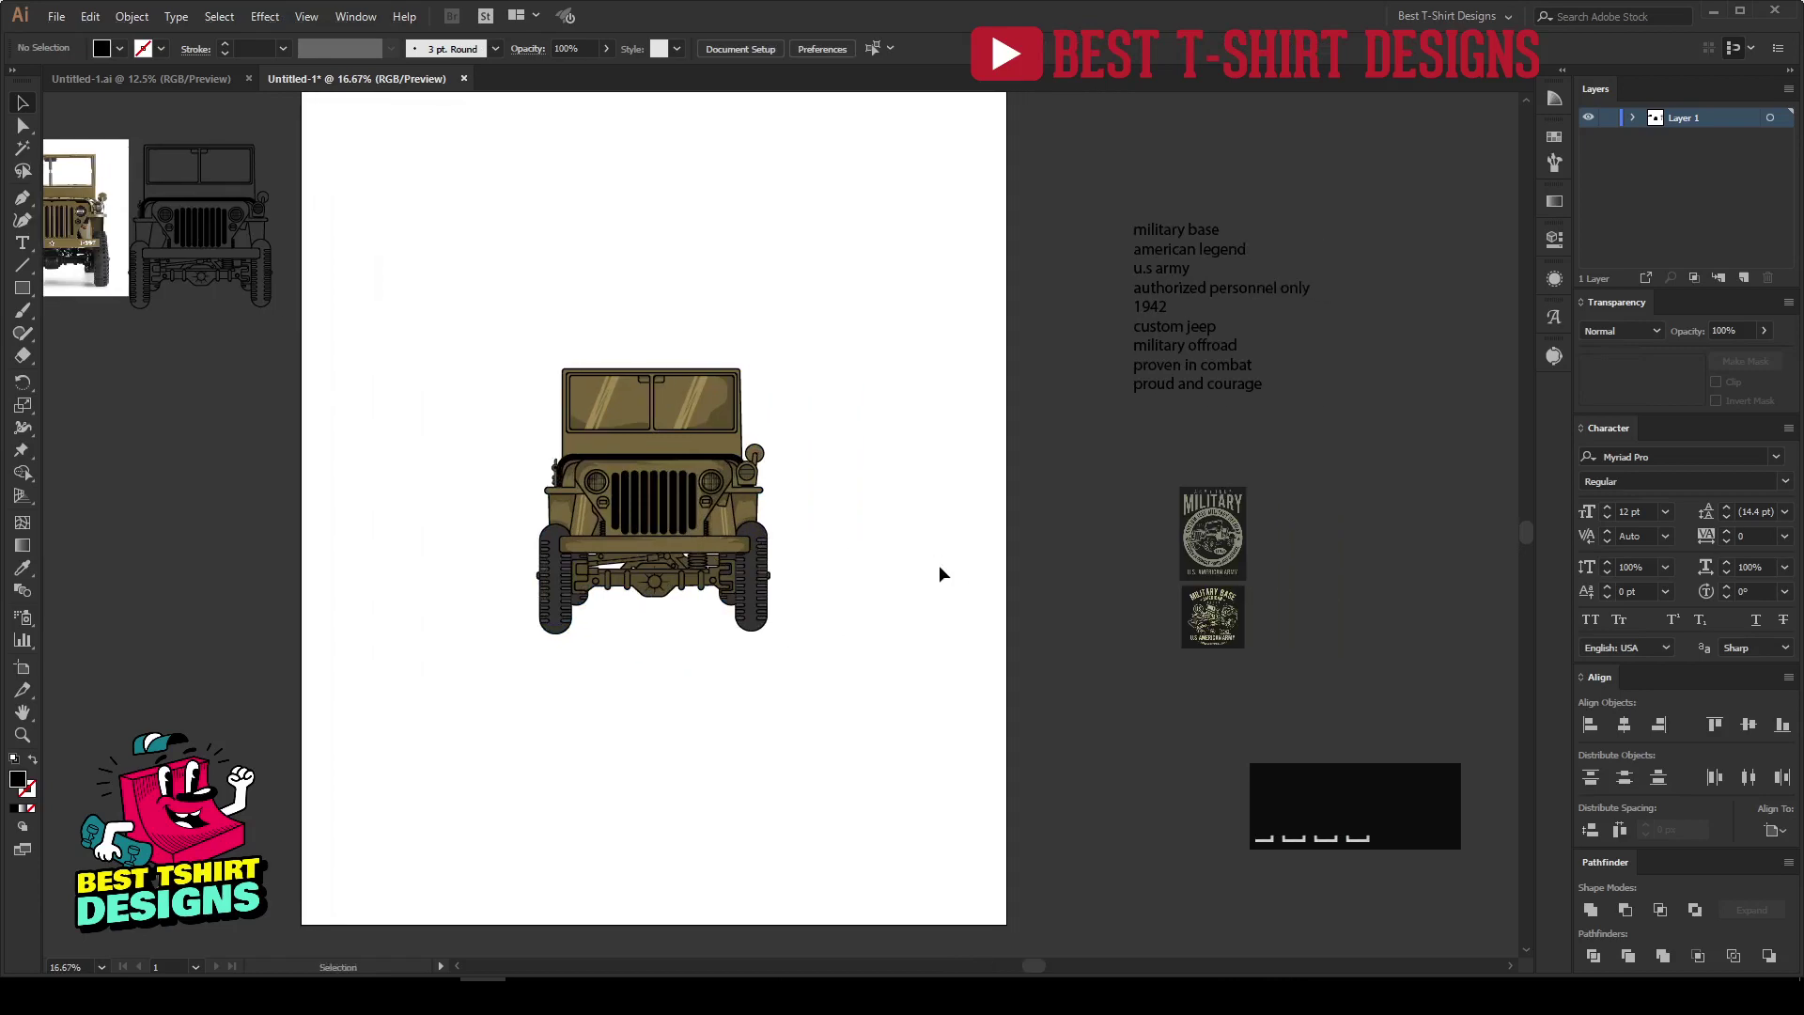
Enlarge all the text lines beside the artboard to about 157 pt and shift them closer to its edge.
scroll(1241, 637, "up", 6)
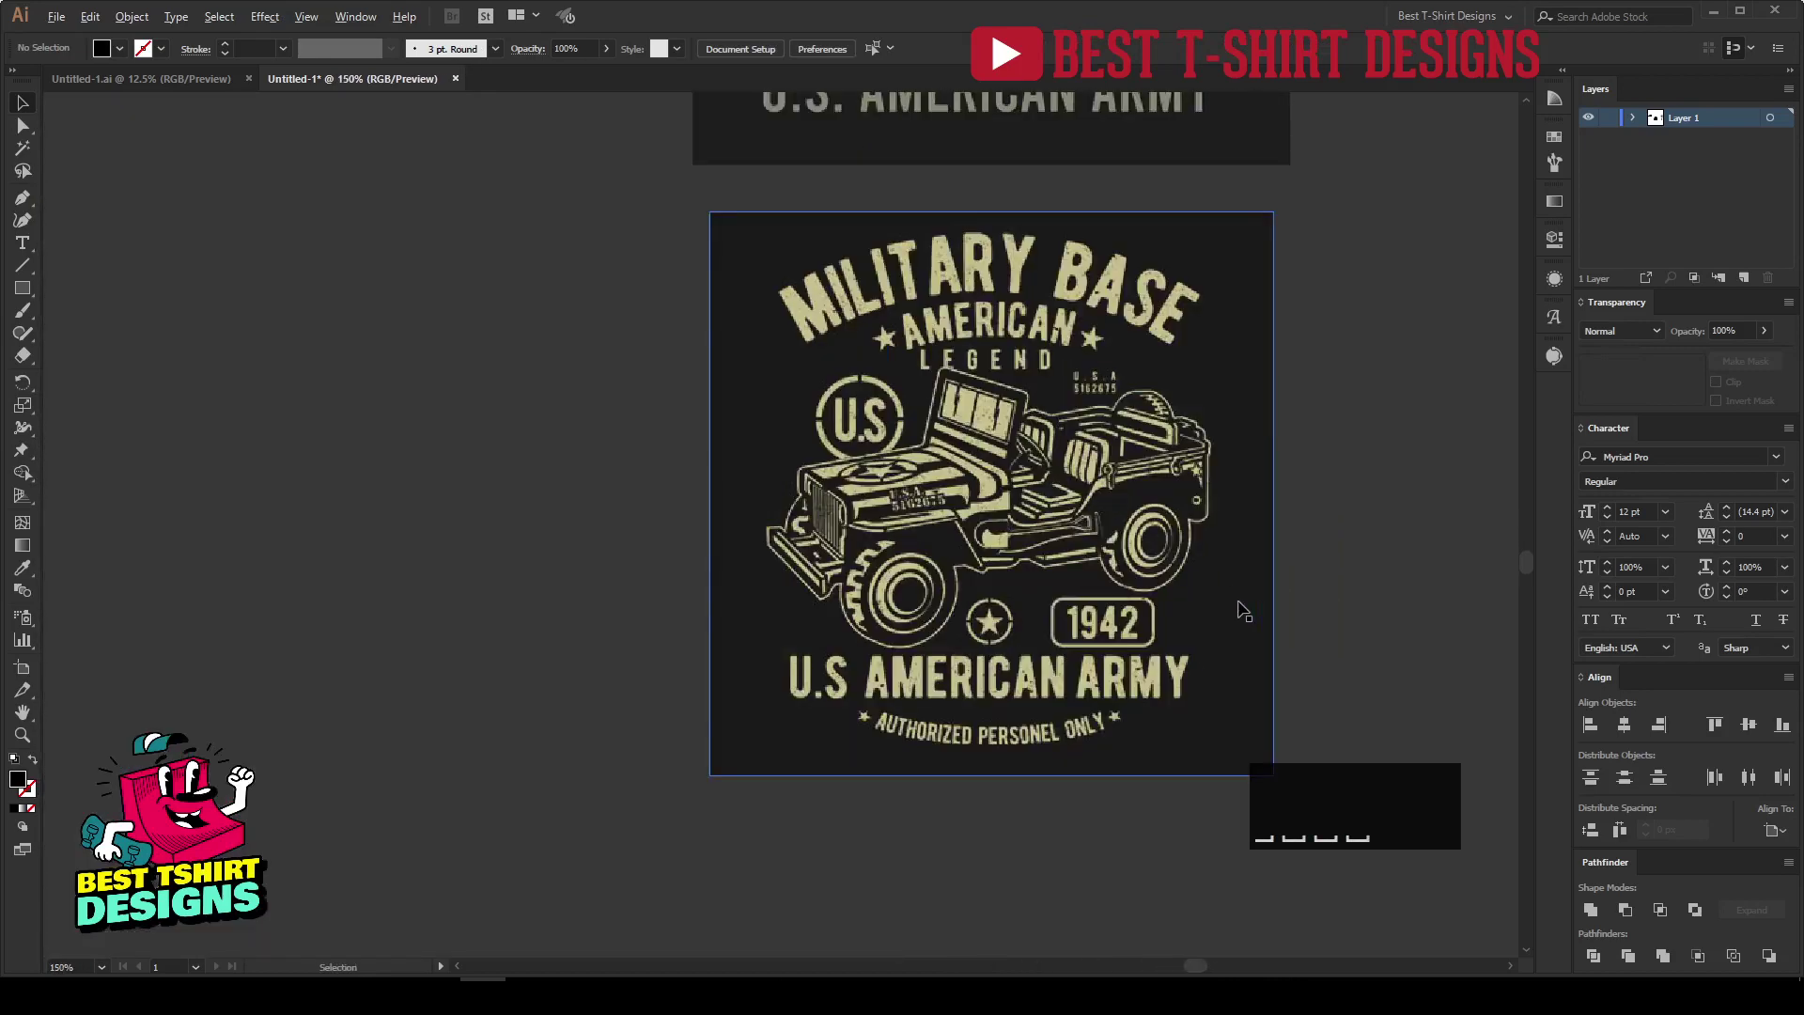
scroll(1232, 661, "down", 5)
scroll(1243, 658, "down", 1)
scroll(705, 673, "up", 1)
left_click_drag(1140, 225, 1252, 498)
left_click_drag(1128, 393, 1035, 394)
left_click(1261, 693)
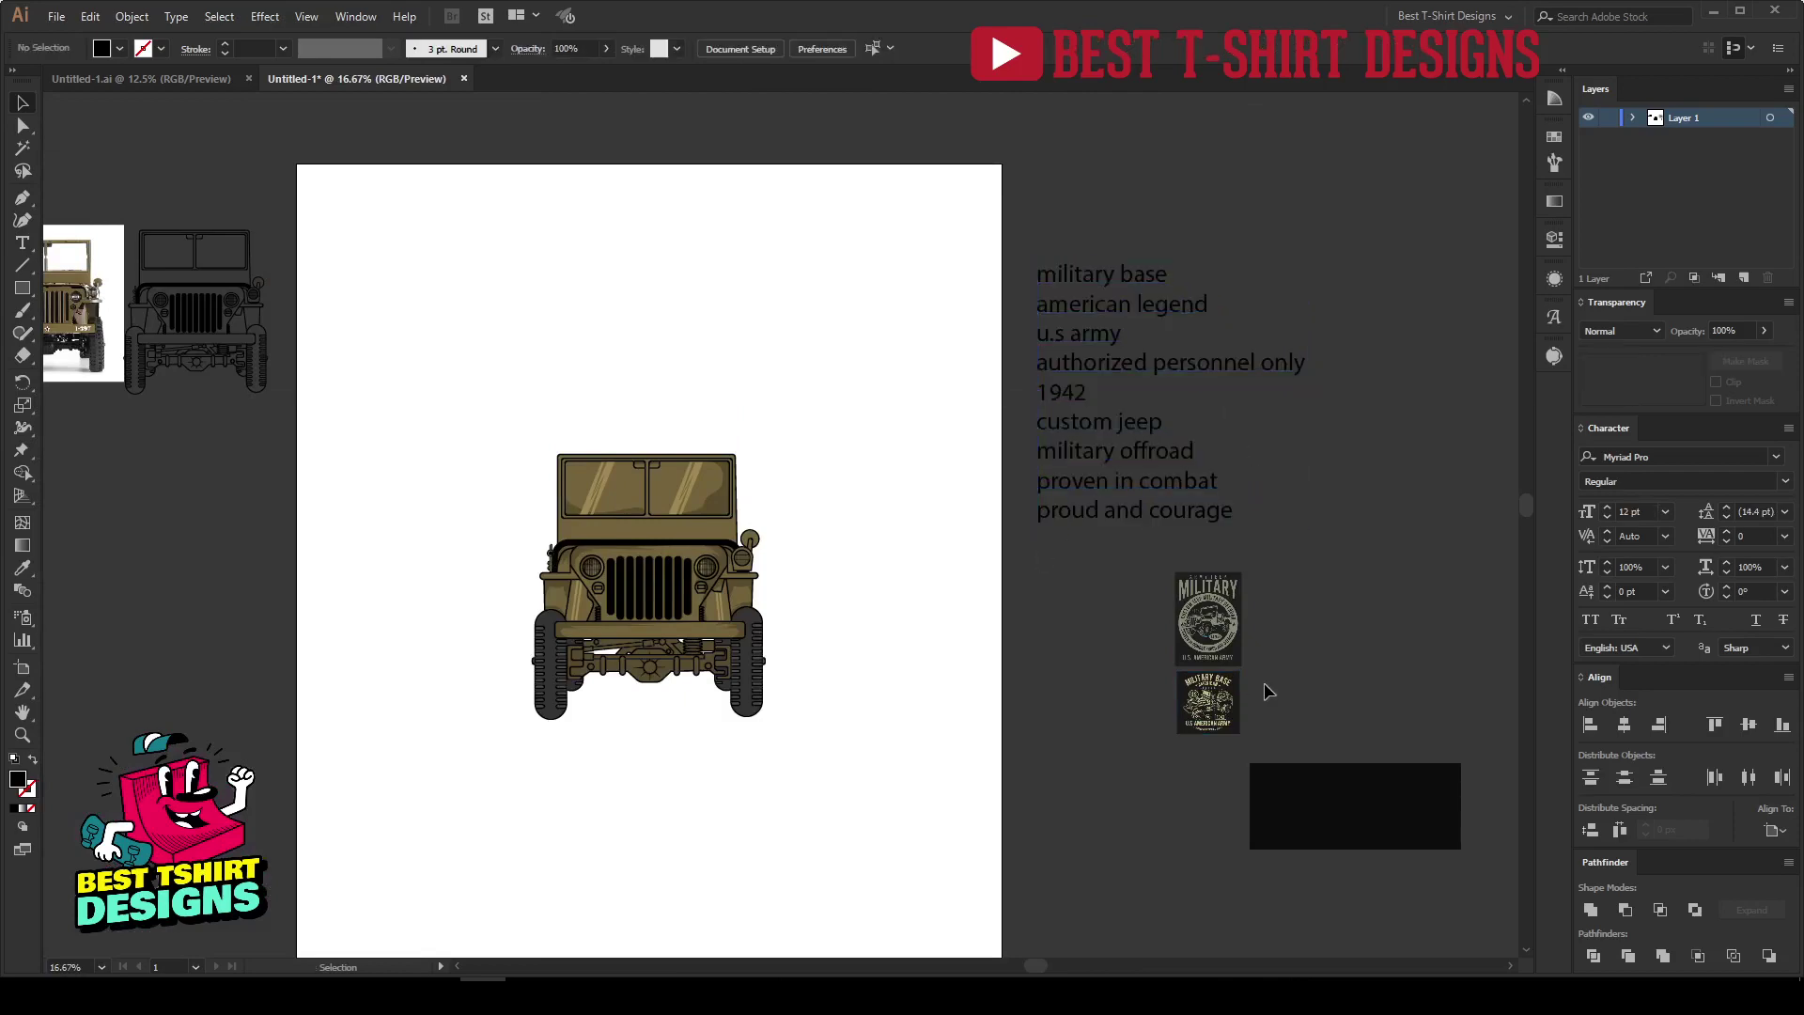
Examine the layout and lettering of the two military jeep reference designs.
scroll(1266, 688, "up", 4)
scroll(1269, 692, "up", 3)
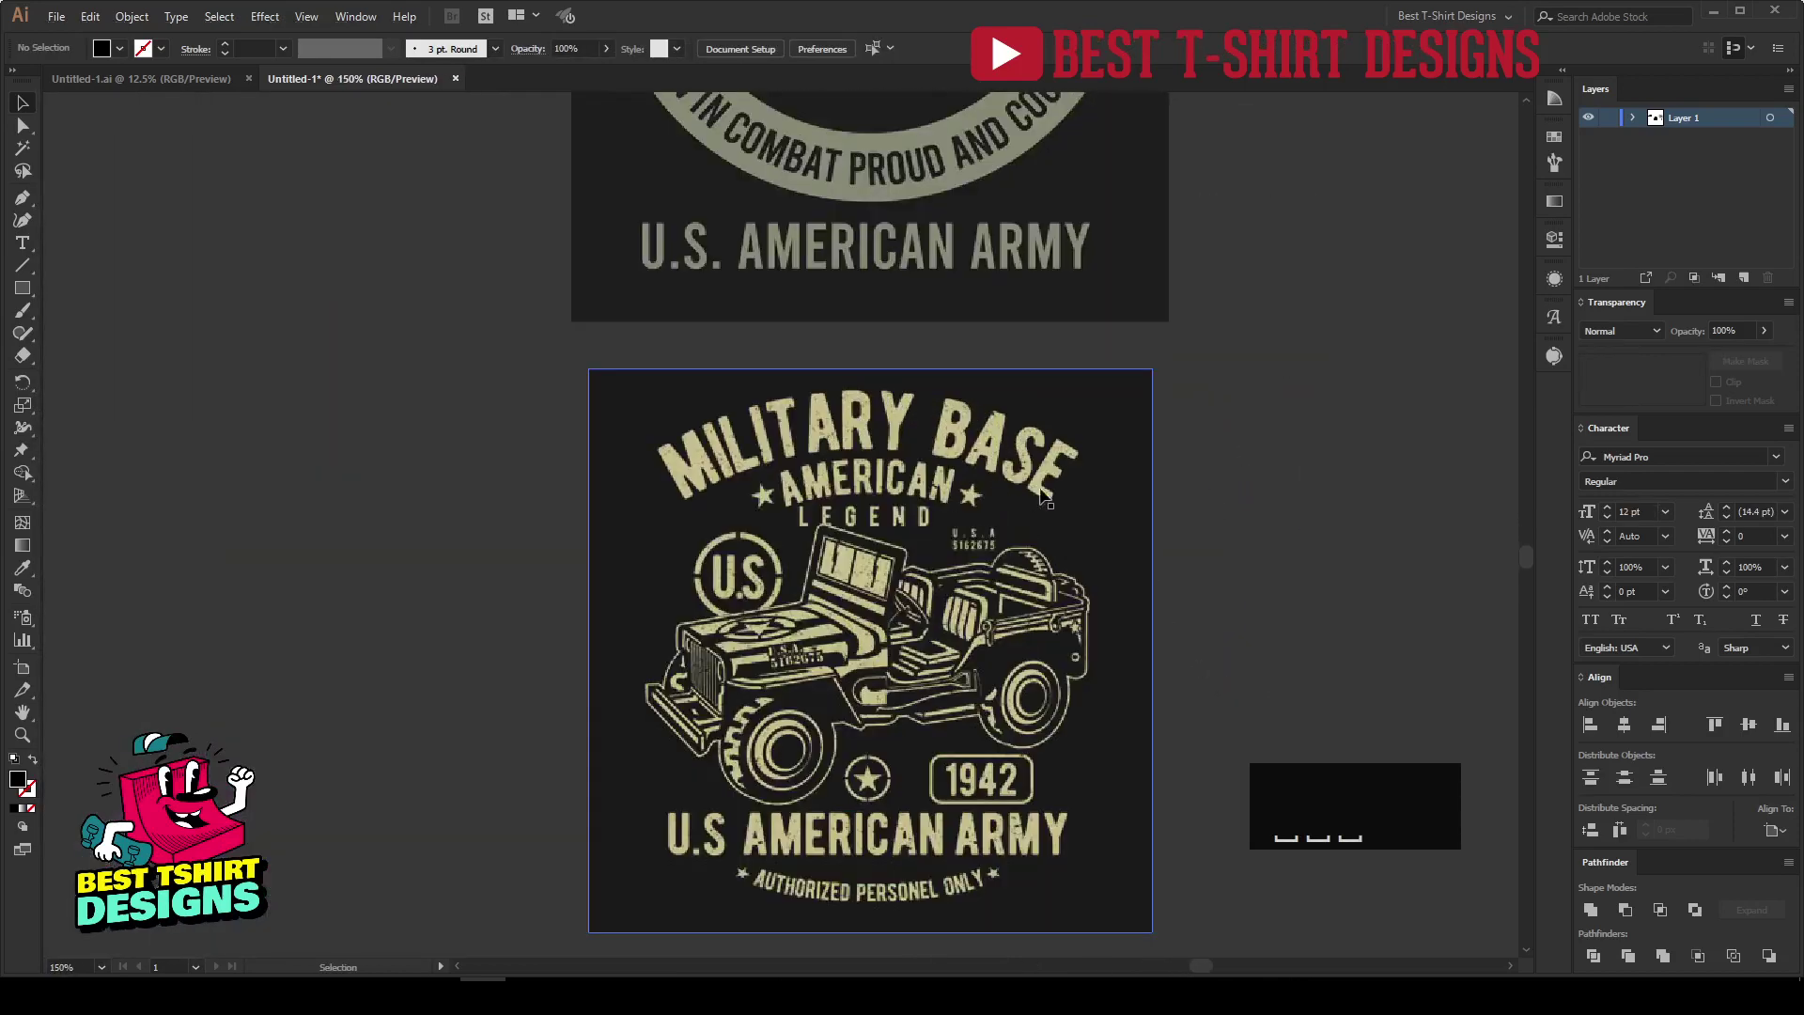
scroll(863, 461, "up", 10)
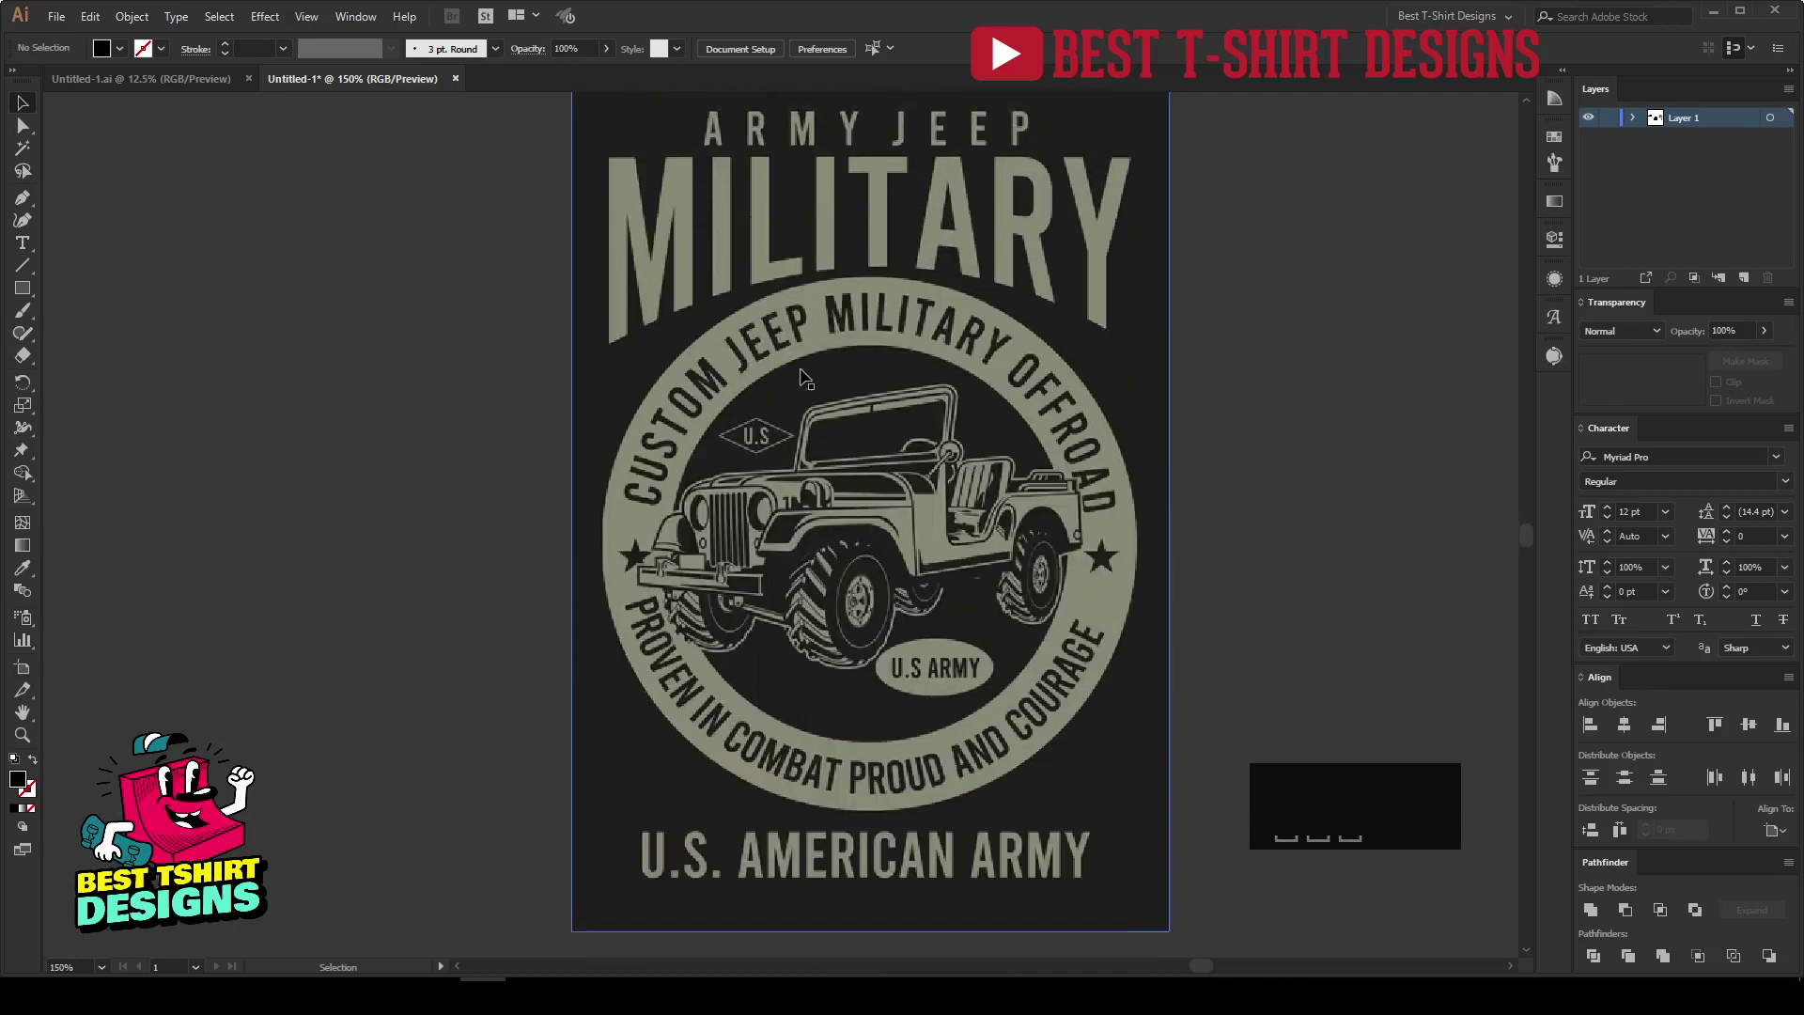
scroll(1146, 372, "down", 7)
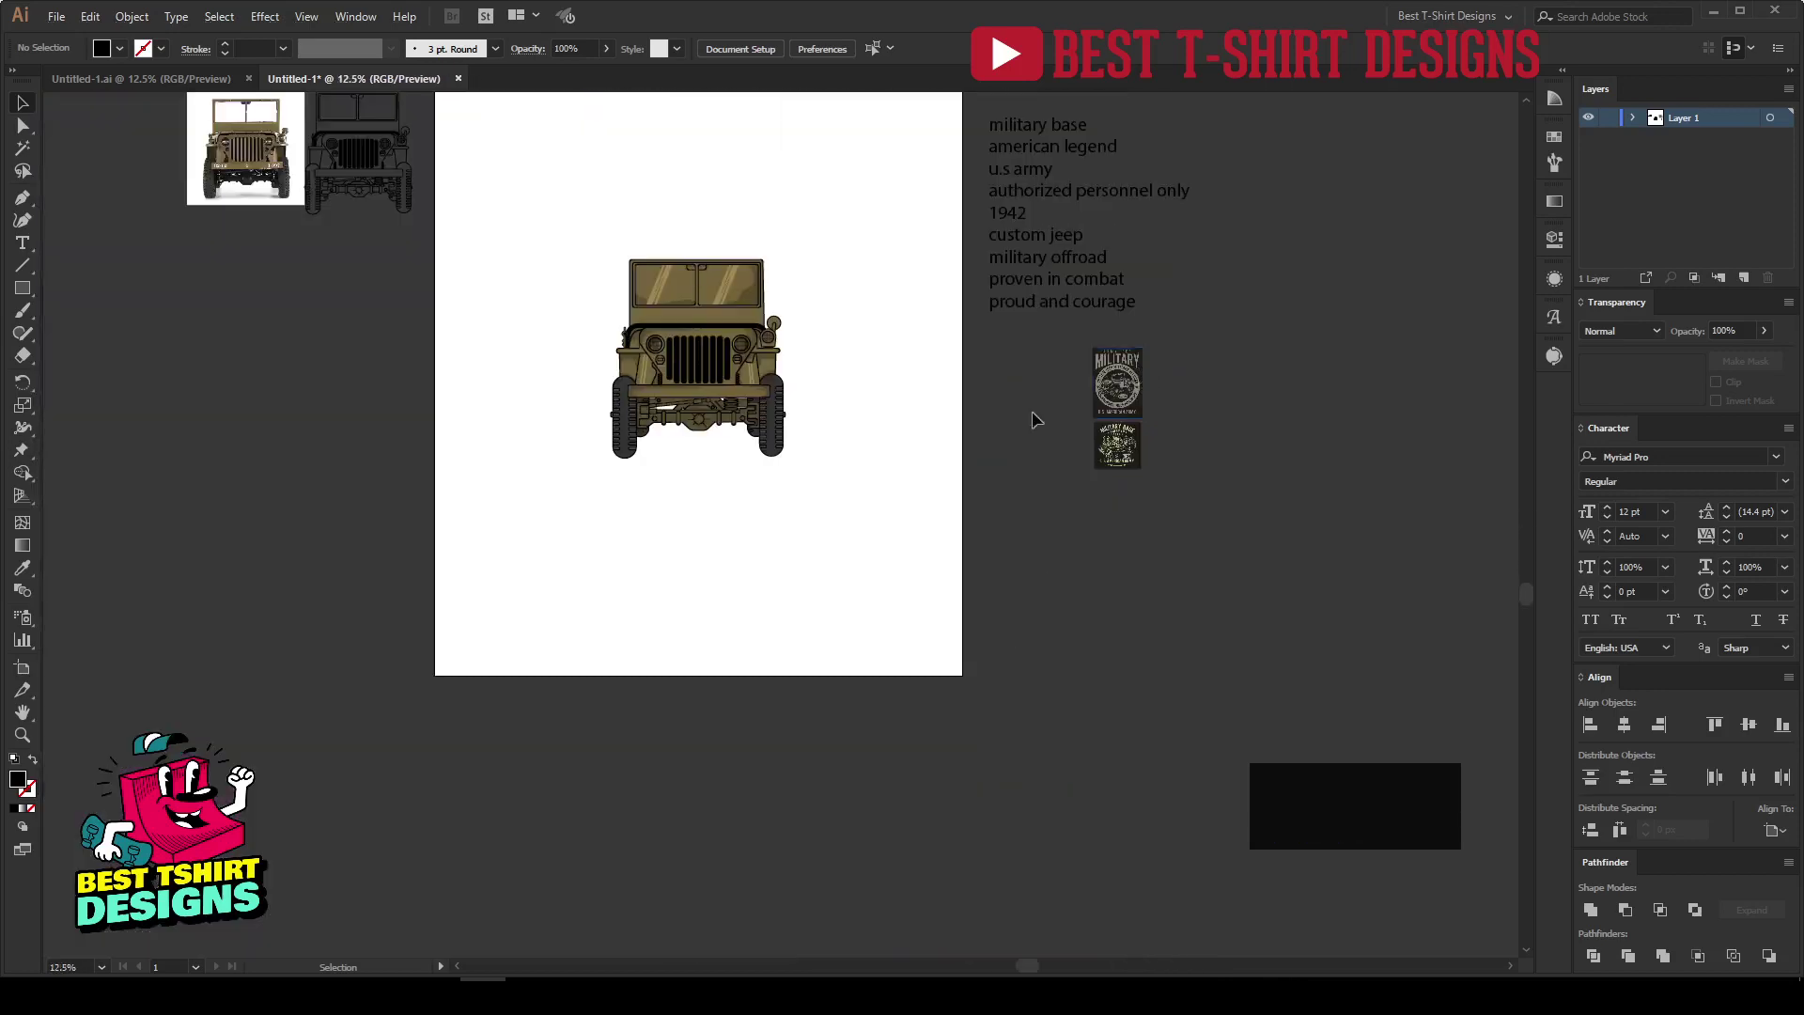
scroll(977, 427, "up", 3)
left_click_drag(1038, 529, 964, 230)
scroll(676, 418, "up", 1)
Set all the text lines in the Angkatan Bersenjata font from the favourites and keep them beside the artboard.
left_click(1116, 182)
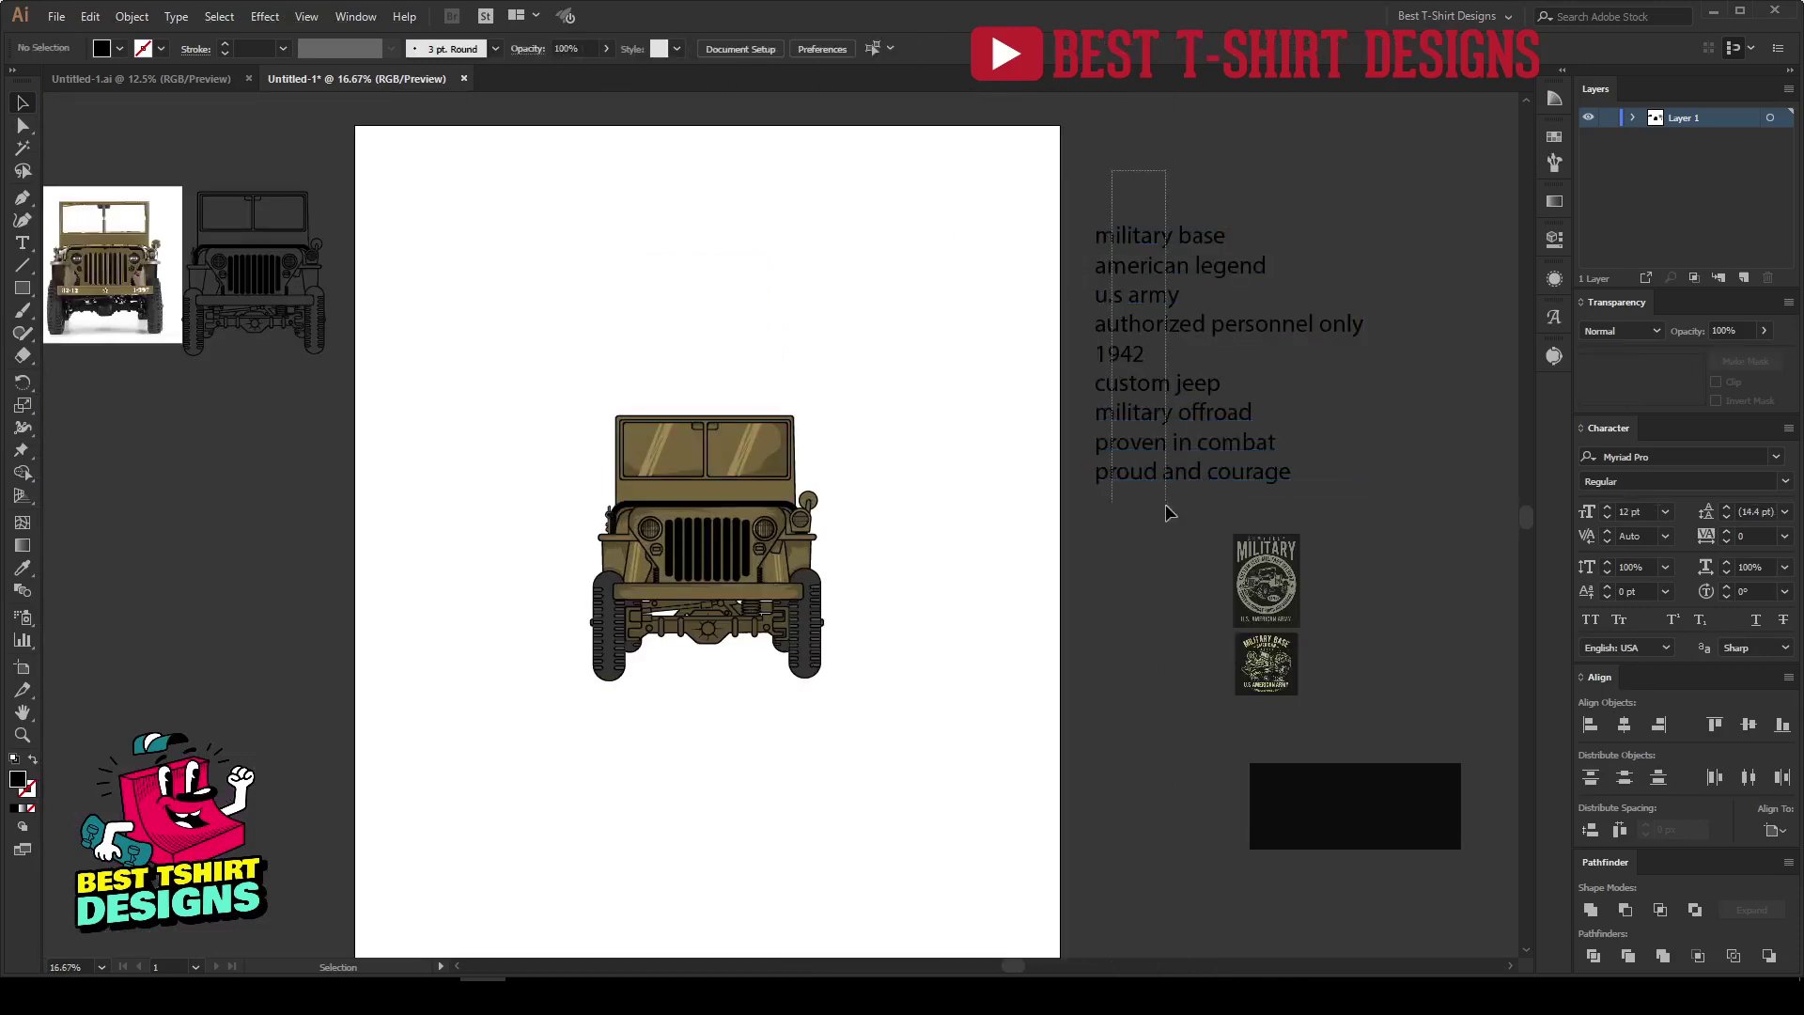
left_click_drag(1138, 385, 858, 314)
scroll(916, 315, "up", 3)
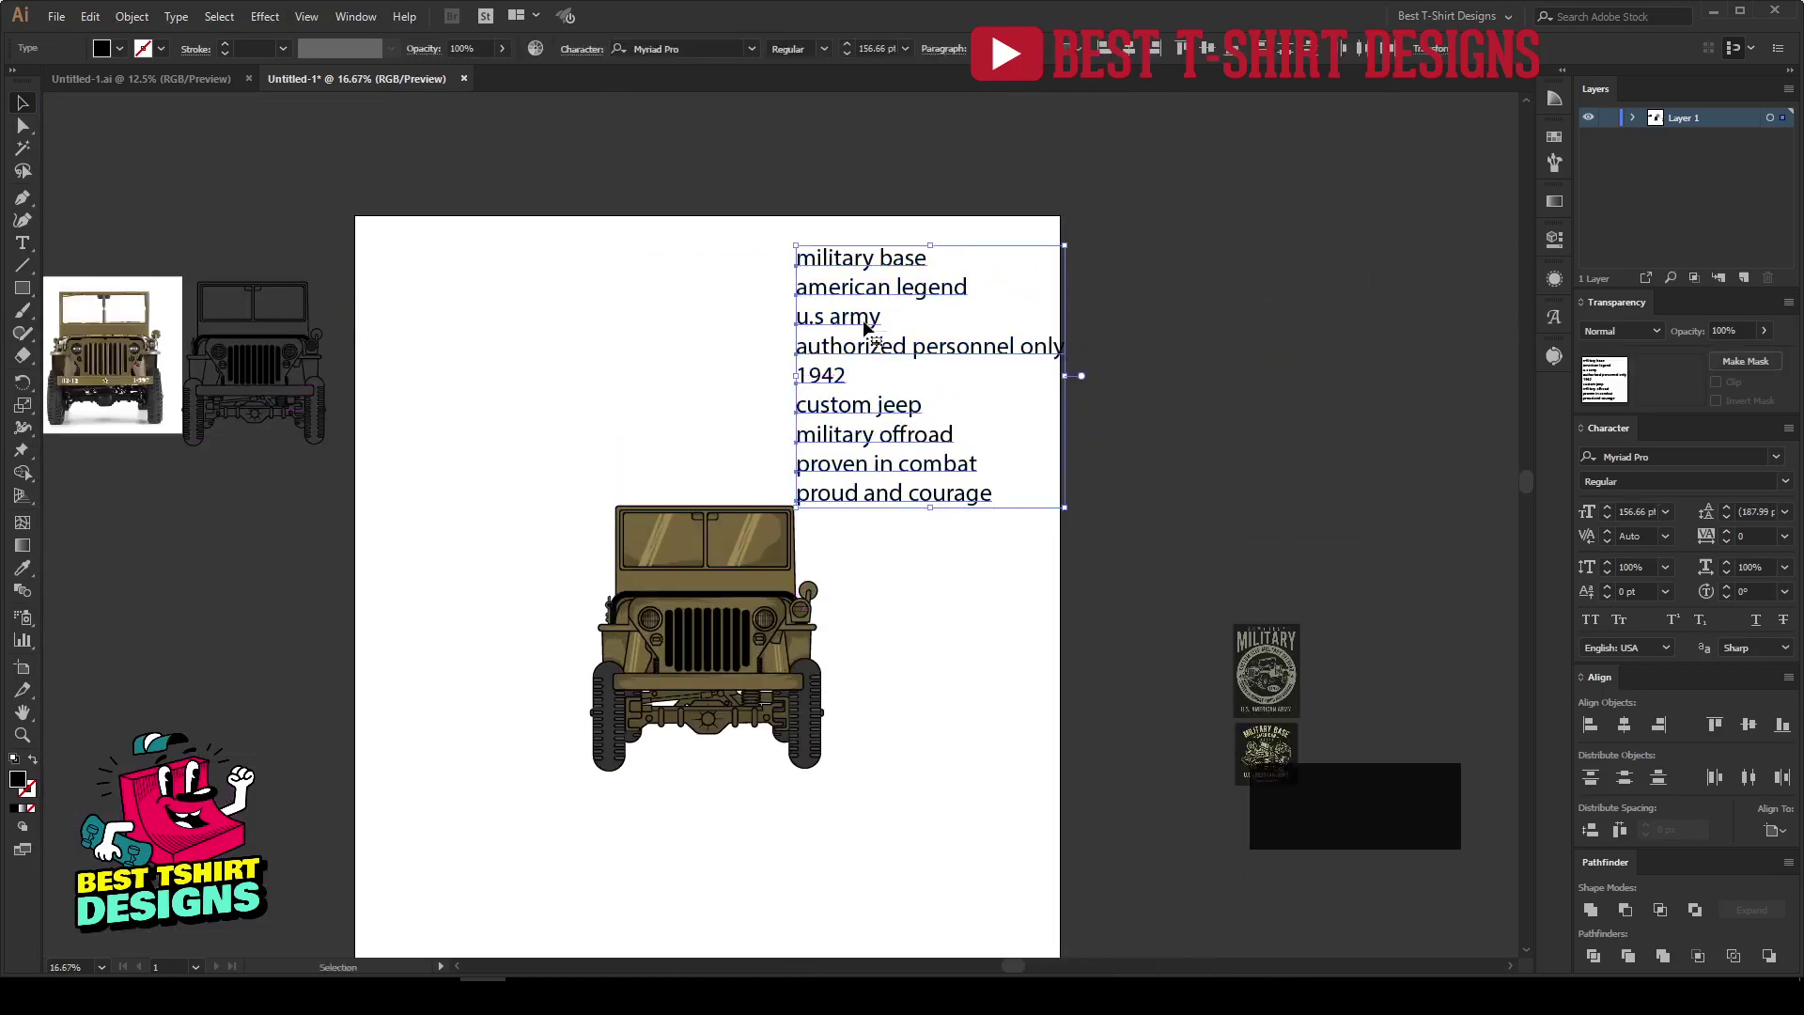
left_click(753, 47)
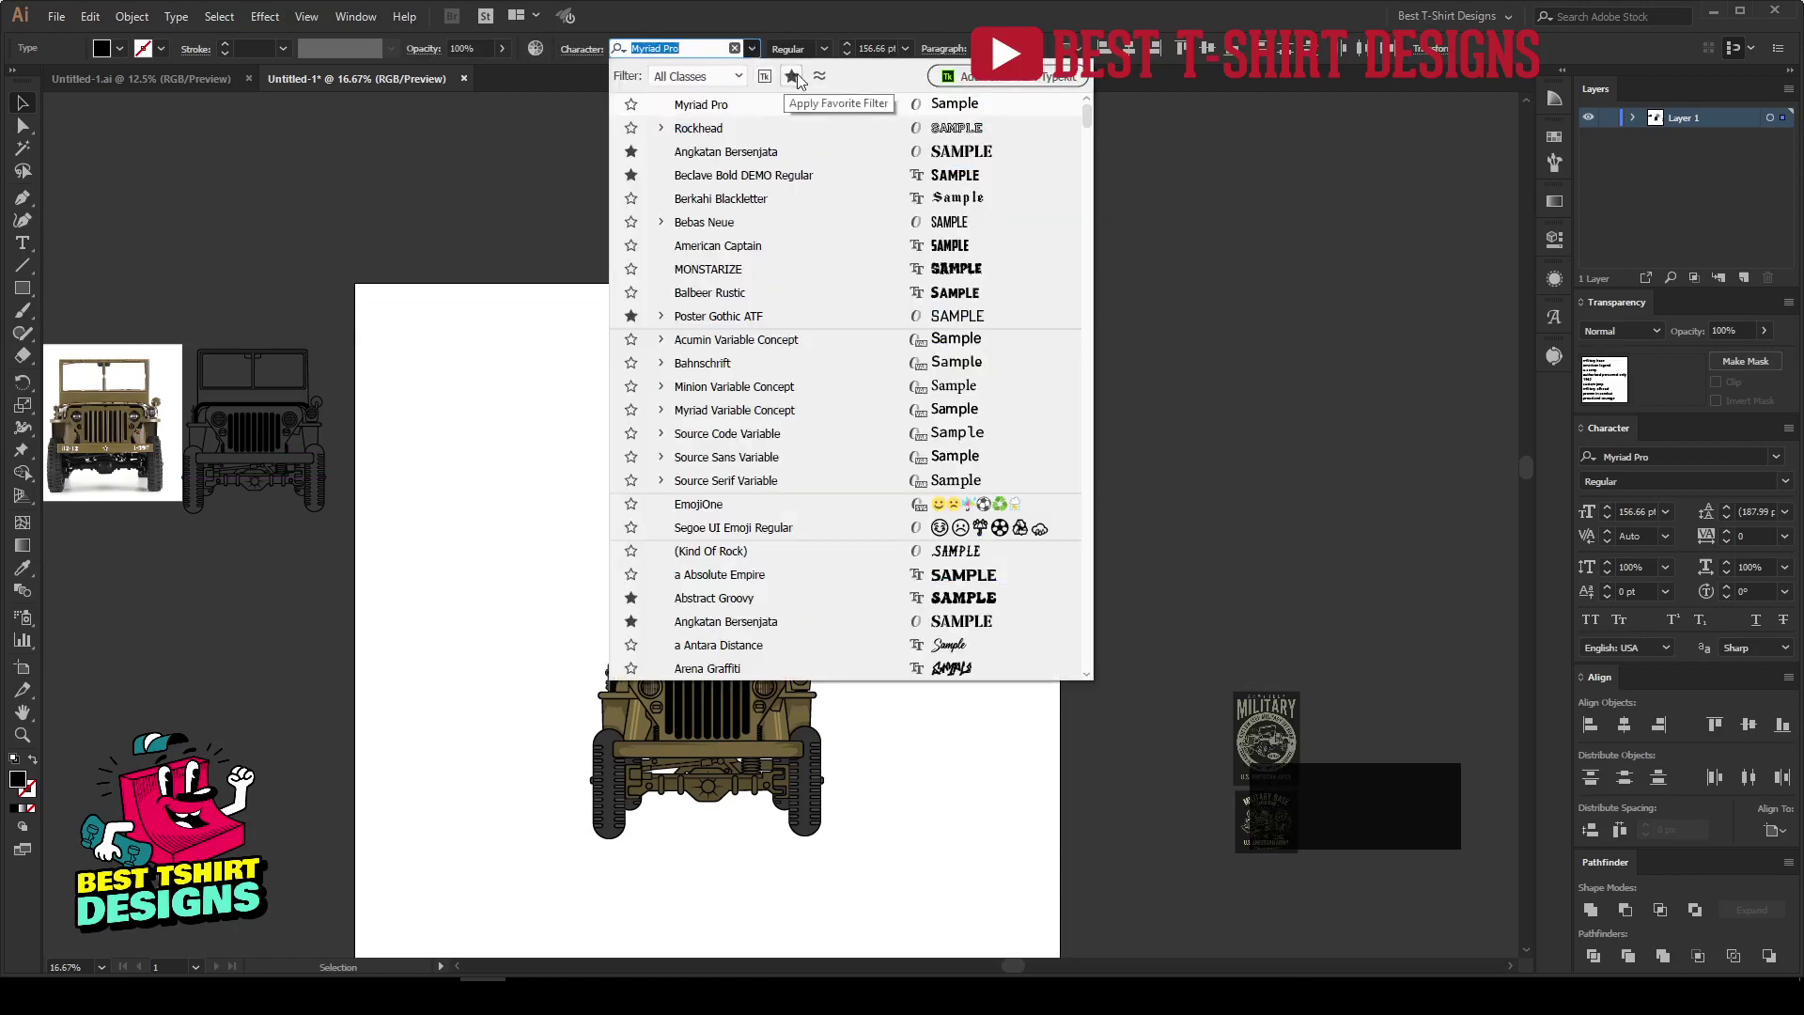
left_click(795, 78)
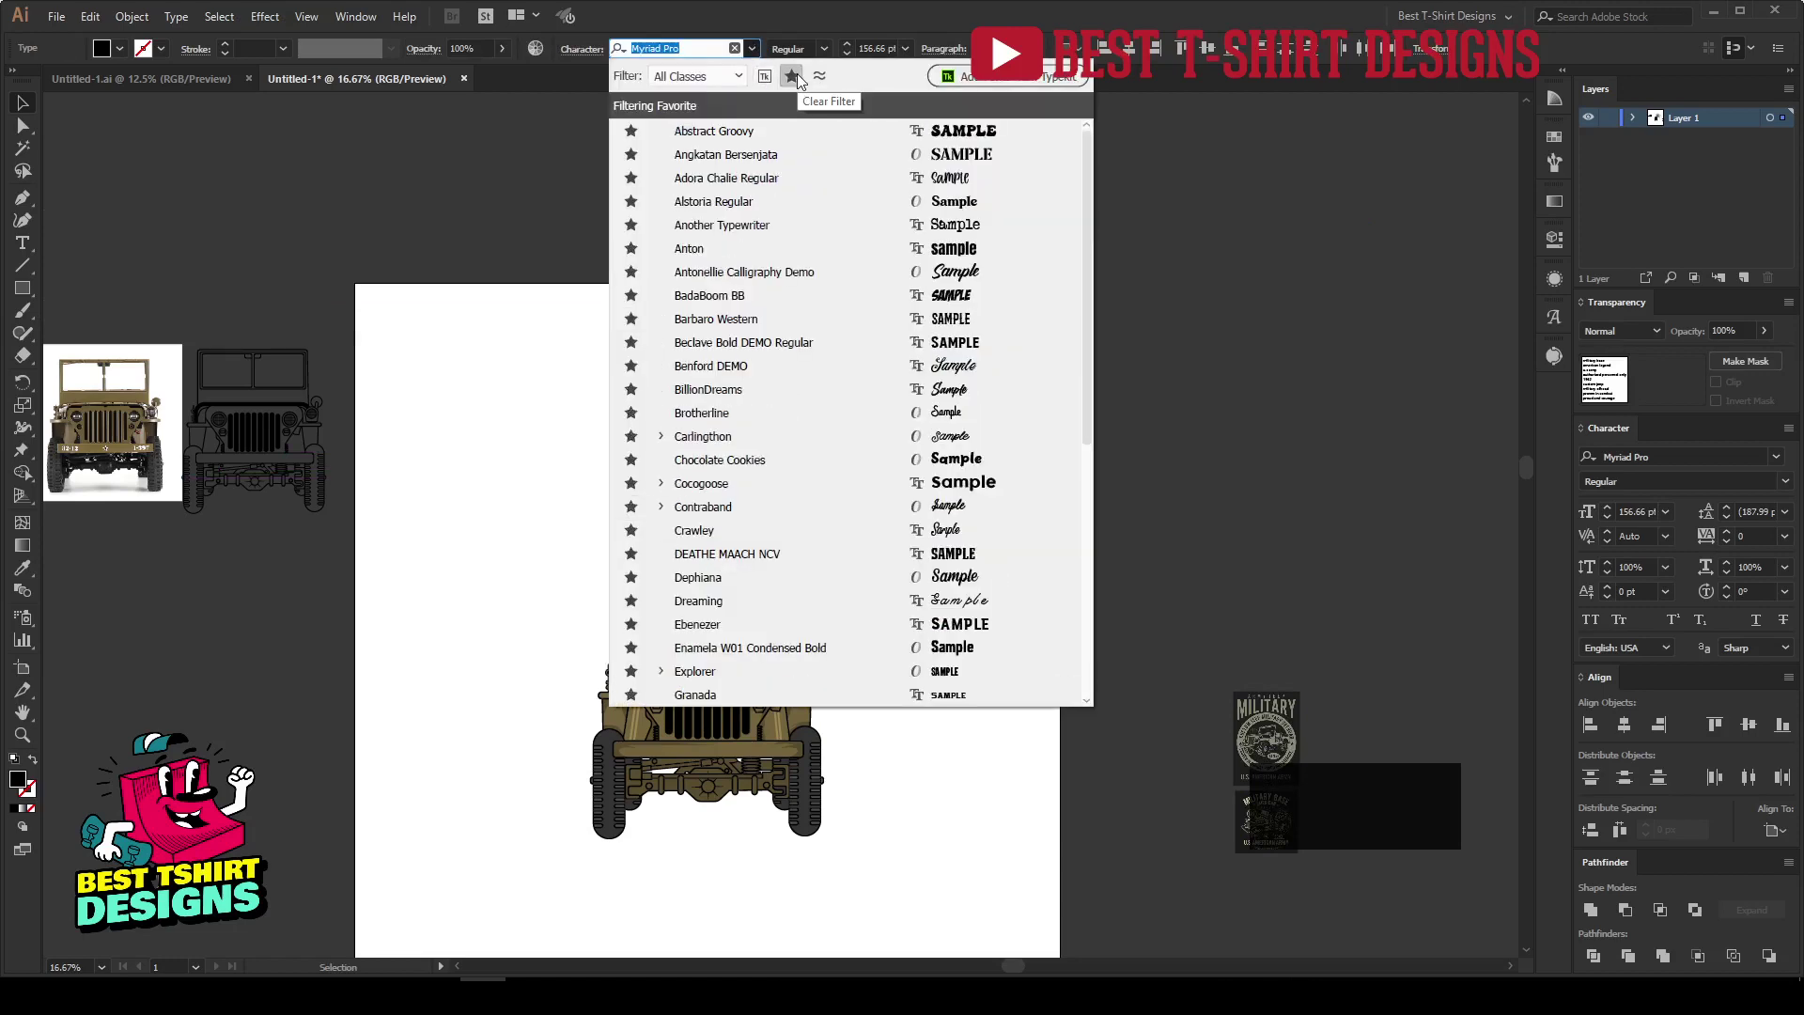
left_click(971, 155)
left_click_drag(878, 343, 1116, 343)
Place the MILITARY BASE line above the jeep near the artboard's upper edge and enlarge it to about 513 pt.
left_click_drag(1140, 246, 1181, 590)
left_click(1241, 234)
left_click_drag(1152, 328, 665, 363)
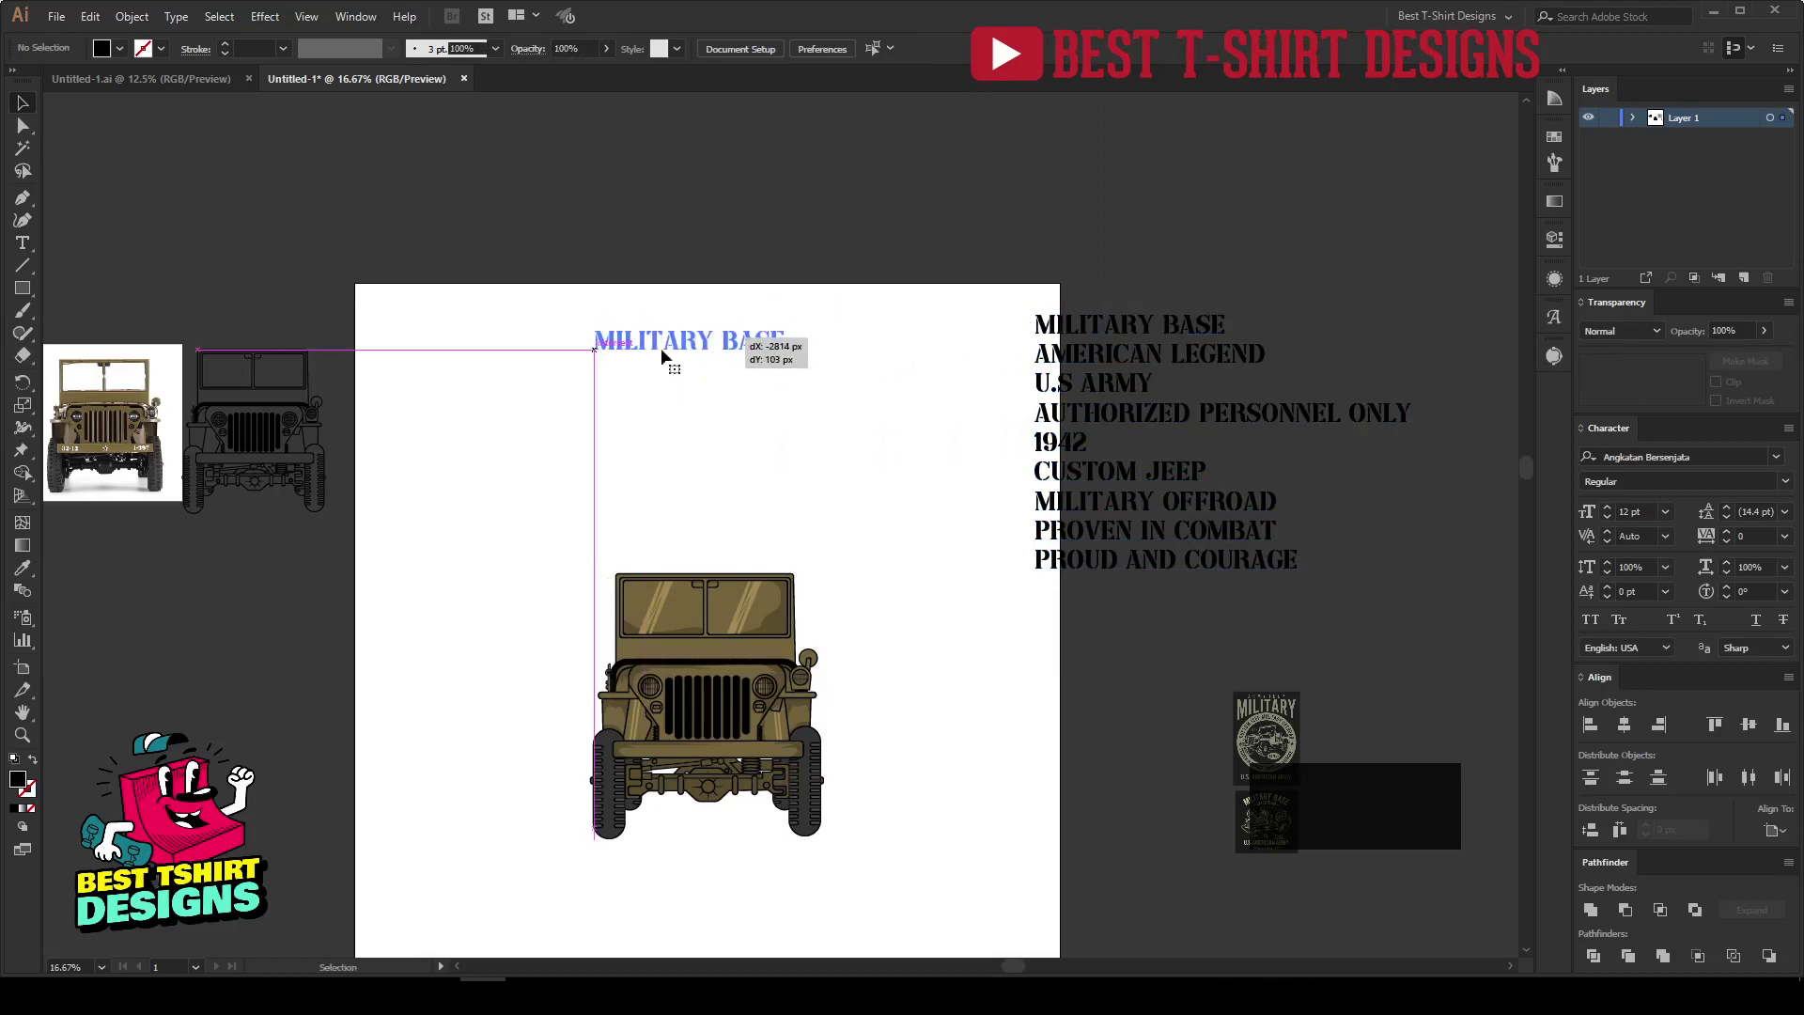
scroll(658, 365, "up", 5)
left_click(515, 606)
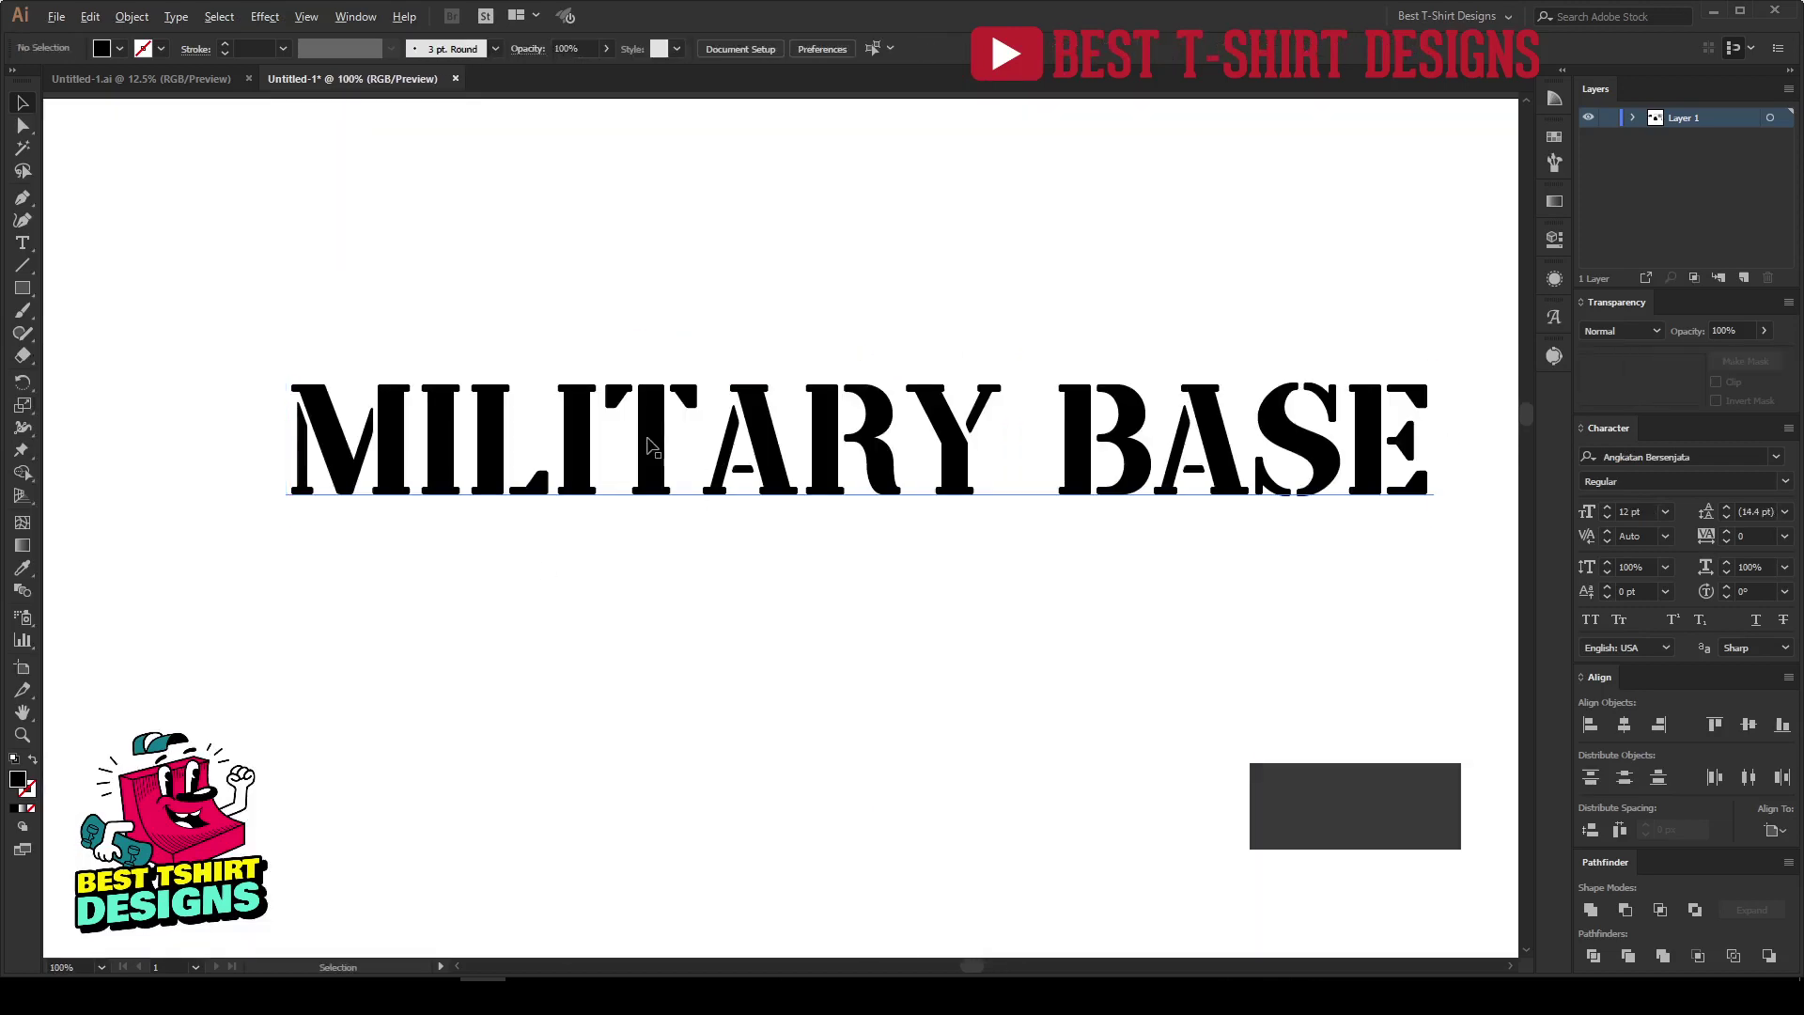
scroll(669, 438, "up", 2)
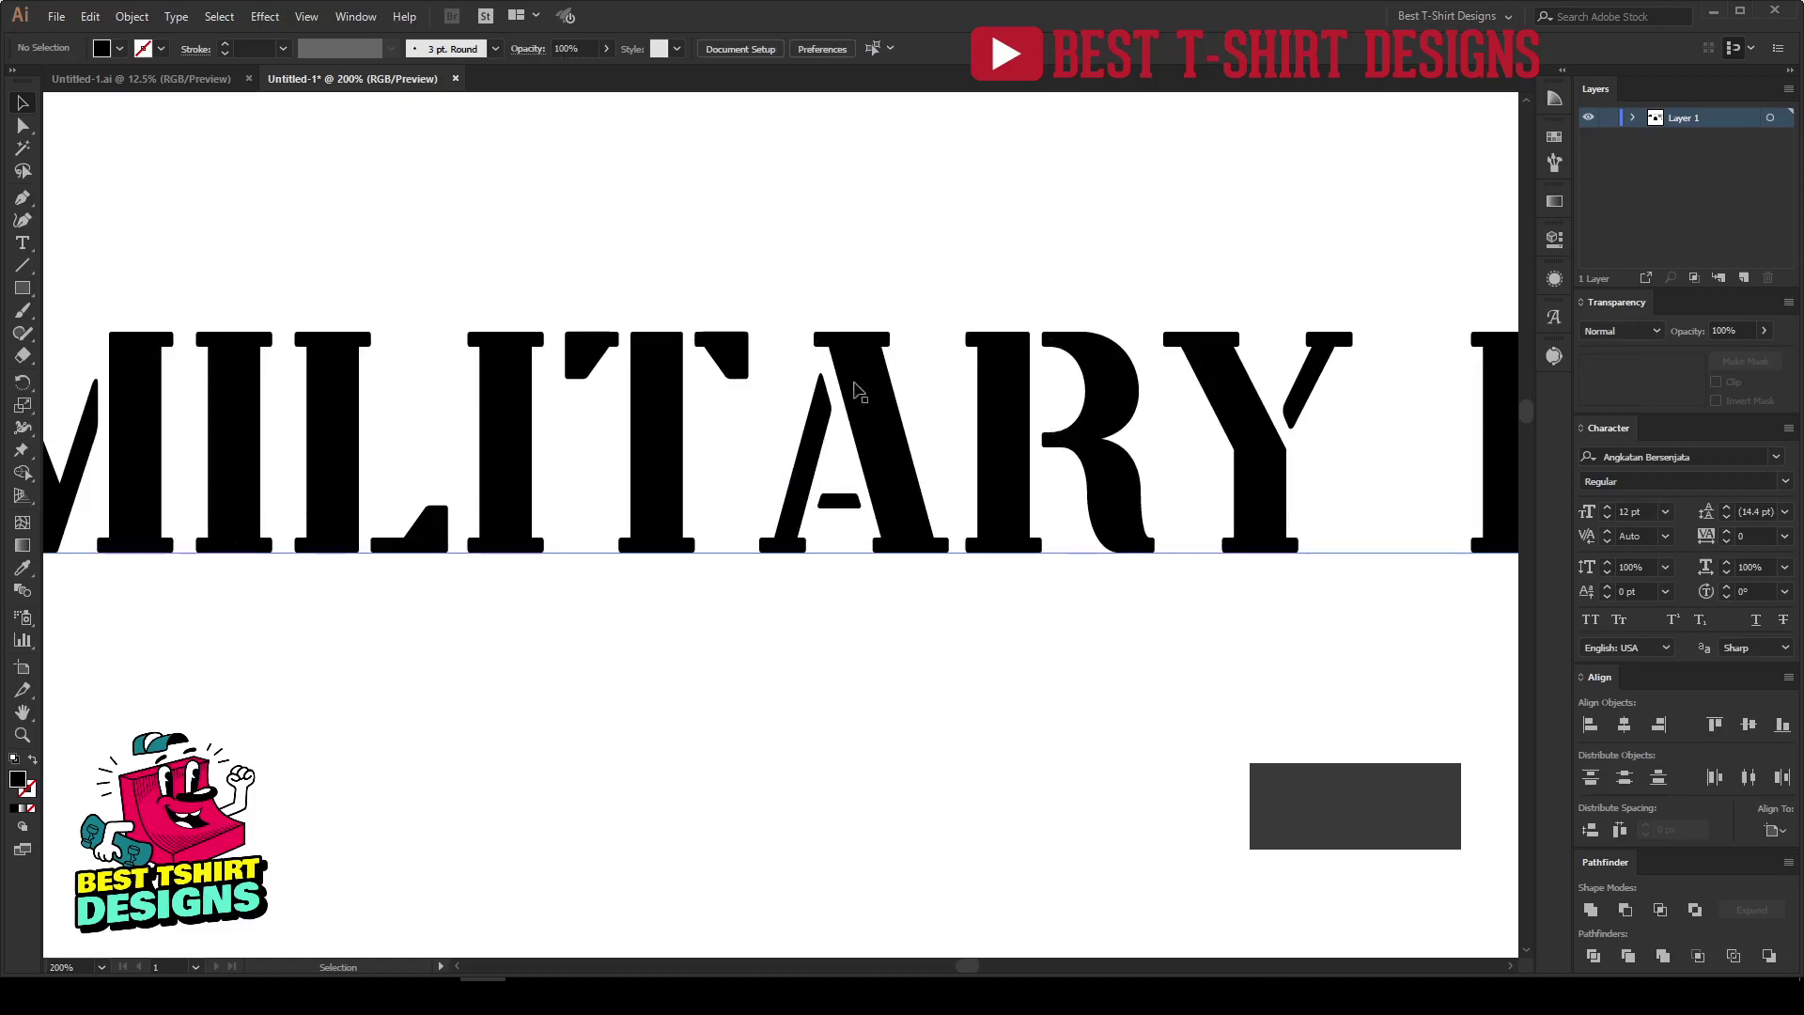
scroll(1076, 445, "down", 6)
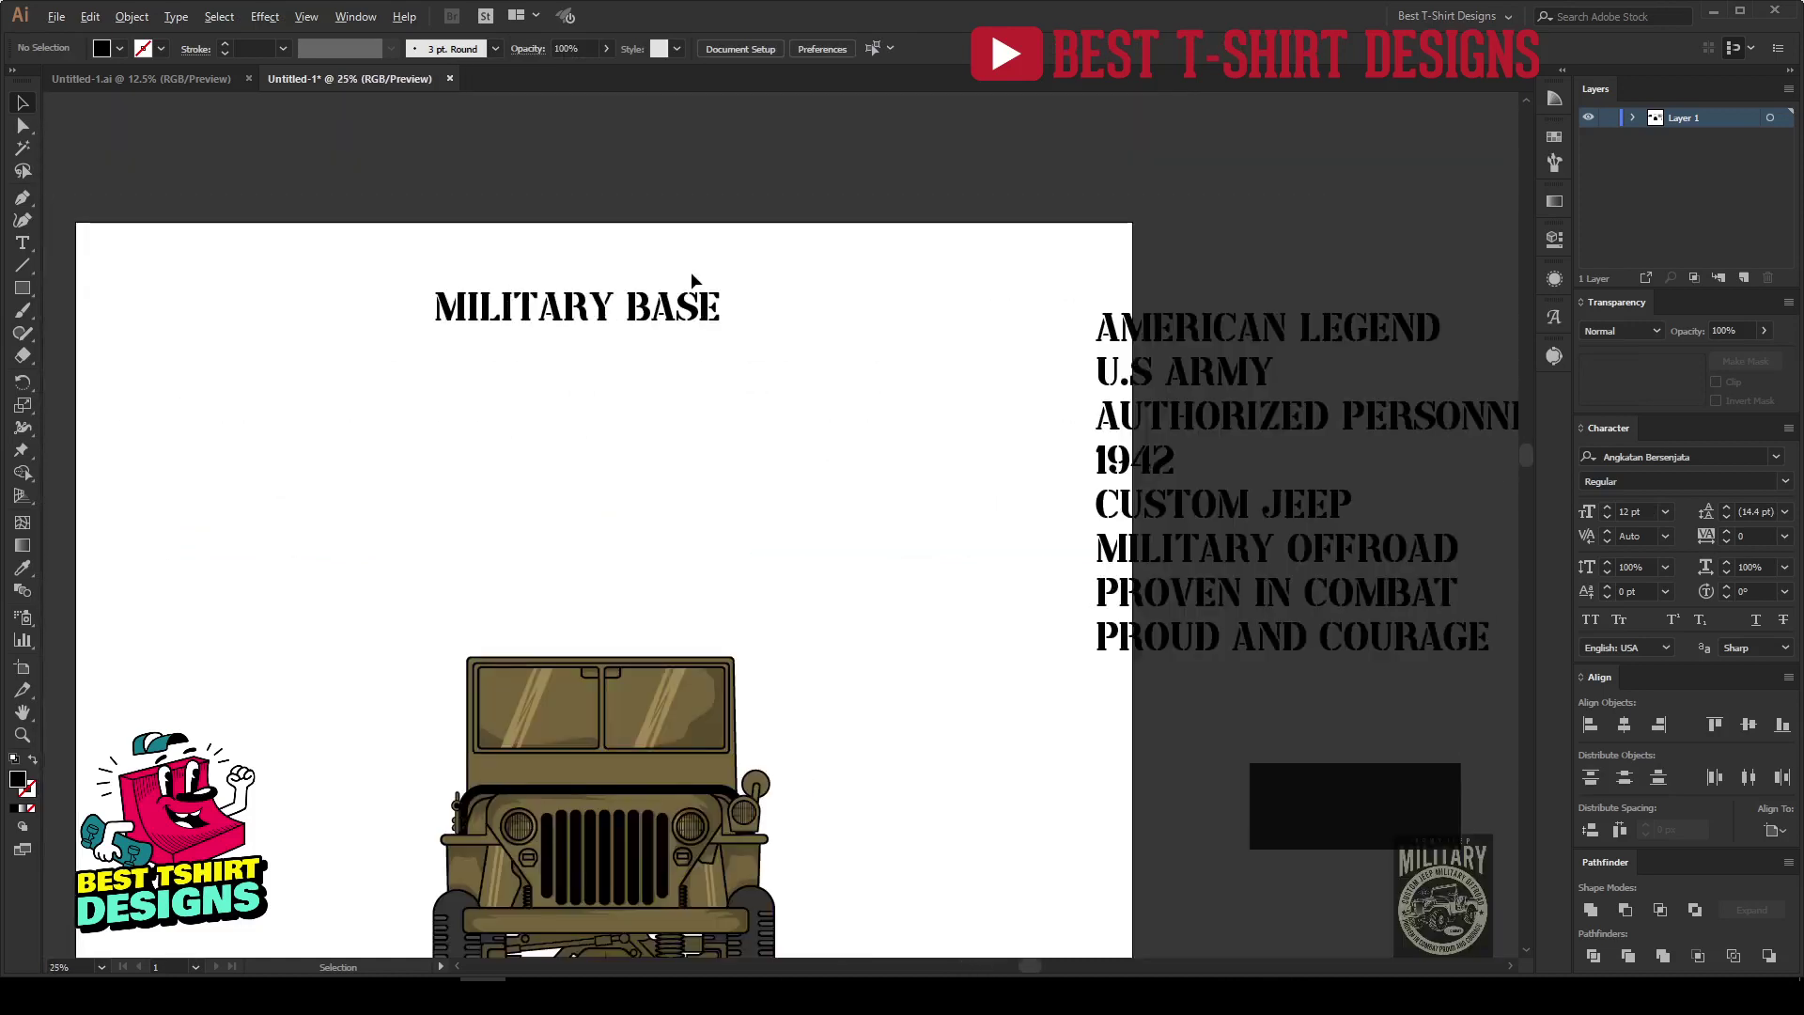
scroll(691, 282, "down", 1)
left_click_drag(476, 253, 758, 363)
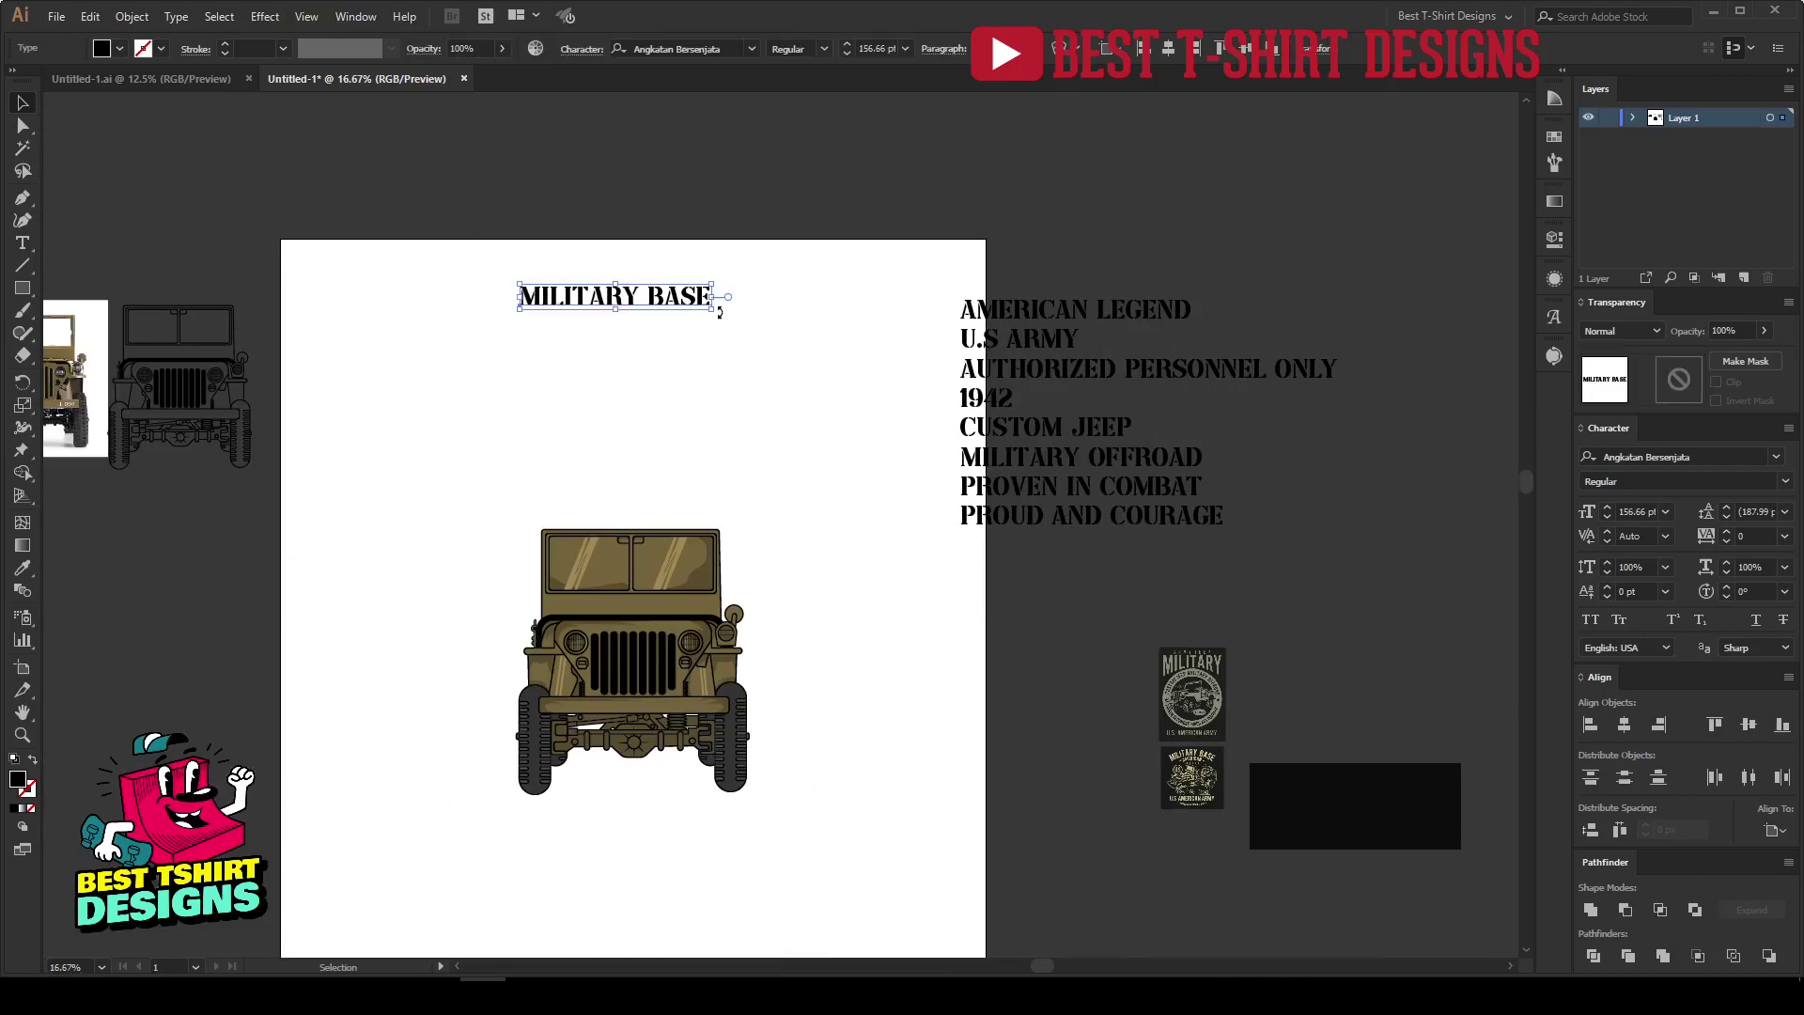
left_click_drag(716, 297, 929, 320)
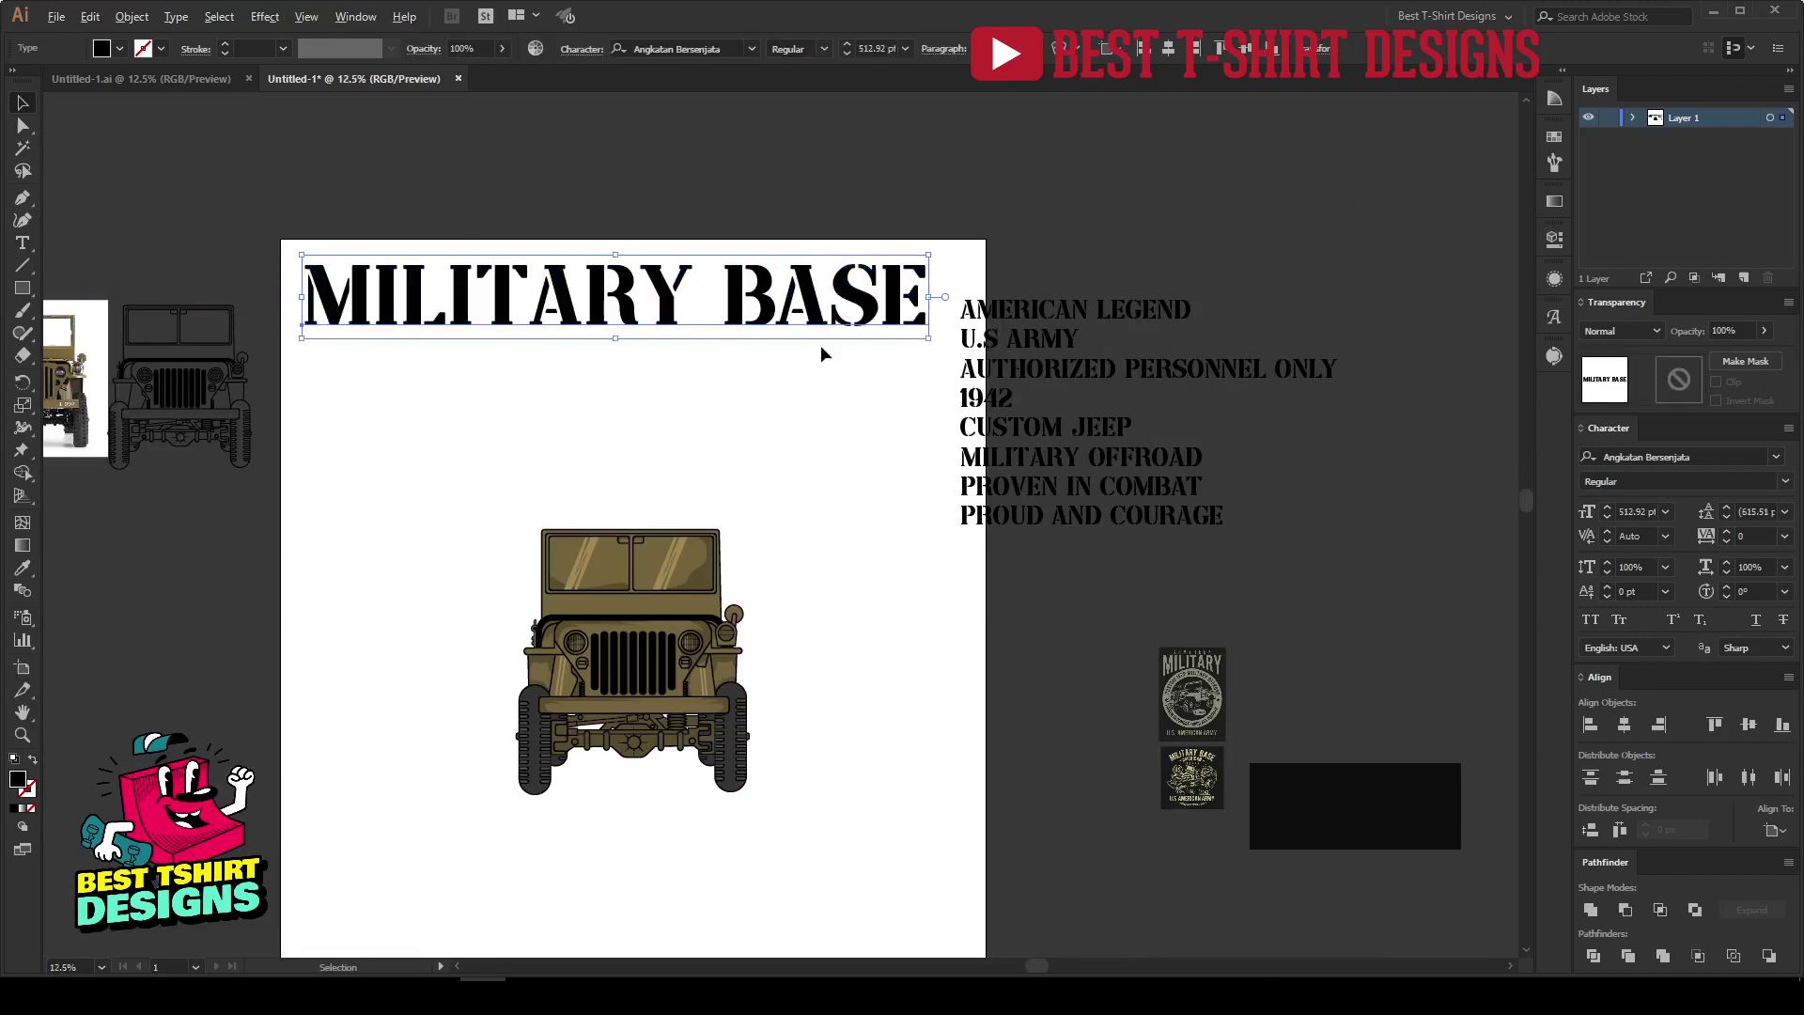
Move the remaining text lines and reference designs farther from the artboard, and centre MILITARY BASE across it.
scroll(822, 354, "down", 1)
left_click(1043, 470)
left_click_drag(1079, 413, 1137, 405)
left_click_drag(1007, 247, 1041, 519)
left_click_drag(981, 275, 938, 512)
left_click_drag(956, 406, 1106, 400)
mouse_move(740, 333)
left_mouse_down()
mouse_move(773, 334)
mouse_move(756, 333)
left_mouse_up()
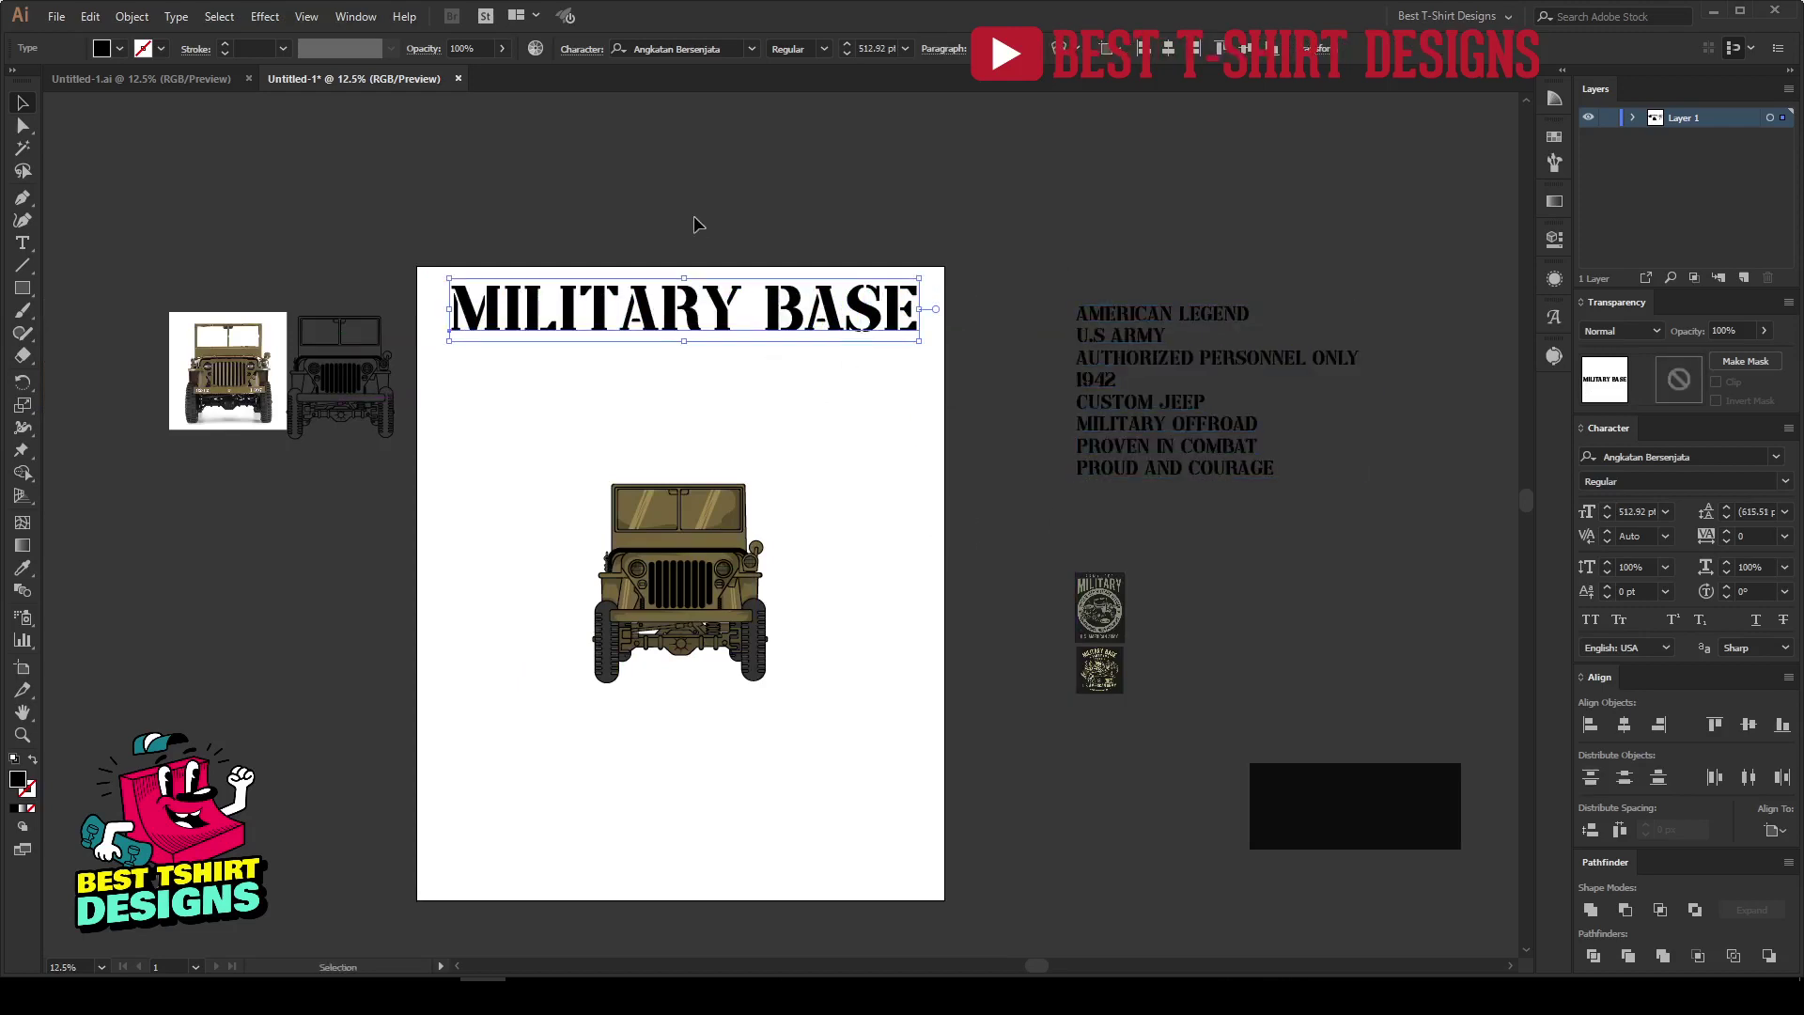
Apply an Arc Lower warp with a -10% bend to MILITARY BASE and stretch the text taller.
left_click(306, 23)
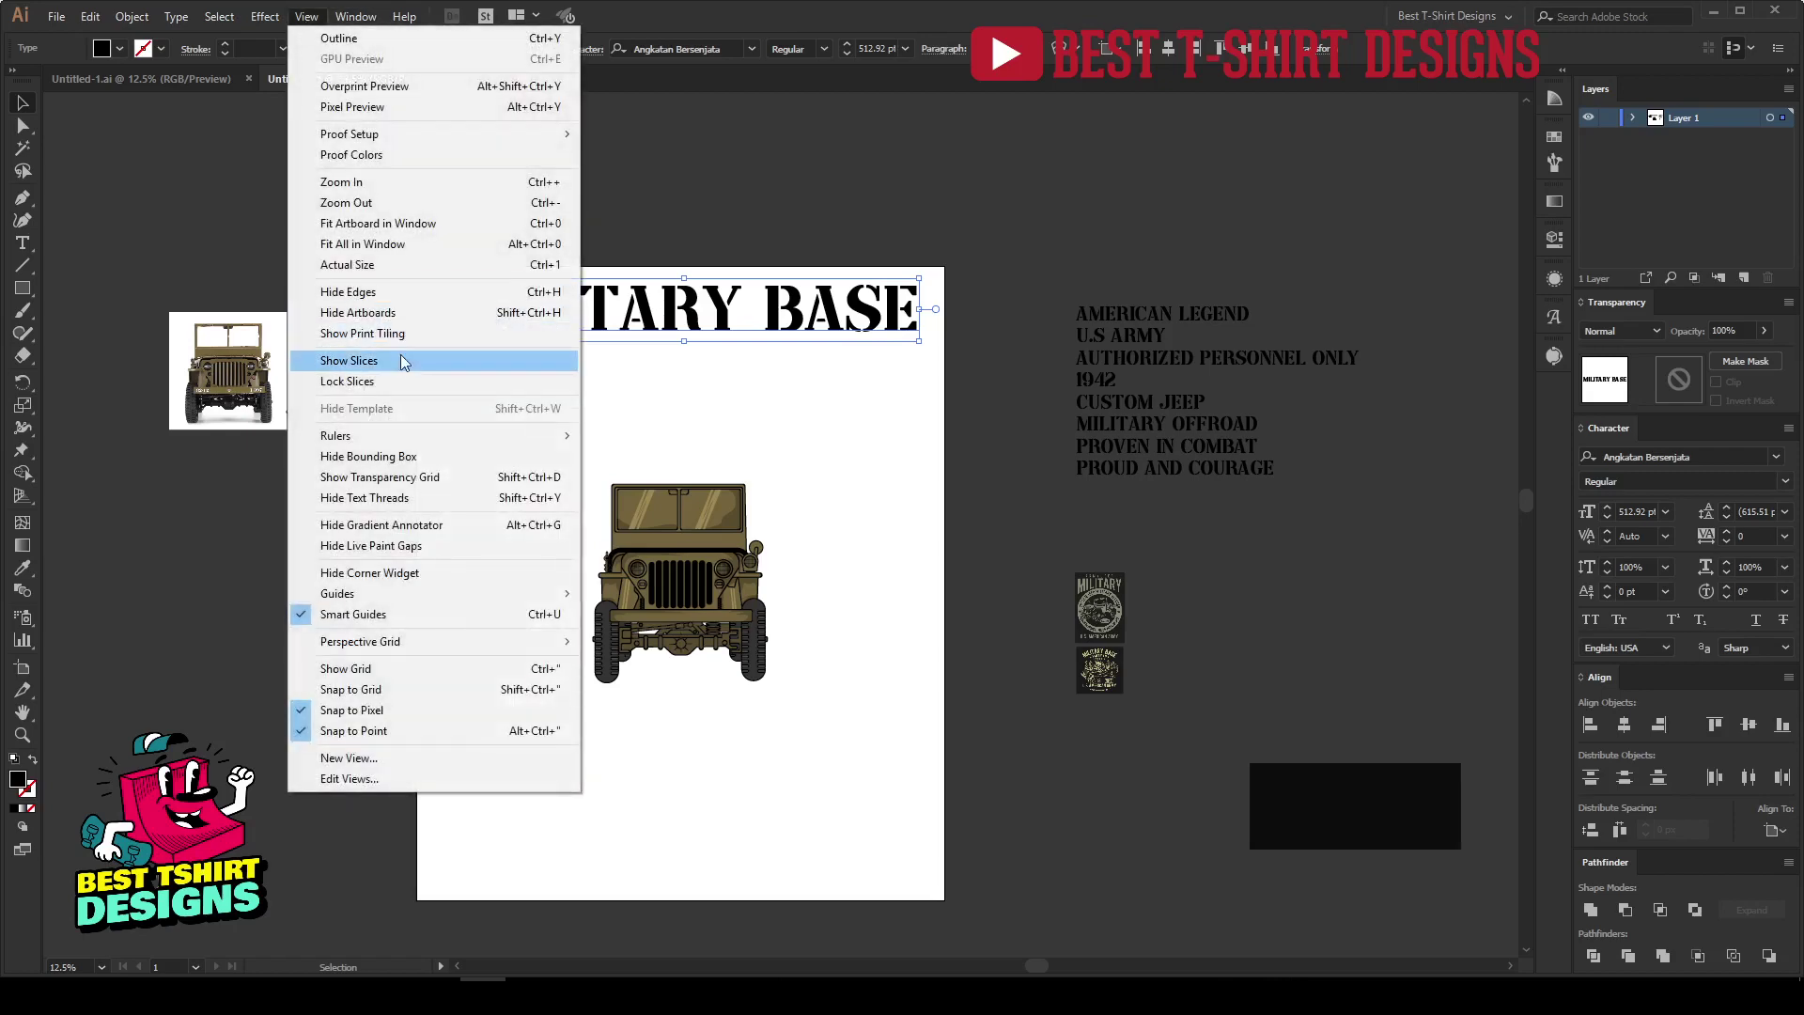
mouse_move(285, 23)
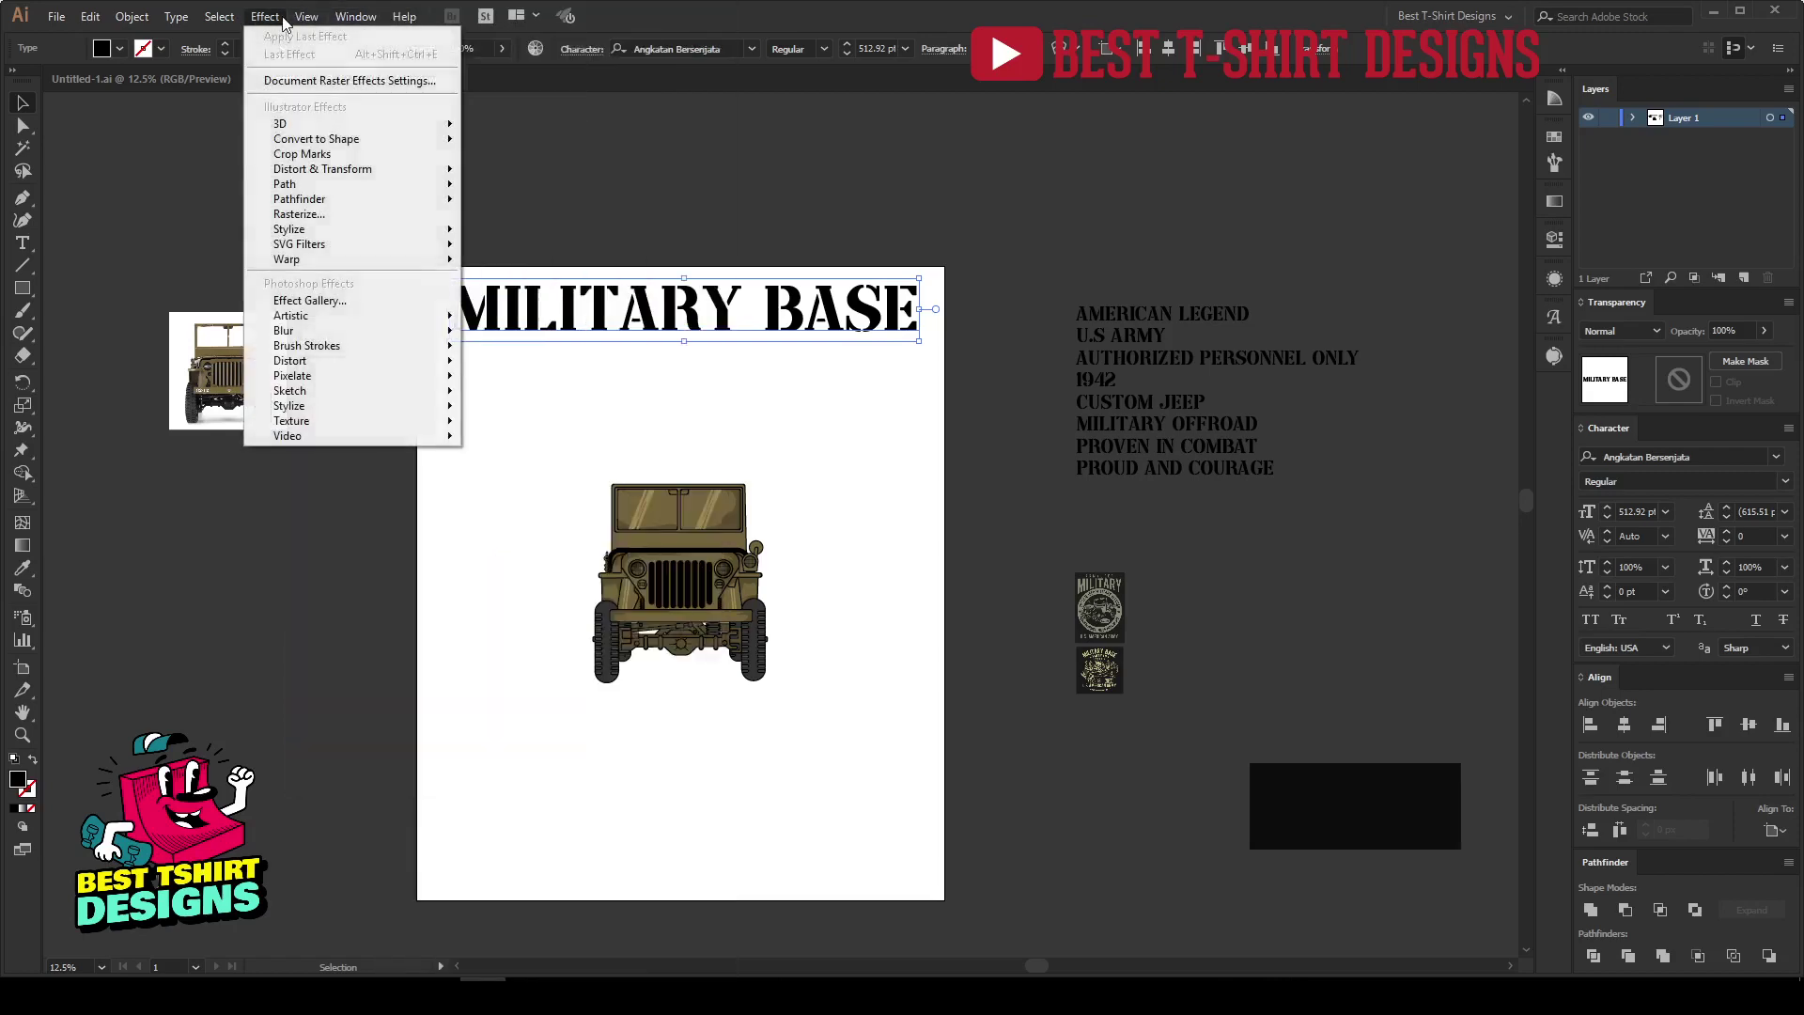
mouse_move(409, 259)
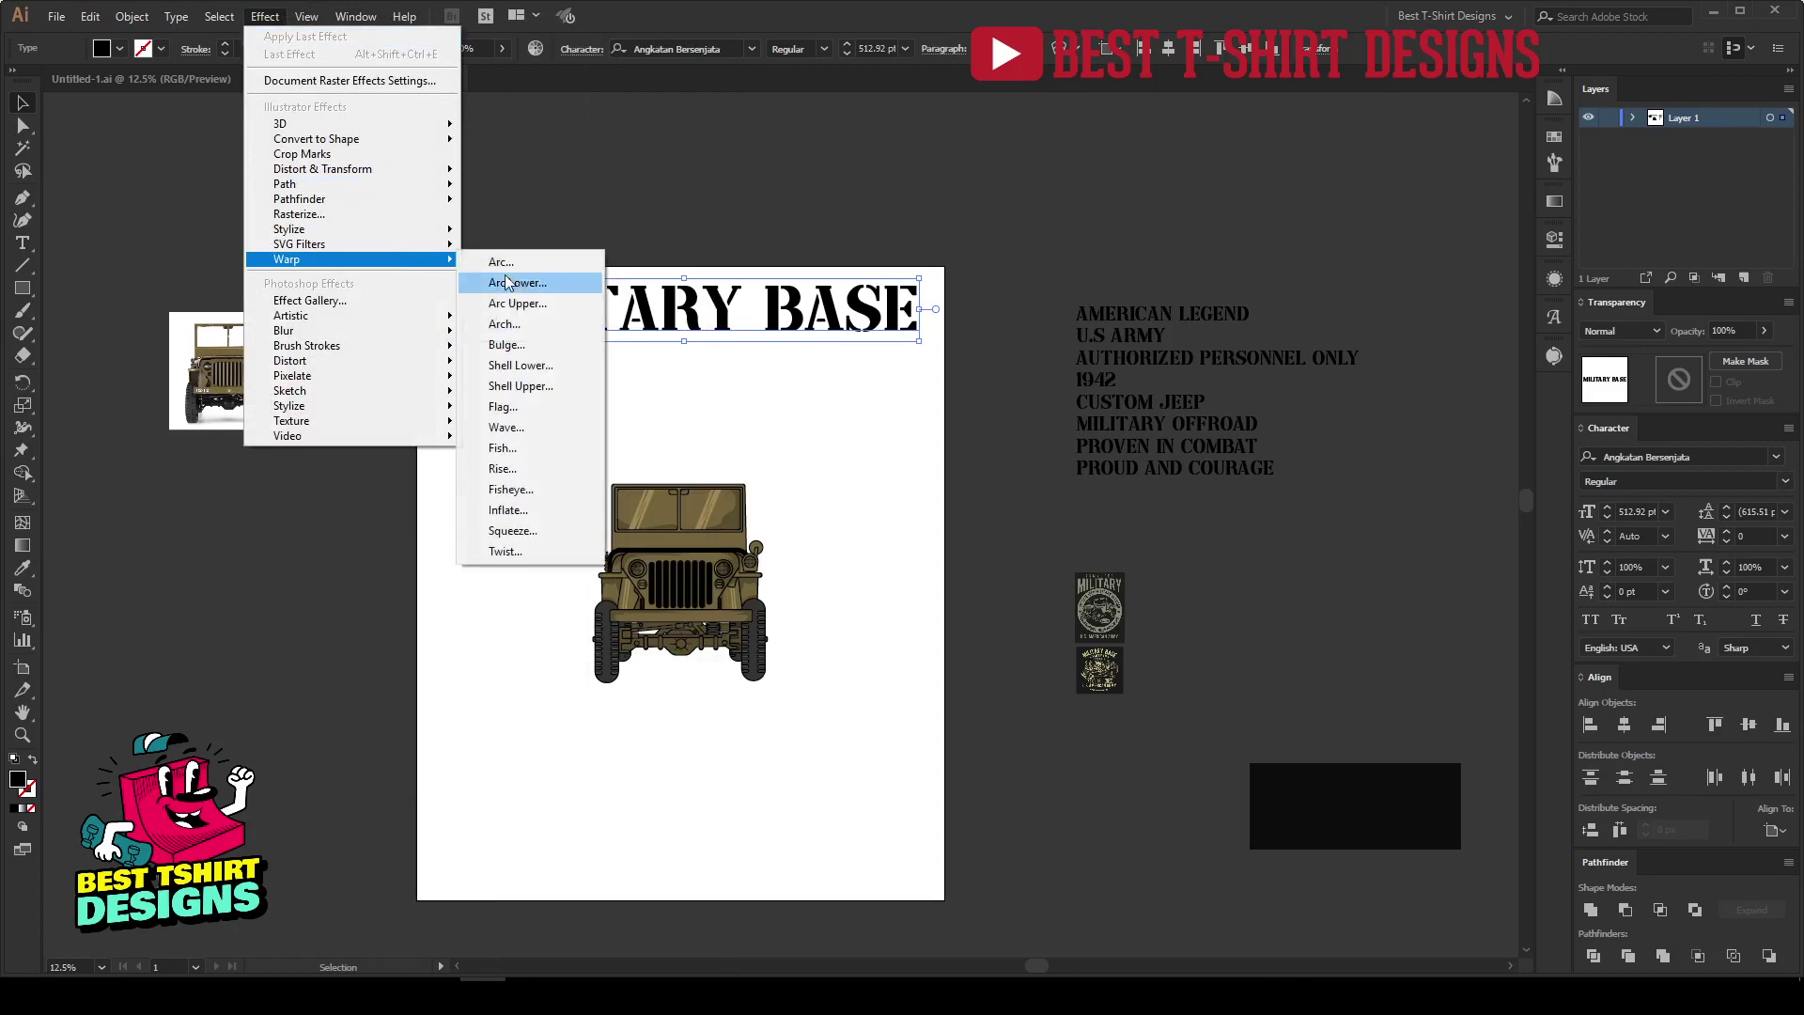
left_click(516, 283)
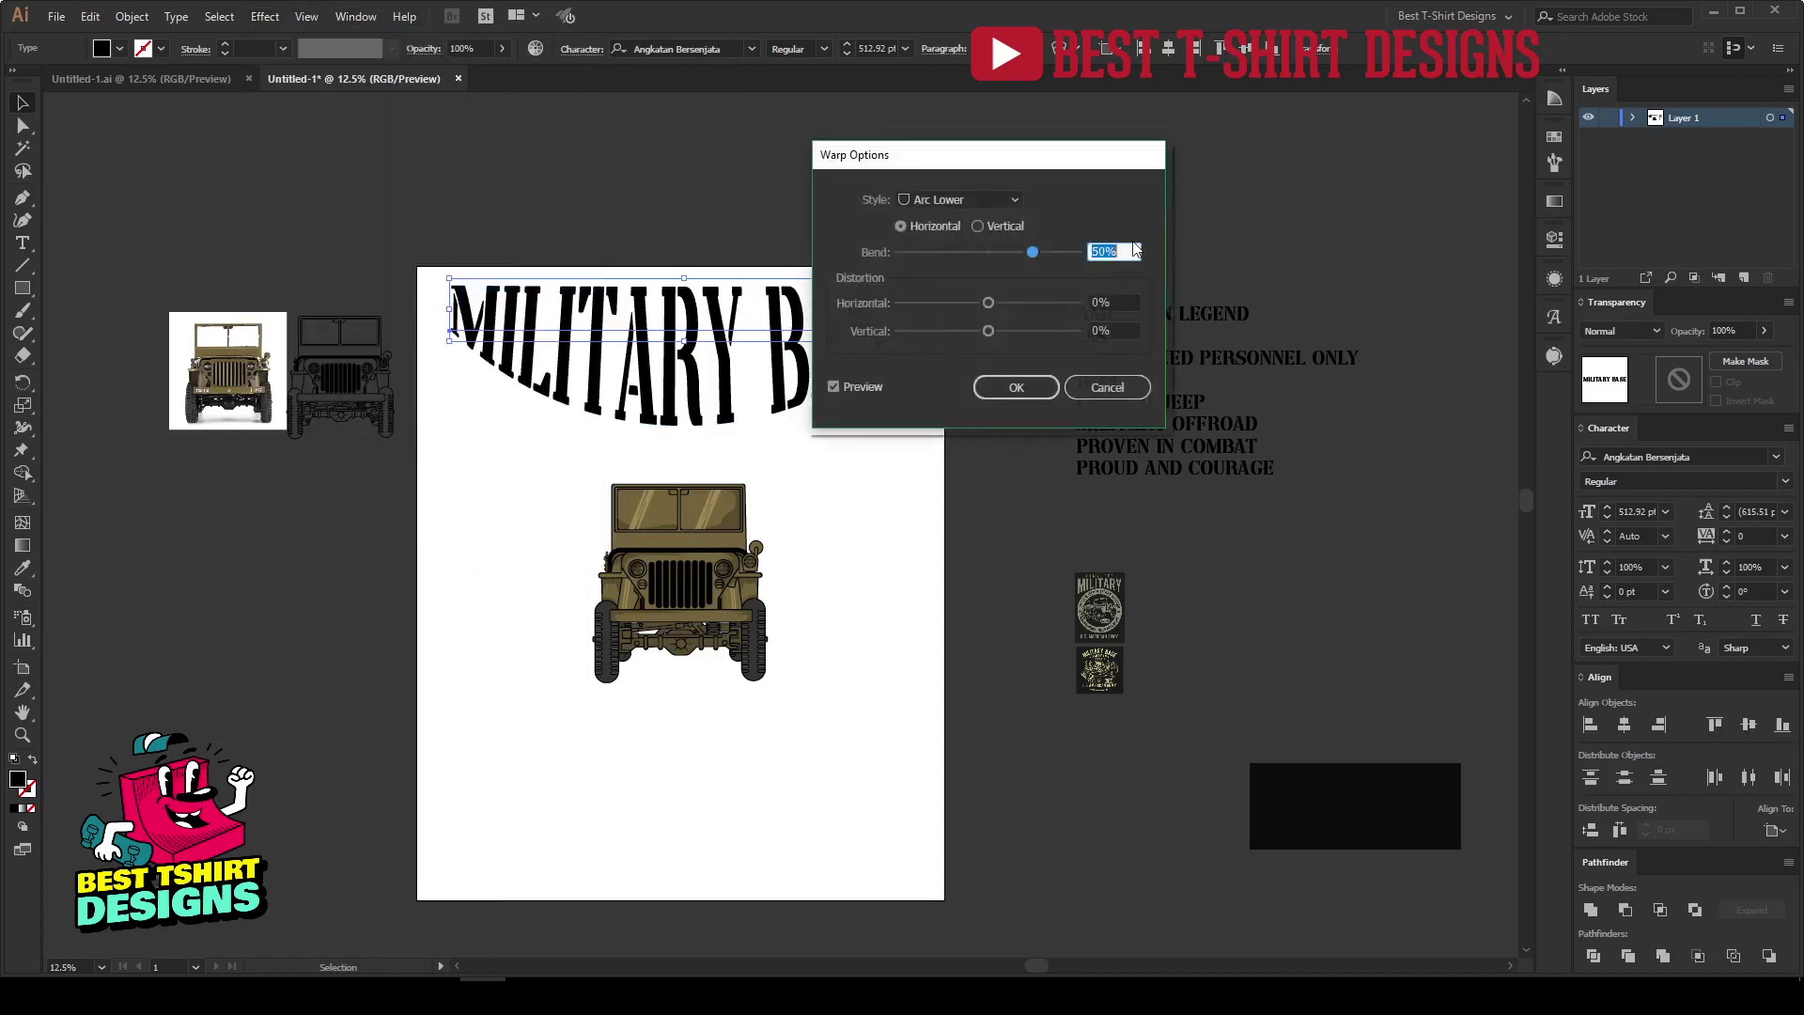
type("-20")
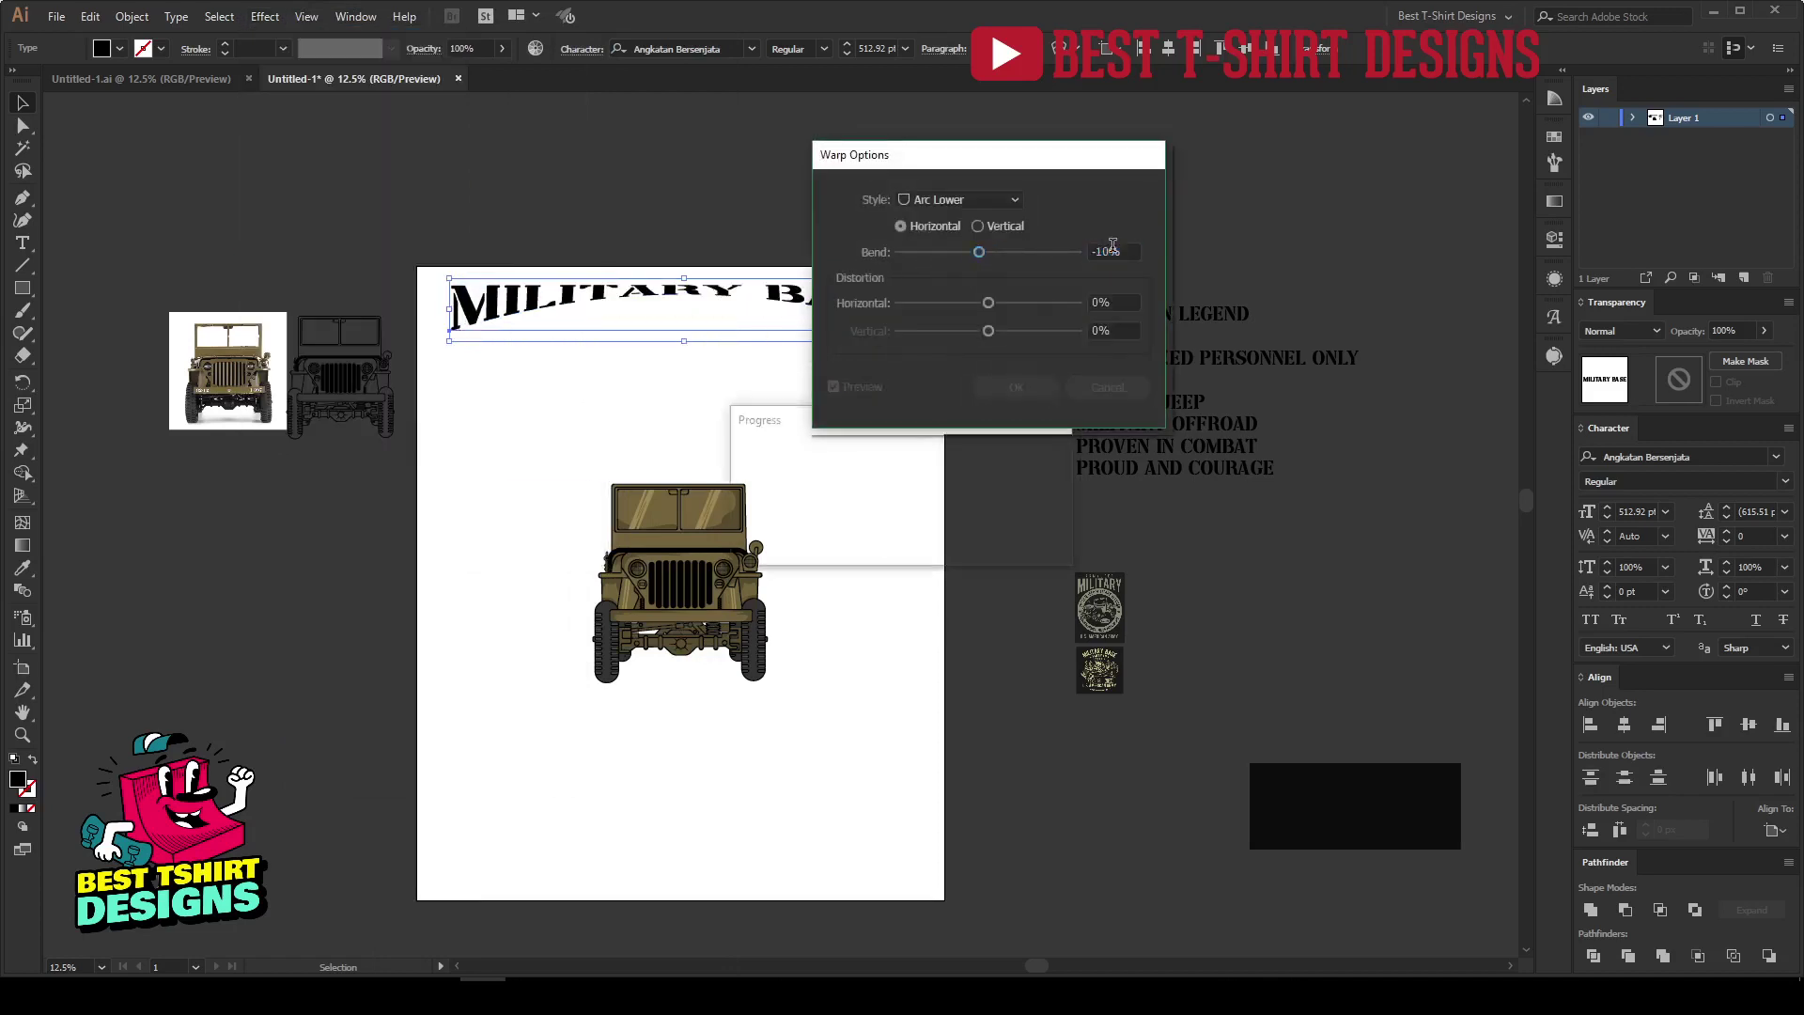
left_click(1016, 387)
left_click_drag(689, 346, 688, 358)
left_click(839, 425)
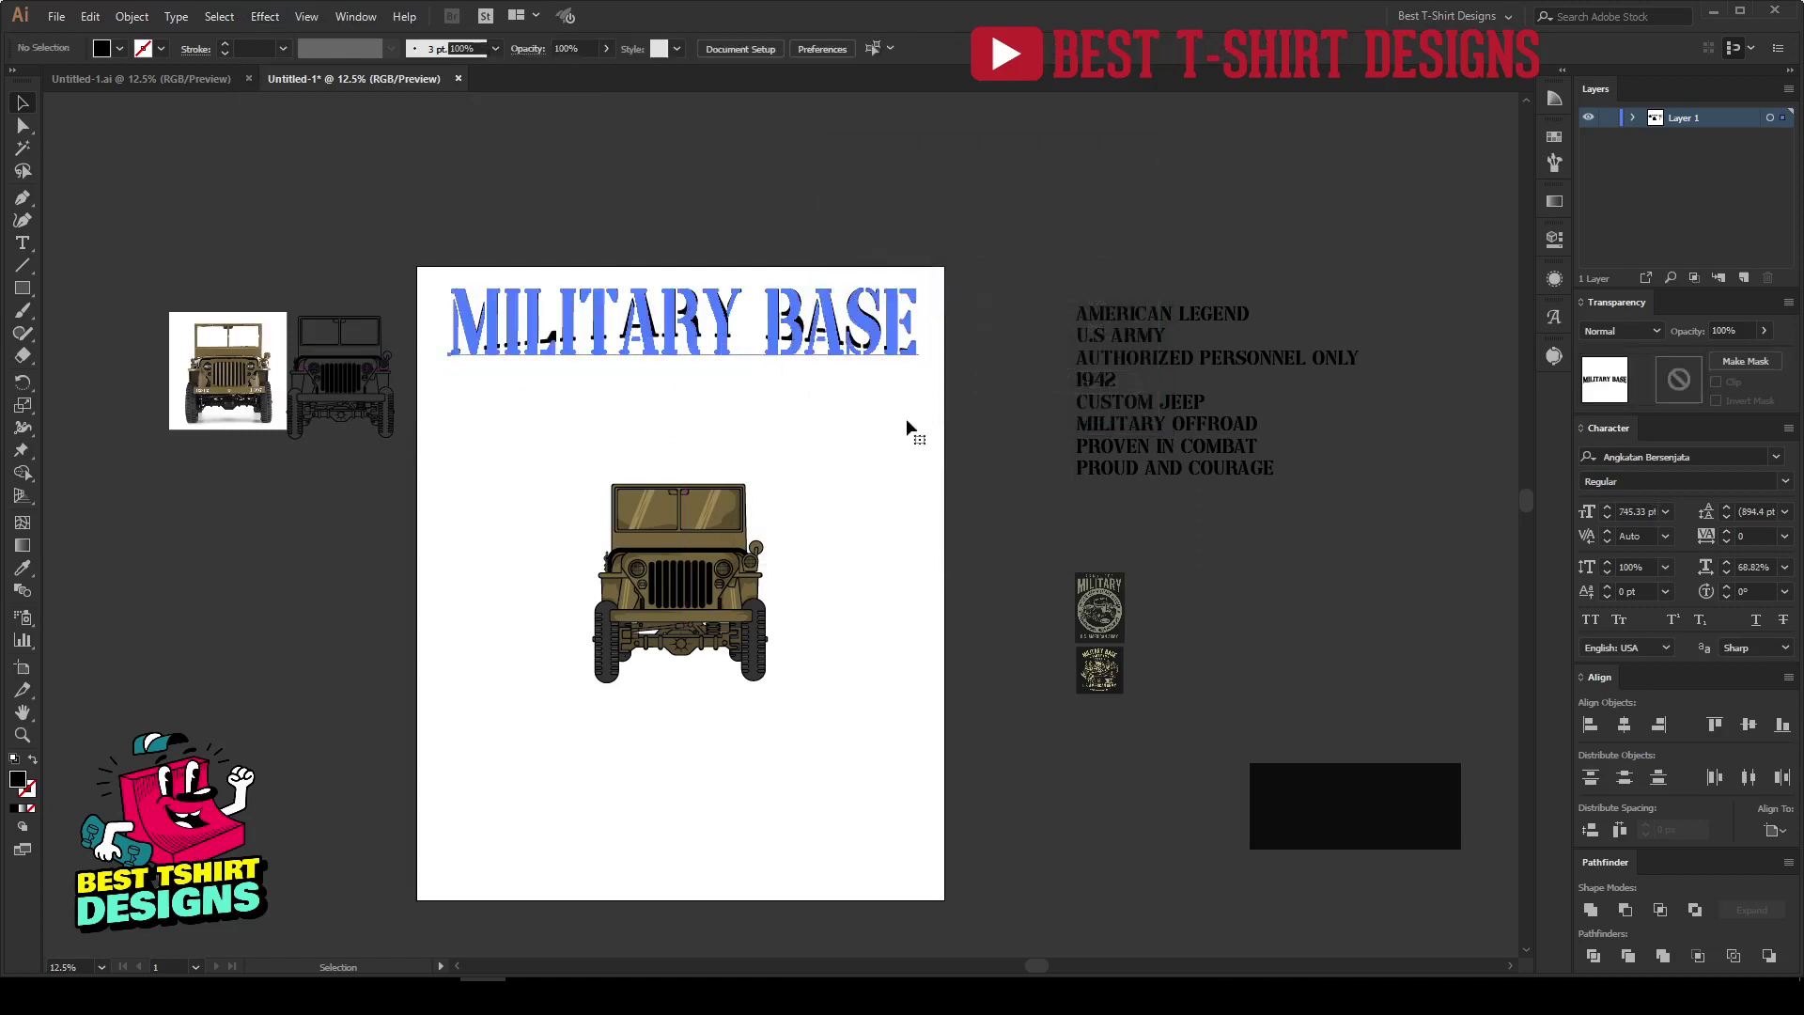
Edit the Arc Lower warp on MILITARY BASE to give its lower edge a stronger upward curve.
left_click(748, 354)
left_click(1555, 248)
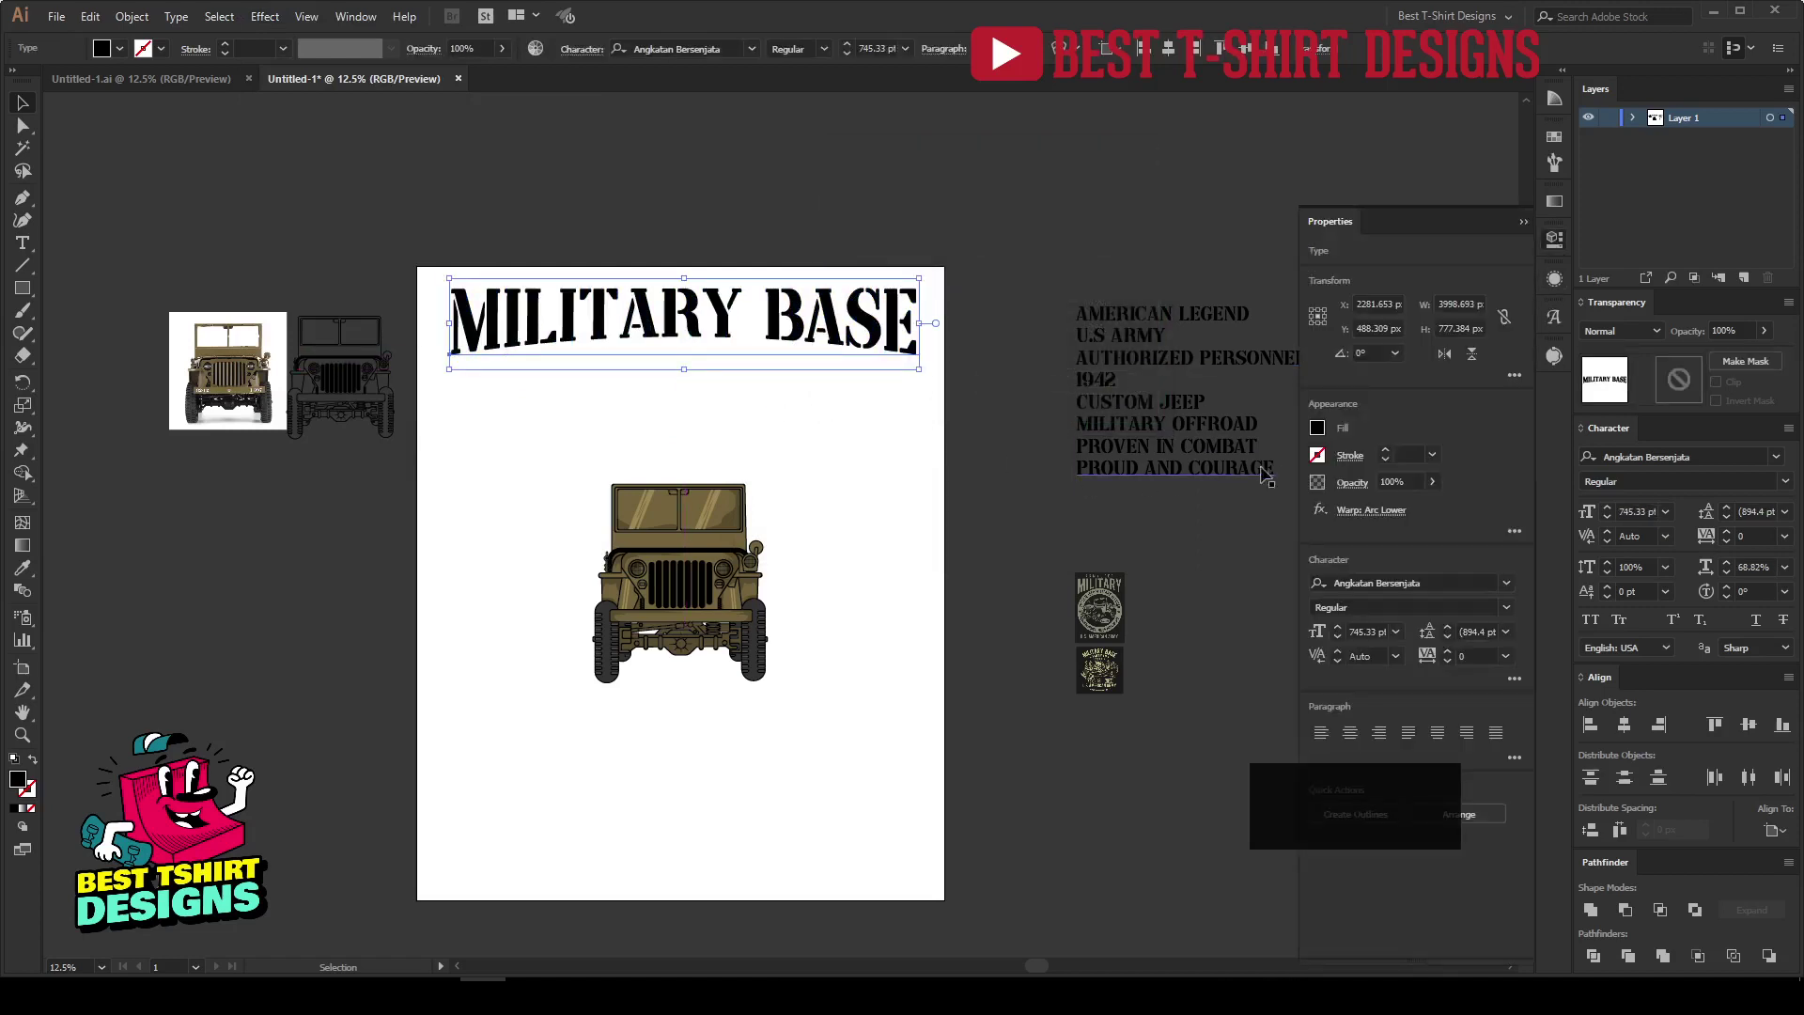
left_click(1382, 510)
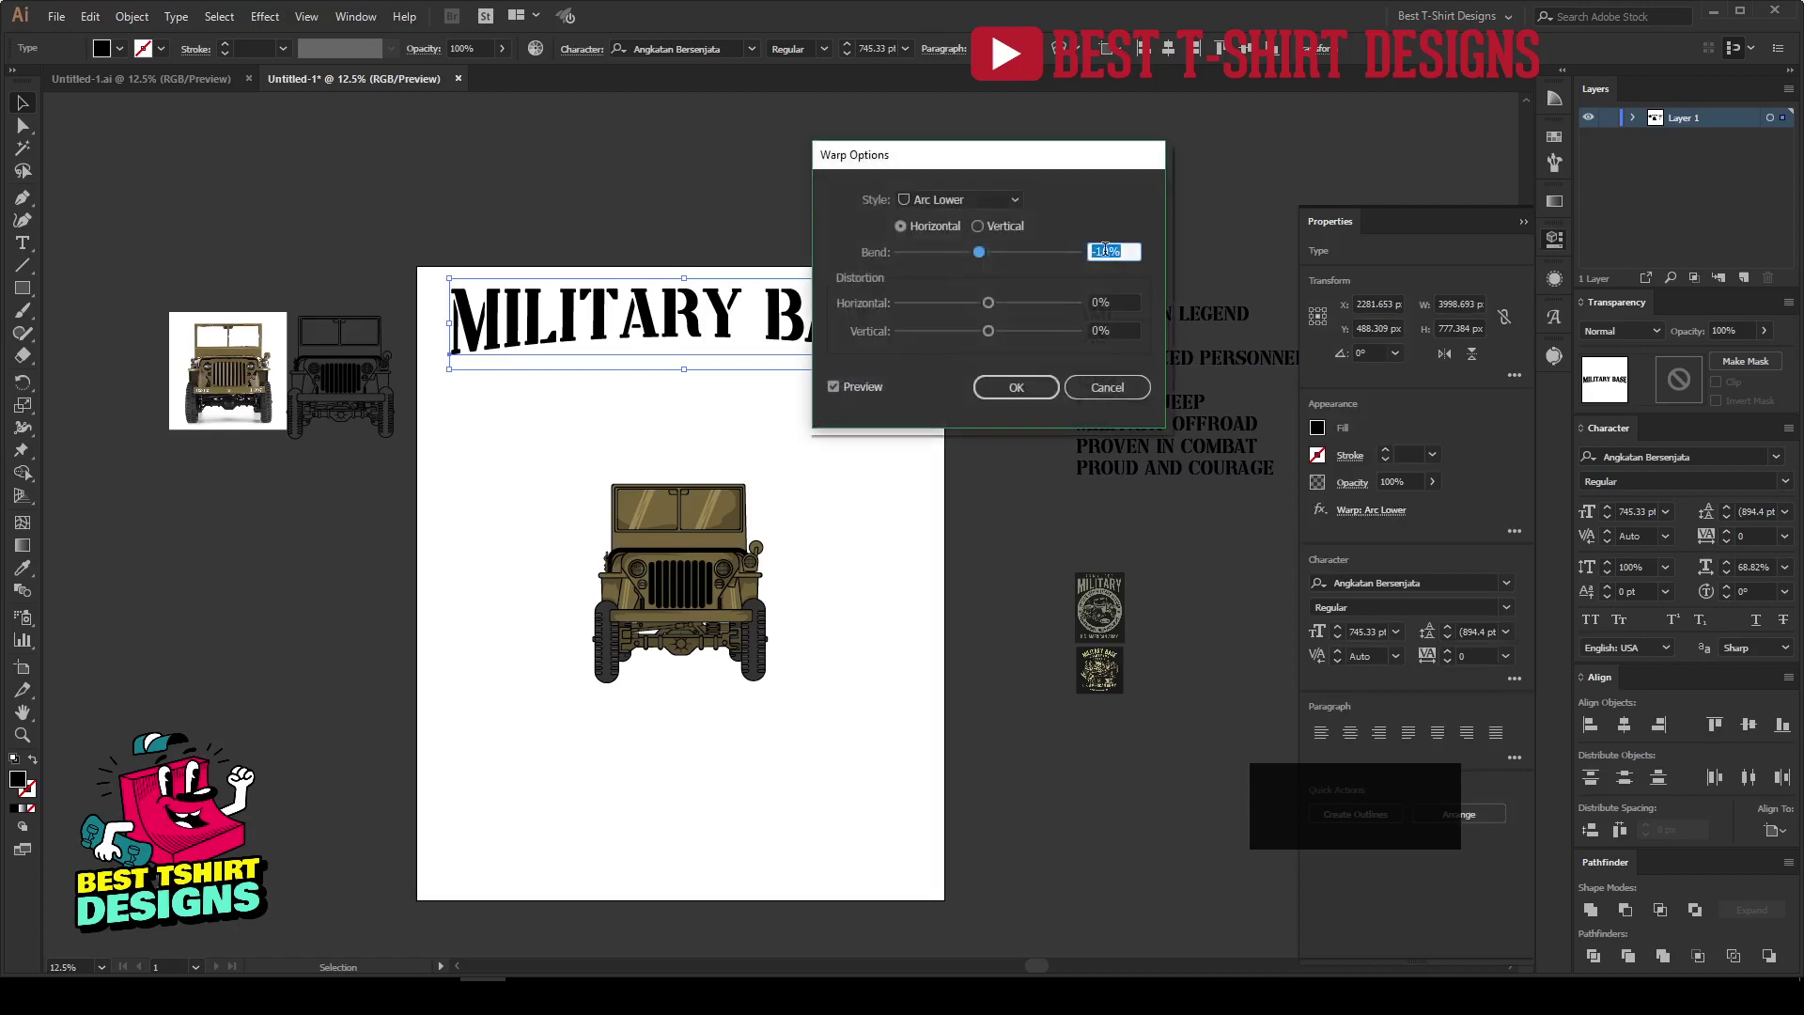
left_click(1016, 388)
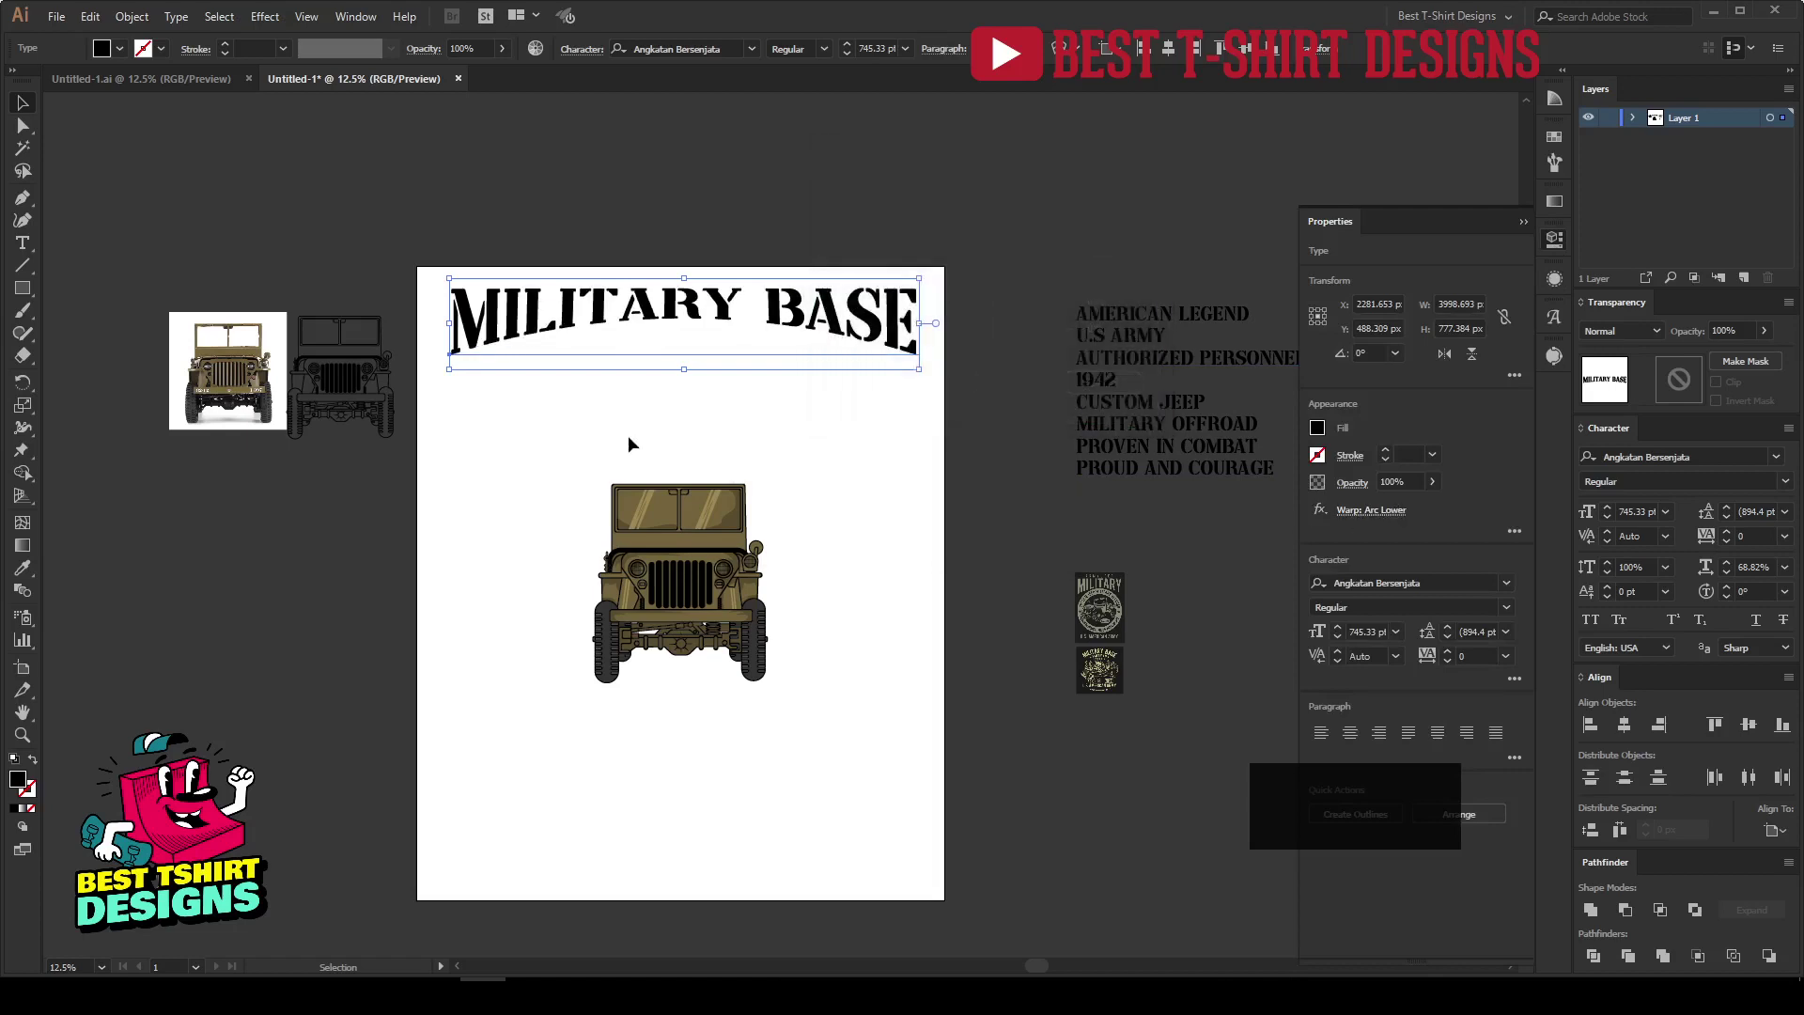
left_click(628, 433)
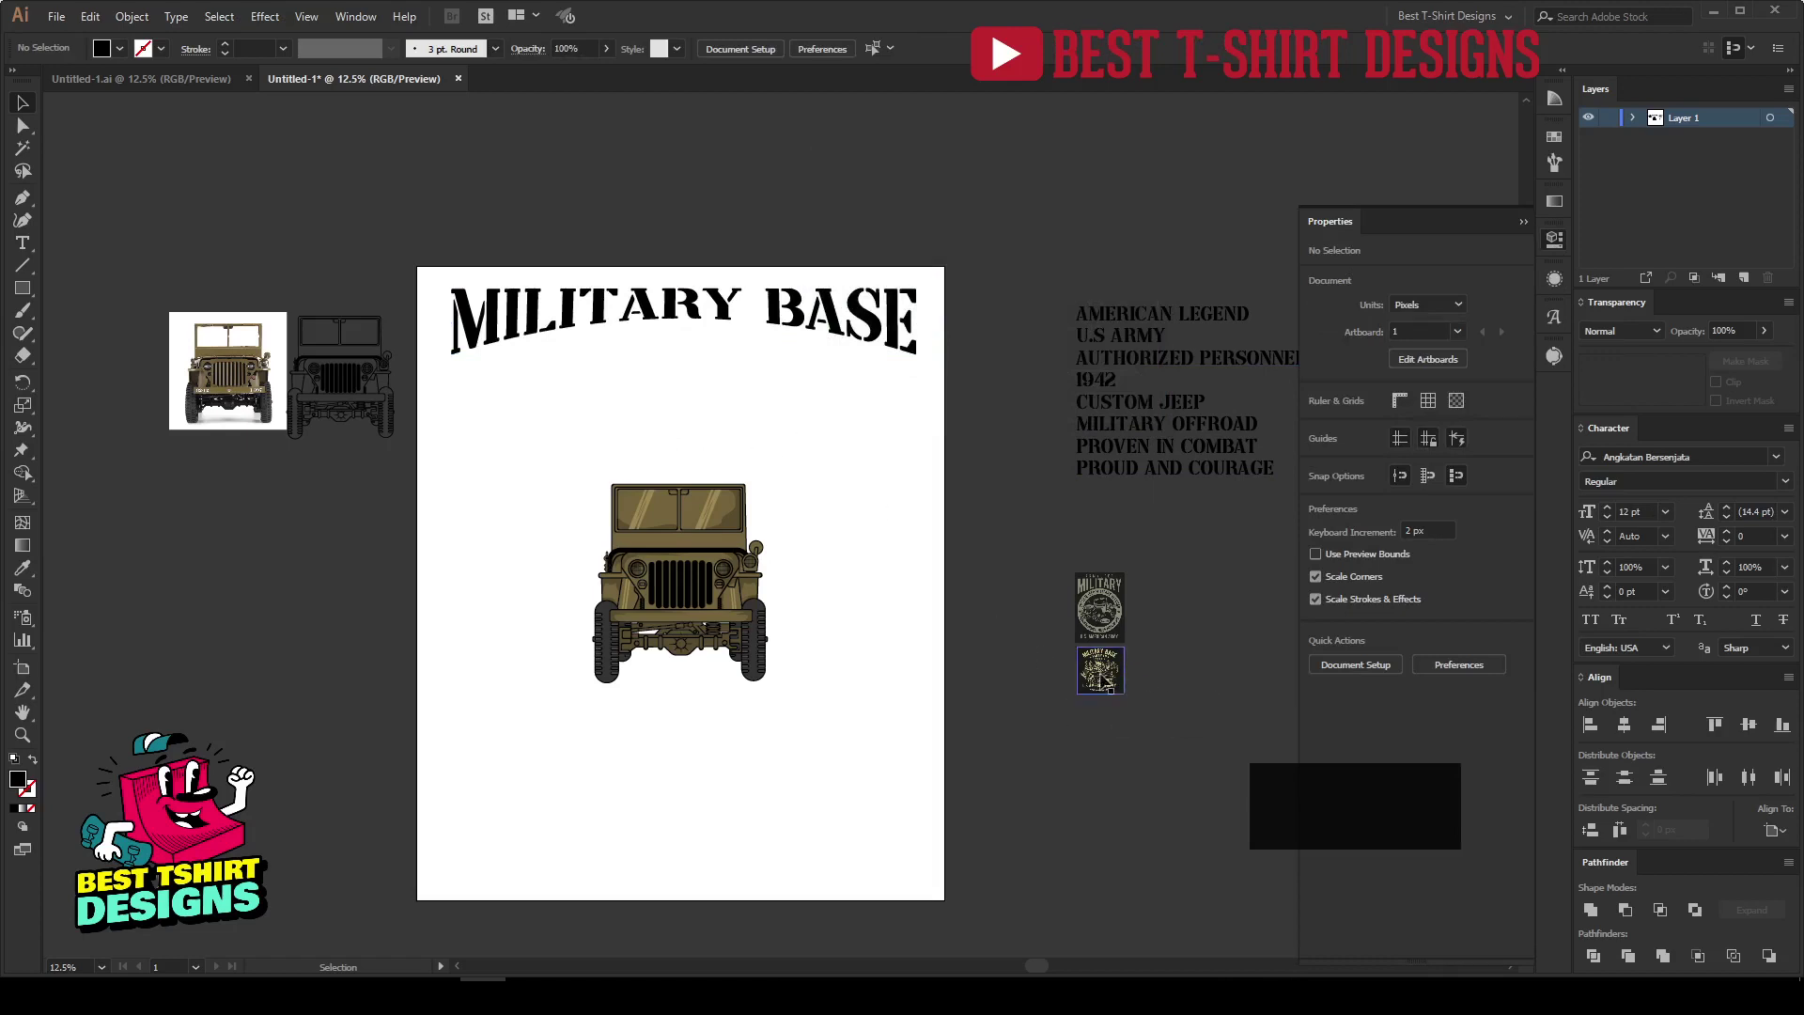
Place the U.S ARMY line beneath the middle of MILITARY BASE and enlarge it to fit under the arch.
left_click_drag(1056, 252, 1119, 482)
left_click(1122, 230)
left_click_drag(1154, 326, 692, 410)
key("shift+Up")
key("shift+Up")
Place the AMERICAN LEGEND line centred beneath U.S ARMY and enlarge it to about 357 pt.
left_click_drag(1139, 308, 877, 428)
left_click_drag(693, 427, 678, 414)
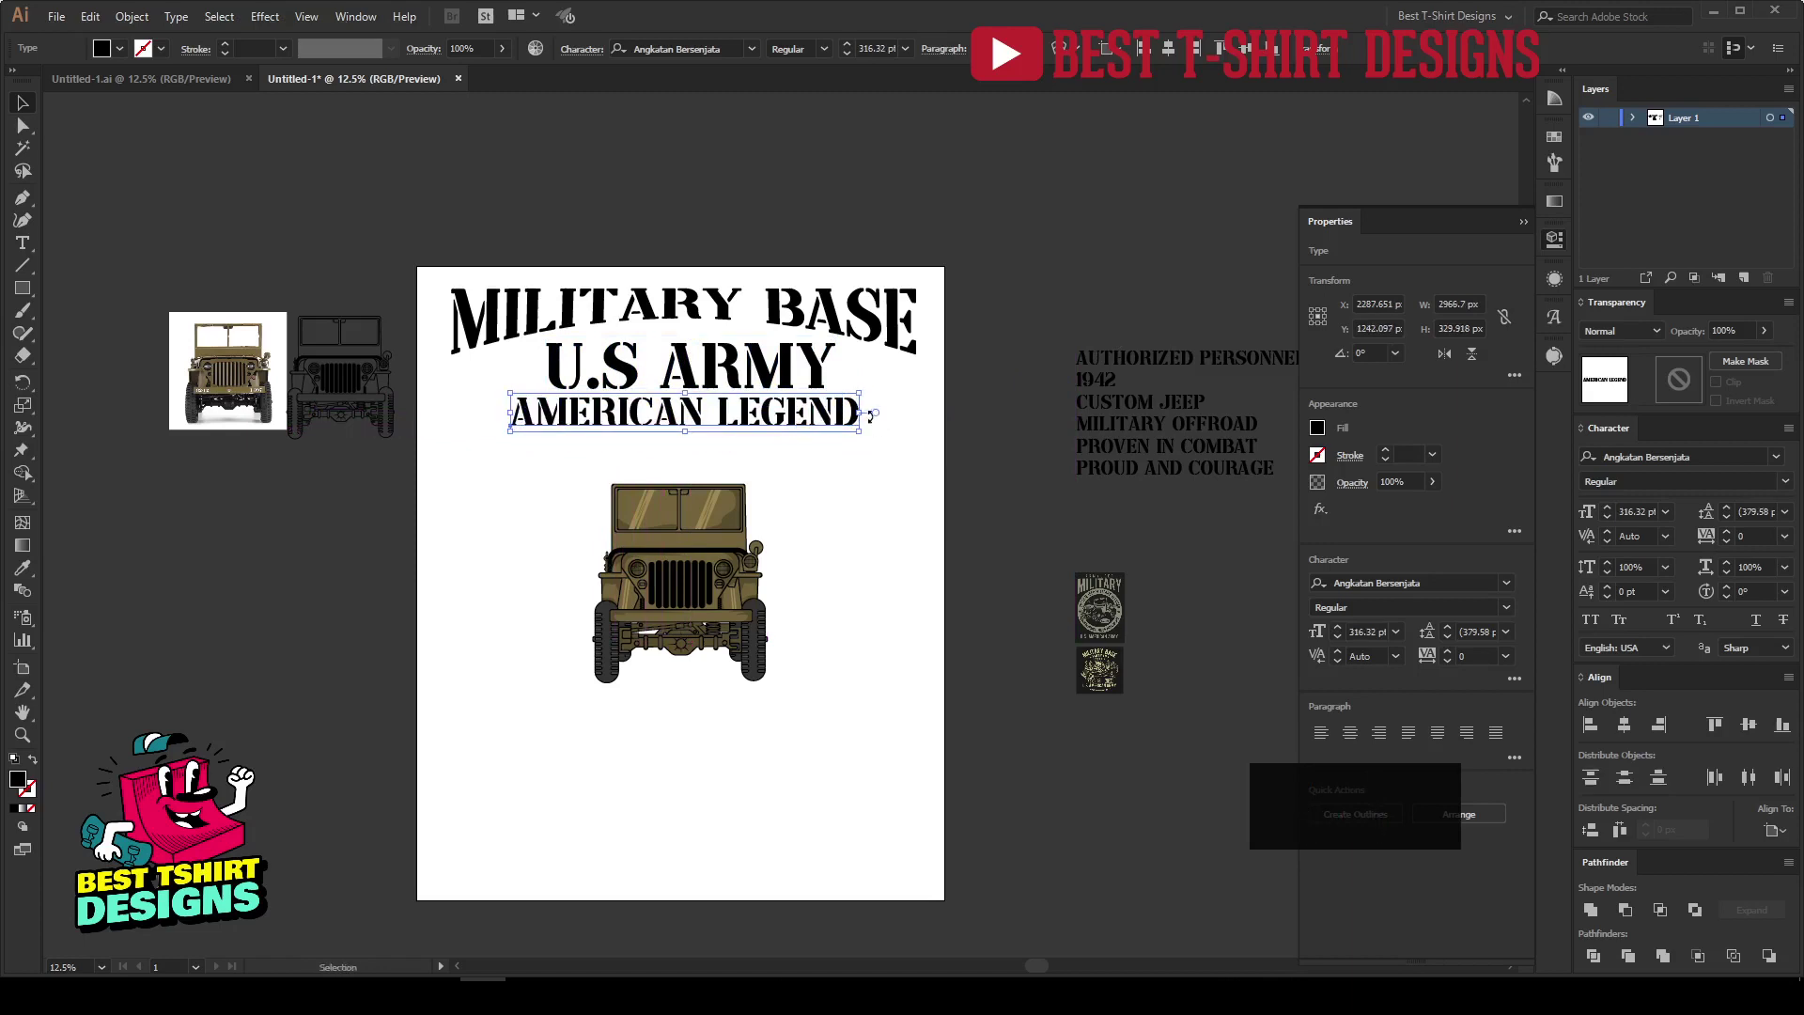
left_click_drag(866, 420, 883, 420)
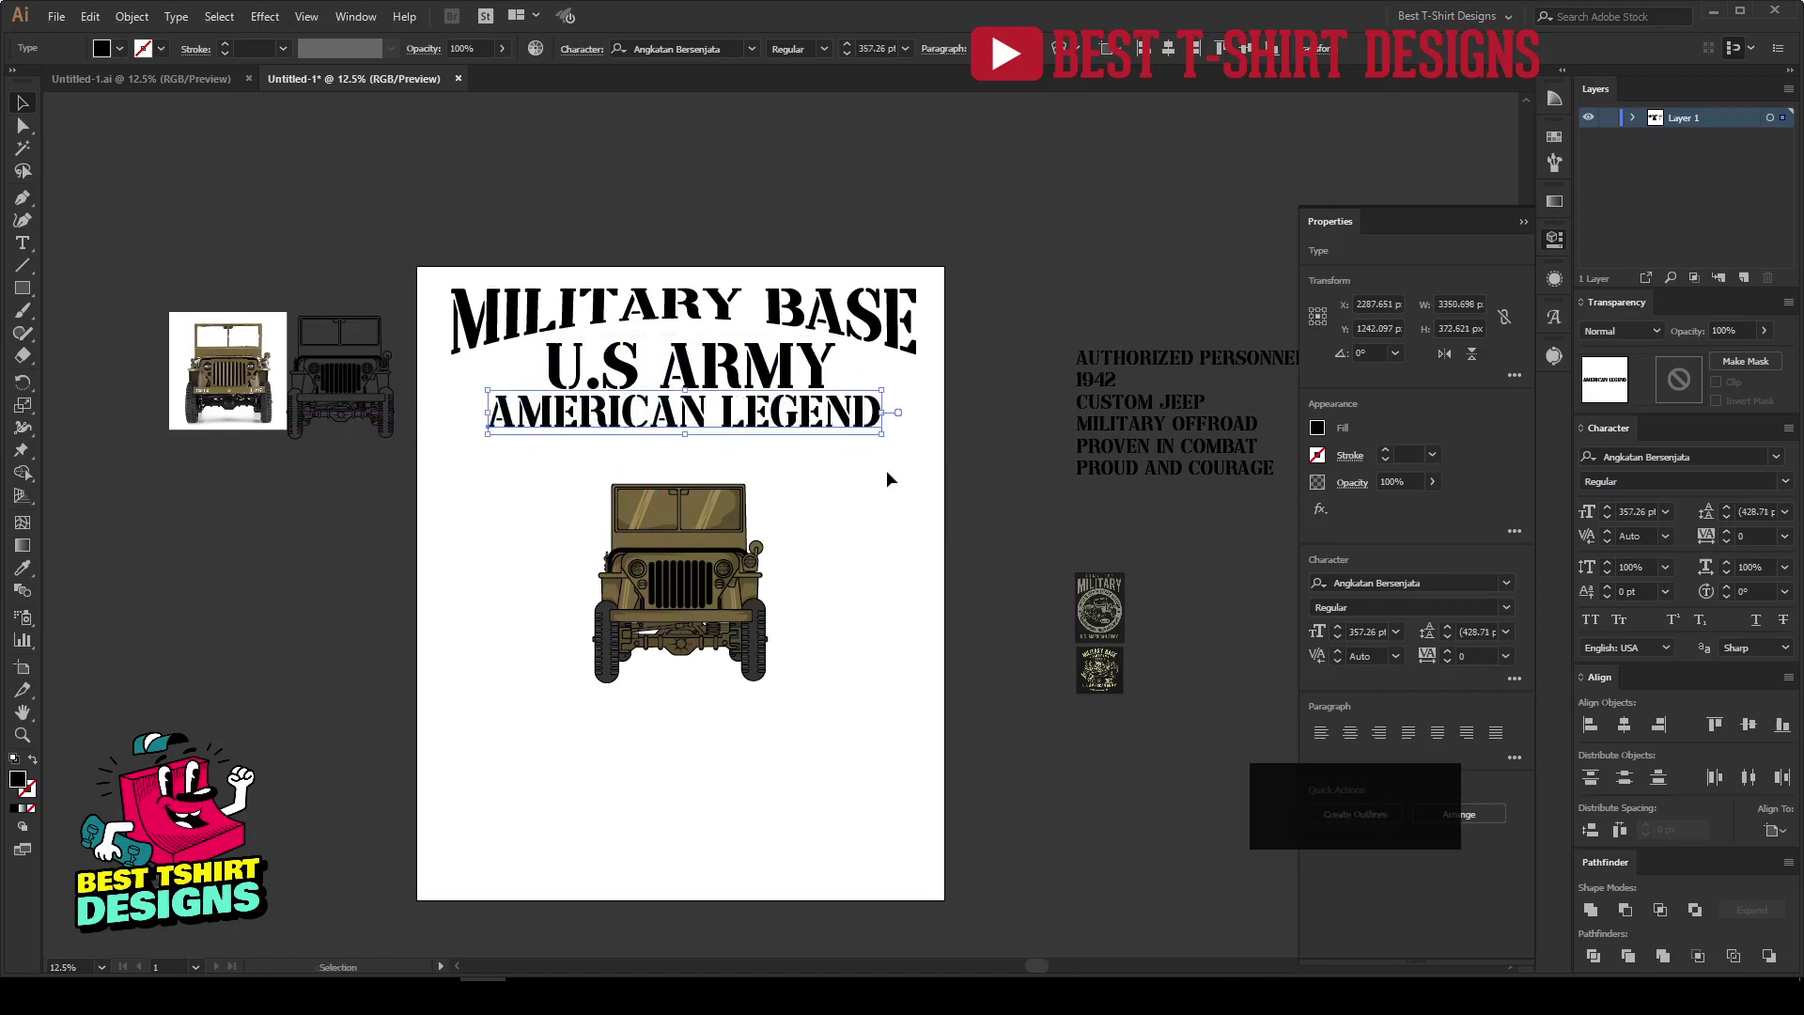
Move the AUTHORIZED PERSONNEL ONLY line out of the text list and park it beside the artboard.
left_click(887, 470)
left_click_drag(1154, 375, 623, 469)
left_click_drag(787, 453, 1186, 518)
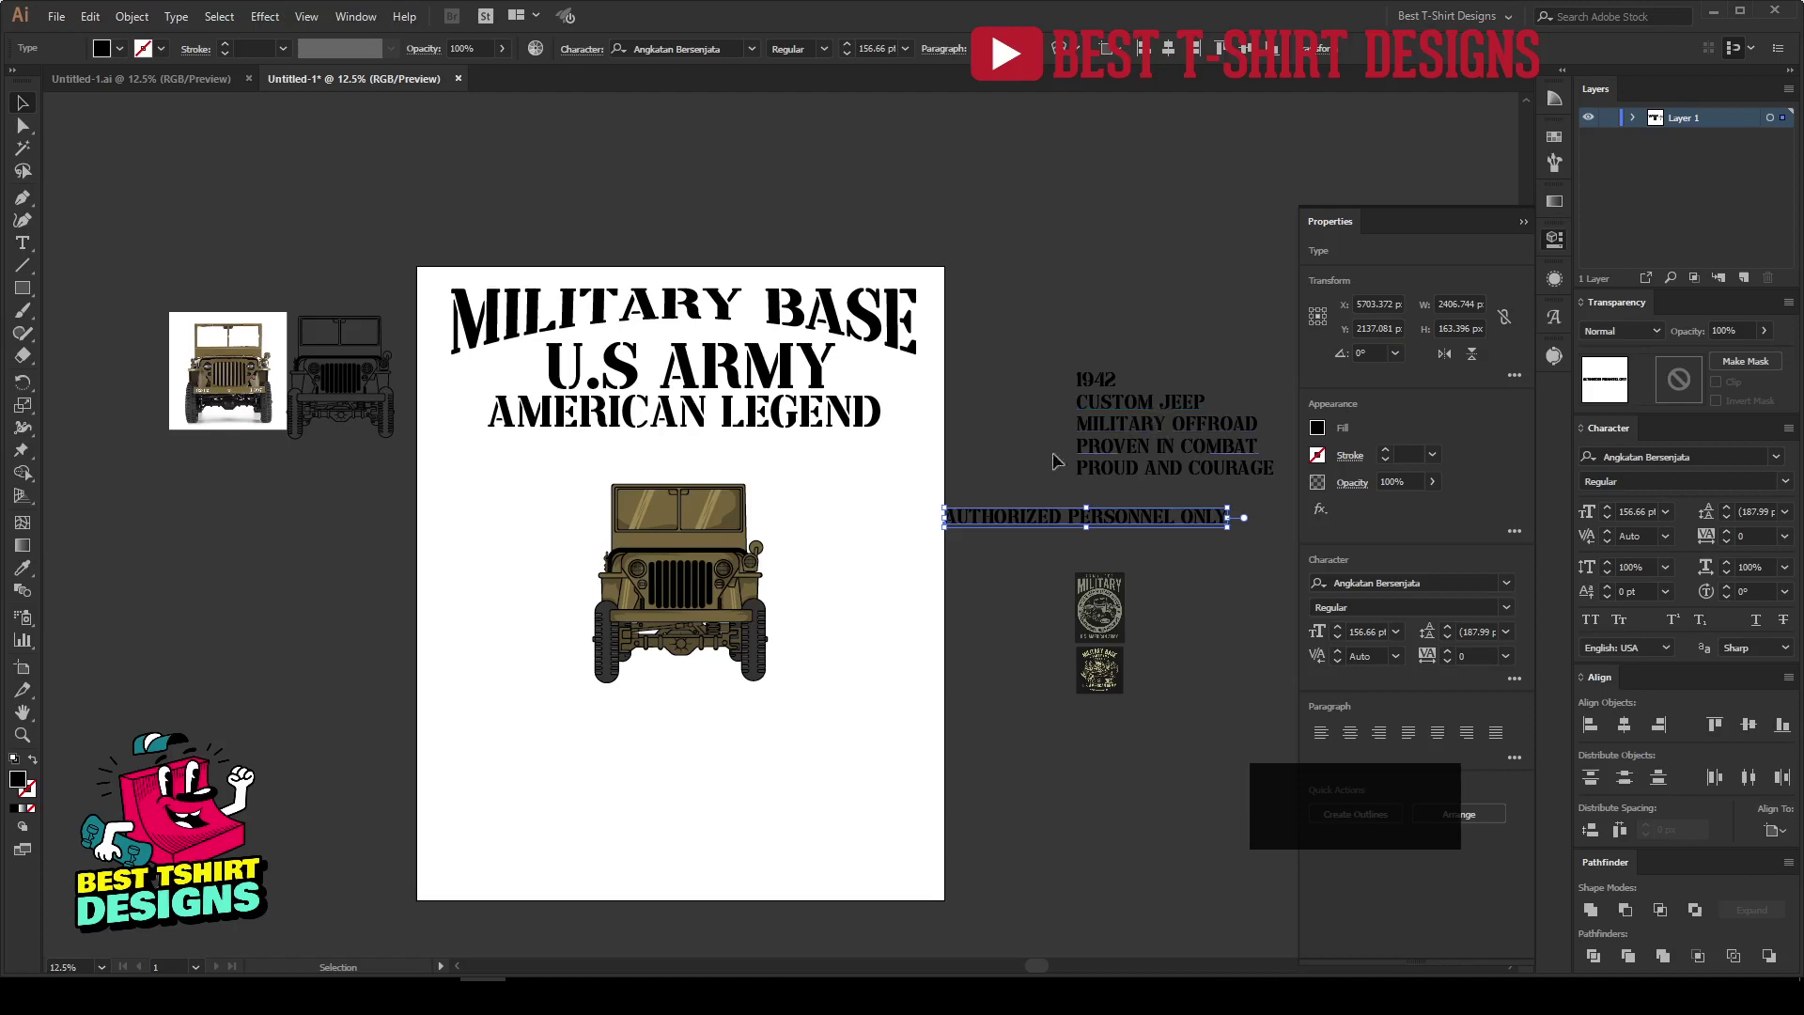
Place PROVEN IN COMBAT beneath the jeep at 425 pt, with PROUD AND COURAGE centred under it at about 345 pt.
left_click_drag(1109, 467, 731, 792)
left_click_drag(814, 744, 815, 744)
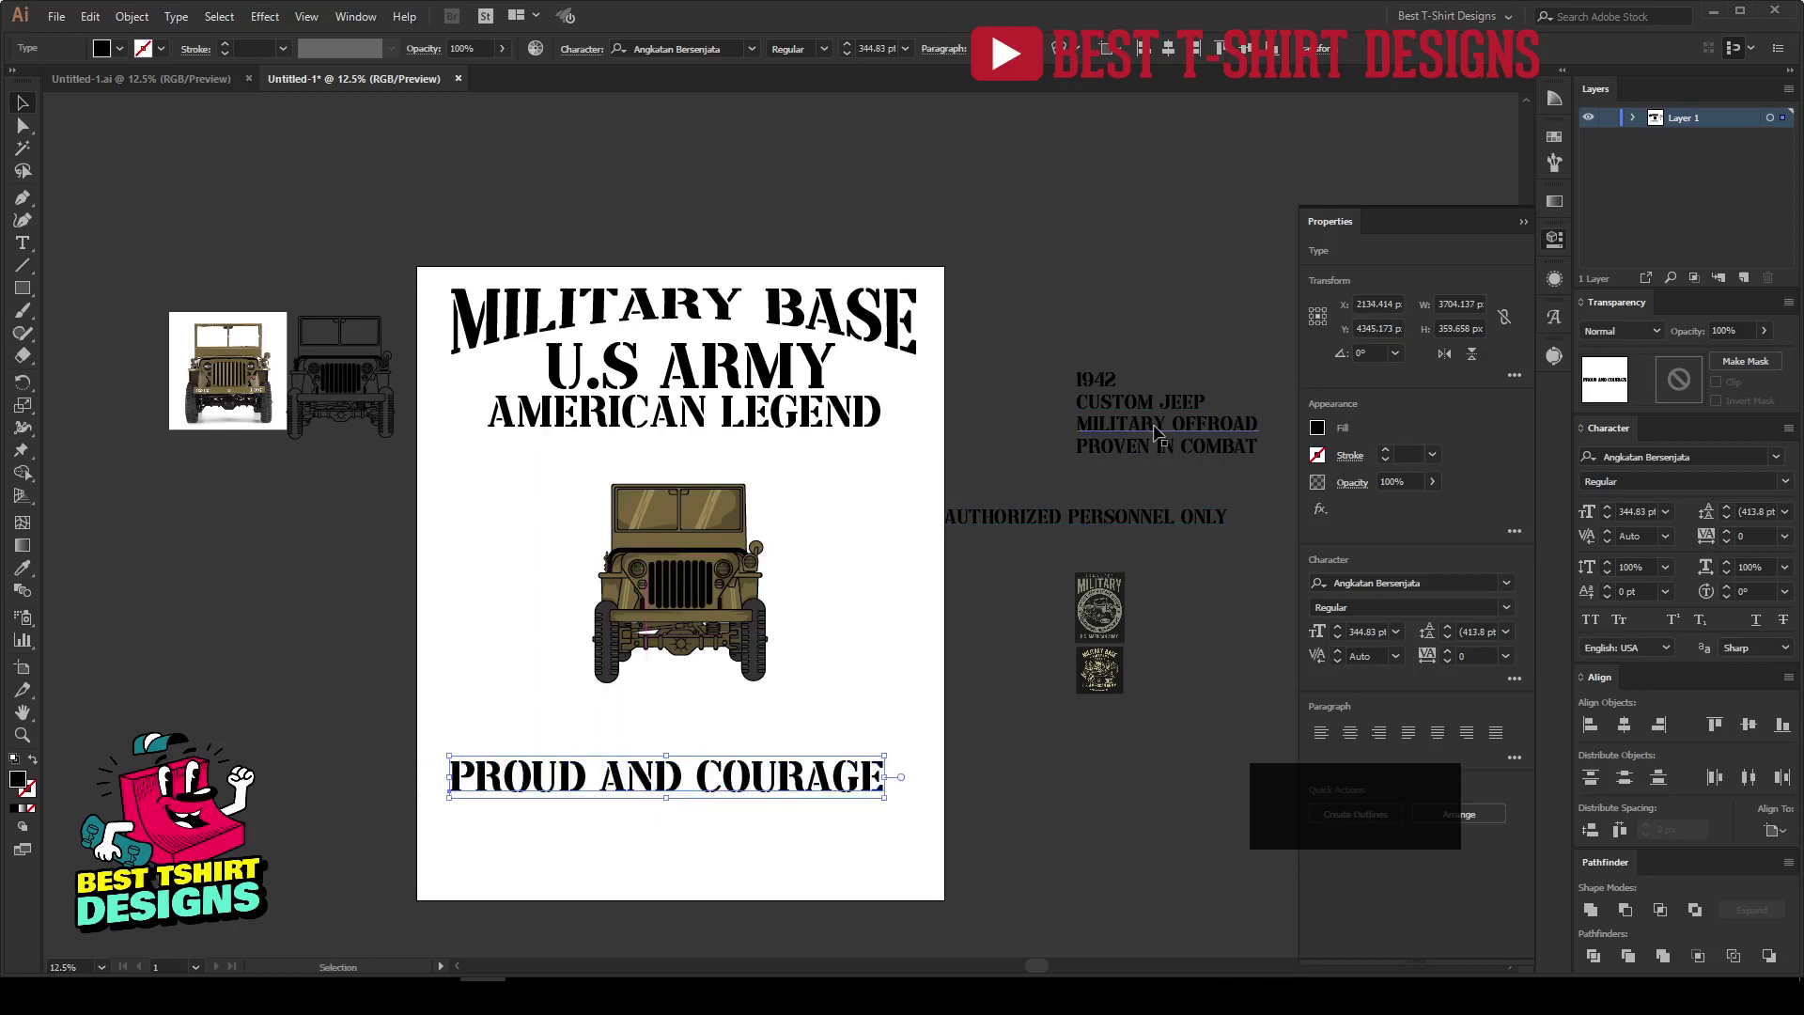
left_click_drag(1158, 444, 1004, 719)
left_click_drag(735, 720, 719, 719)
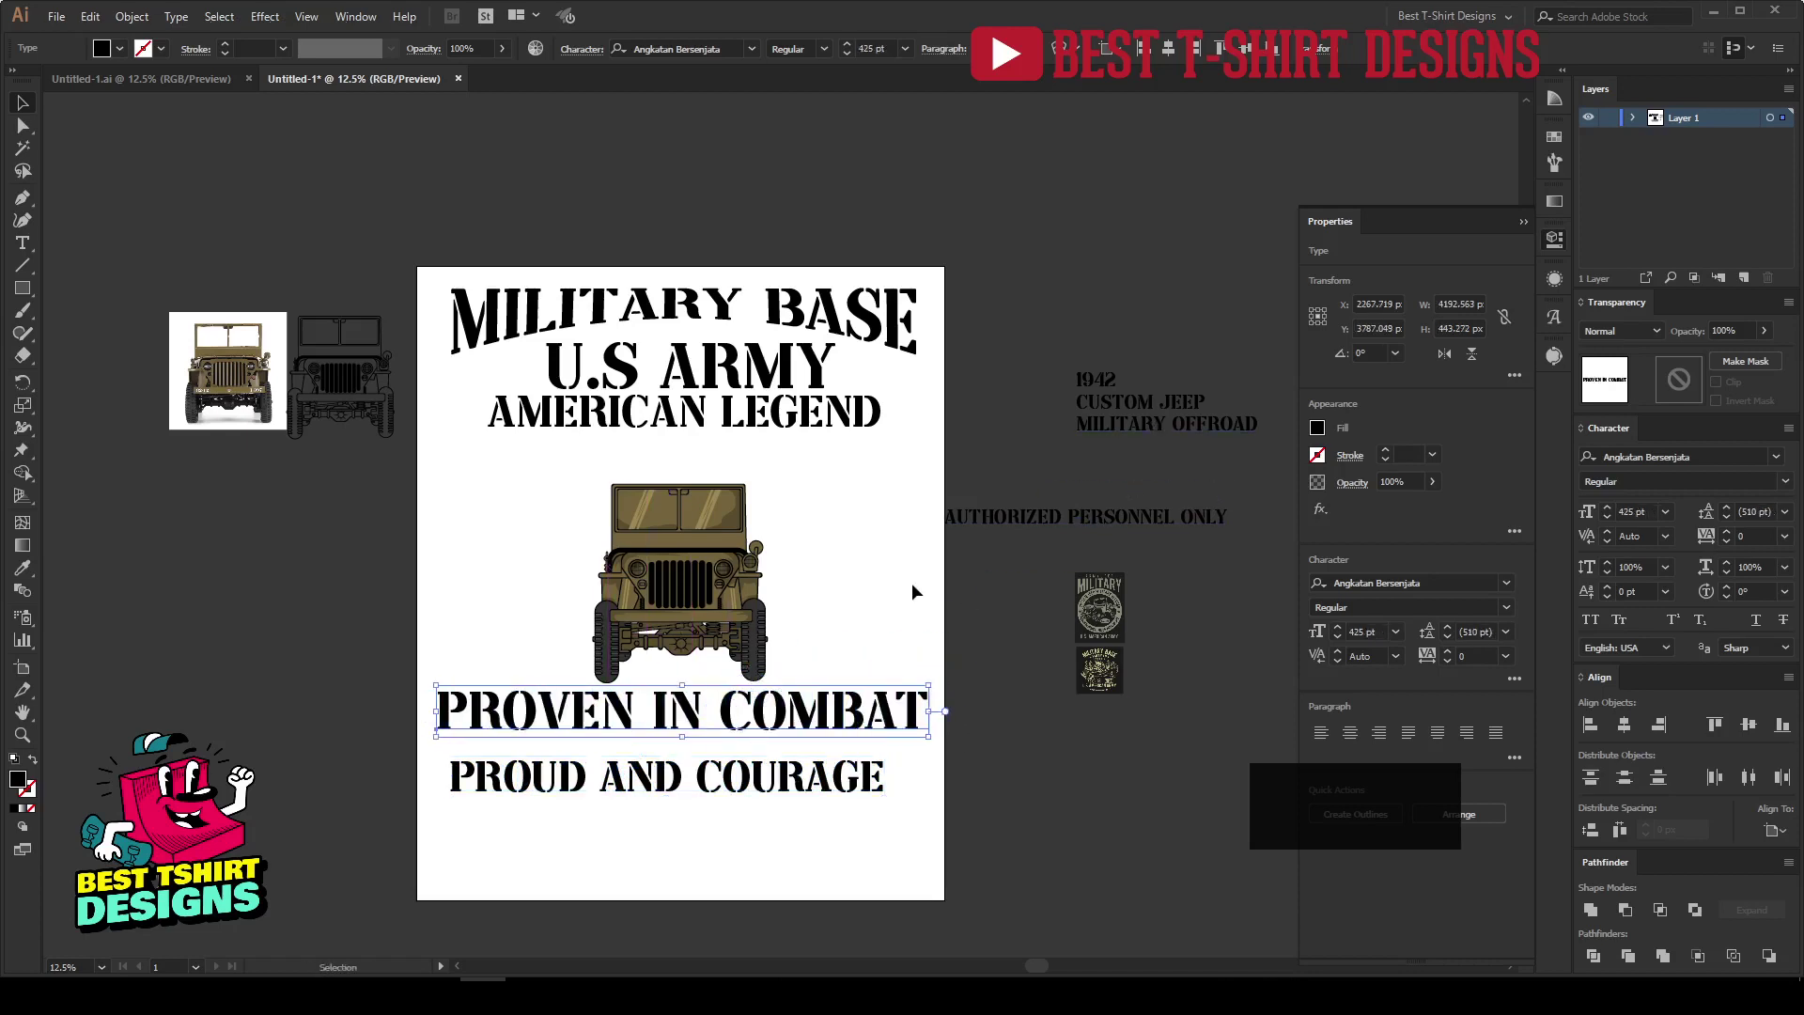
left_click_drag(849, 780, 863, 763)
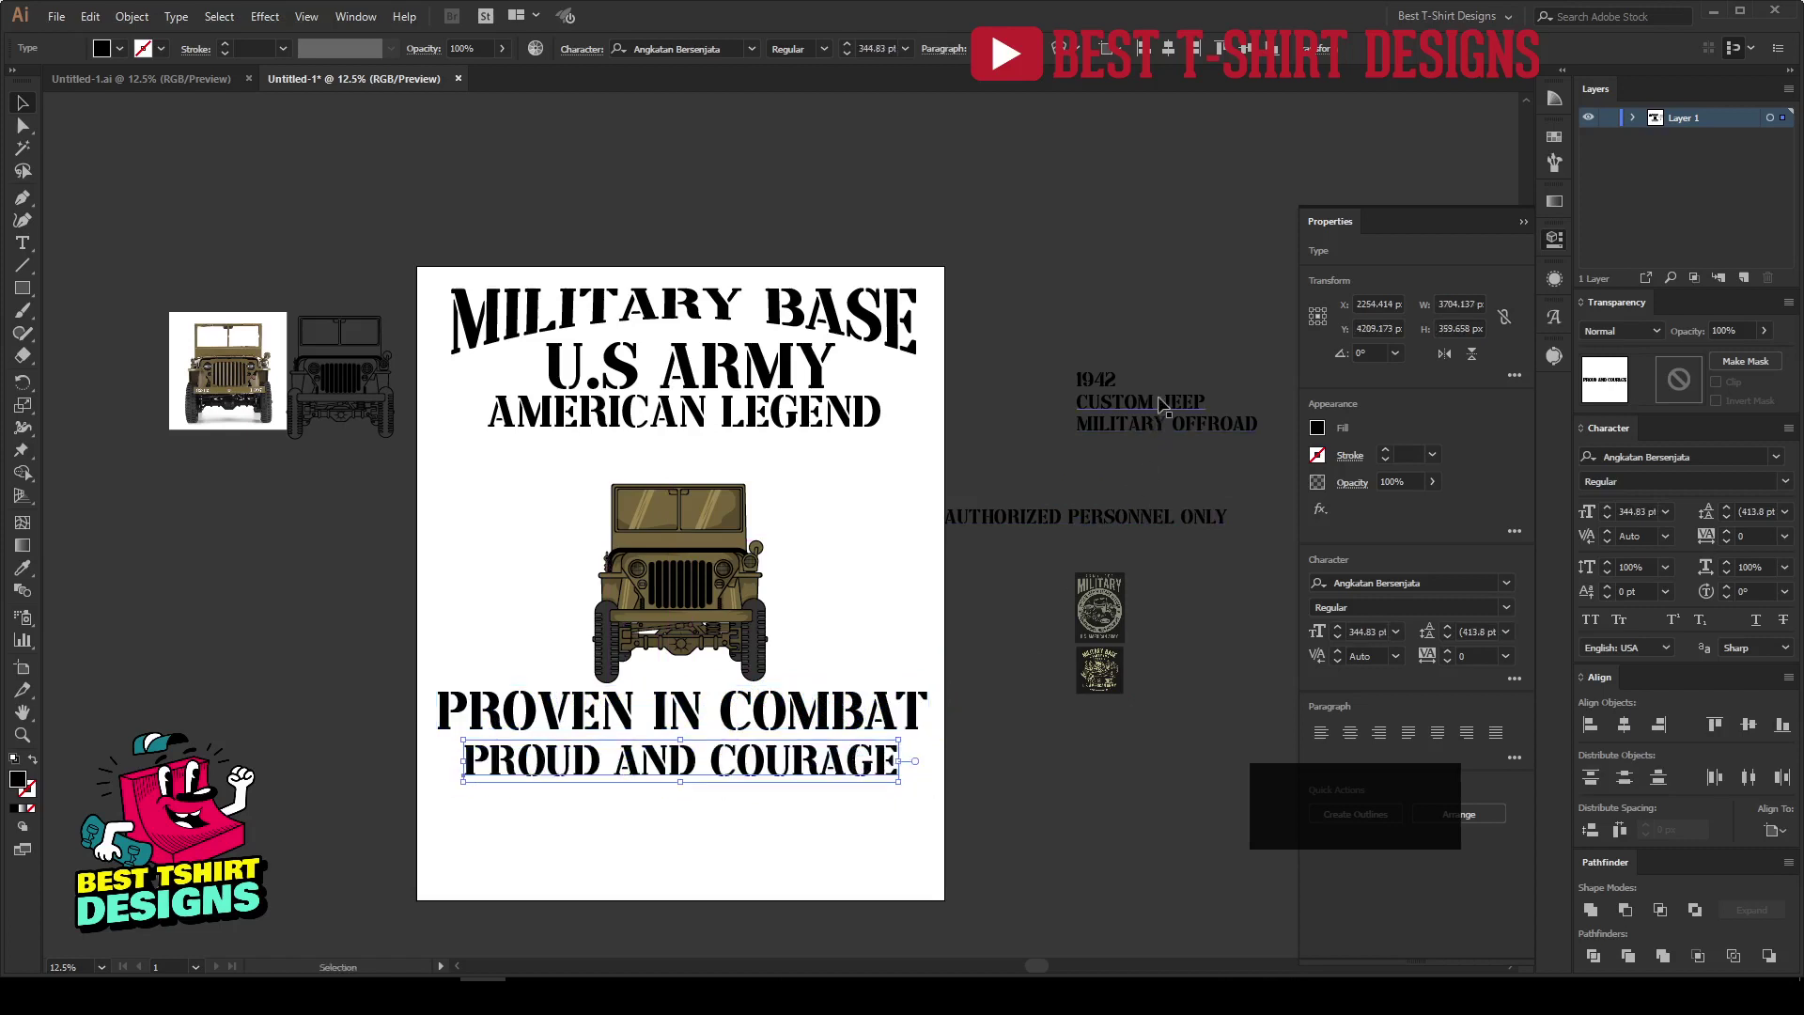
Place the AUTHORIZED PERSONNEL ONLY line centred beneath PROUD AND COURAGE and enlarge it to about 211 pt.
left_click(846, 497)
left_click_drag(1008, 516, 604, 791)
left_click_drag(825, 799, 879, 799)
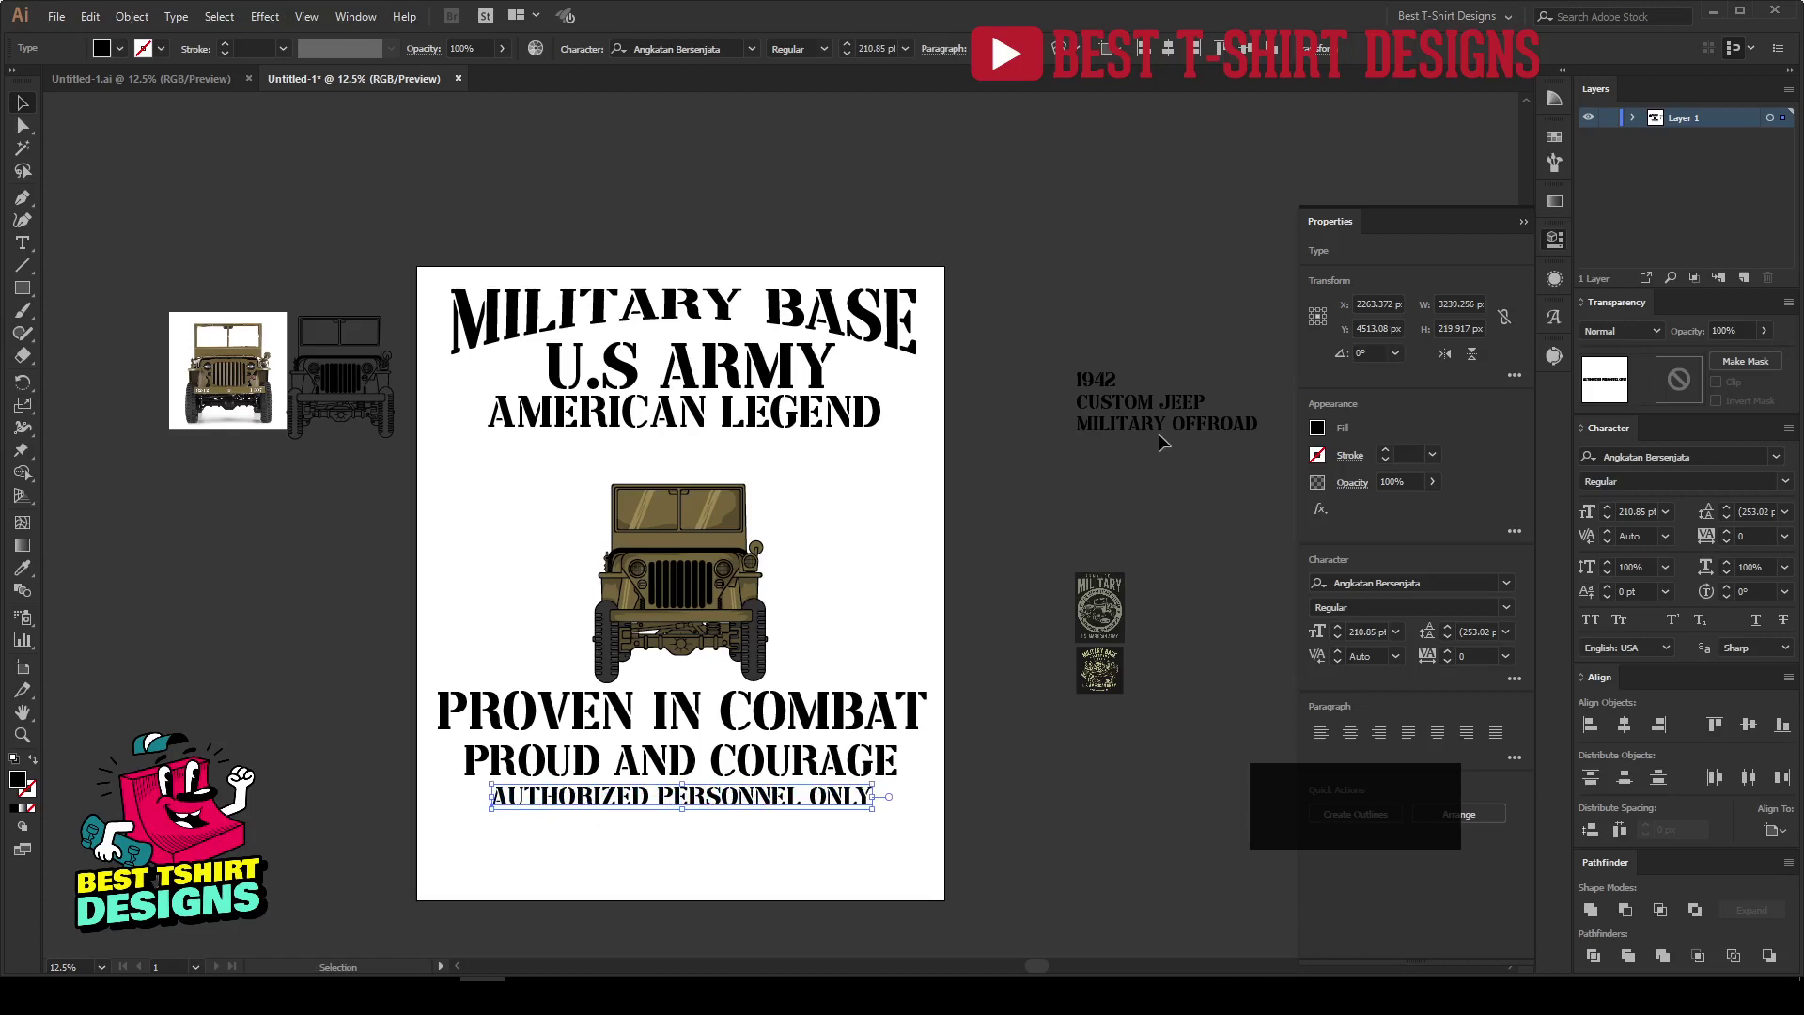
Move the three unused lines 1942, CUSTOM JEEP and MILITARY OFFROAD closer to the artboard.
left_click_drag(1115, 303, 1065, 483)
left_click_drag(1140, 404, 1034, 453)
left_click(989, 546)
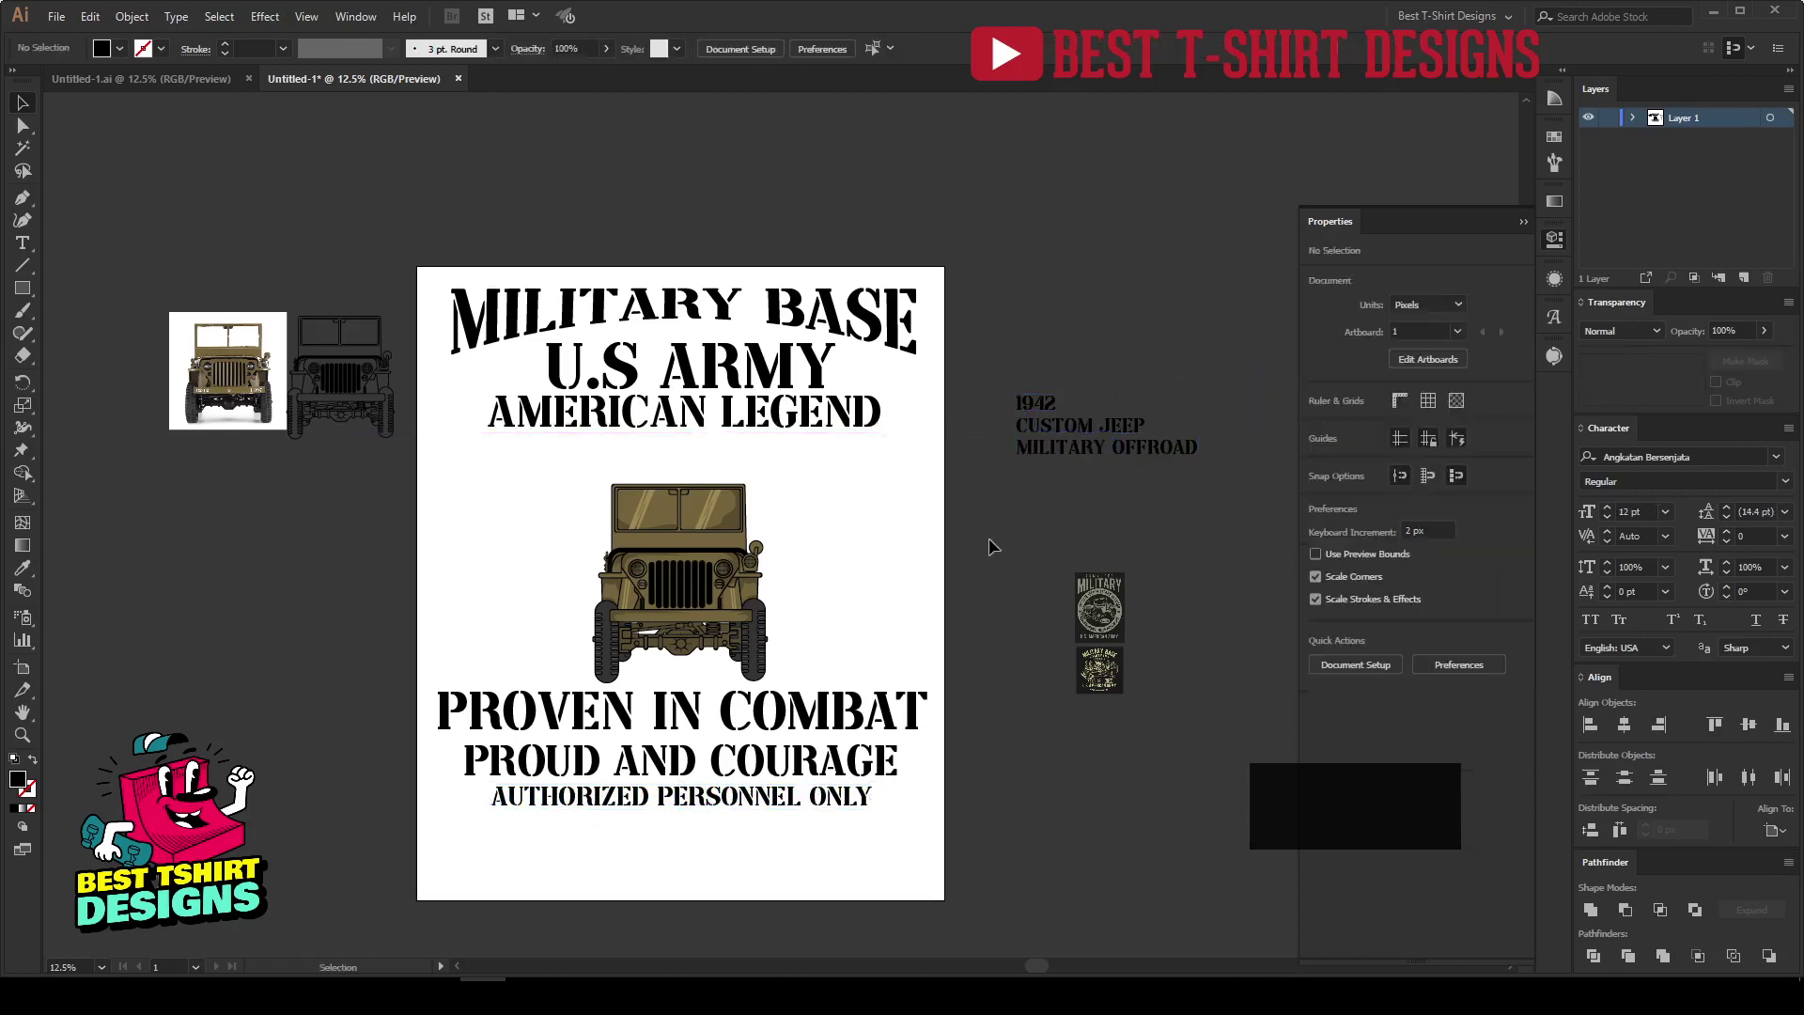
Examine the two reference military jeep designs for how their text and ornaments are laid out.
scroll(1128, 701, "up", 4)
scroll(1109, 620, "up", 2)
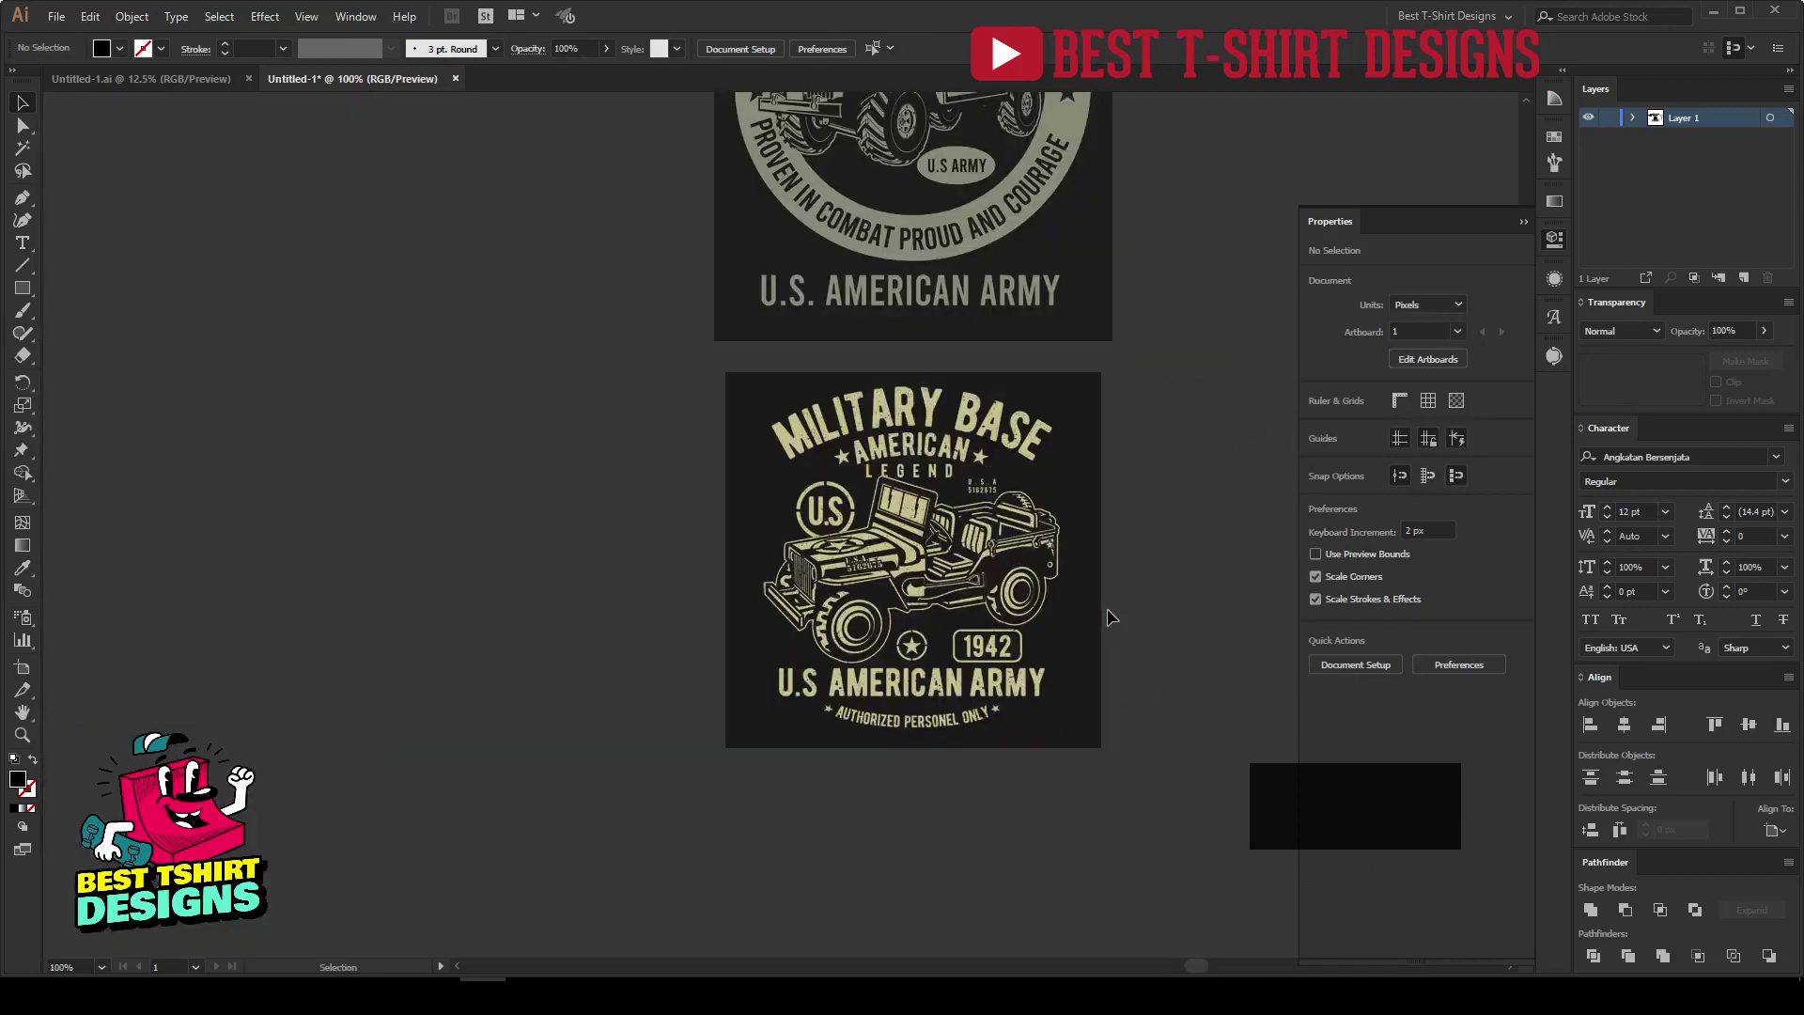
scroll(987, 665, "up", 5)
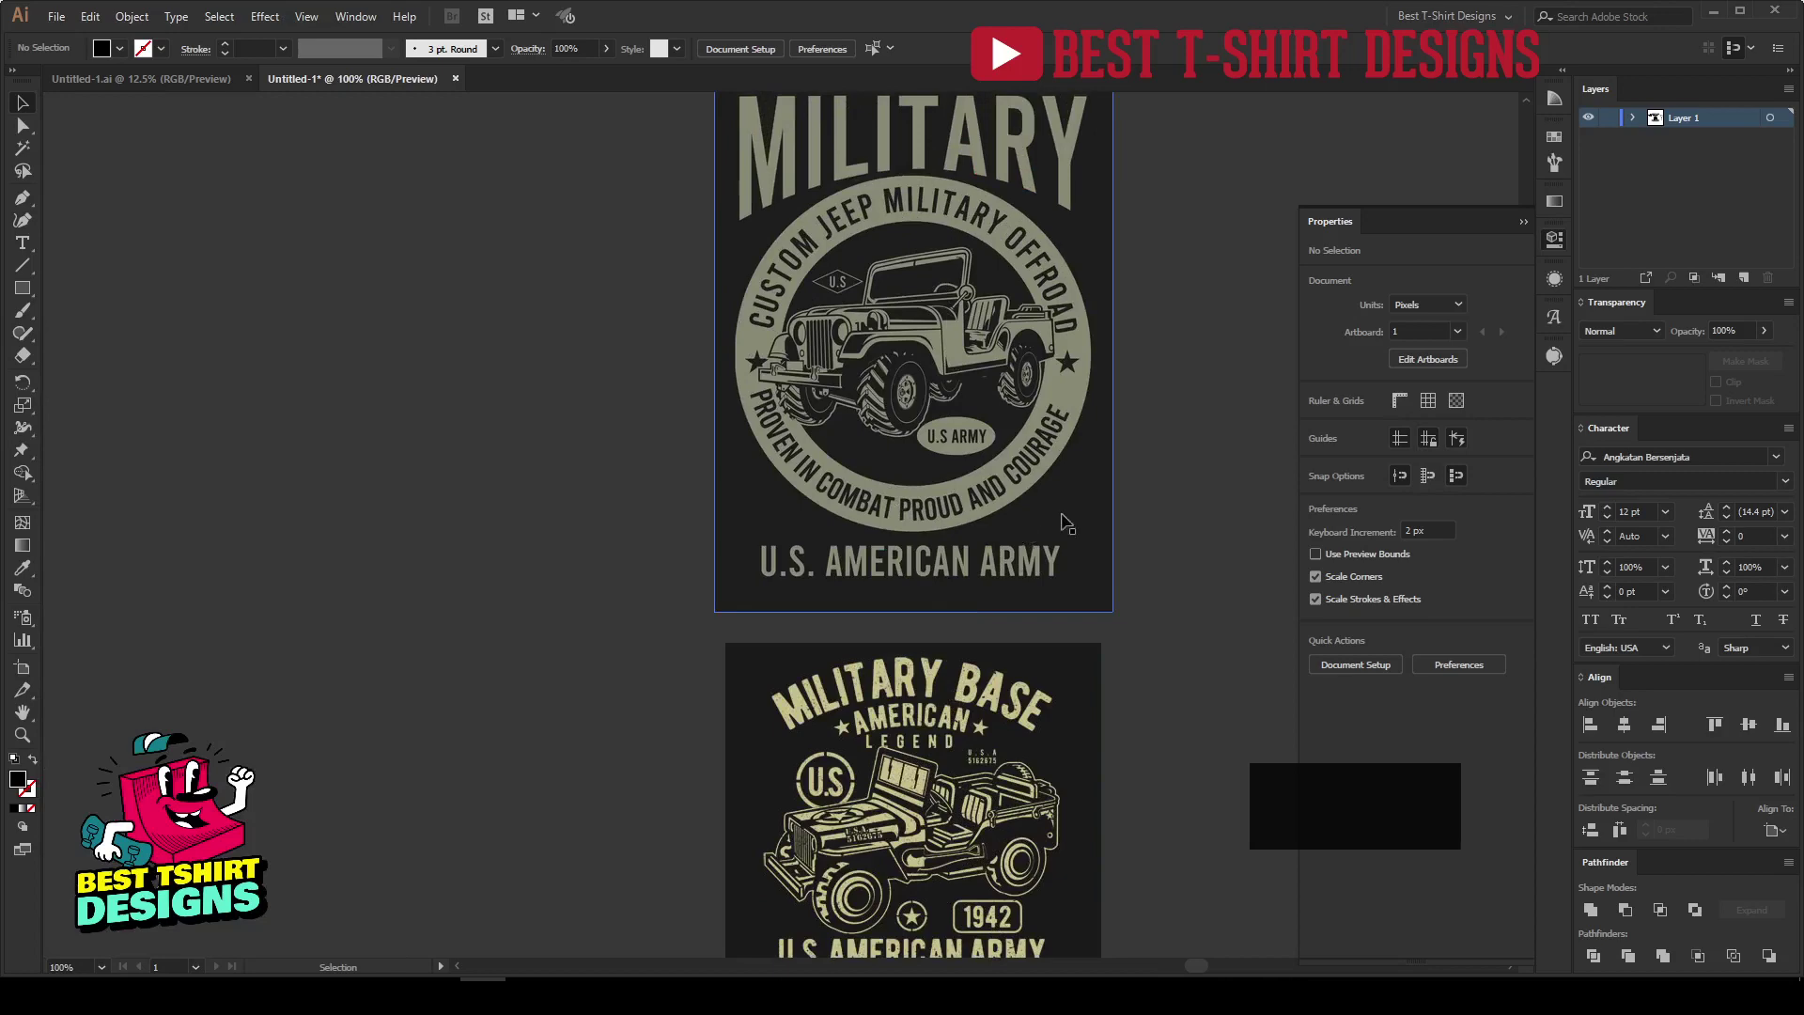
scroll(1155, 467, "down", 5)
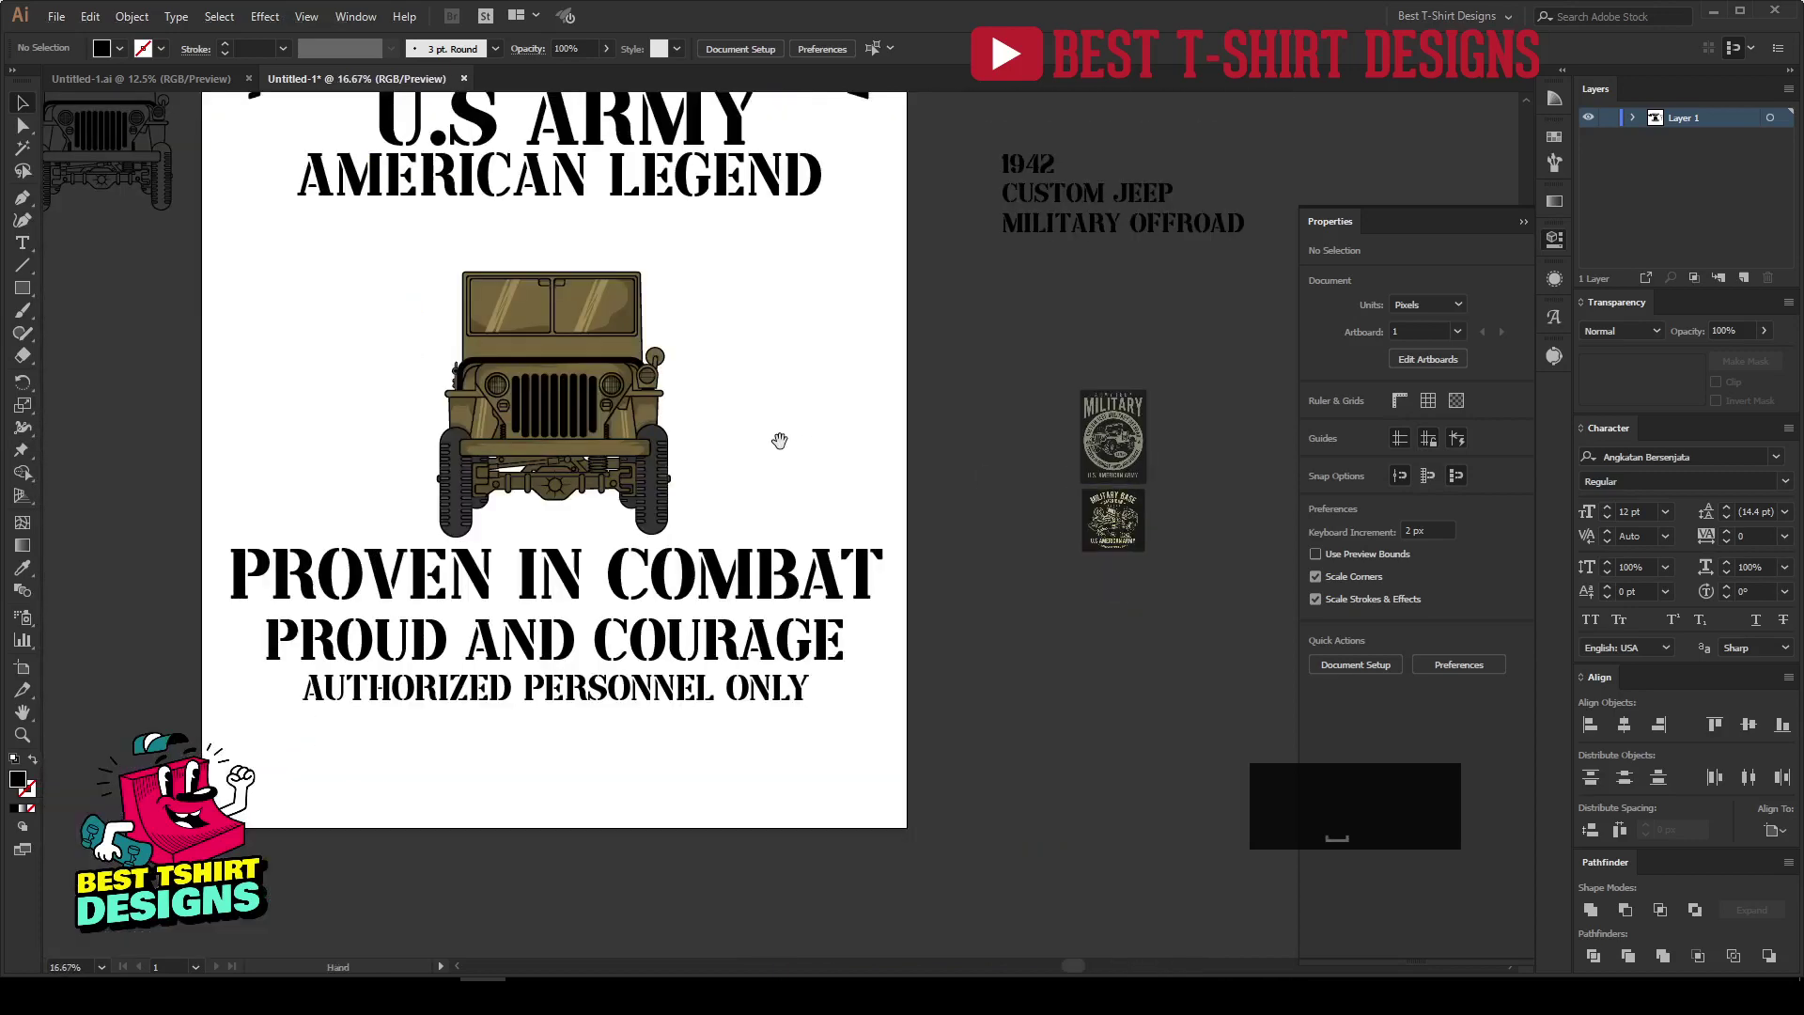
left_click_drag(779, 440, 842, 467)
scroll(842, 470, "up", 2)
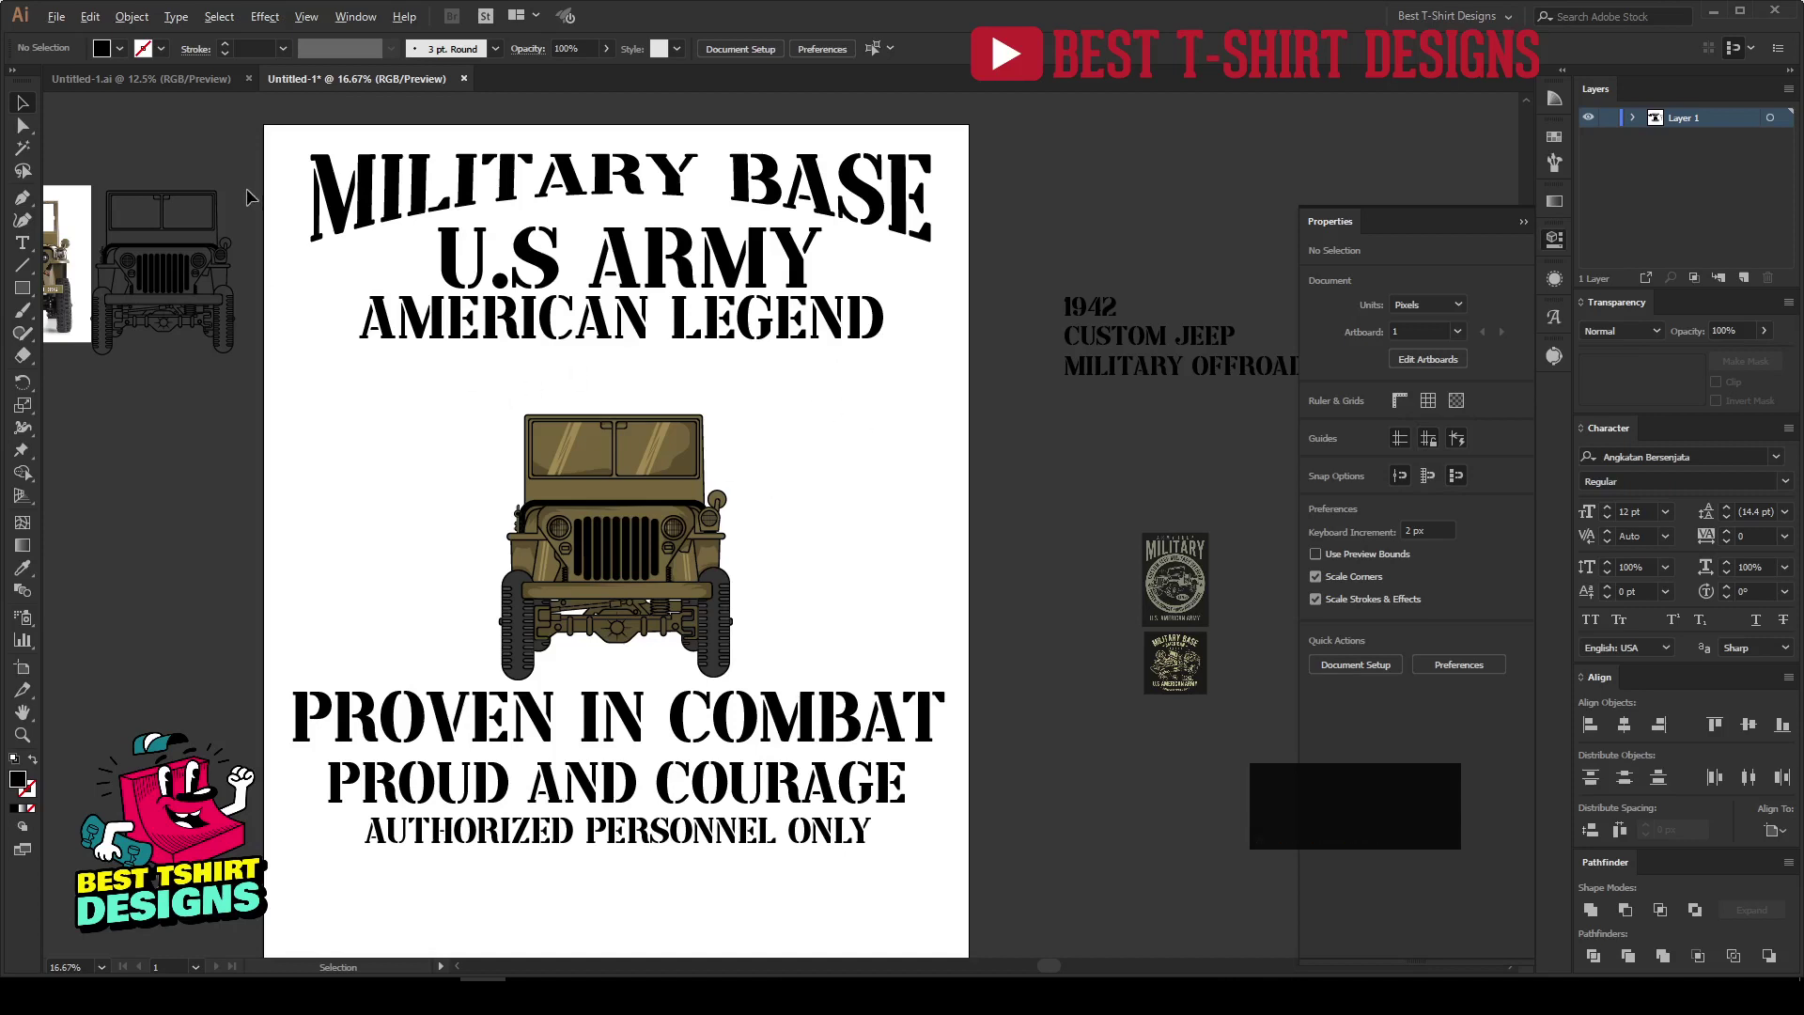
Convert all six text lines on the artboard to outlines.
scroll(249, 195, "up", 1)
scroll(706, 365, "down", 1)
left_click_drag(992, 431, 740, 220)
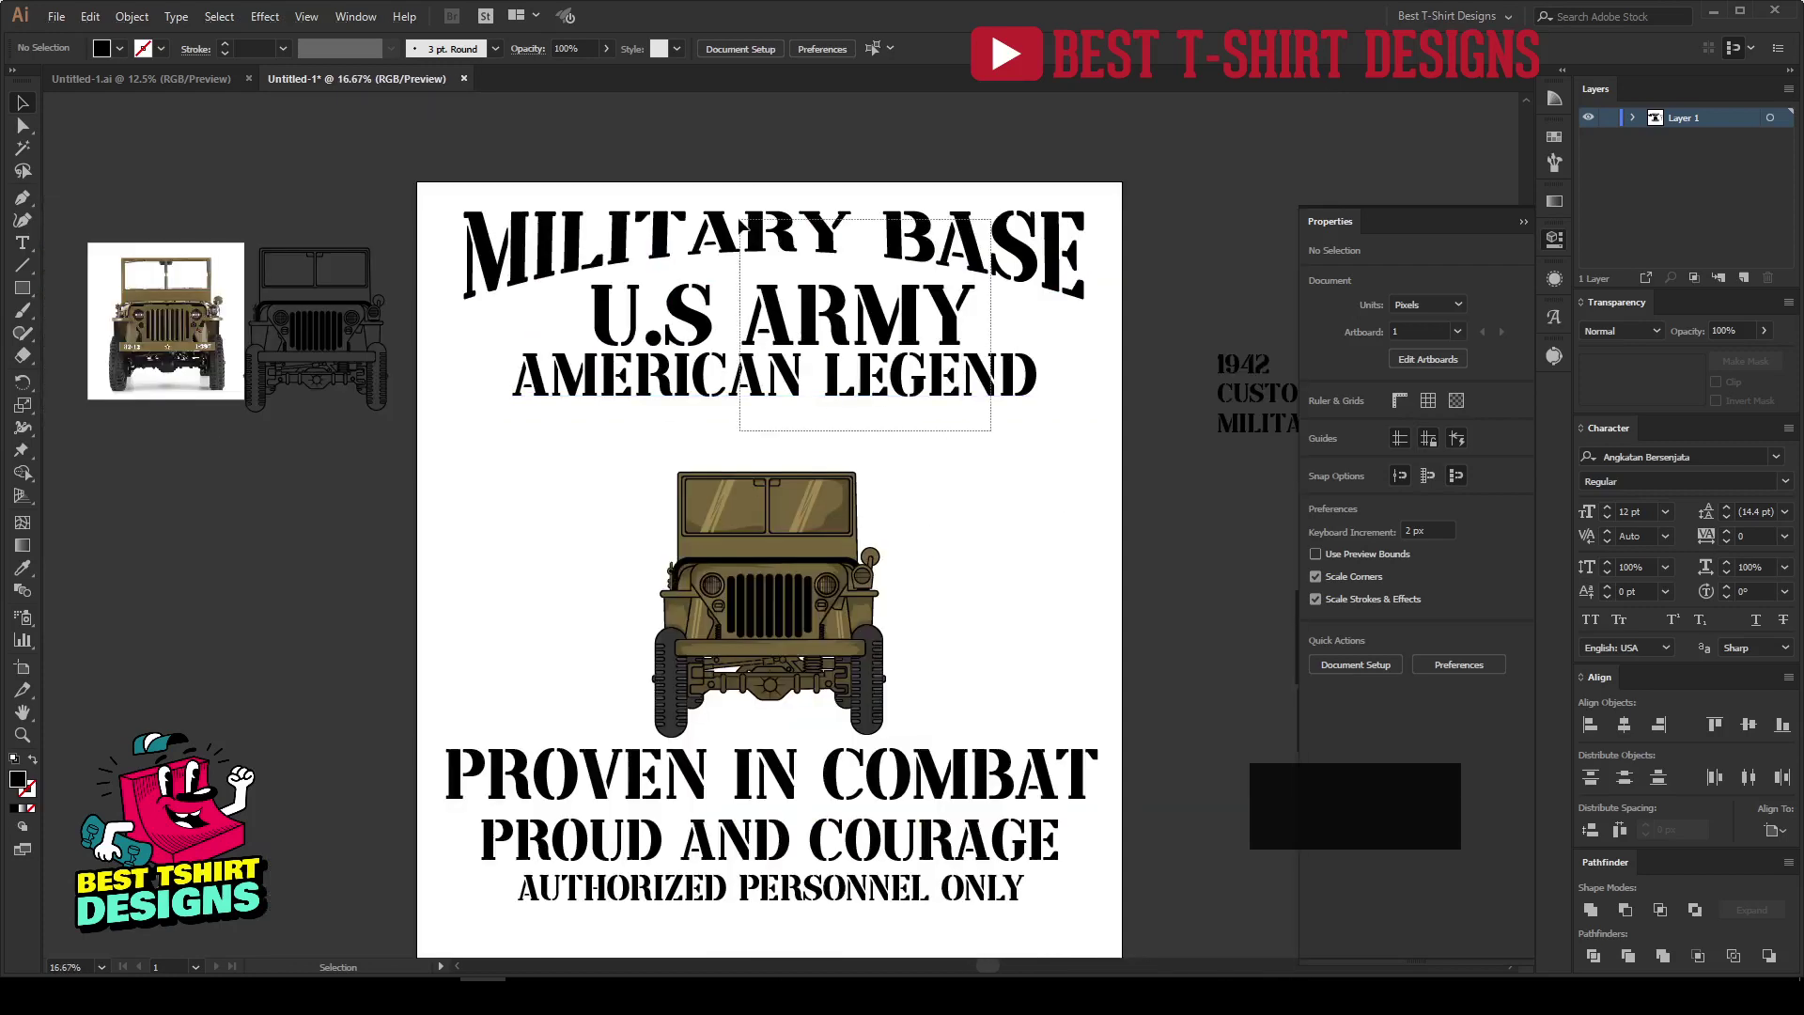
left_click_drag(996, 662, 1107, 946)
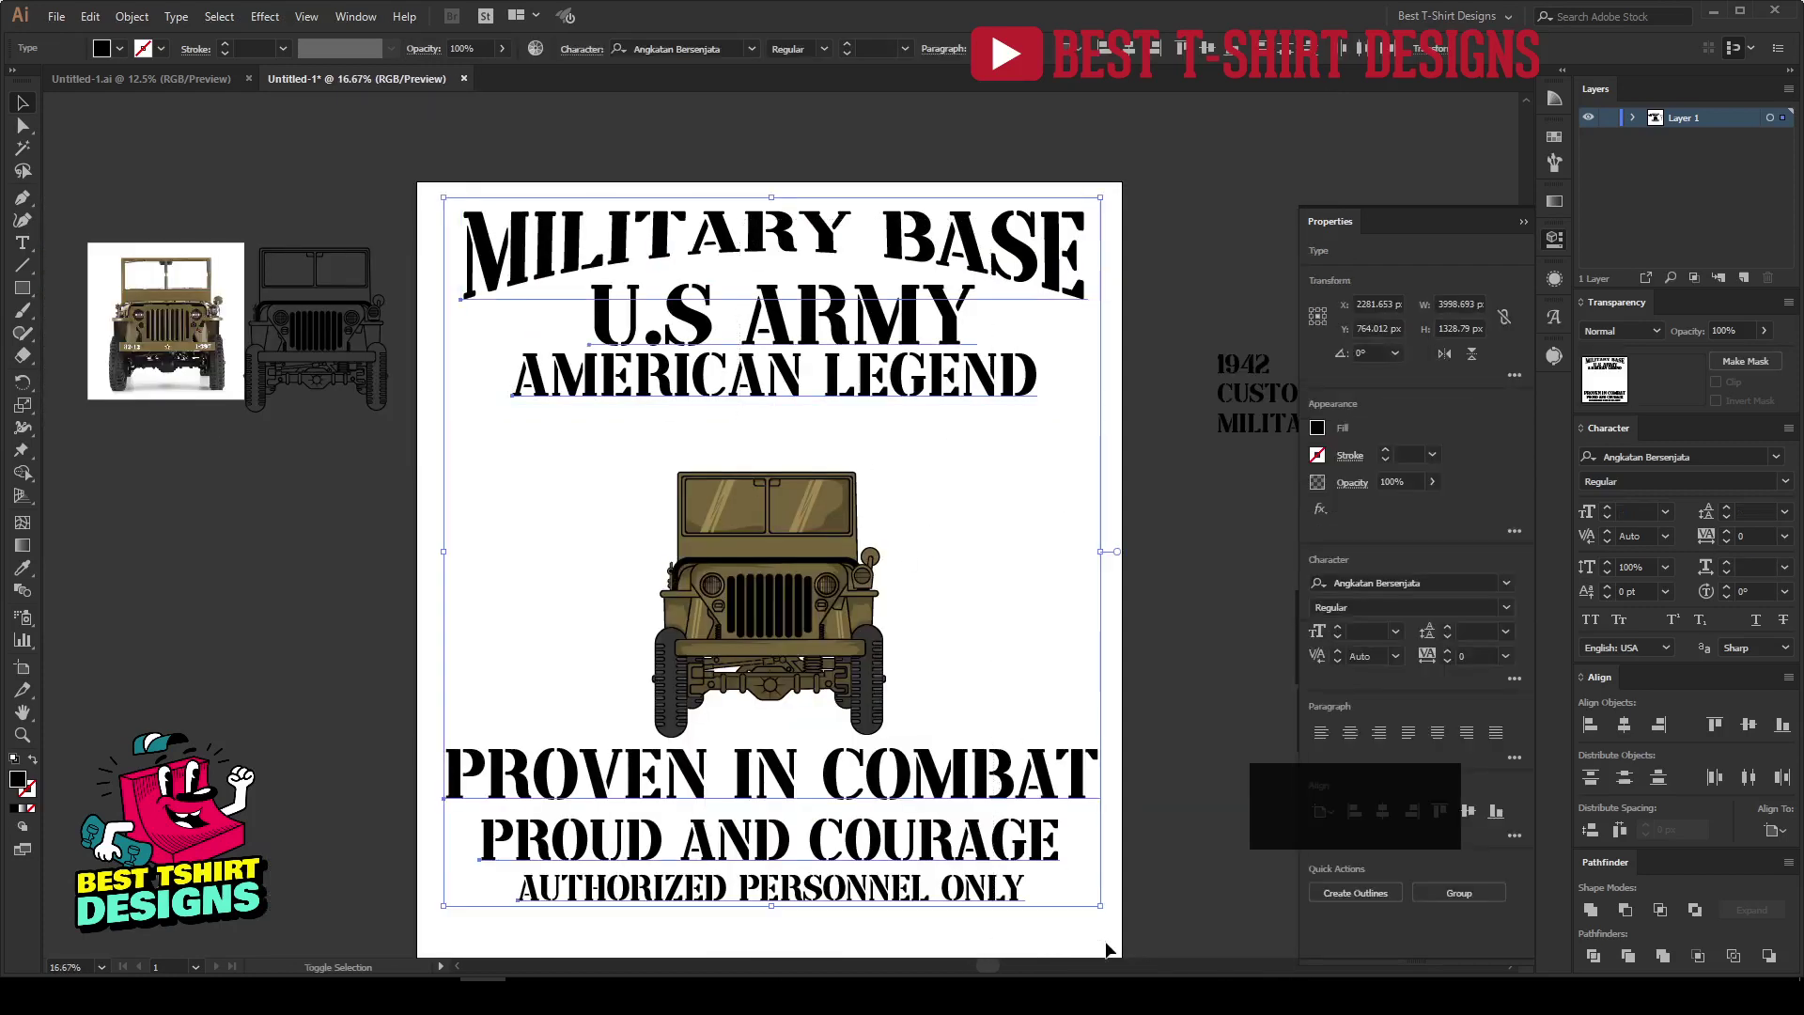
right_click(996, 772)
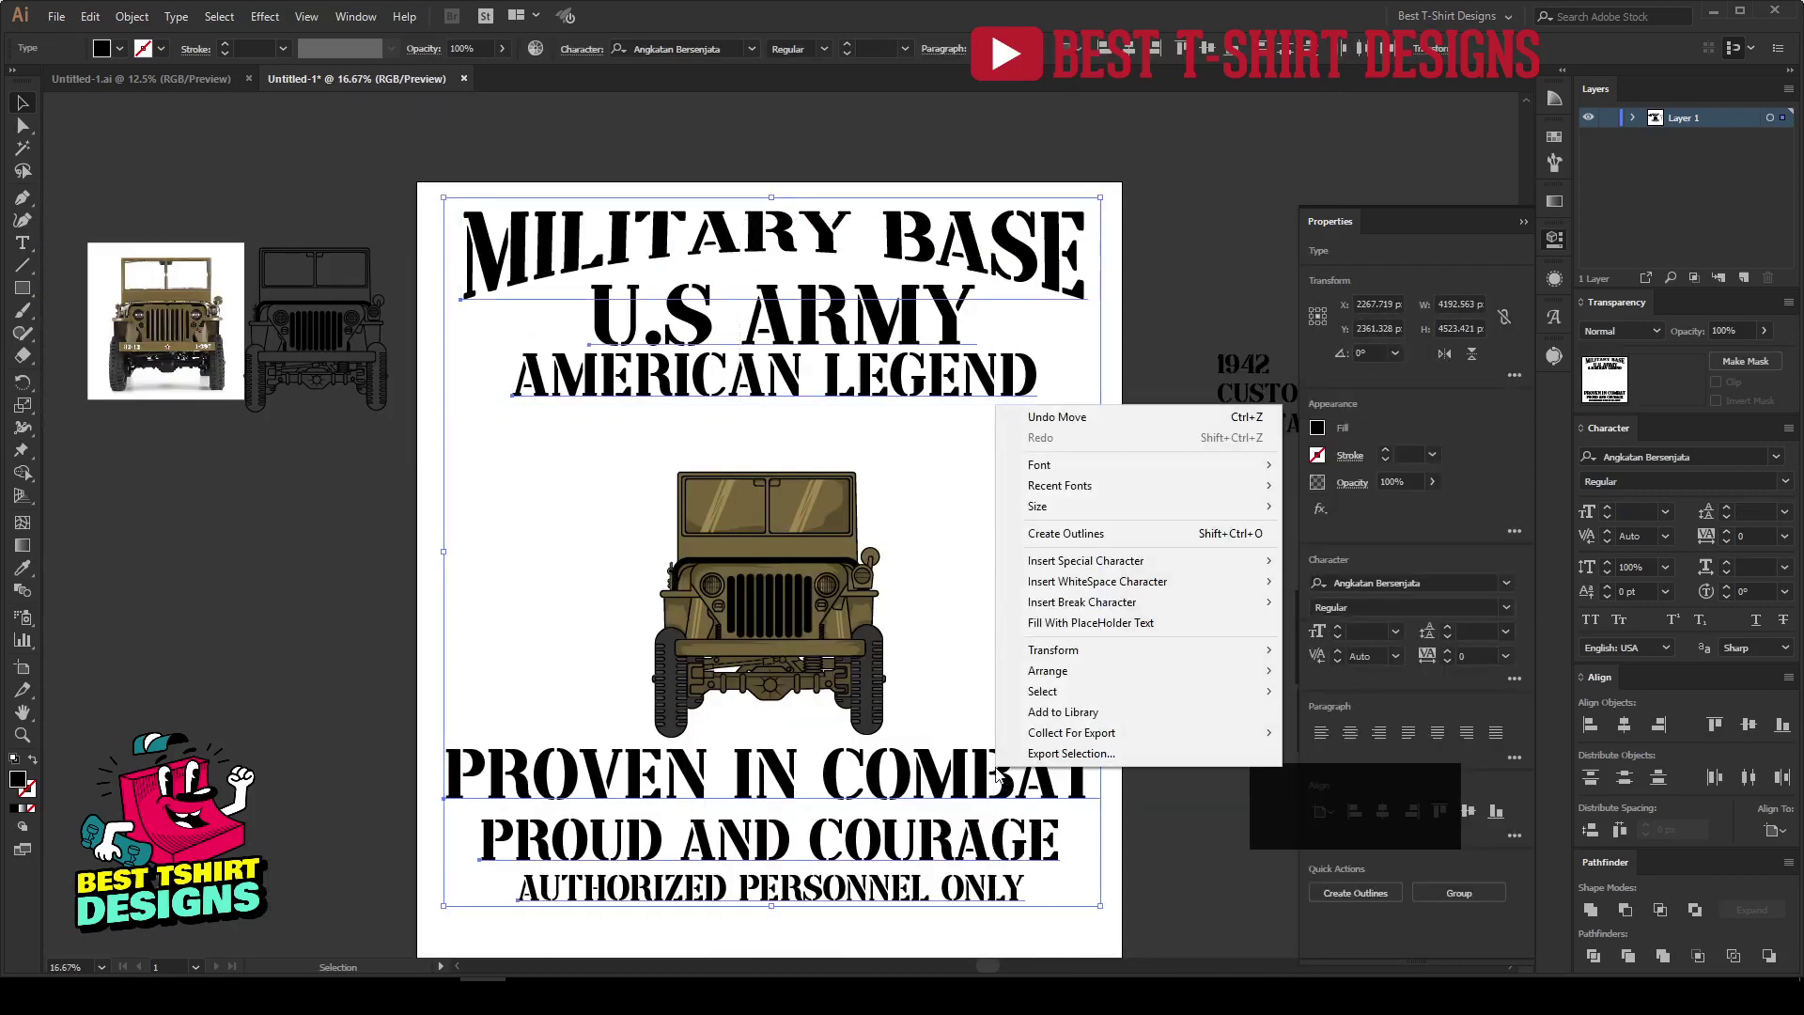
left_click(1084, 534)
key("ctrl+shift+a")
Expand the appearance of MILITARY BASE so its Arc Lower warp becomes real paths.
left_click(565, 263)
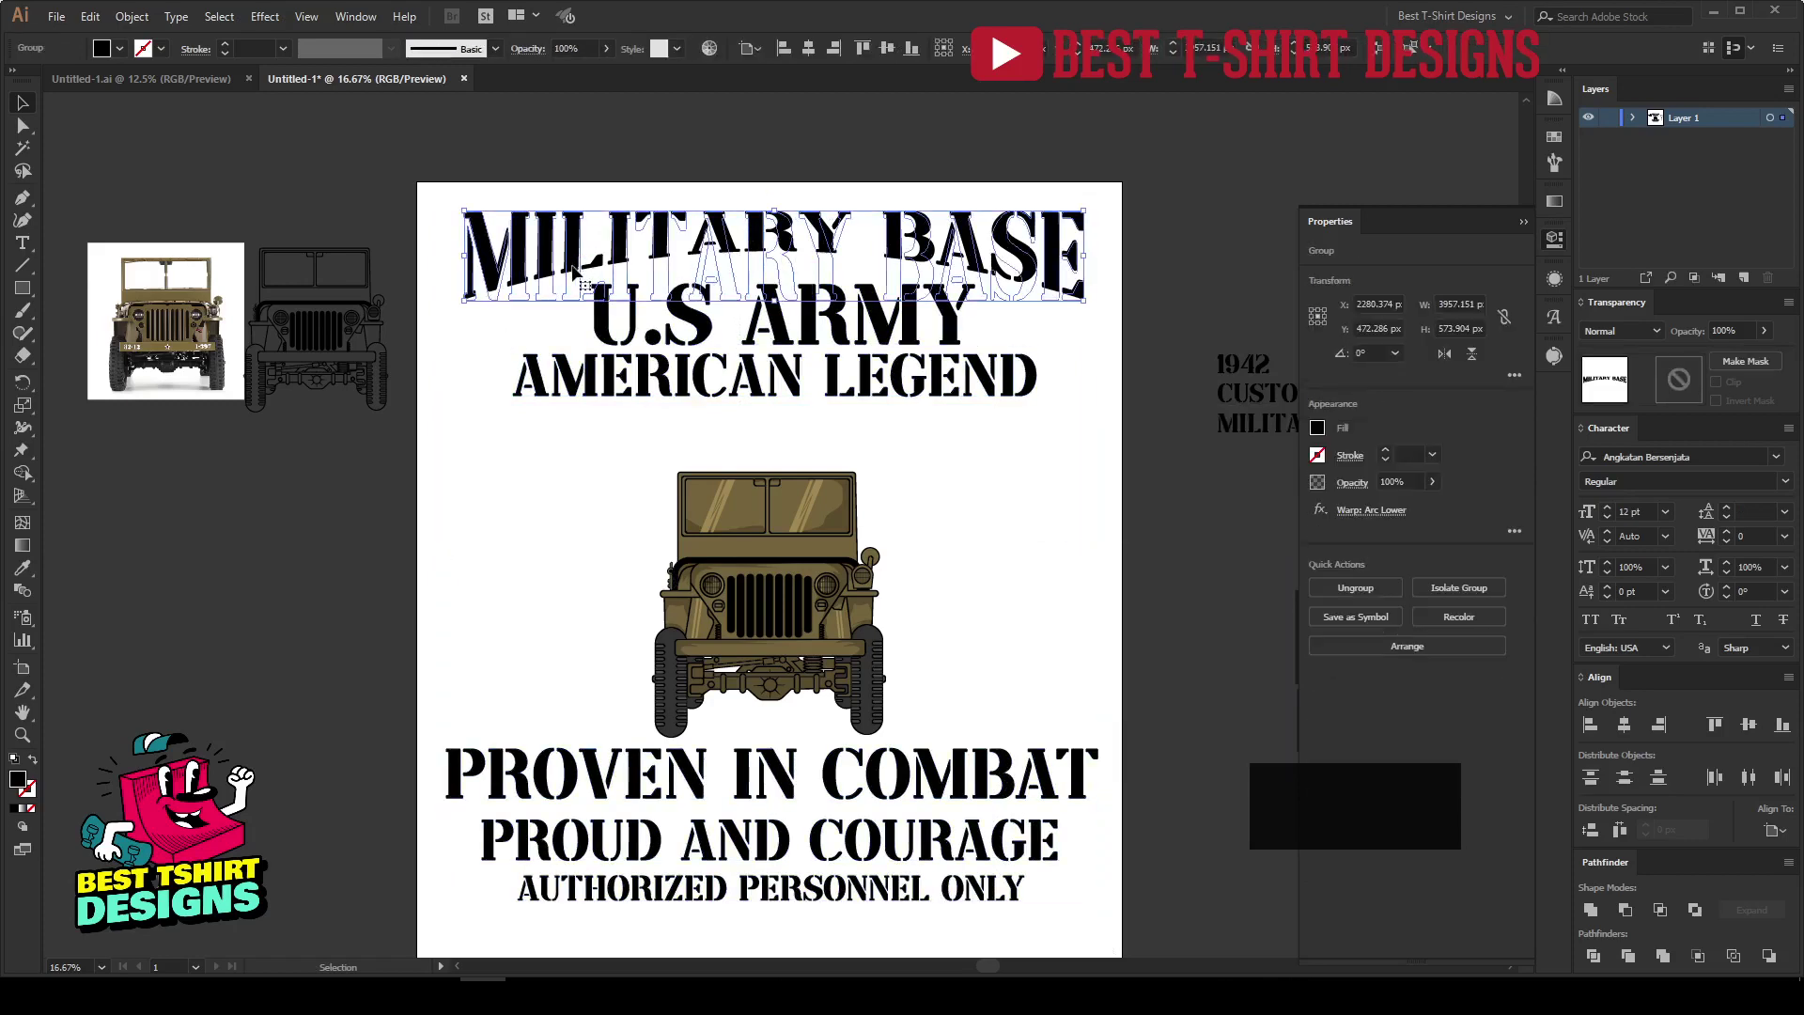
left_click(131, 17)
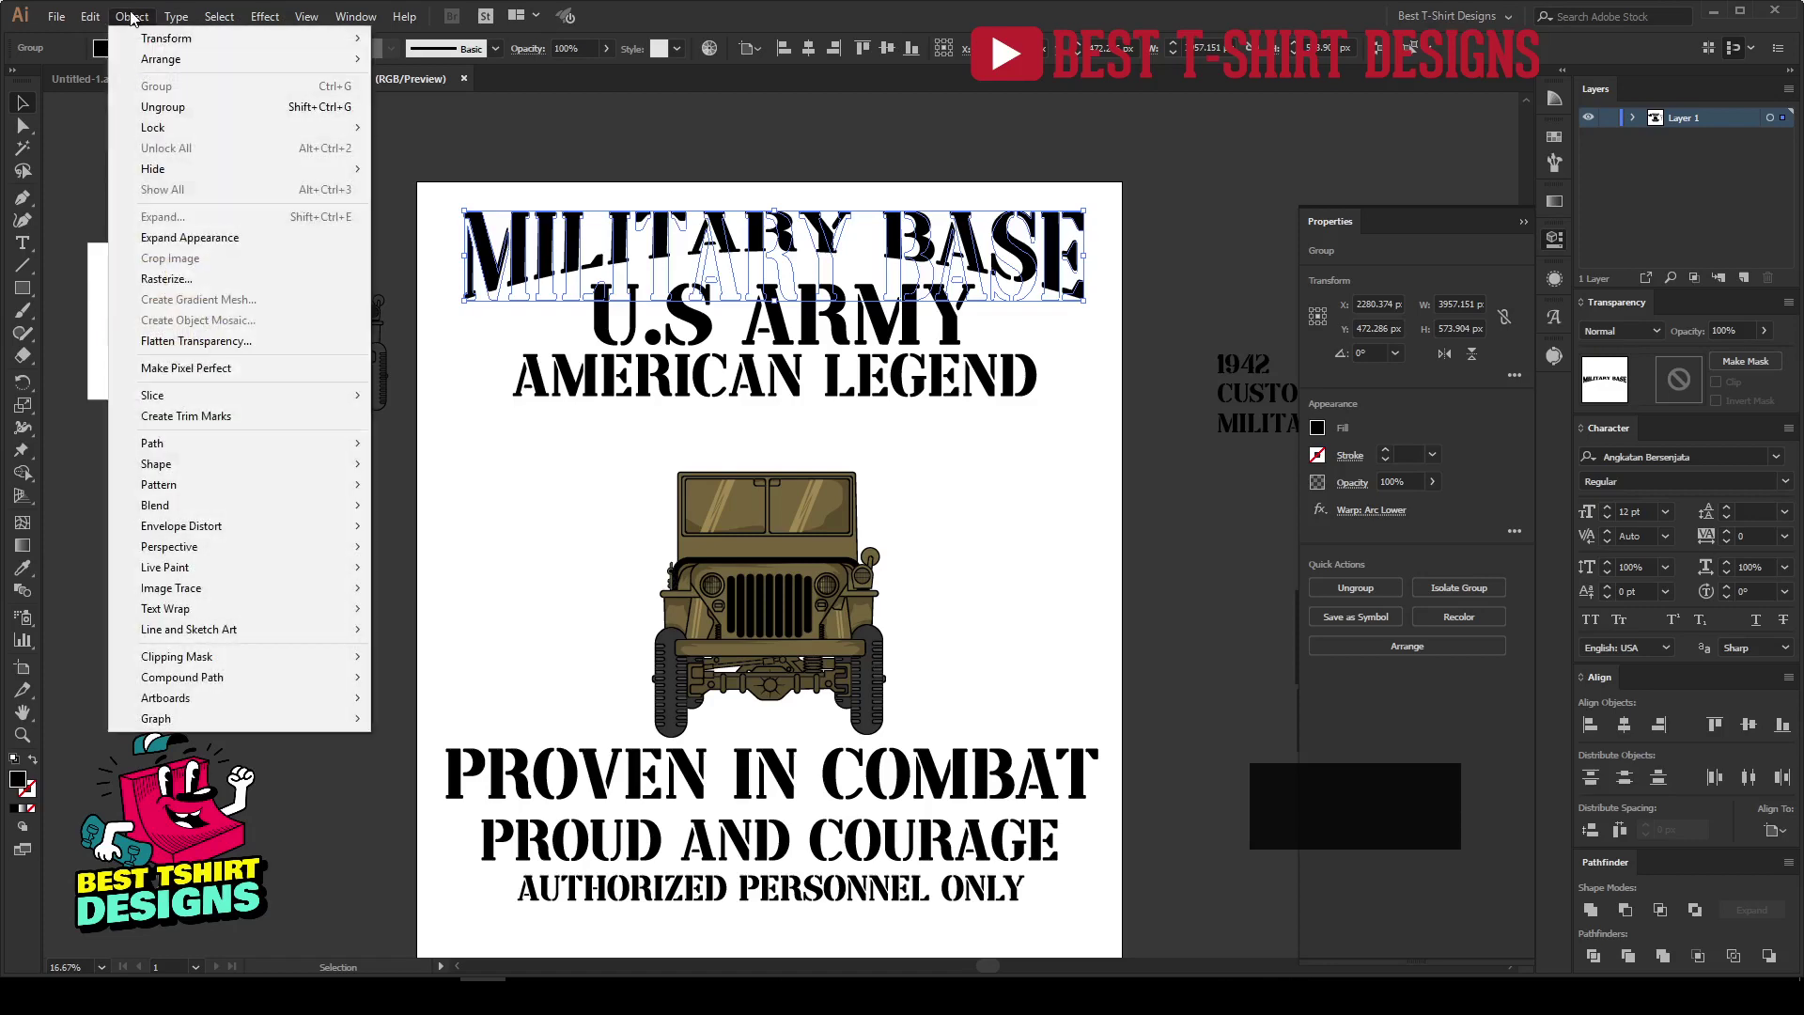
left_click(179, 239)
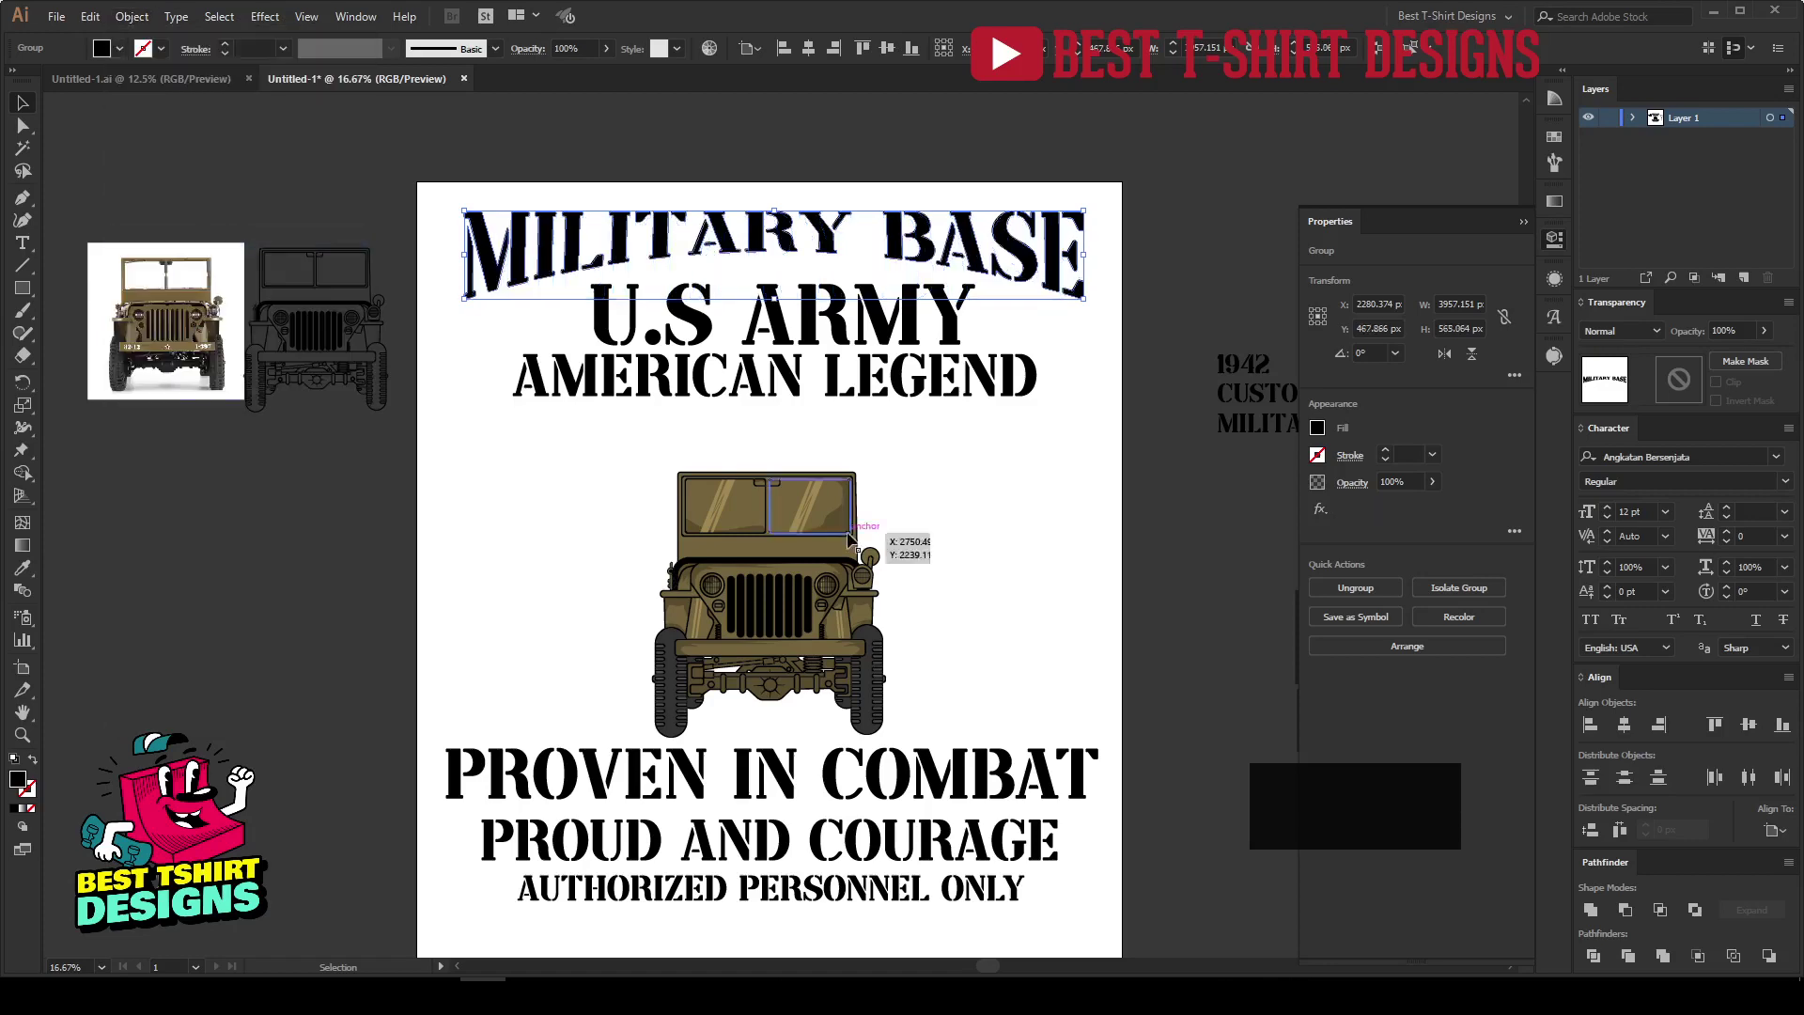
left_click(1005, 528)
Align the jeep and all six text lines horizontally to the centre of the artboard.
scroll(1005, 528, "up", 2)
scroll(753, 468, "down", 2)
left_click_drag(536, 144, 1040, 959)
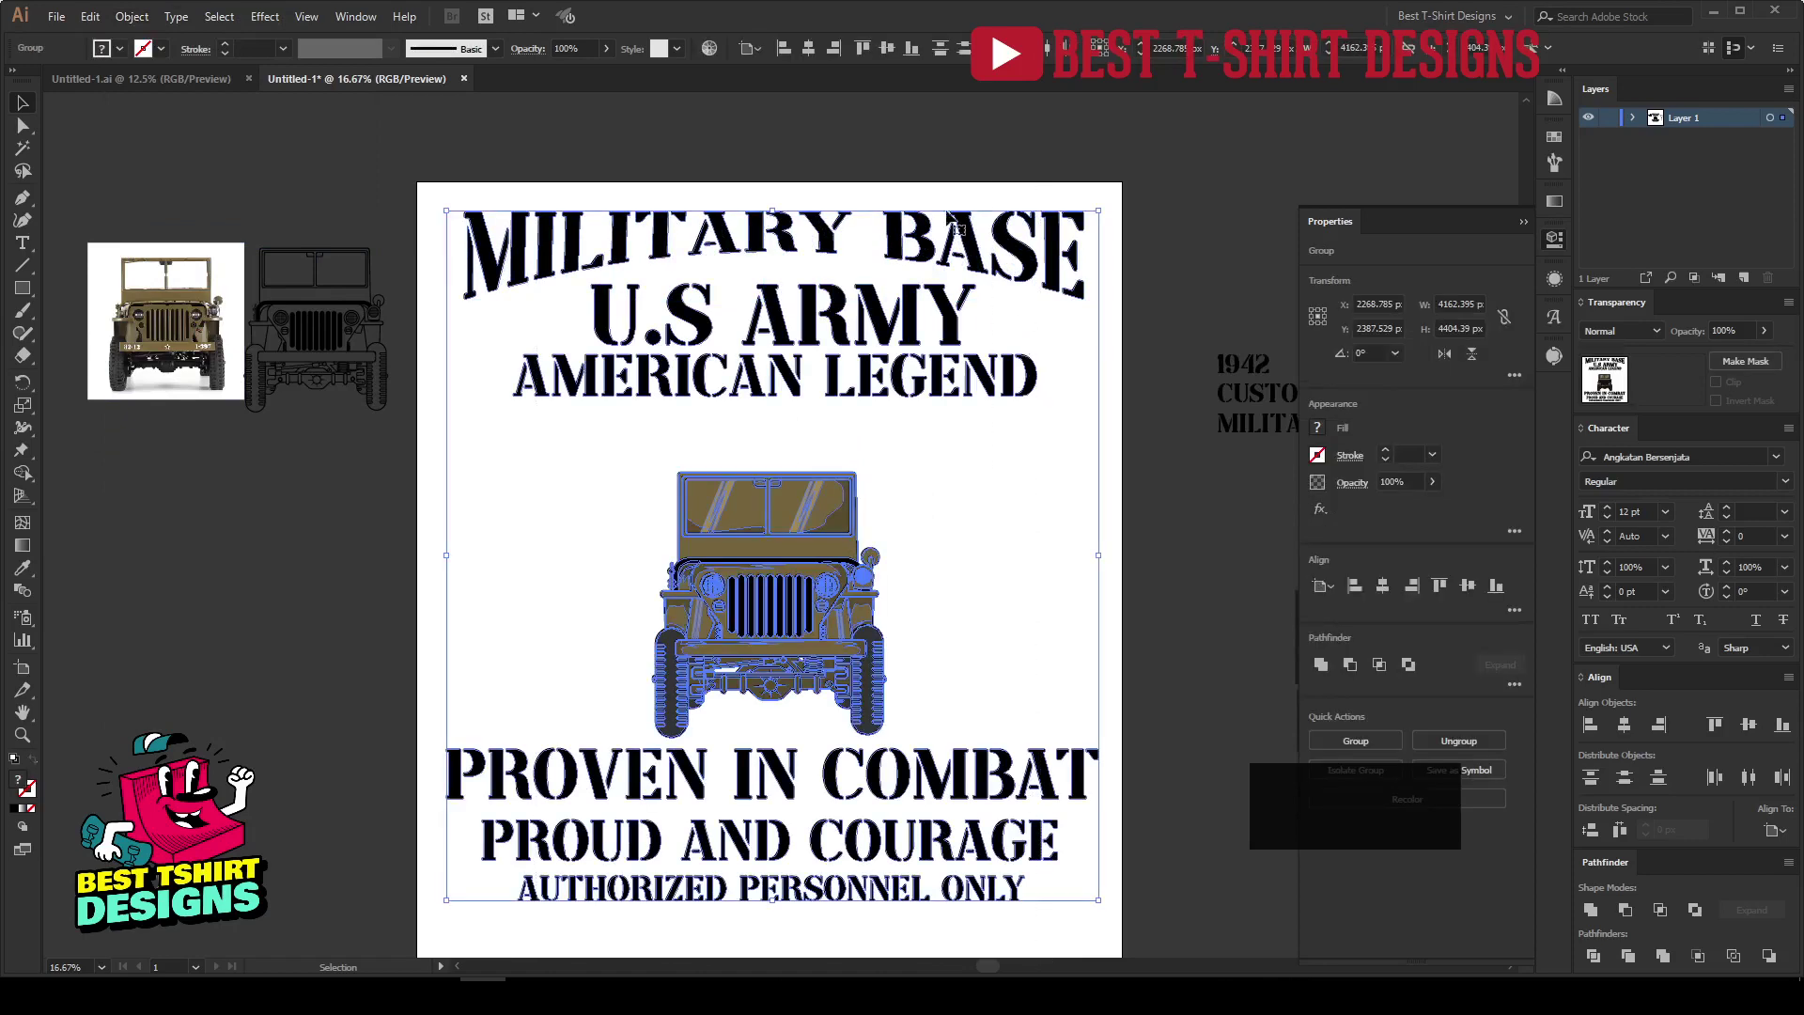
left_click(749, 48)
left_click(795, 111)
left_click(808, 48)
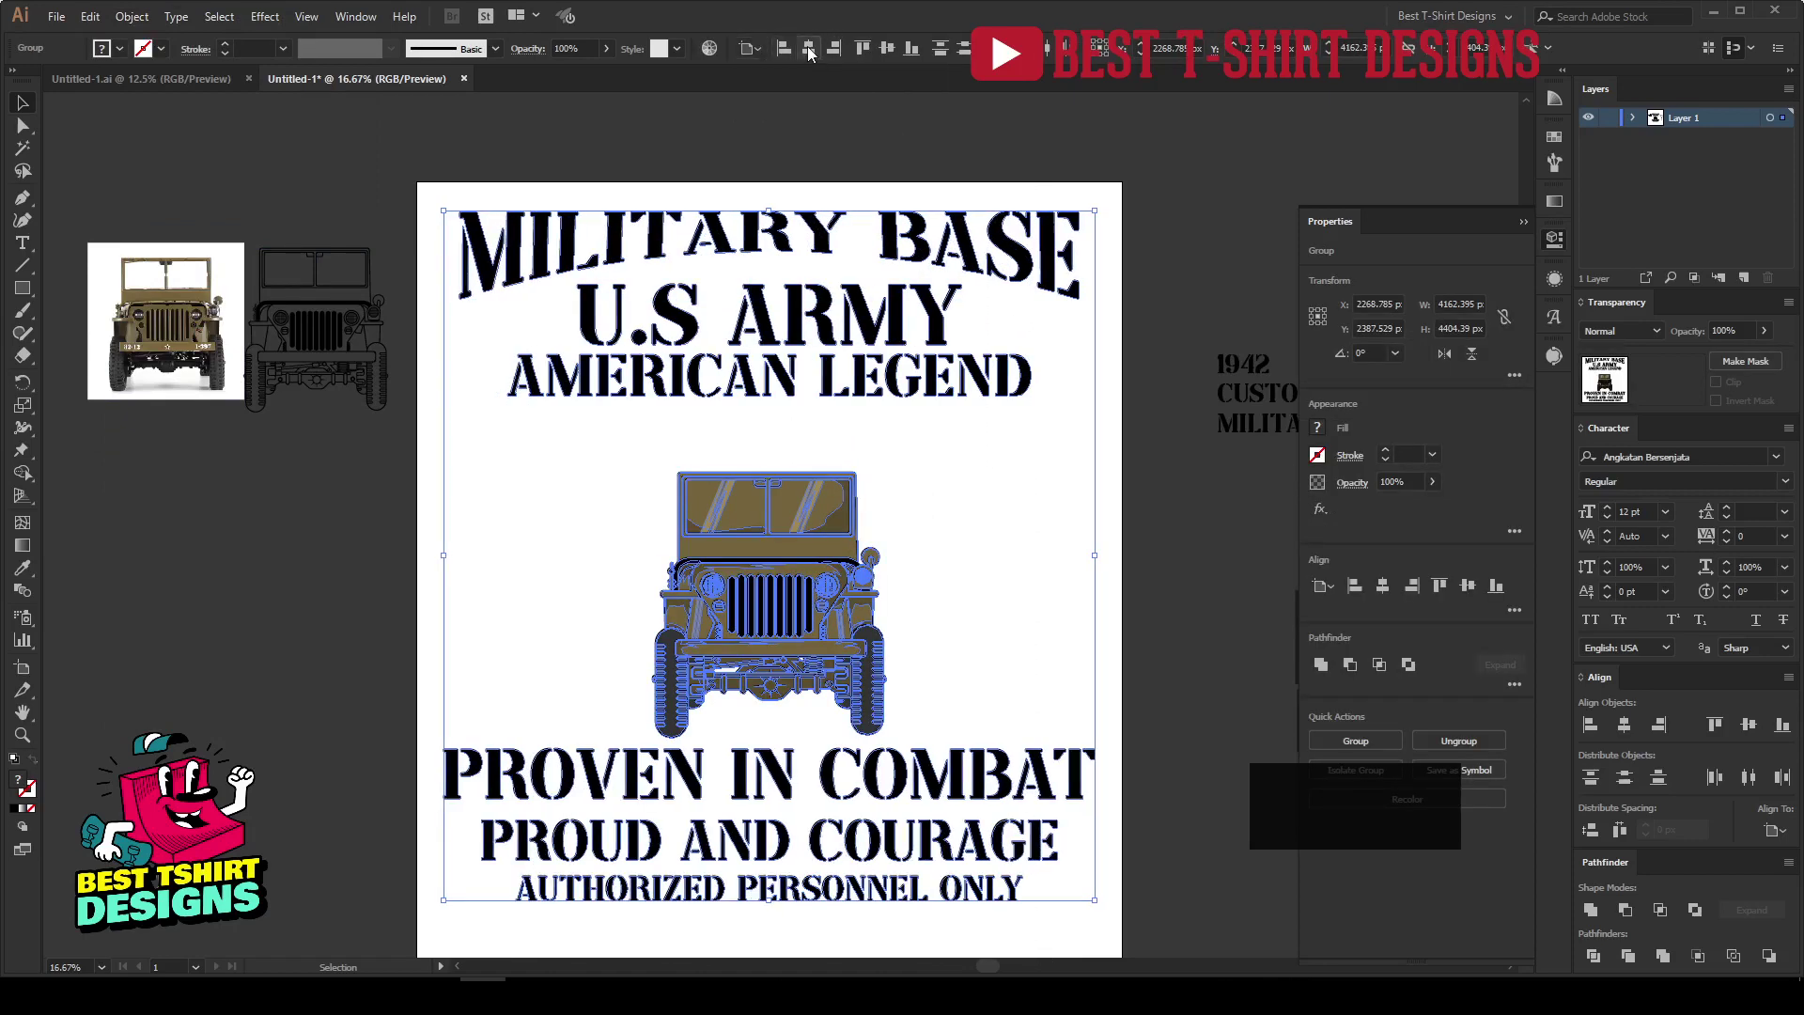
left_click(917, 431)
Nudge U.S ARMY and AMERICAN LEGEND together slightly upward, closer to MILITARY BASE.
scroll(833, 282, "up", 1)
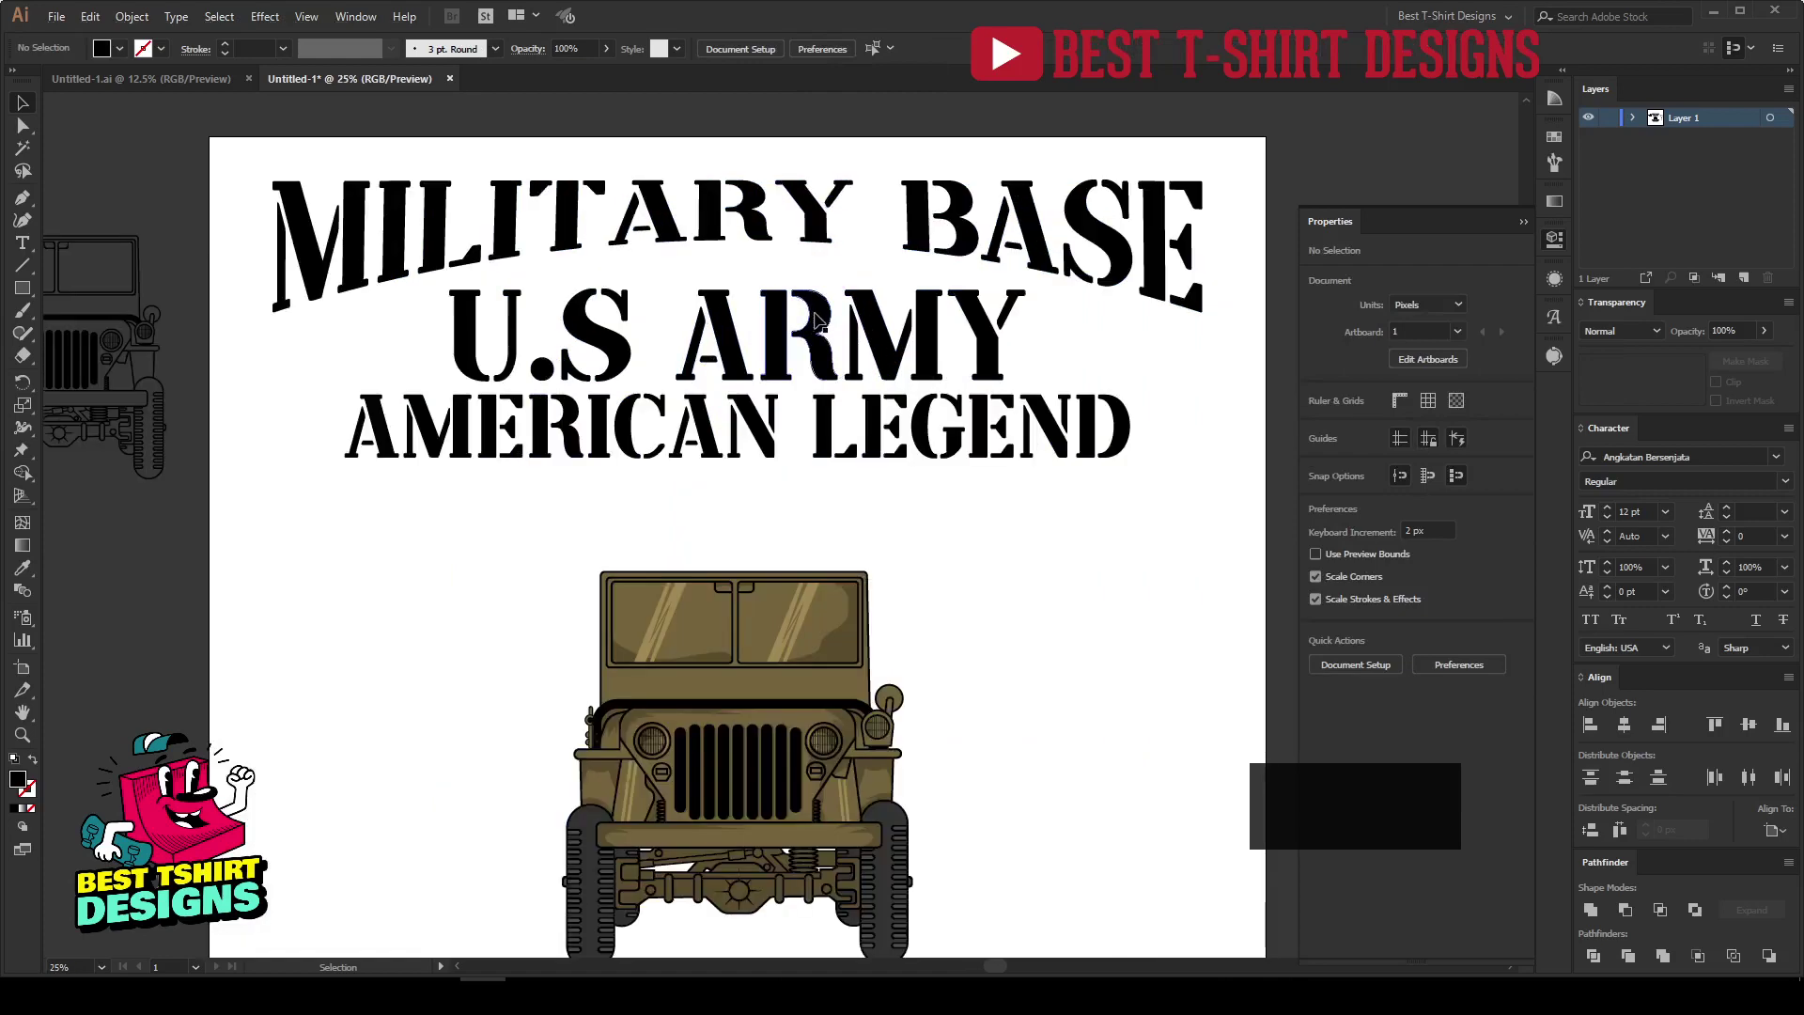
left_click(815, 323)
key("shift+Down")
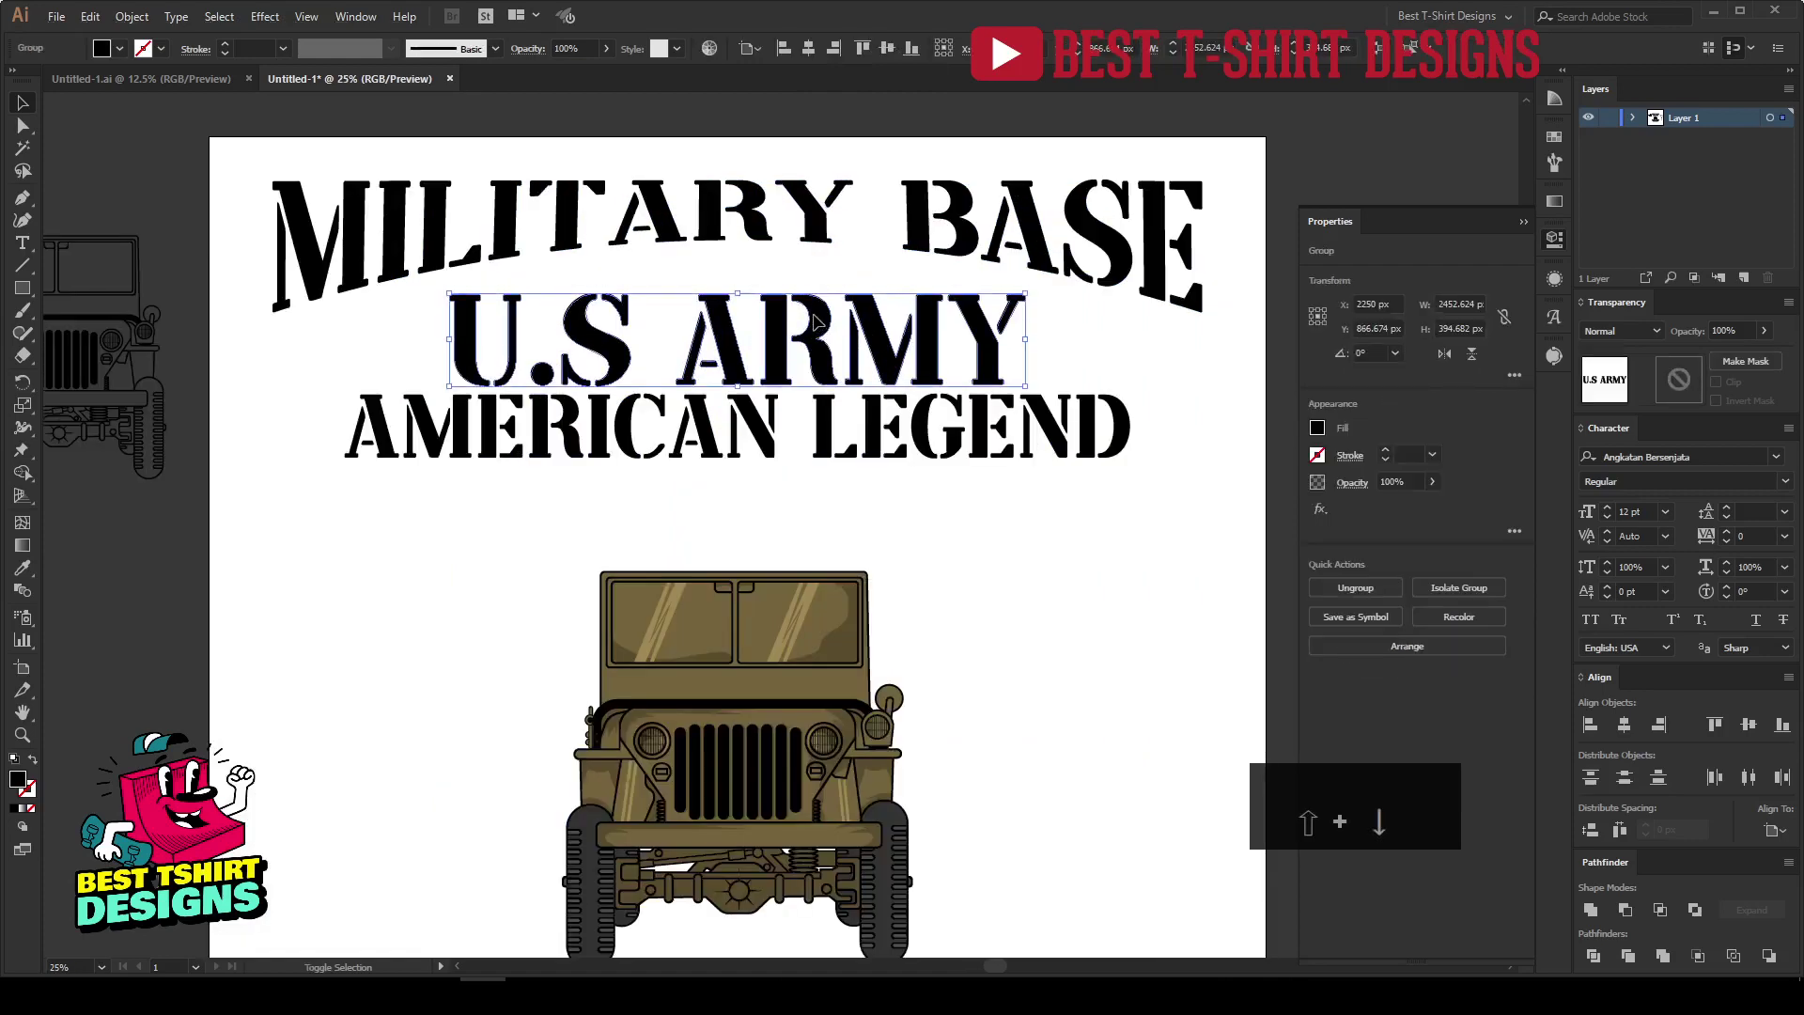
key("shift+Up")
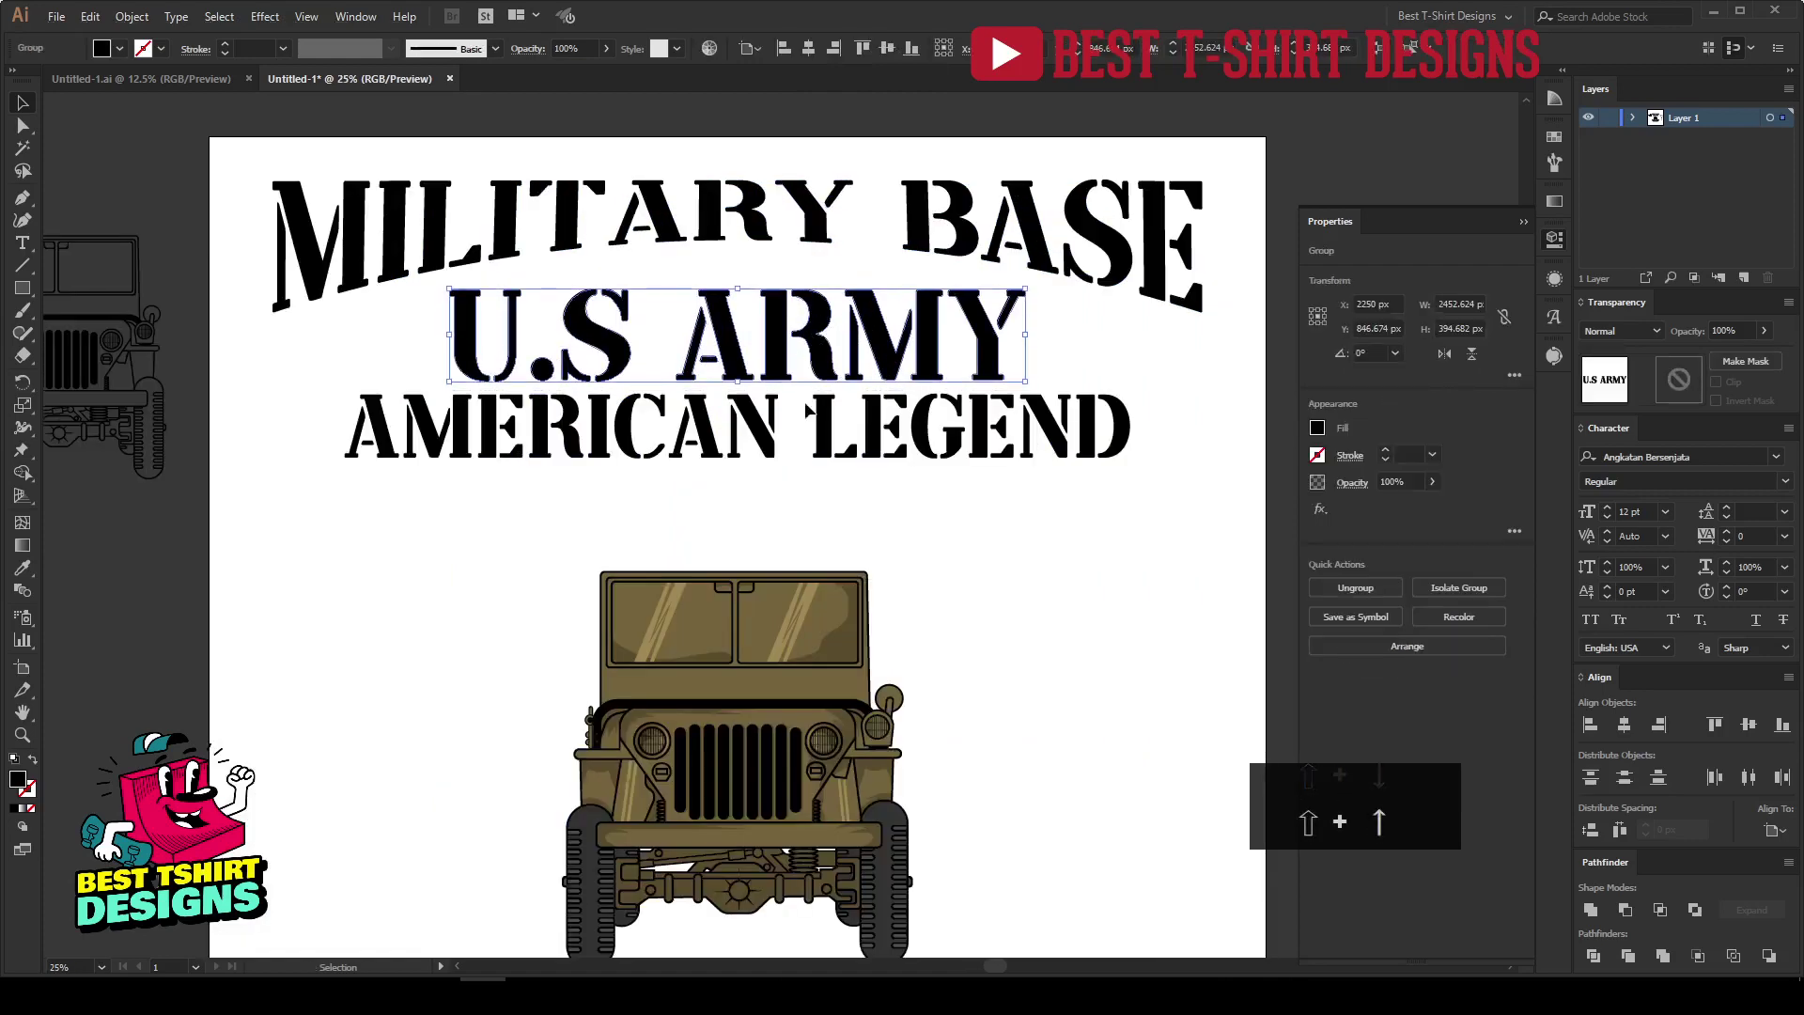
left_click(834, 428, "shift")
key("shift+Up")
key("shift+Up")
left_click(863, 514)
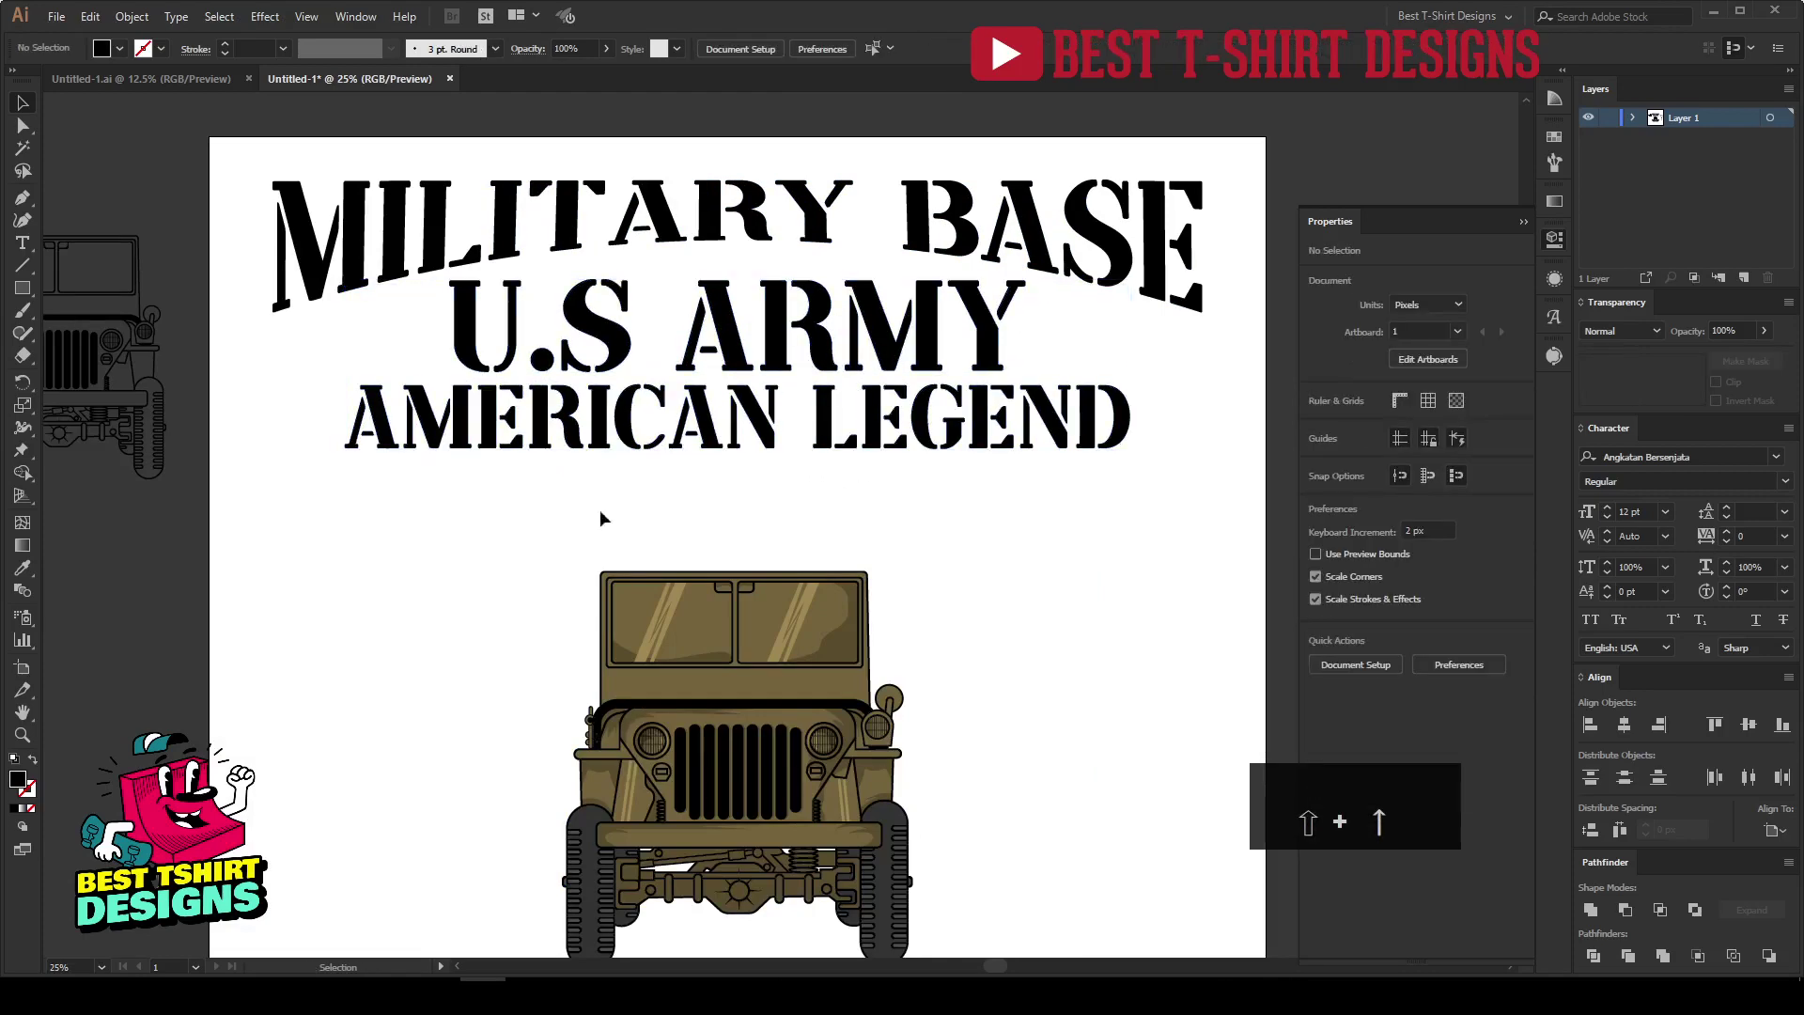
Draw a circle about 236 px wide just before U.S ARMY, with no fill and a 20 pt black stroke.
scroll(725, 531, "up", 2)
scroll(376, 419, "up", 1)
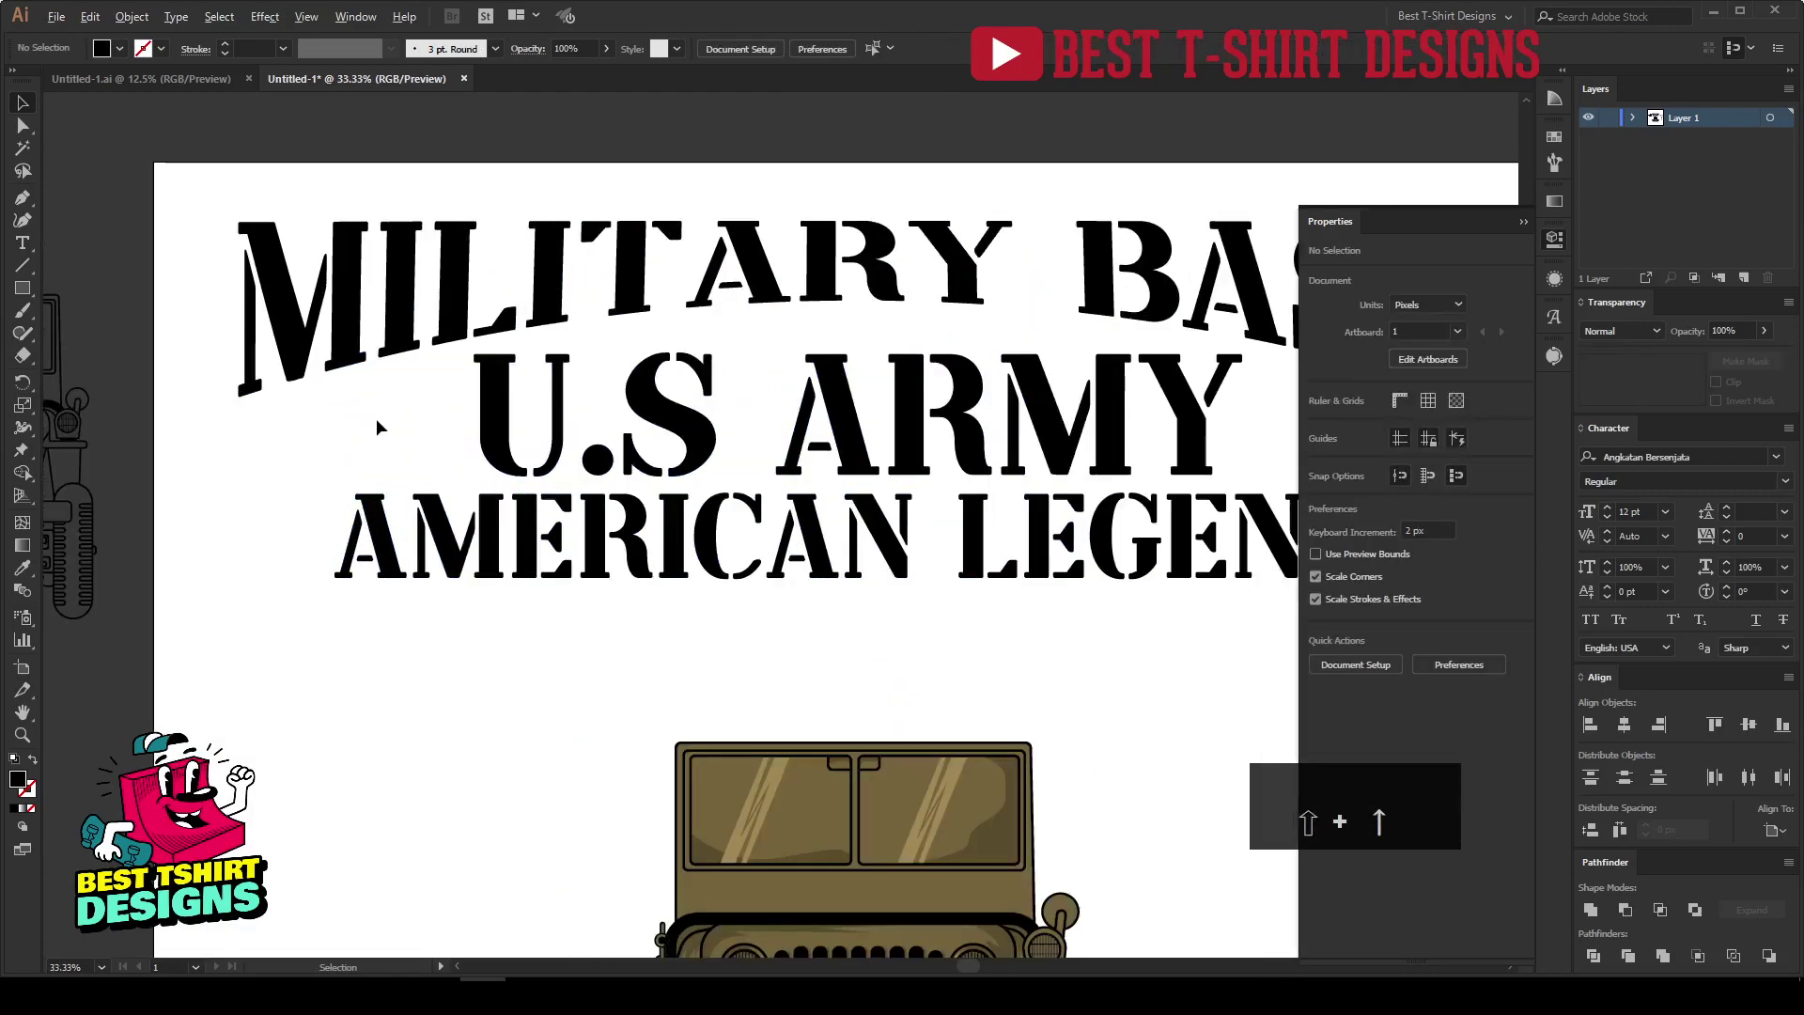
left_click(25, 291)
left_click_drag(29, 293, 68, 346)
scroll(393, 455, "up", 1)
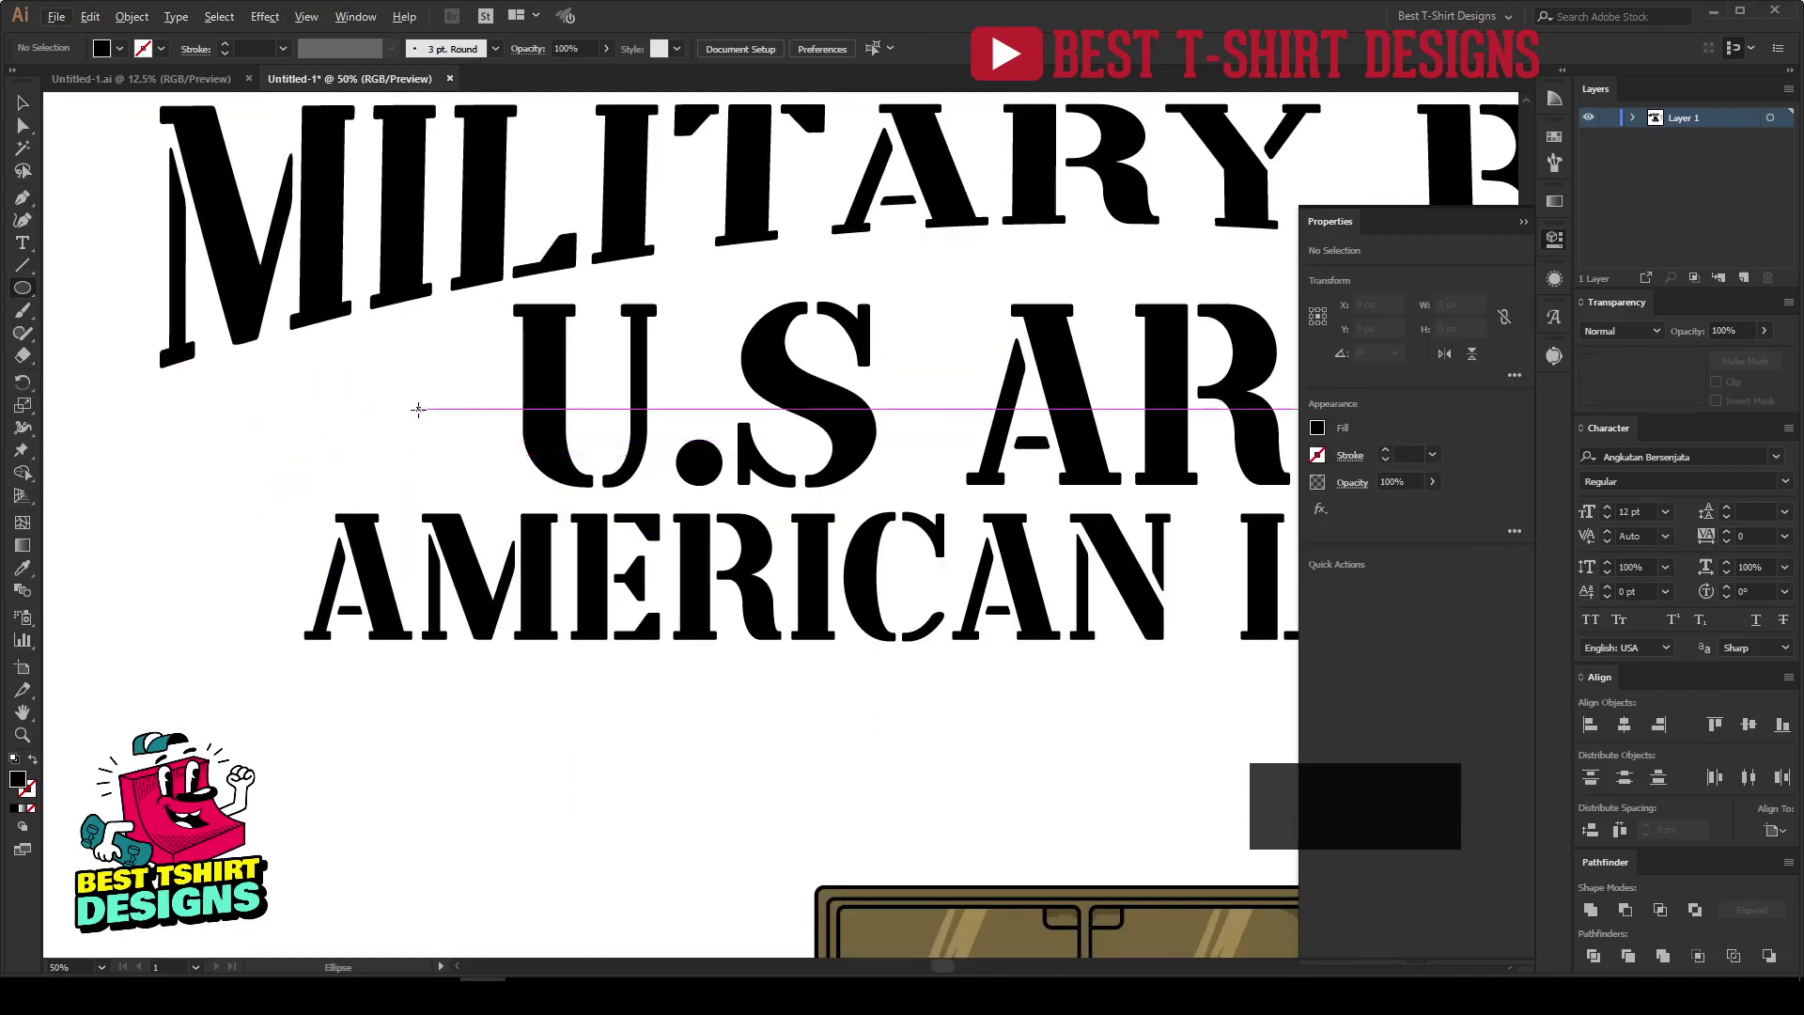
left_click_drag(418, 407, 475, 454)
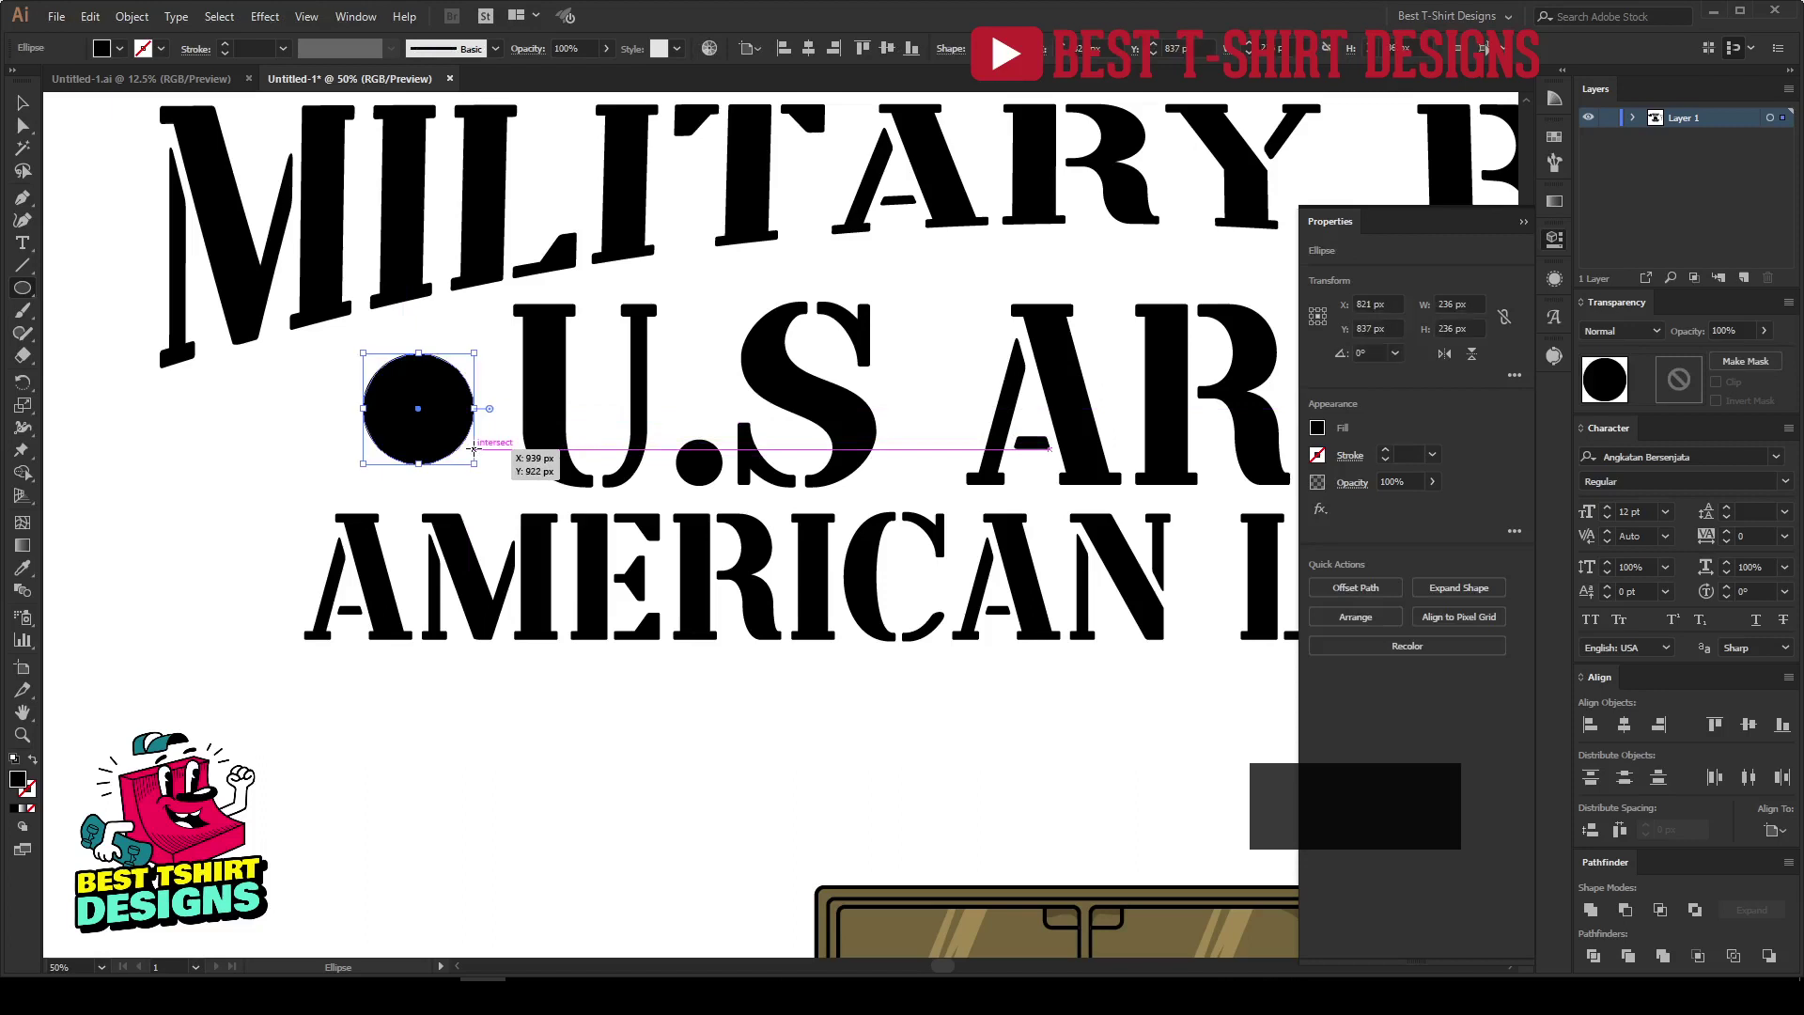
key("shift+x")
key("v")
scroll(252, 49, "up", 2)
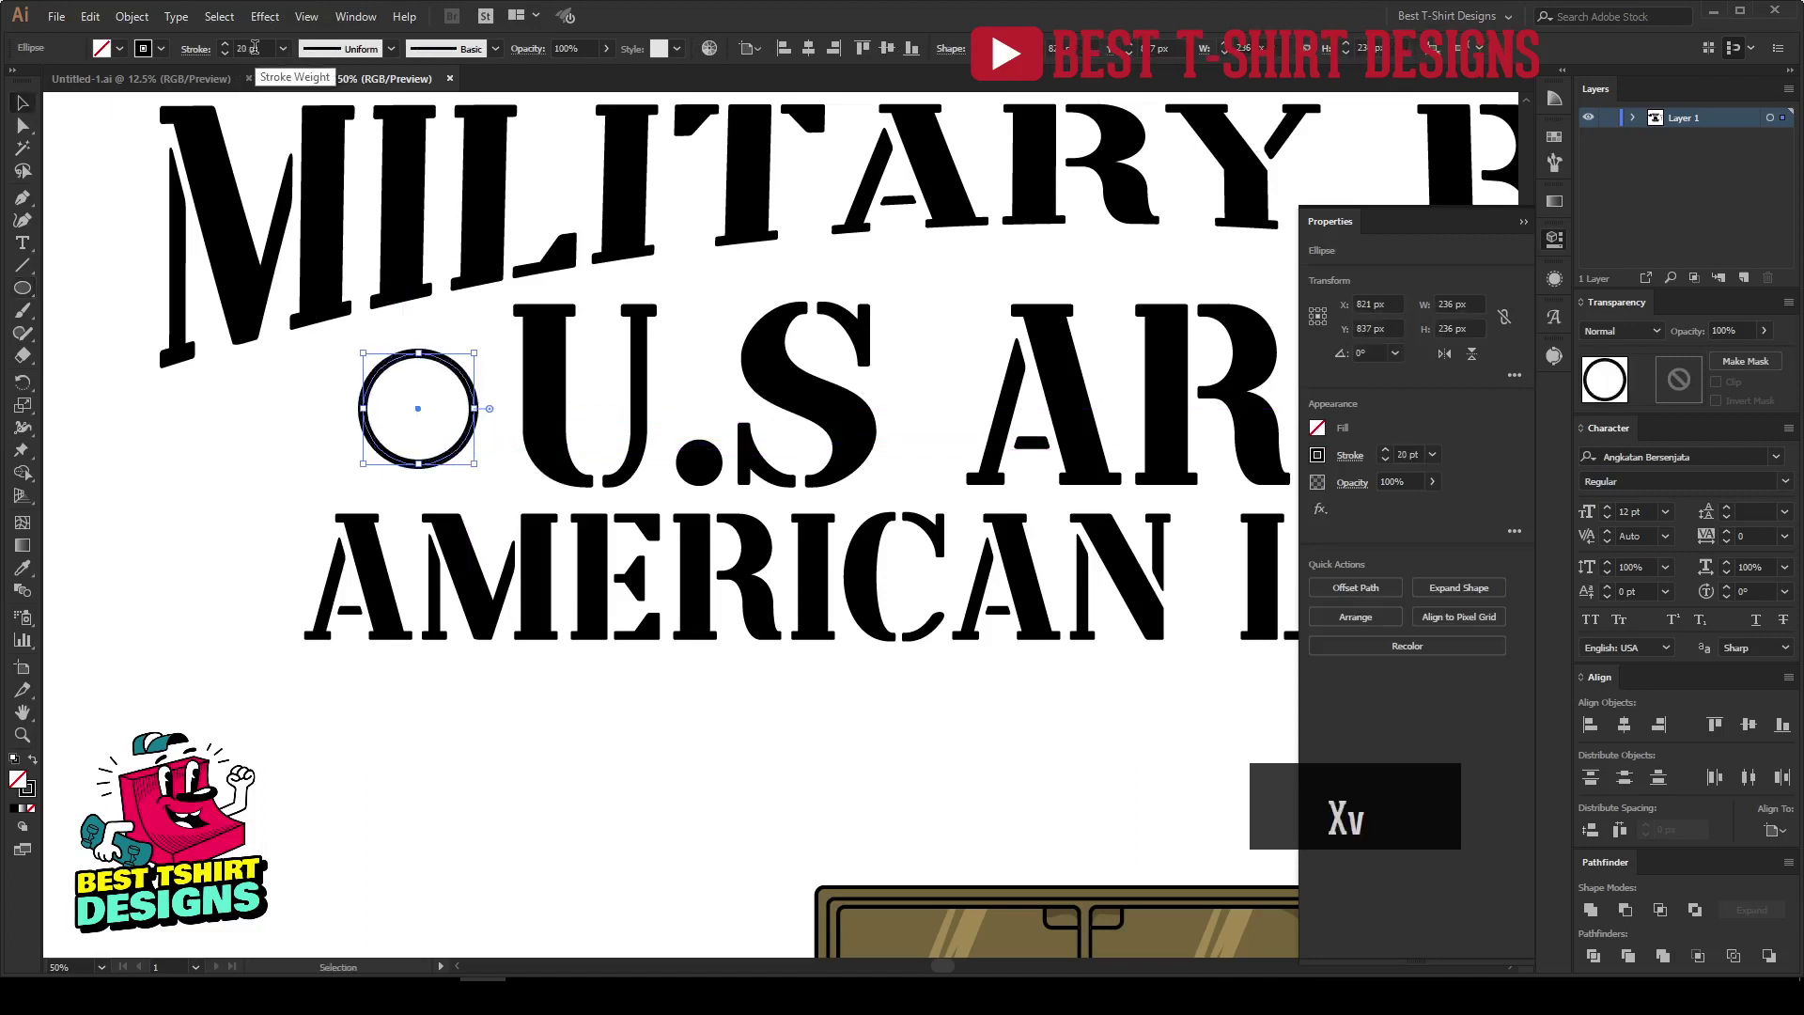
left_click(273, 398)
Draw a five-pointed star about 295 by 281 px over the circle and give it a solid black fill without stroke.
left_click_drag(23, 288, 103, 378)
scroll(366, 407, "up", 1)
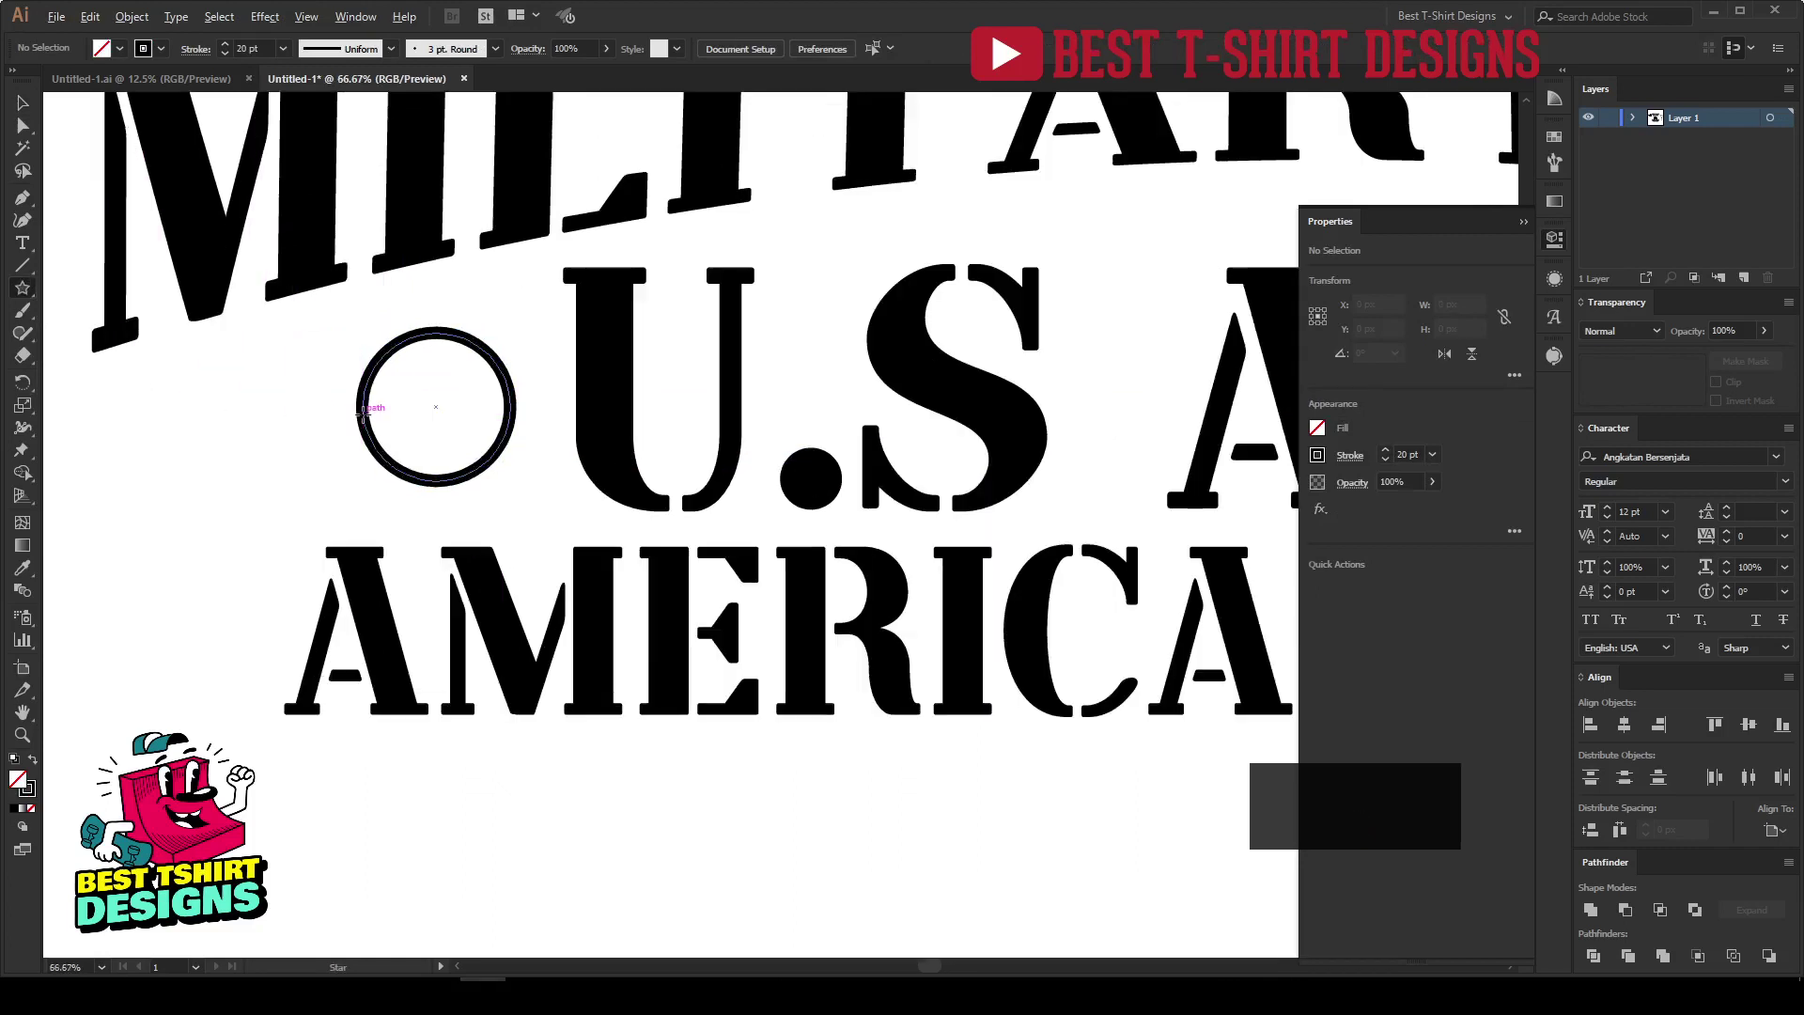
left_click_drag(437, 407, 511, 467)
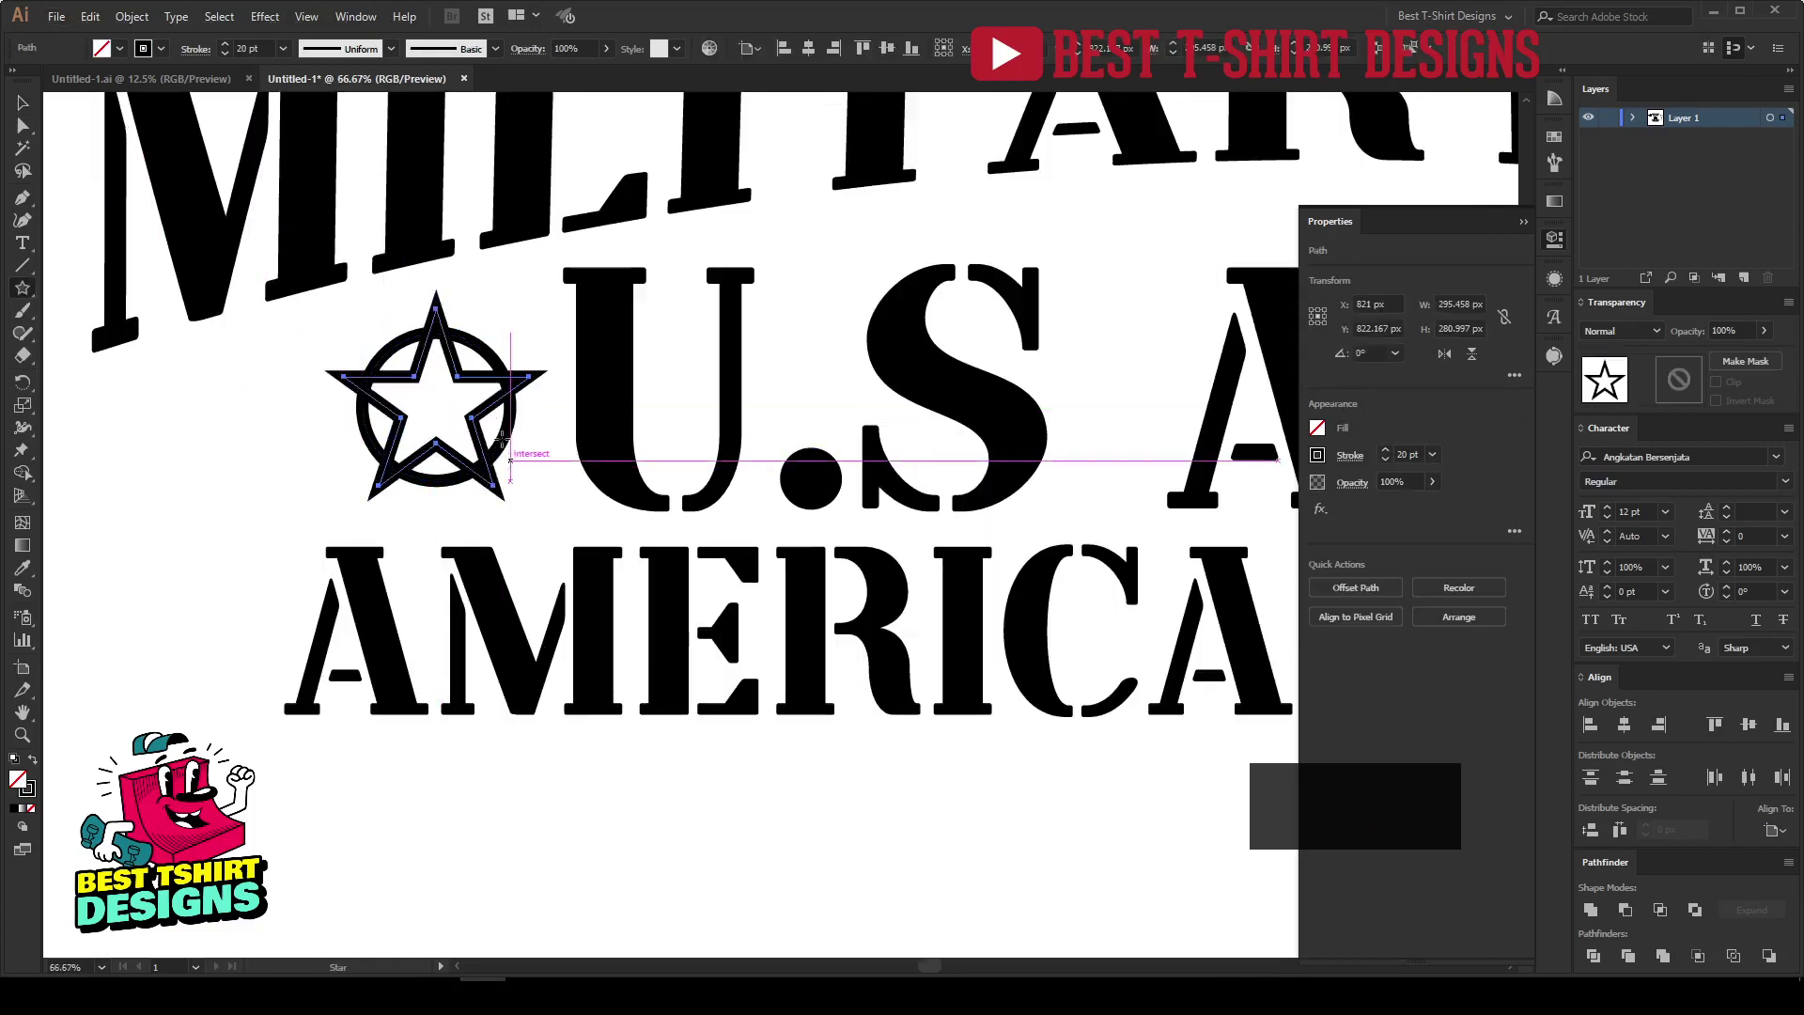
key("v")
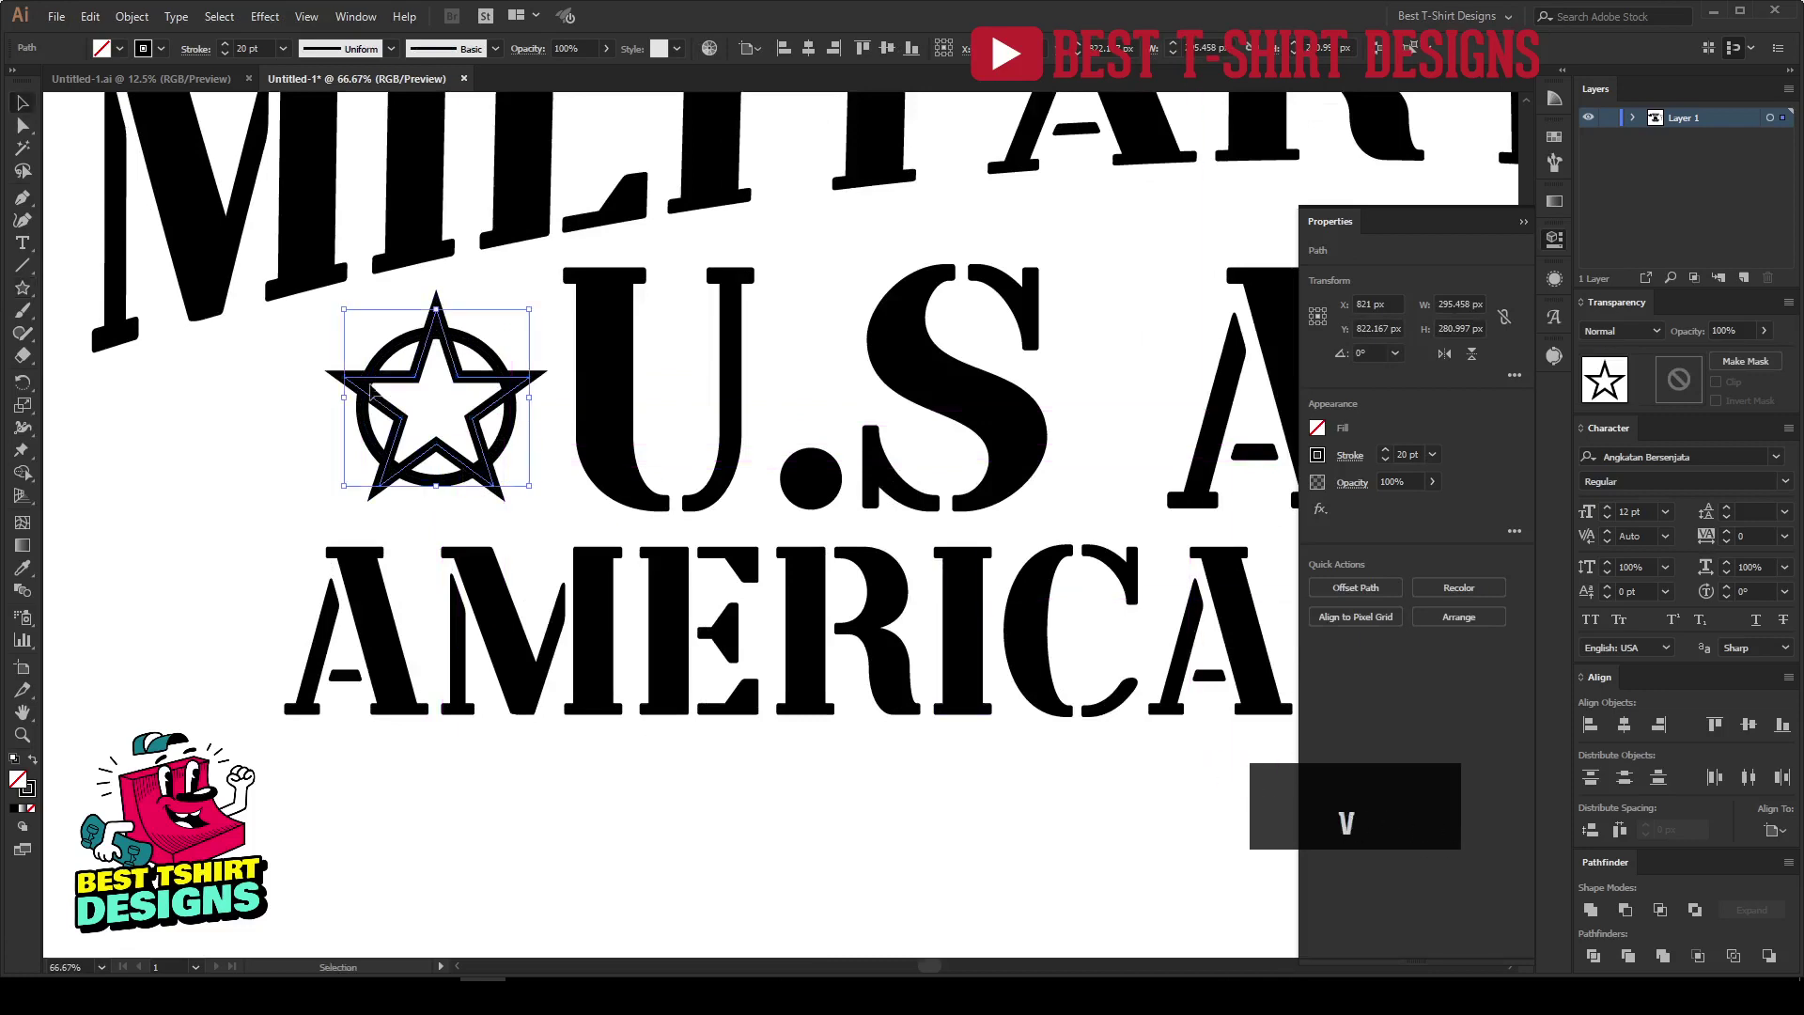
scroll(348, 364, "up", 1)
left_click(537, 406)
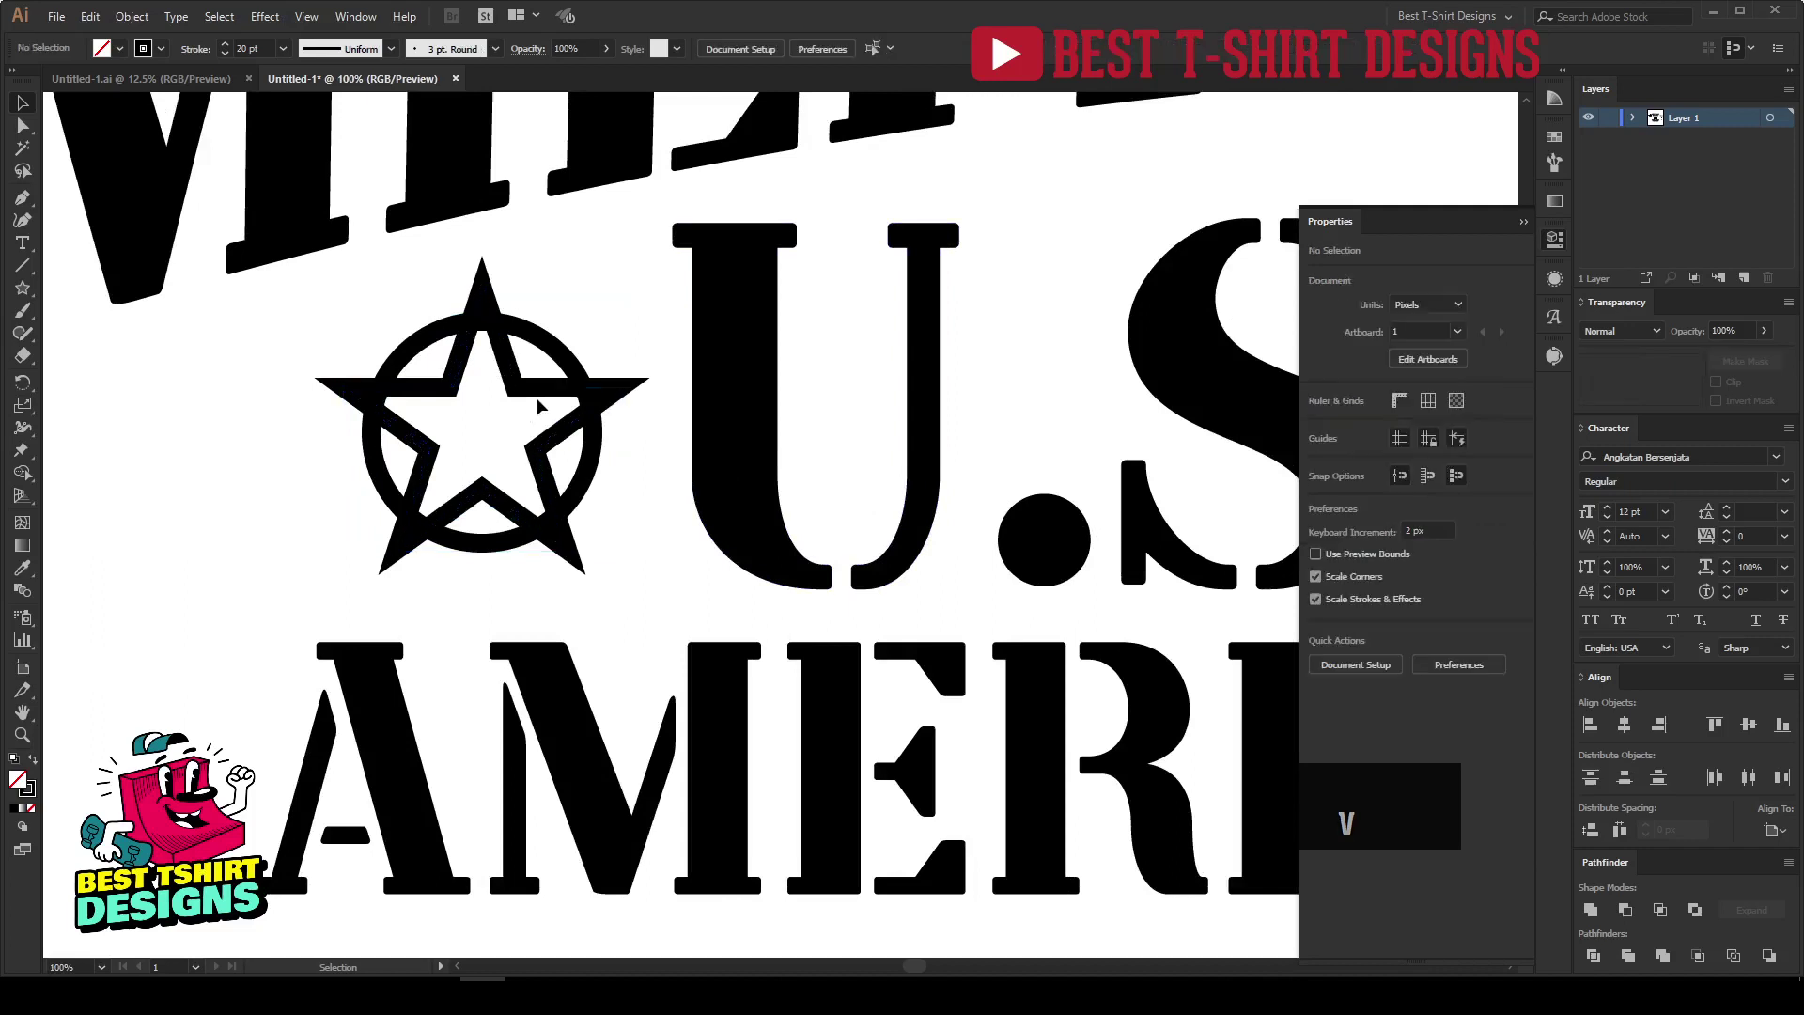
left_click(541, 395)
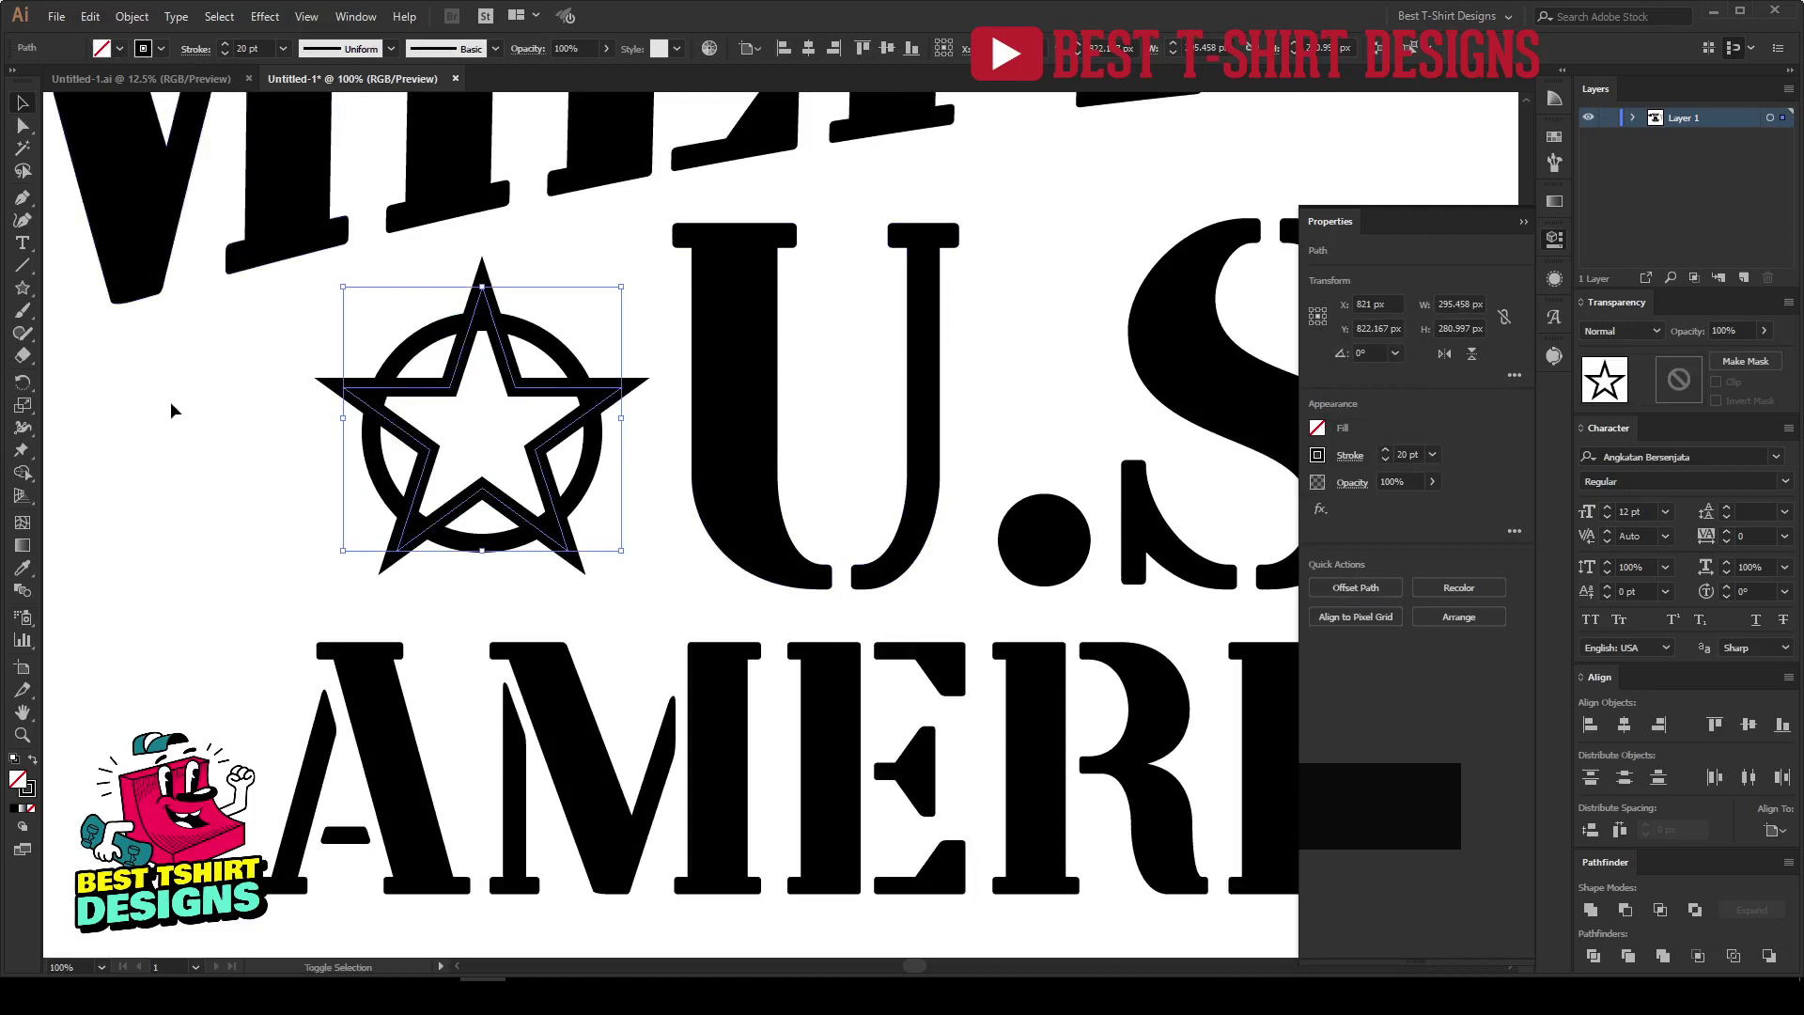
key("shift+x")
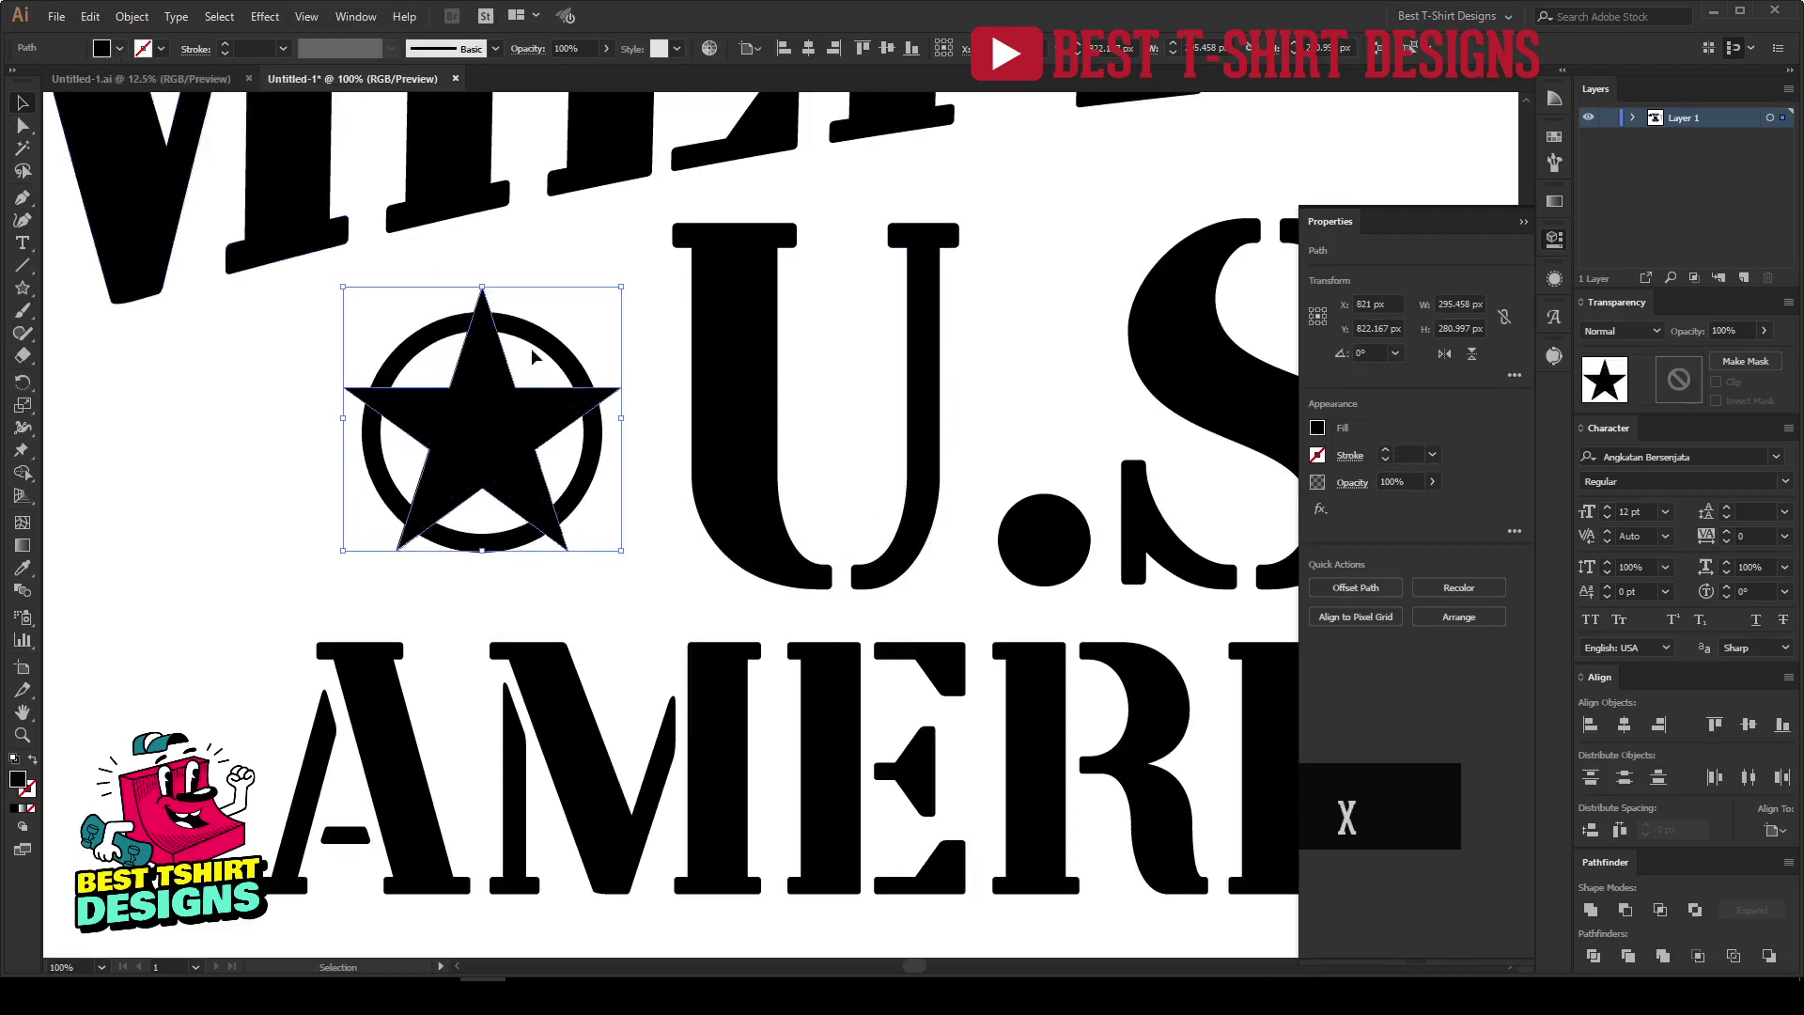
Align the star vertically to the centre of the circle and keep only the star selected.
scroll(420, 377, "up", 1)
left_click(599, 320, "shift")
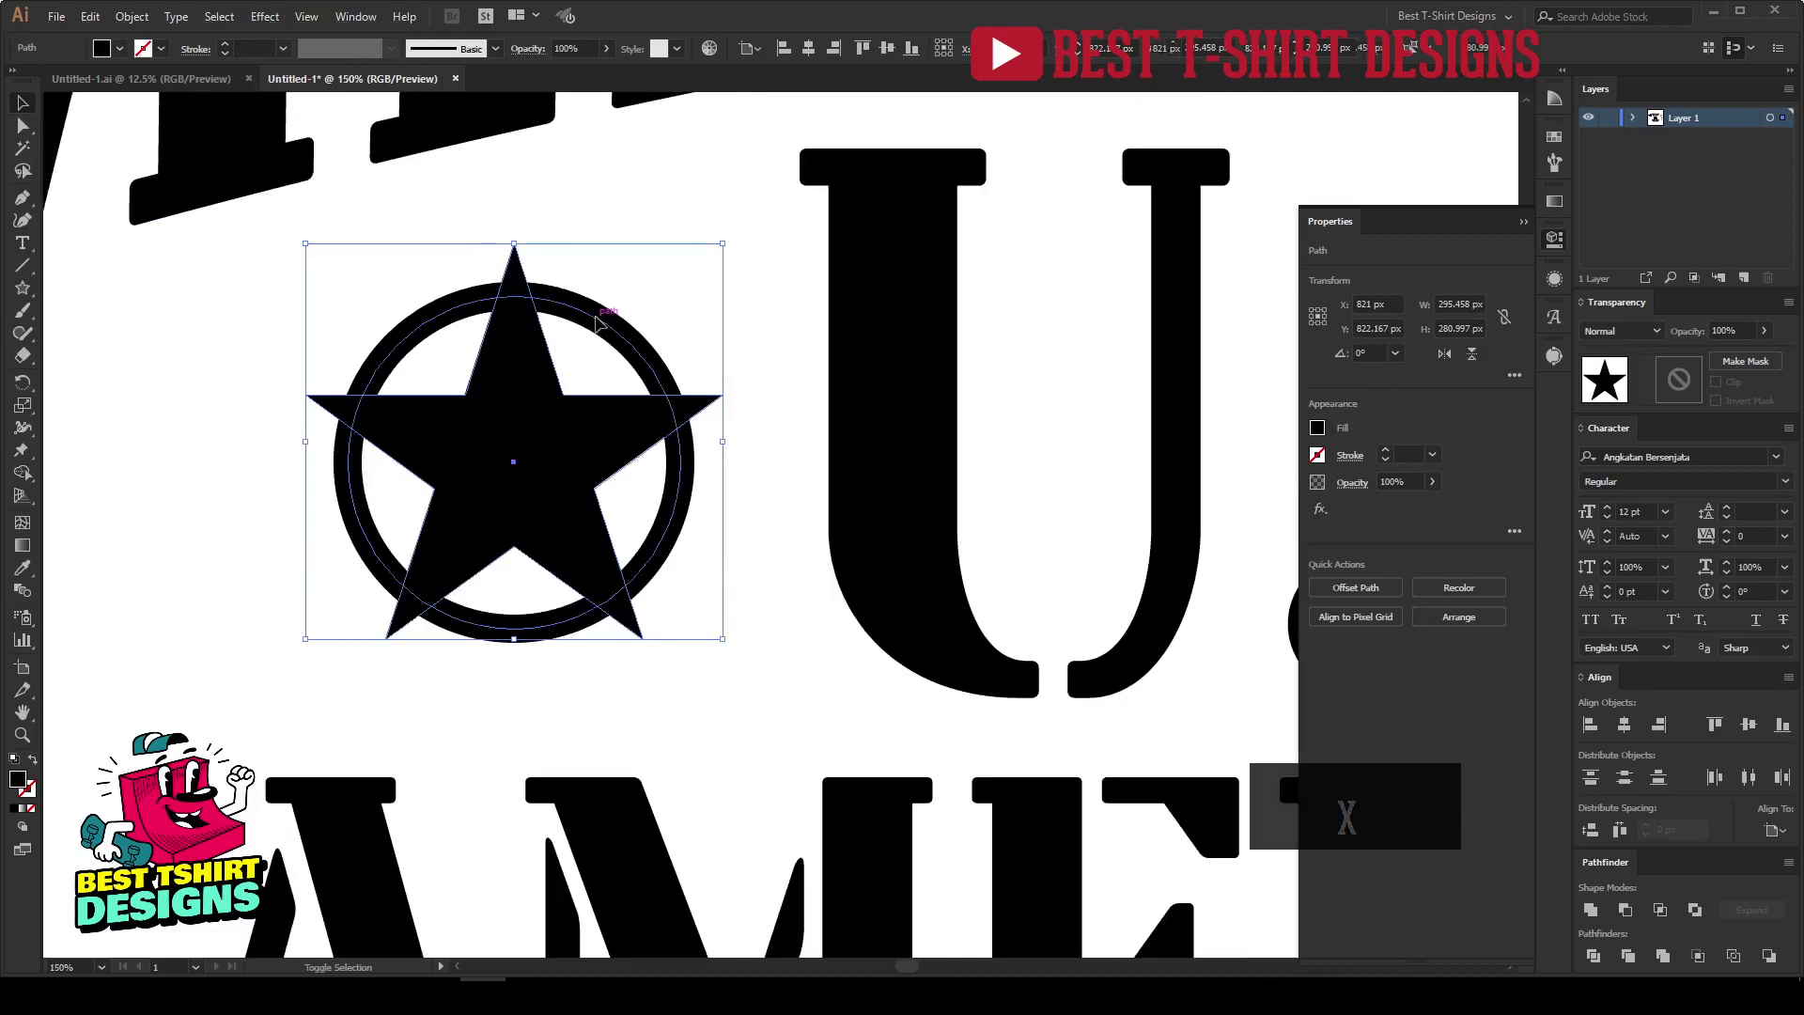
left_click(871, 47)
left_click(663, 272)
left_click(527, 484)
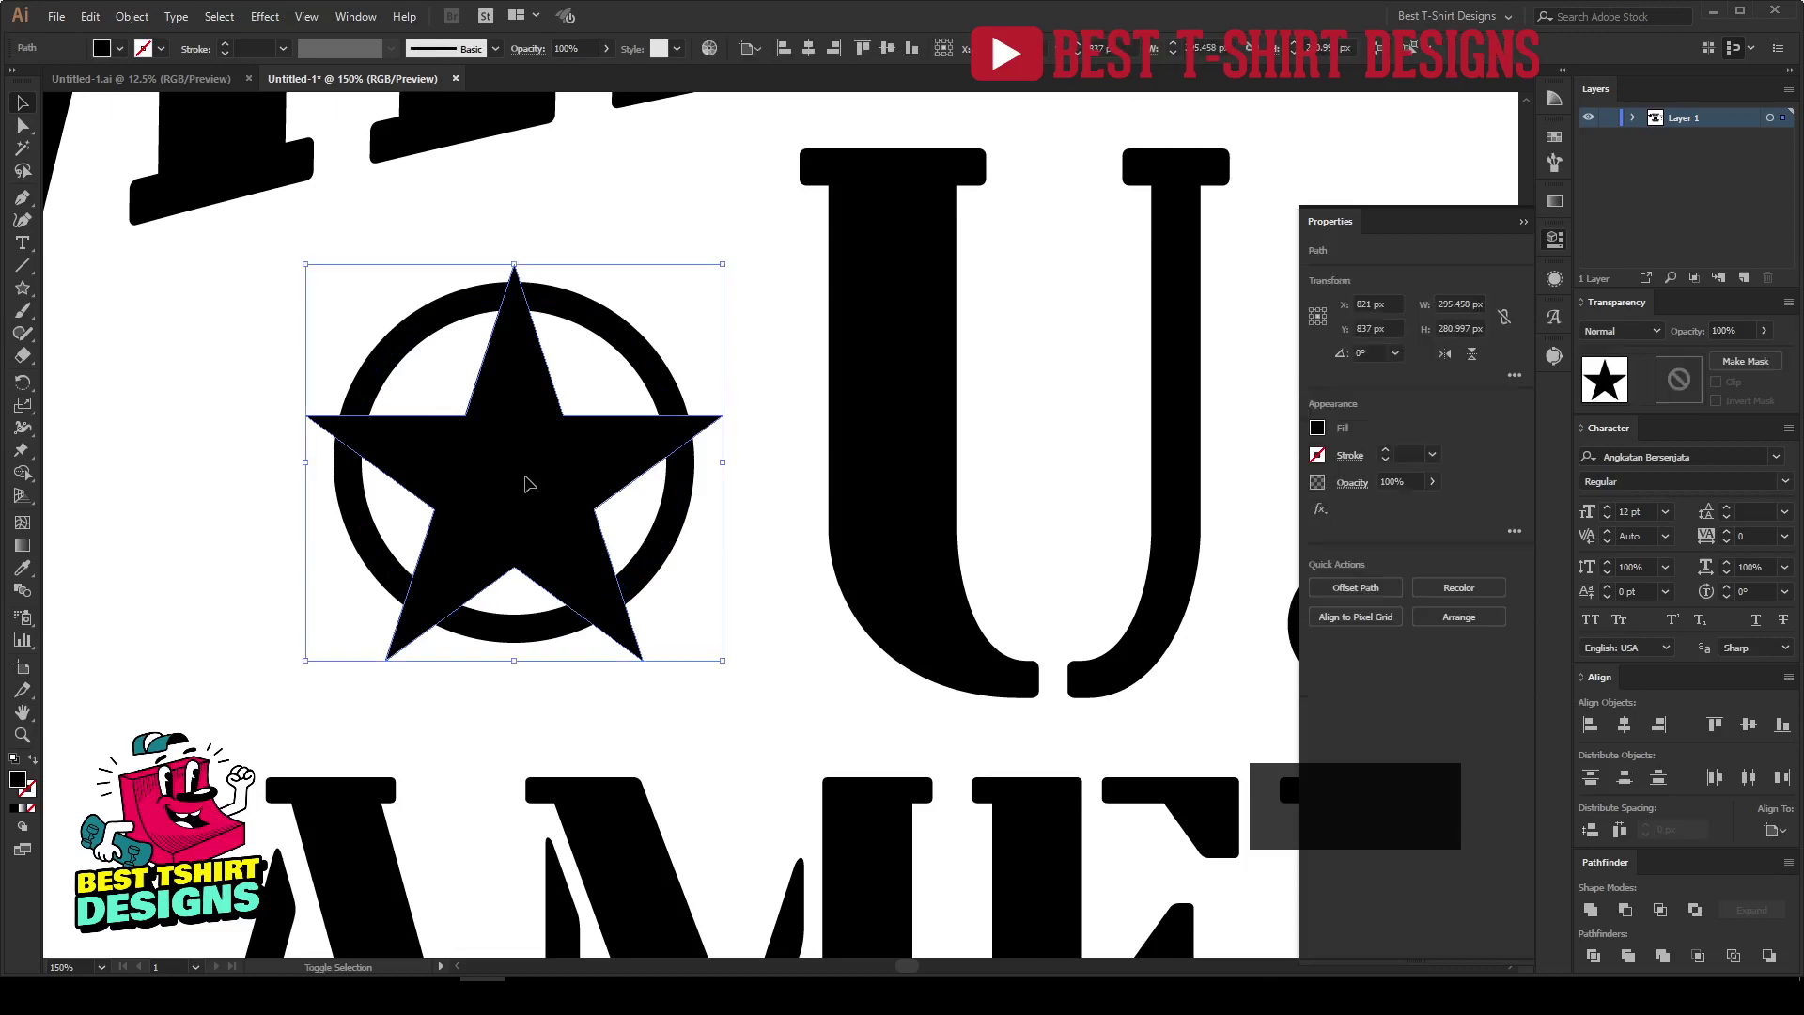
Nudge the star upward to Y 823 px so its points sit evenly around the circle.
key("shift+Up")
key("shift+Up")
key("Down")
key("Down")
key("Down")
key("Down")
scroll(291, 455, "up", 1)
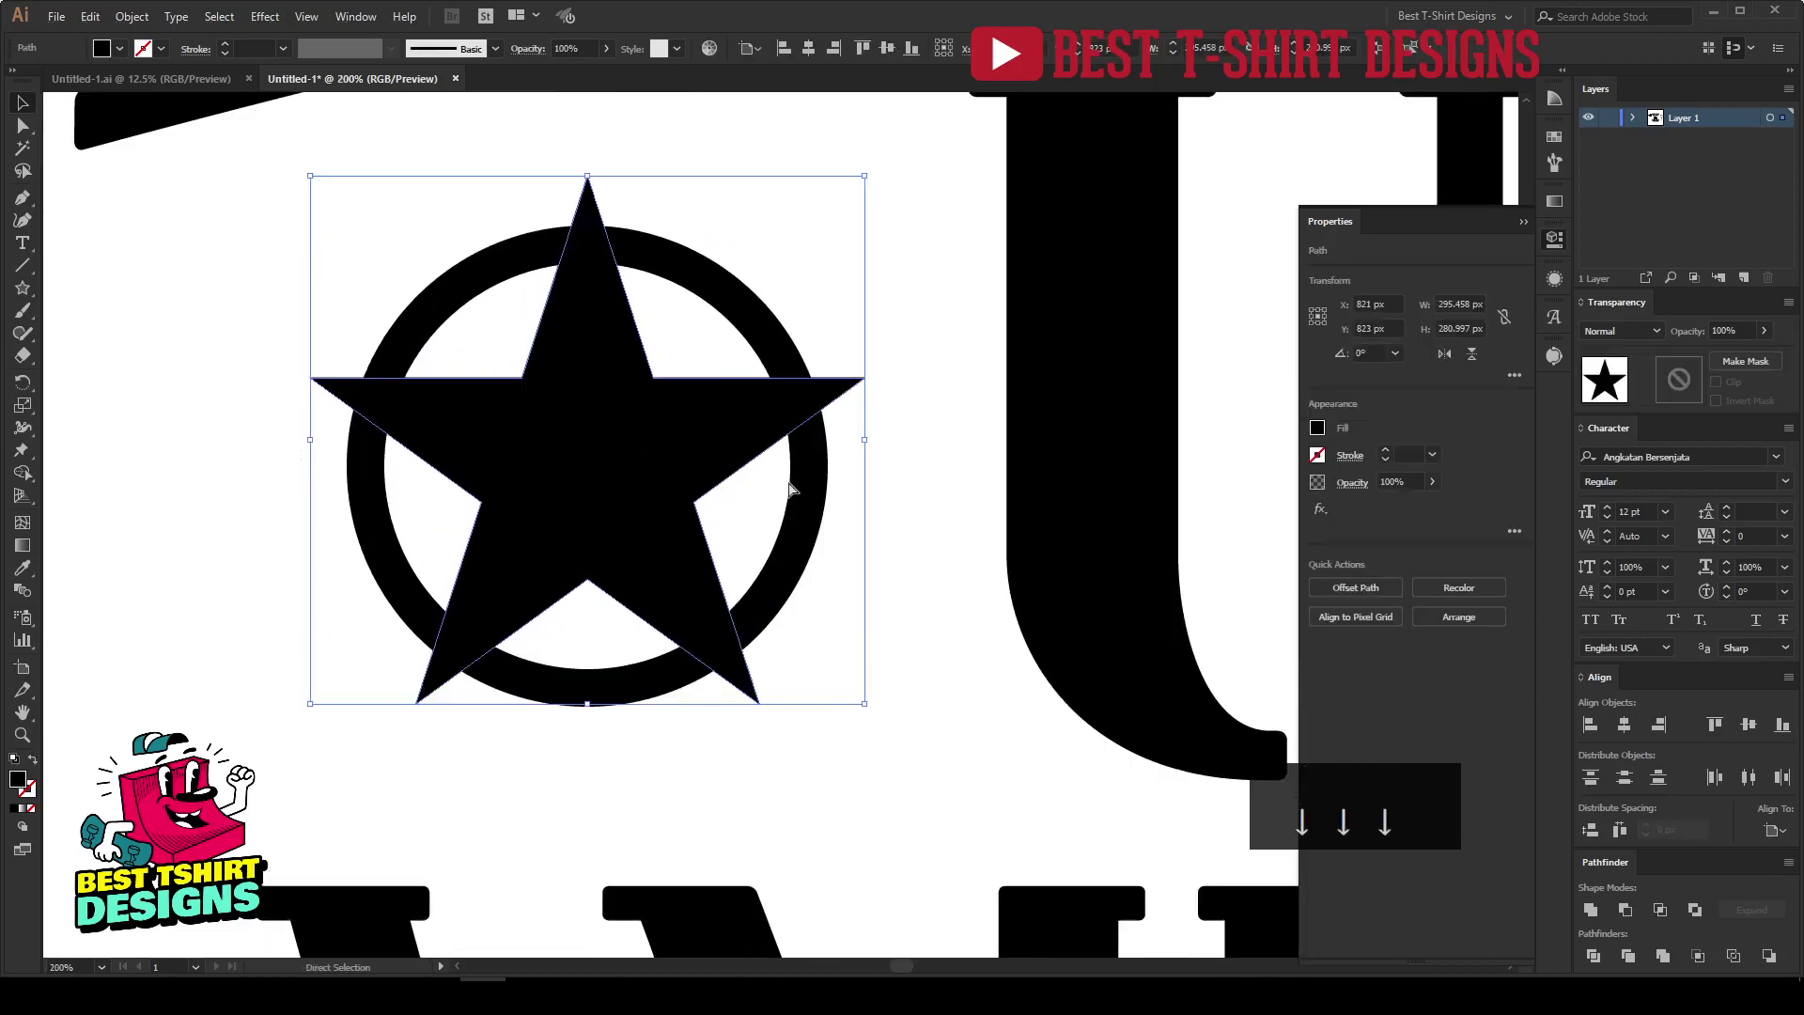
Create a 10 px offset of the star with mitred joins and cut the enlarged star to the clipboard.
key("ctrl+alt+f")
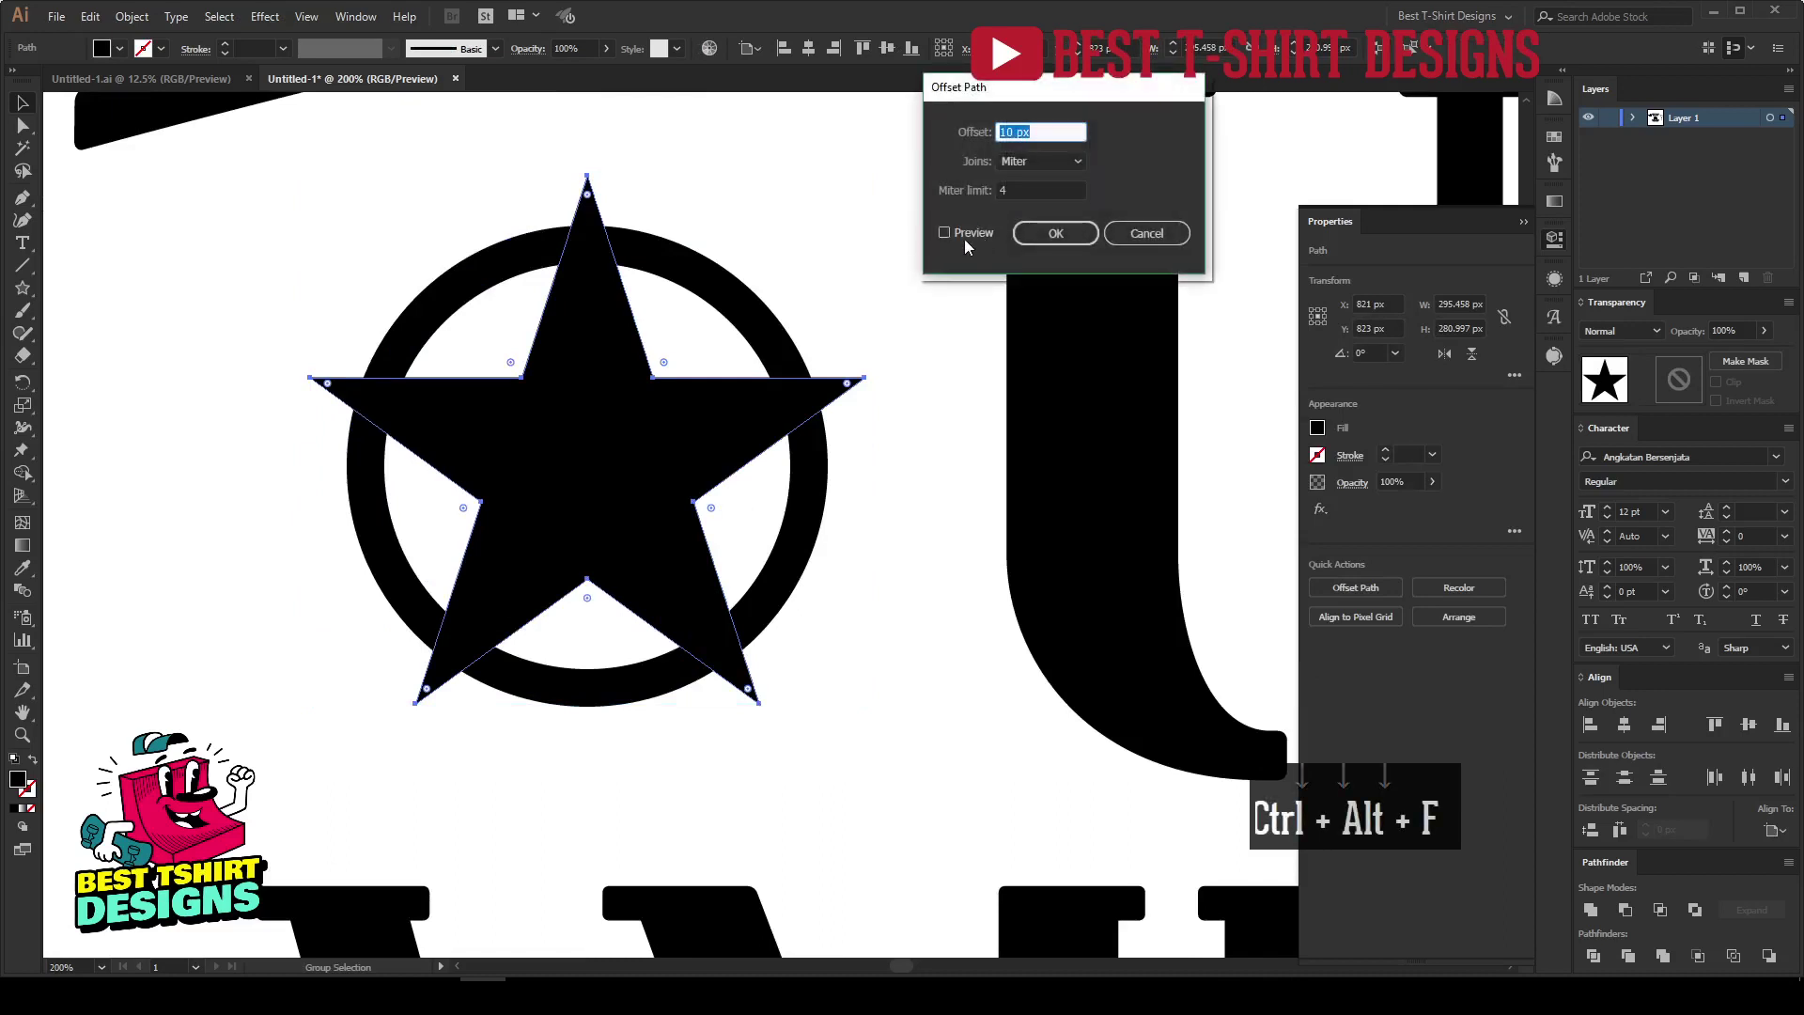
left_click(964, 239)
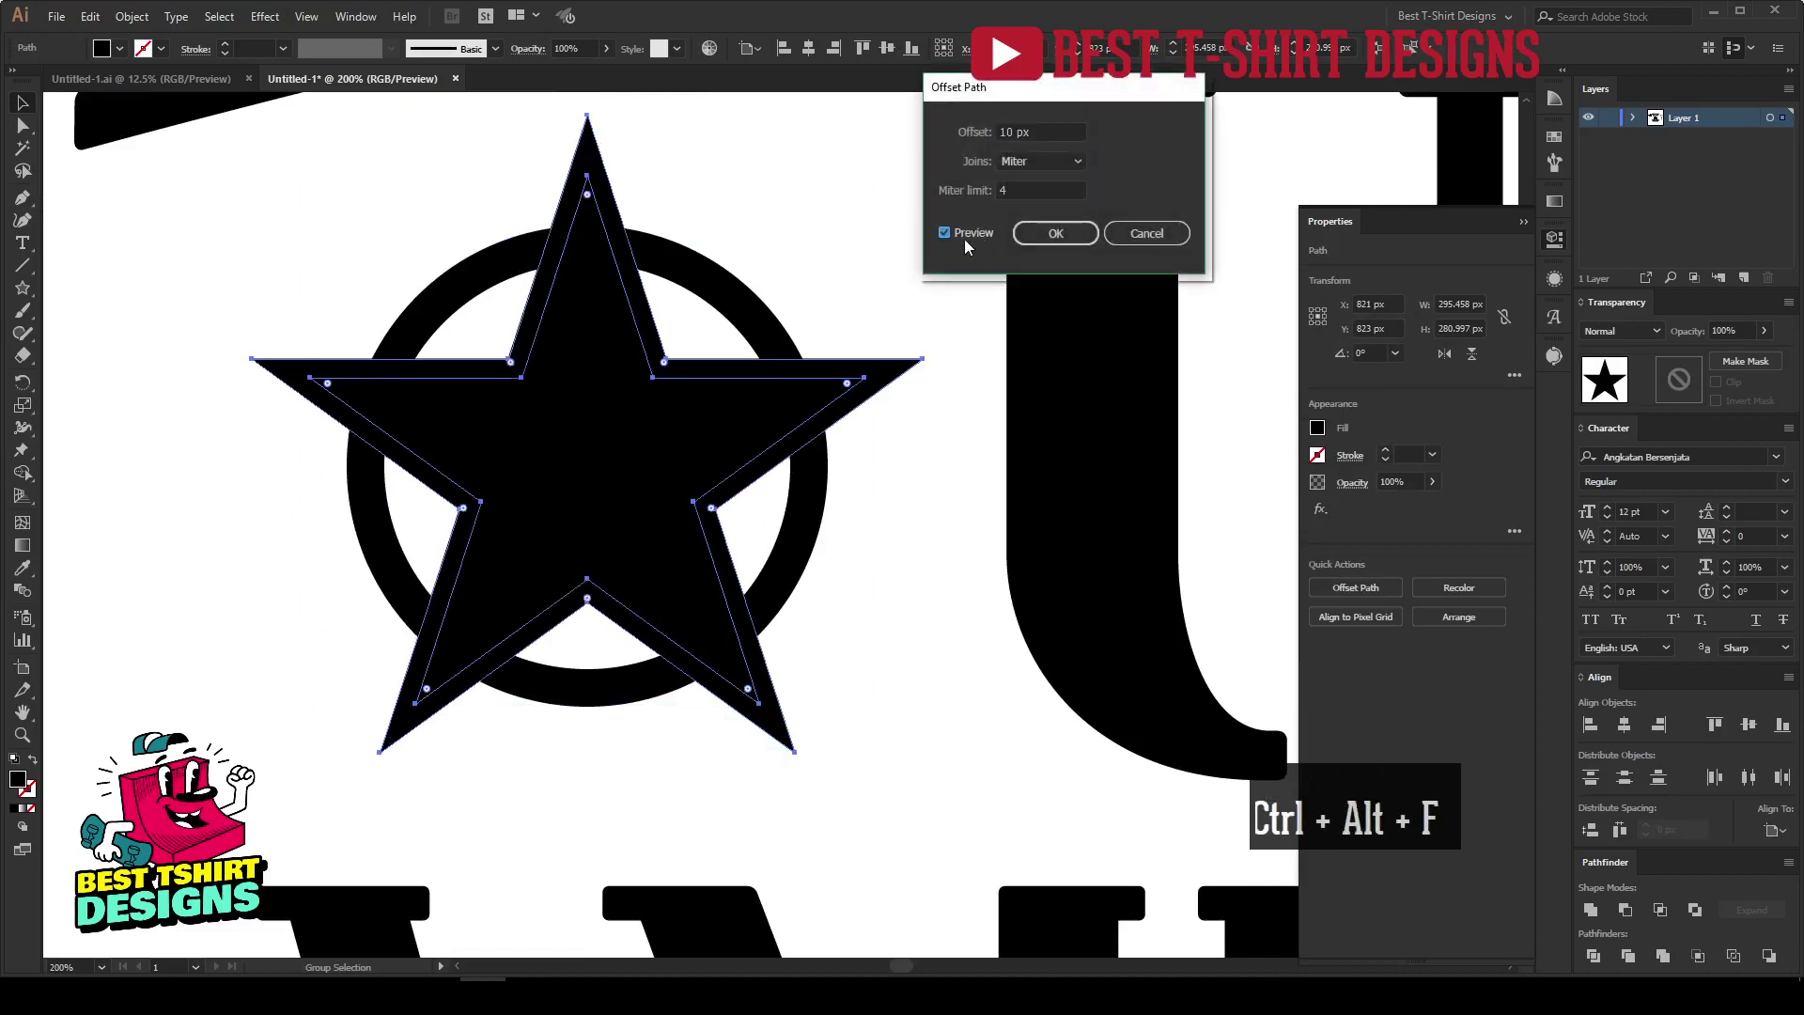
left_click(1056, 235)
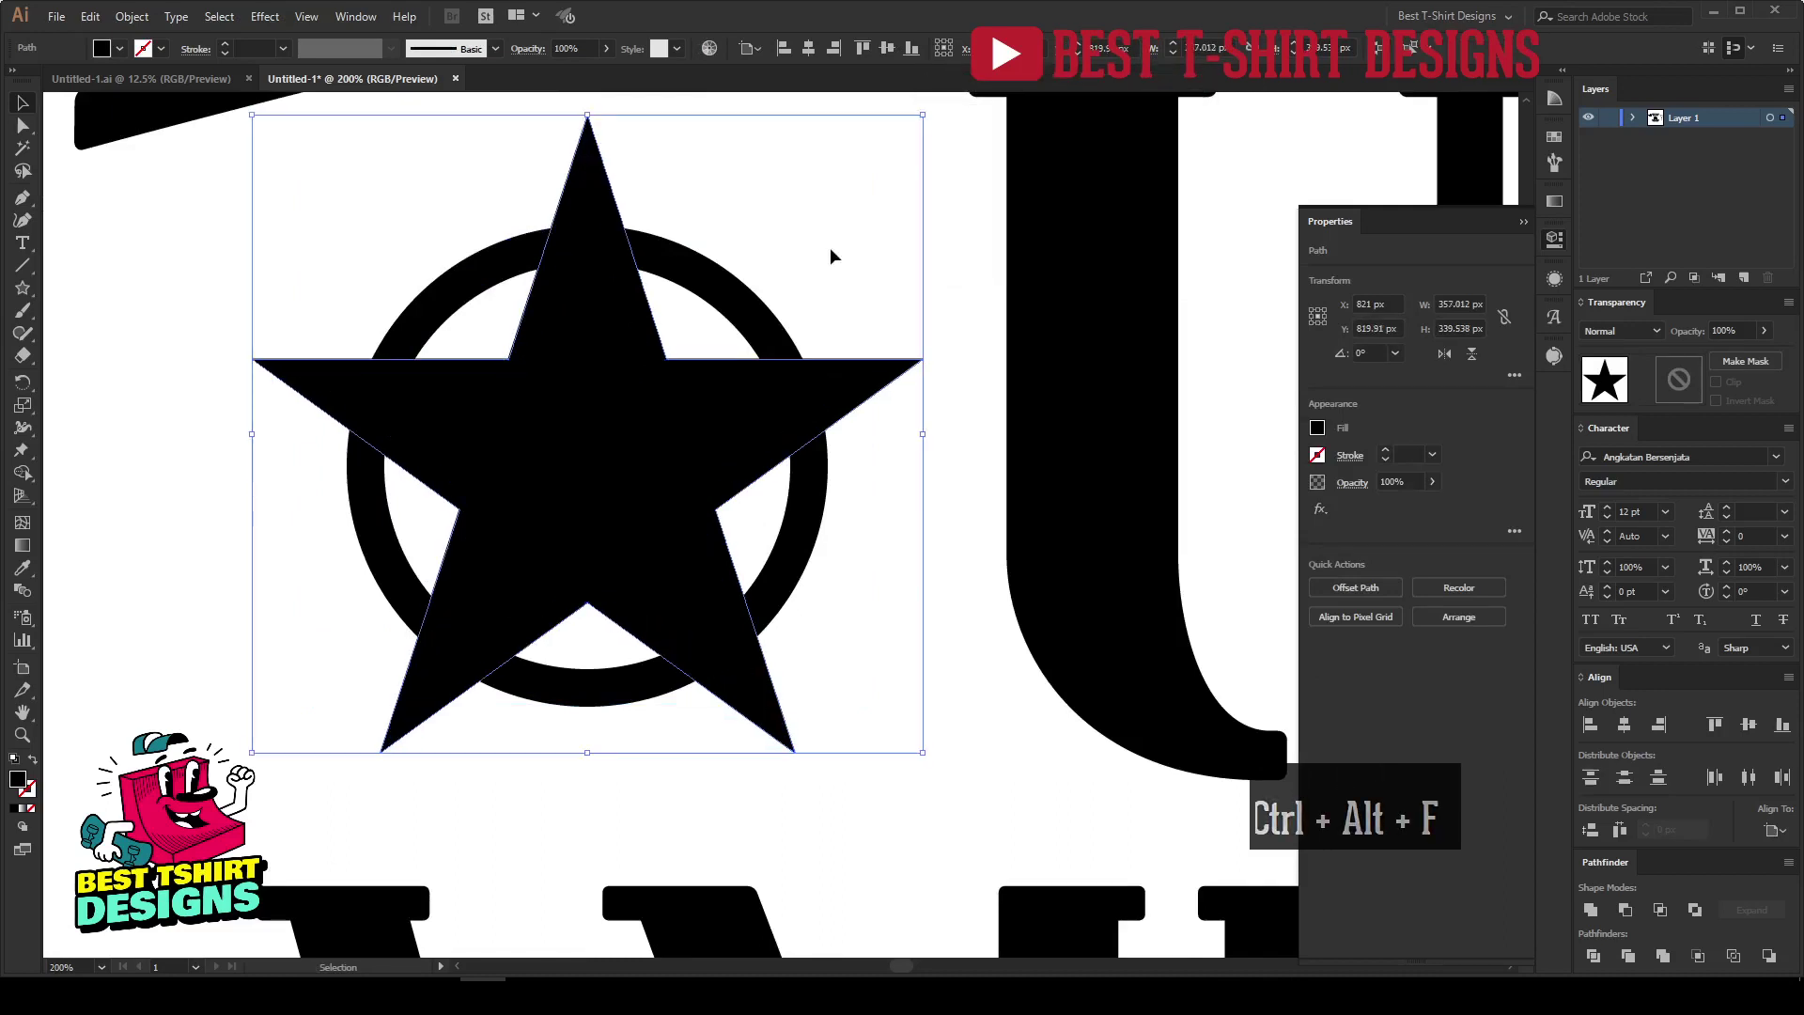
key("ctrl+x")
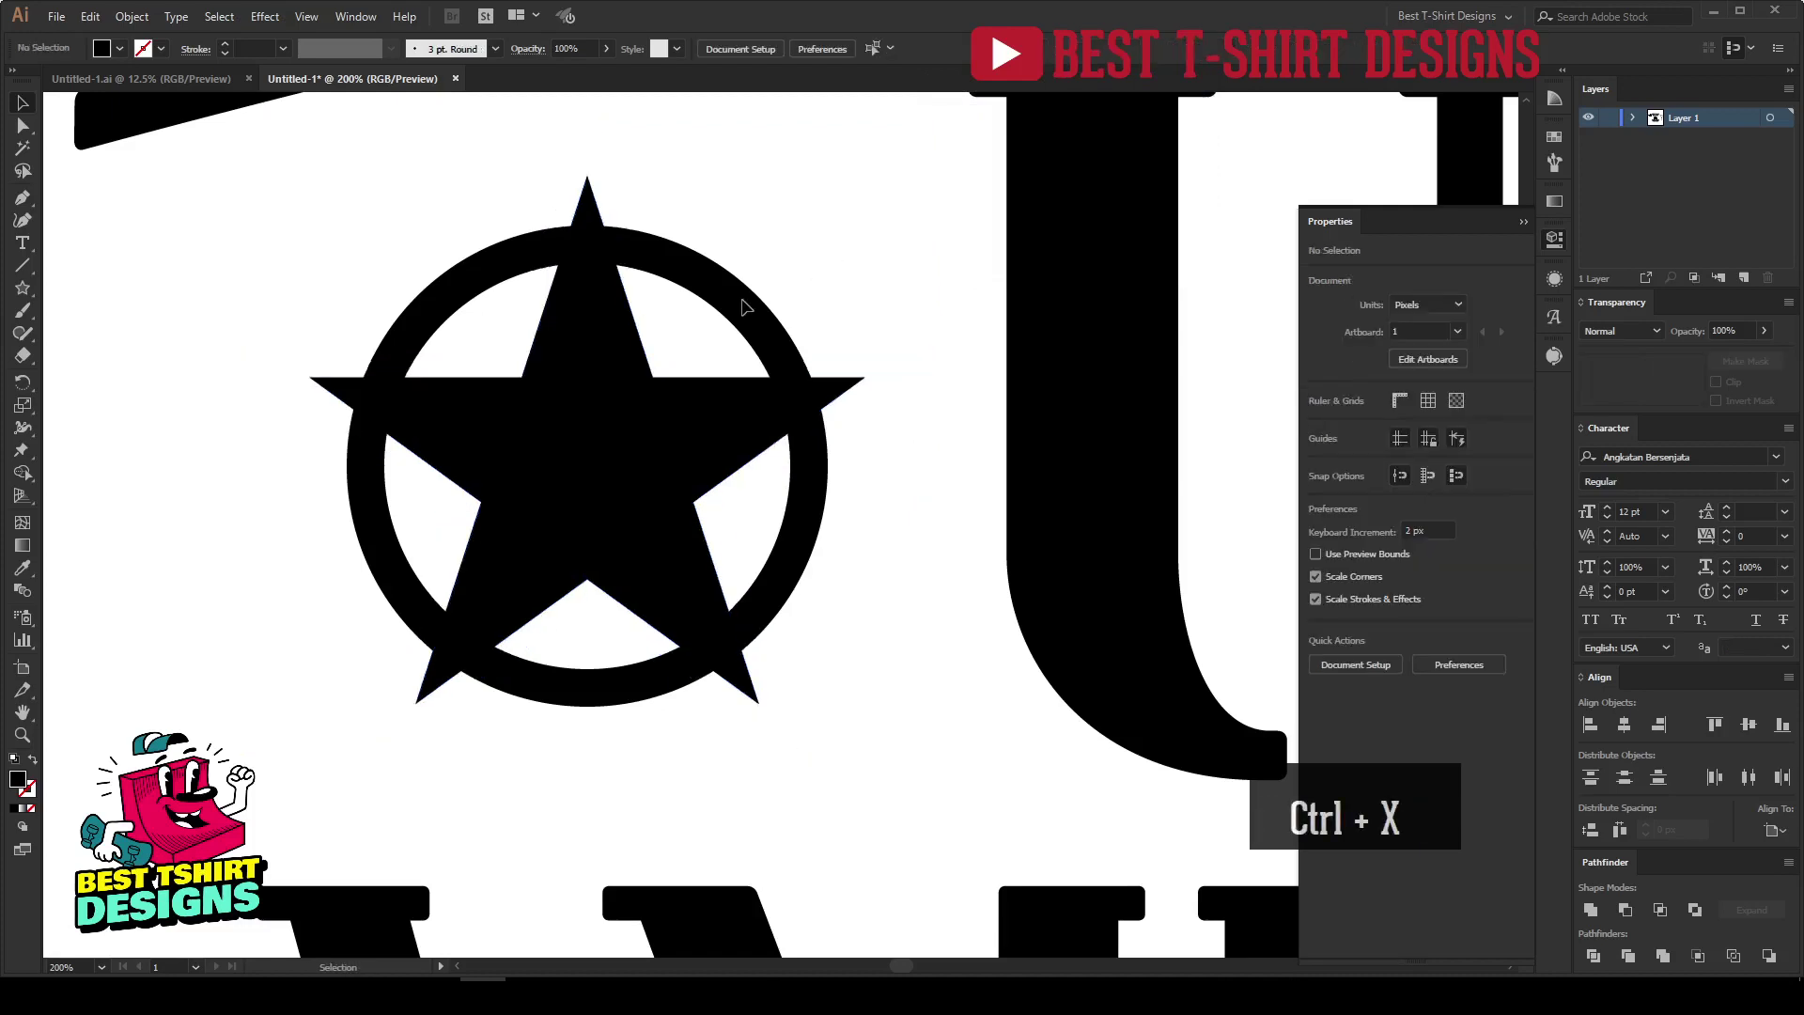
Add an opacity mask to the circle, paste the enlarged star into it in place and return to editing the artwork.
left_click(733, 310)
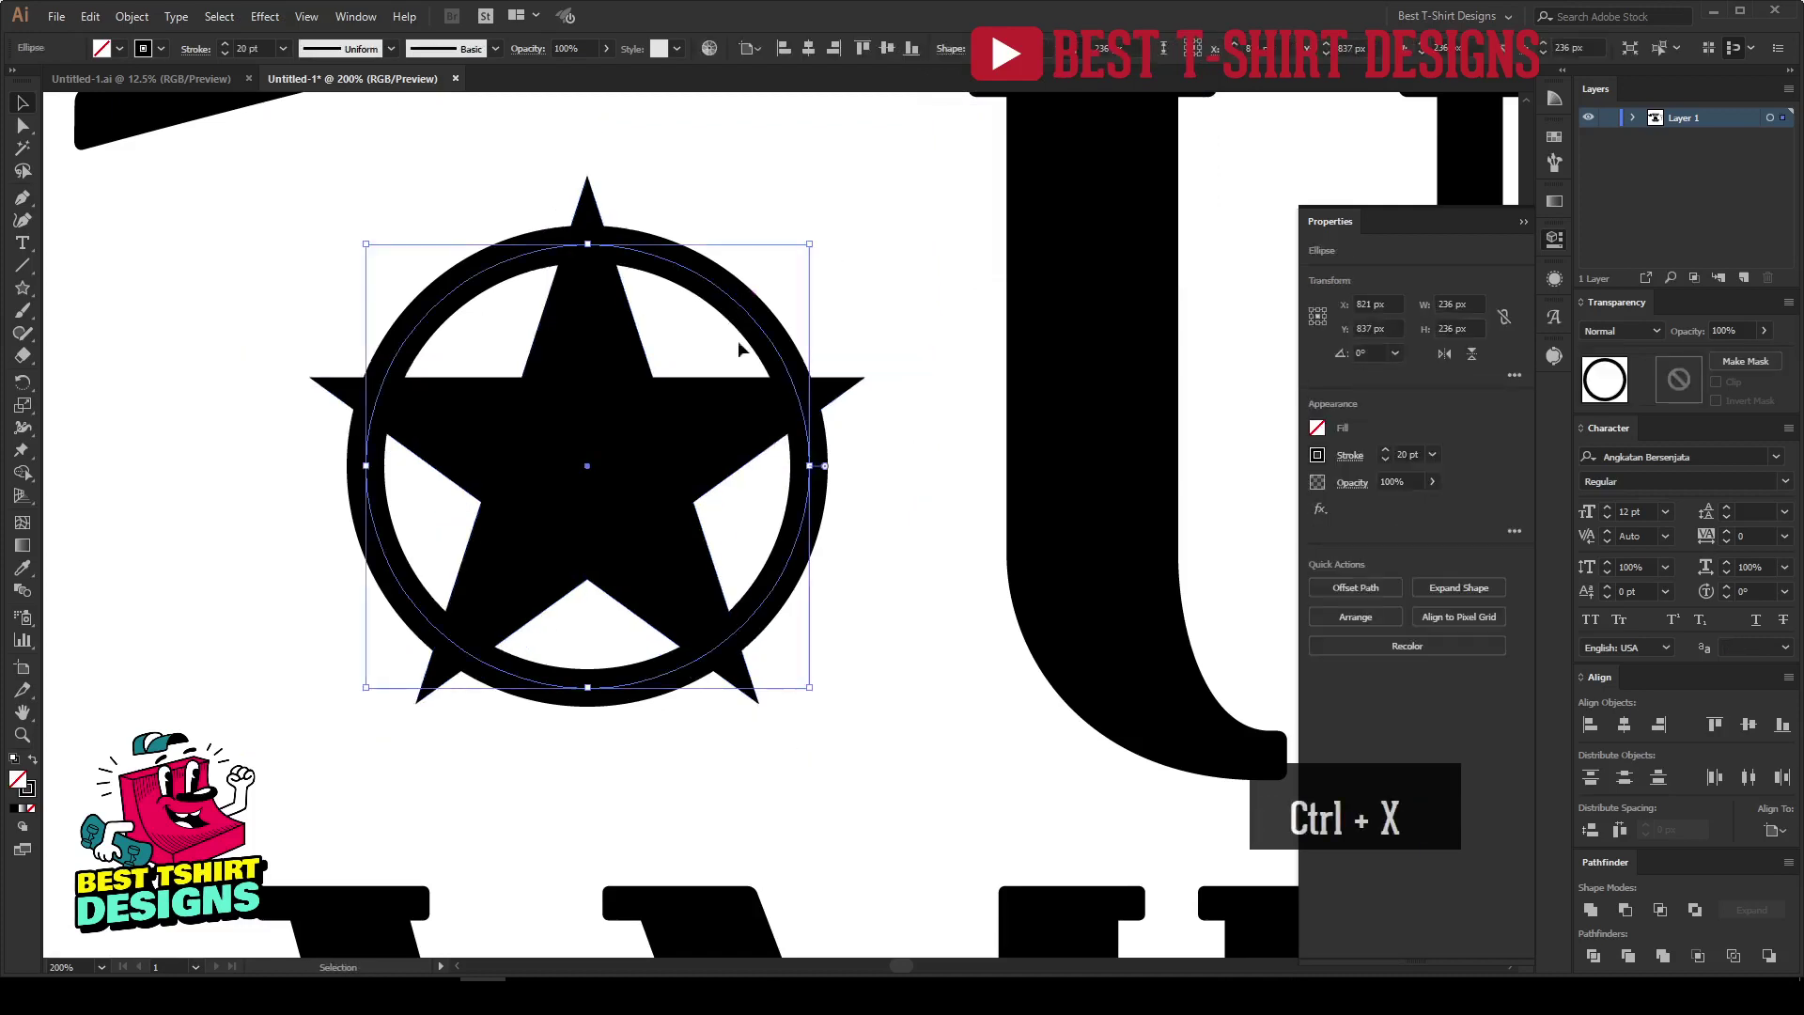
left_click(1682, 378)
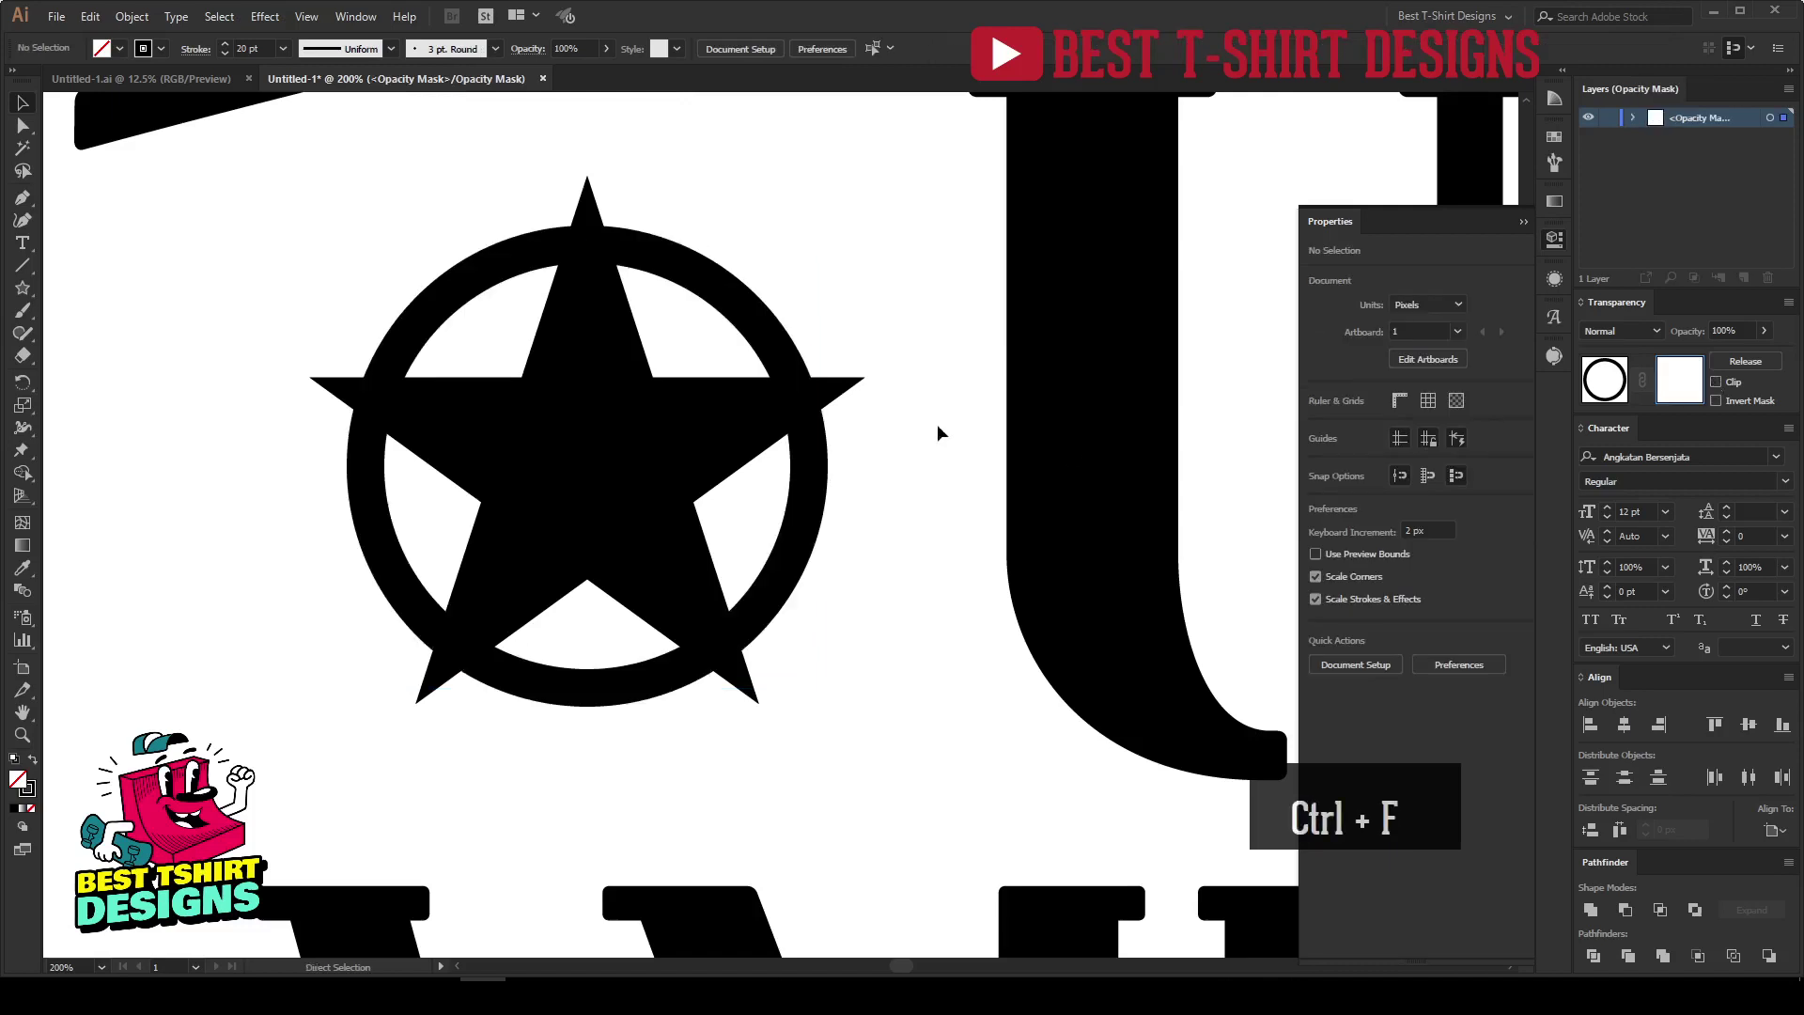
key("ctrl+f")
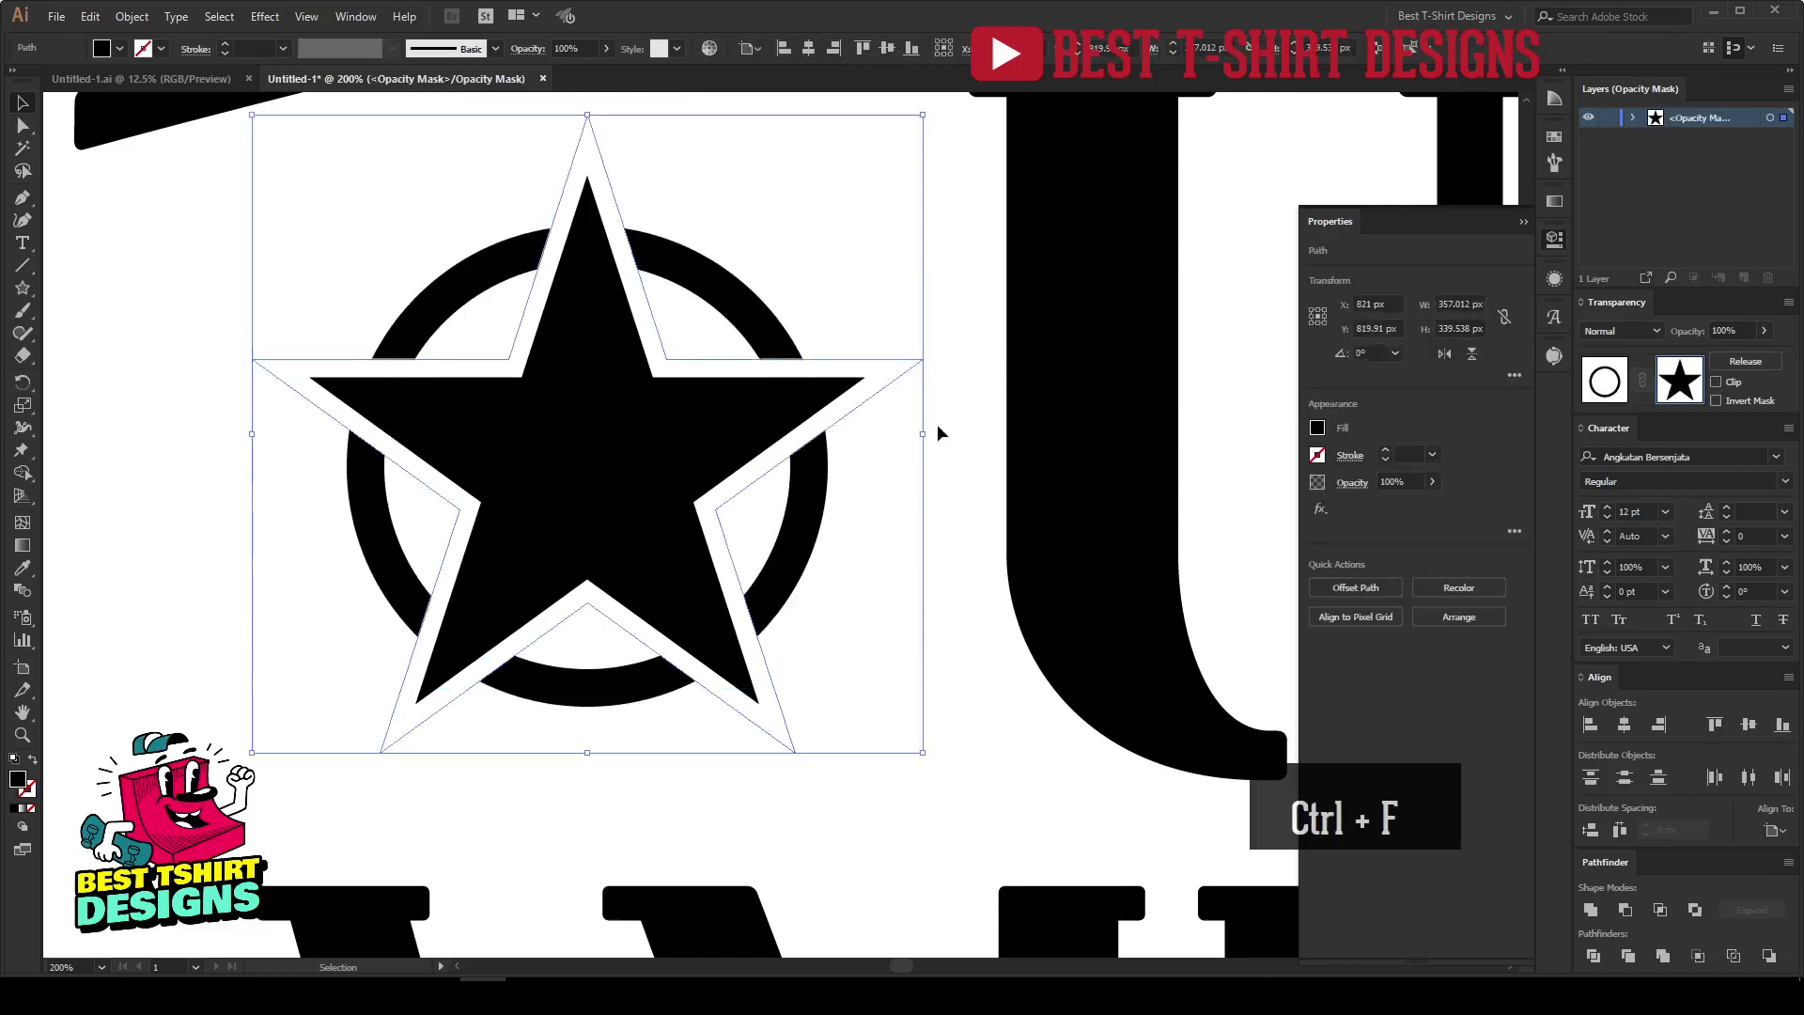
left_click(1555, 137)
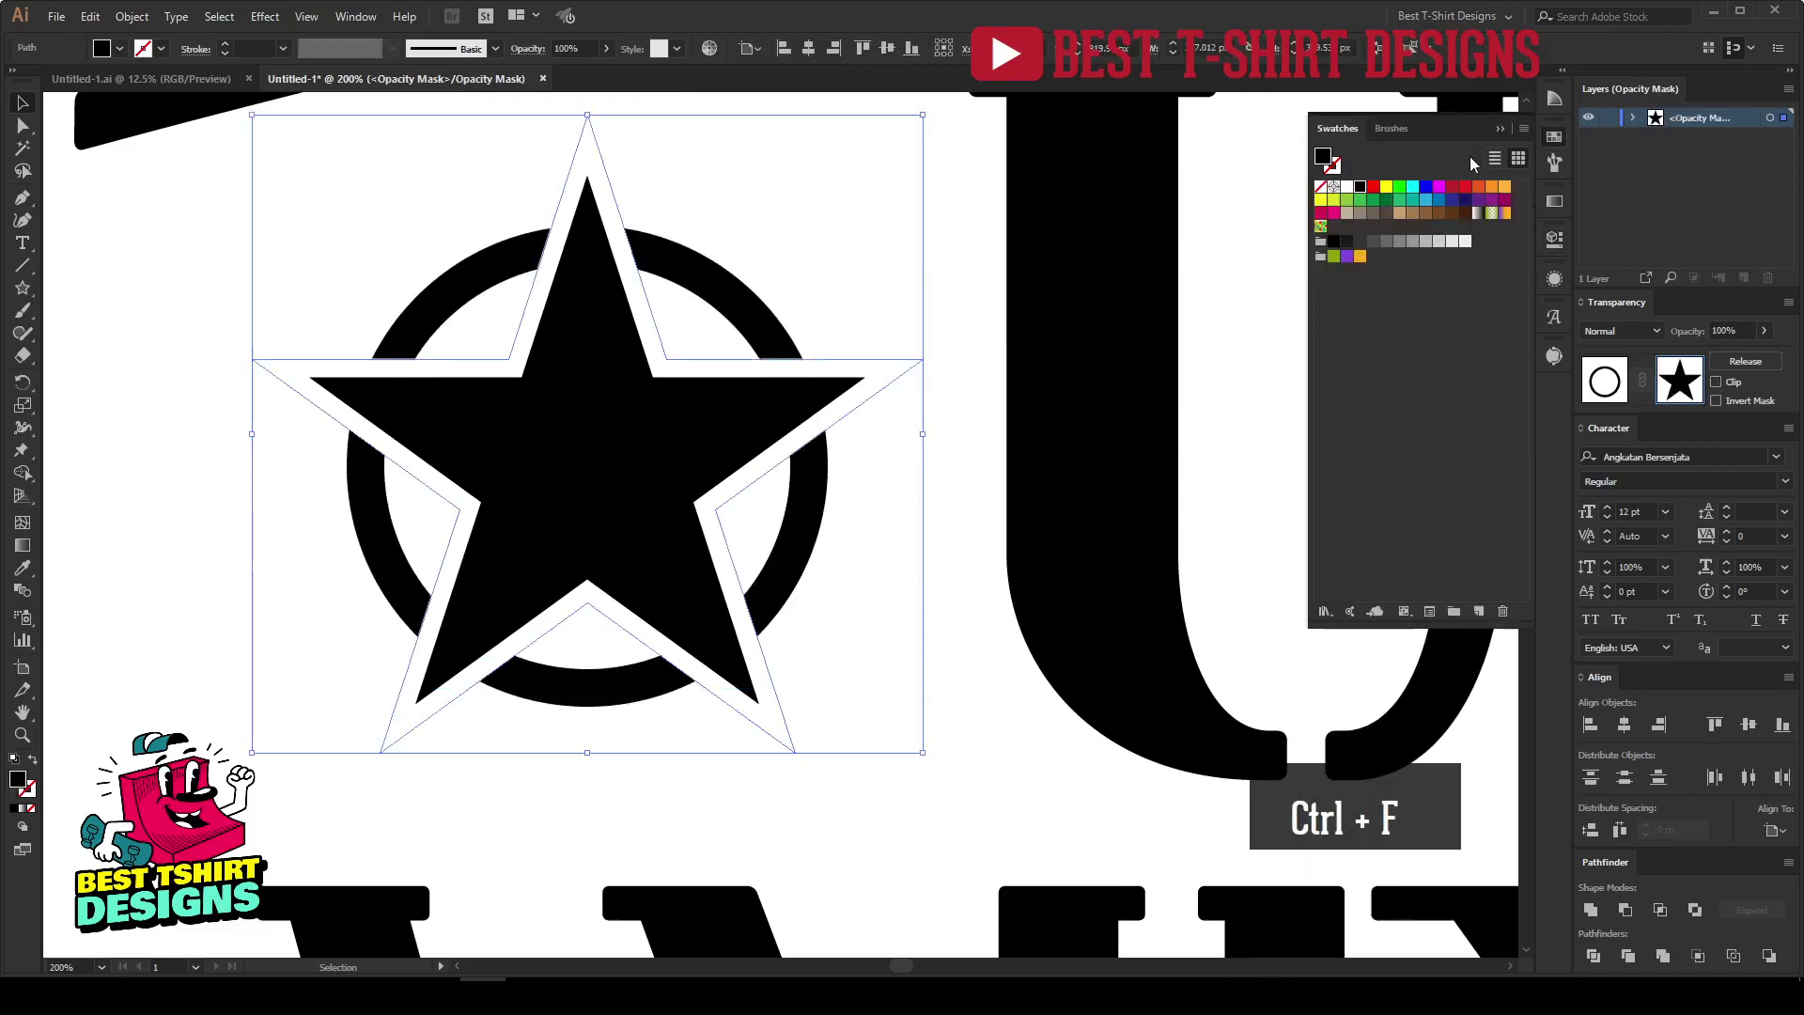
left_click(1554, 140)
left_click(1604, 382)
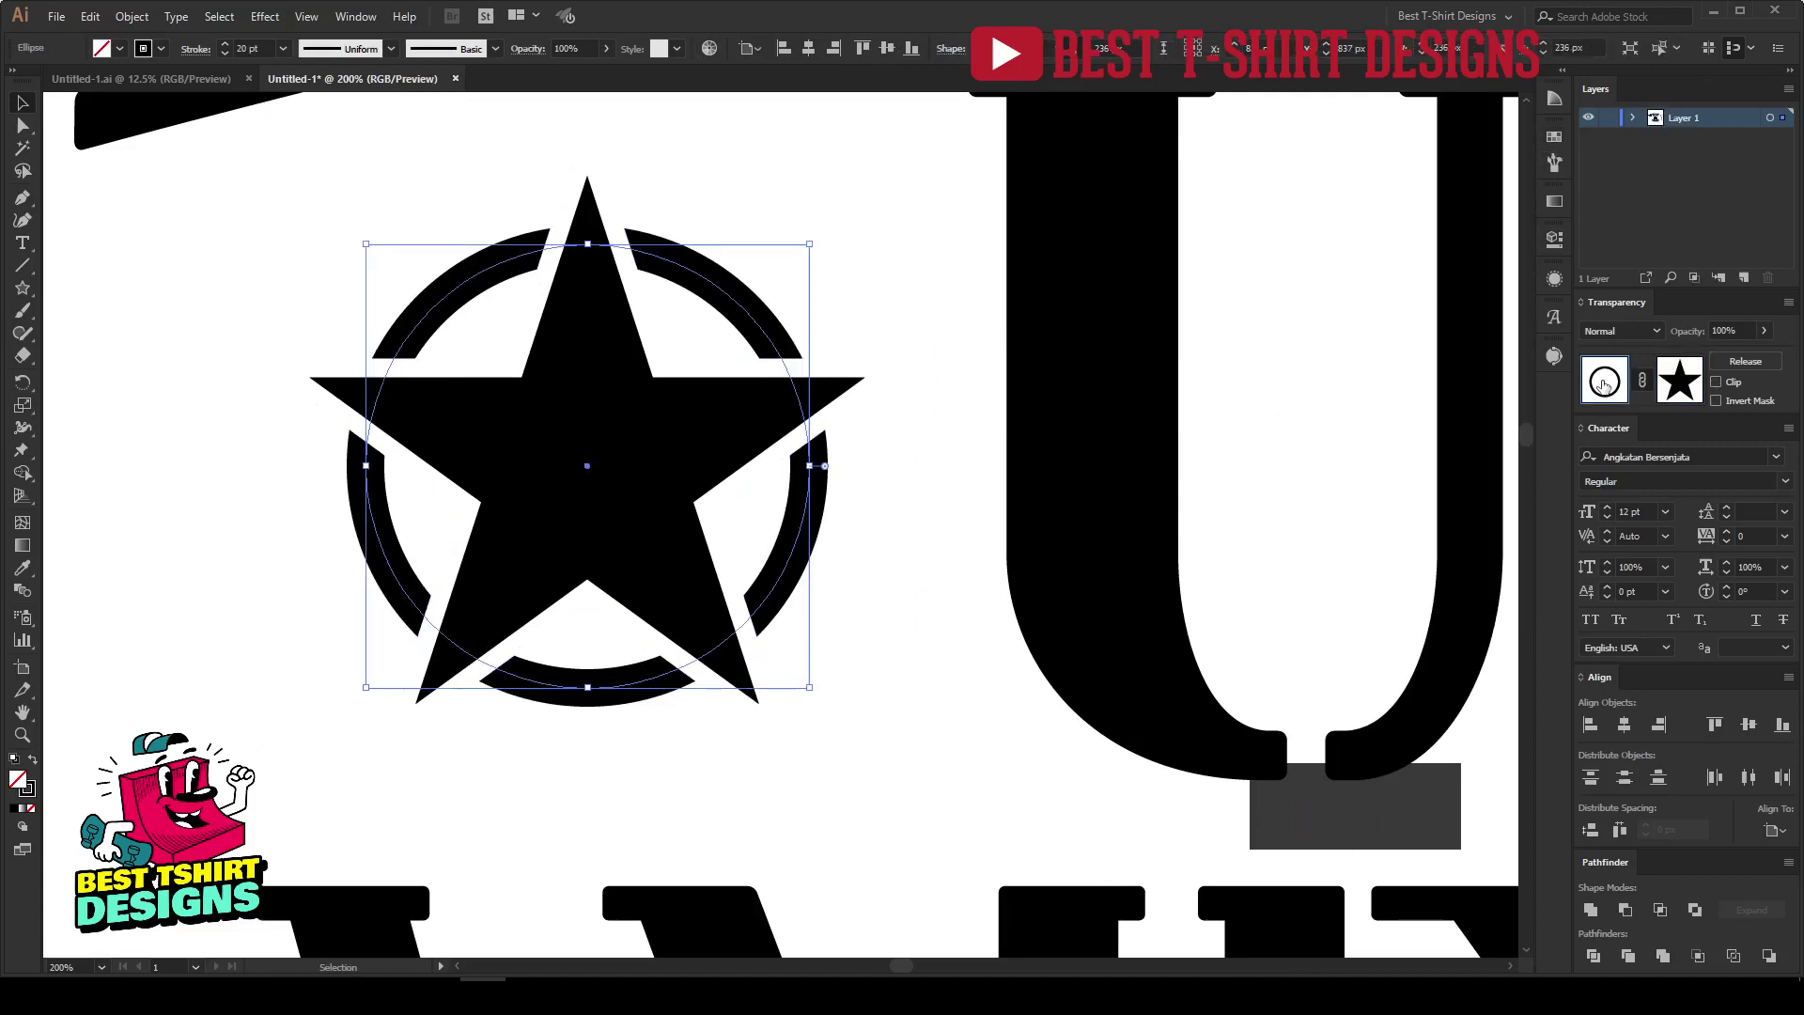
Select the star and the masked circle and group them.
left_click(873, 629)
key("a")
left_click_drag(244, 268, 905, 746)
key("v")
key("ctrl+g")
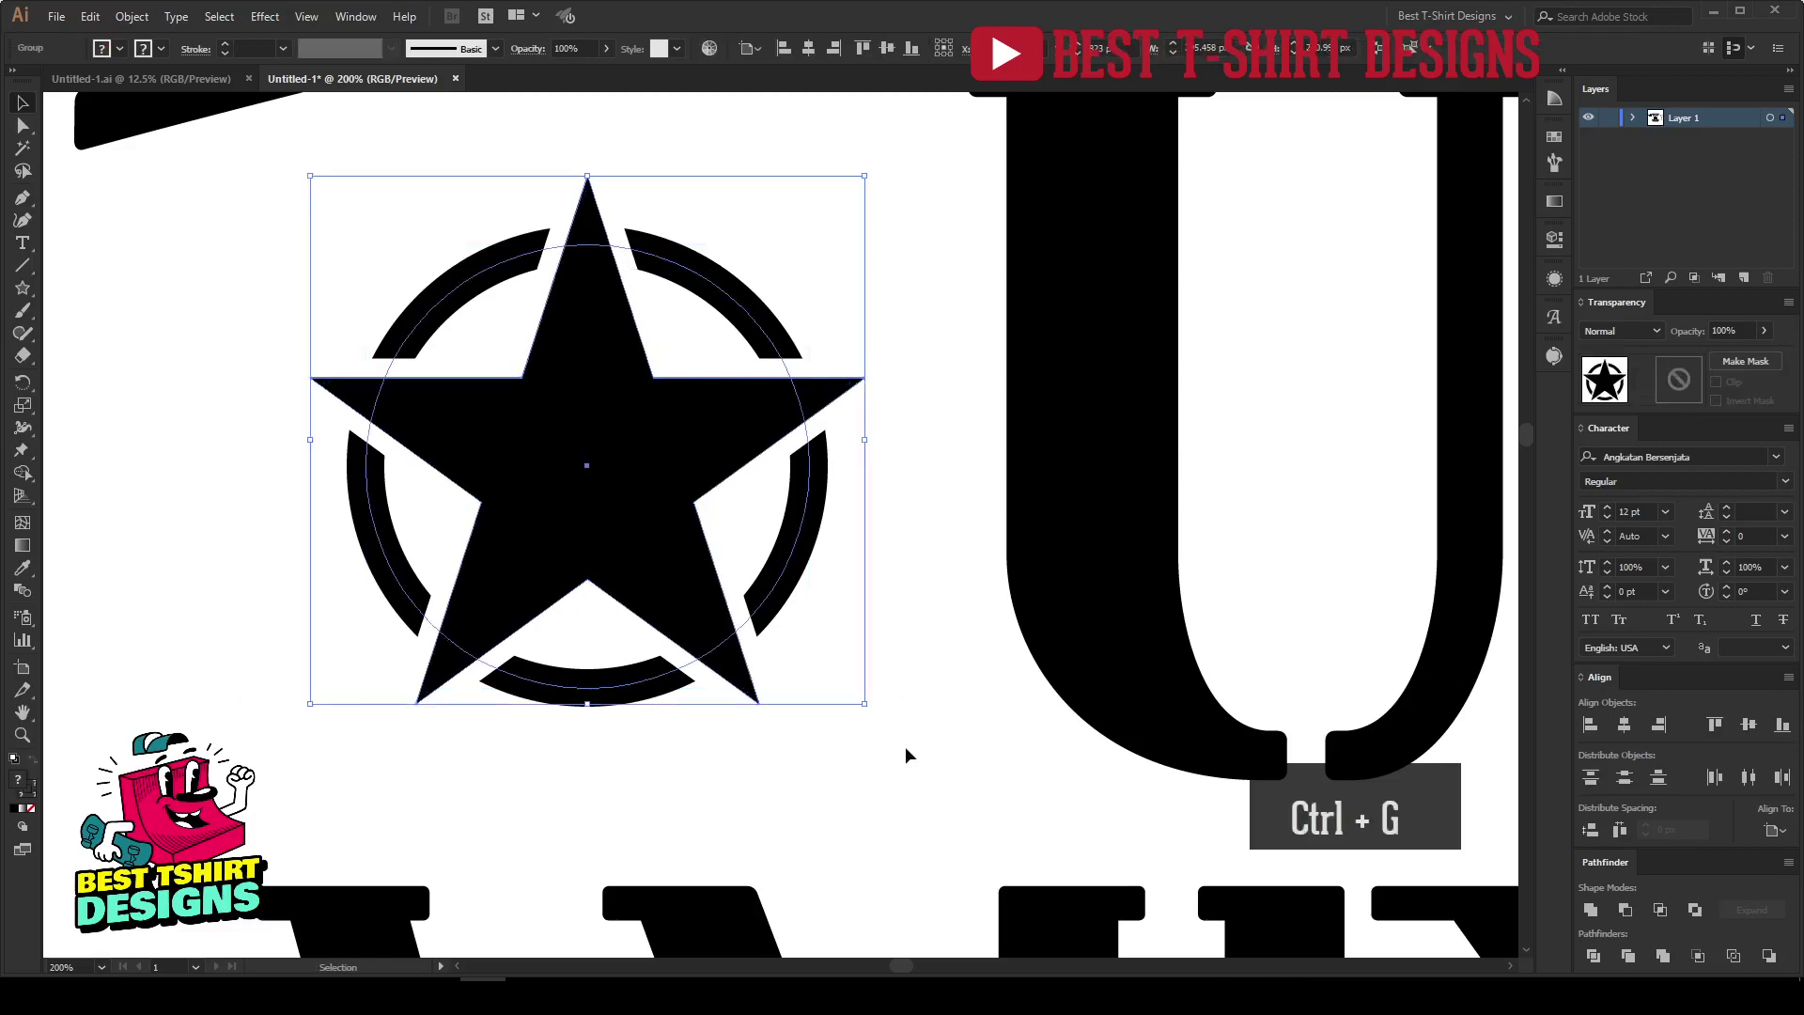
Duplicate the star ornament after U.S ARMY, then centre both ornaments and the text vertically with equal horizontal spacing.
scroll(331, 509, "down", 5, "alt")
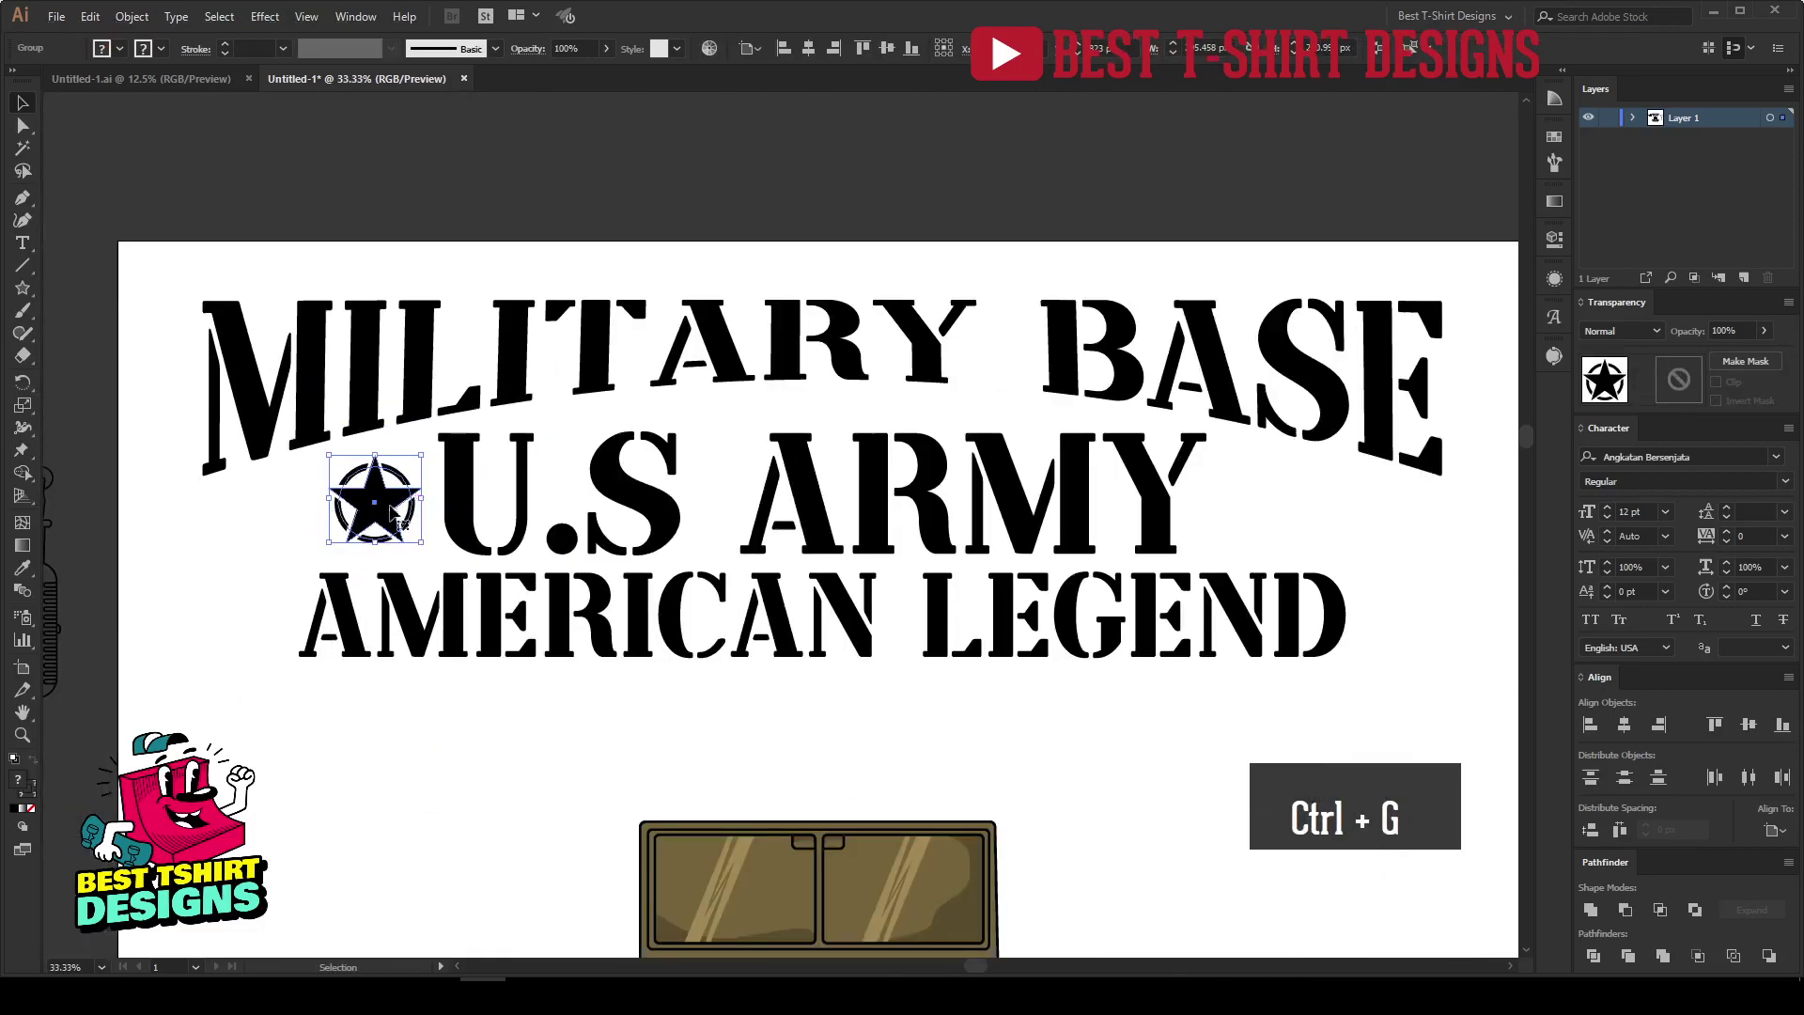
left_click_drag(379, 510, 1300, 507, "alt")
left_click(818, 498, "shift")
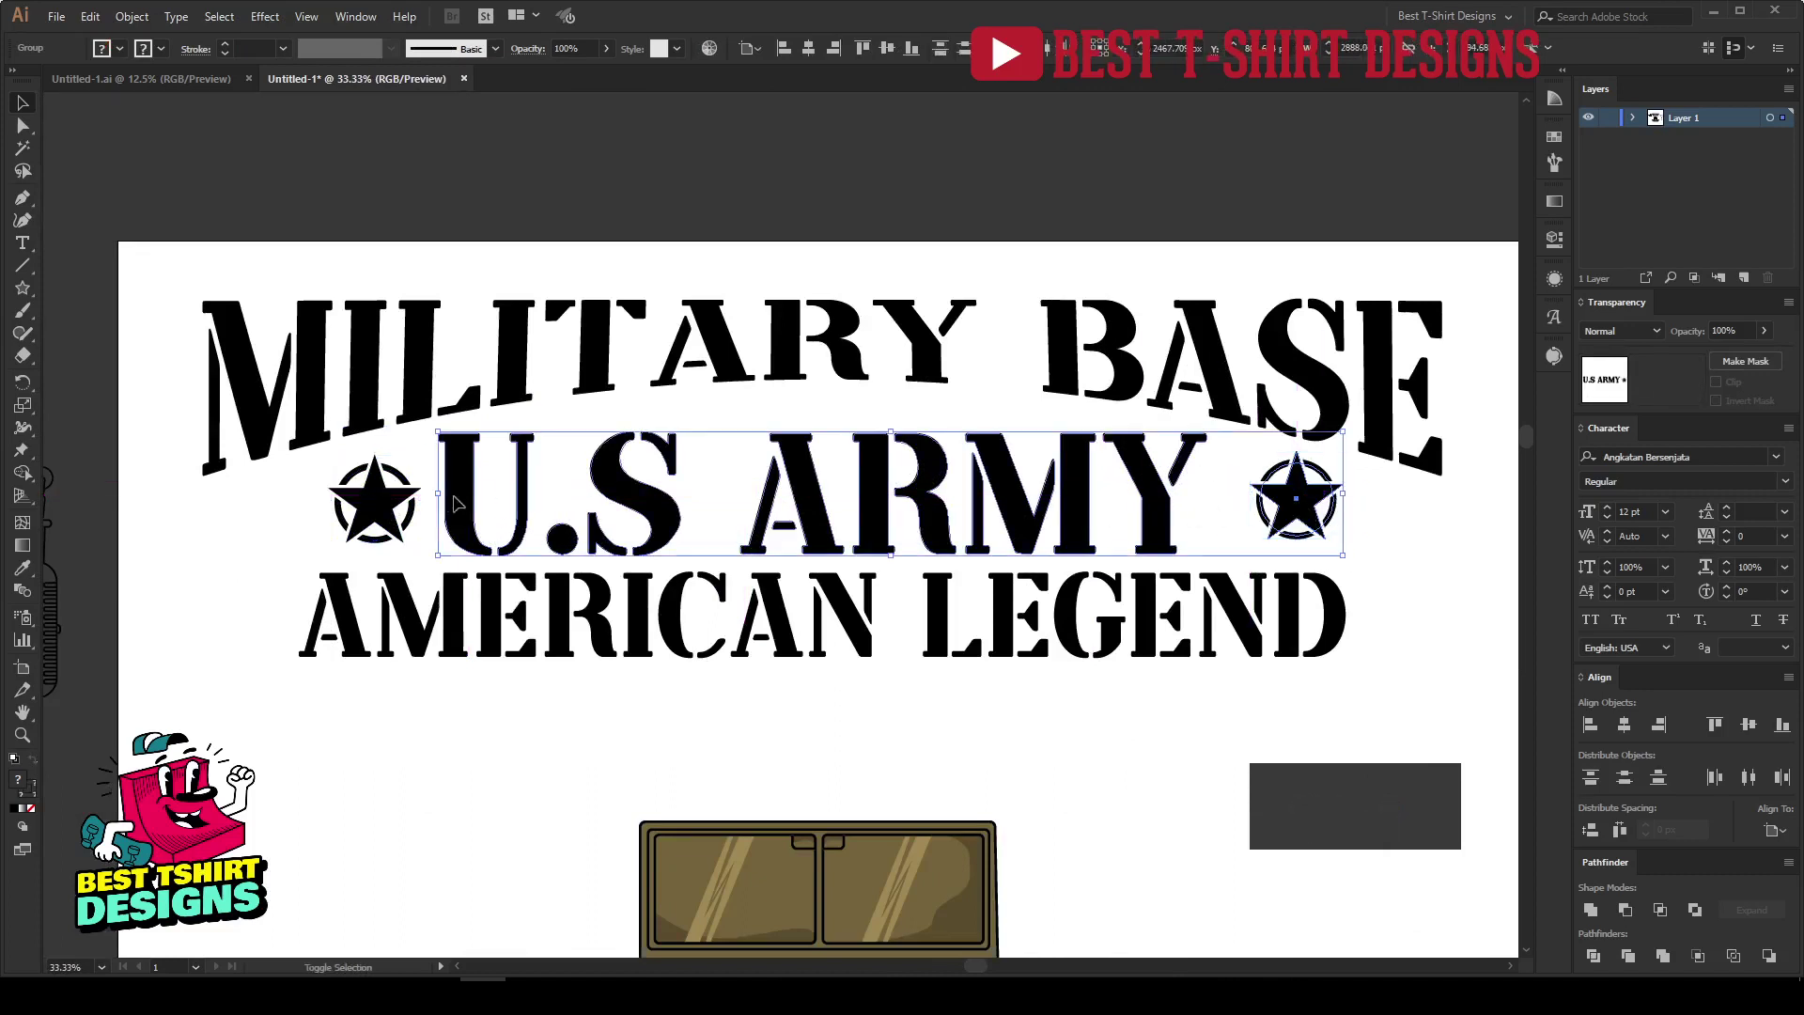
left_click(374, 505, "shift")
left_click(748, 48)
left_click(789, 68)
left_click(890, 50)
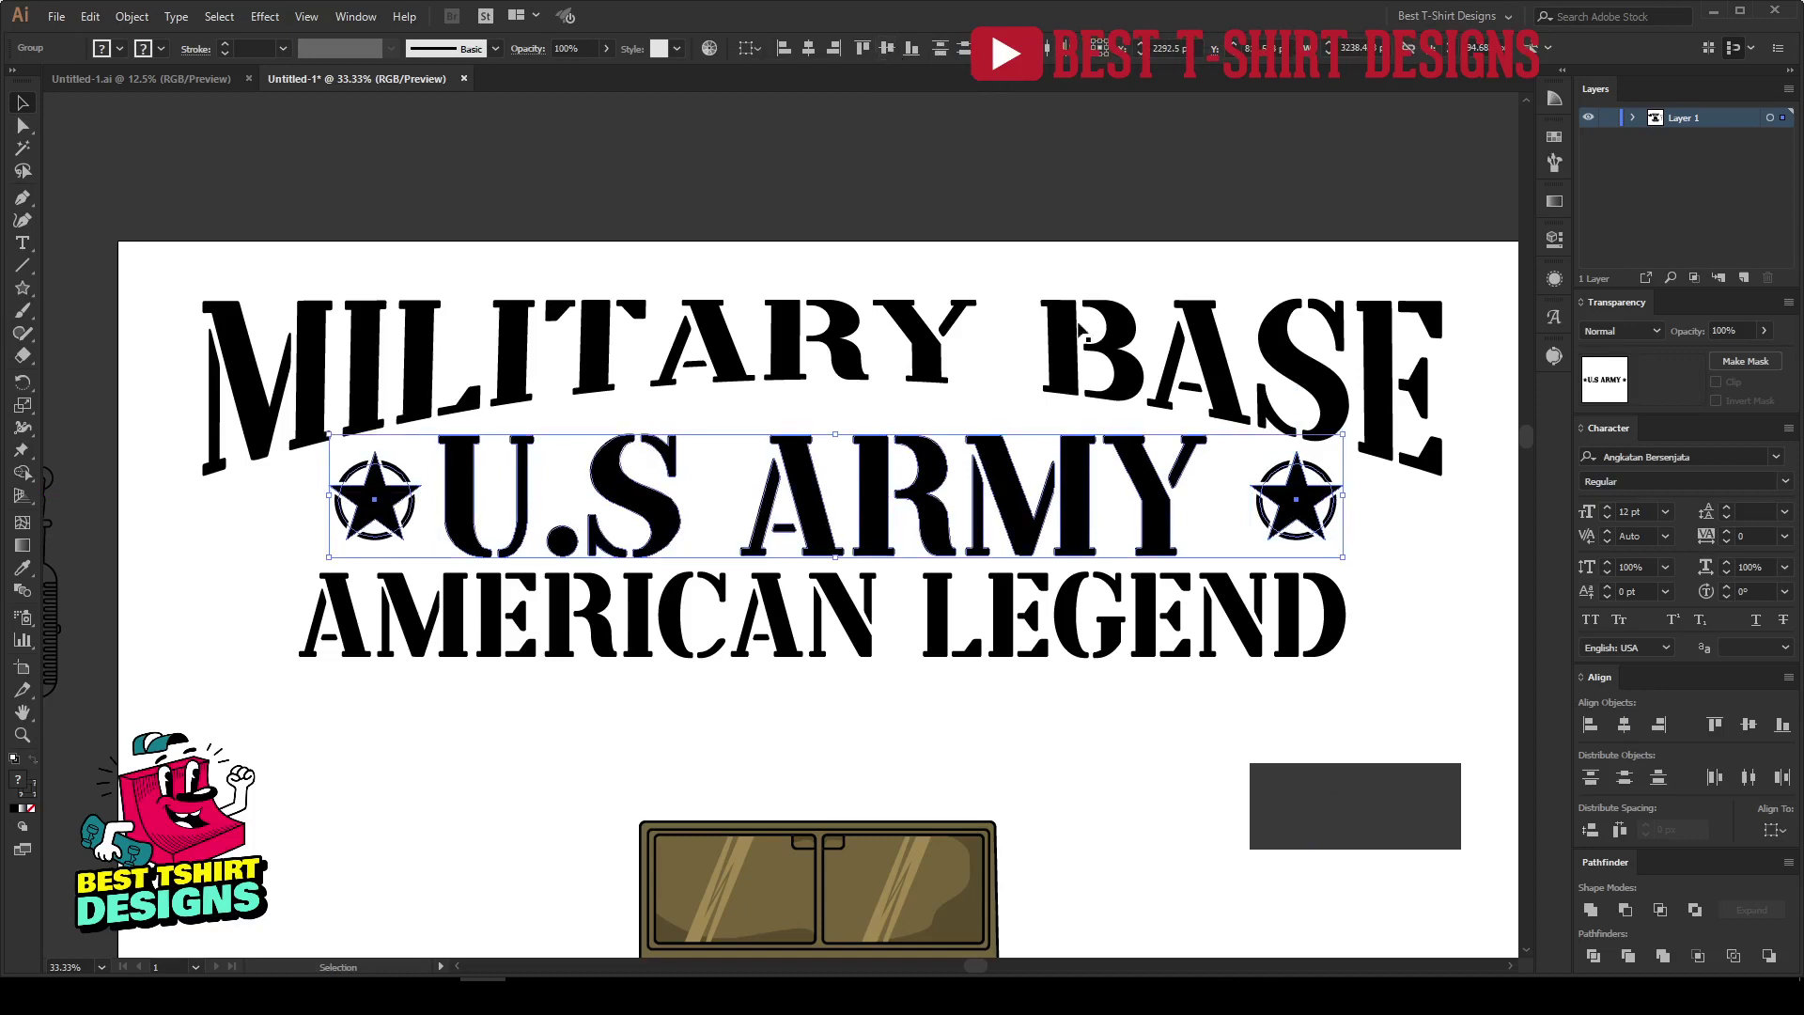
left_click(1620, 830)
Place a spare copy of the ornament beside the jeep's windshield and group U.S ARMY with its two flanking ornaments.
scroll(712, 688, "down", 1)
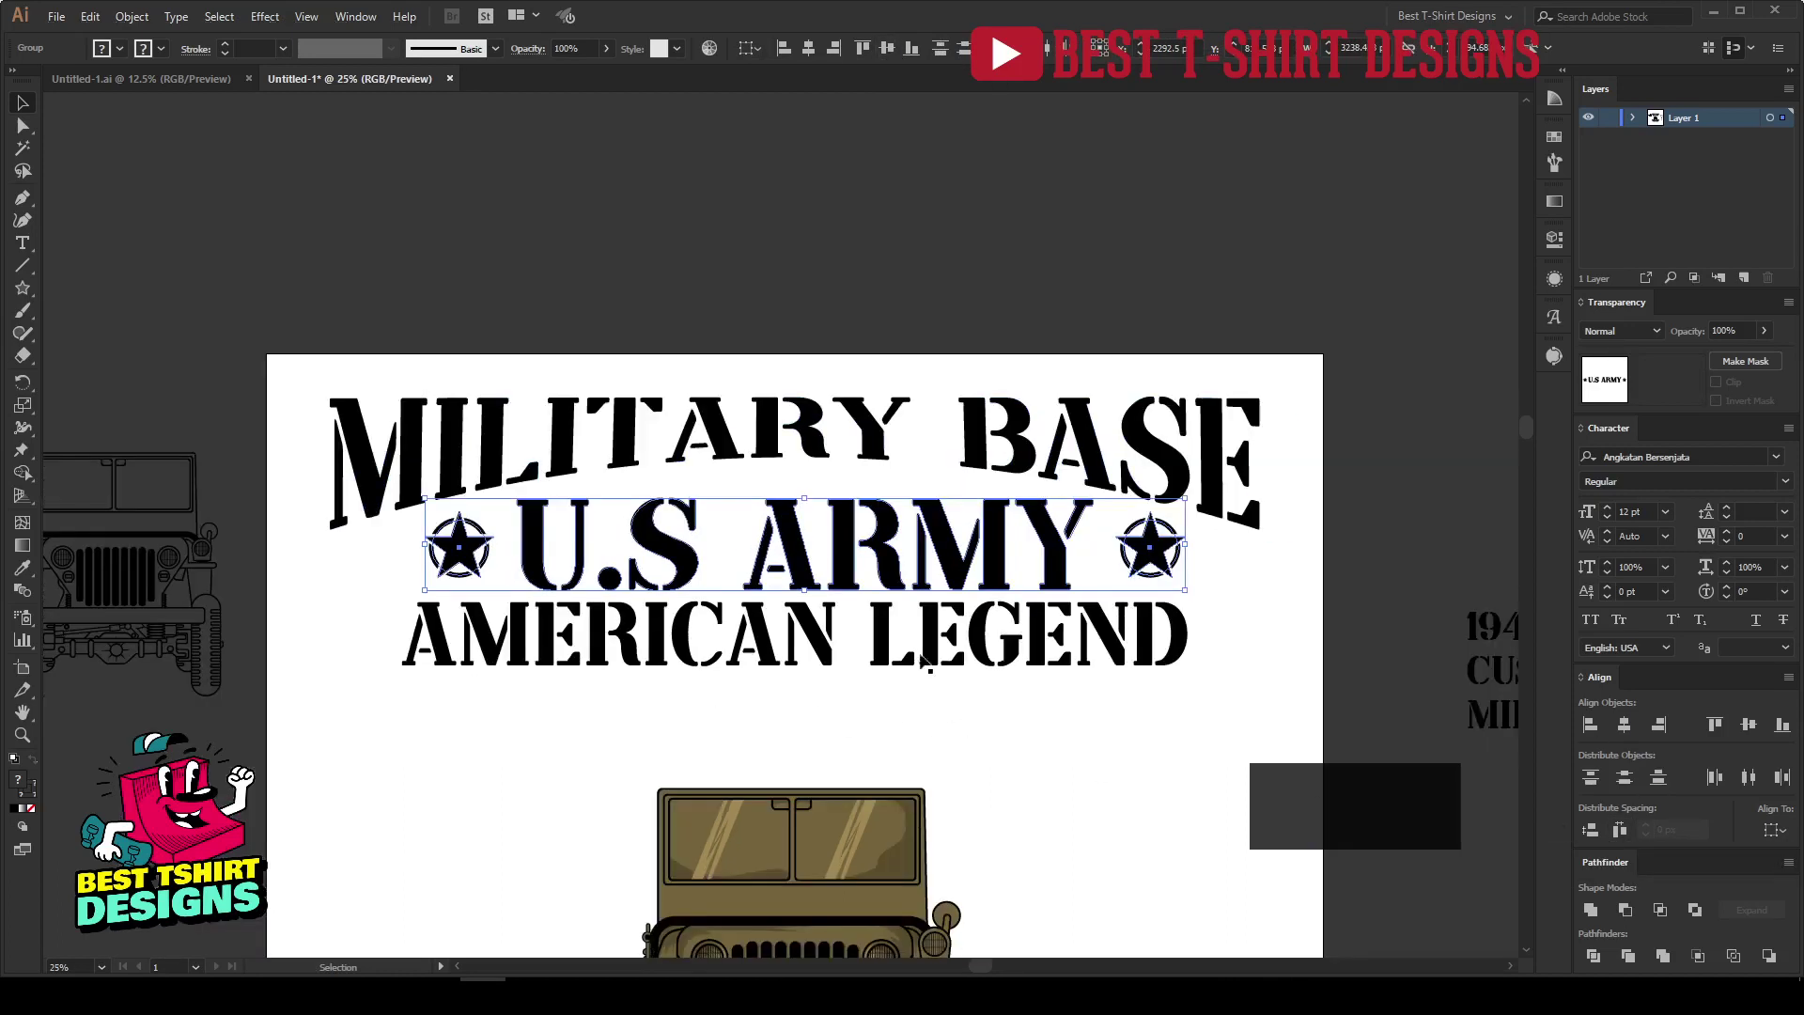
left_click_drag(1154, 550, 1158, 838)
left_click(1155, 552)
left_click(864, 545, "shift")
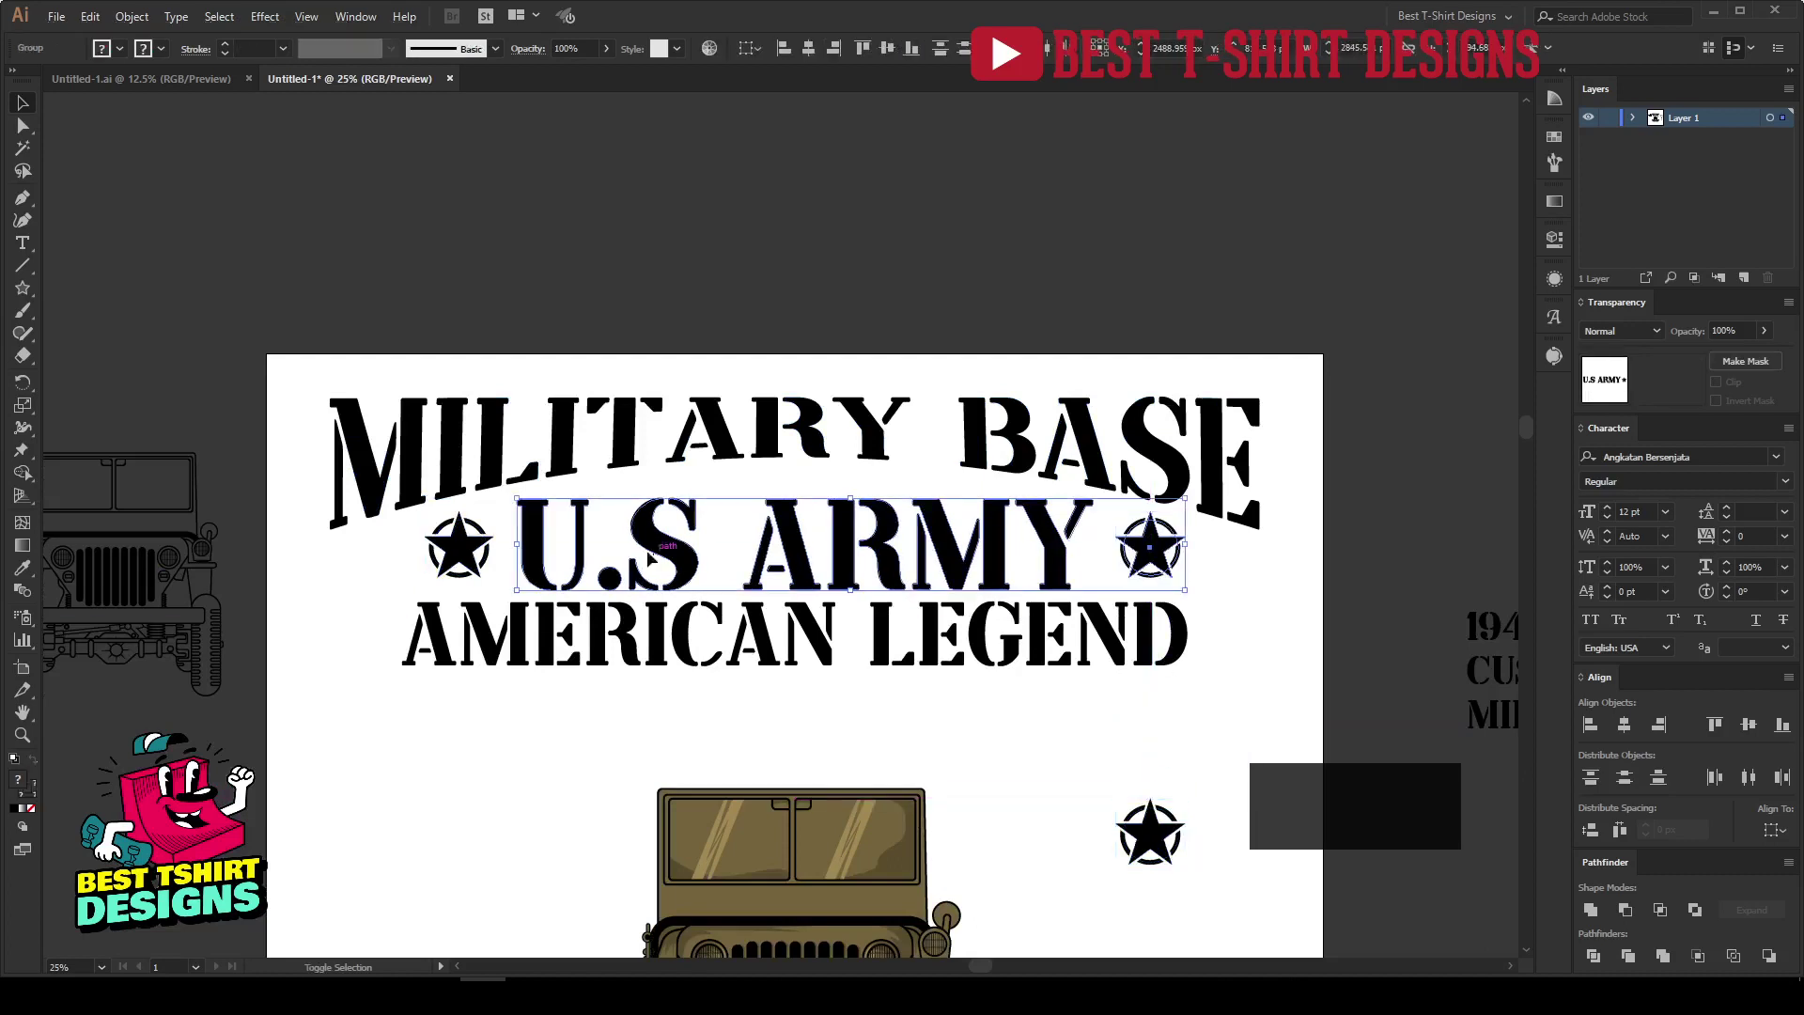
left_click(467, 555, "shift")
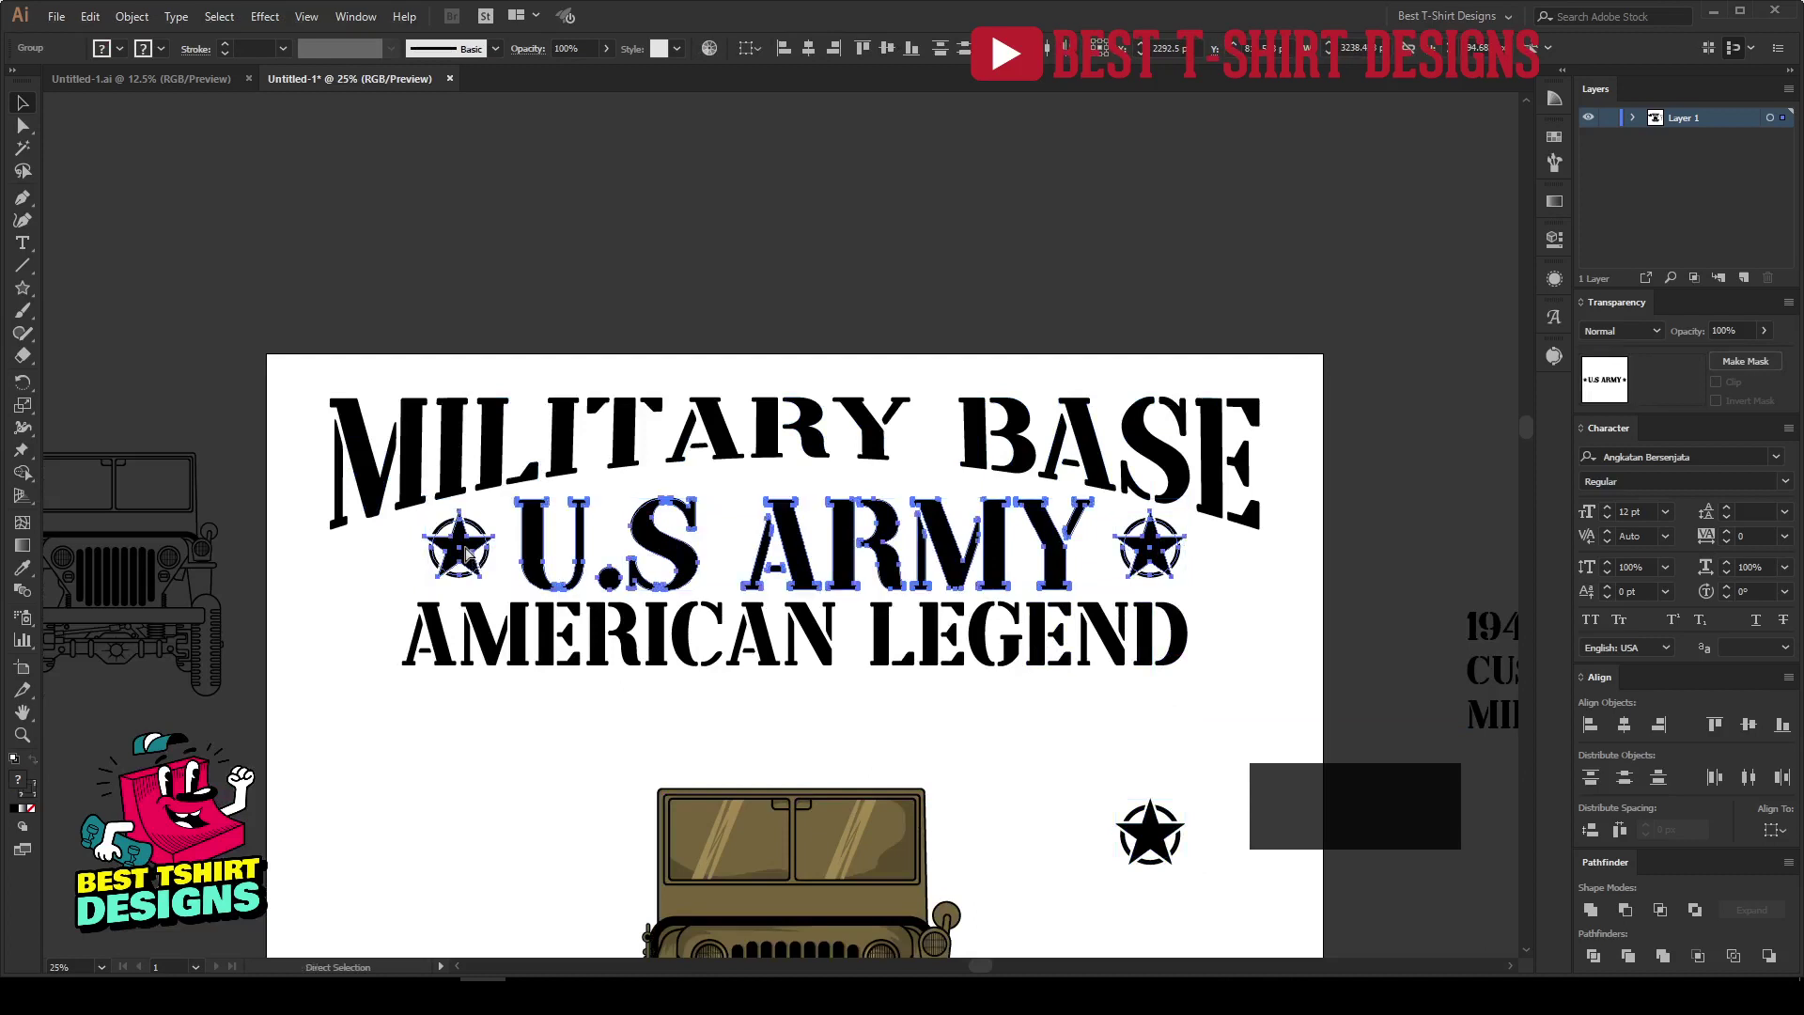
key("ctrl+g")
Centre MILITARY BASE, the U.S ARMY group and AMERICAN LEGEND horizontally on the artboard.
left_click_drag(612, 336, 990, 691)
left_click(747, 47)
left_click(794, 111)
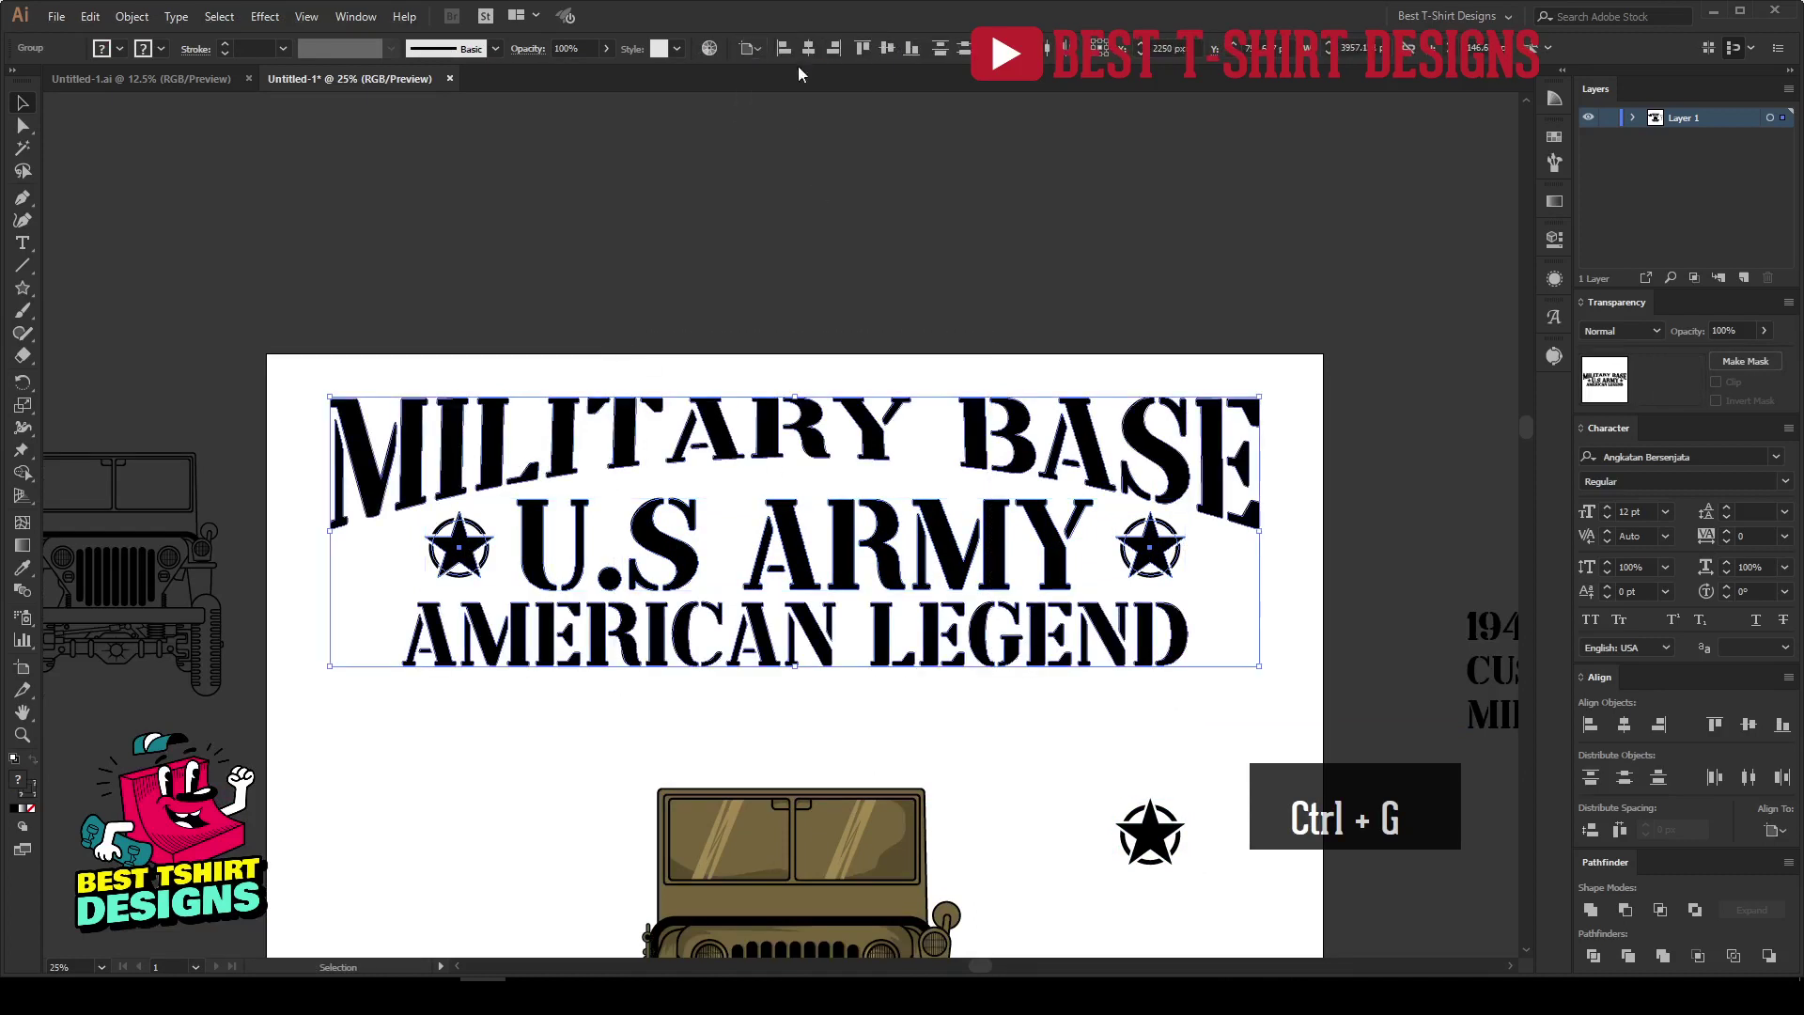
left_click(809, 49)
left_click(877, 201)
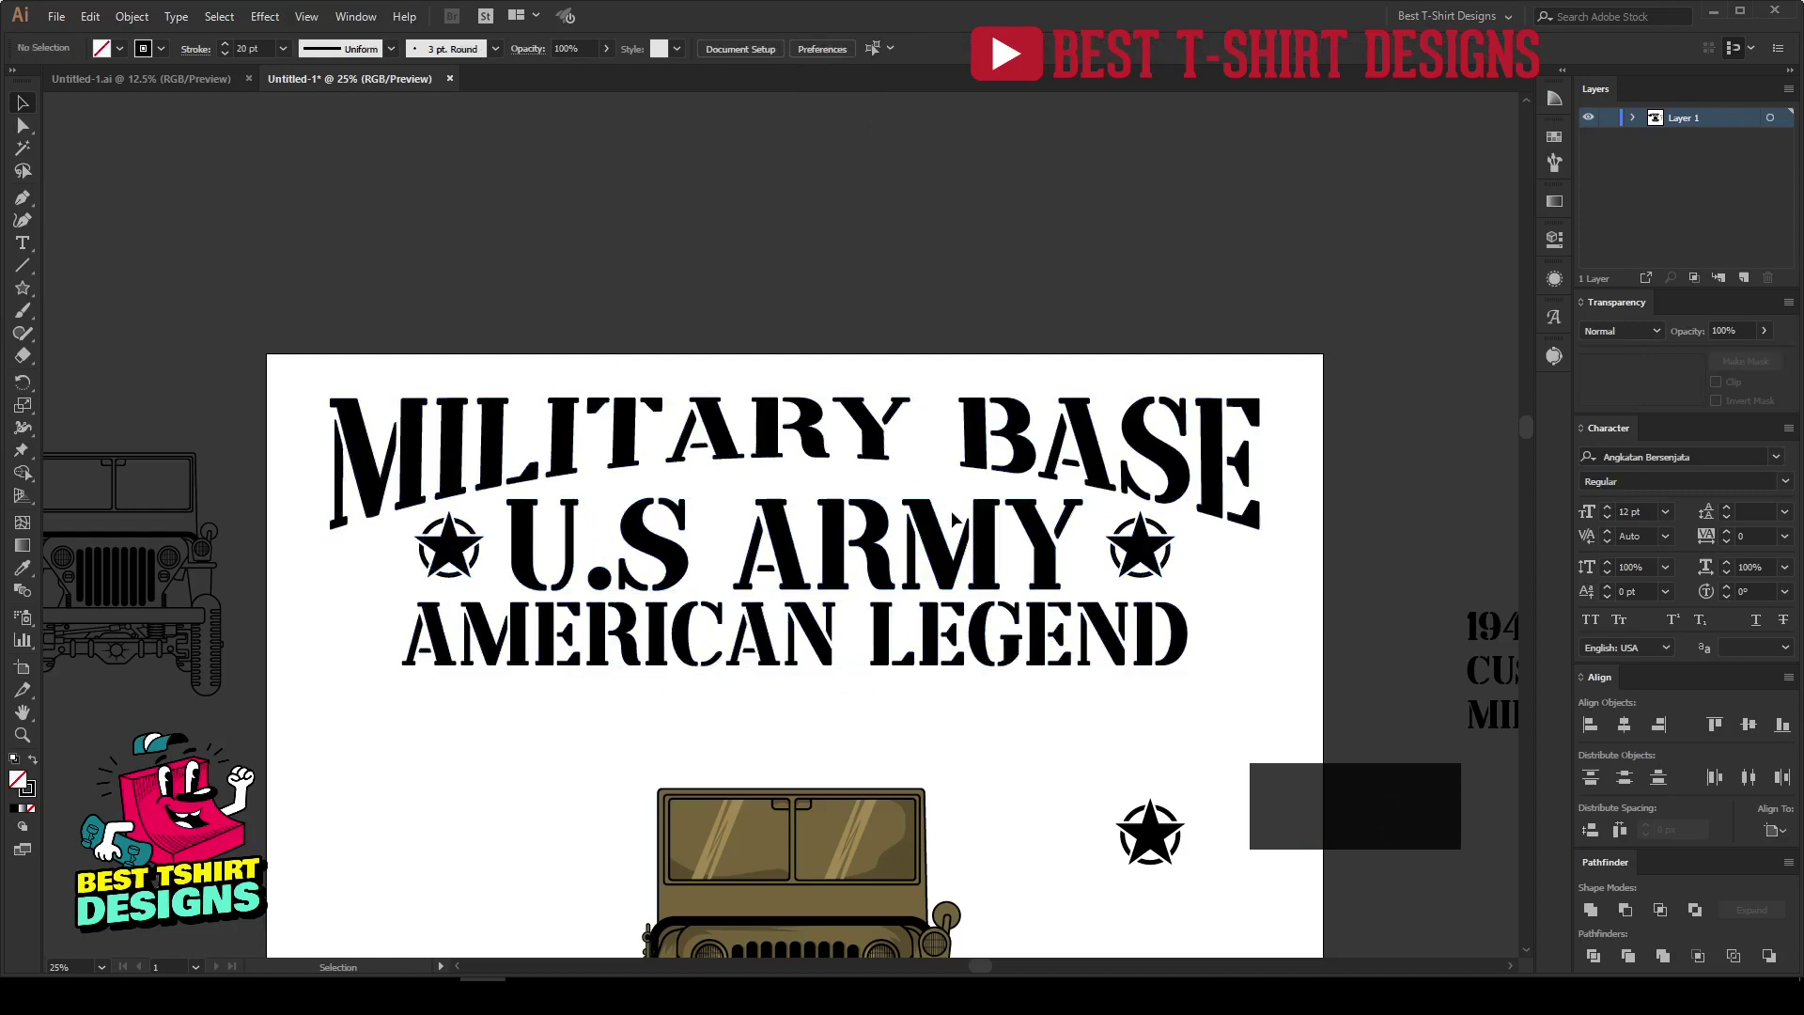
Draw a horizontal 20 pt black line about 708 px long between MILITARY BASE and U.S ARMY and stack two evenly spaced copies below it.
scroll(831, 588, "down", 2)
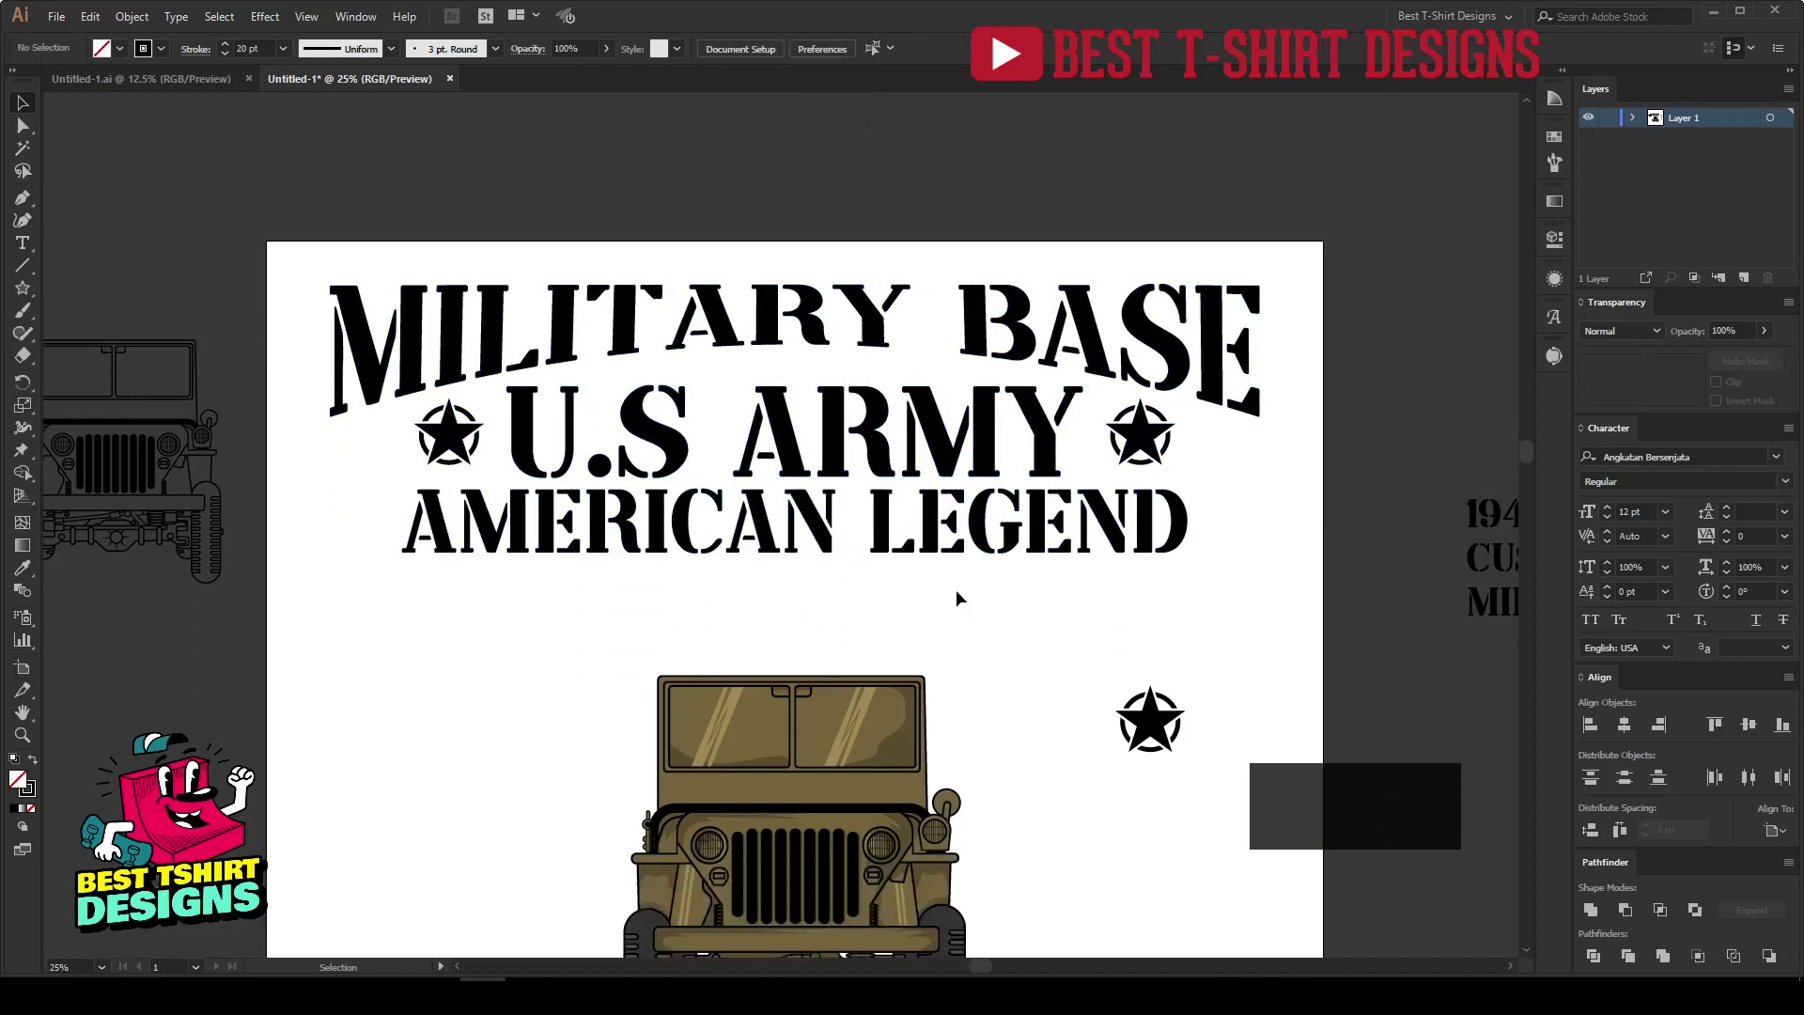
scroll(808, 348, "up", 2)
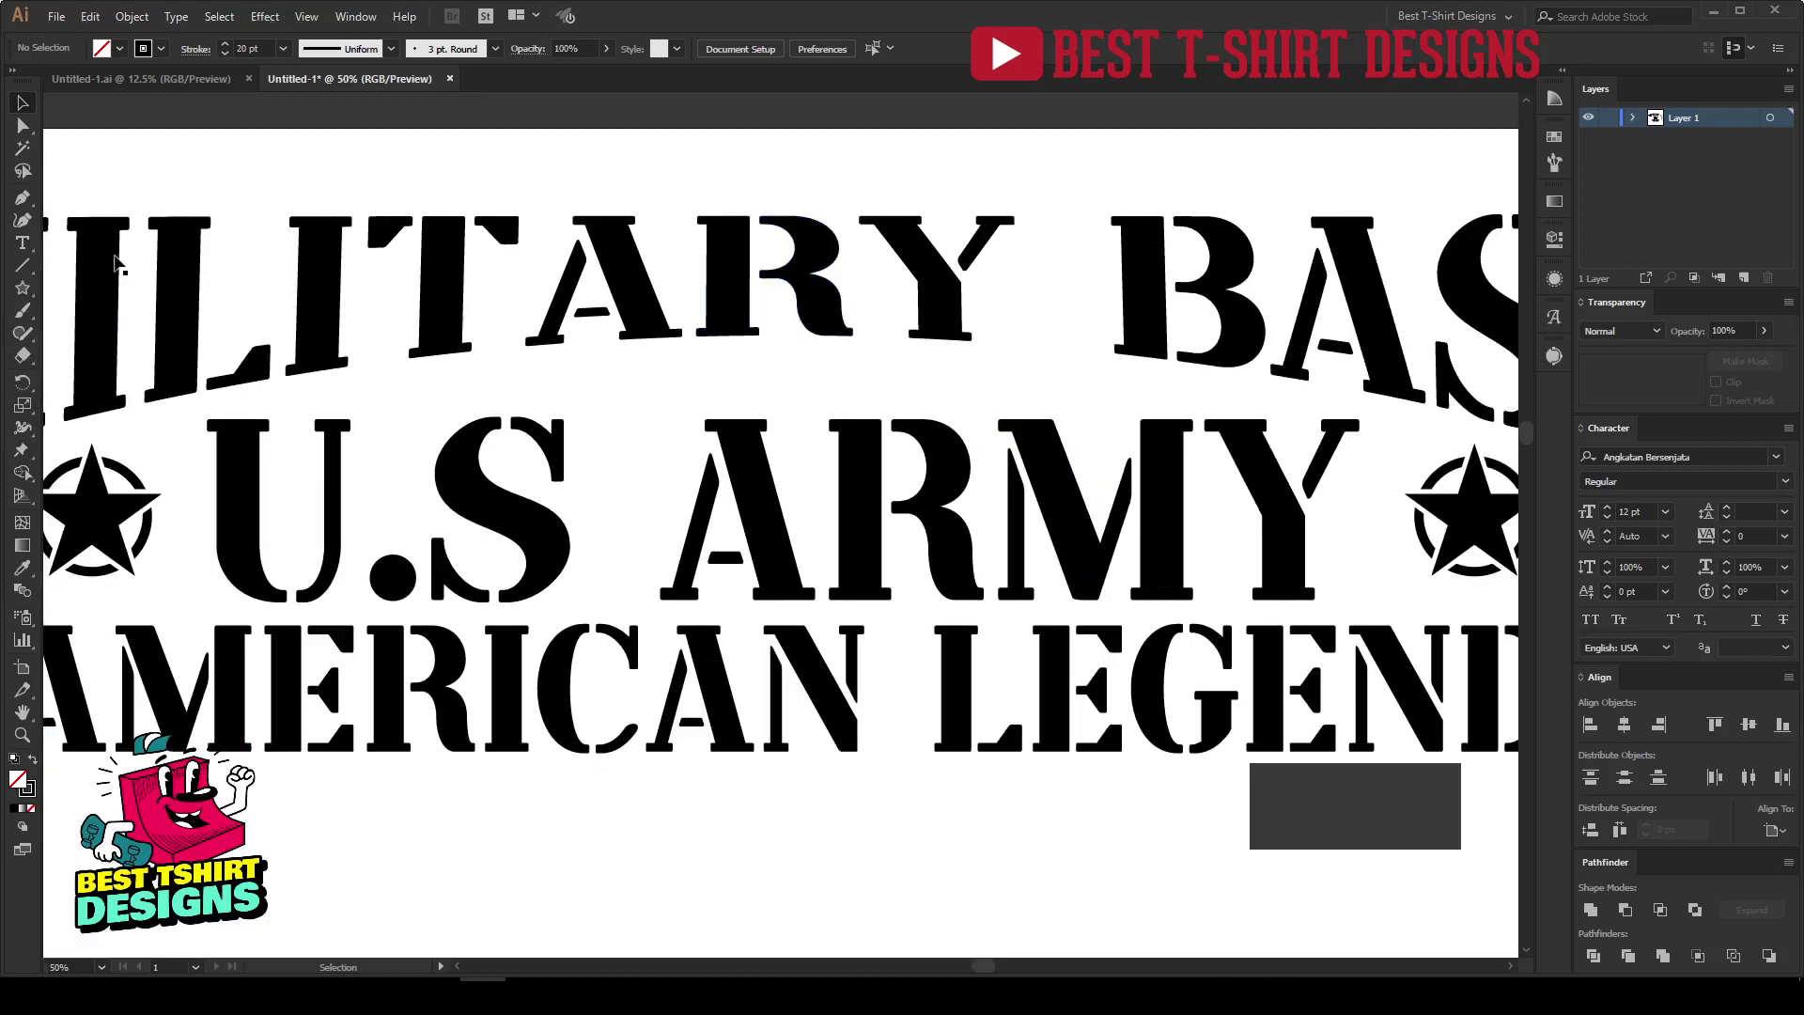
left_click(21, 201)
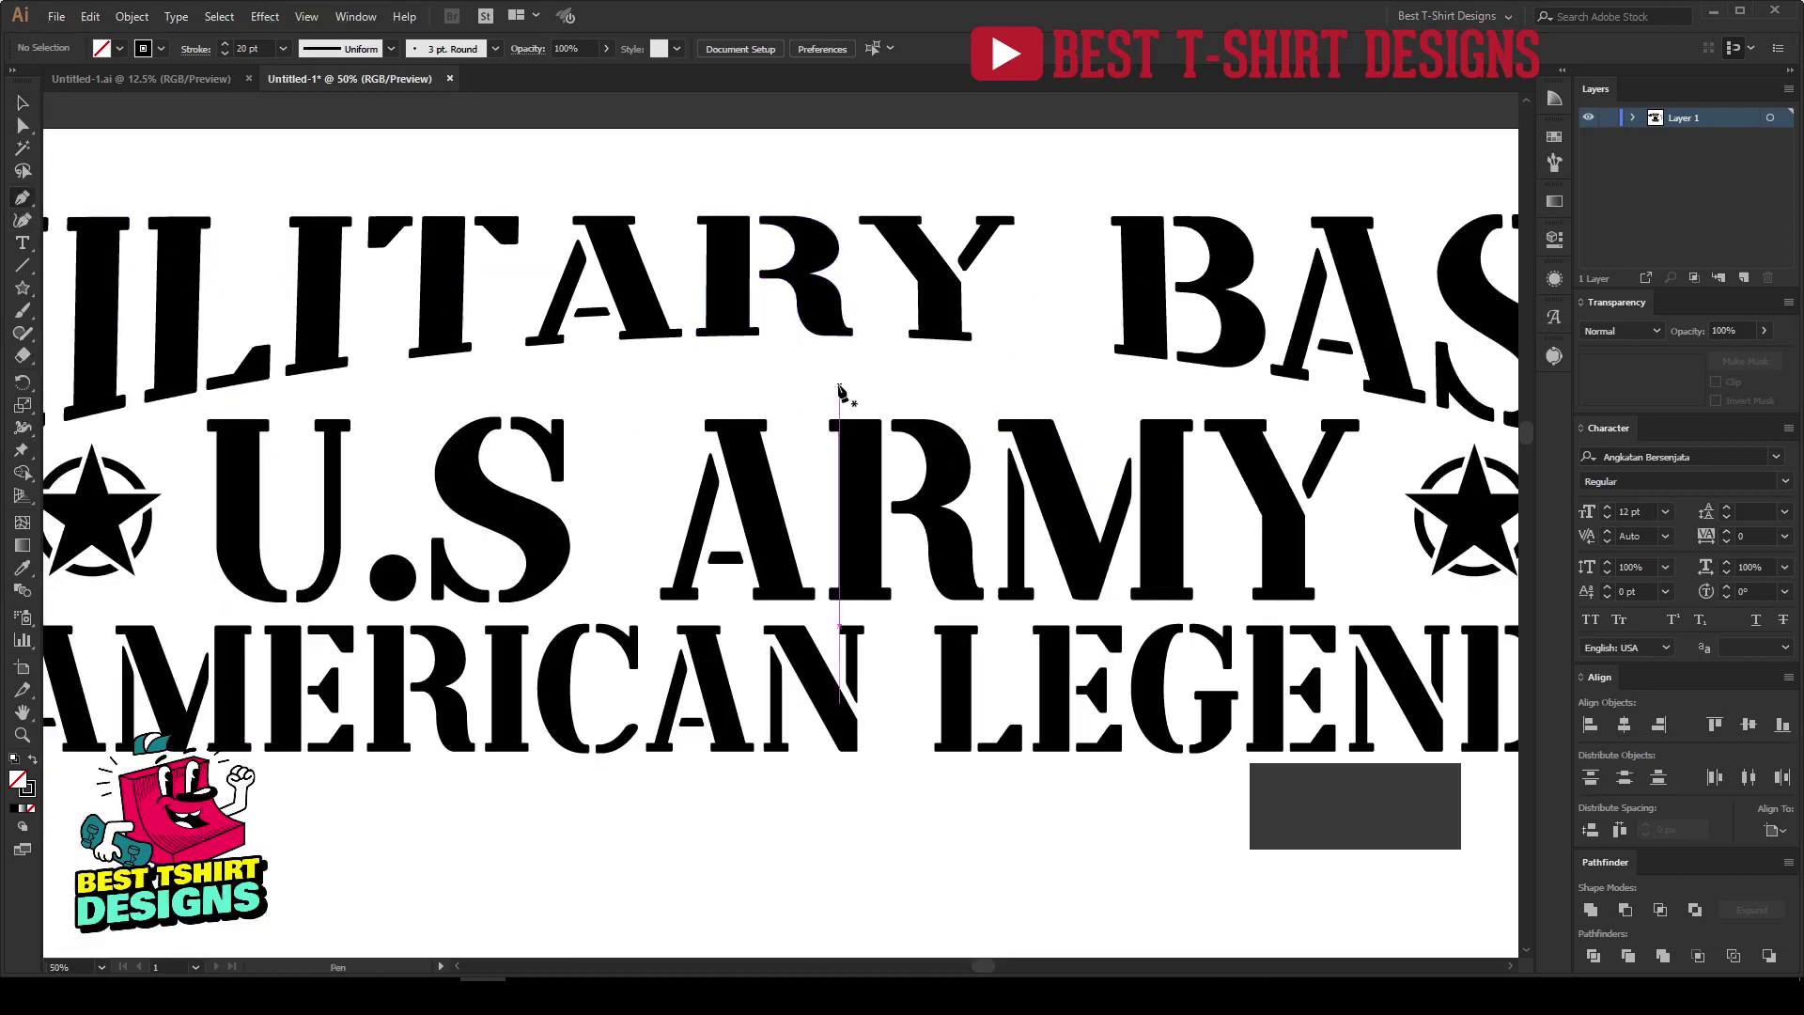
left_click(596, 365)
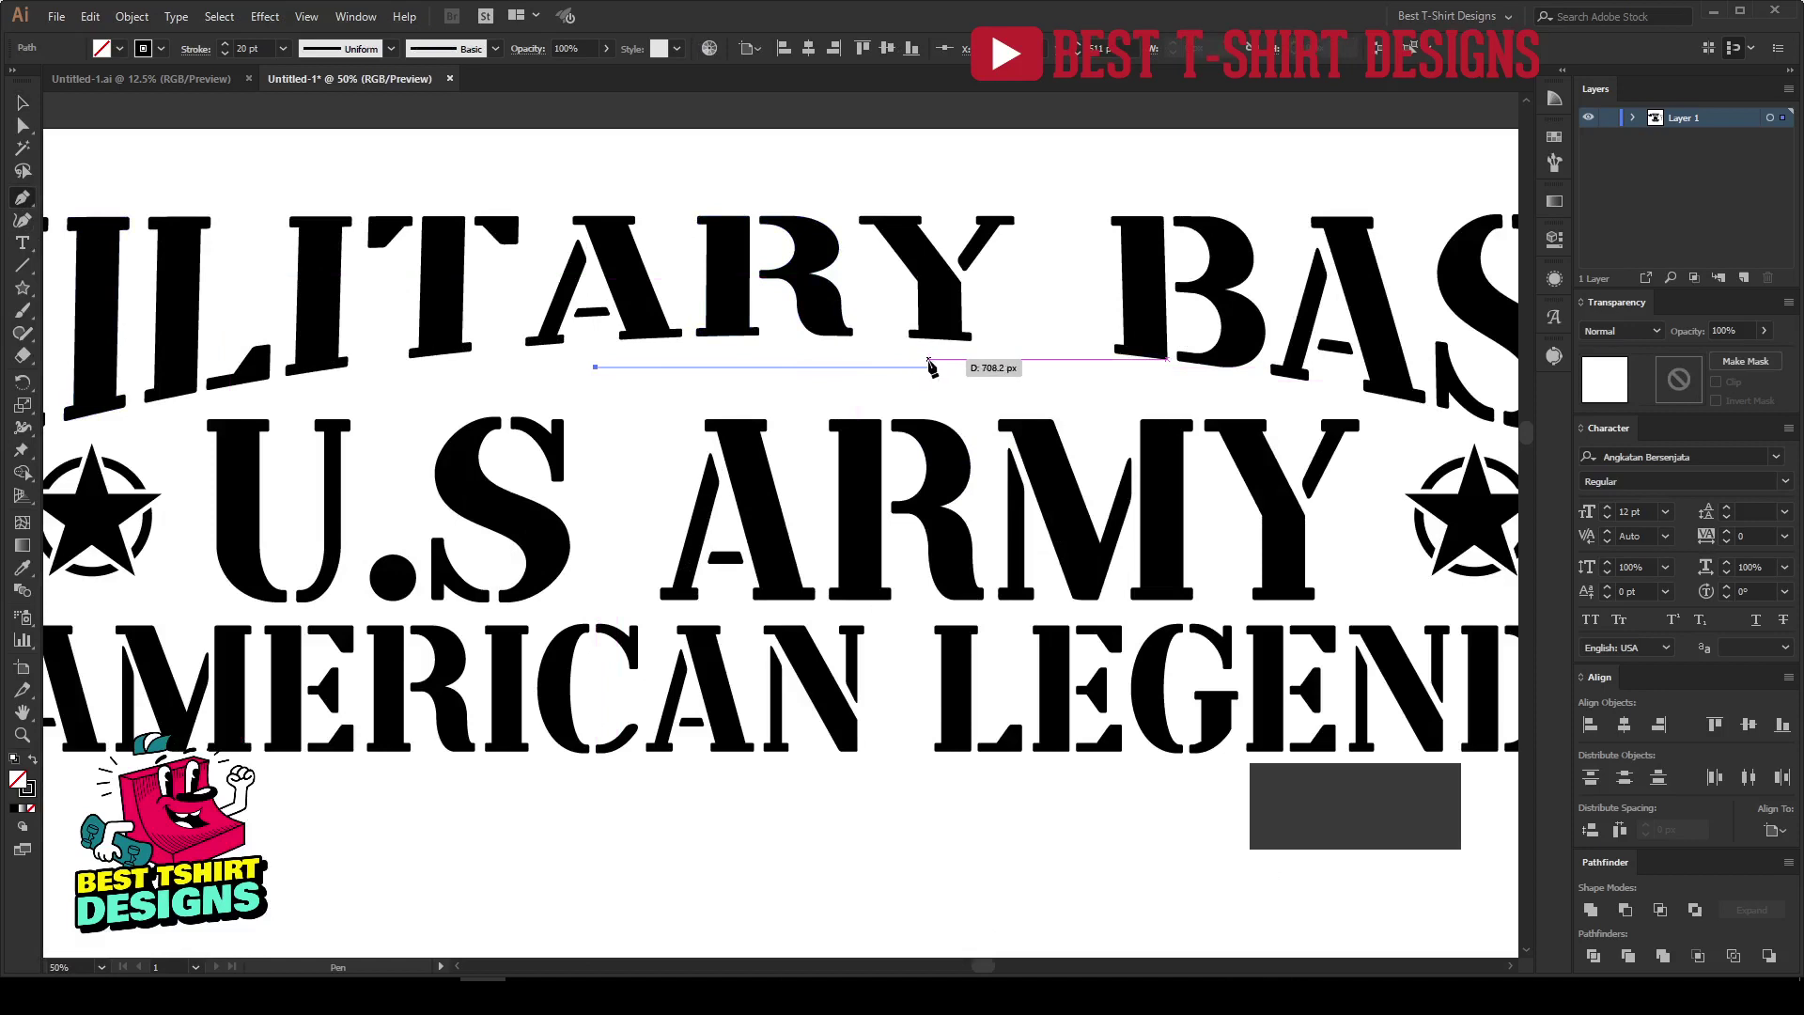
left_click(929, 366)
key("v")
left_click_drag(848, 374, 848, 388)
key("ctrl+d")
key("ctrl+d")
left_click(947, 393)
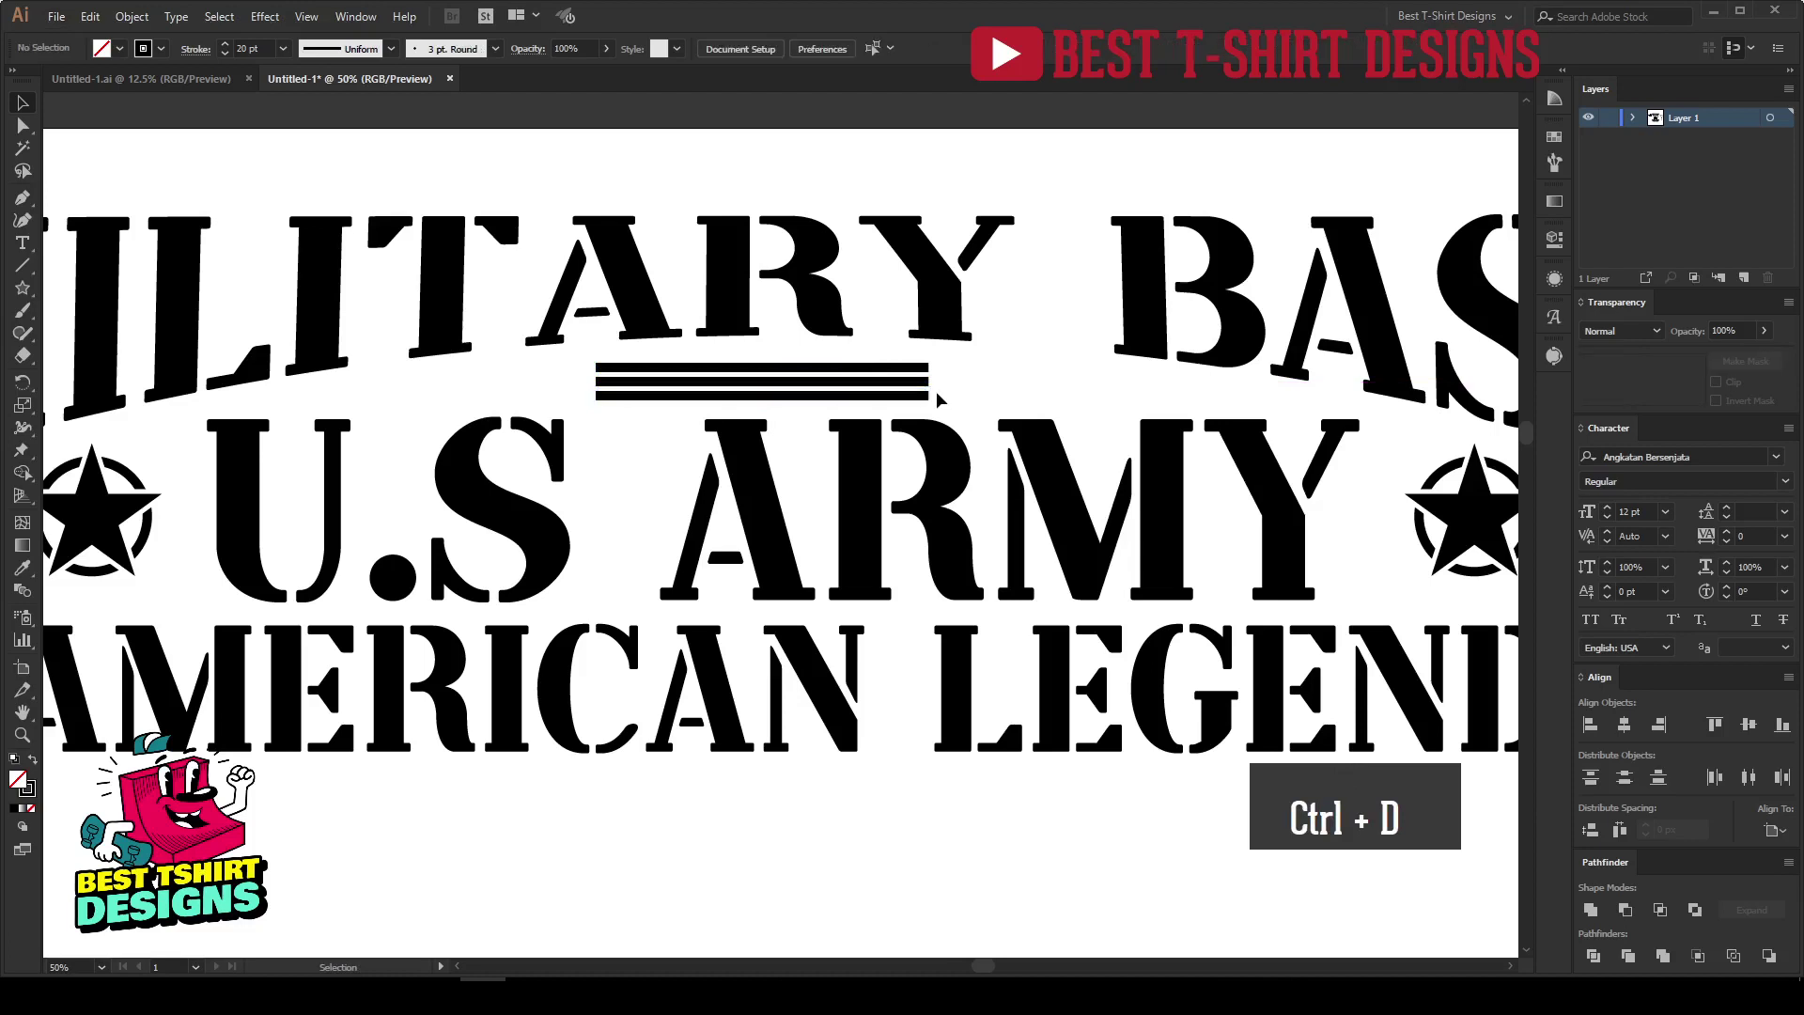
Lengthen the bottom line to about 948 px and extend the middle line's end halfway, making a stepped stack.
key("a")
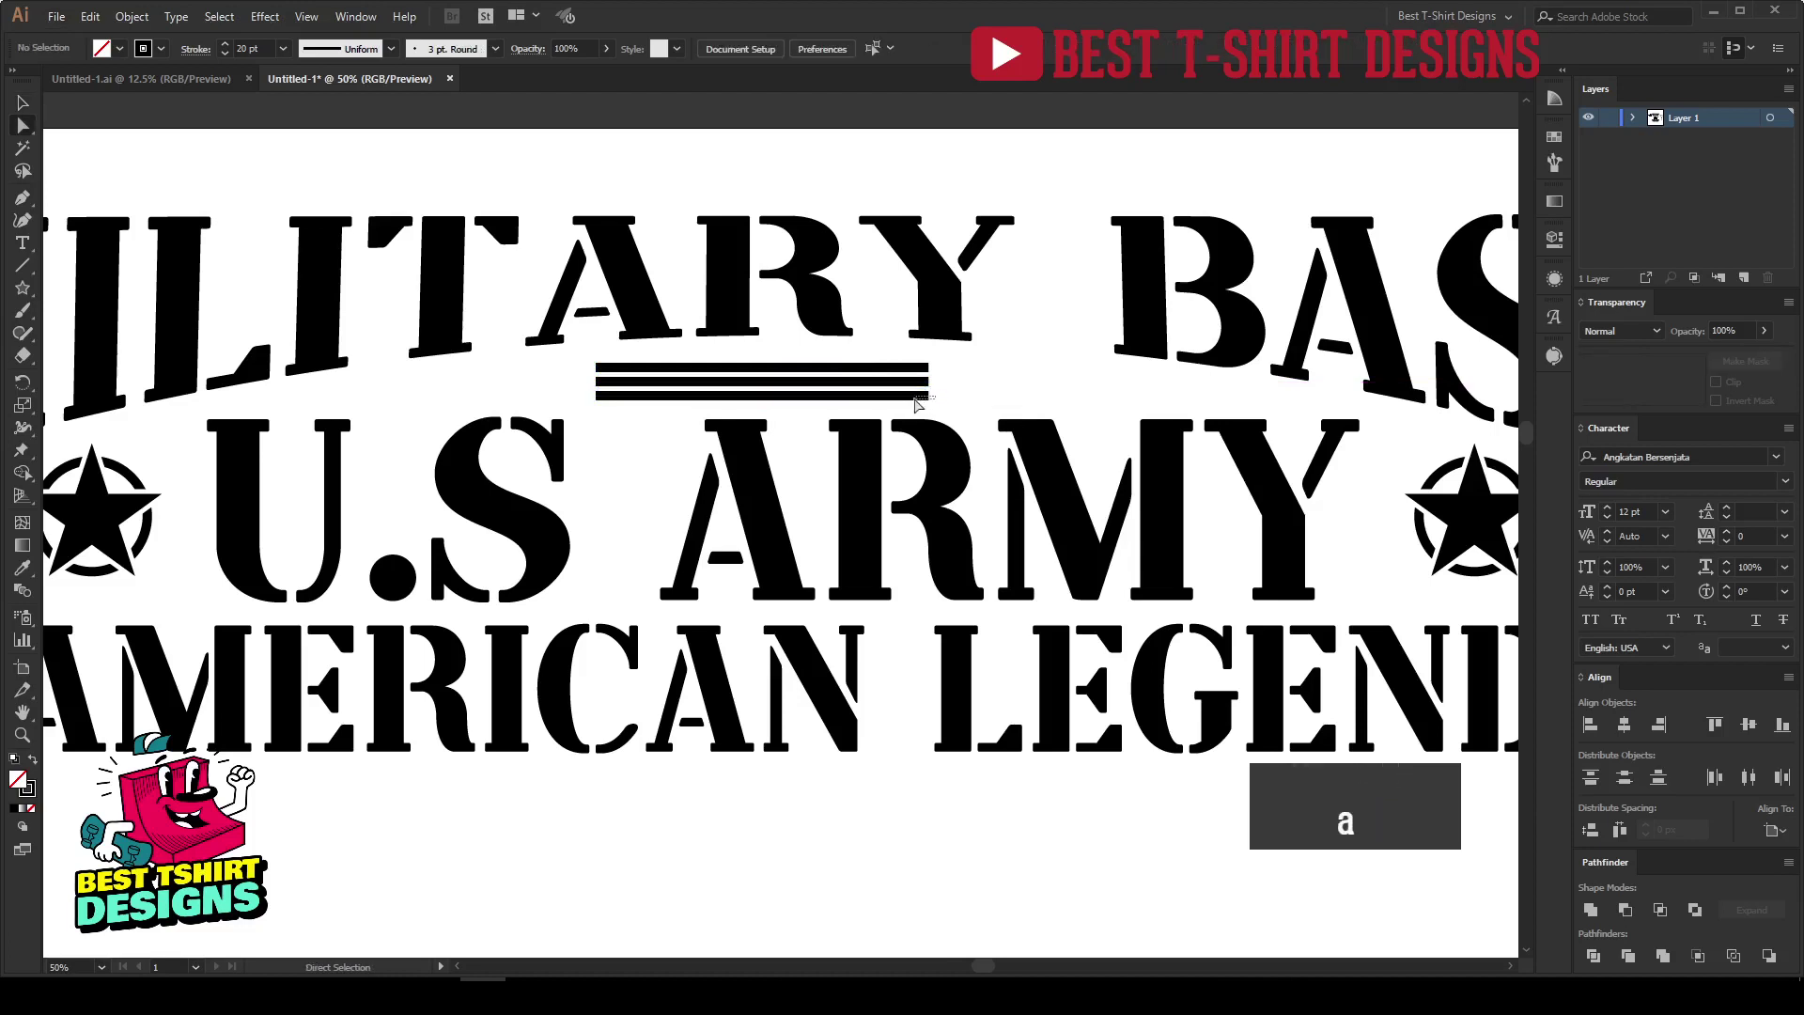
left_click(917, 397)
key("shift+Right")
key("shift+Right")
key("shift+Right")
key("shift+Right")
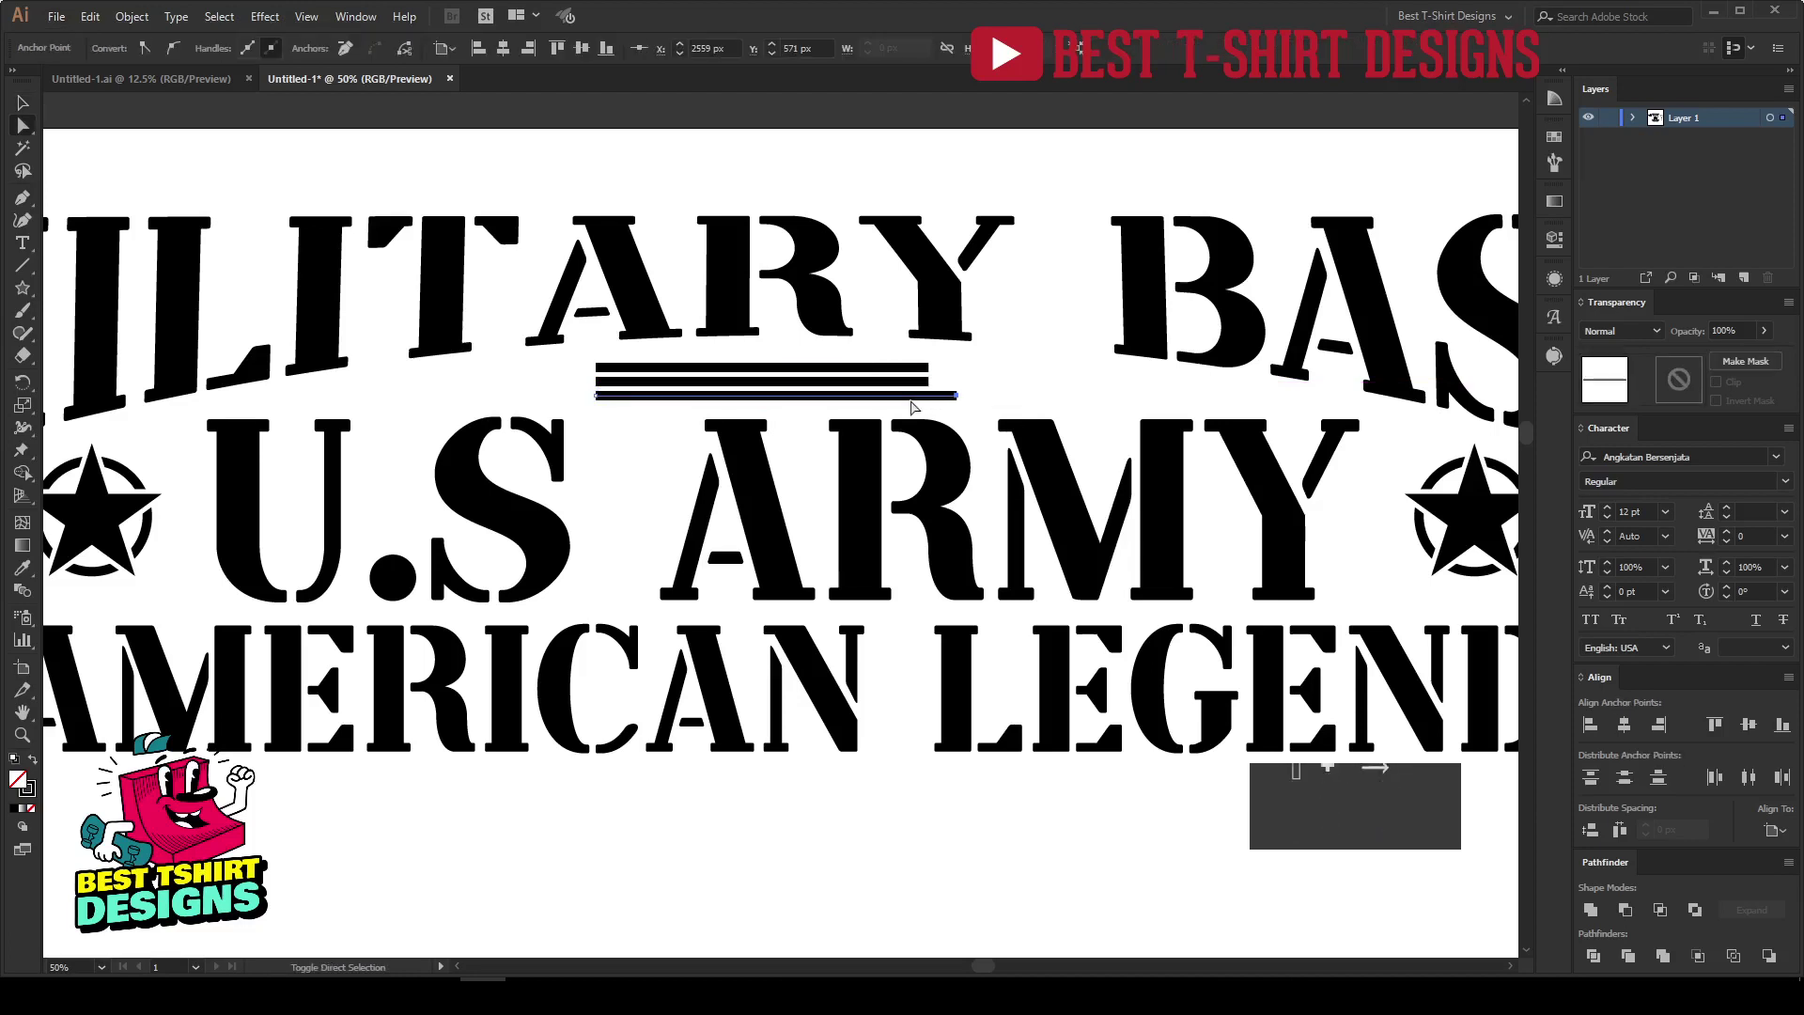
key("shift+Right")
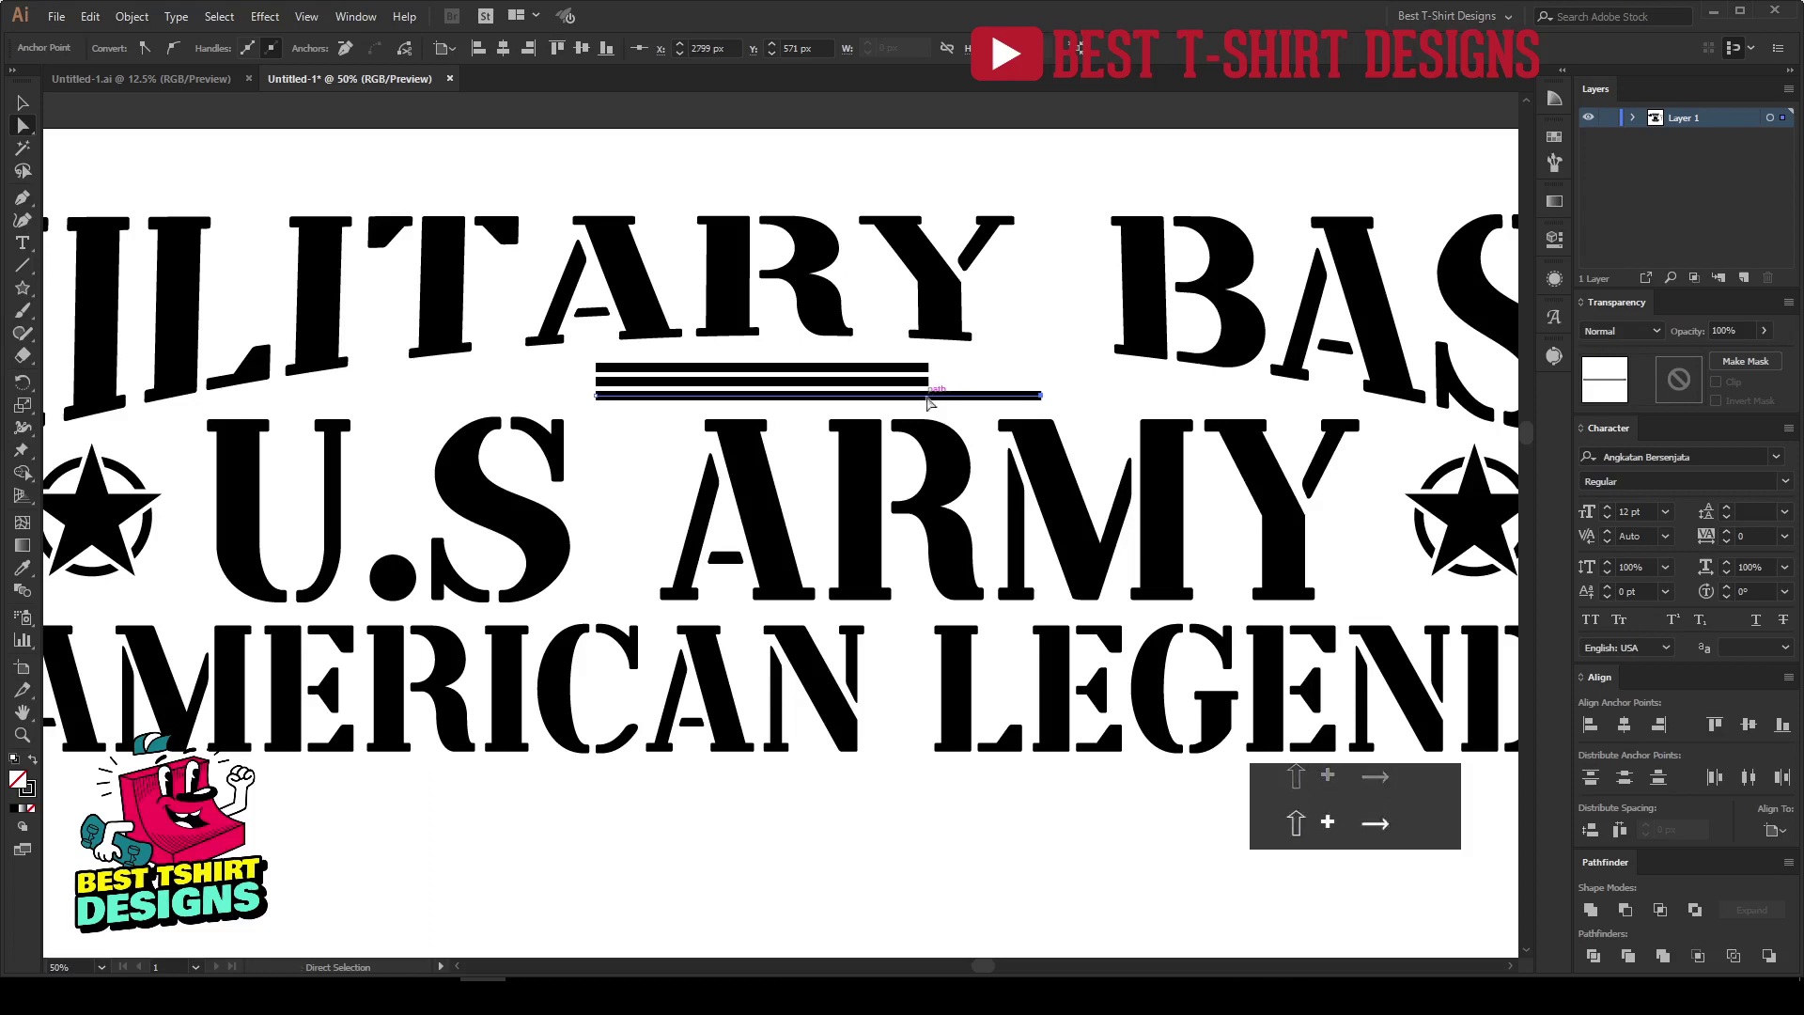
left_click_drag(944, 379, 903, 385)
key("shift+Right")
key("shift+Right")
key("v")
Centre the three lines horizontally on the artboard and give their strokes the width profile that tapers at both ends.
left_click(798, 355)
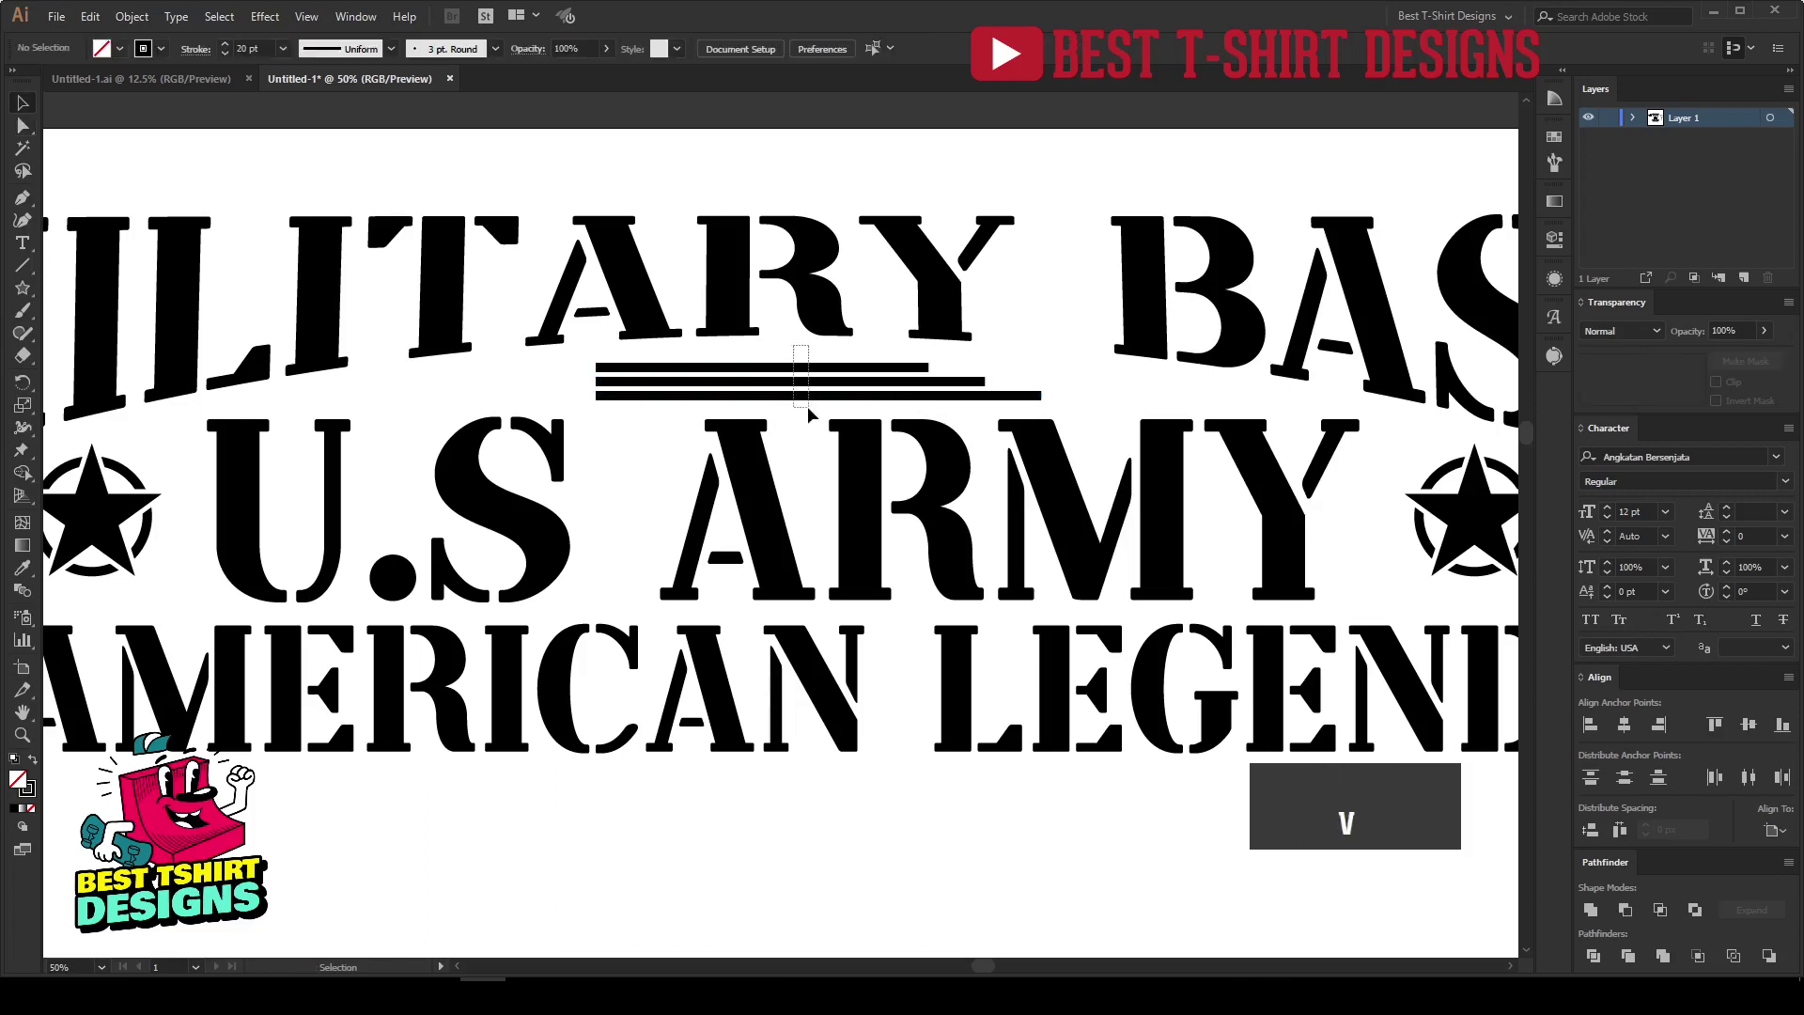
left_click_drag(808, 411, 808, 411)
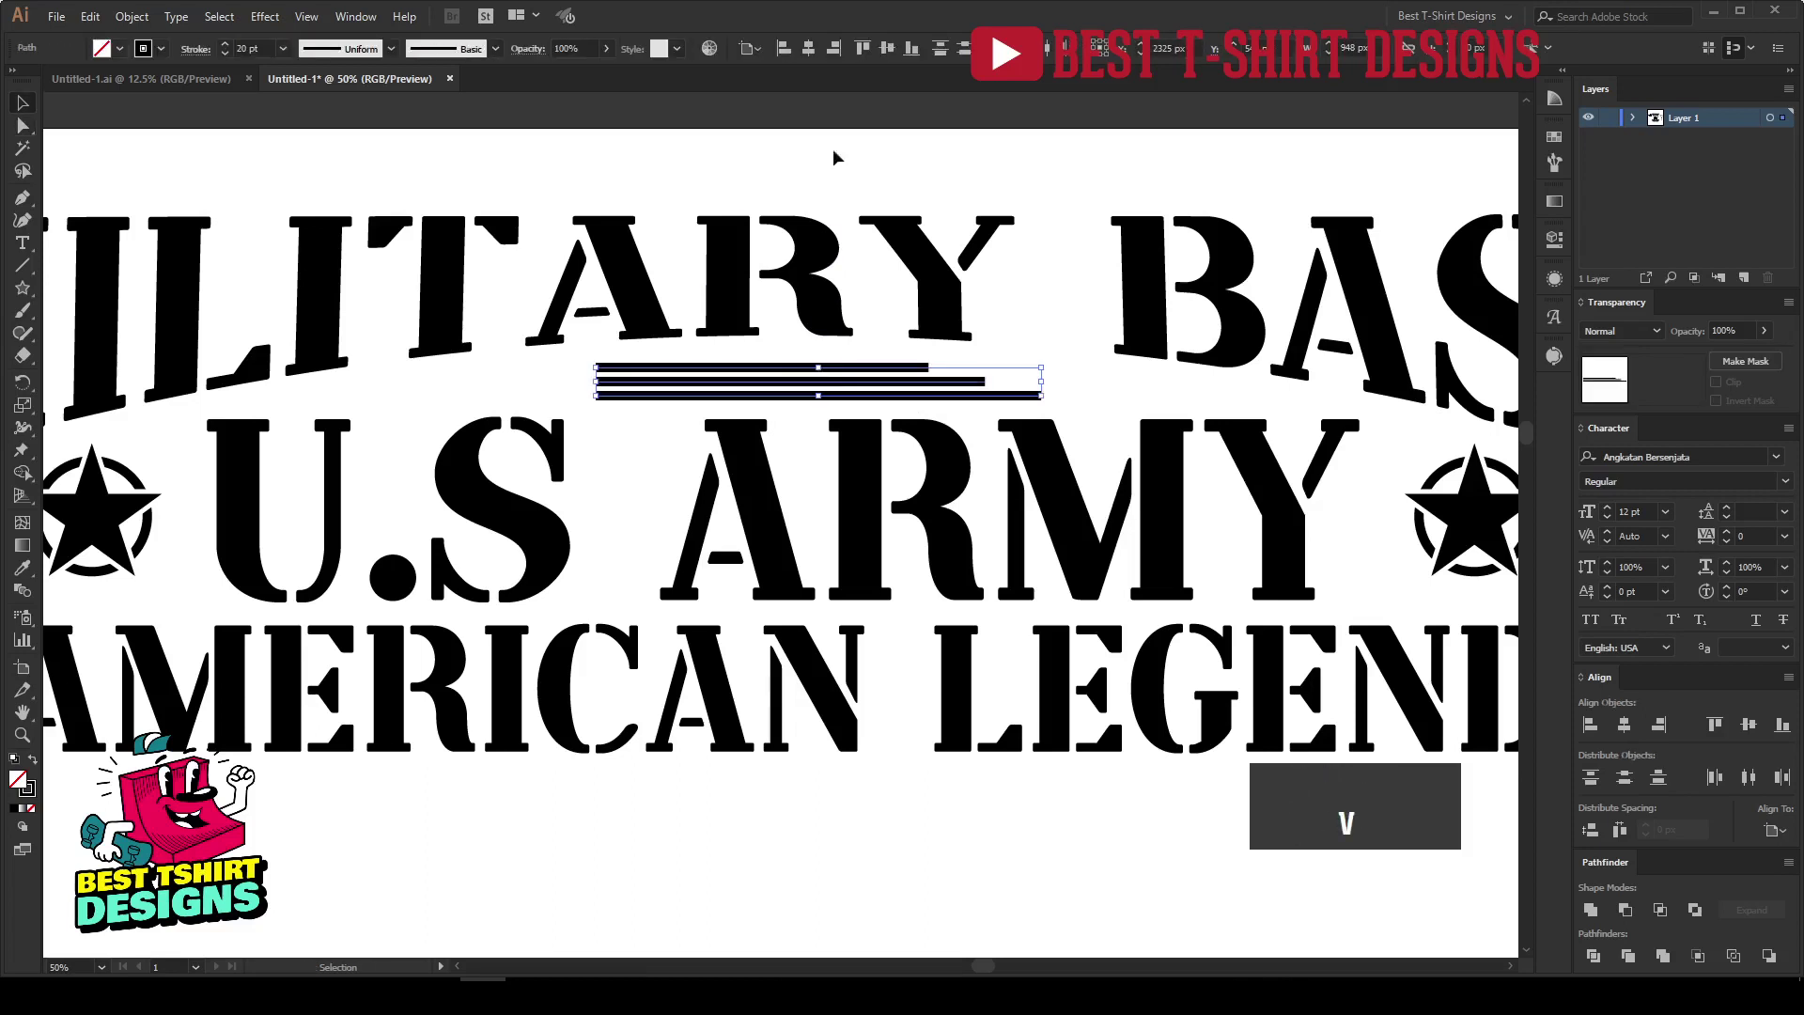
left_click(810, 51)
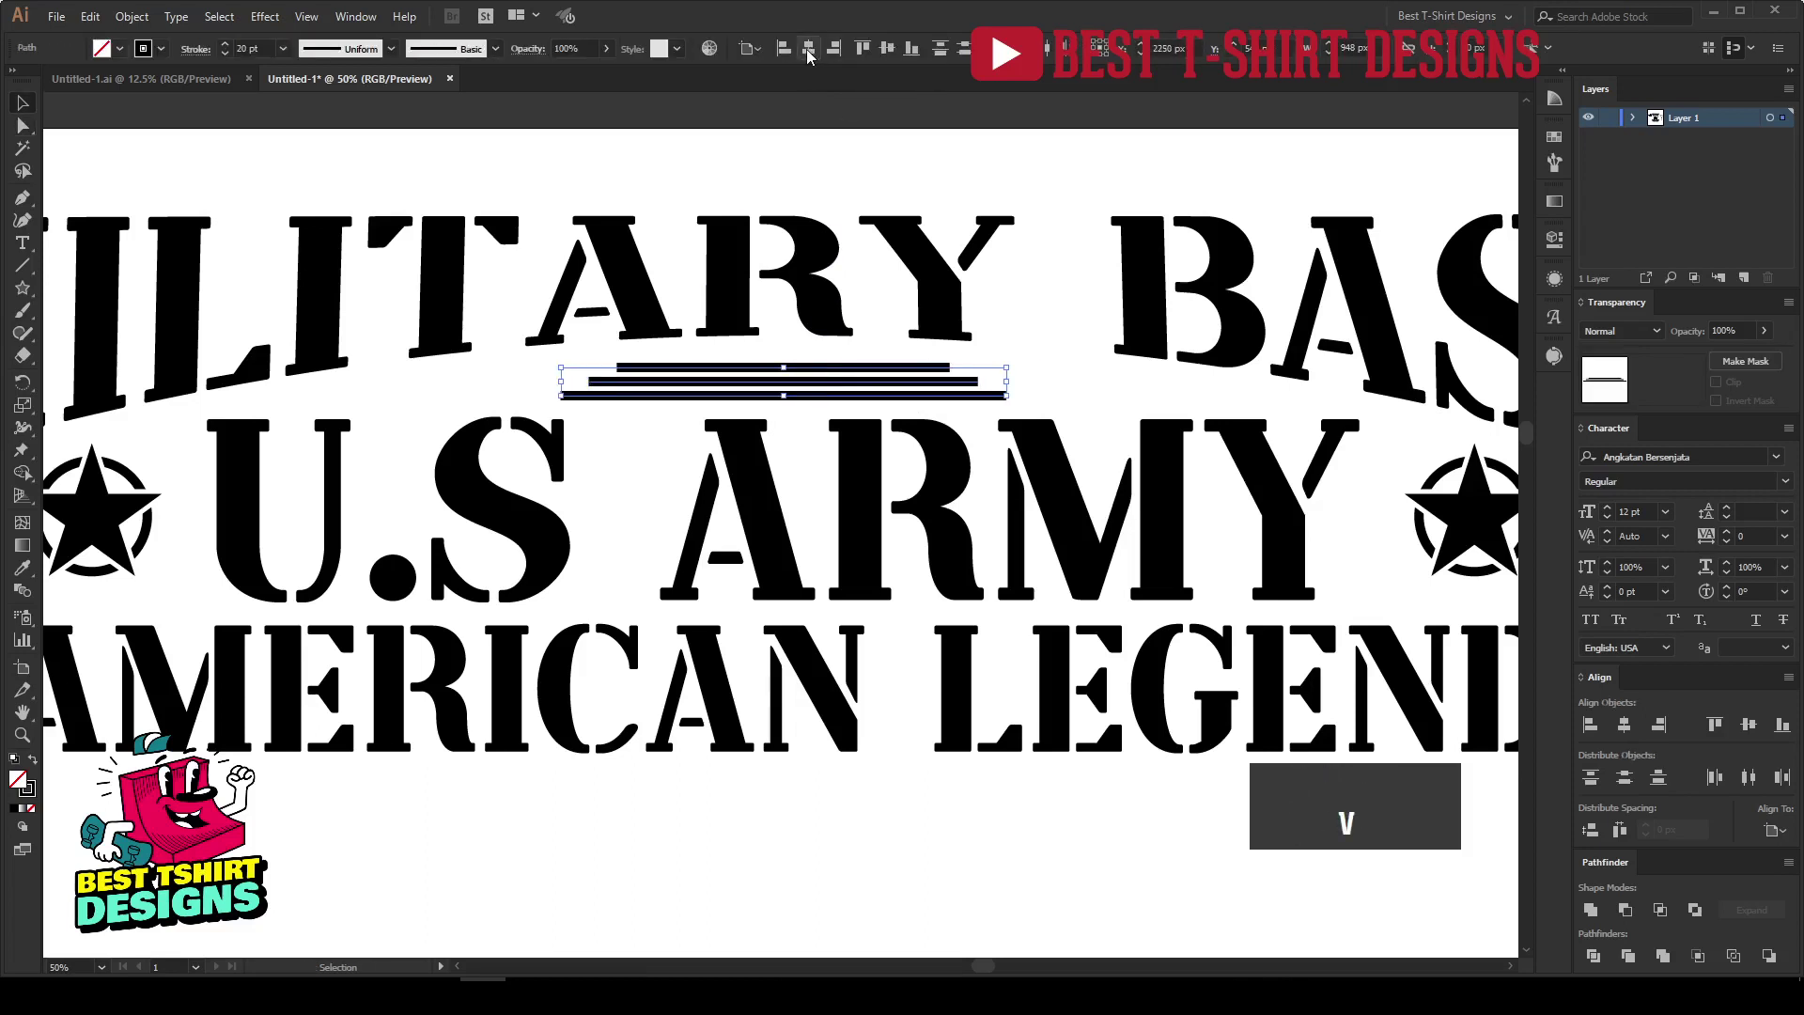
left_click(200, 54)
left_click(152, 336)
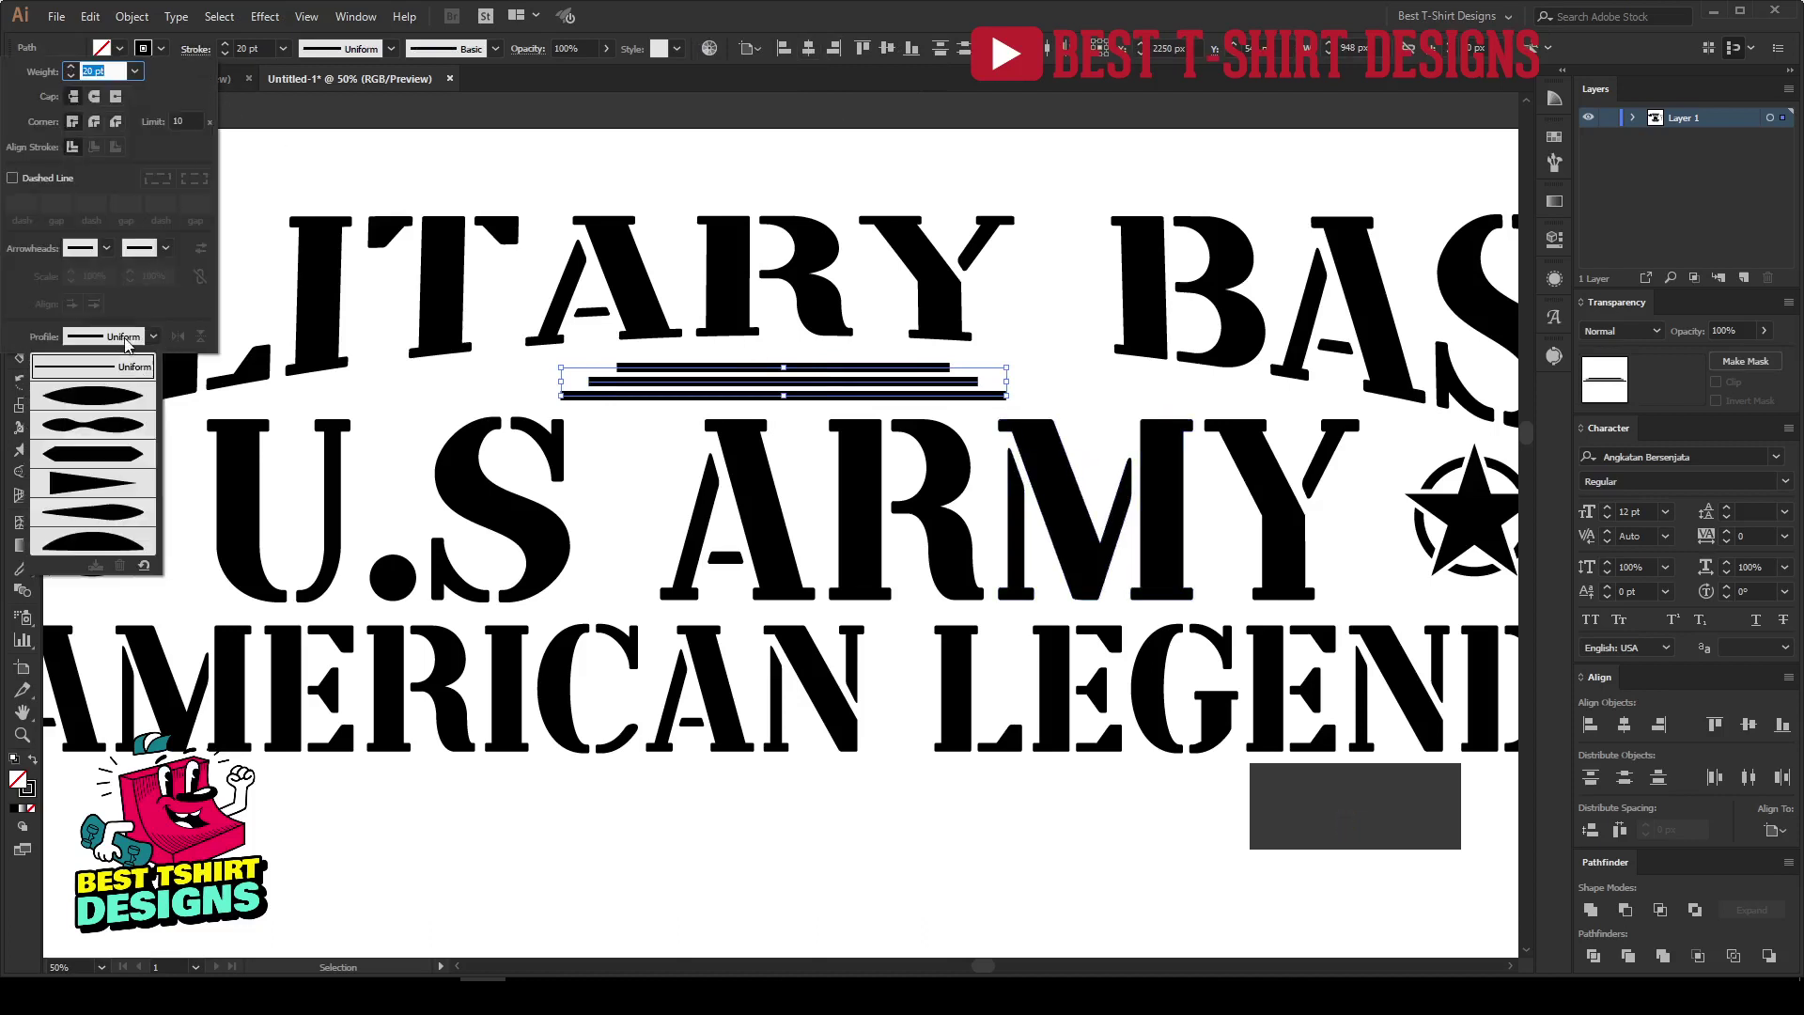
left_click(111, 406)
Stretch the three tapered lines to about 1247 px wide and recentre them horizontally on the artboard.
left_click(1012, 387)
left_click_drag(1006, 386, 1147, 387)
left_click(809, 50)
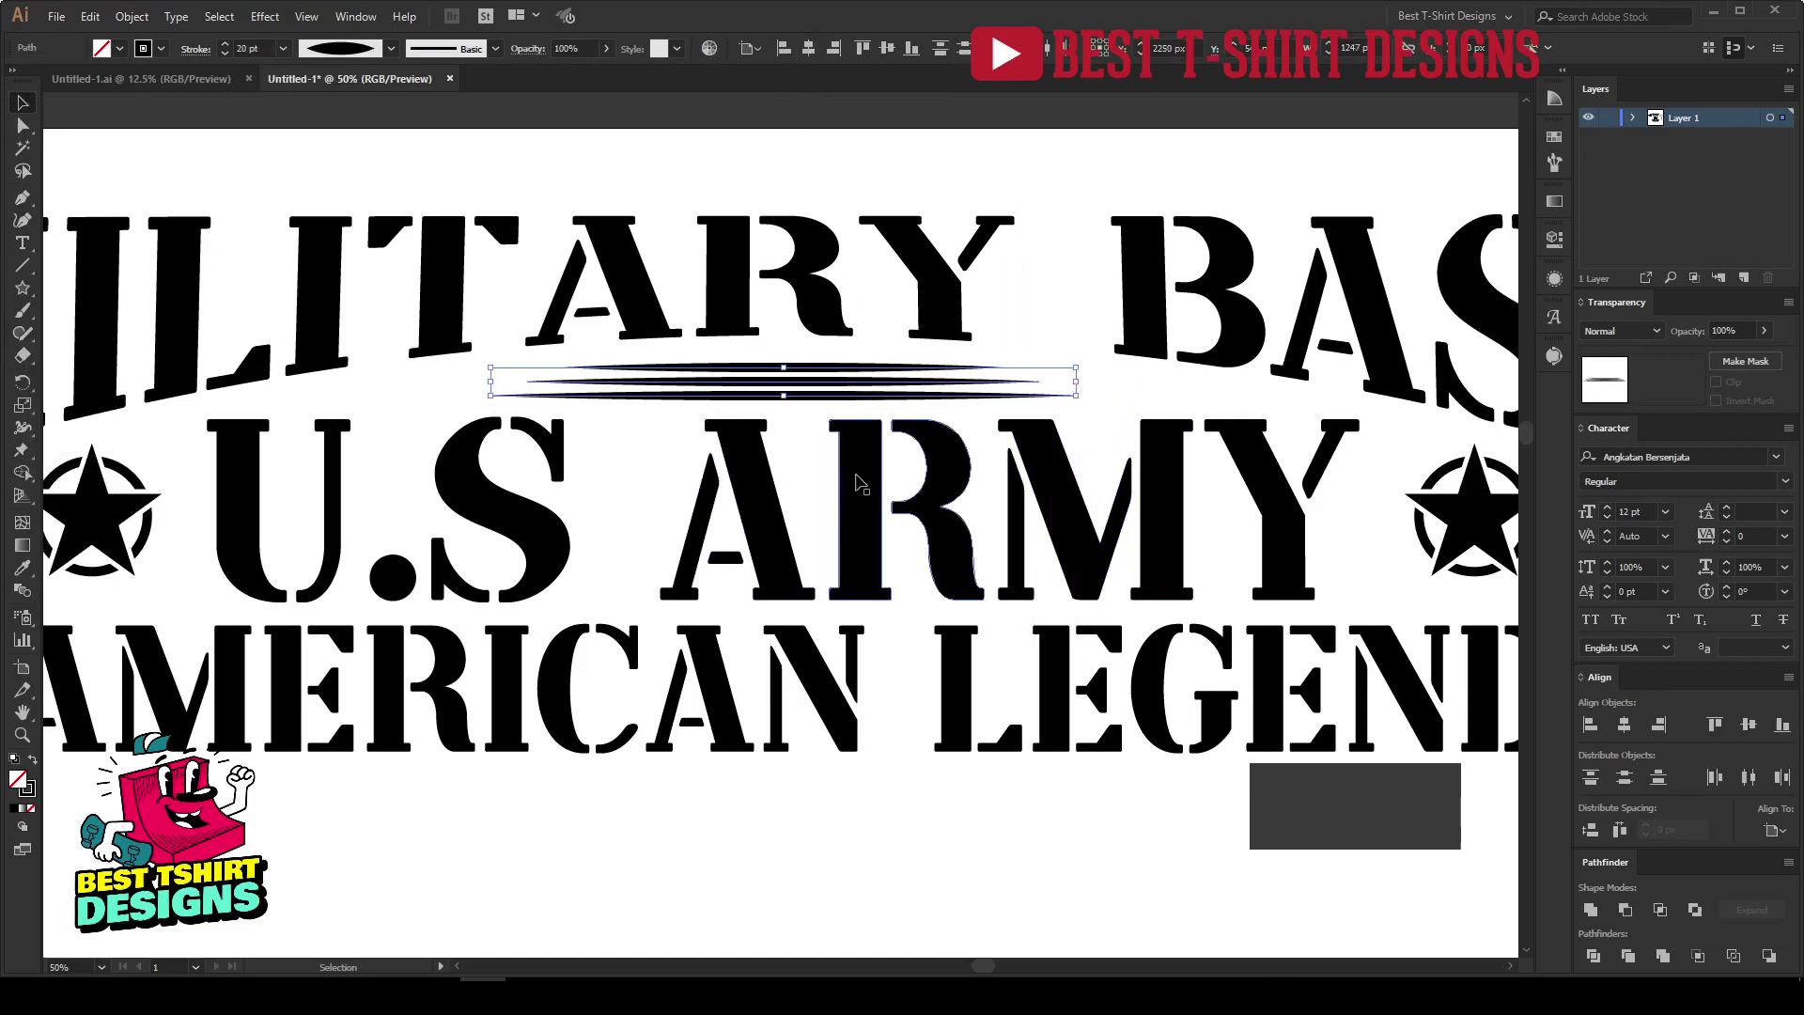
left_click(805, 431)
key("ctrl+minus")
key("ctrl+minus")
key("ctrl+minus")
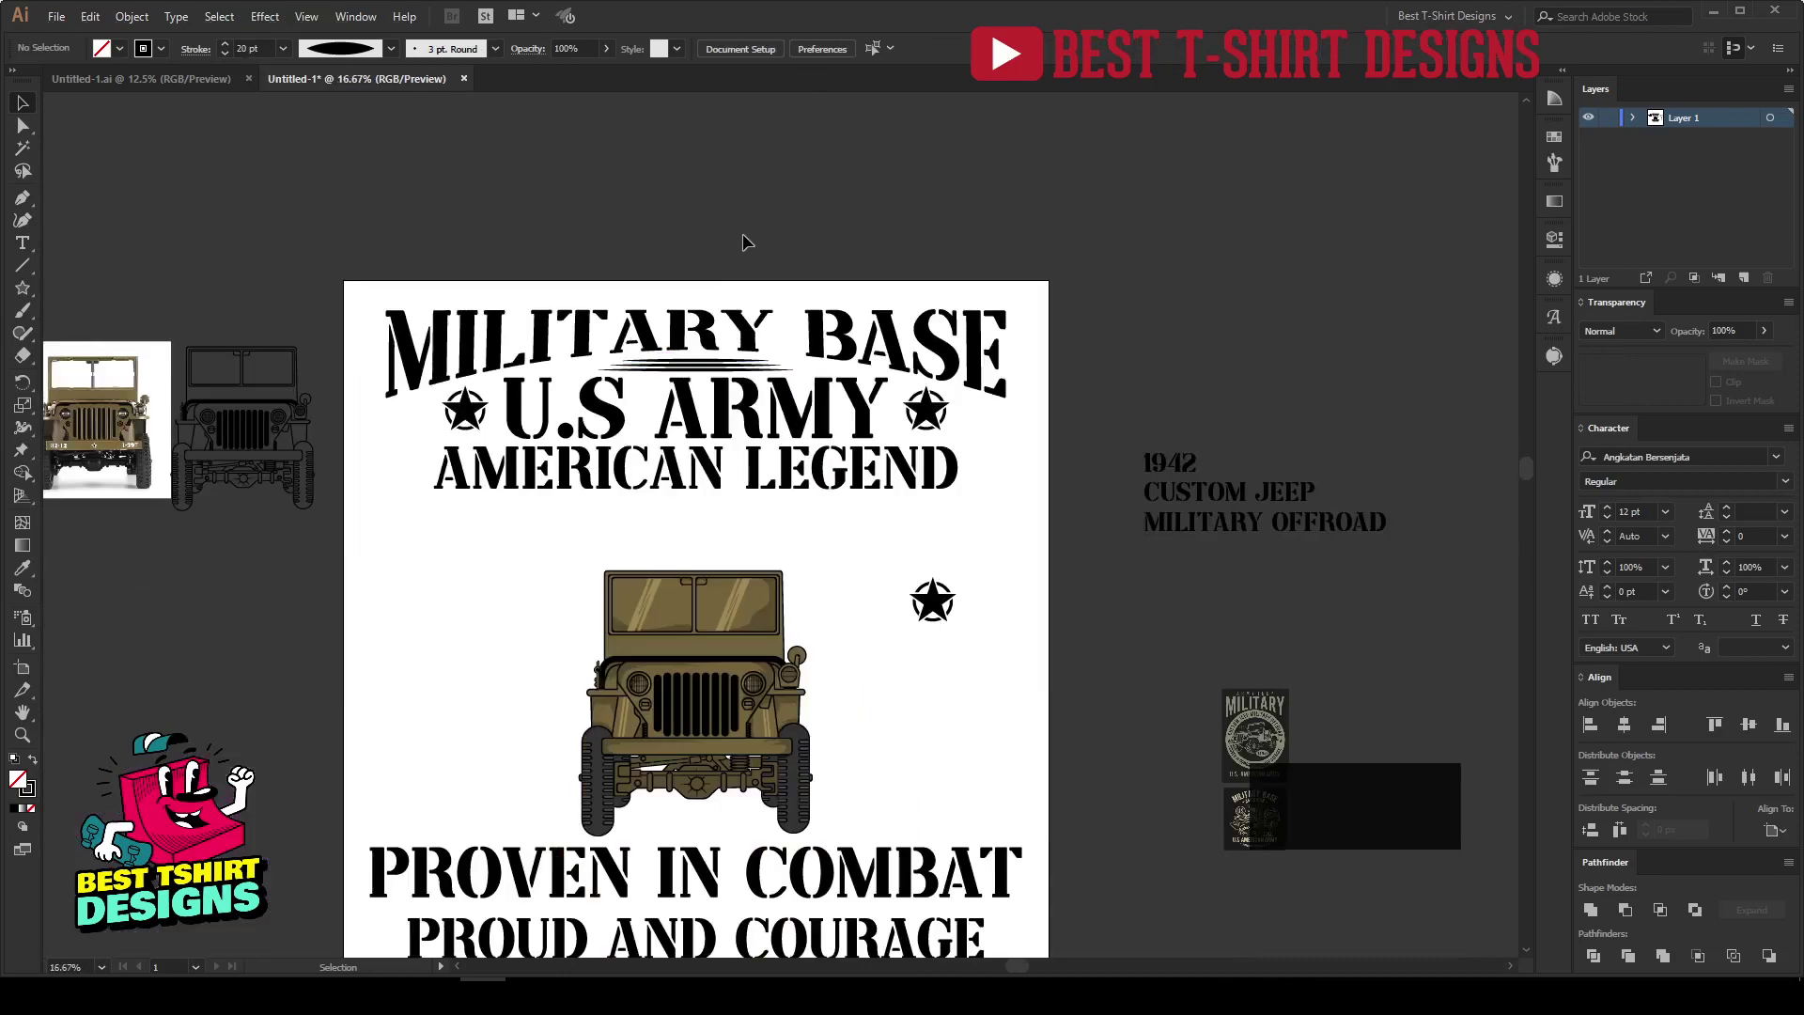
Draw a rounded rectangle closely around AMERICAN LEGEND with no fill and a 1 pt black stroke.
scroll(658, 447, "up", 1)
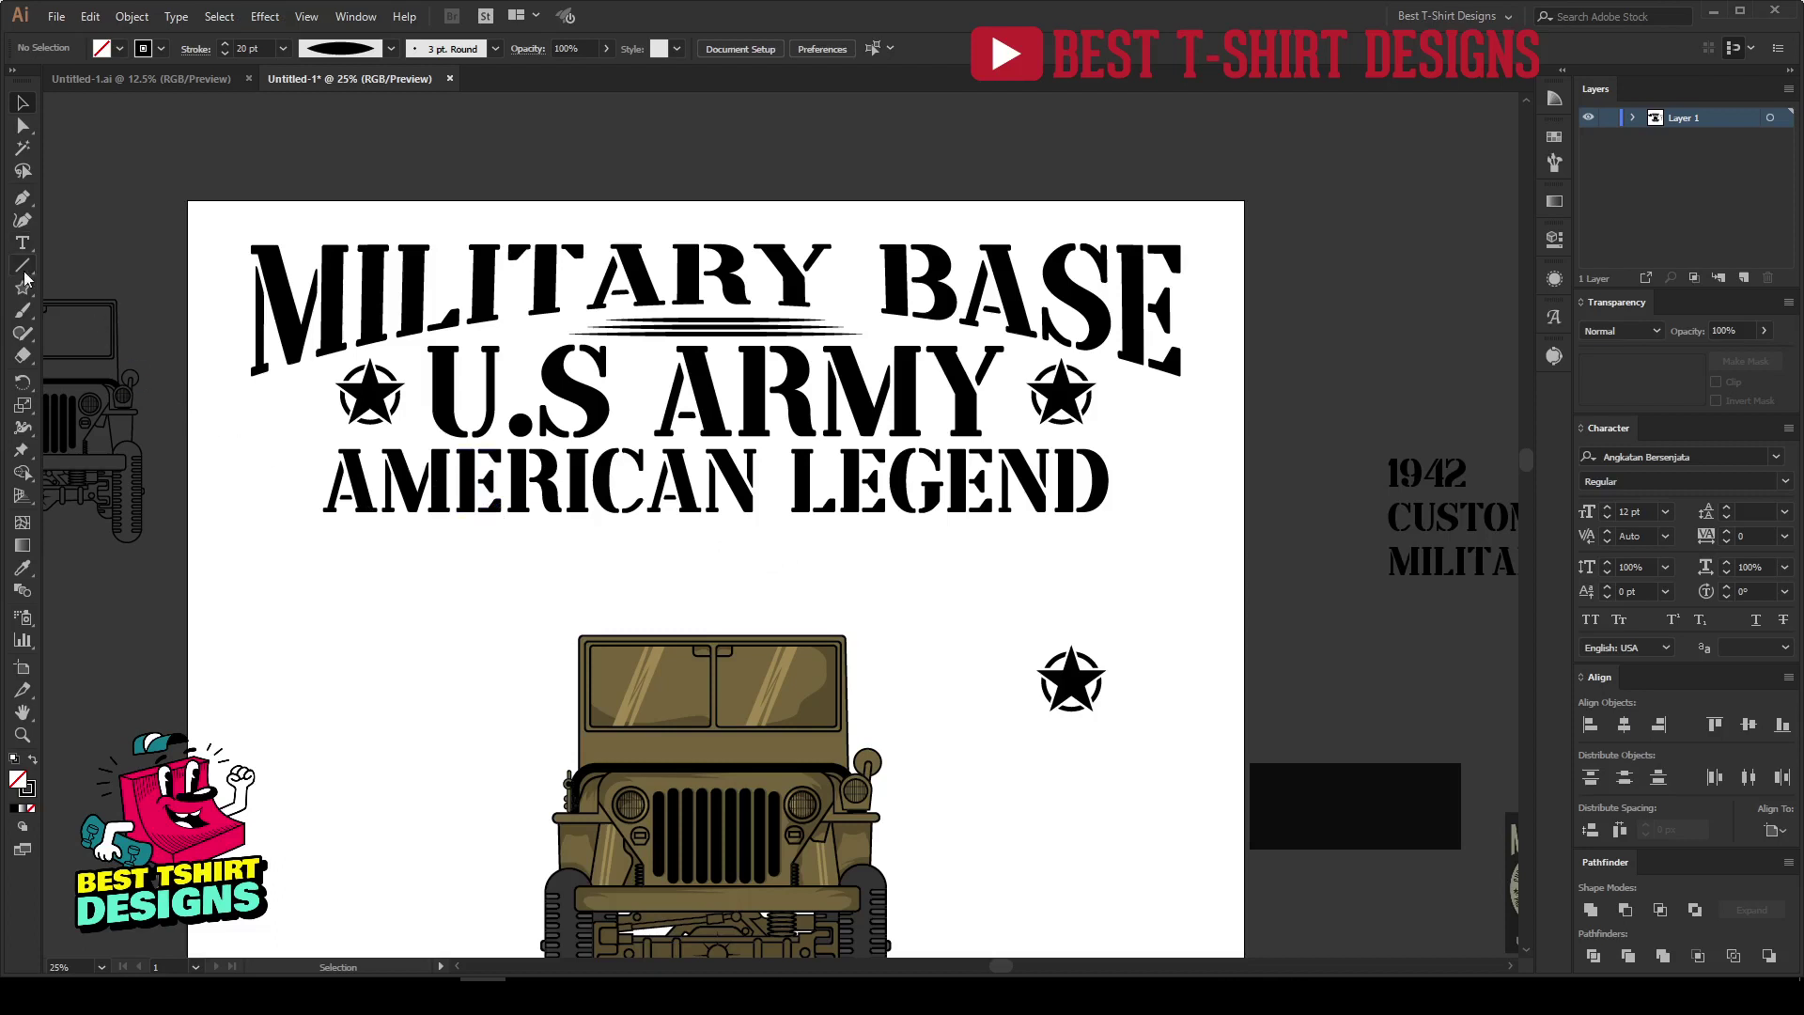
left_click_drag(23, 288, 103, 289)
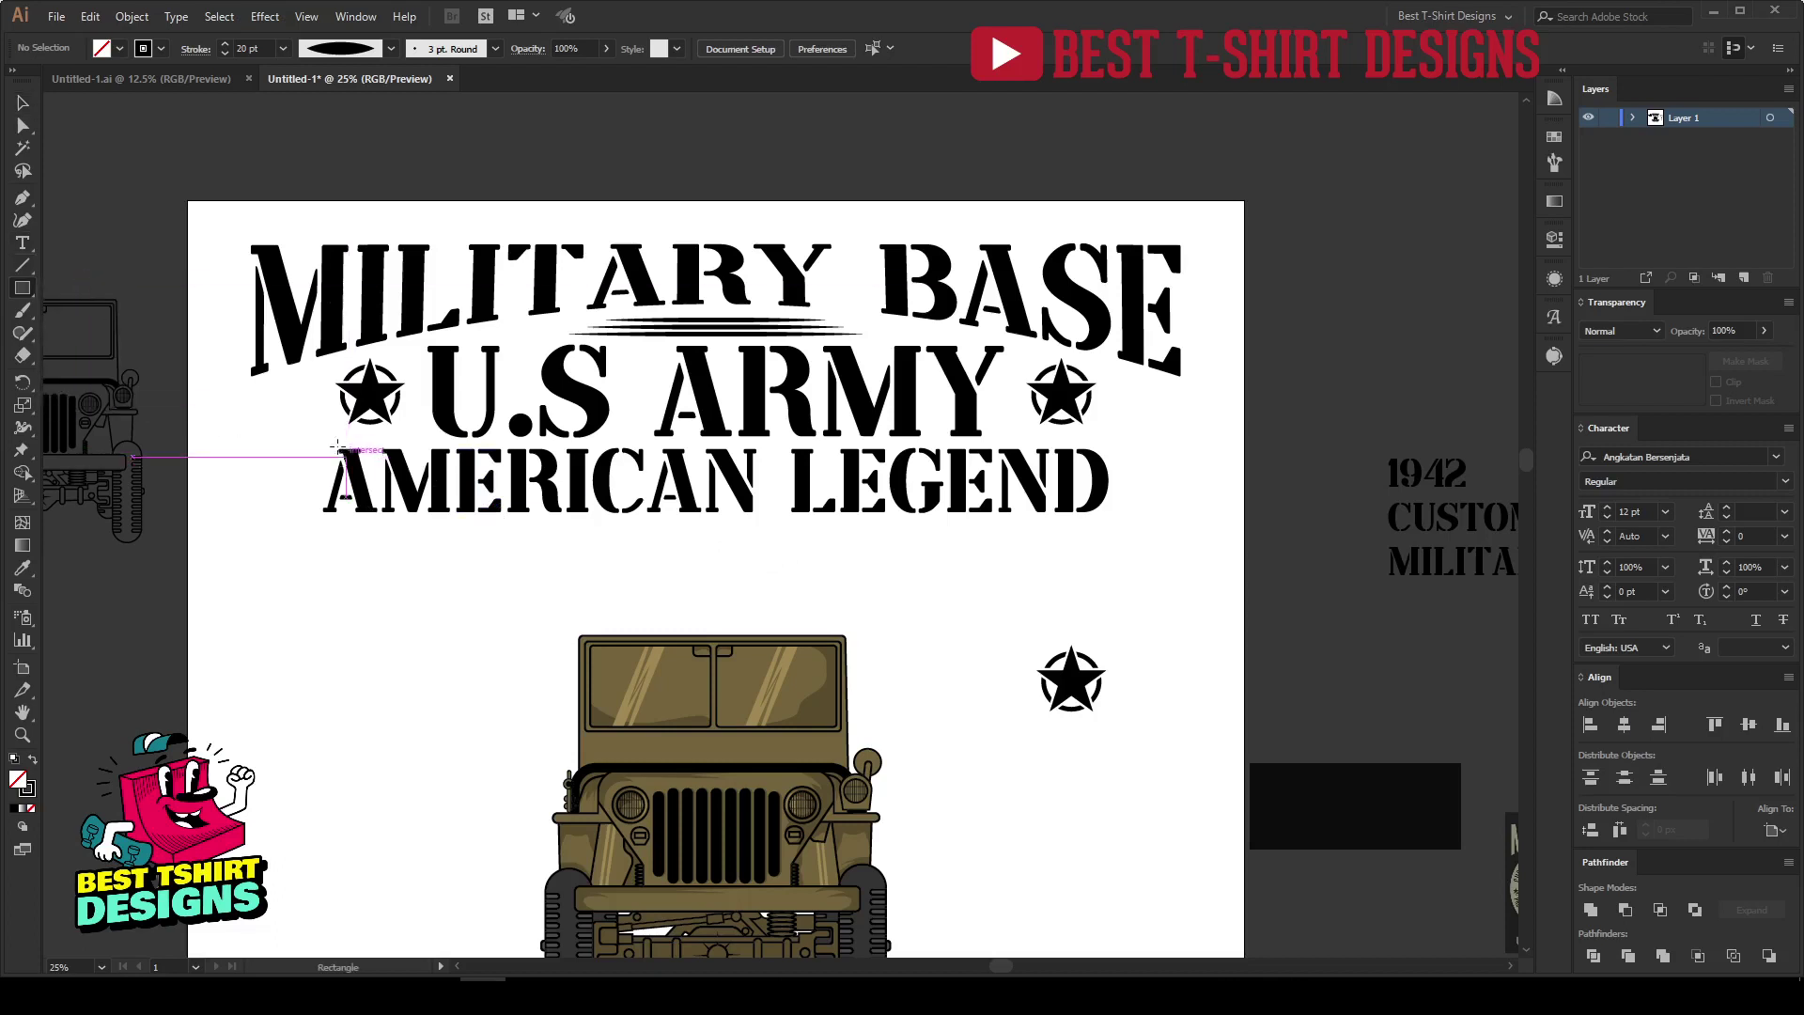
left_click_drag(20, 289, 98, 318)
left_click_drag(310, 439, 1132, 529)
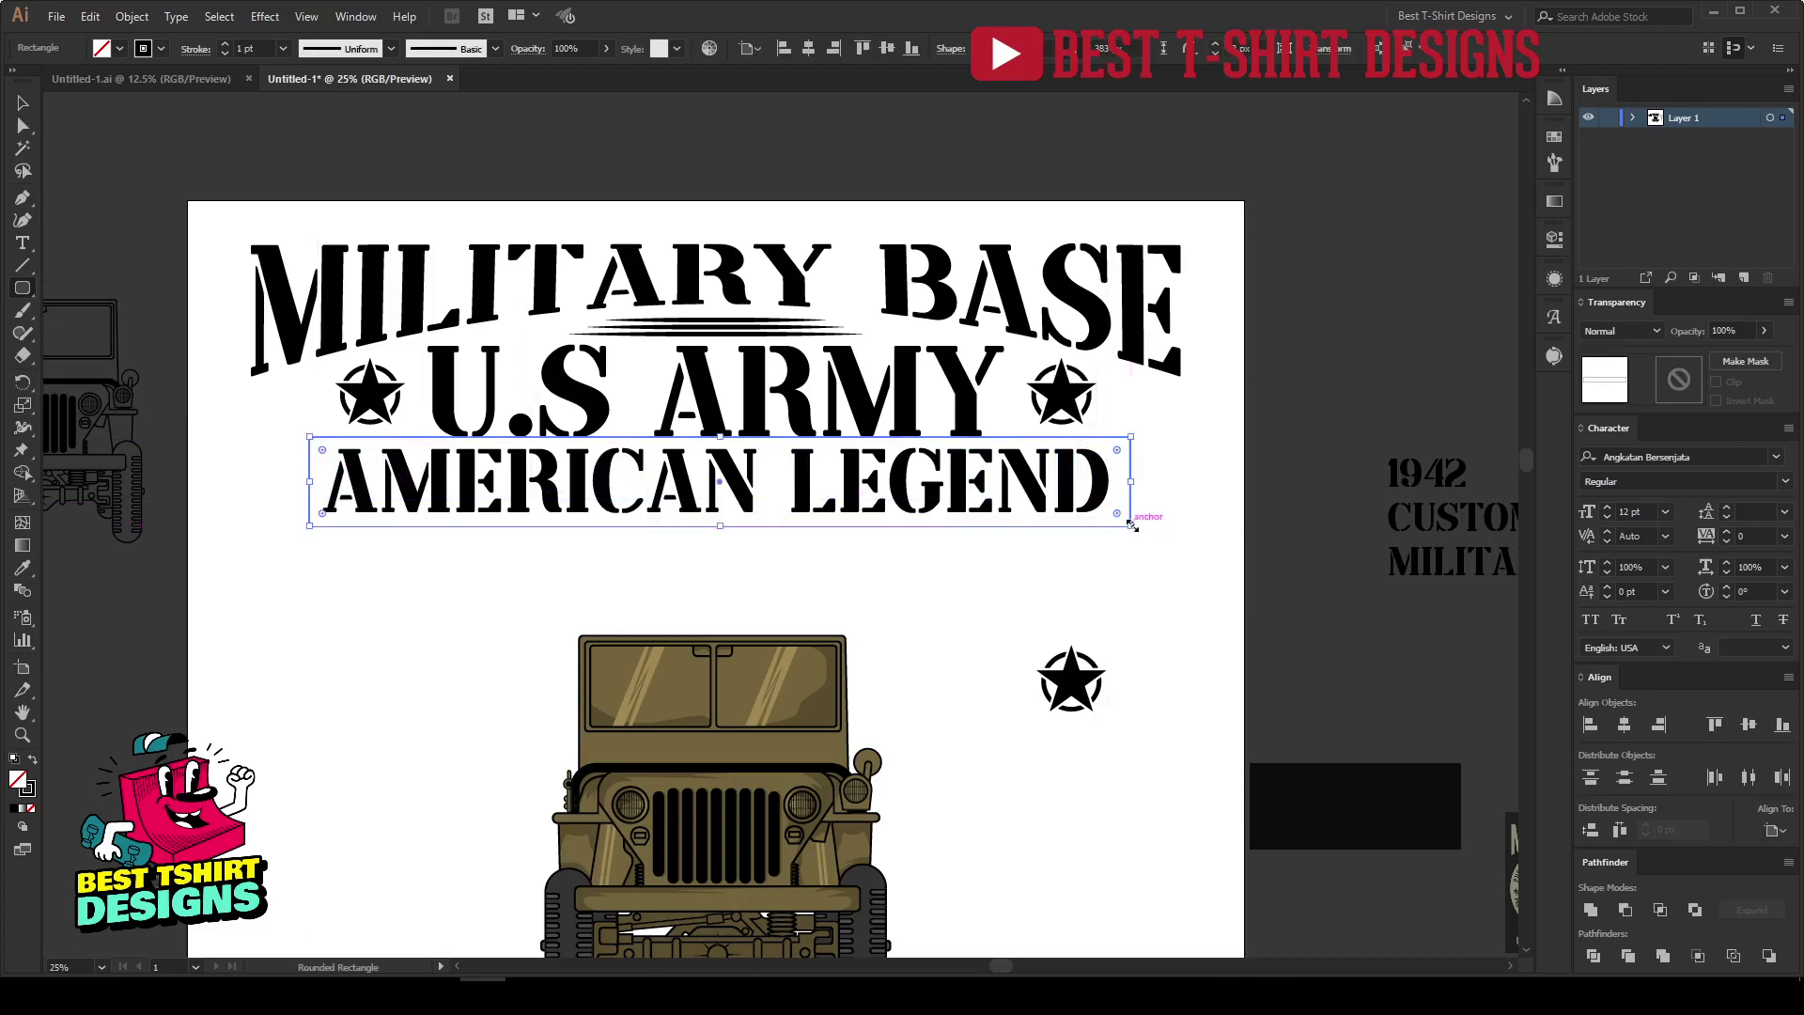
Fully round the corners of the frame around AMERICAN LEGEND and set its stroke weight to 30 pt.
scroll(920, 521, "up", 1)
left_click_drag(1188, 421, 906, 508)
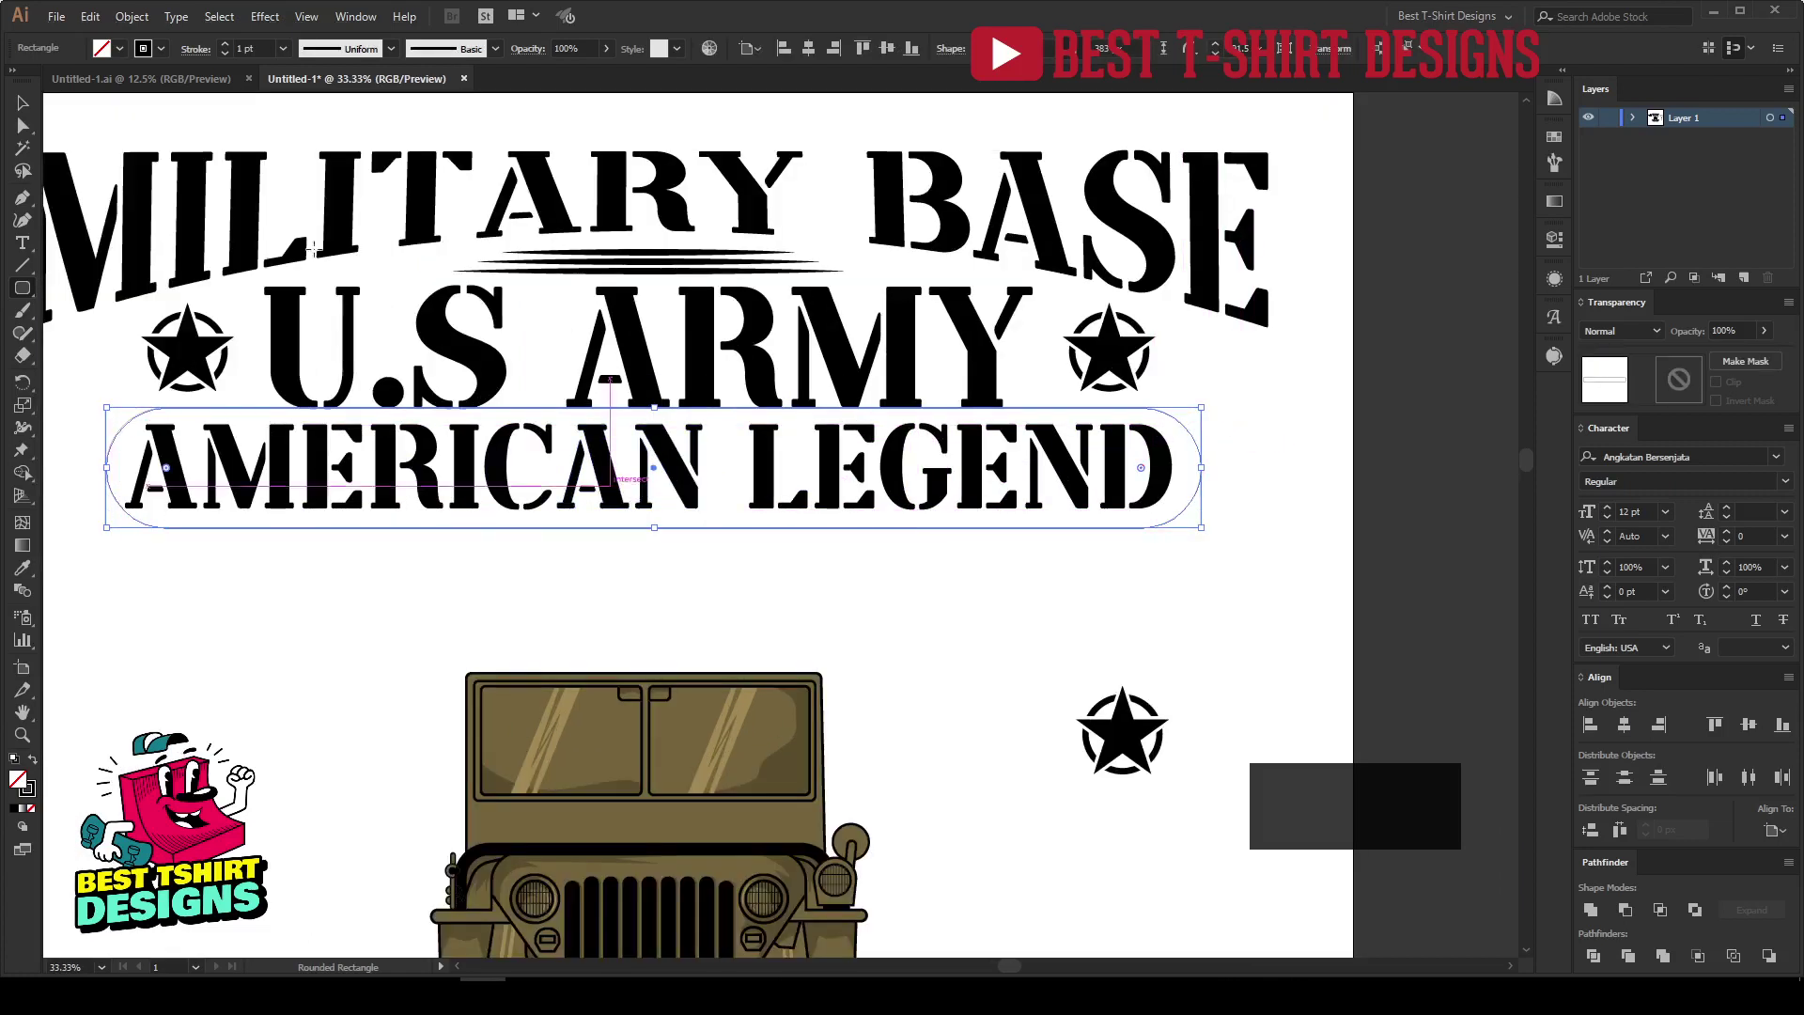
scroll(247, 43, "up", 9)
scroll(247, 44, "up", 2)
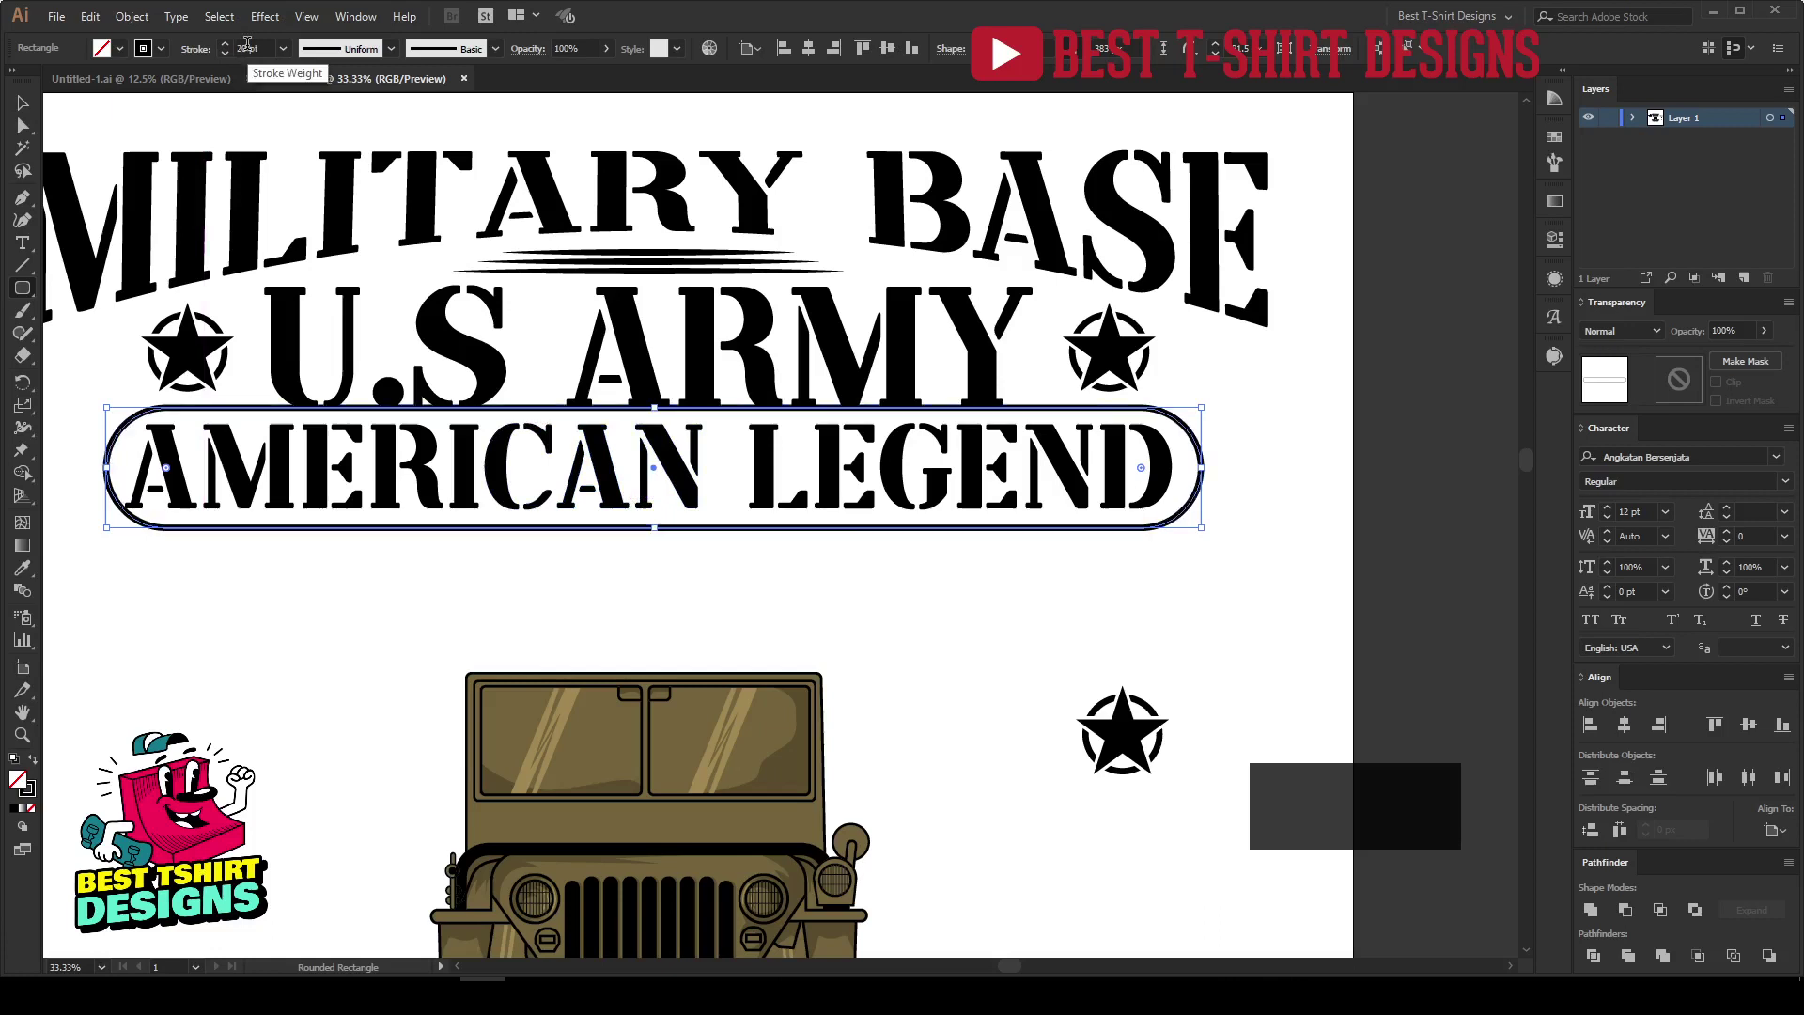
scroll(247, 43, "up", 10)
Widen the rounded frame slightly and centre it and the AMERICAN LEGEND text on each other.
key("v")
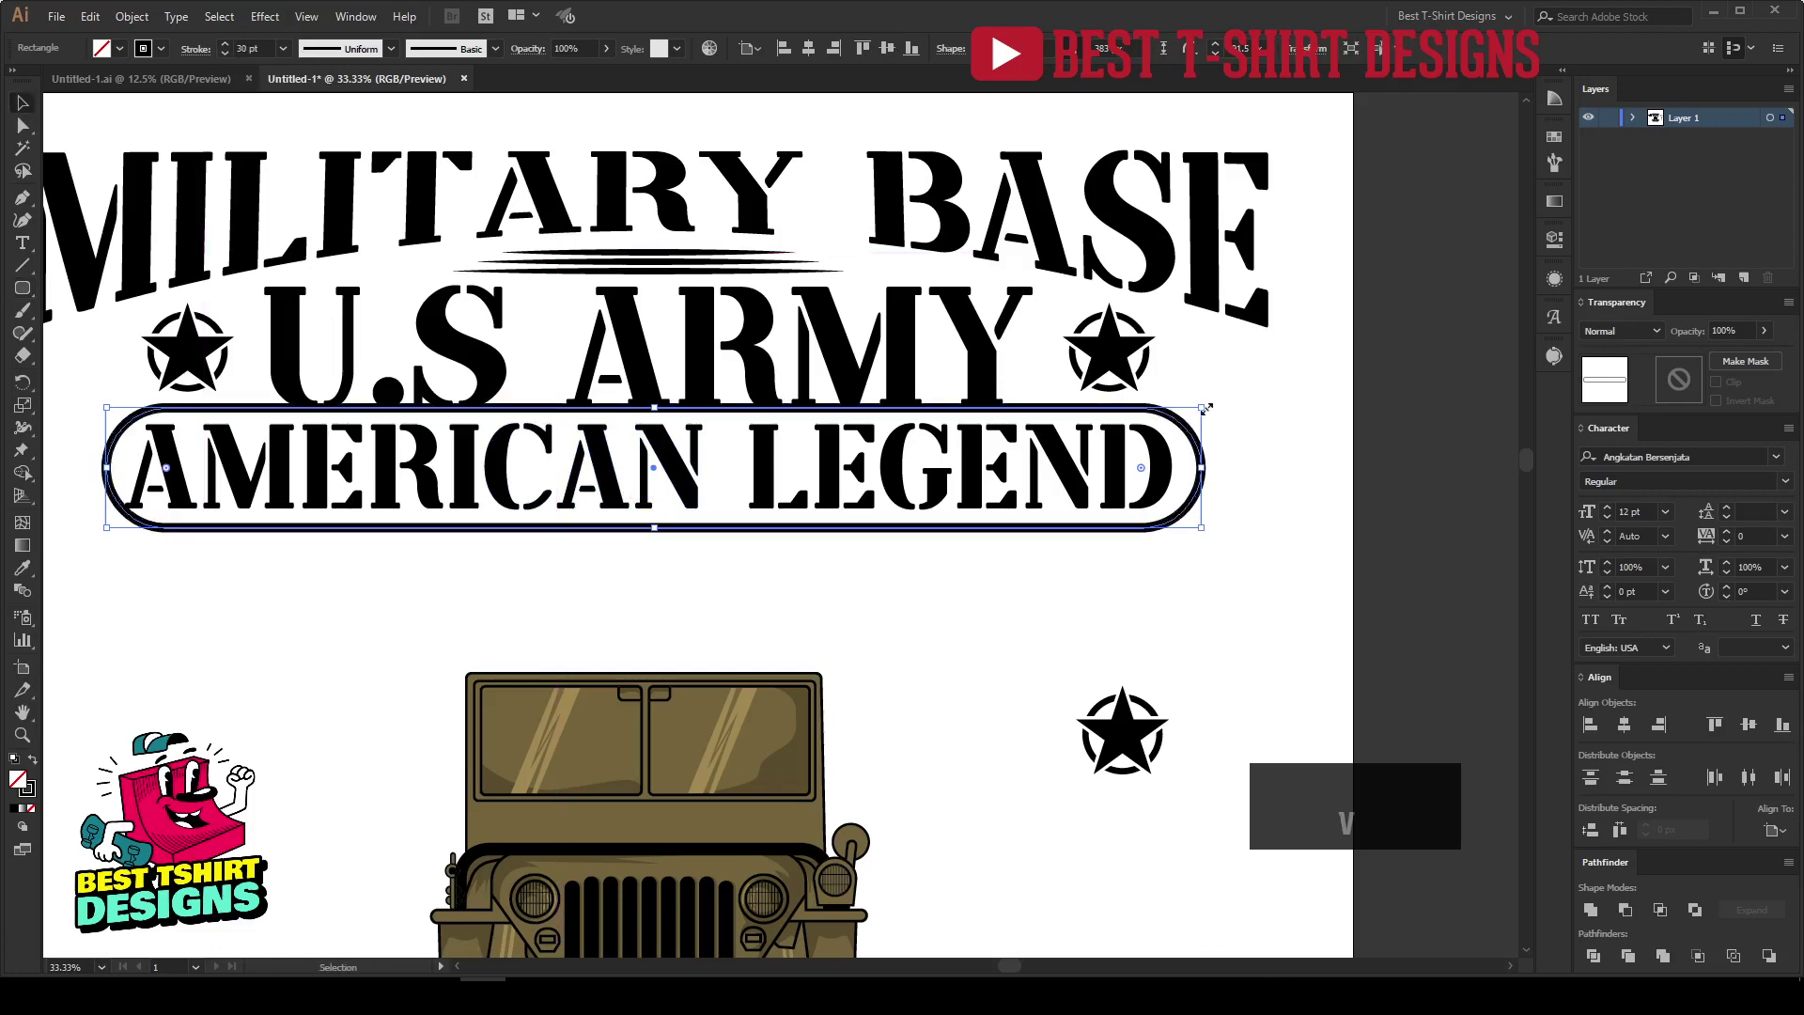
left_click_drag(1207, 467, 1219, 467)
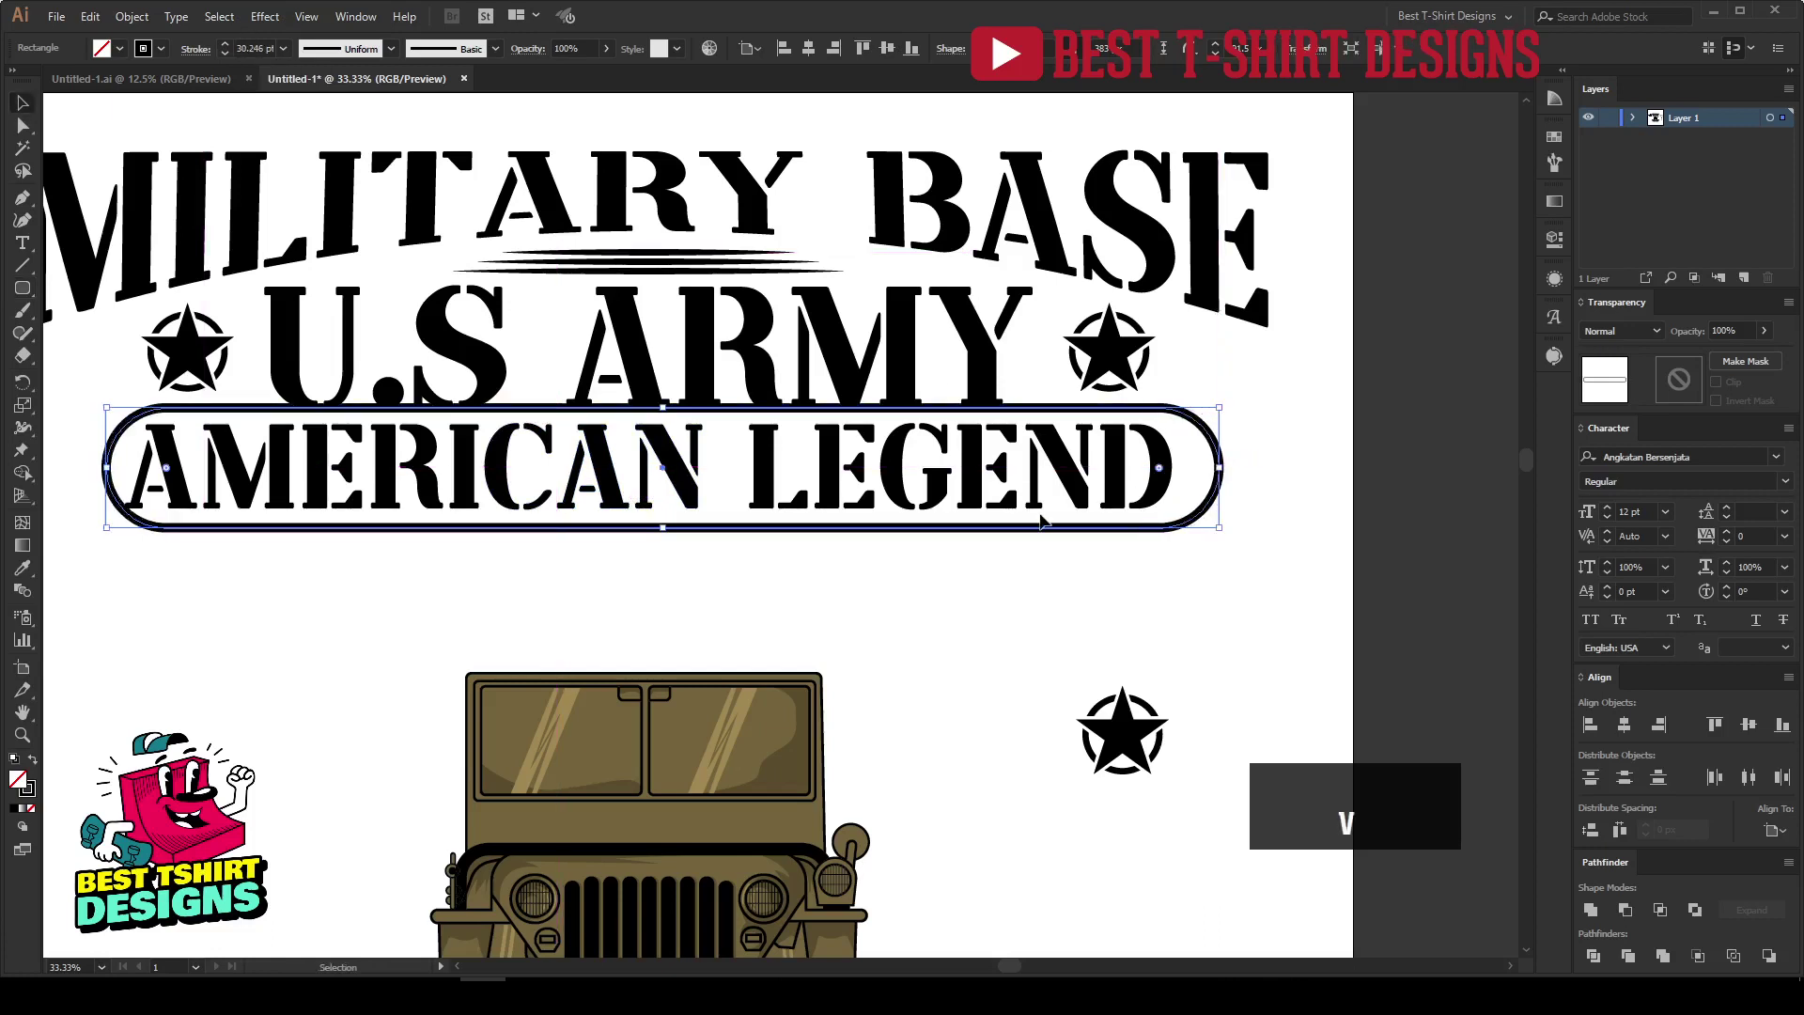
left_click(841, 482, "shift")
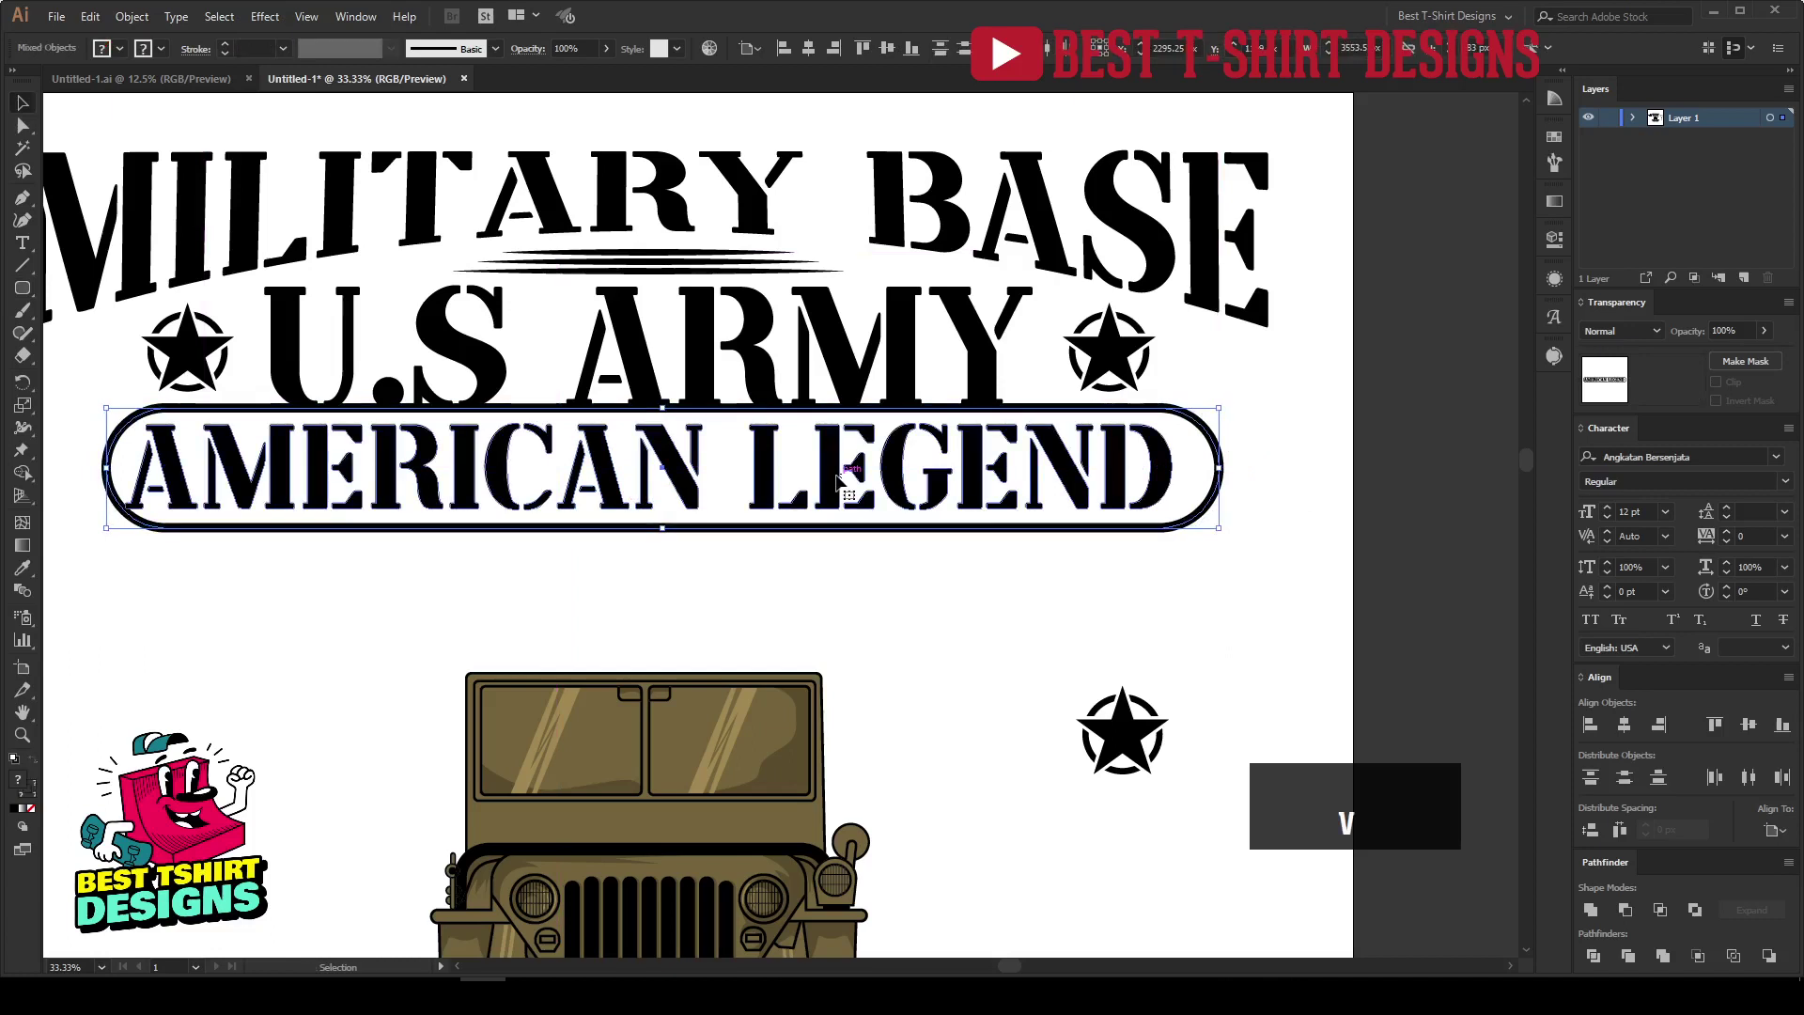
left_click(759, 49)
left_click(782, 70)
left_click(808, 48)
left_click(887, 48)
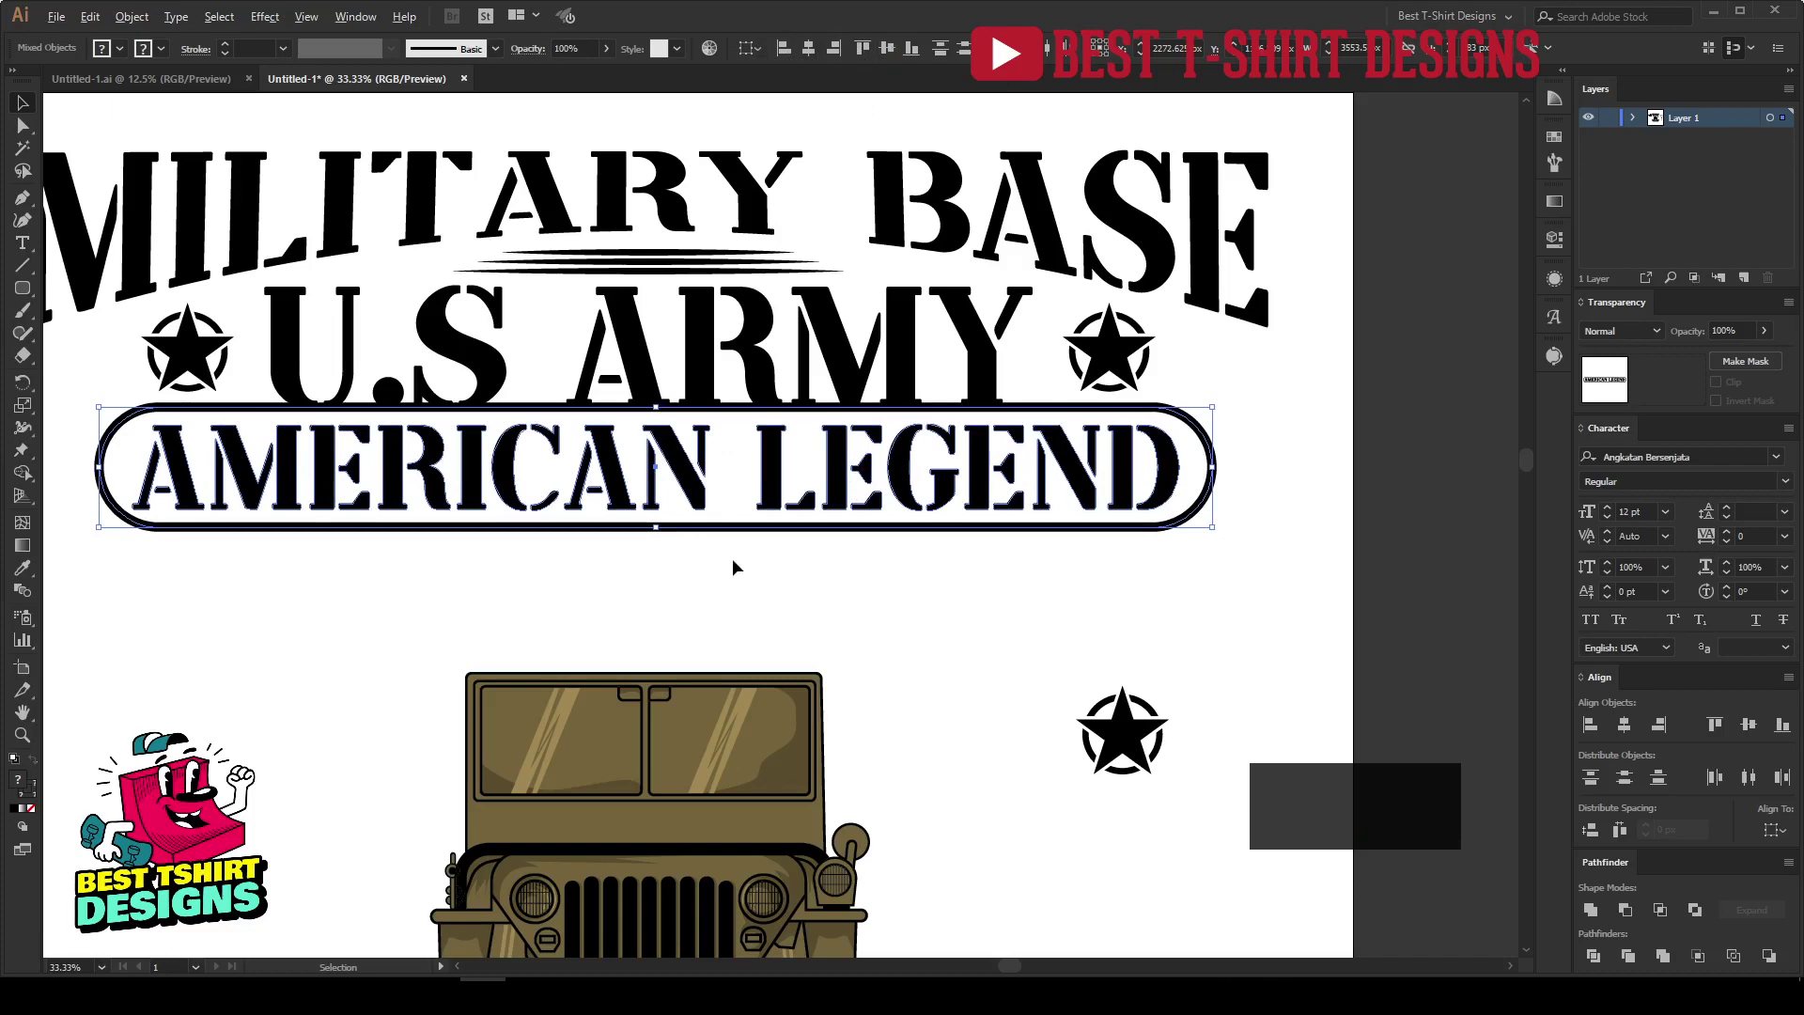
Nudge the framed AMERICAN LEGEND line down to leave a gap below U.S ARMY and group frame and text.
scroll(731, 558, "down", 1, "alt")
key("shift+Down")
key("shift+Down")
key("shift+Down")
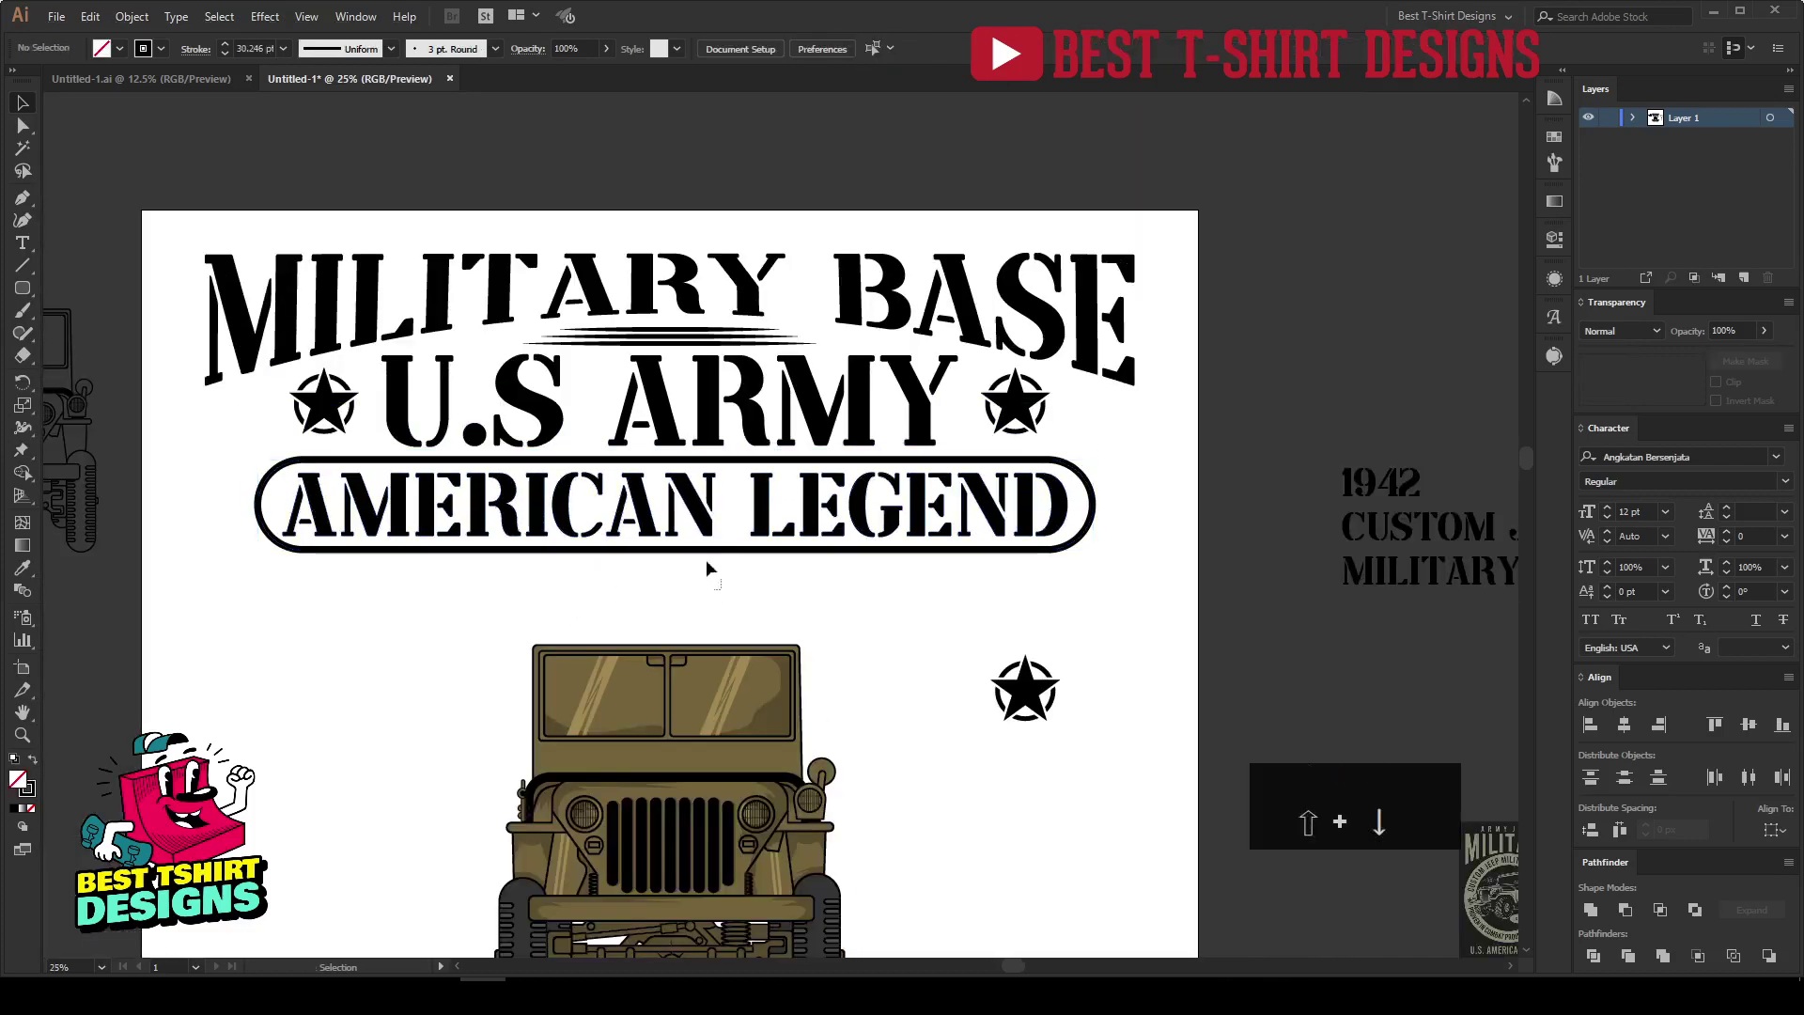
key("a")
key("ctrl+g")
Centre all the text lines and ornaments above the jeep horizontally on the artboard.
left_click_drag(844, 587, 507, 156)
left_click(751, 47)
left_click(809, 48)
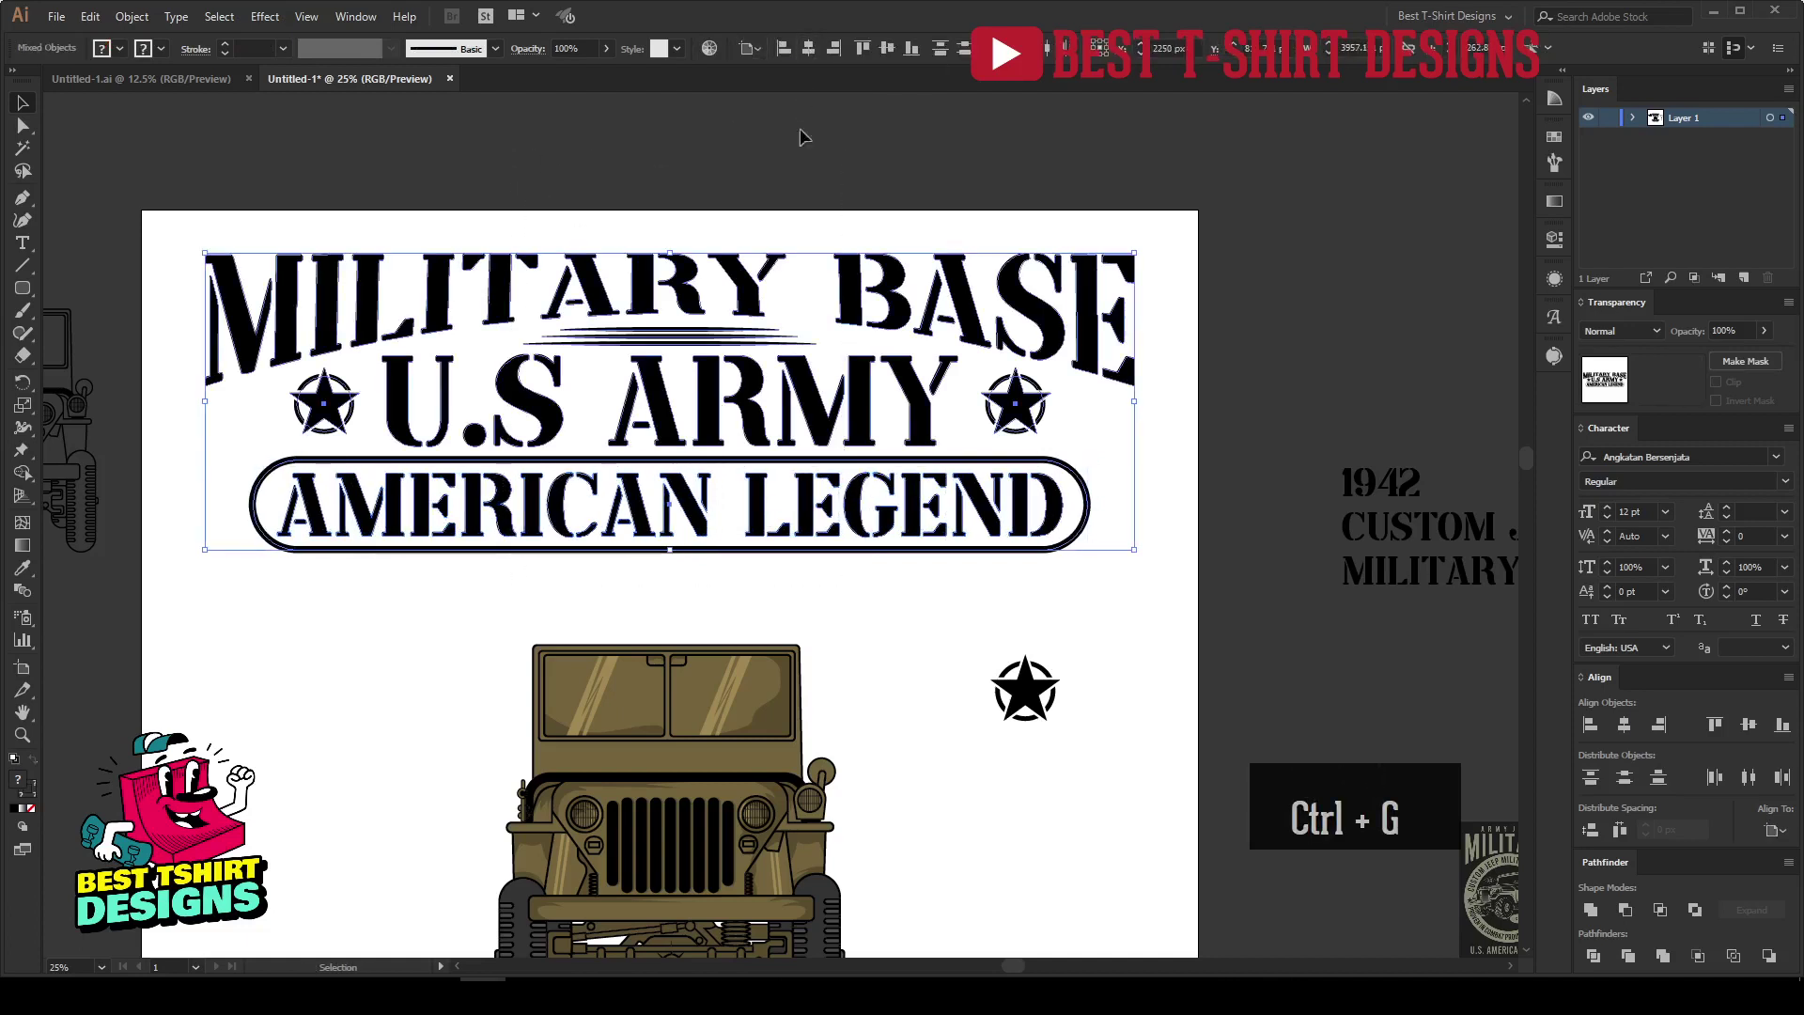
left_click(756, 207)
Enlarge the jeep proportionally upward until its windshield sits just below the AMERICAN LEGEND frame.
scroll(652, 353, "down", 1)
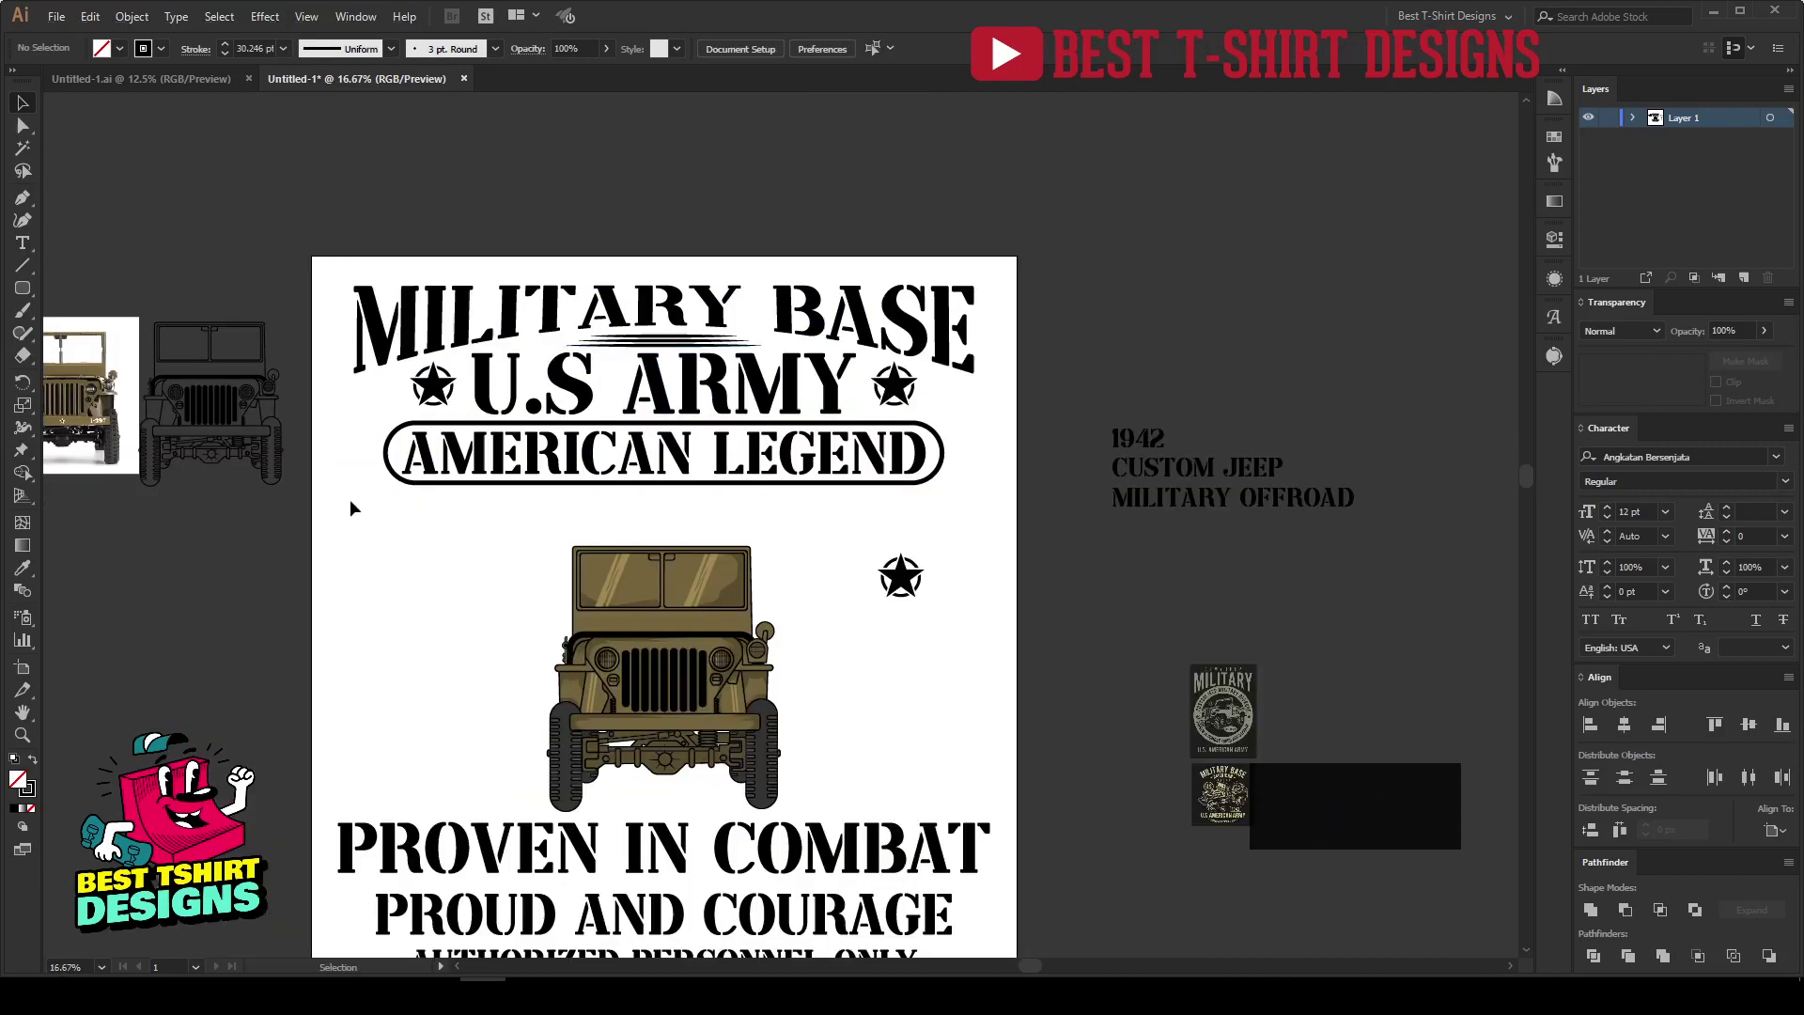
scroll(773, 531, "down", 1)
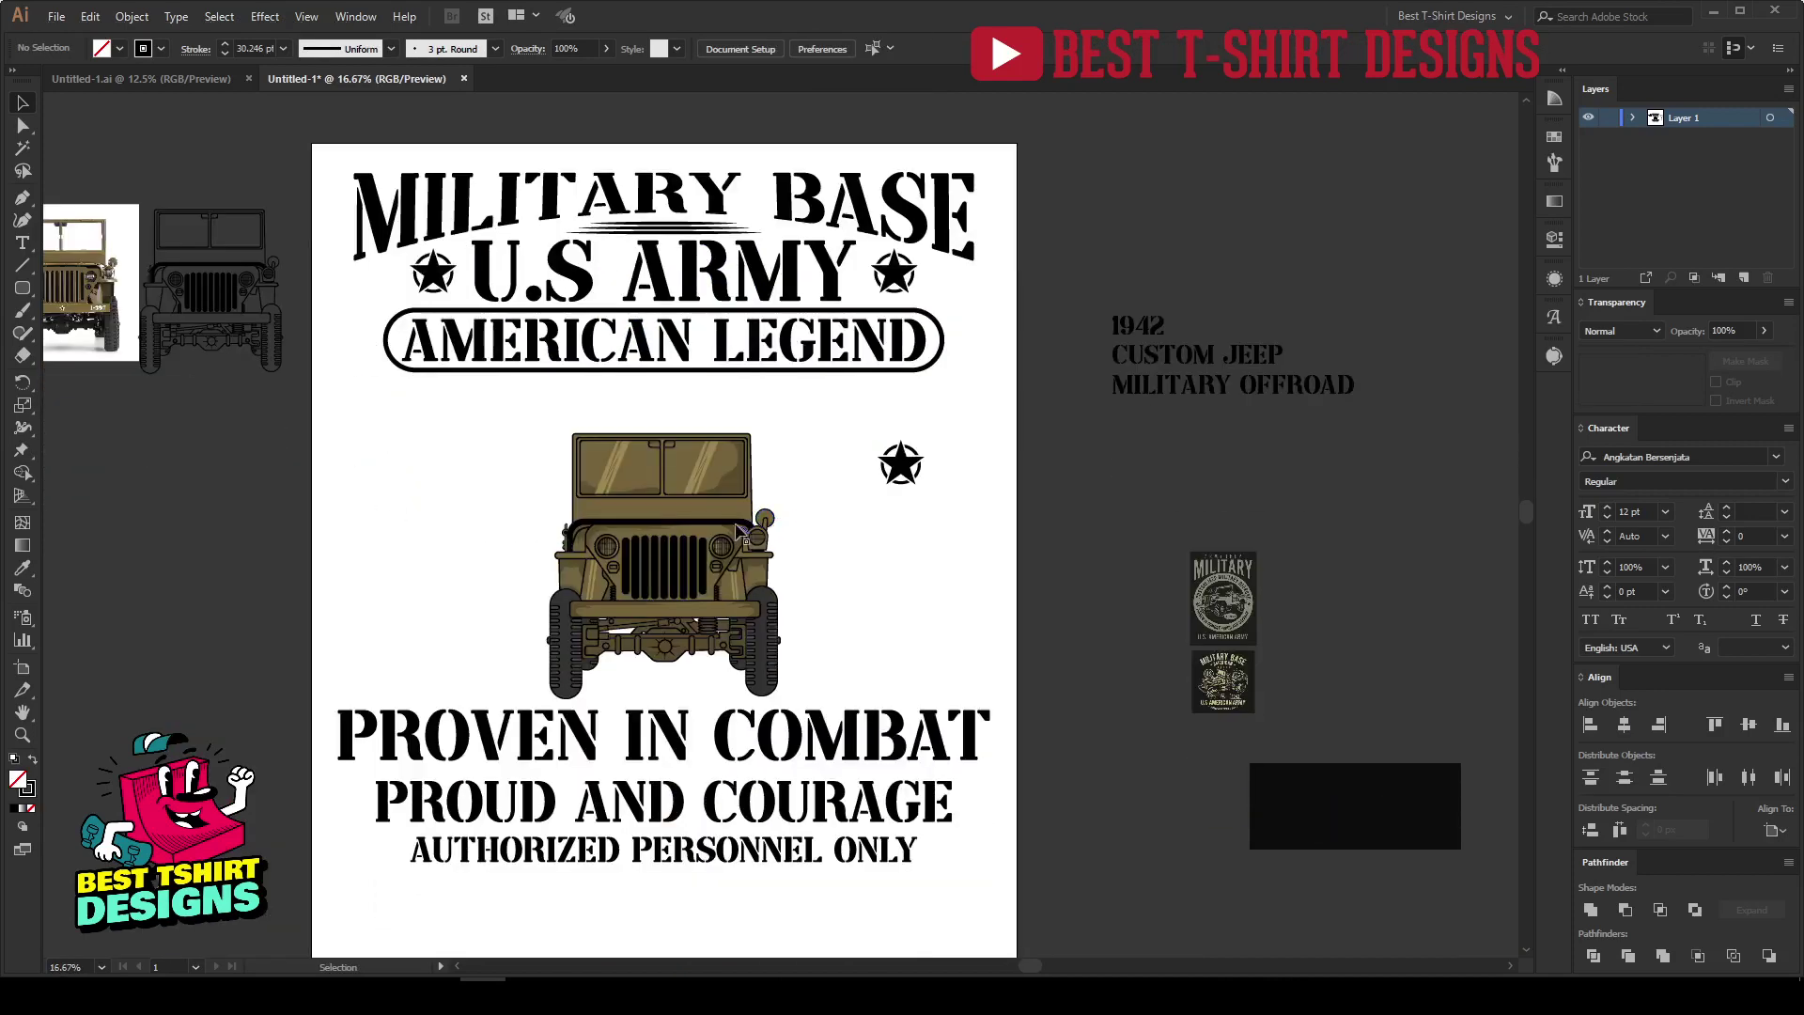
left_click(708, 531)
left_click_drag(667, 431, 670, 378)
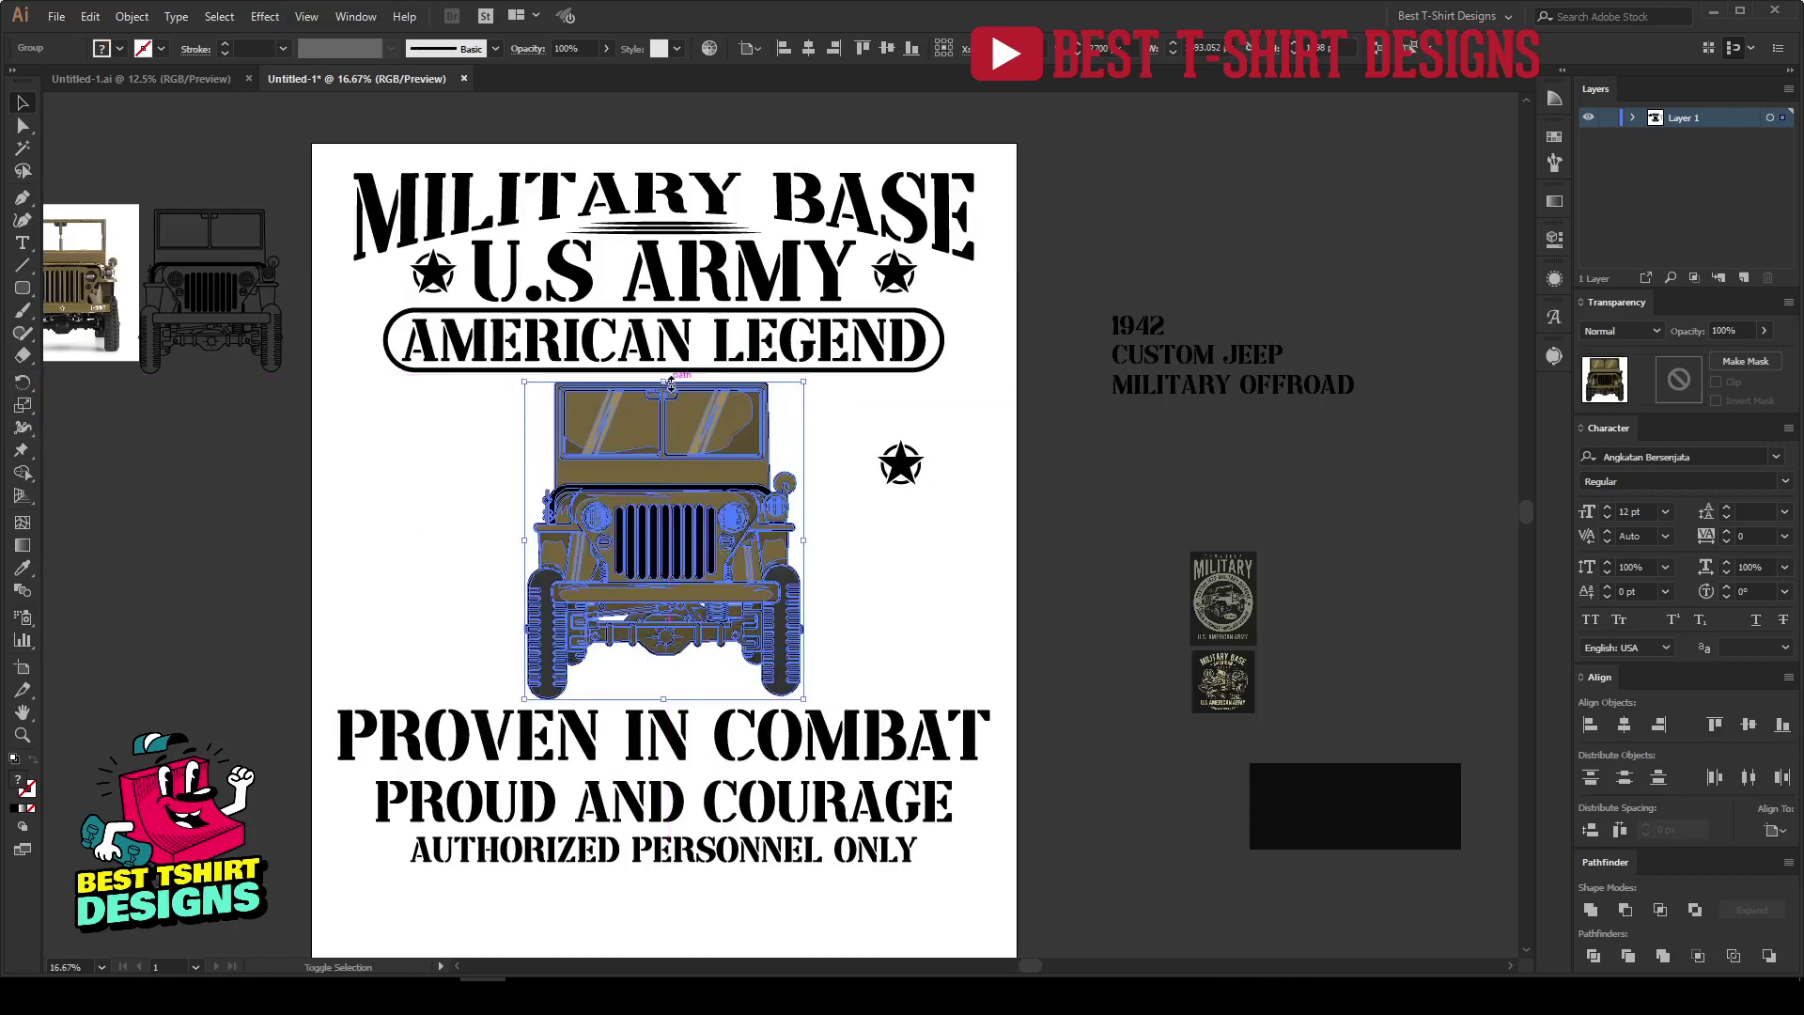
key("shift+Up")
key("shift+Down")
left_click(889, 591)
Move the three text lines below the jeep down close to the artboard's lower edge.
scroll(681, 377, "down", 1)
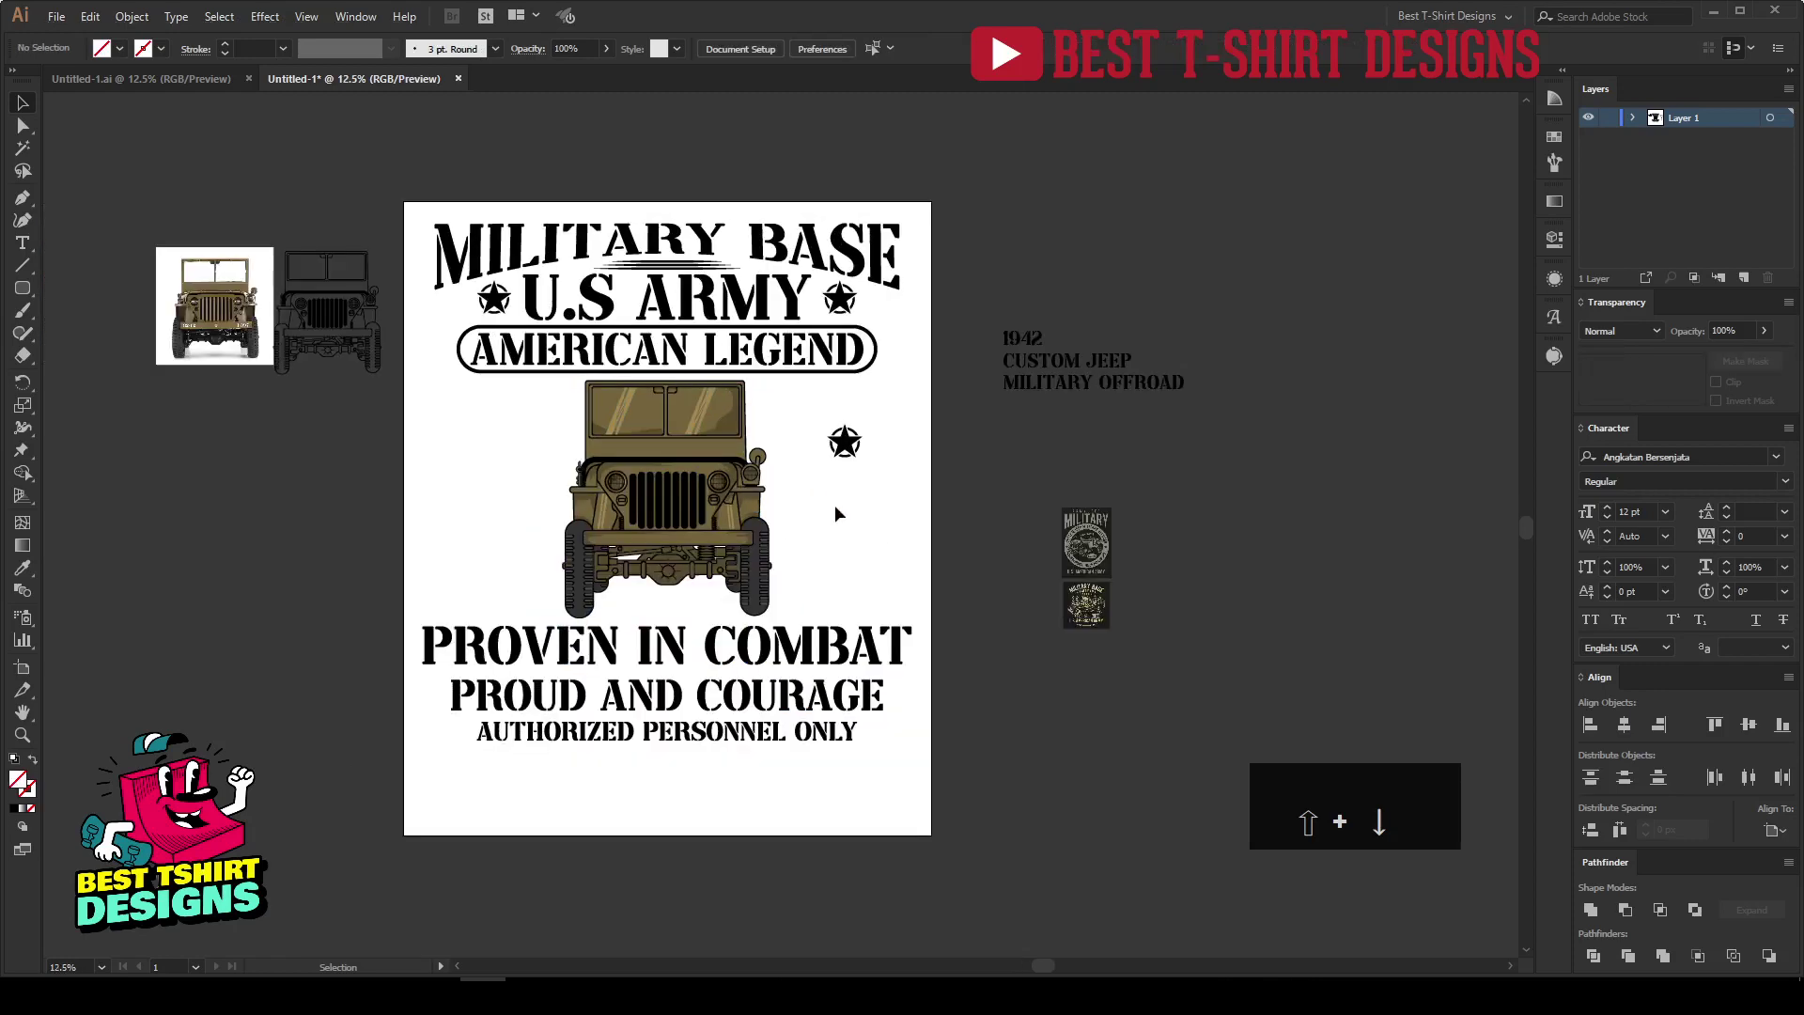
left_click_drag(843, 601, 898, 846)
key("shift+Down")
key("shift+Down")
key("shift+Down")
key("shift+Down")
key("shift+Down")
key("shift+Down")
key("shift+Down")
key("shift+Down")
key("shift+Down")
key("shift+Down")
key("shift+Down")
key("shift+Down")
key("shift+Down")
key("shift+Down")
key("shift+Down")
key("shift+Down")
key("shift+Down")
key("shift+Down")
key("shift+Down")
key("shift+Down")
key("shift+Down")
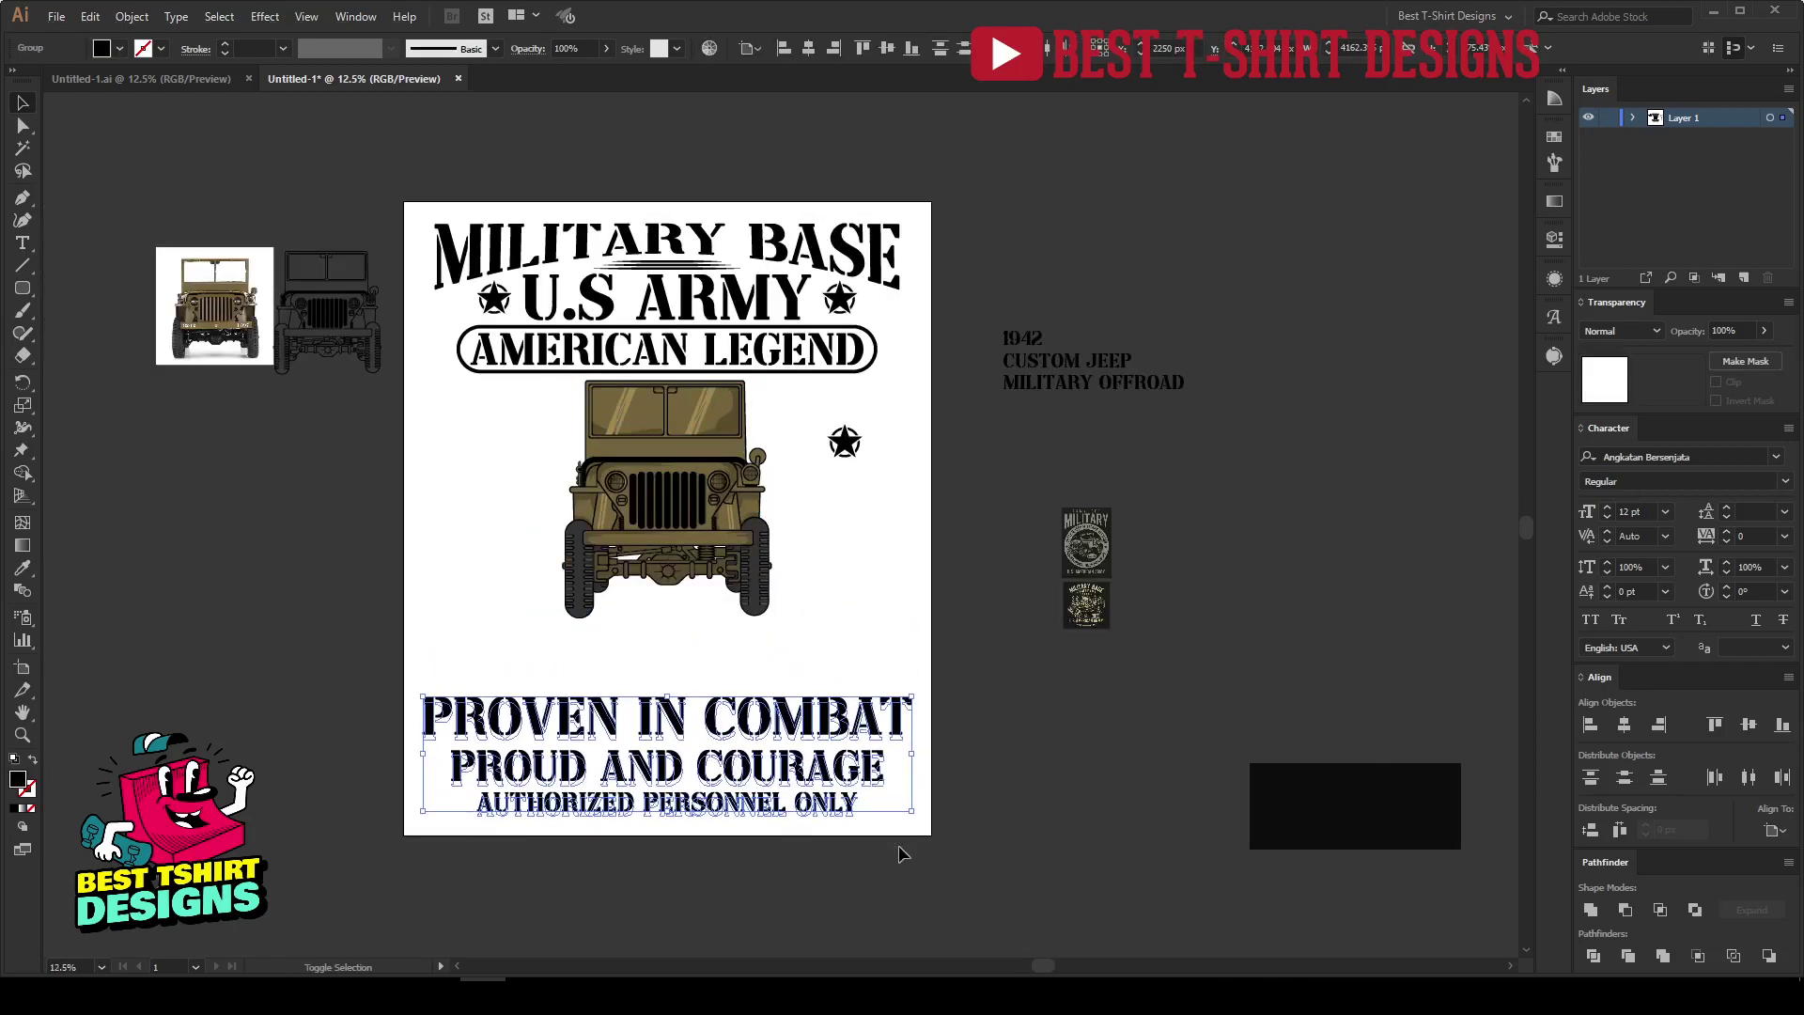
Enlarge the jeep proportionally downward so it fills the space above PROVEN IN COMBAT.
left_click(677, 616)
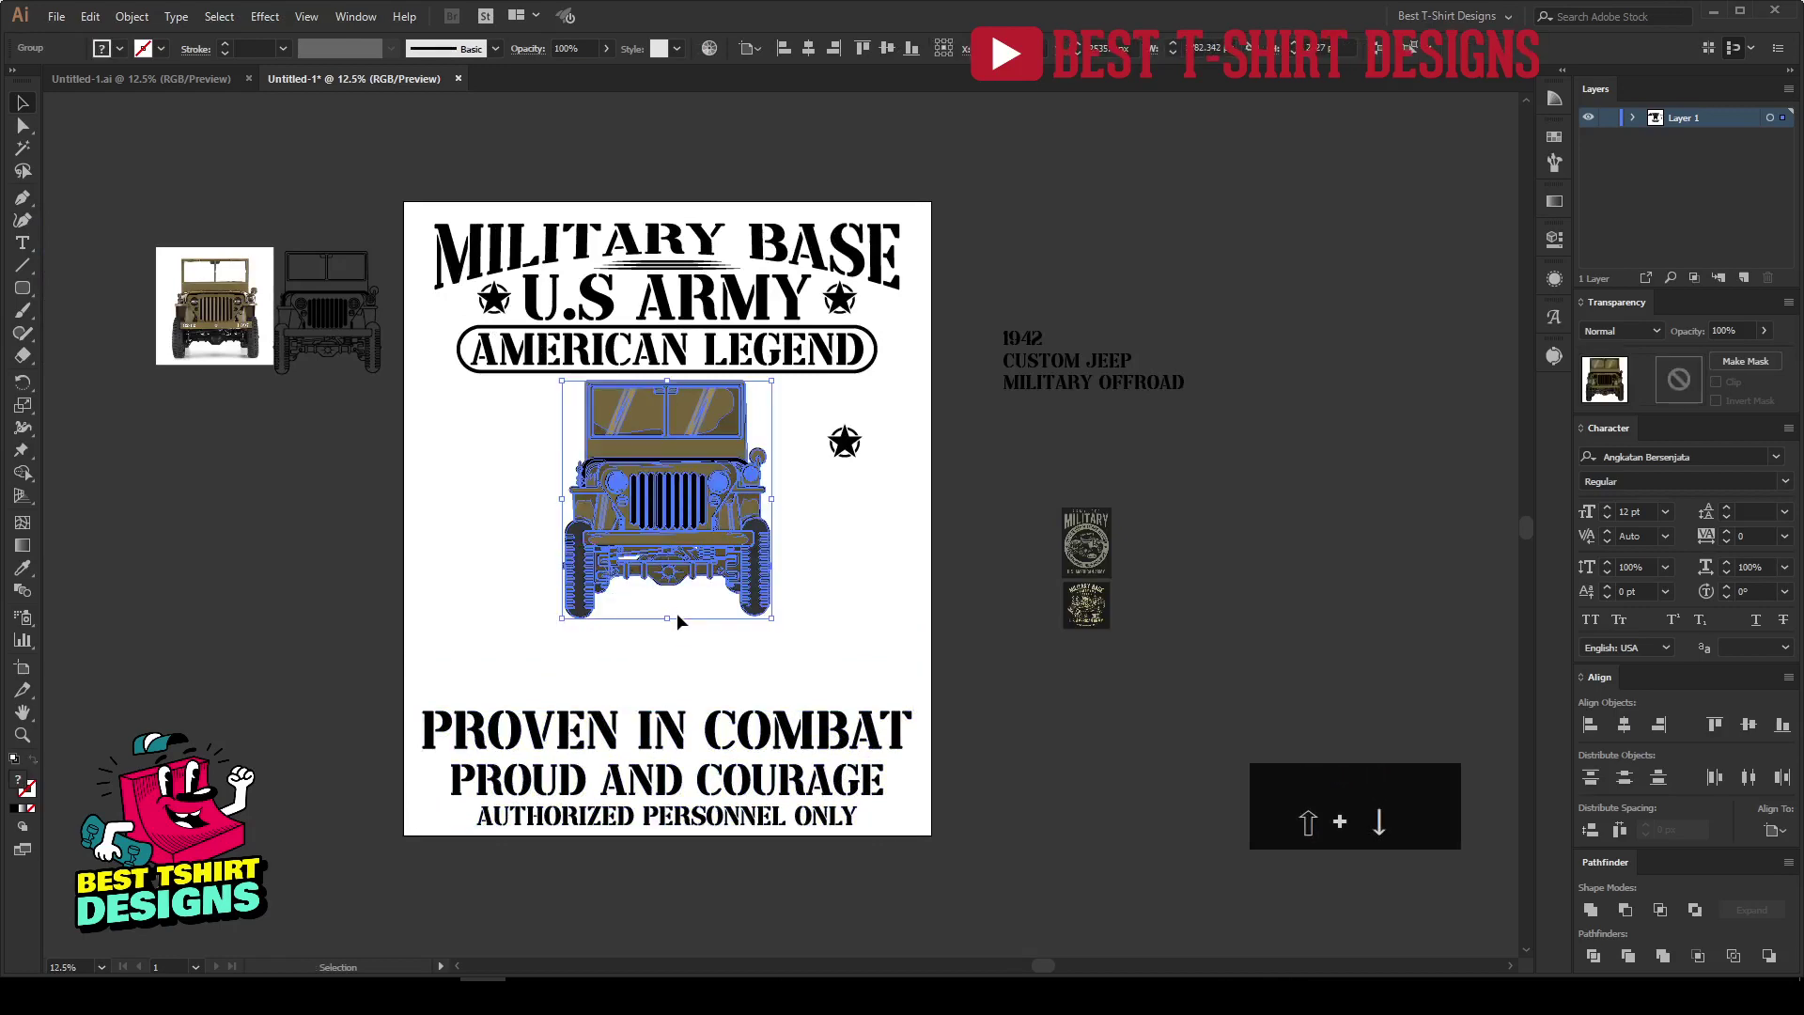
left_click_drag(674, 620, 664, 700)
left_click(905, 573)
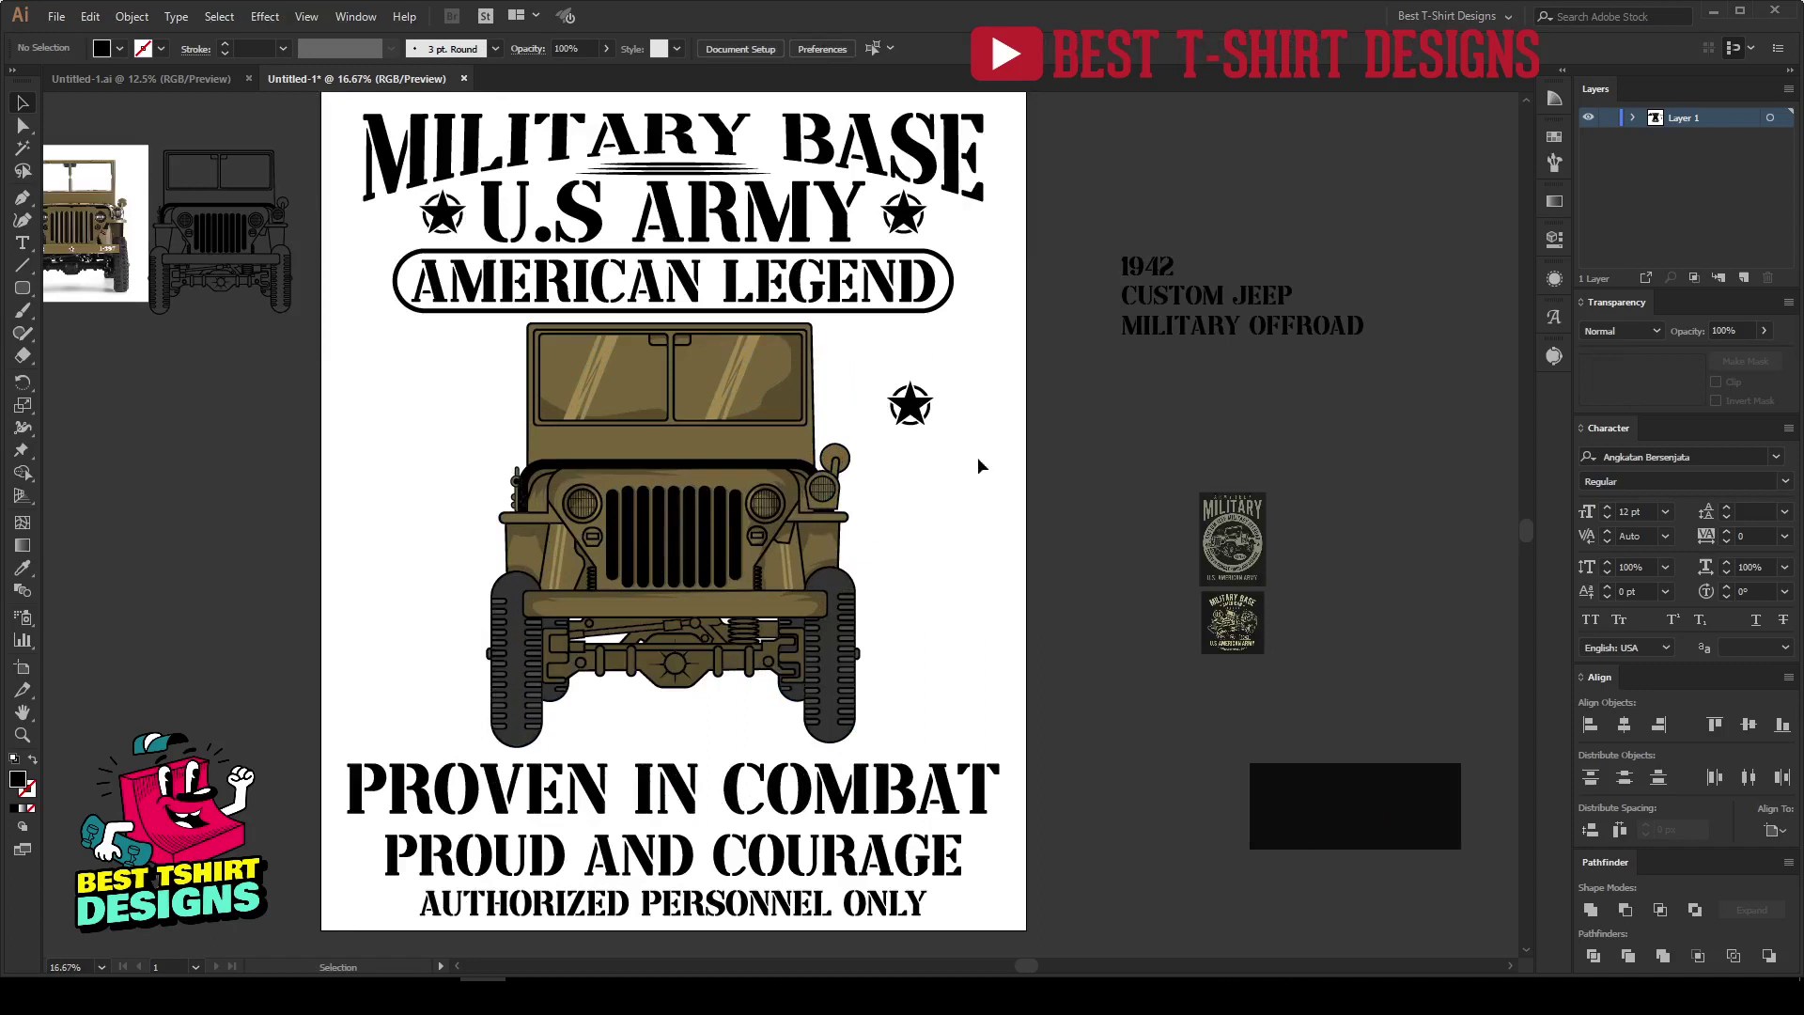
Move the spare star ornament off the artboard and centre the whole design horizontally on the artboard.
left_click_drag(916, 411, 1113, 468)
scroll(854, 535, "down", 1)
scroll(633, 508, "down", 1)
left_click_drag(454, 118, 835, 799)
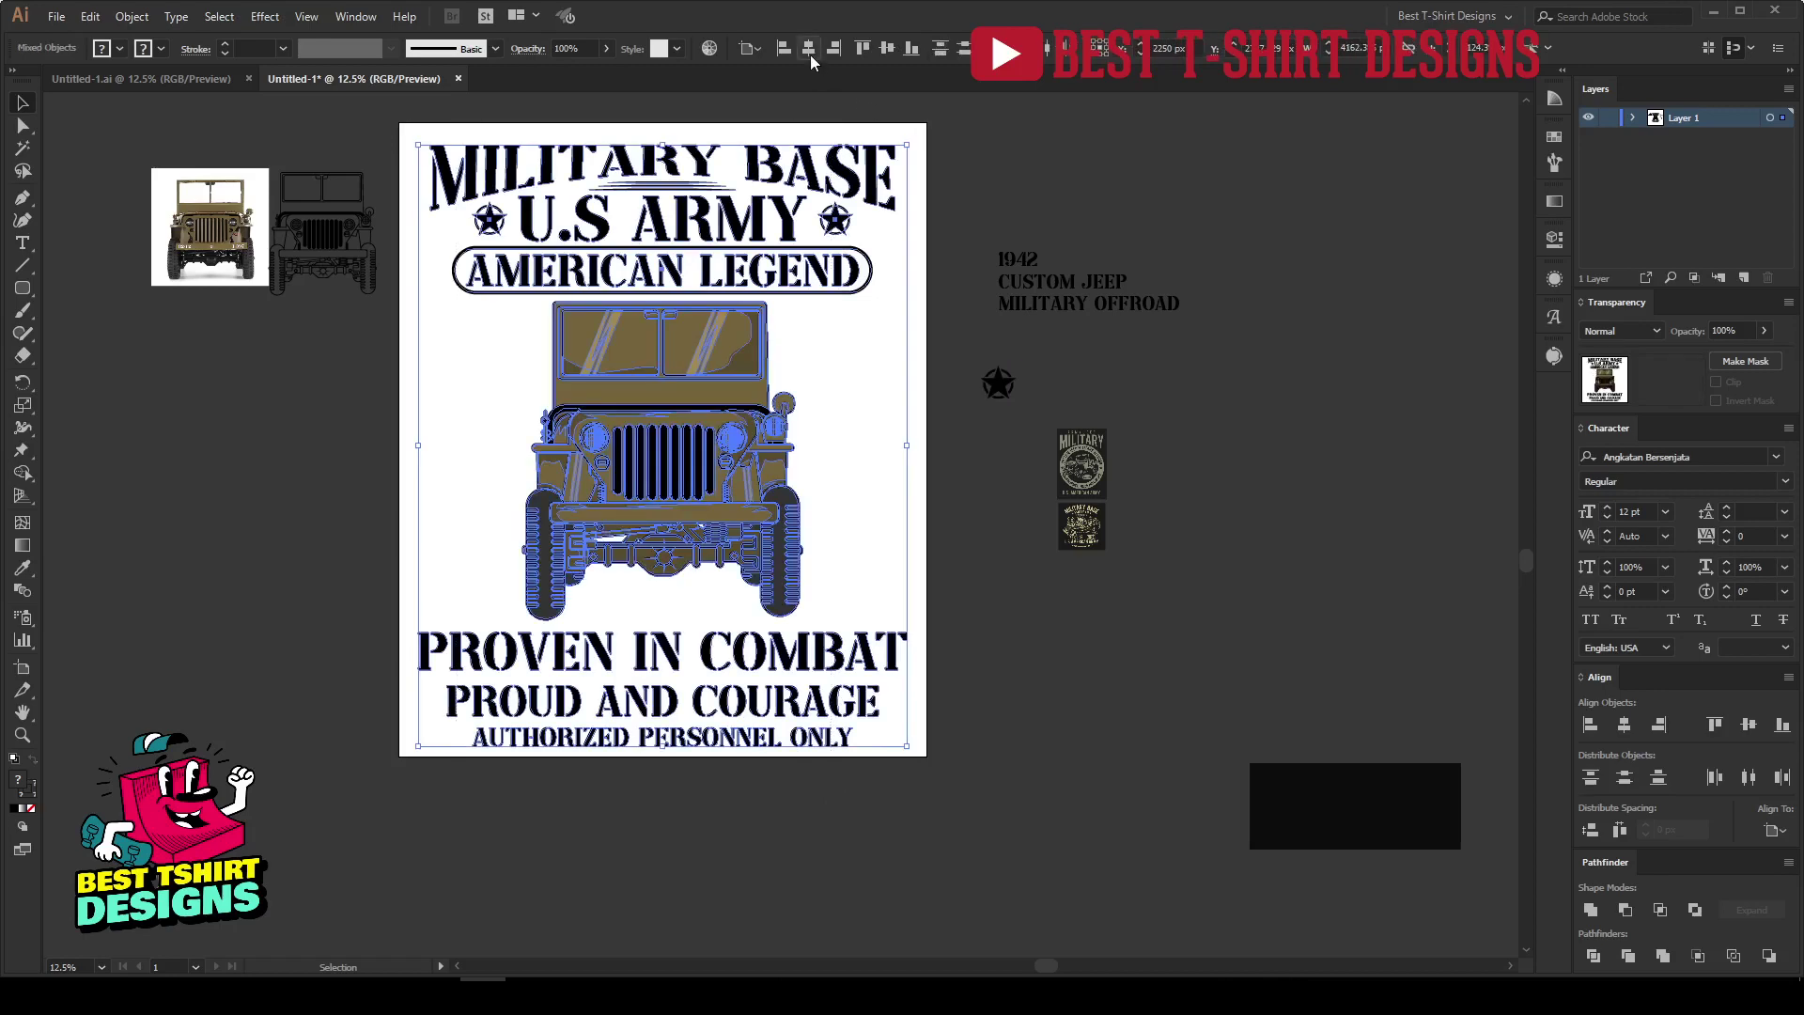
left_click(851, 440)
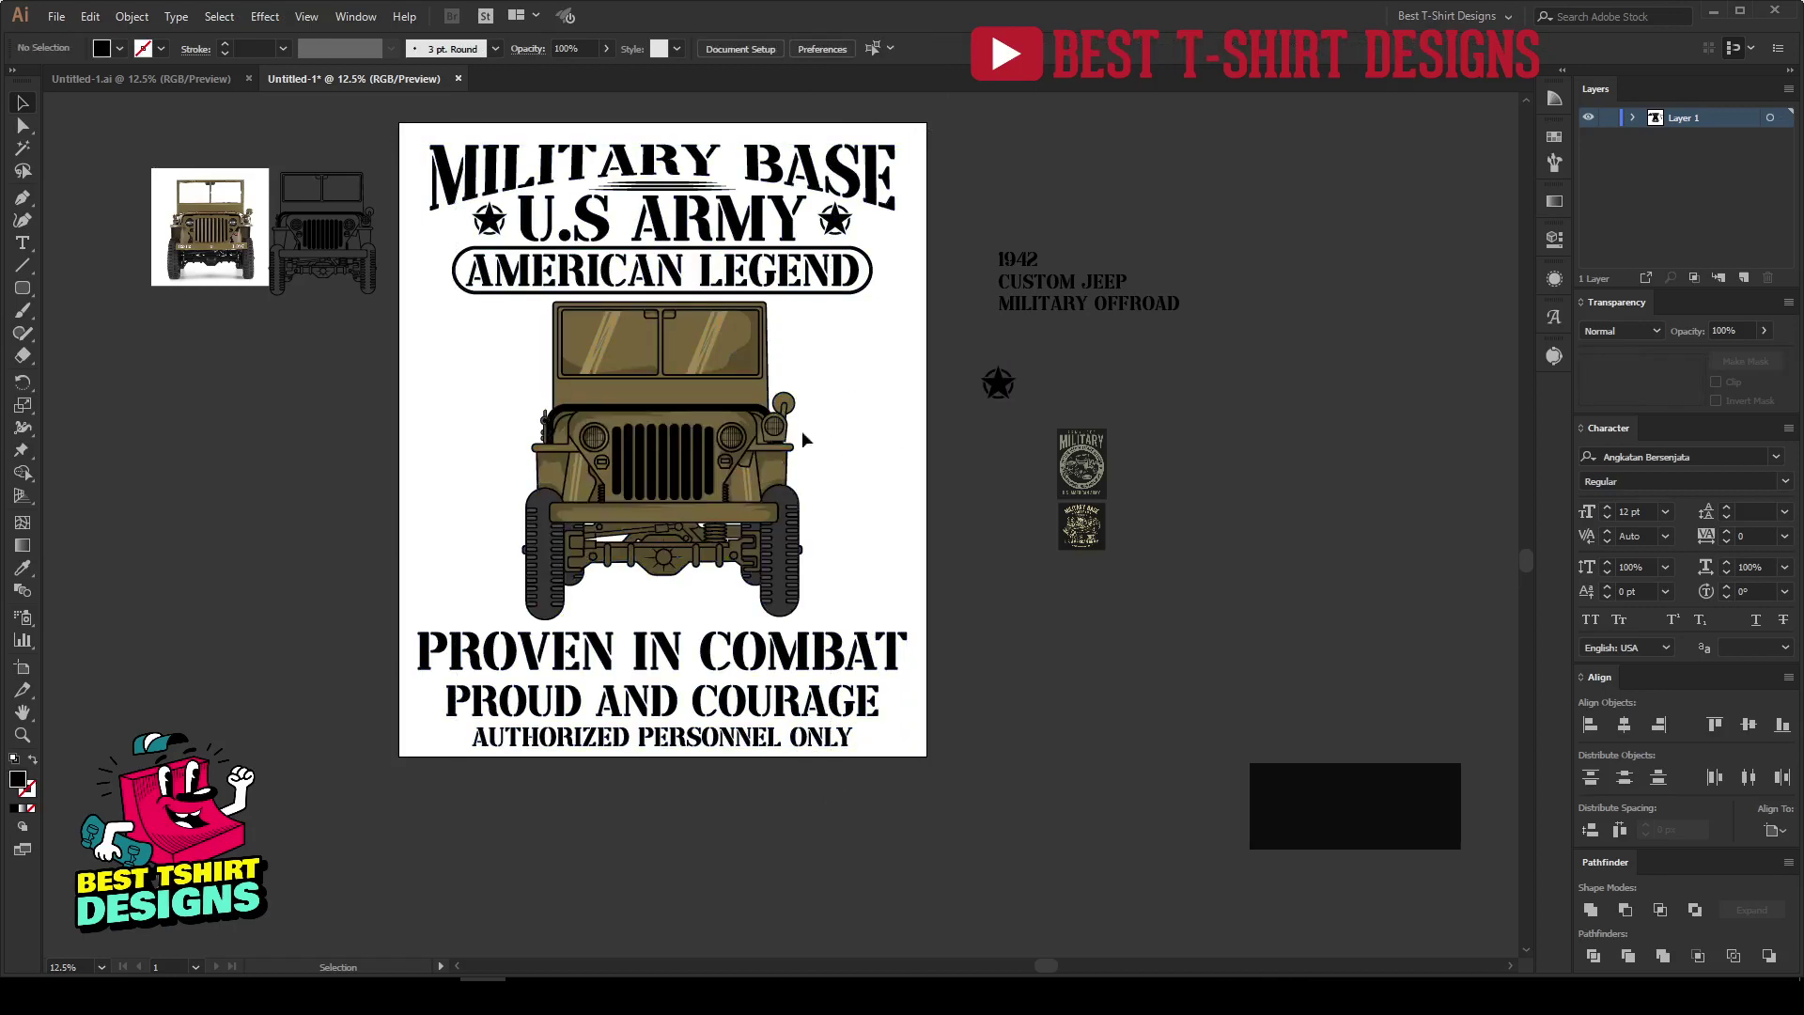
Scale PROVEN IN COMBAT down from both ends to match the width of MILITARY BASE.
left_click(888, 661)
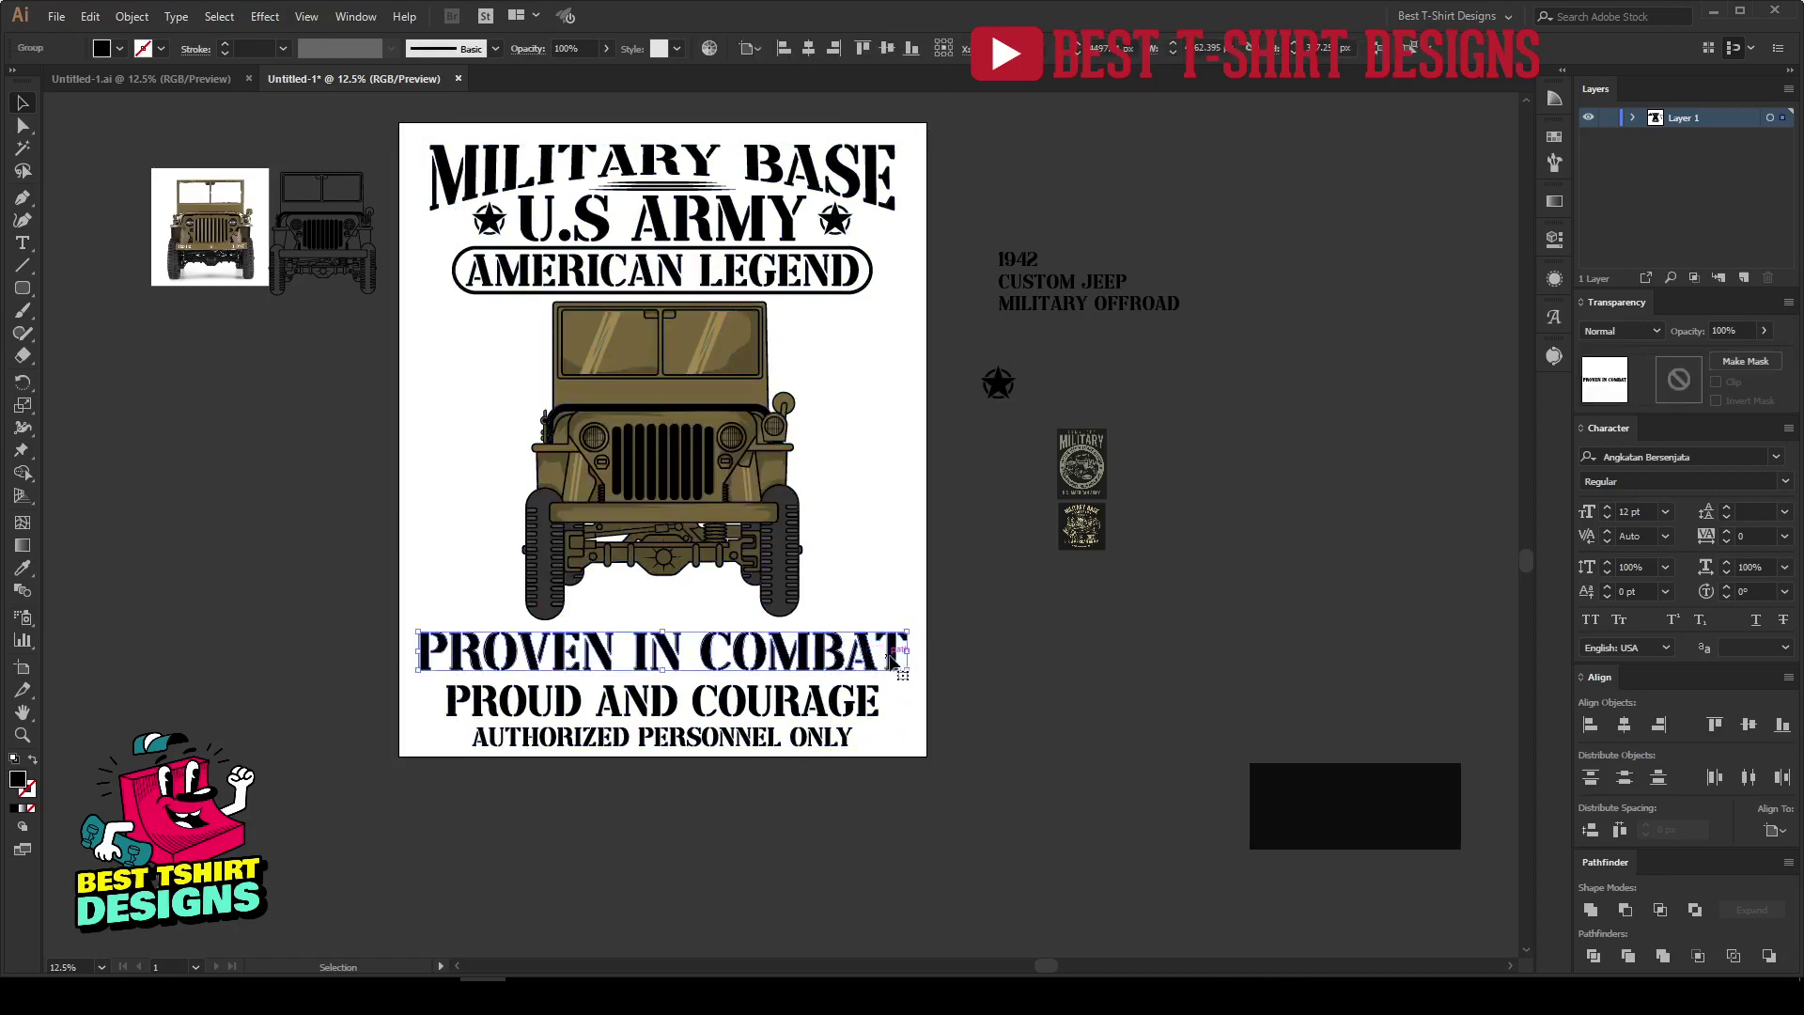
left_click_drag(908, 652, 895, 652)
mouse_move(418, 651)
left_mouse_down()
mouse_move(447, 652)
mouse_move(431, 652)
left_mouse_up()
Nudge PROUD AND COURAGE up close beneath PROVEN IN COMBAT.
scroll(722, 744, "up", 1)
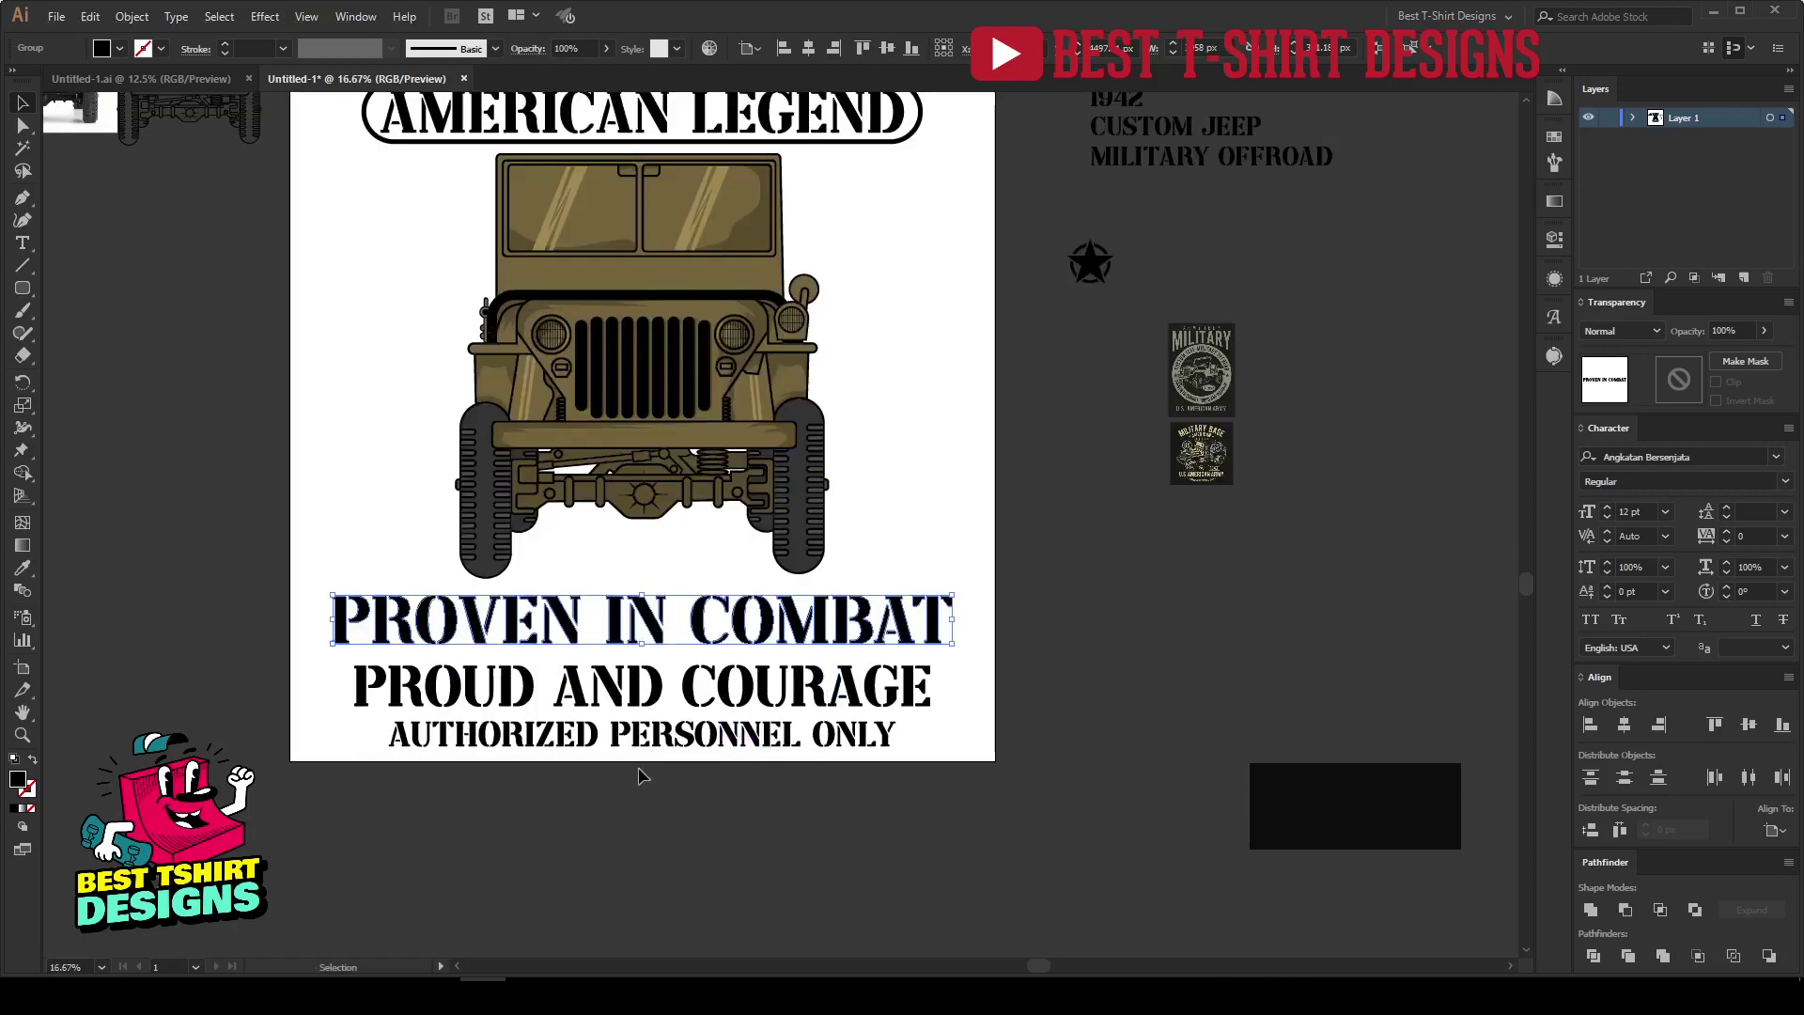
left_click(643, 694)
key("shift+Up")
key("shift+Up")
key("shift+Up")
key("shift+Up")
key("shift+Up")
key("shift+Up")
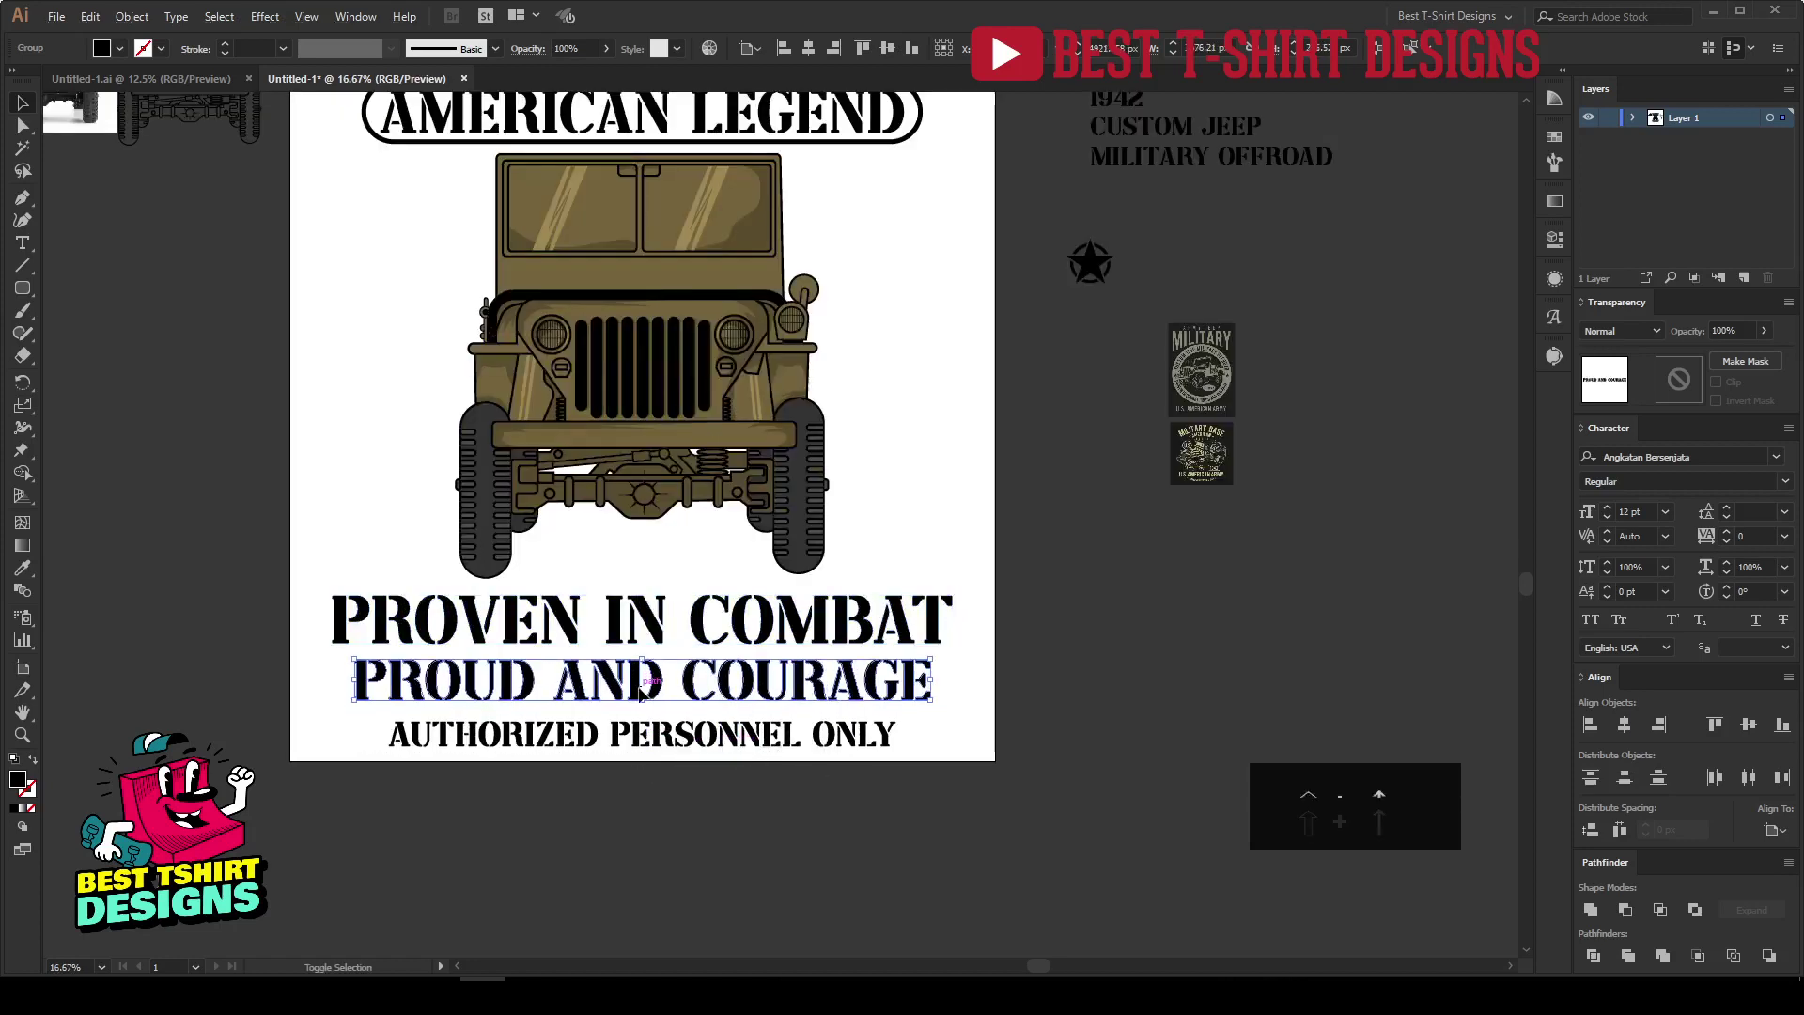
Draw a black rectangle as wide as PROVEN IN COMBAT over PROUD AND COURAGE and send it to the back.
scroll(552, 714, "up", 1)
left_click(552, 714)
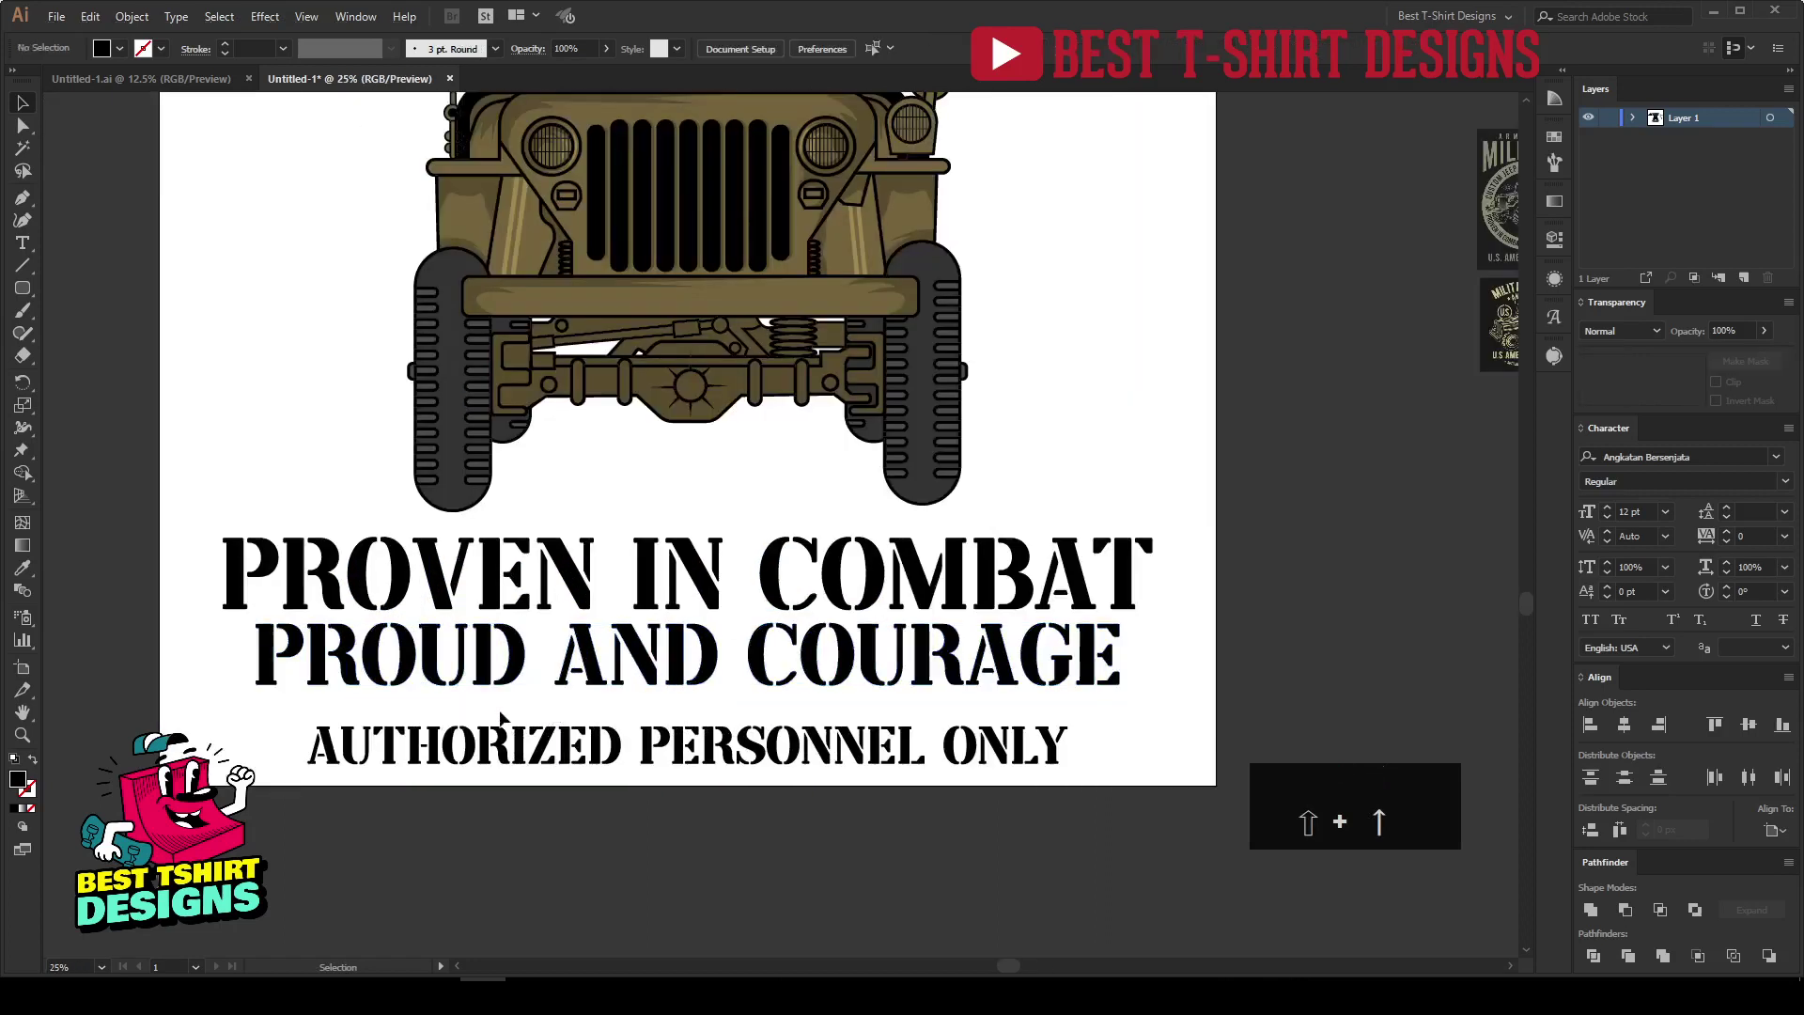
left_click_drag(22, 288, 94, 289)
left_click_drag(222, 611, 1153, 697)
key("v")
scroll(395, 646, "up", 1)
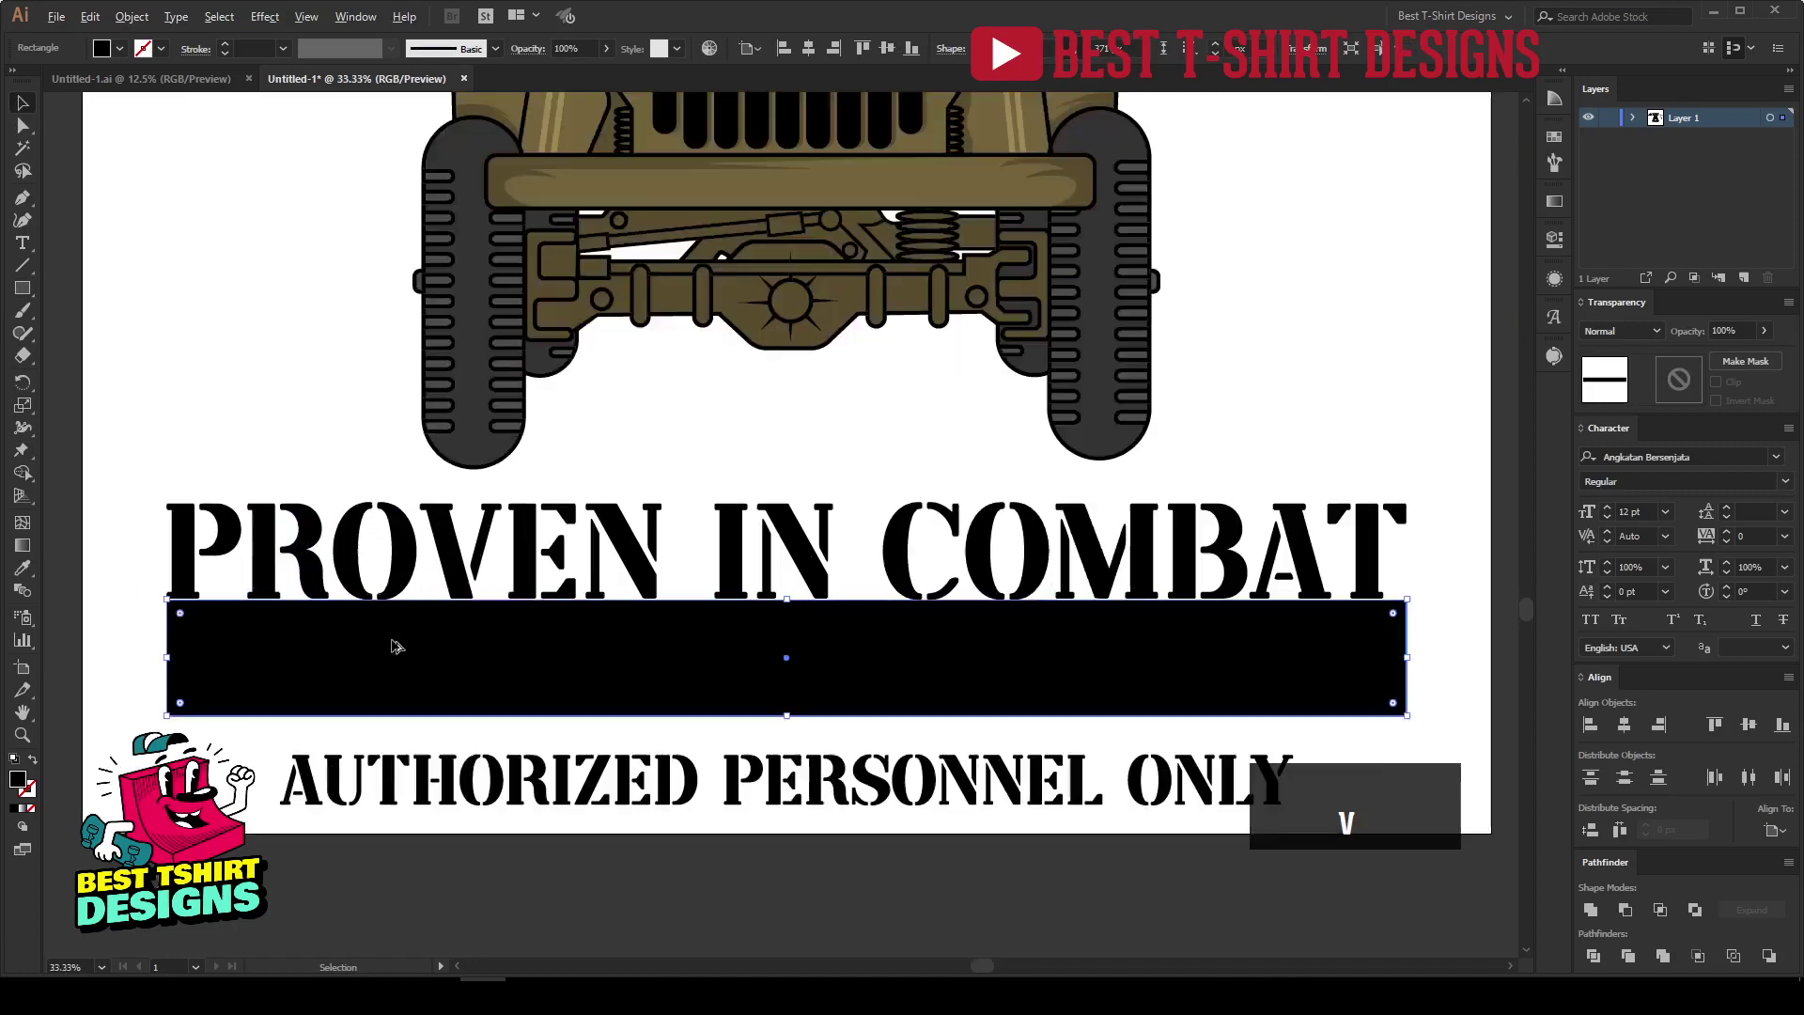
key("ctrl+shift+bracketleft")
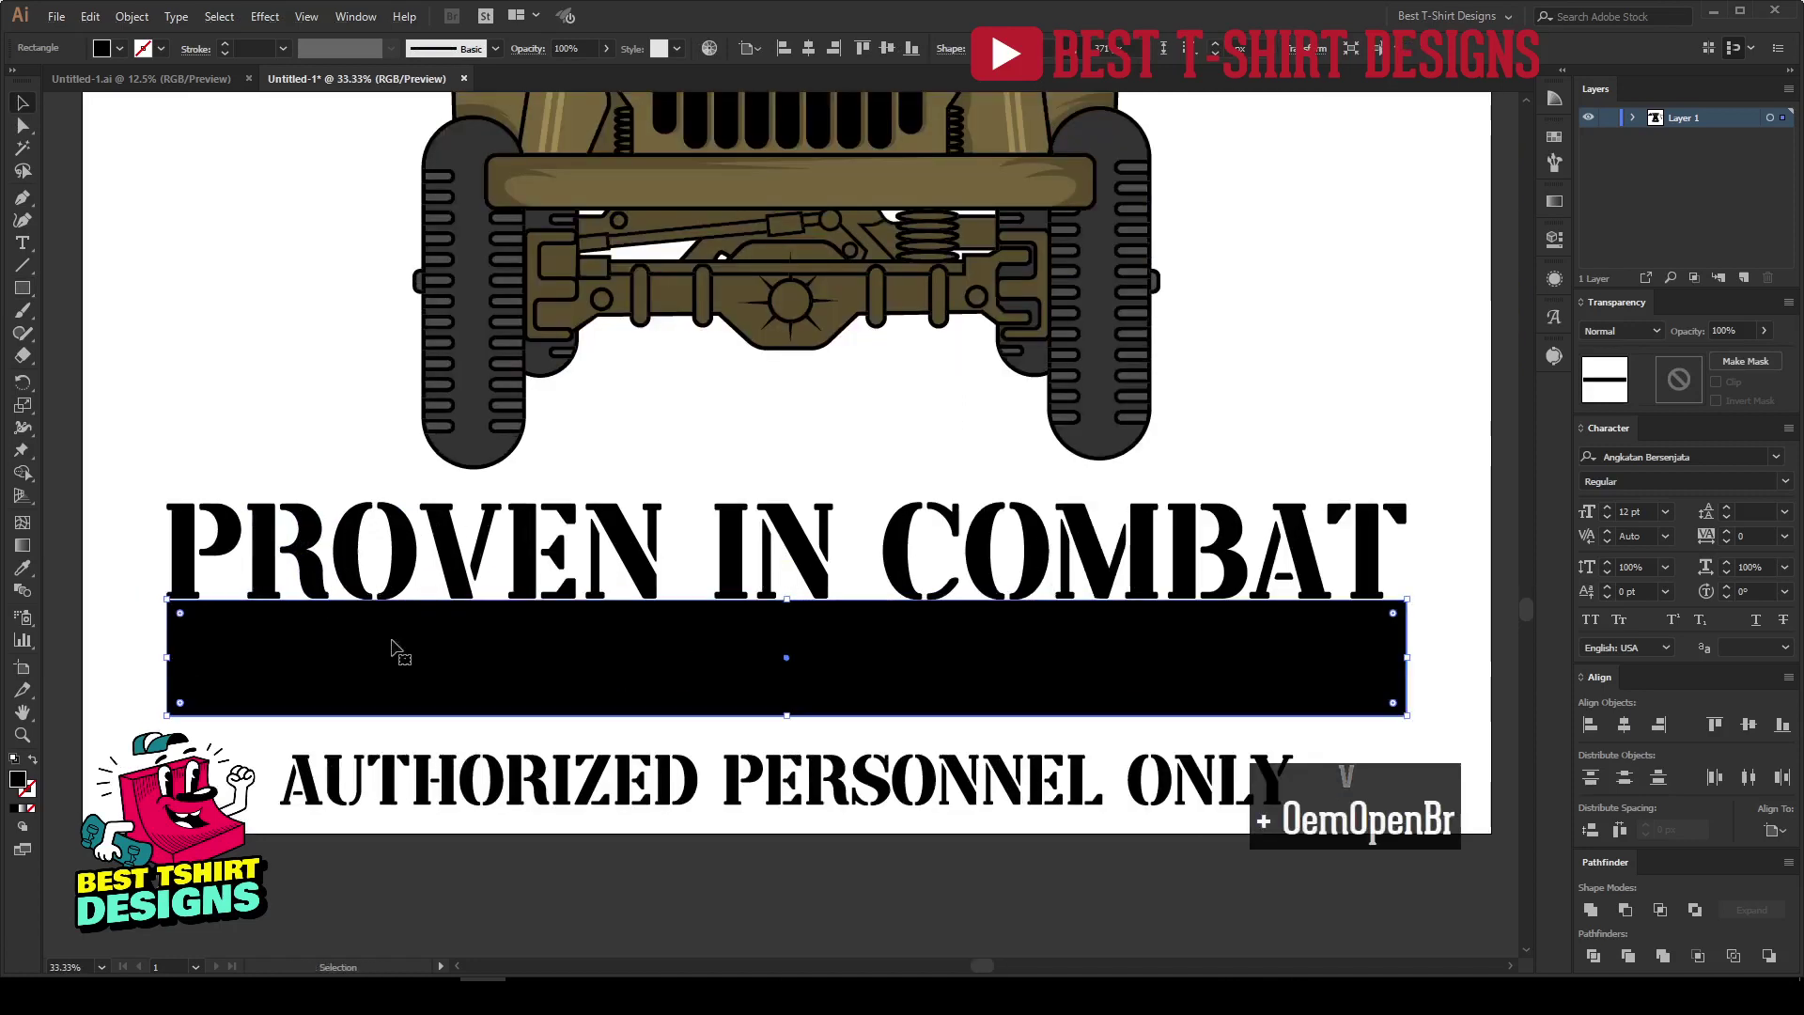
Centre PROUD AND COURAGE on the black rectangle and enlarge the text to nearly fill the rectangle's width.
left_click(619, 678)
left_click(621, 662, "shift")
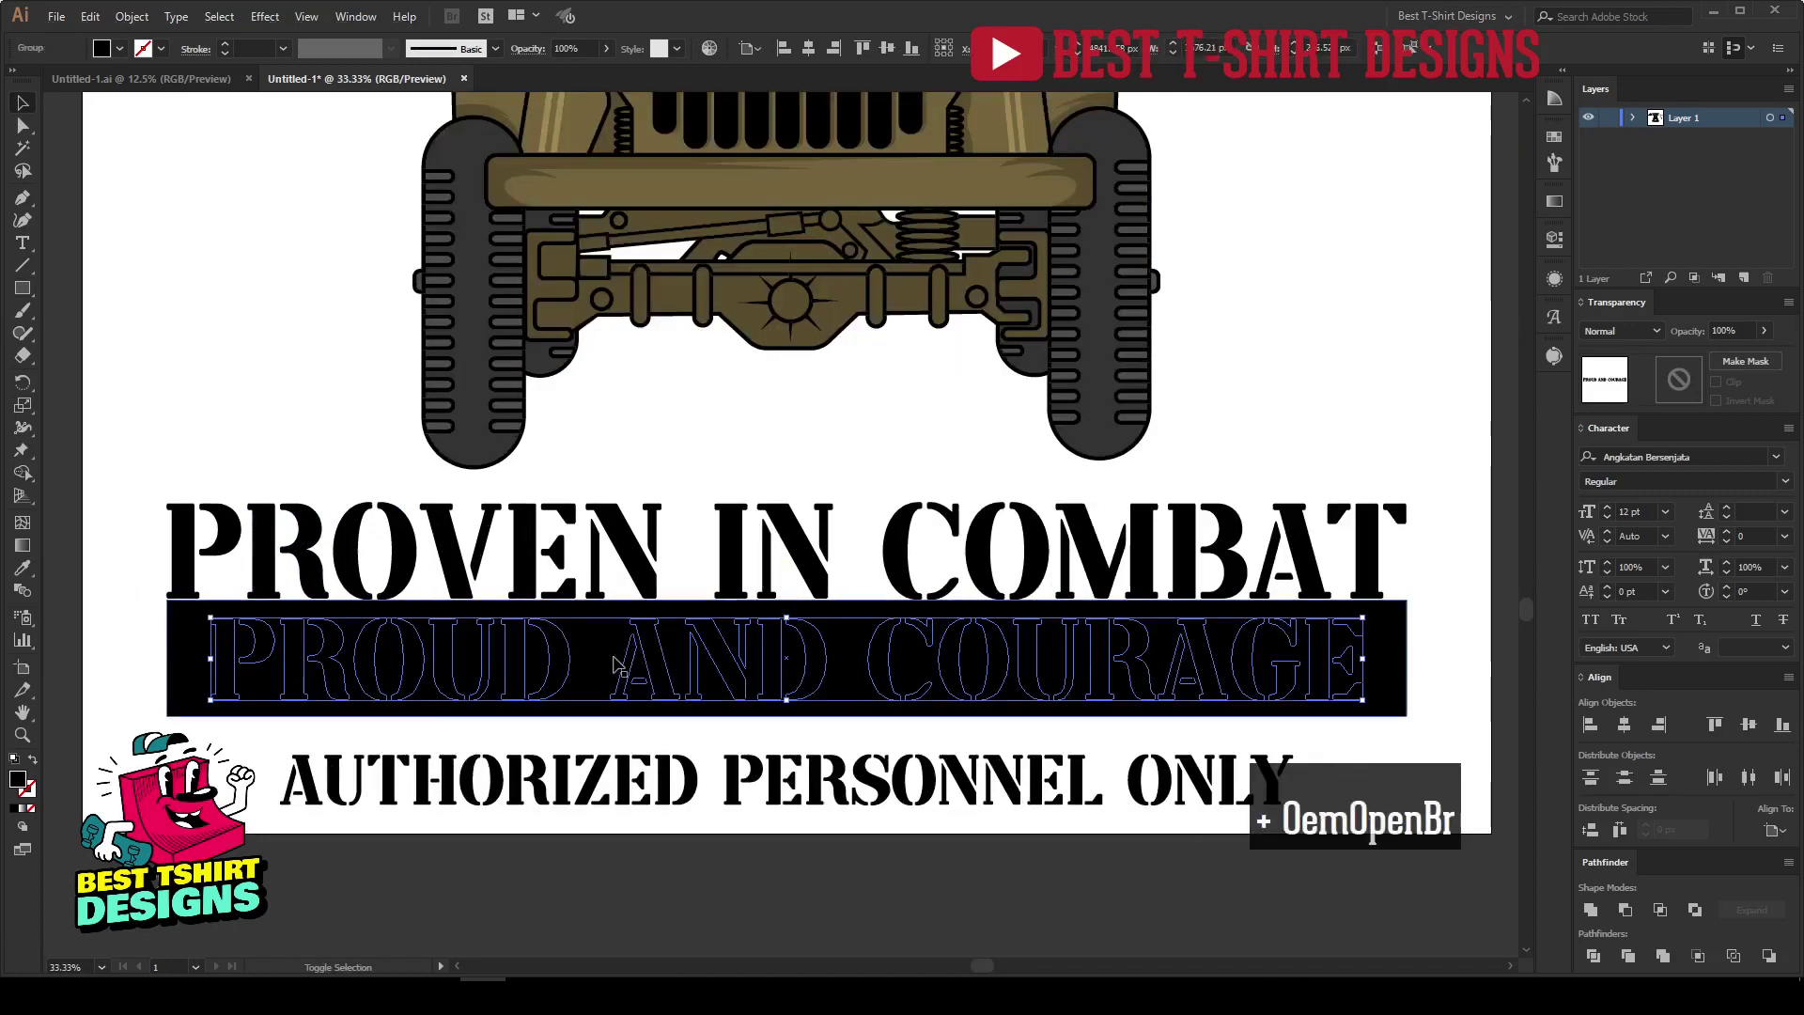
left_click(658, 679)
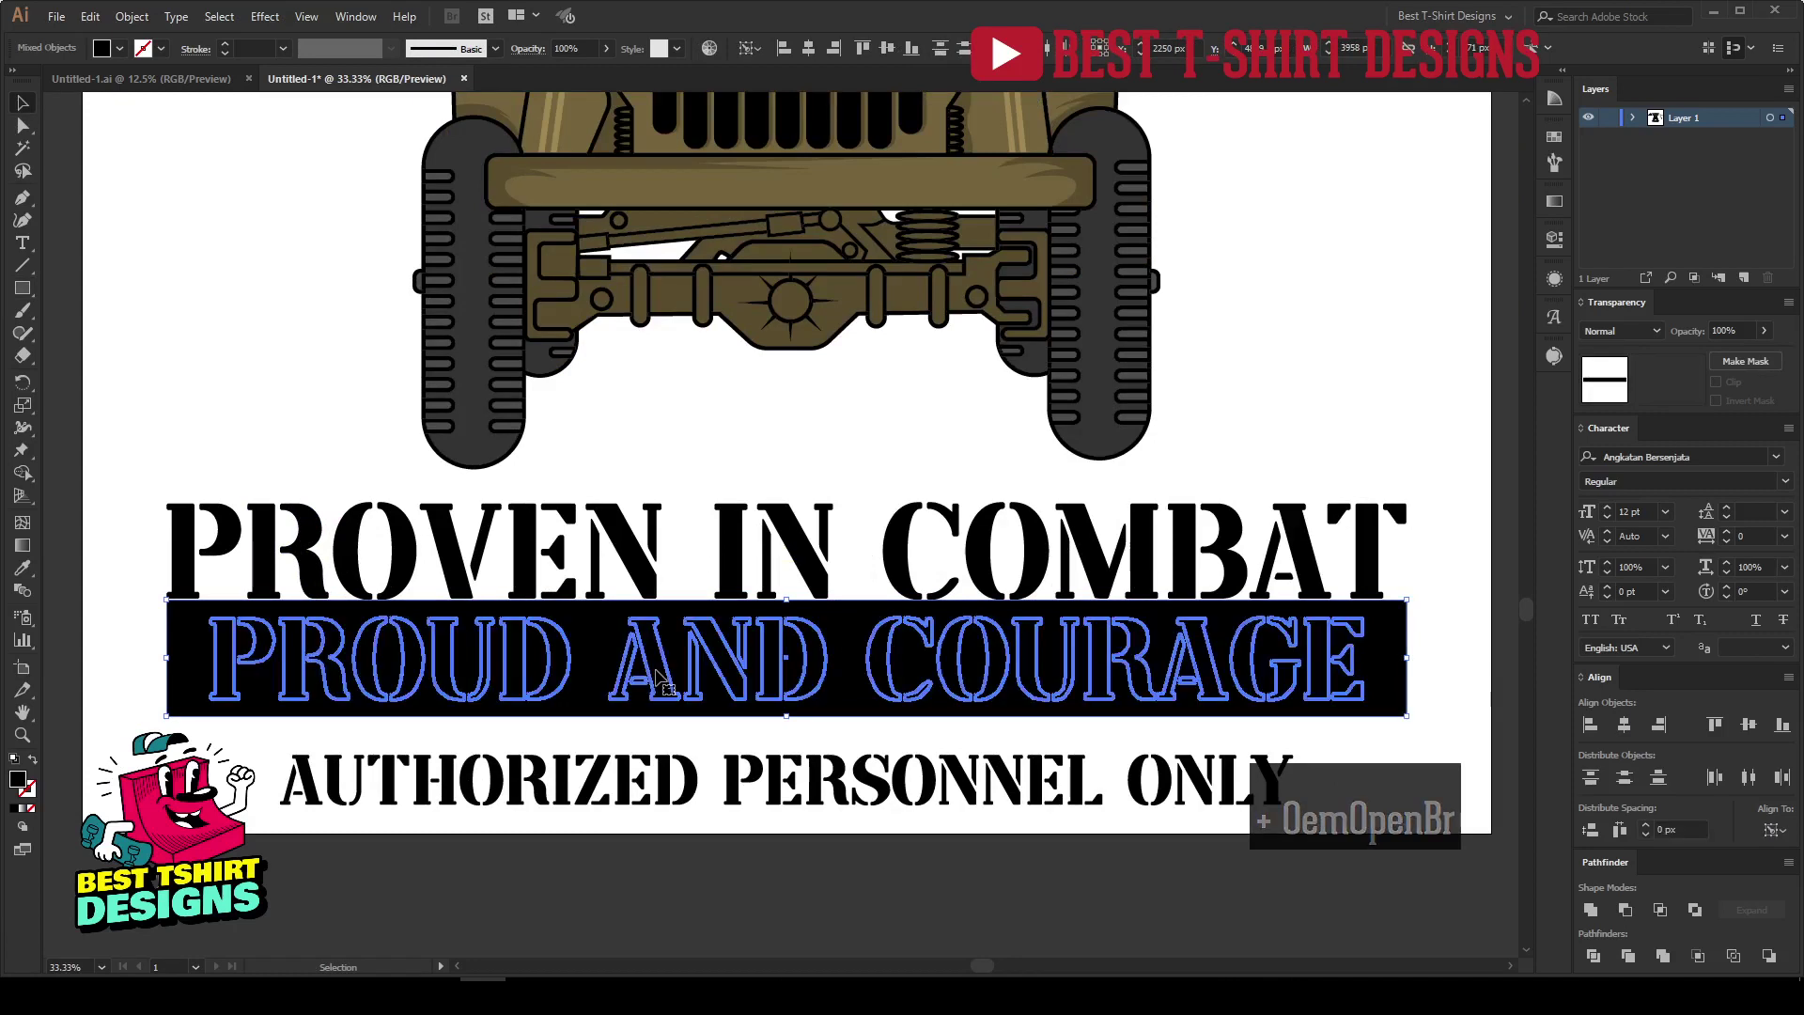
left_click(886, 55)
left_click(812, 464)
left_click(822, 668)
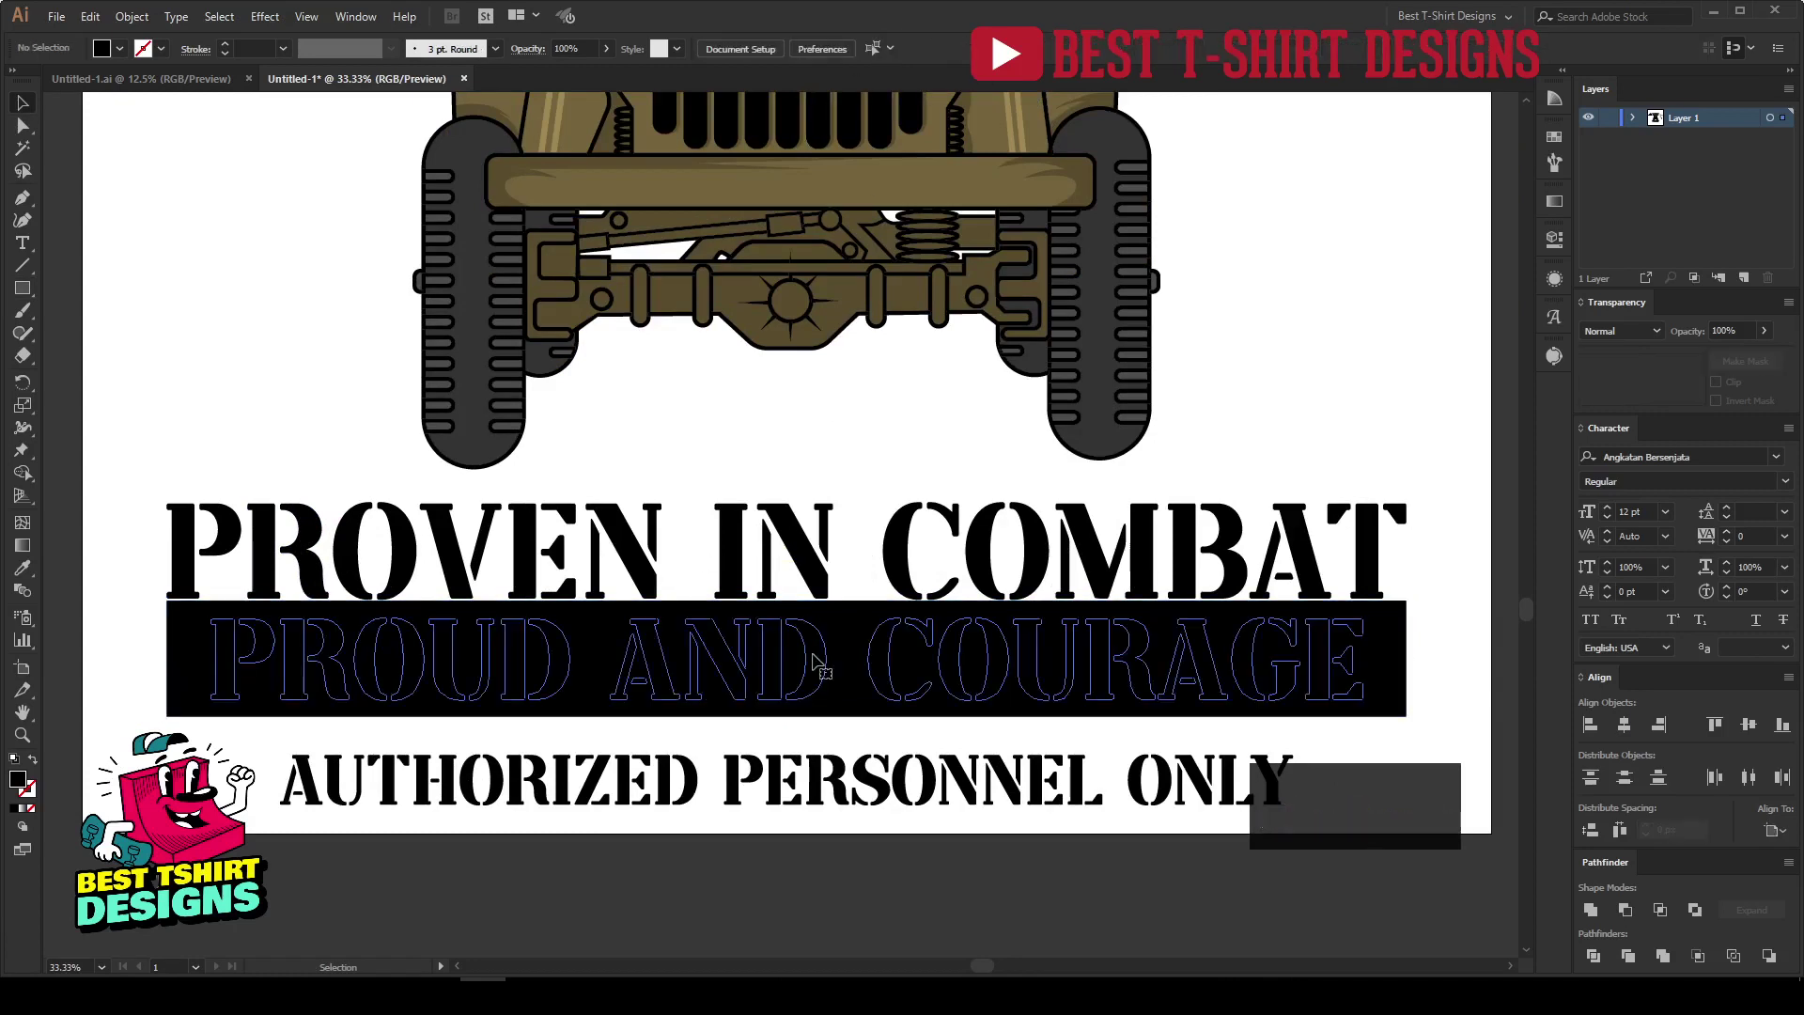
mouse_move(1365, 661)
left_mouse_down()
mouse_move(1385, 660)
mouse_move(1296, 661)
mouse_move(1395, 660)
left_mouse_up()
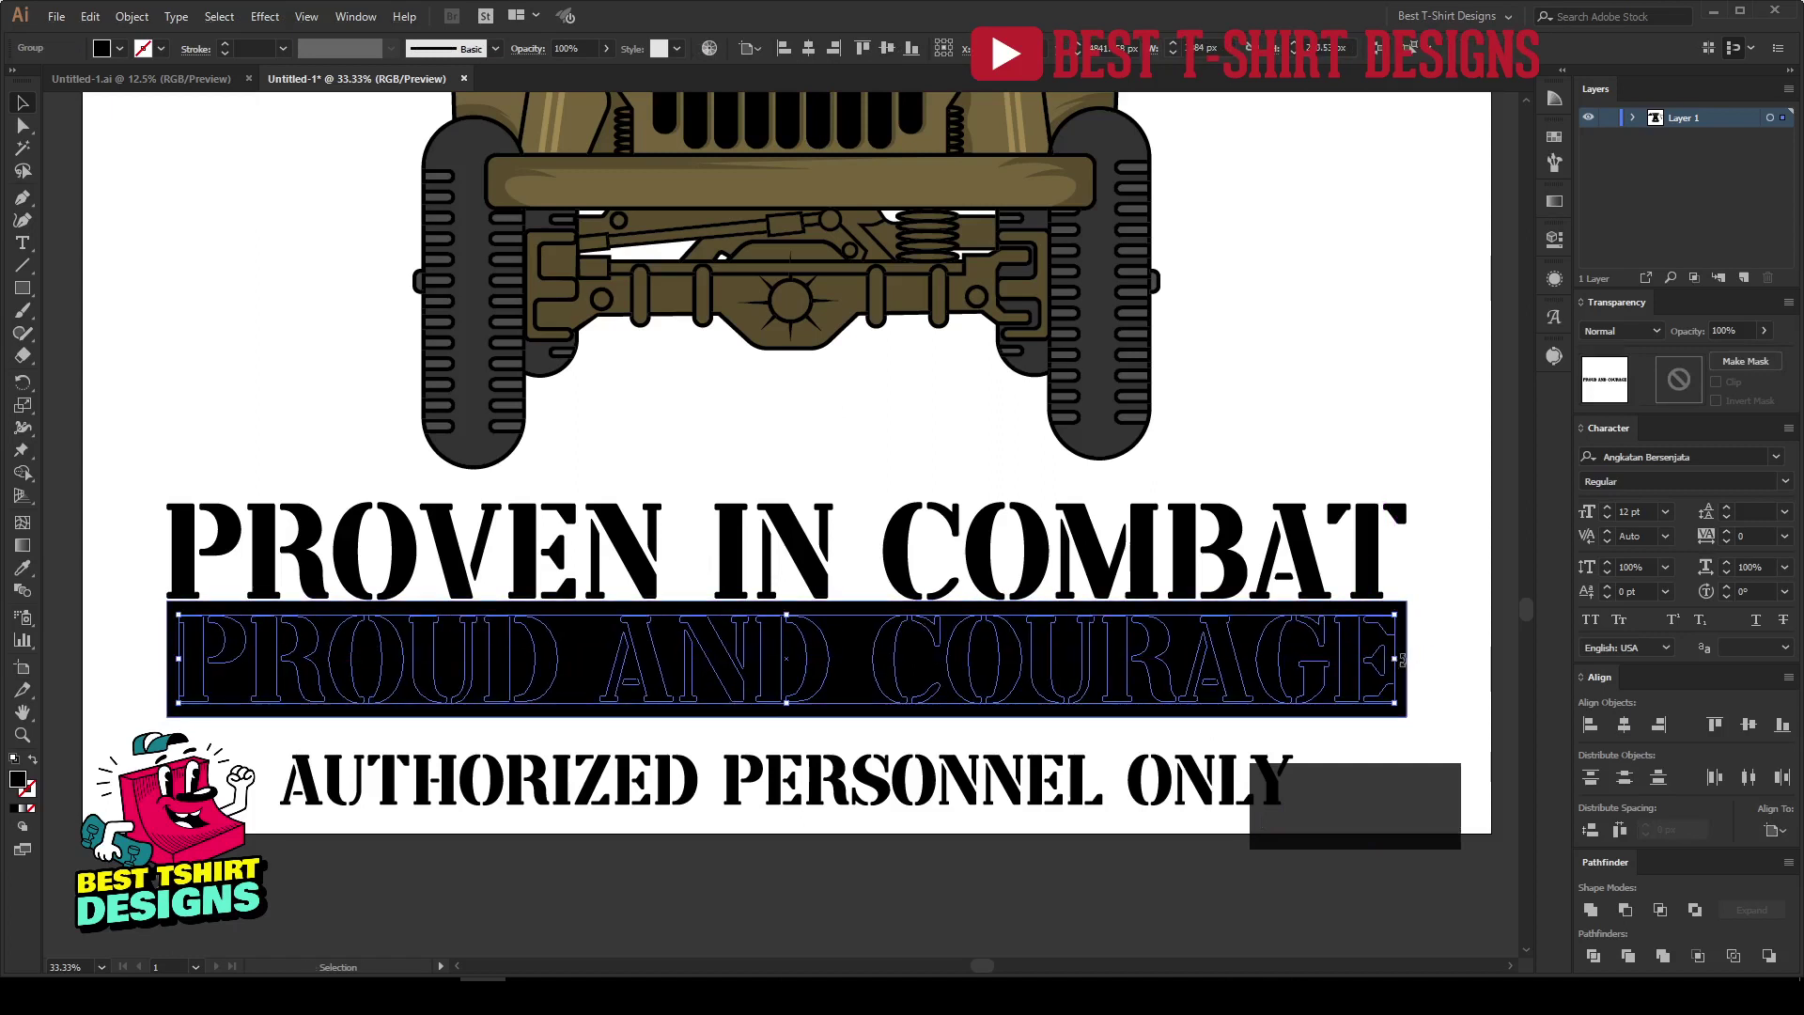
Cut PROUD AND COURAGE and paste it in place into an opacity mask on the black rectangle, with Clip off.
key("ctrl+x")
left_click(926, 672)
left_click(1680, 380)
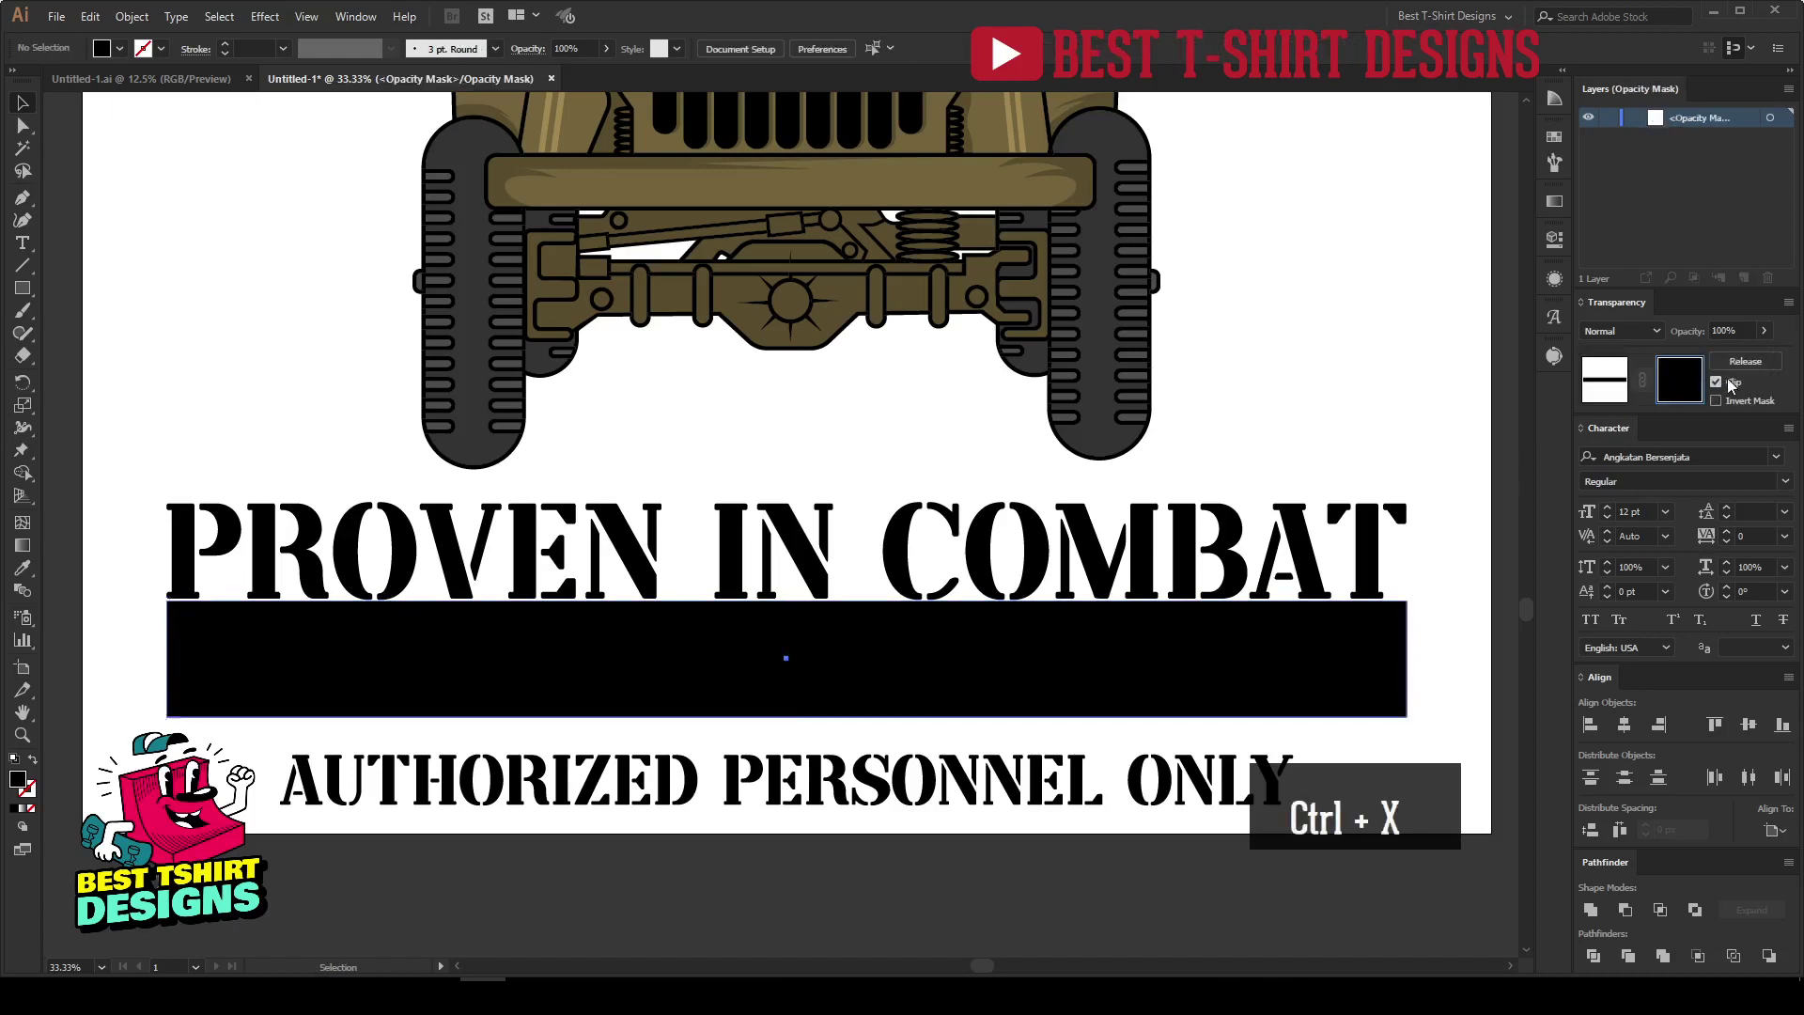
key("ctrl+f")
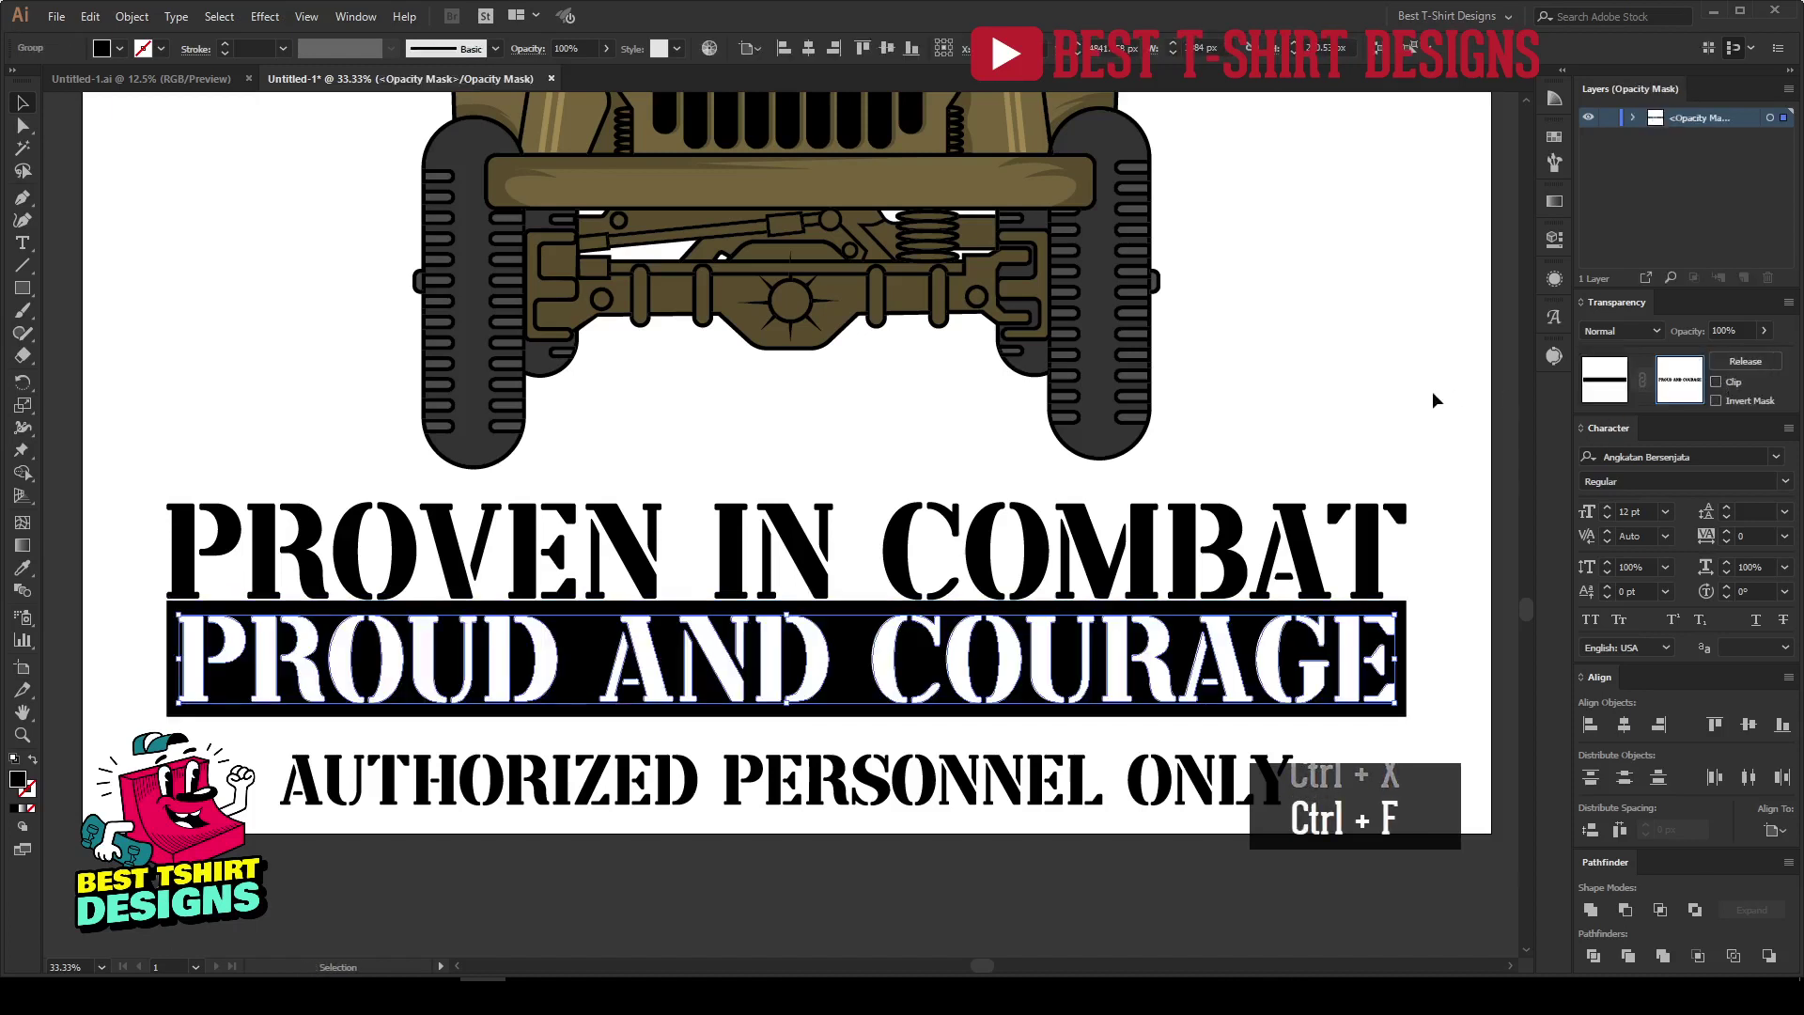
left_click(1605, 379)
Nudge the black PROUD AND COURAGE bar down to leave a small gap below PROVEN IN COMBAT.
scroll(711, 355, "down", 1)
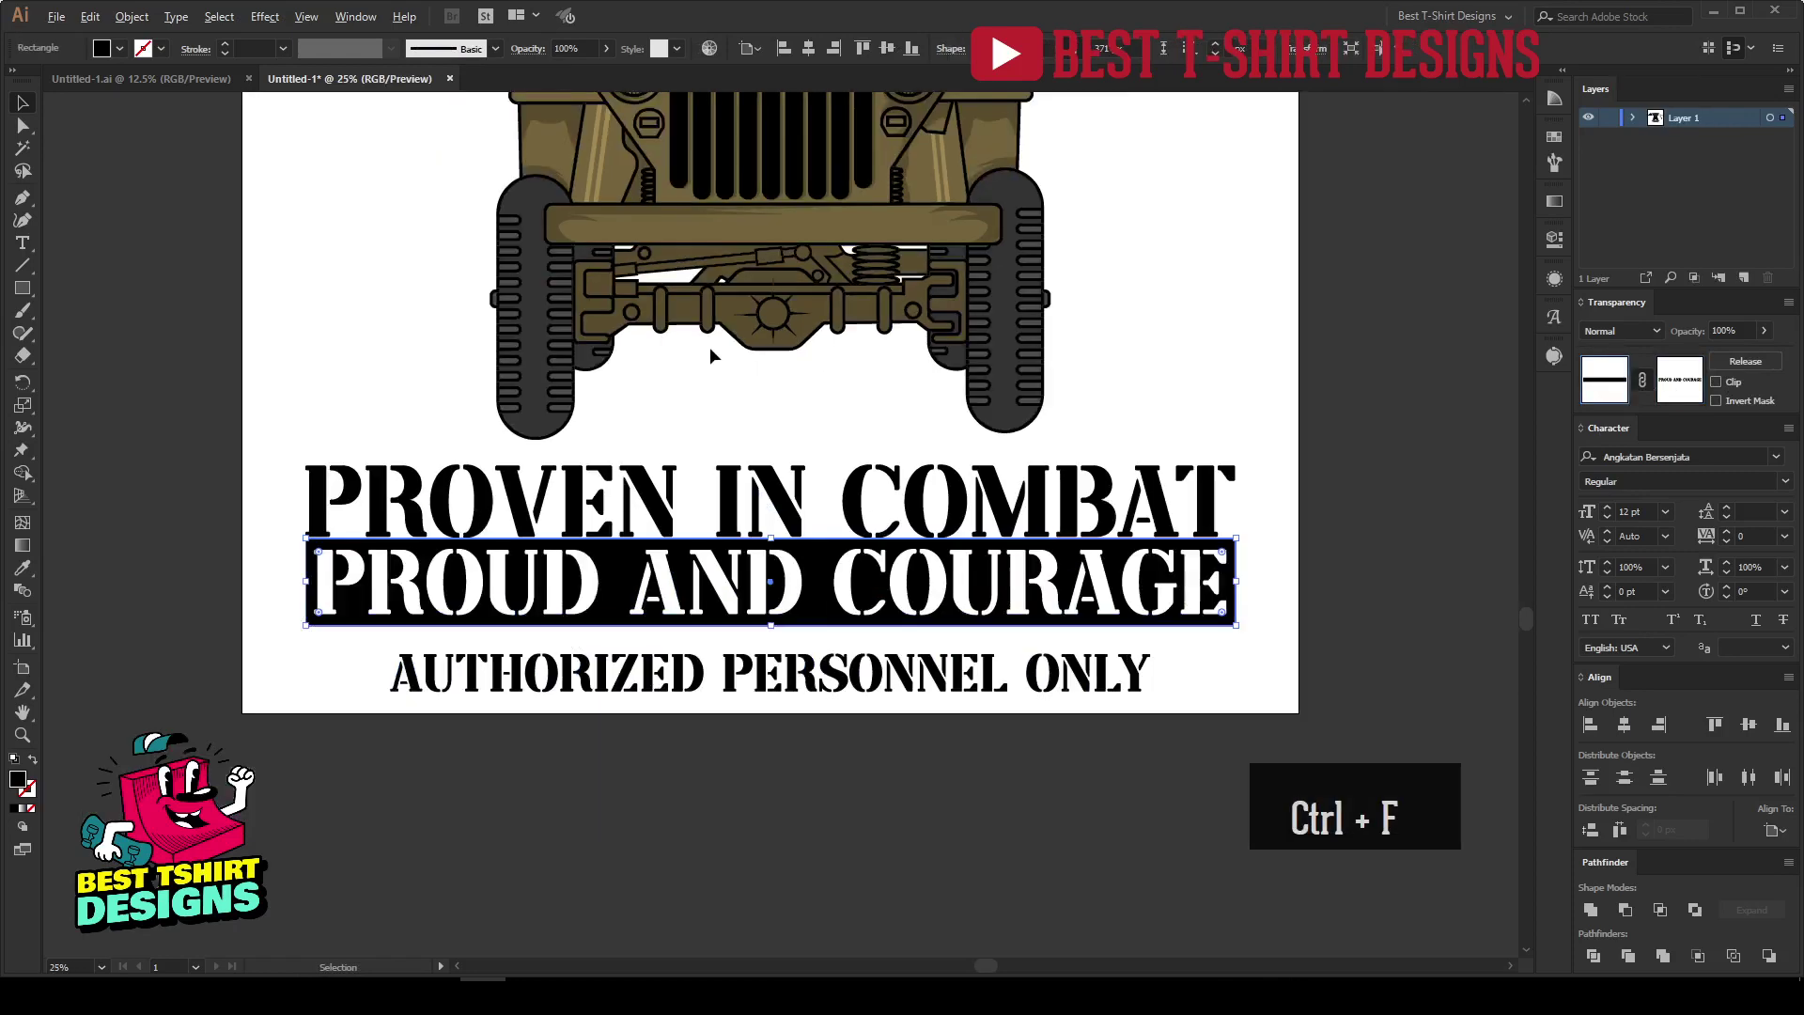
key("shift+Down")
key("shift+Down")
key("shift+Down")
key("shift+Up")
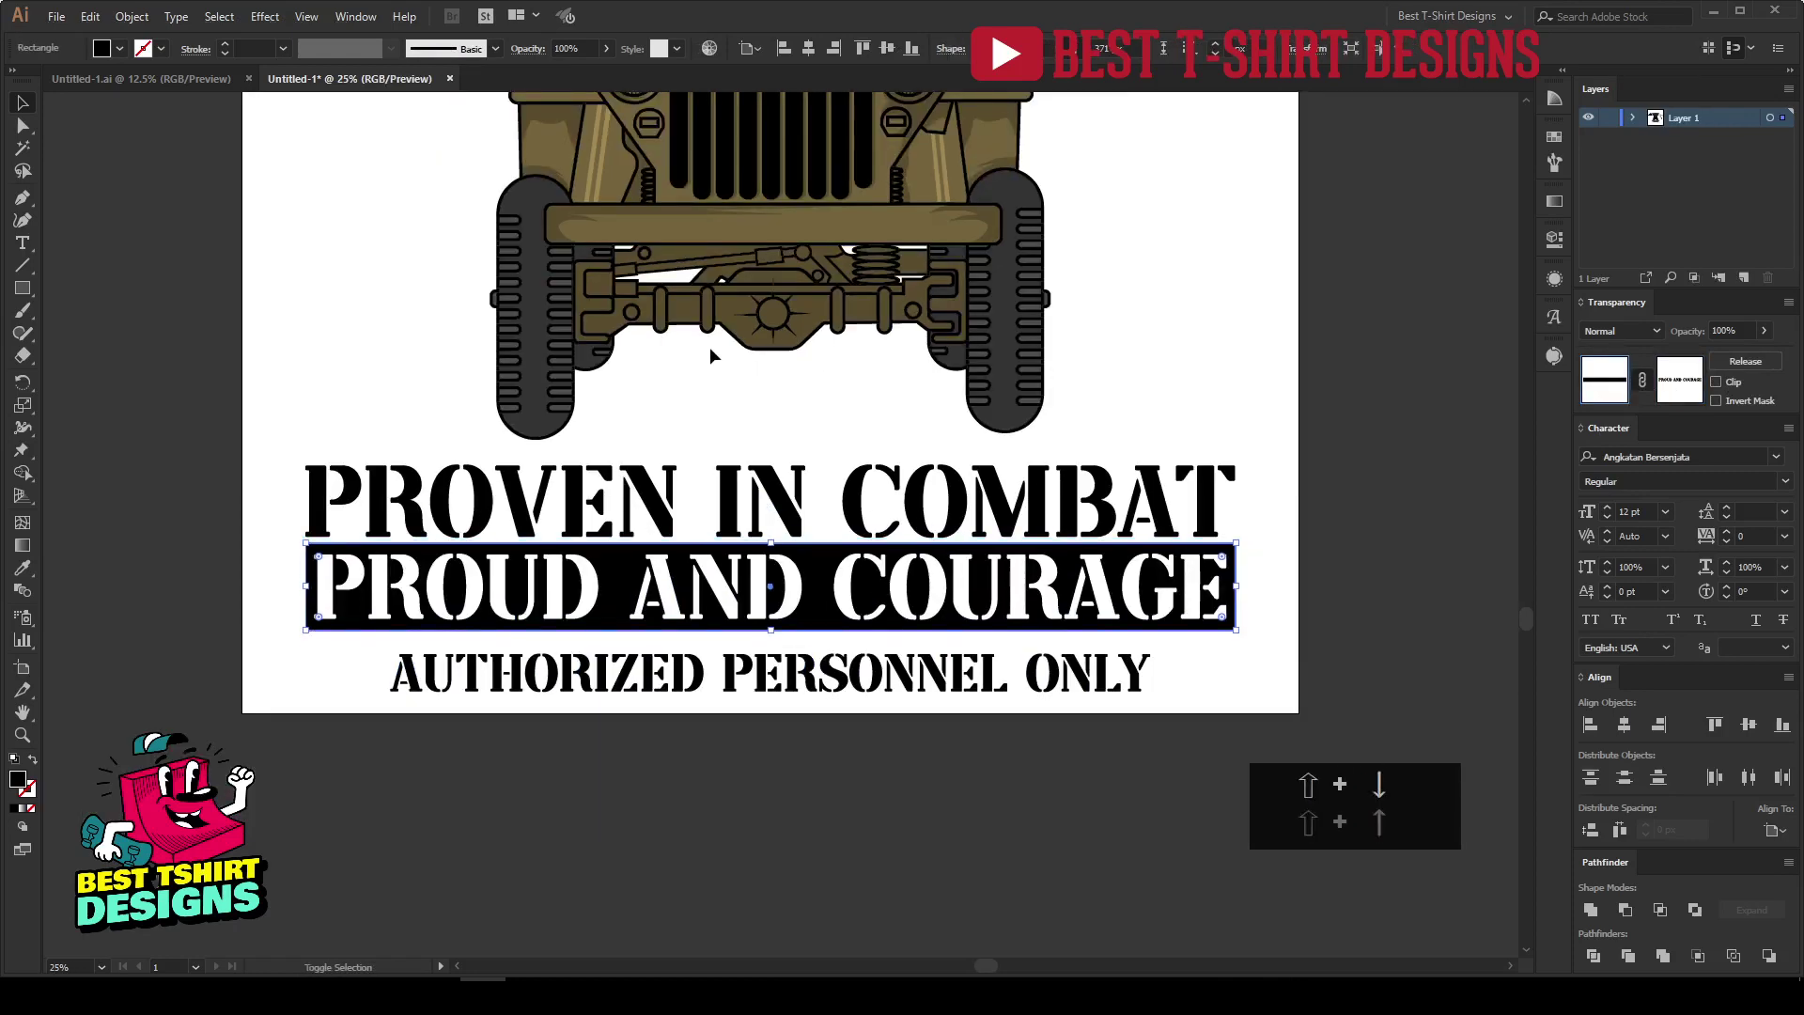
left_click(673, 402)
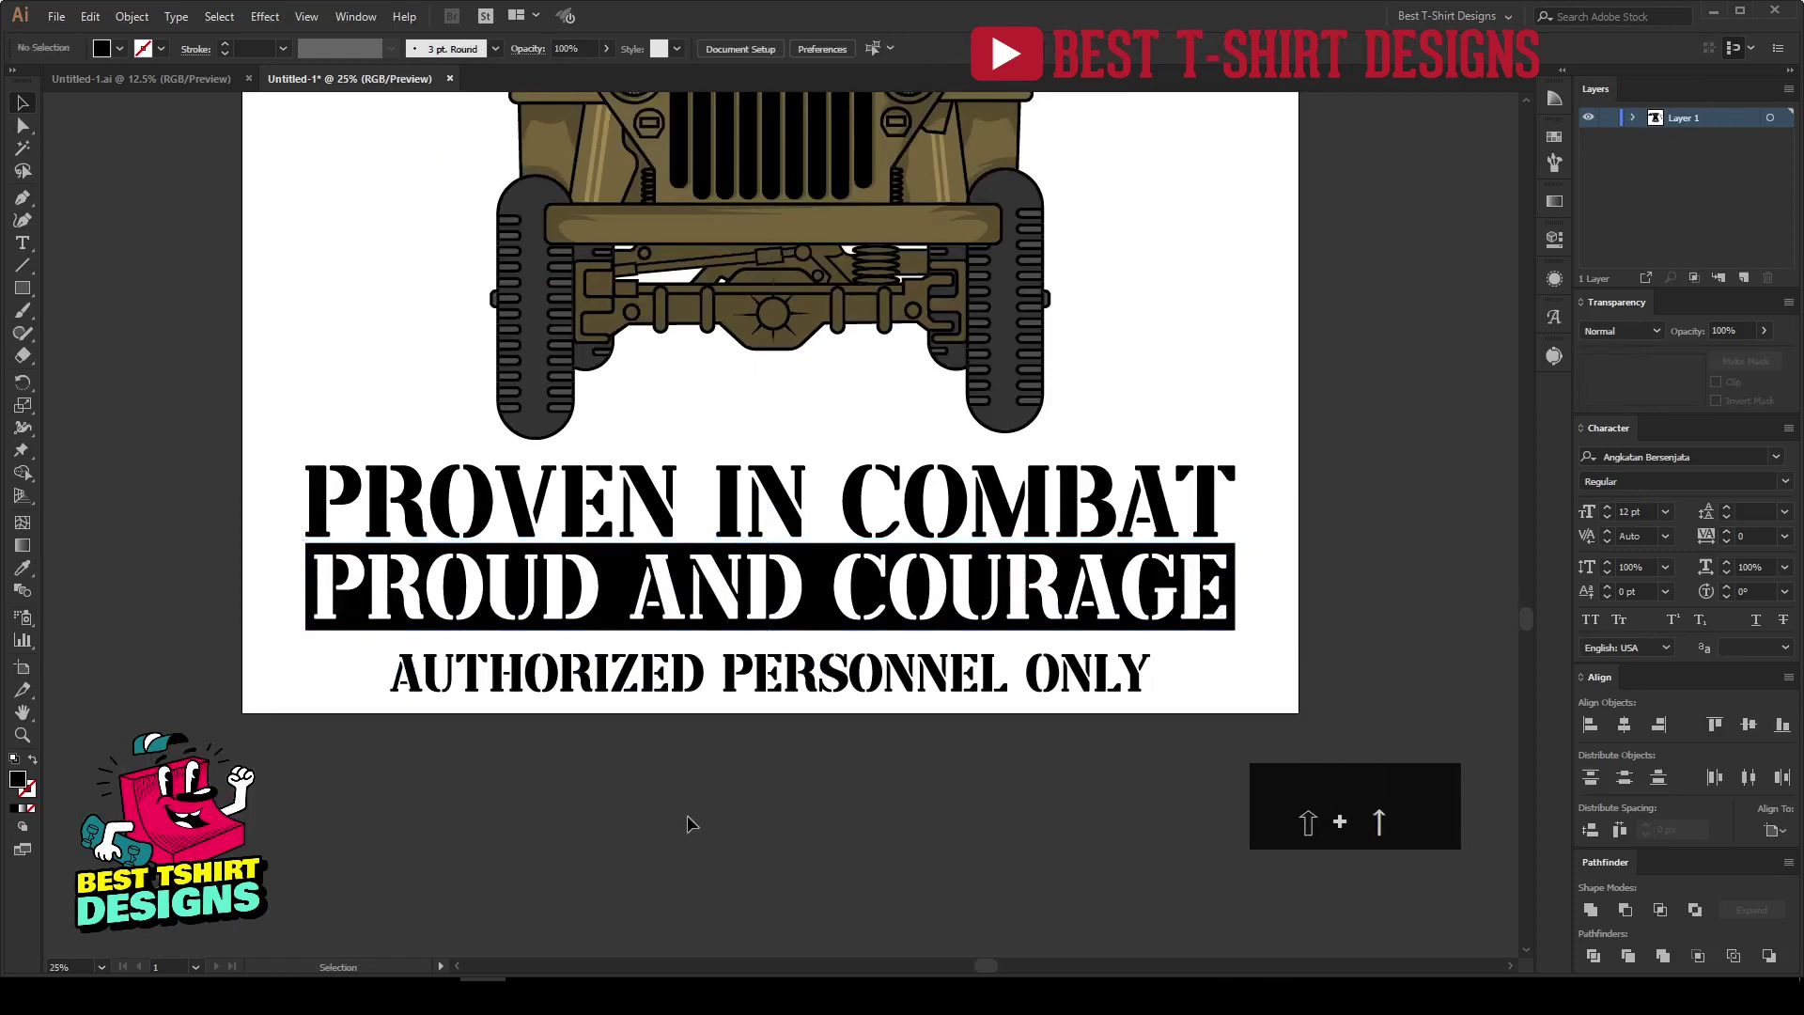
Nudge AUTHORIZED PERSONNEL ONLY up closer to the black bar.
left_click(832, 675)
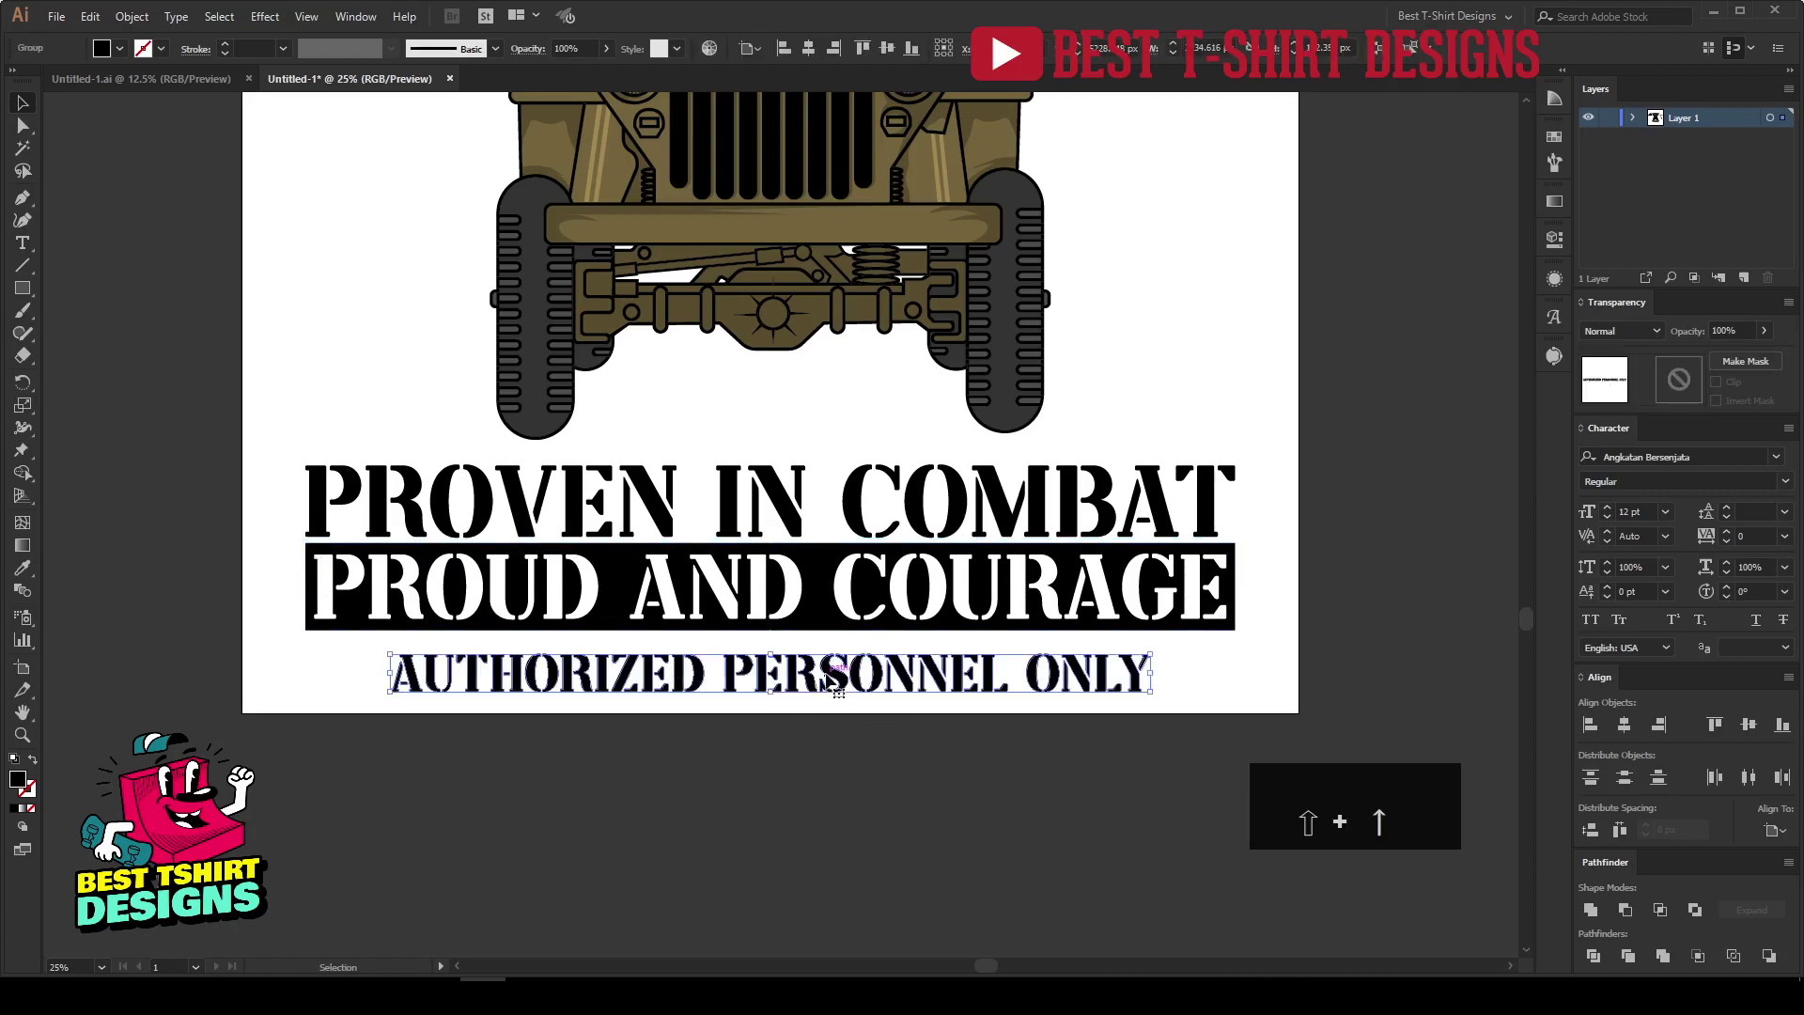
scroll(602, 709, "down", 1)
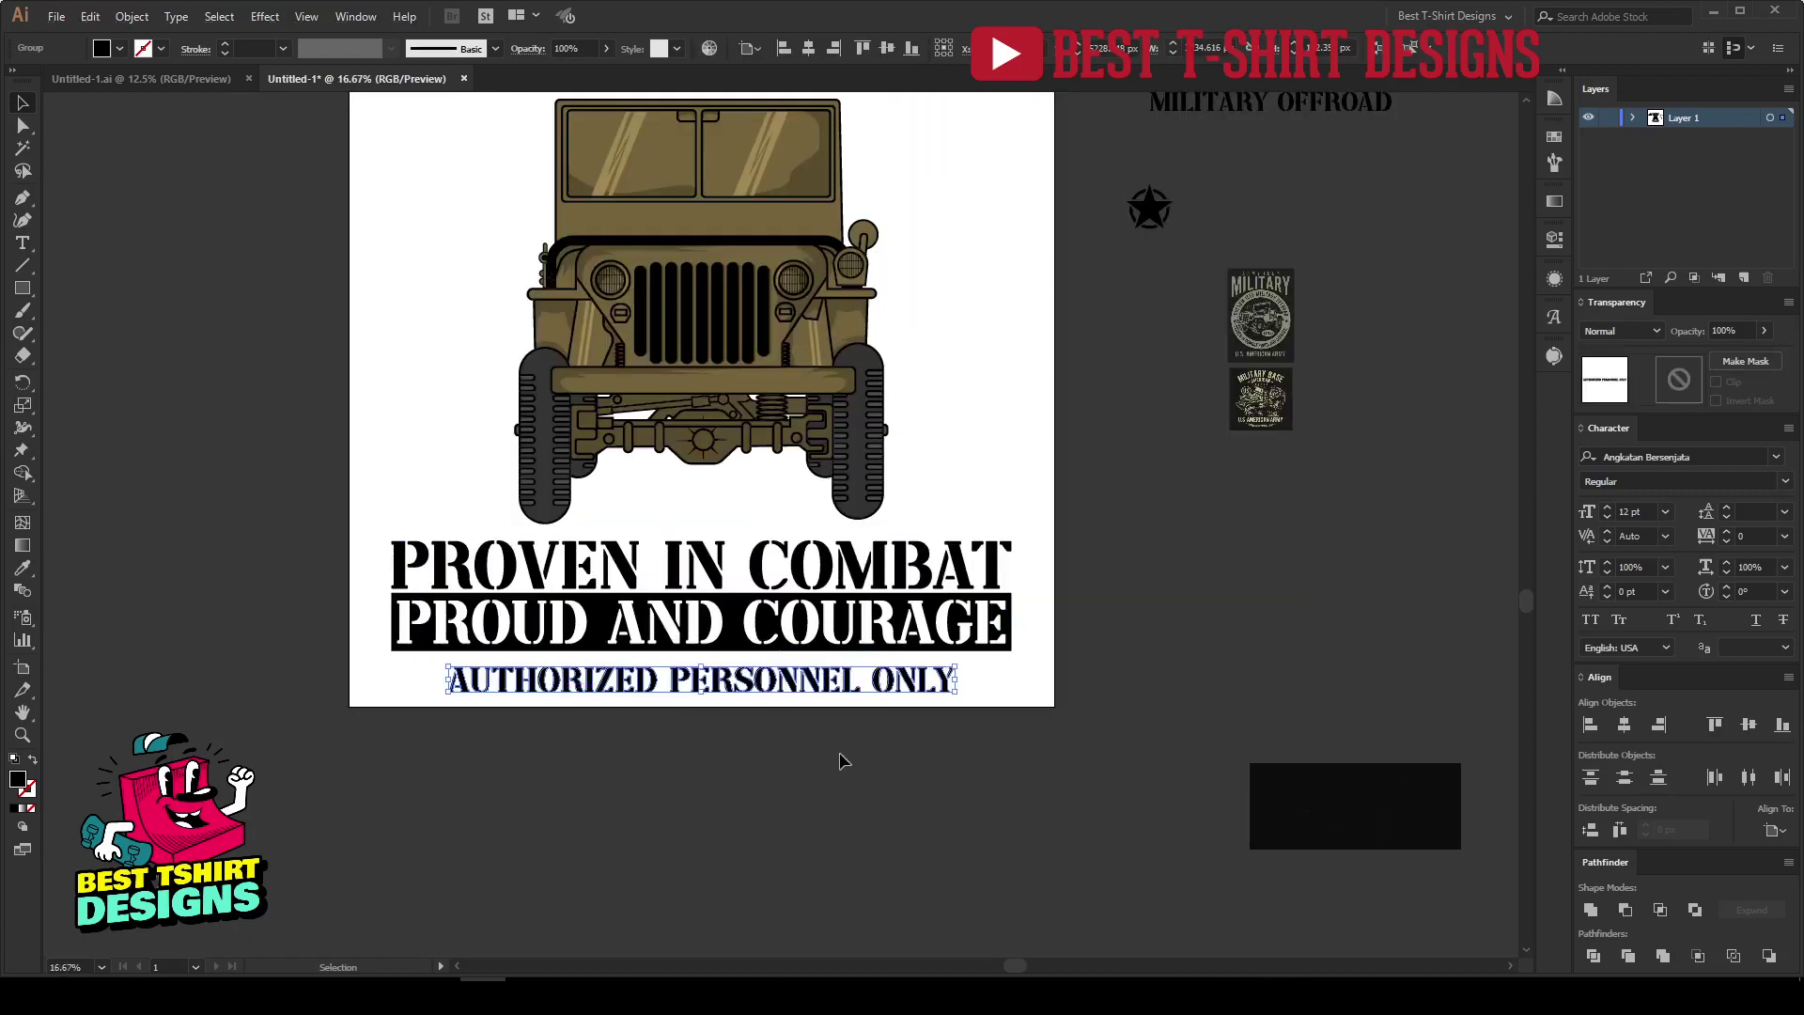
key("shift+Up")
key("shift+Up")
key("shift+Up")
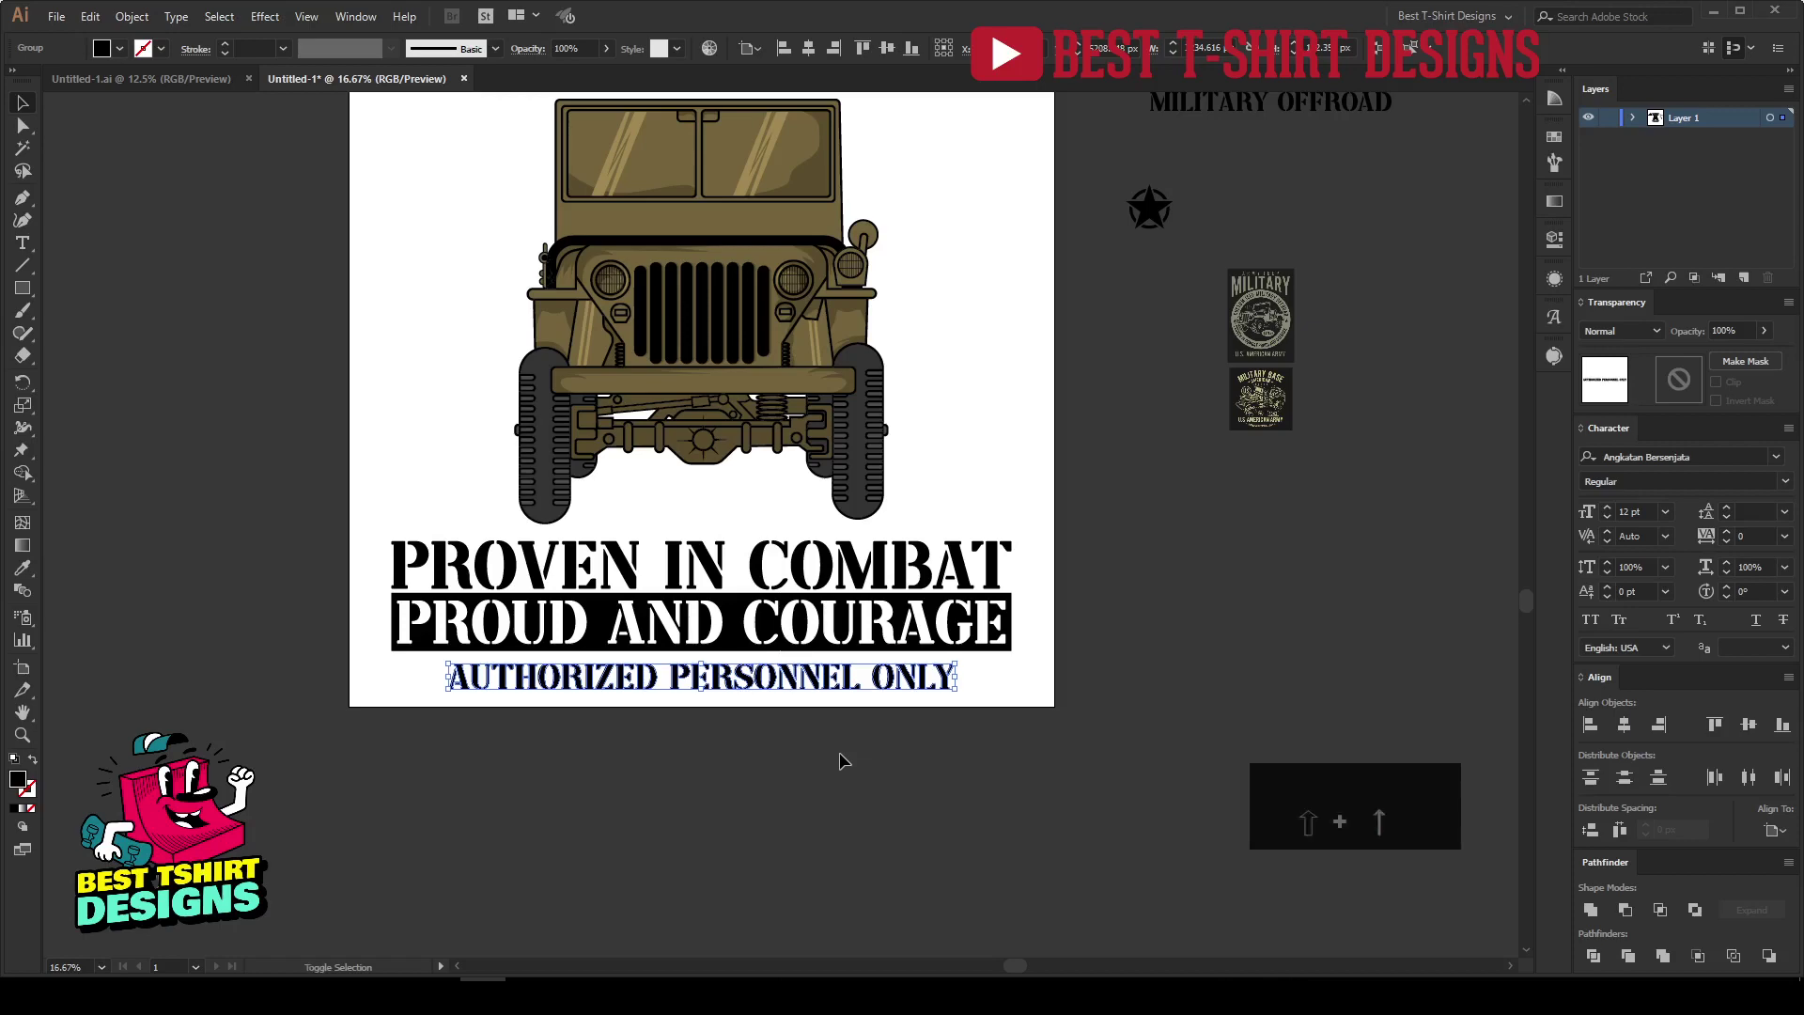
Draw a short horizontal line from the A of AUTHORIZED PERSONNEL ONLY out to the black bar's left edge.
scroll(667, 733, "up", 1)
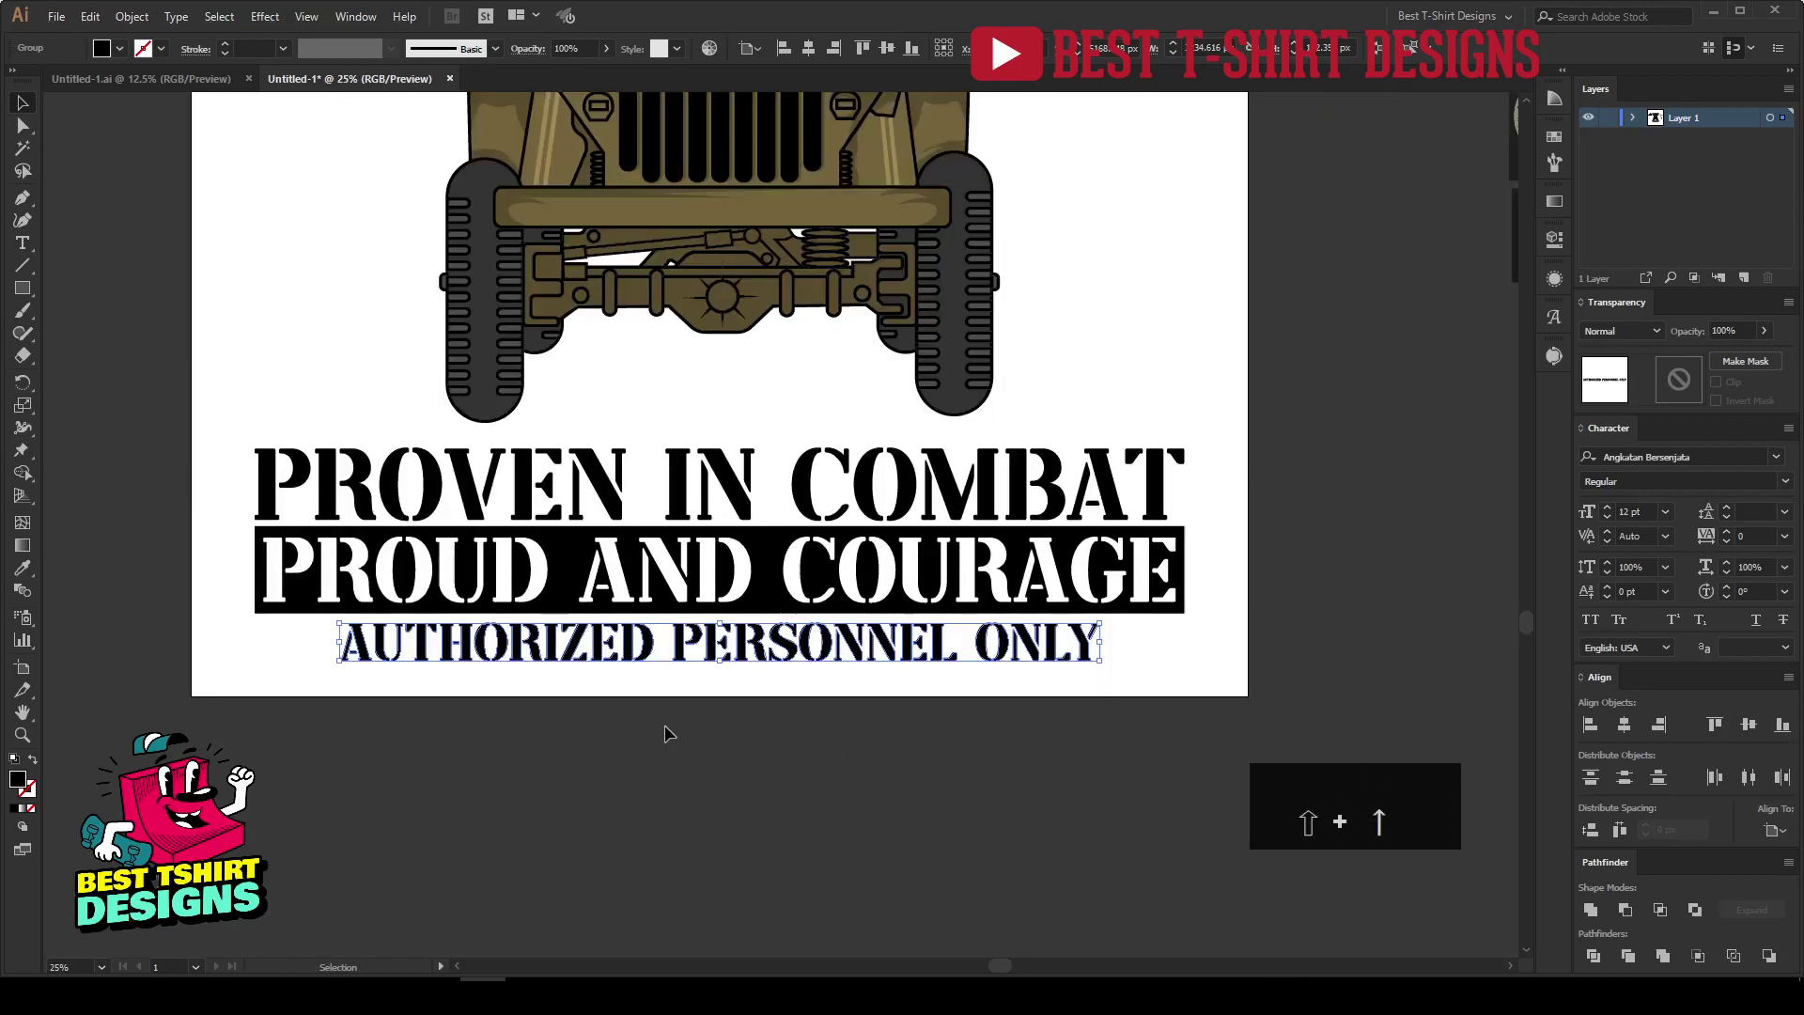
left_click(235, 693)
scroll(235, 693, "up", 1)
left_click(22, 199)
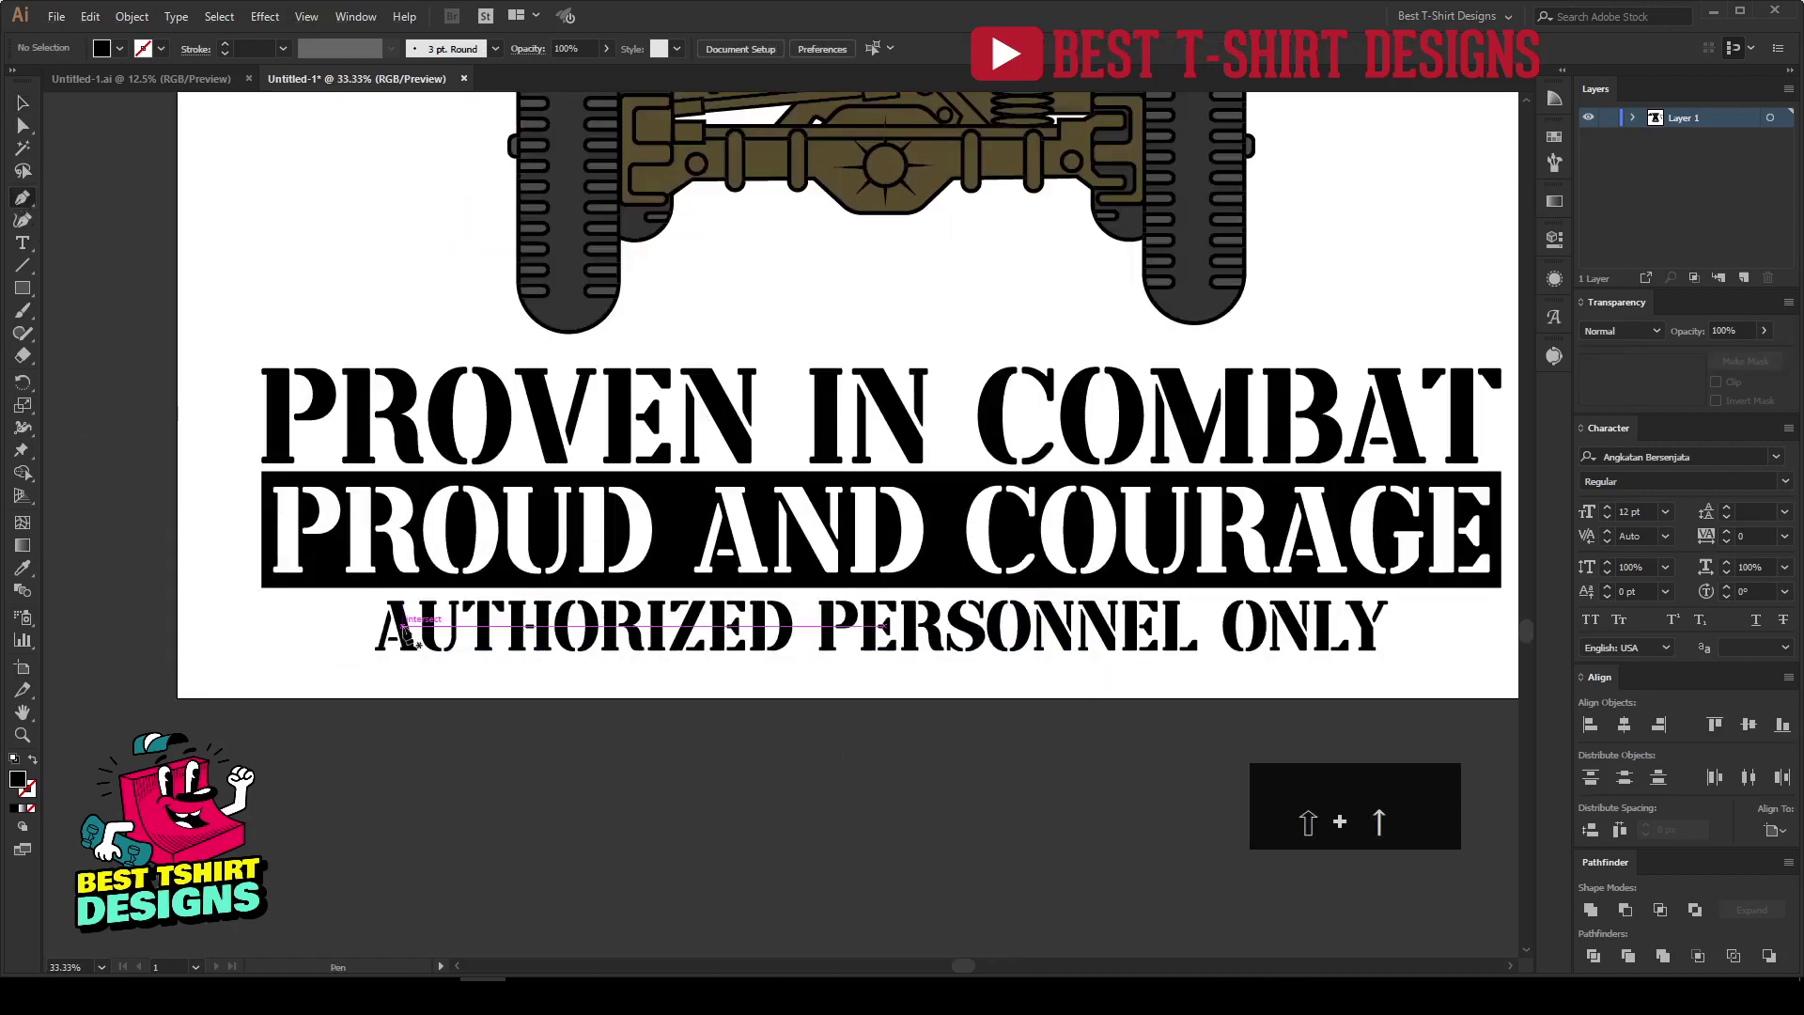
left_click(366, 628)
left_click(261, 628)
Give the short line no fill and a black 30 pt stroke with the triangular tapered width profile.
key("v")
left_click_drag(335, 609, 353, 663)
key("x")
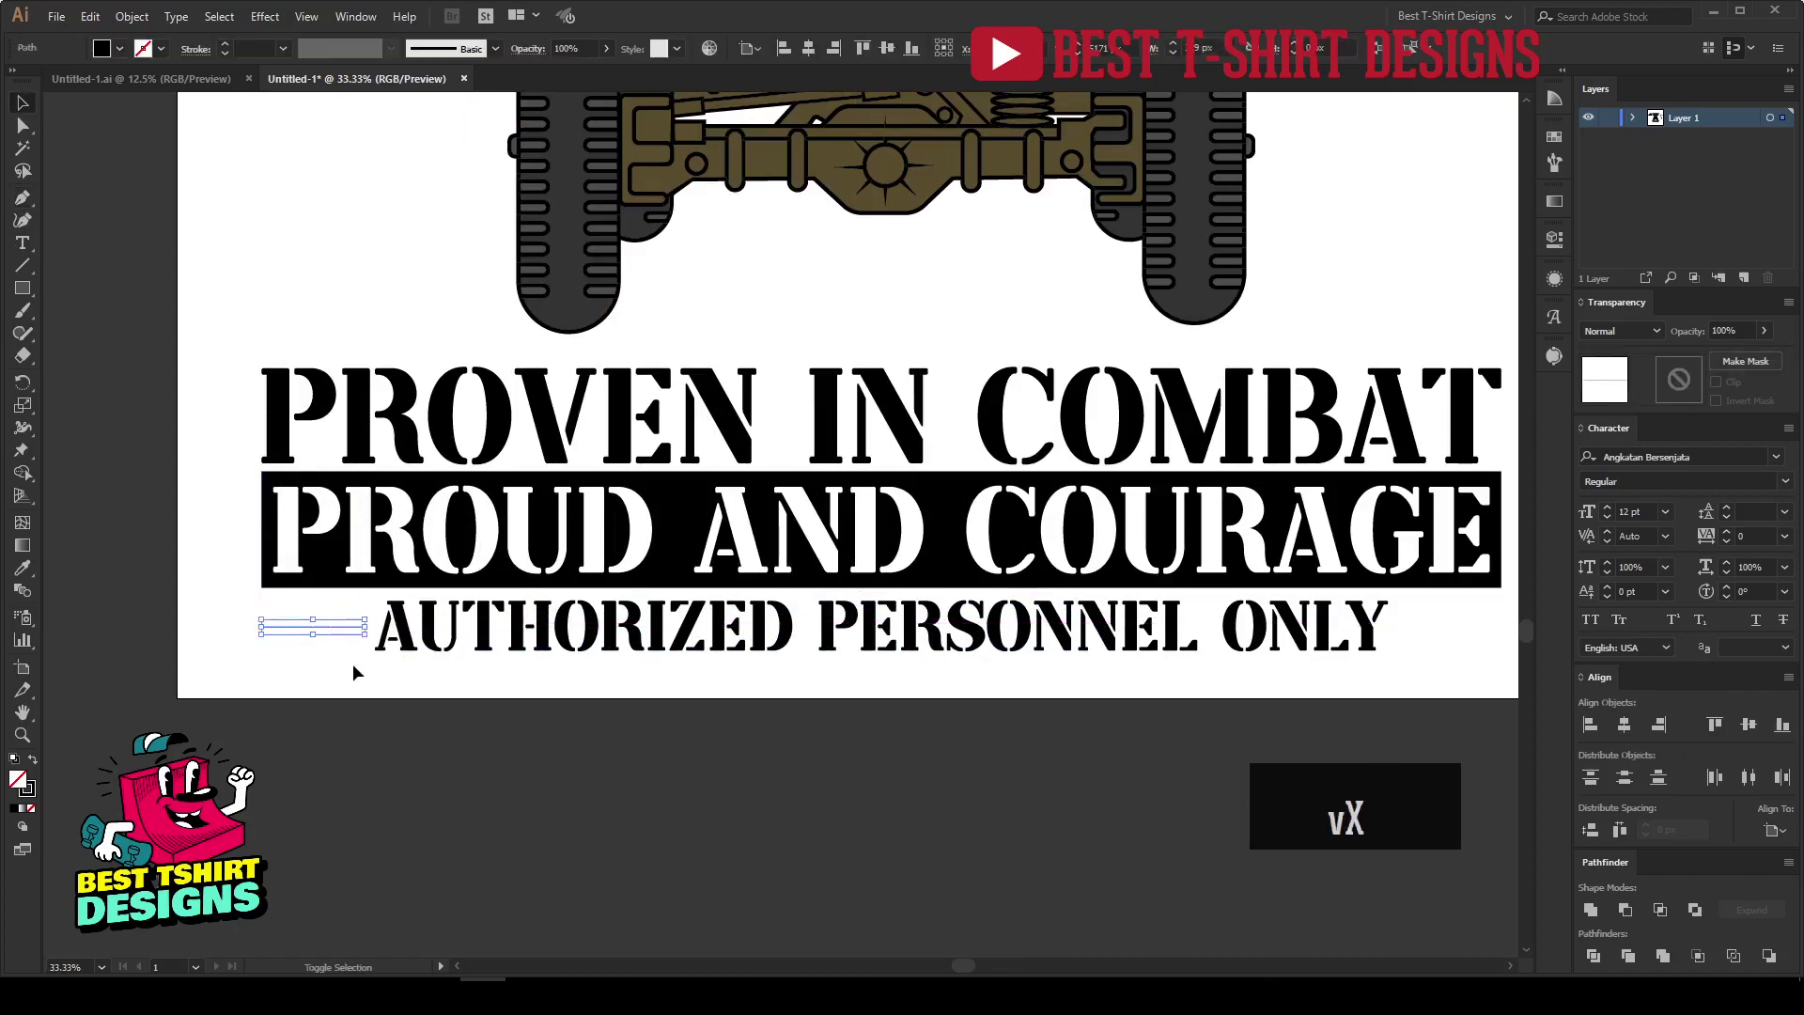
scroll(249, 57, "up", 3)
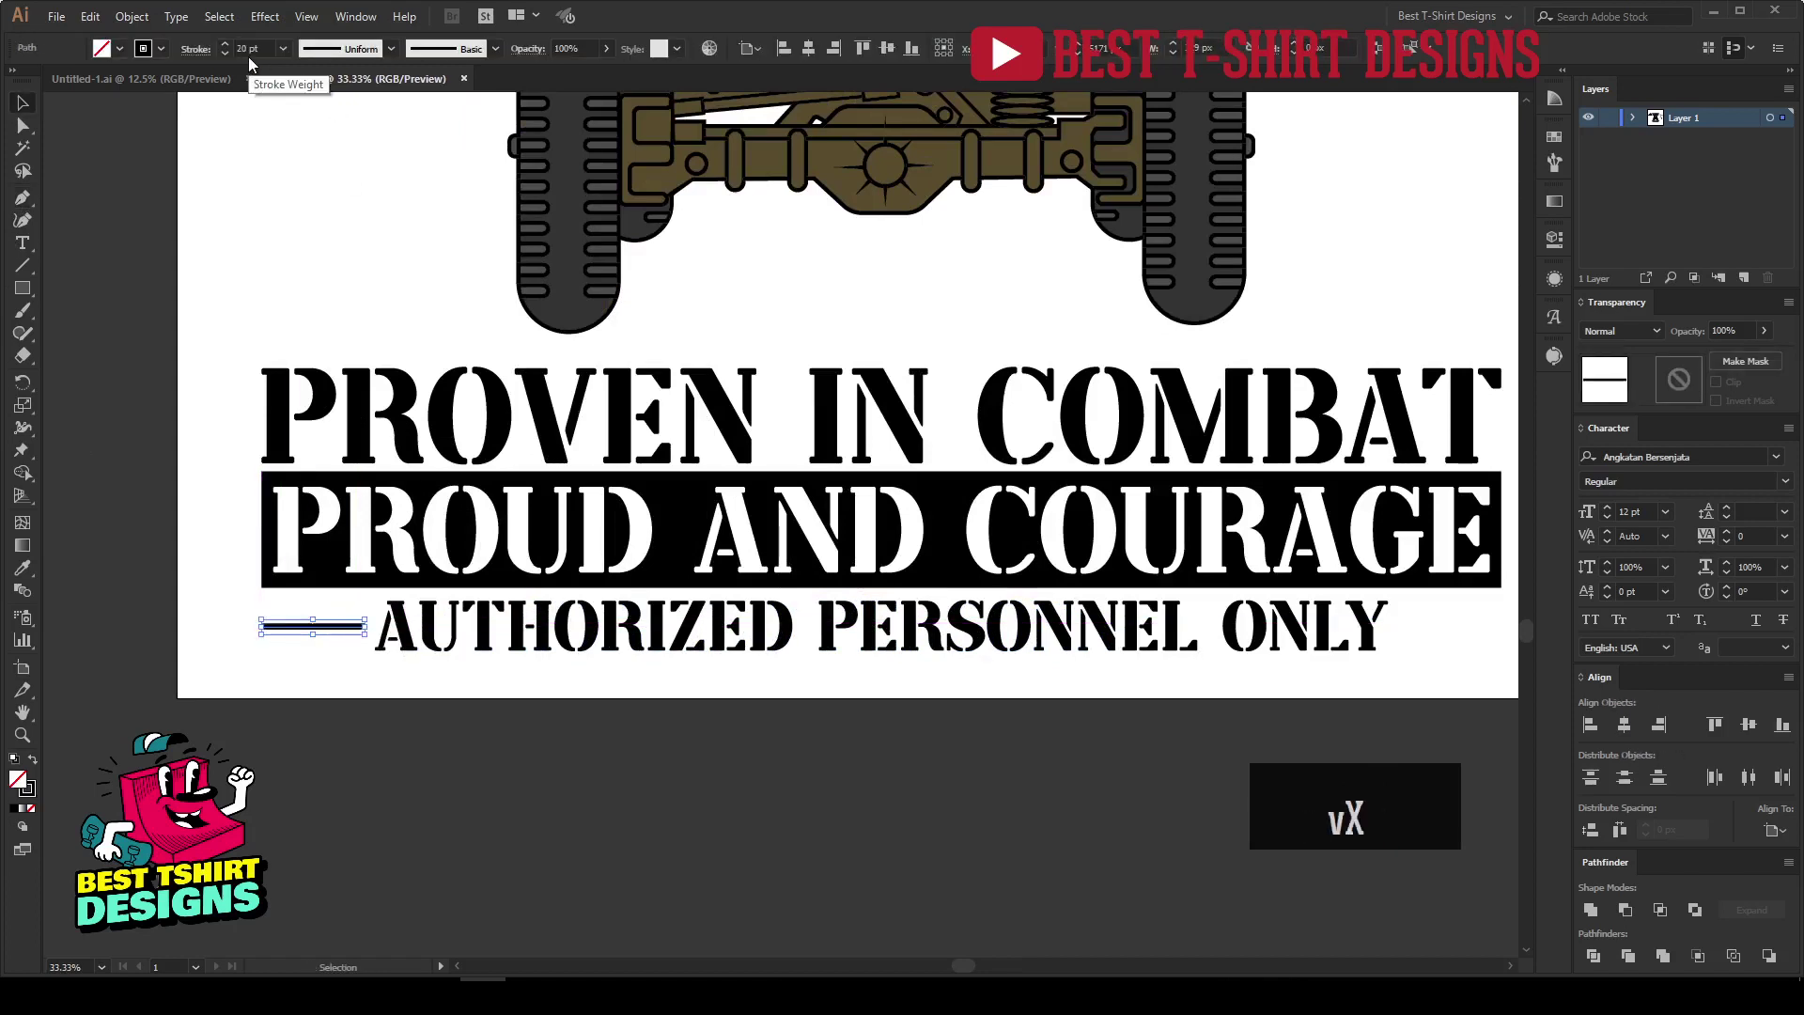
left_click(197, 52)
left_click(129, 336)
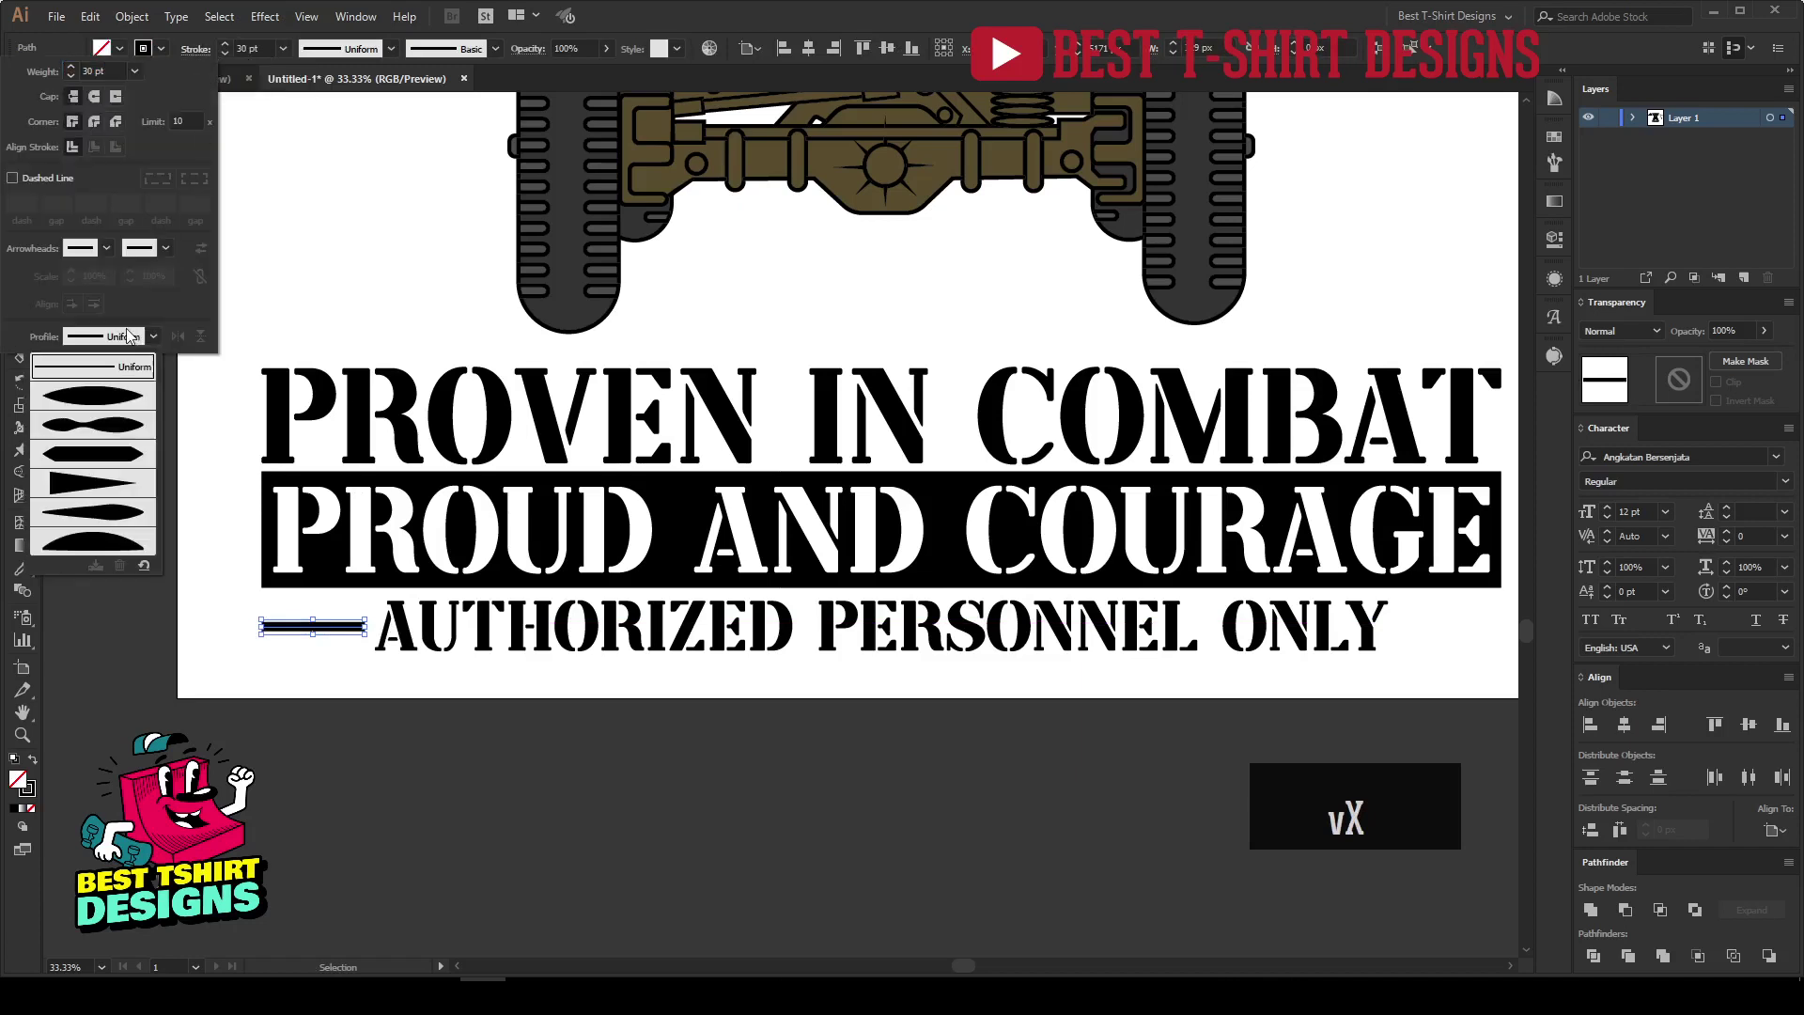
left_click(94, 483)
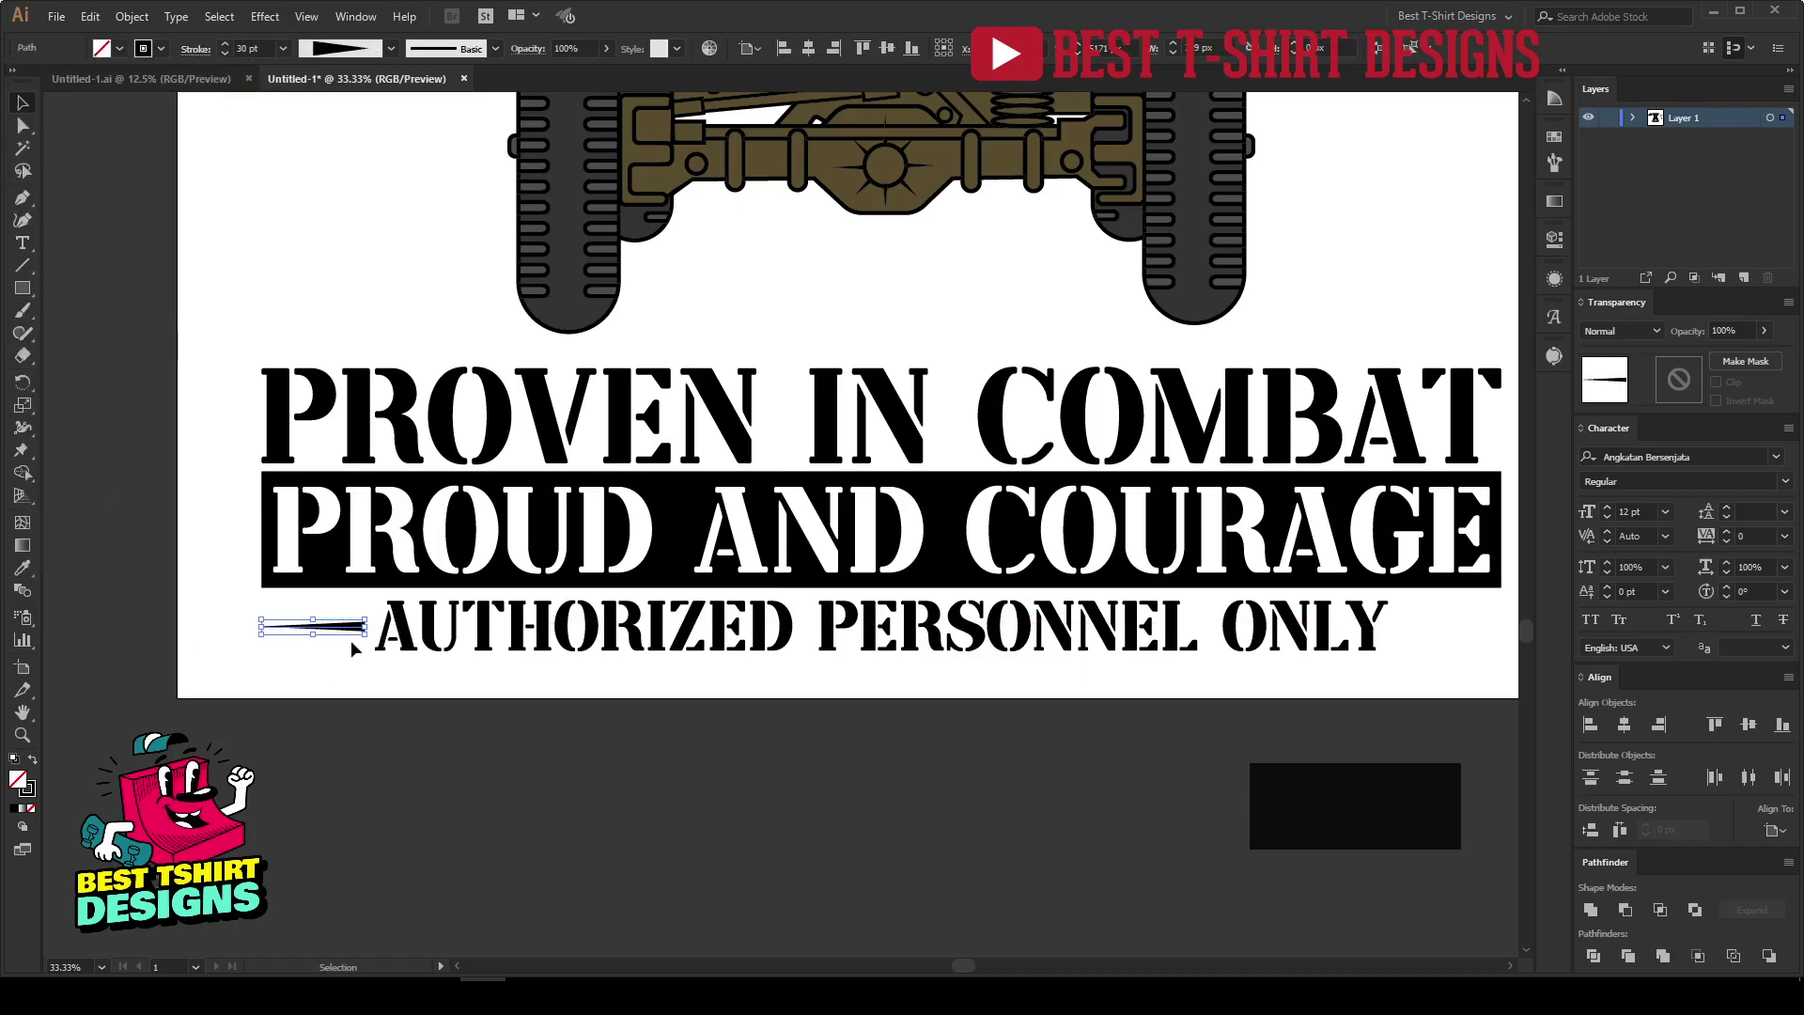
Copy the tapered line, mirrored, to the other end of AUTHORIZED PERSONNEL ONLY, then align the row vertically and space it evenly.
left_click_drag(346, 632, 1403, 625)
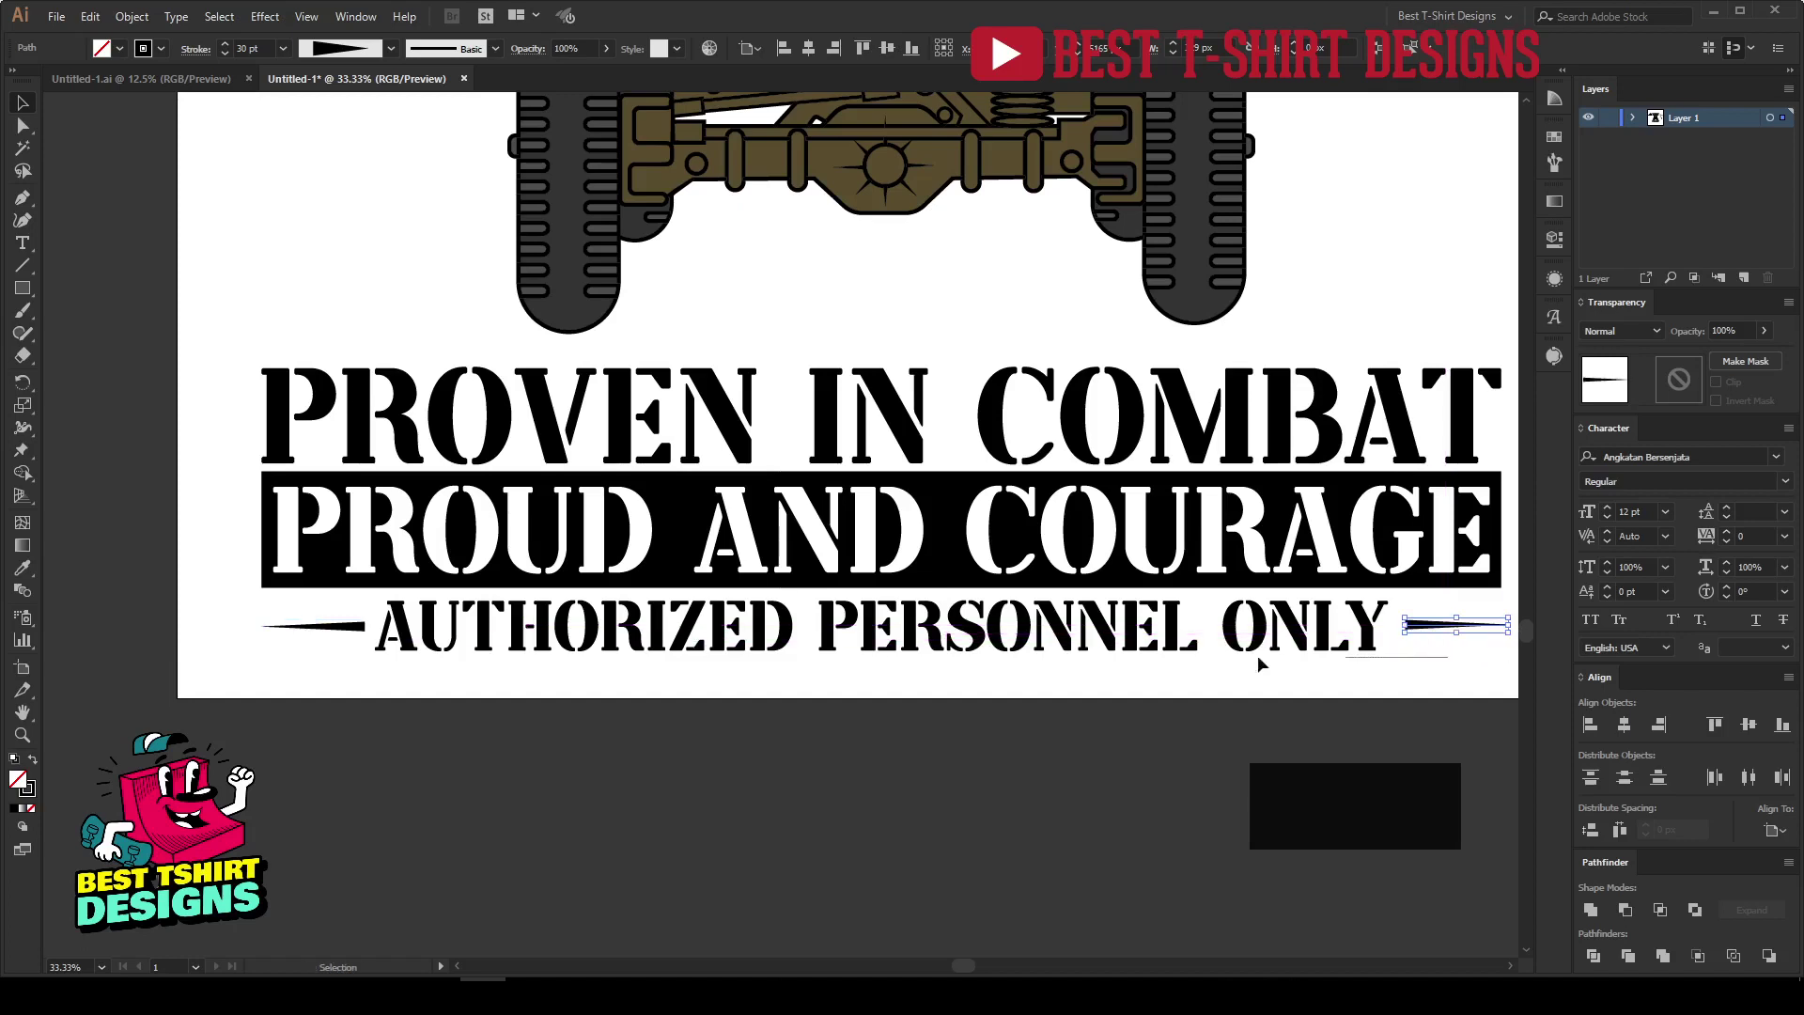
left_click(296, 612, "shift")
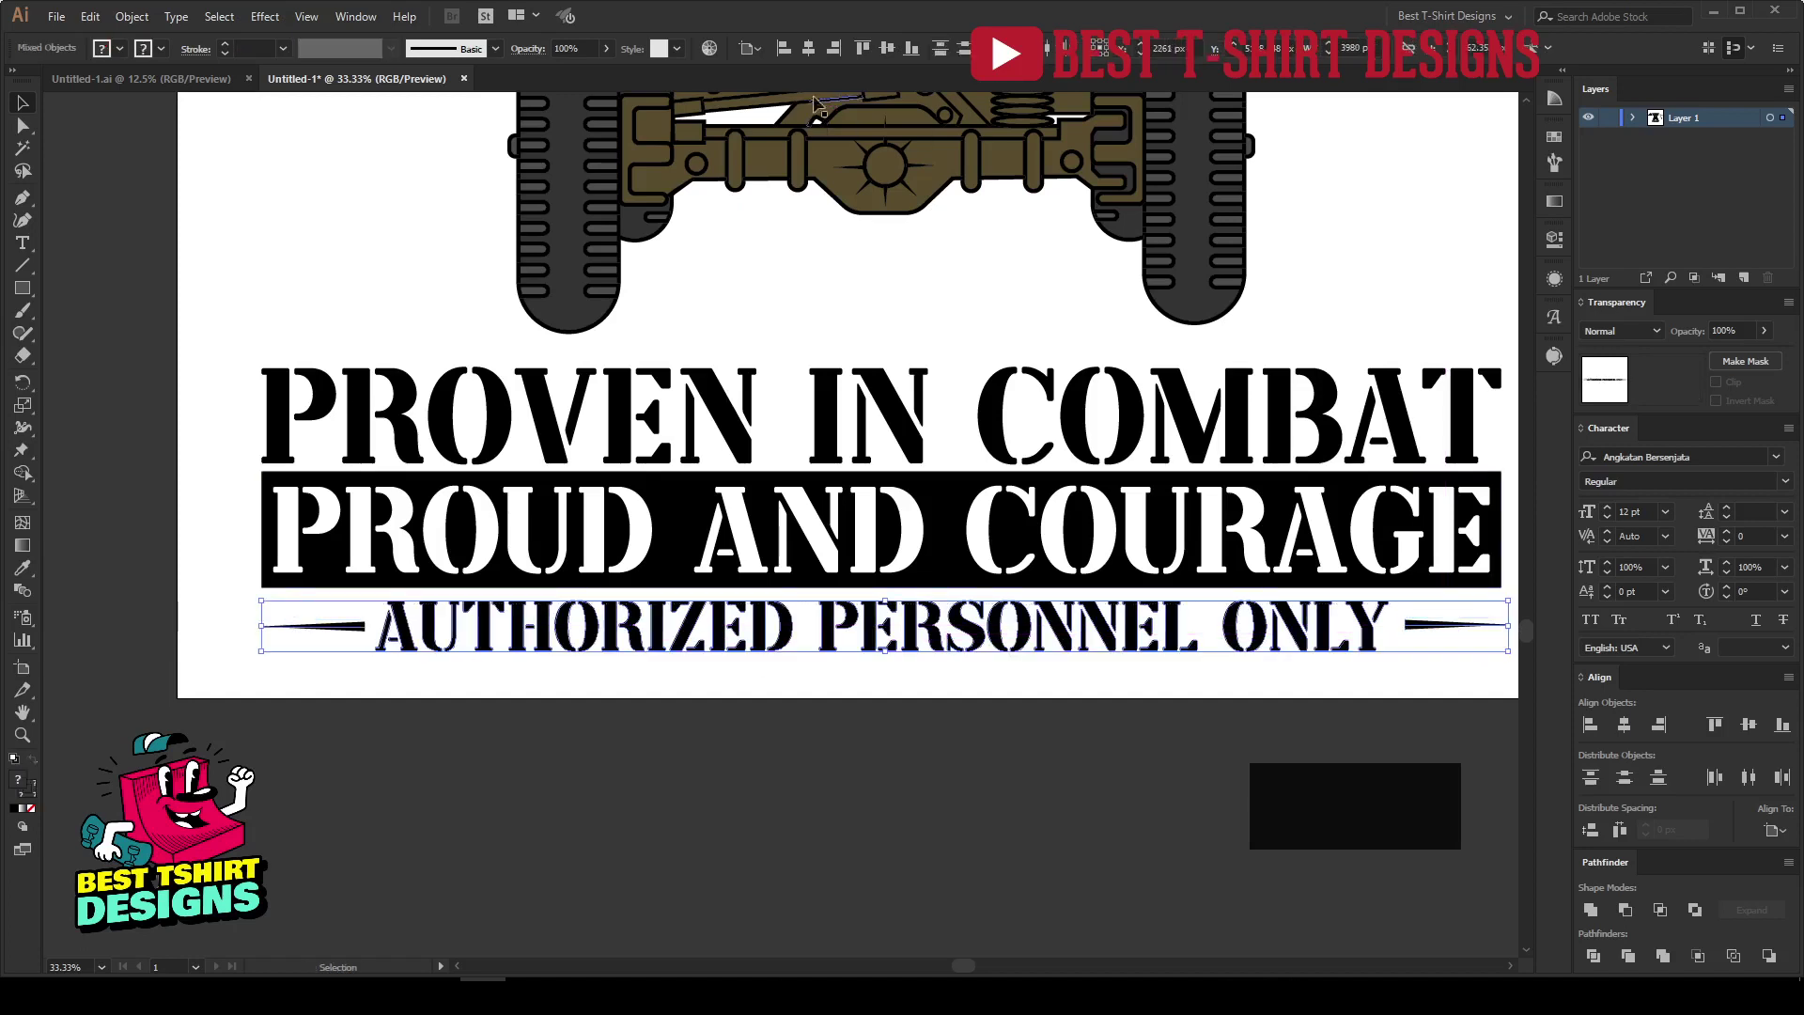
left_click(749, 48)
left_click(780, 64)
left_click(884, 48)
left_click(1620, 830)
Adjust the AUTHORIZED PERSONNEL ONLY row with its tapered lines to the black bar's width and group it.
key("ctrl+minus")
left_click_drag(1259, 649, 1251, 652)
left_click_drag(321, 654, 322, 656)
scroll(473, 658, "down", 1)
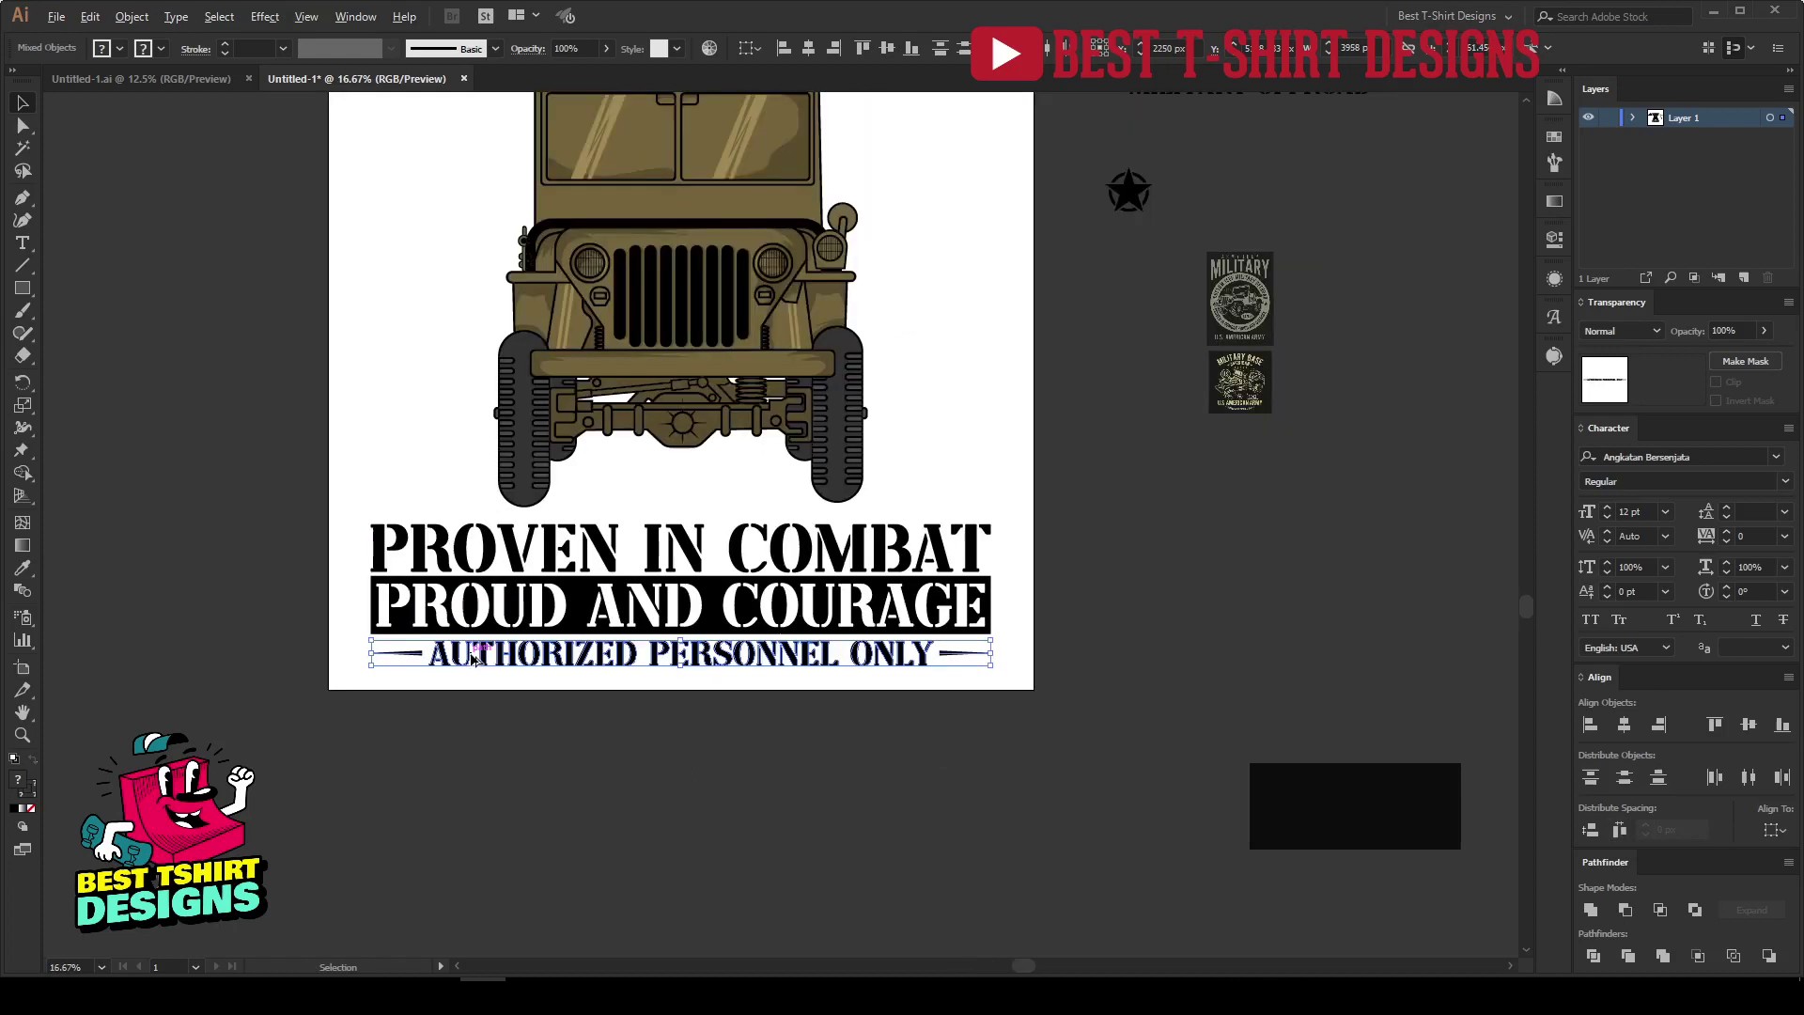
key("ctrl+g")
Distribute the three bottom text rows with equal vertical spacing and group them.
left_click_drag(1041, 697, 561, 522)
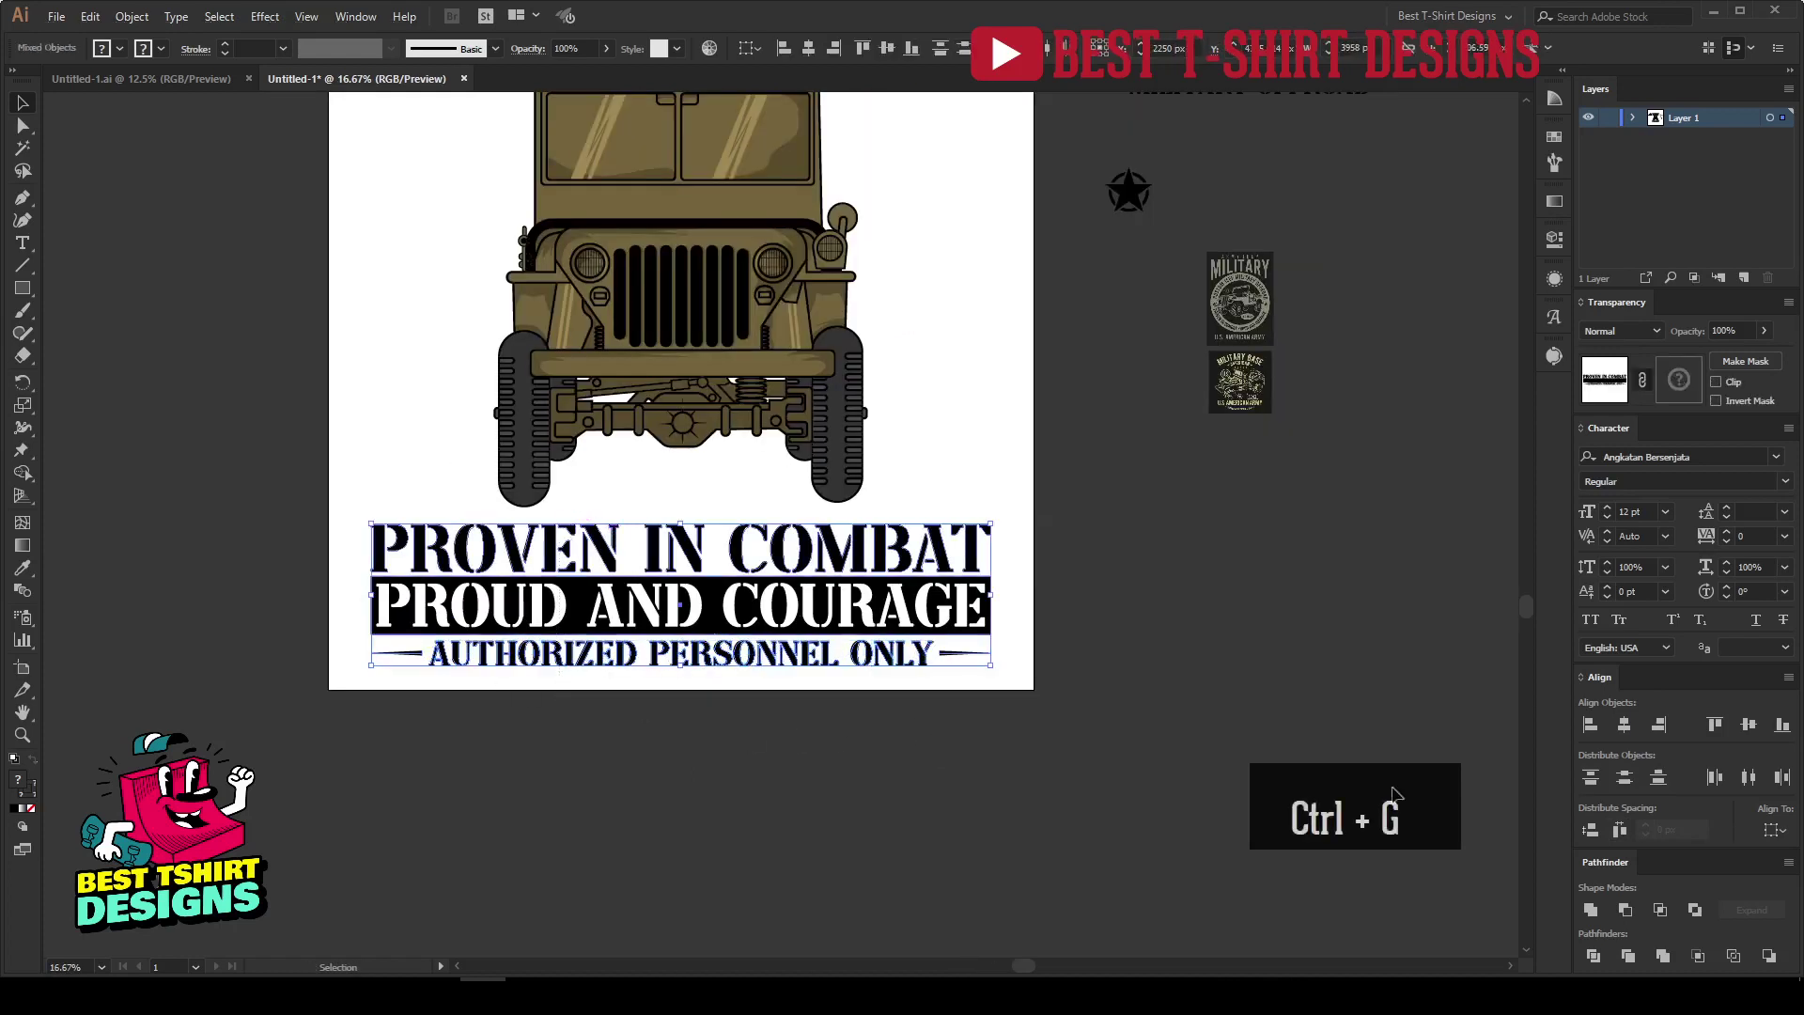
left_click(1589, 831)
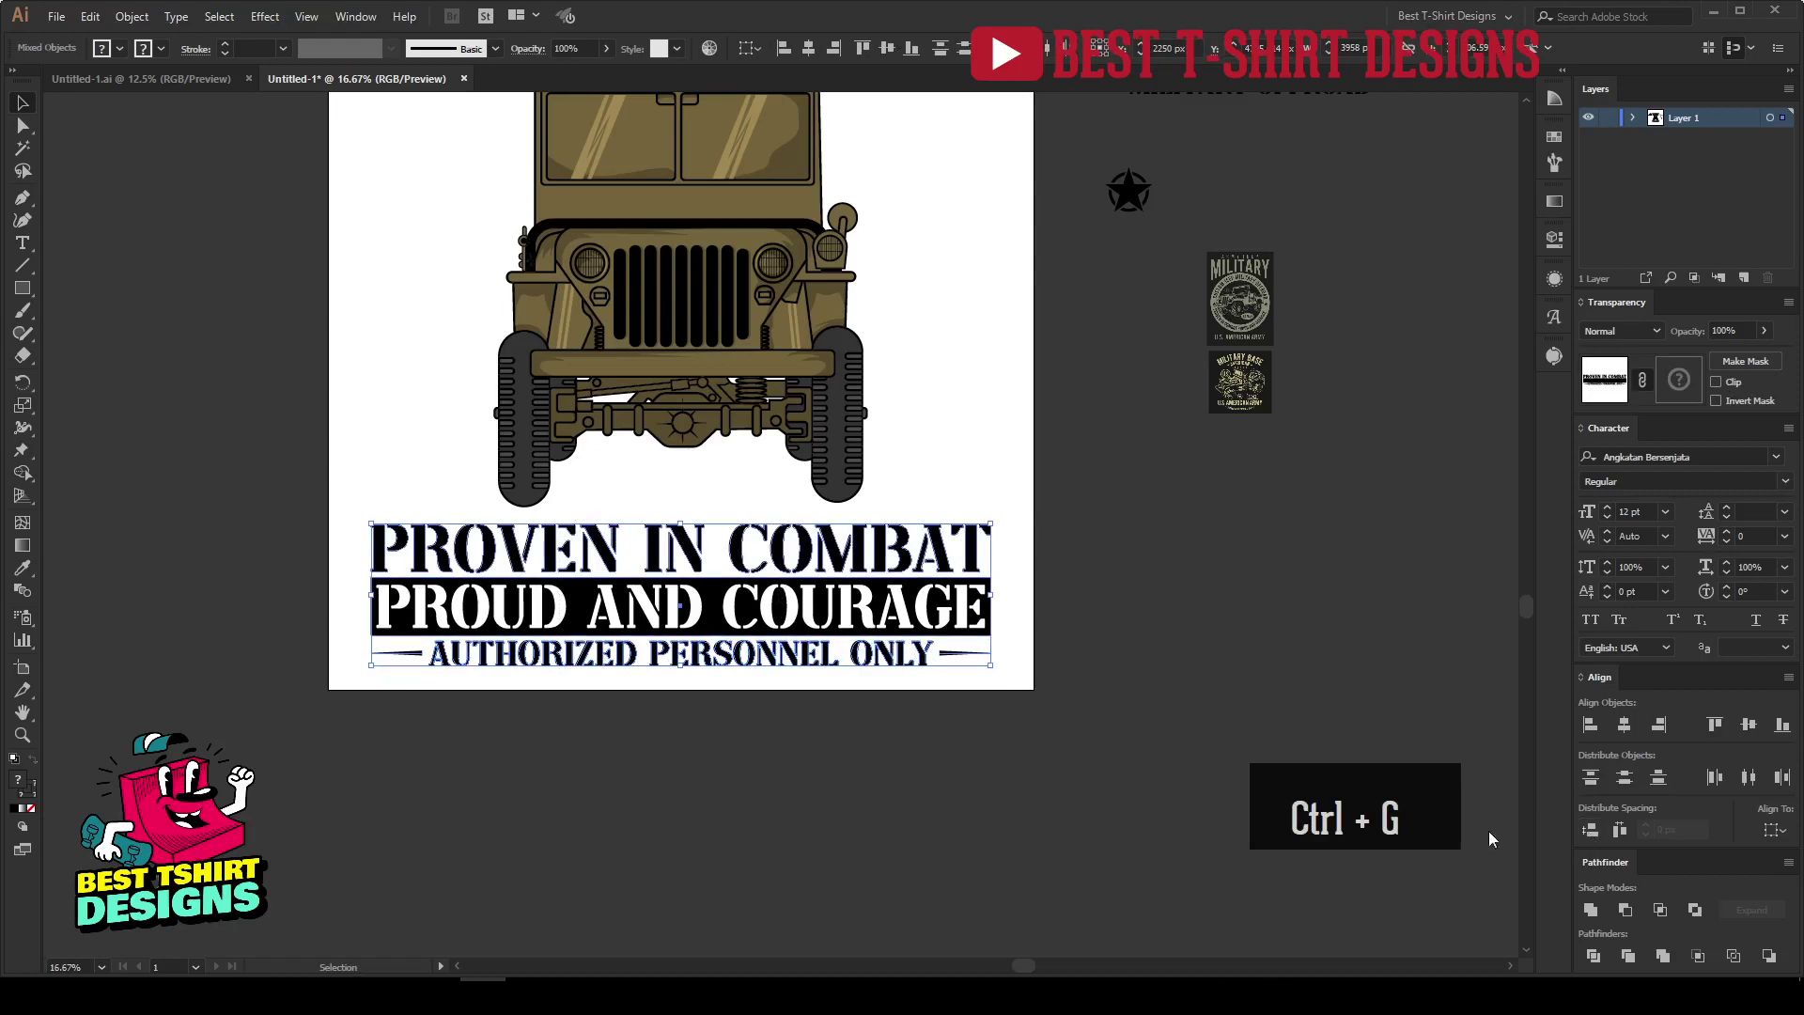
left_click(677, 810)
scroll(680, 810, "down", 1)
left_click_drag(789, 774, 598, 620)
key("ctrl+g")
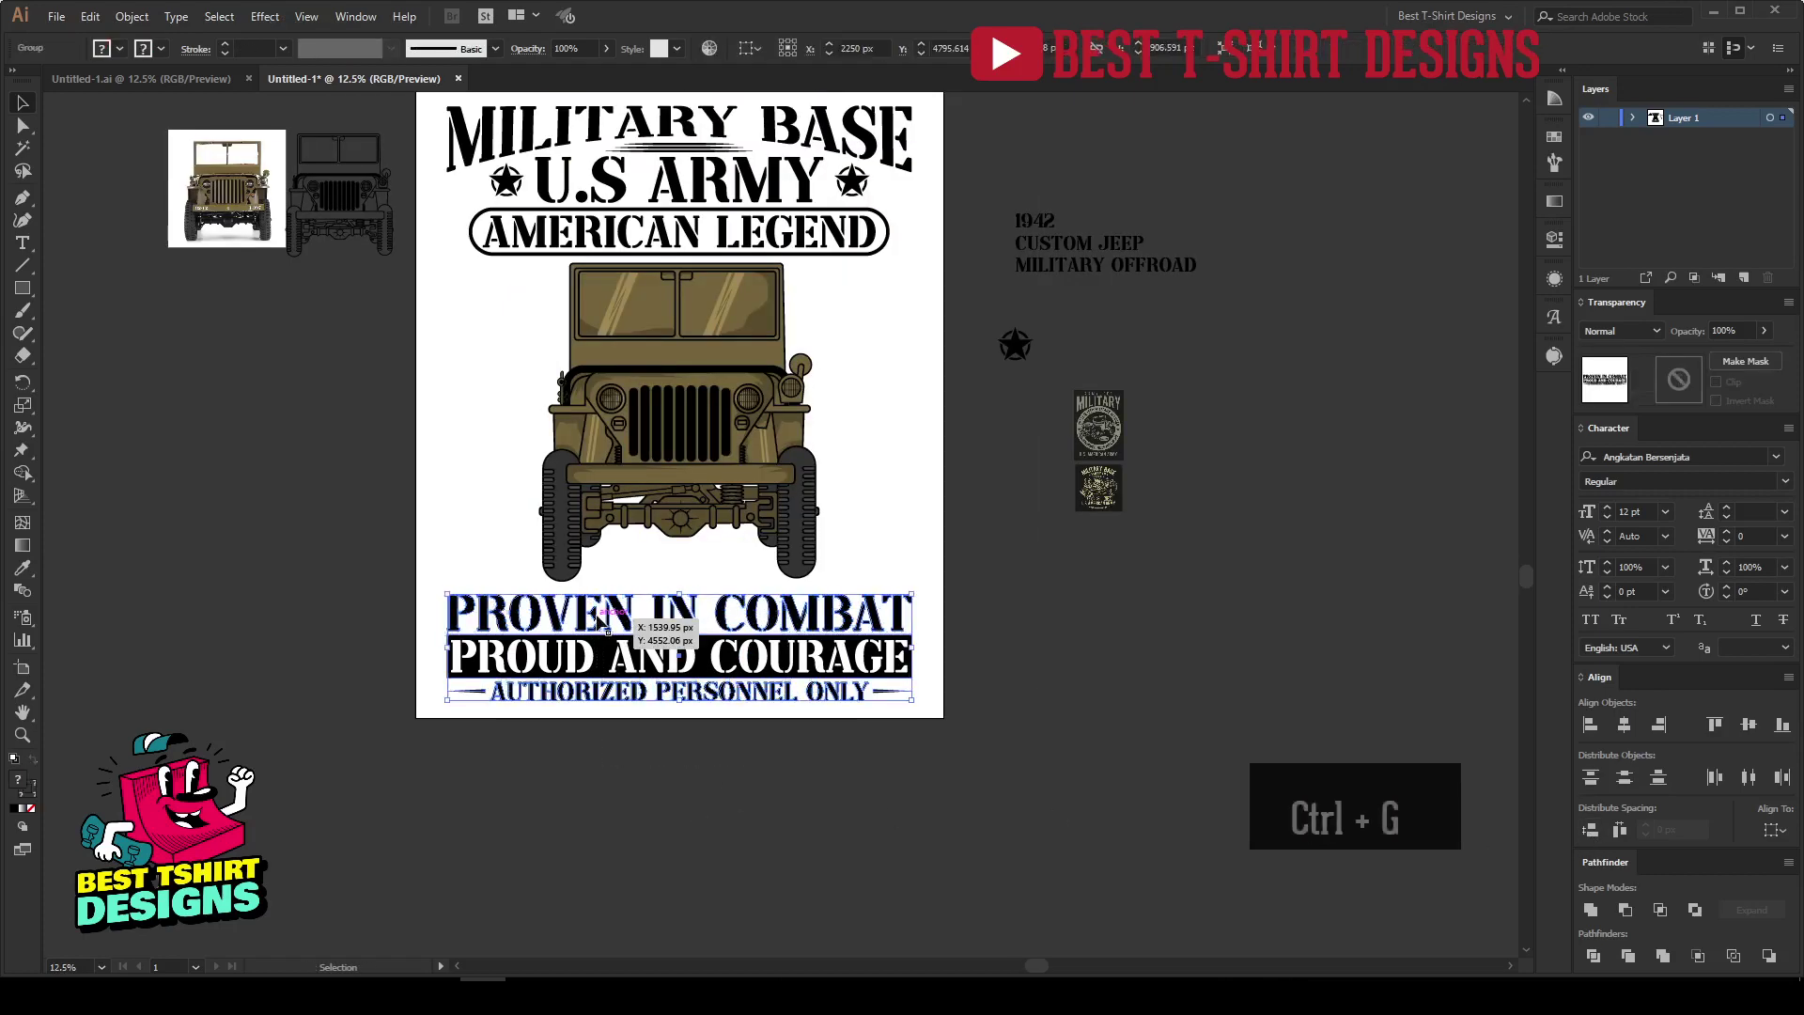
Nudge the grouped bottom text block up closer to the jeep's tyres.
left_click_drag(910, 649, 915, 650)
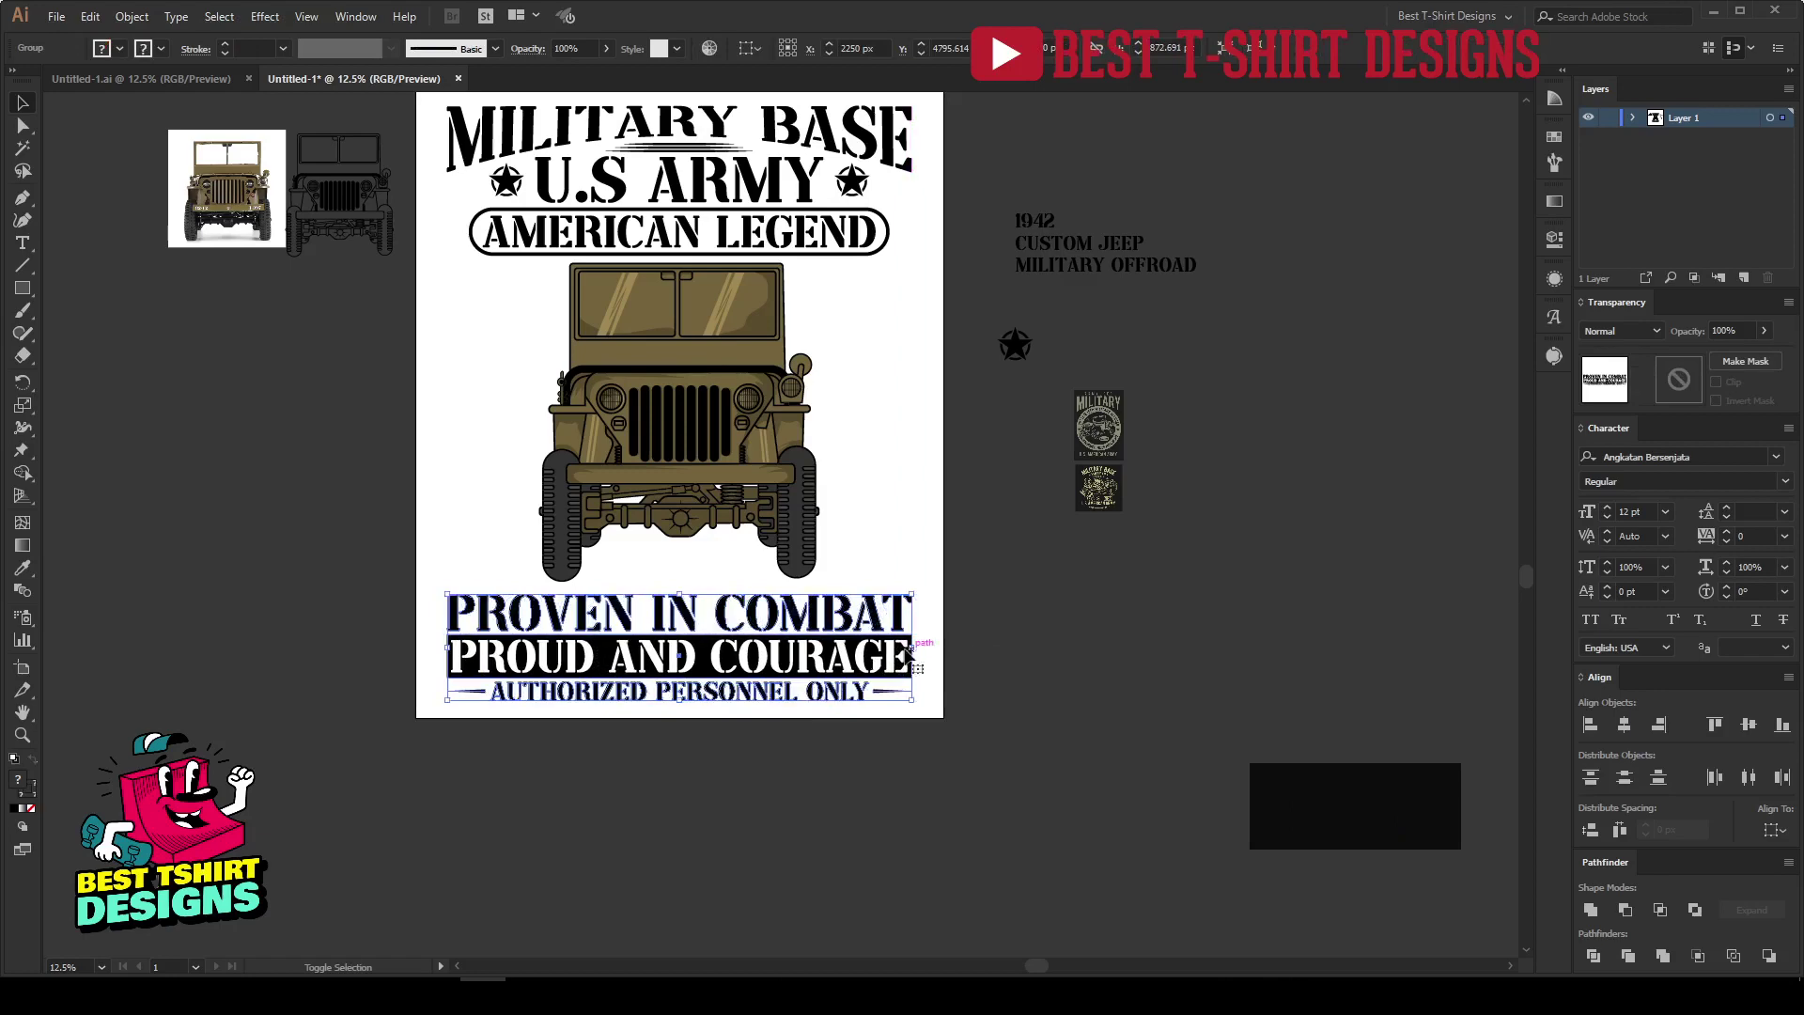
left_click_drag(447, 648, 446, 648)
key("shift+Up")
key("shift+Up")
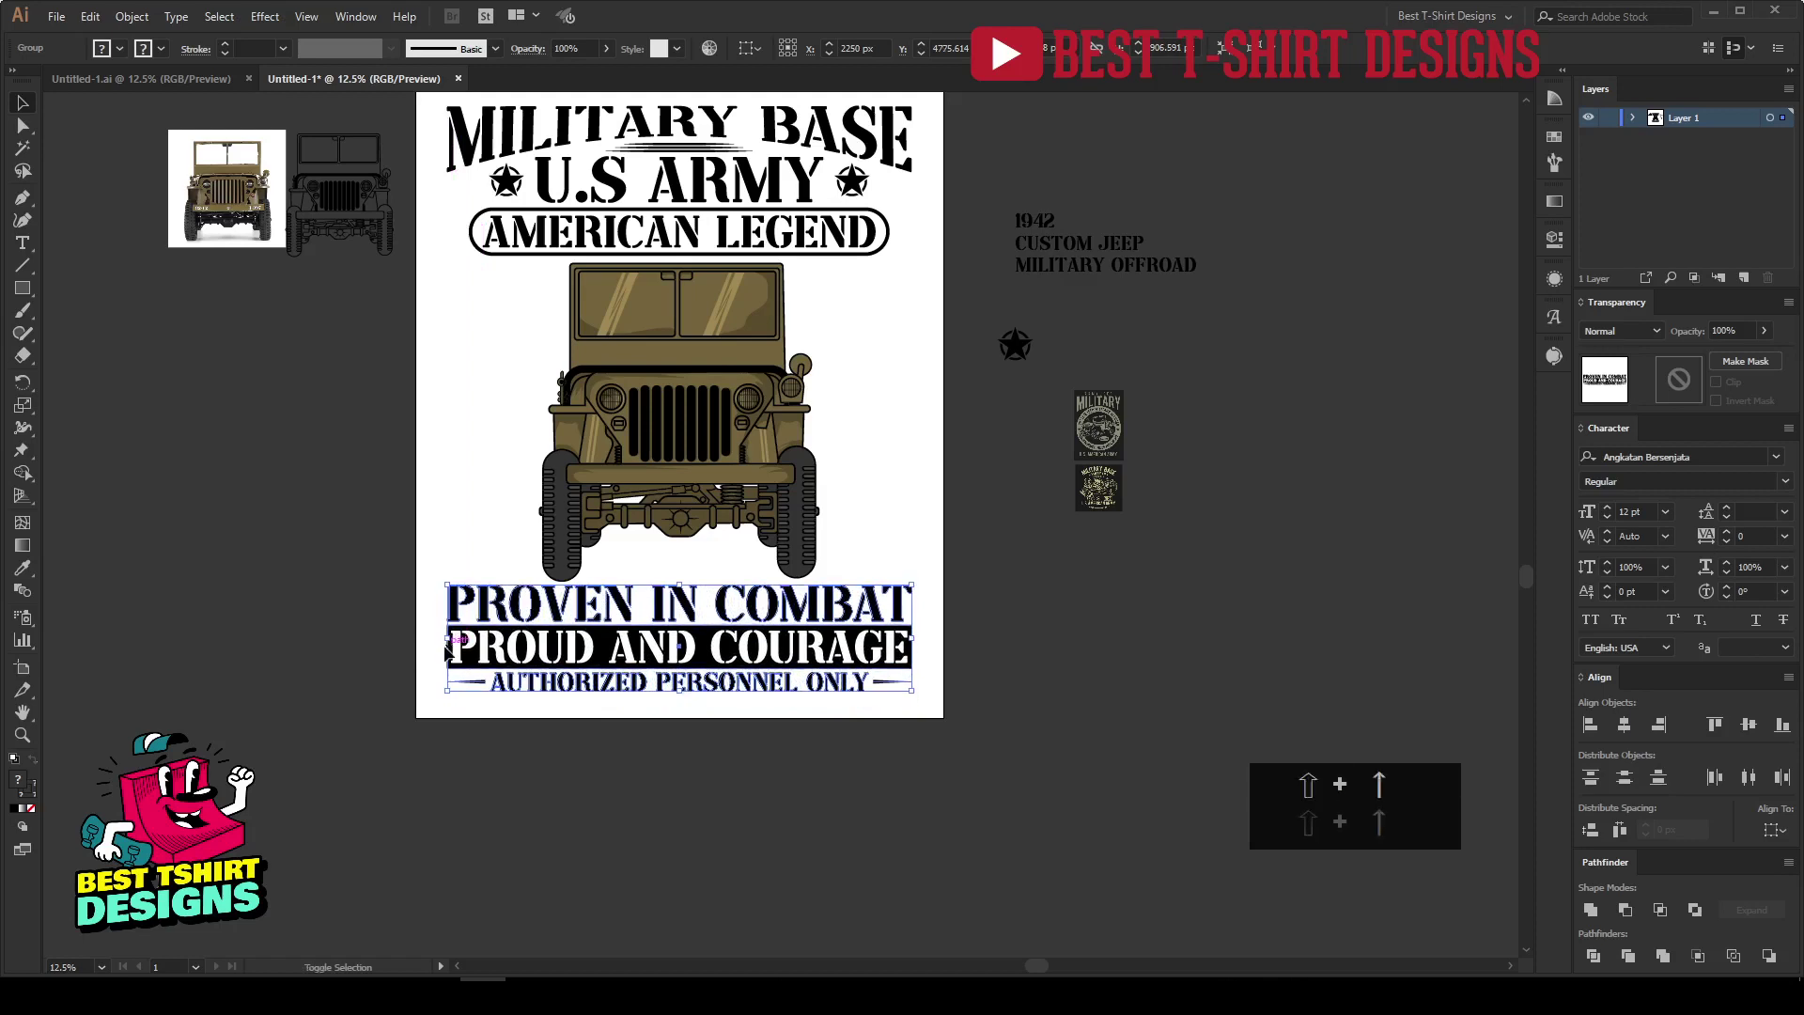
left_click(804, 758)
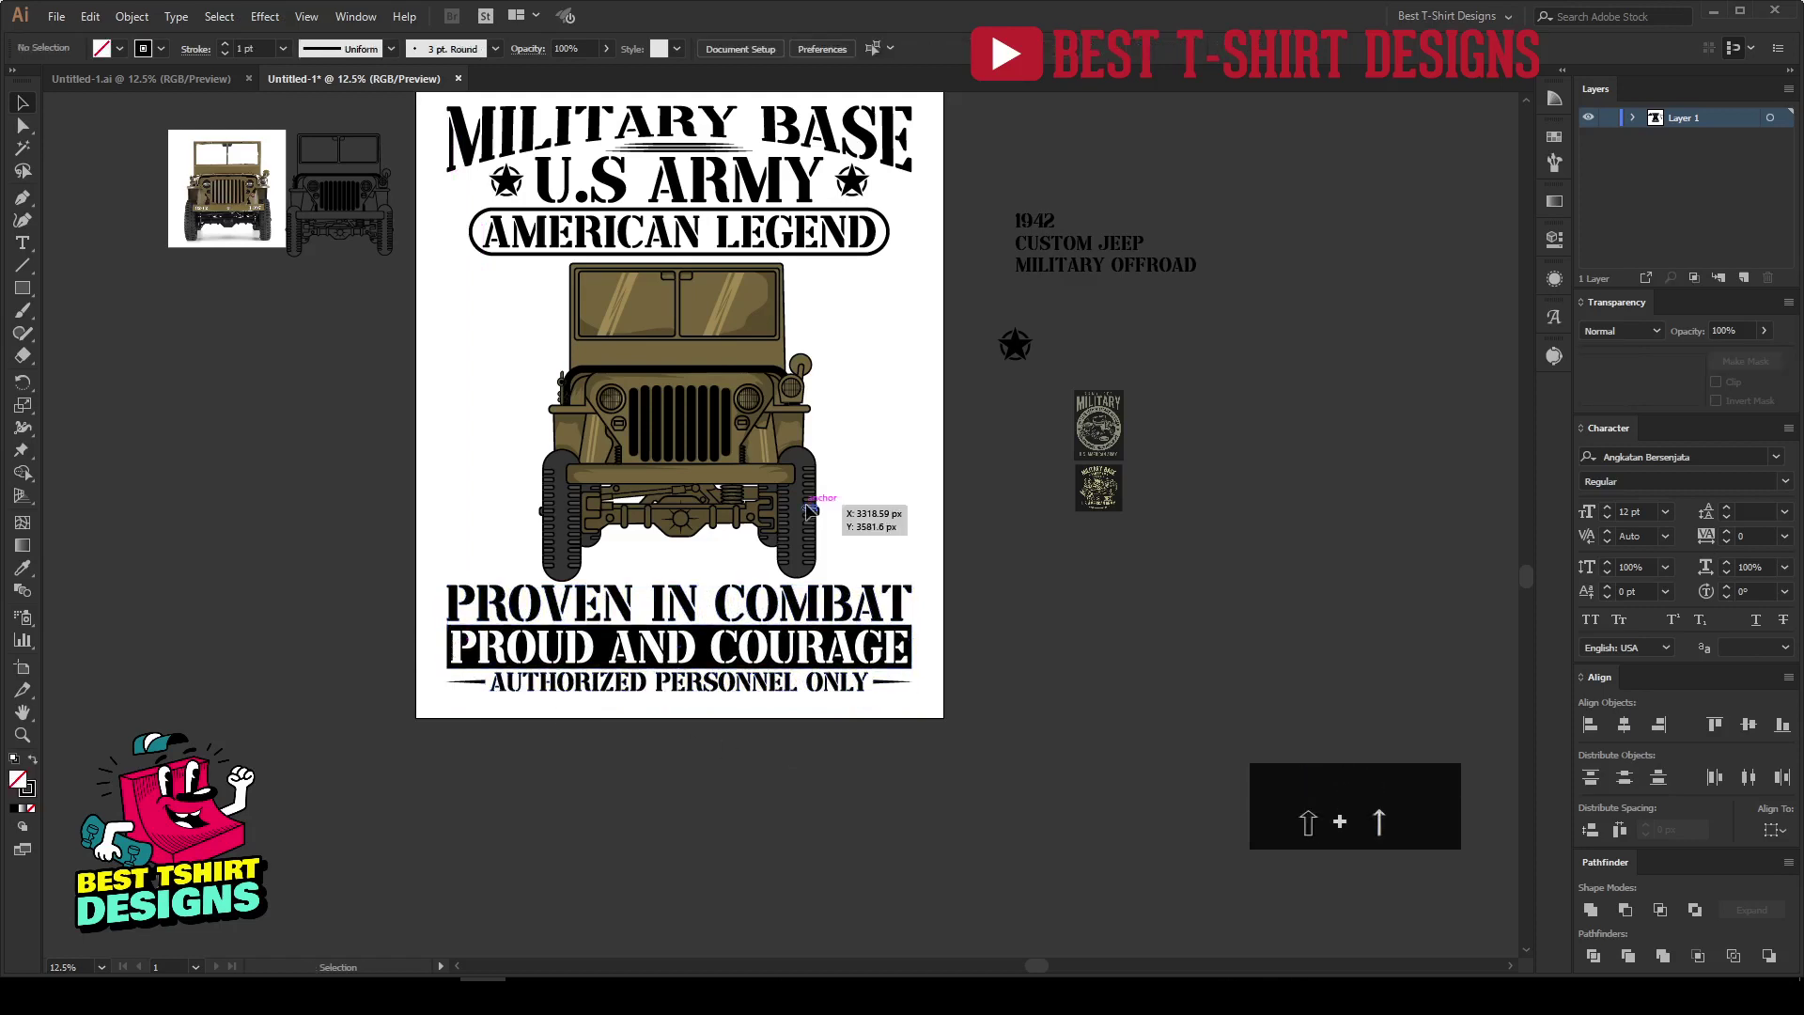
Nudge the jeep up slightly between the AMERICAN LEGEND frame and the bottom text block.
left_click(810, 511)
key("Up")
key("Up")
key("Up")
key("Up")
Enlarge the whole design from its centre to nearly fill the artboard, and nudge the bottom text block down.
left_click_drag(846, 834, 692, 79)
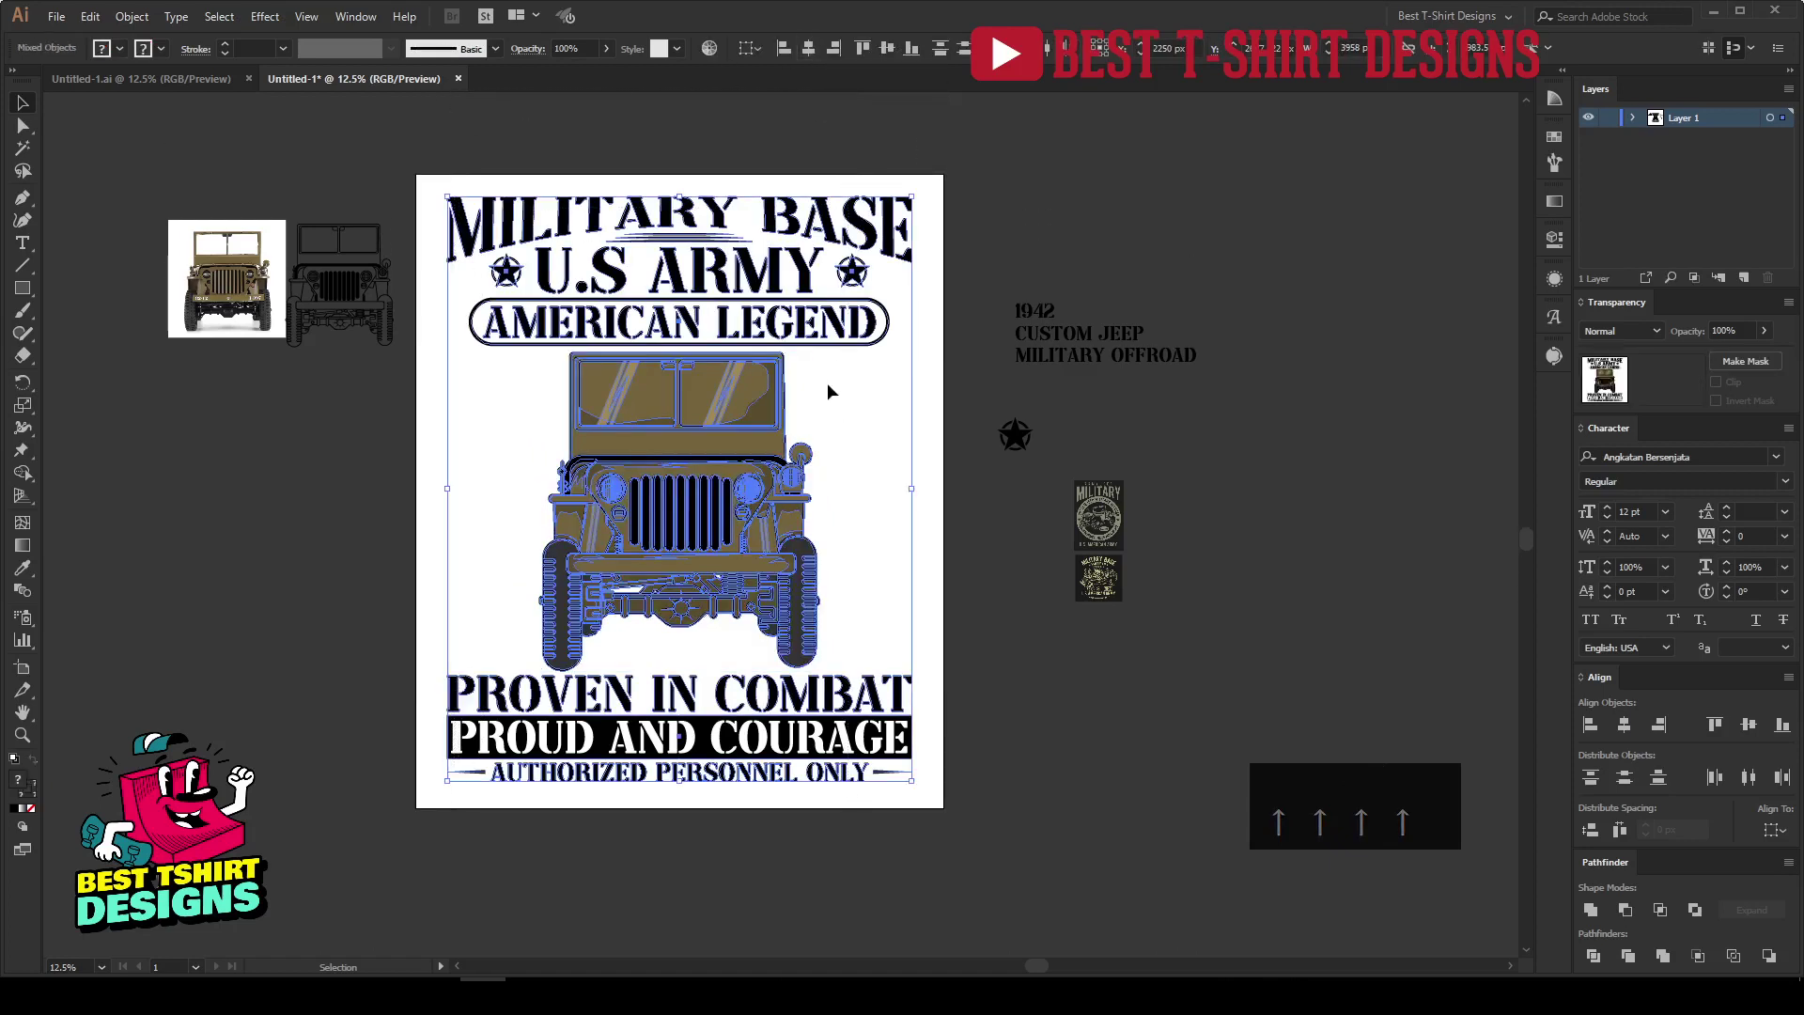
left_click_drag(681, 785, 683, 800)
left_click_drag(899, 630, 966, 839)
key("shift+Down")
key("shift+Down")
key("shift+Down")
key("shift+Down")
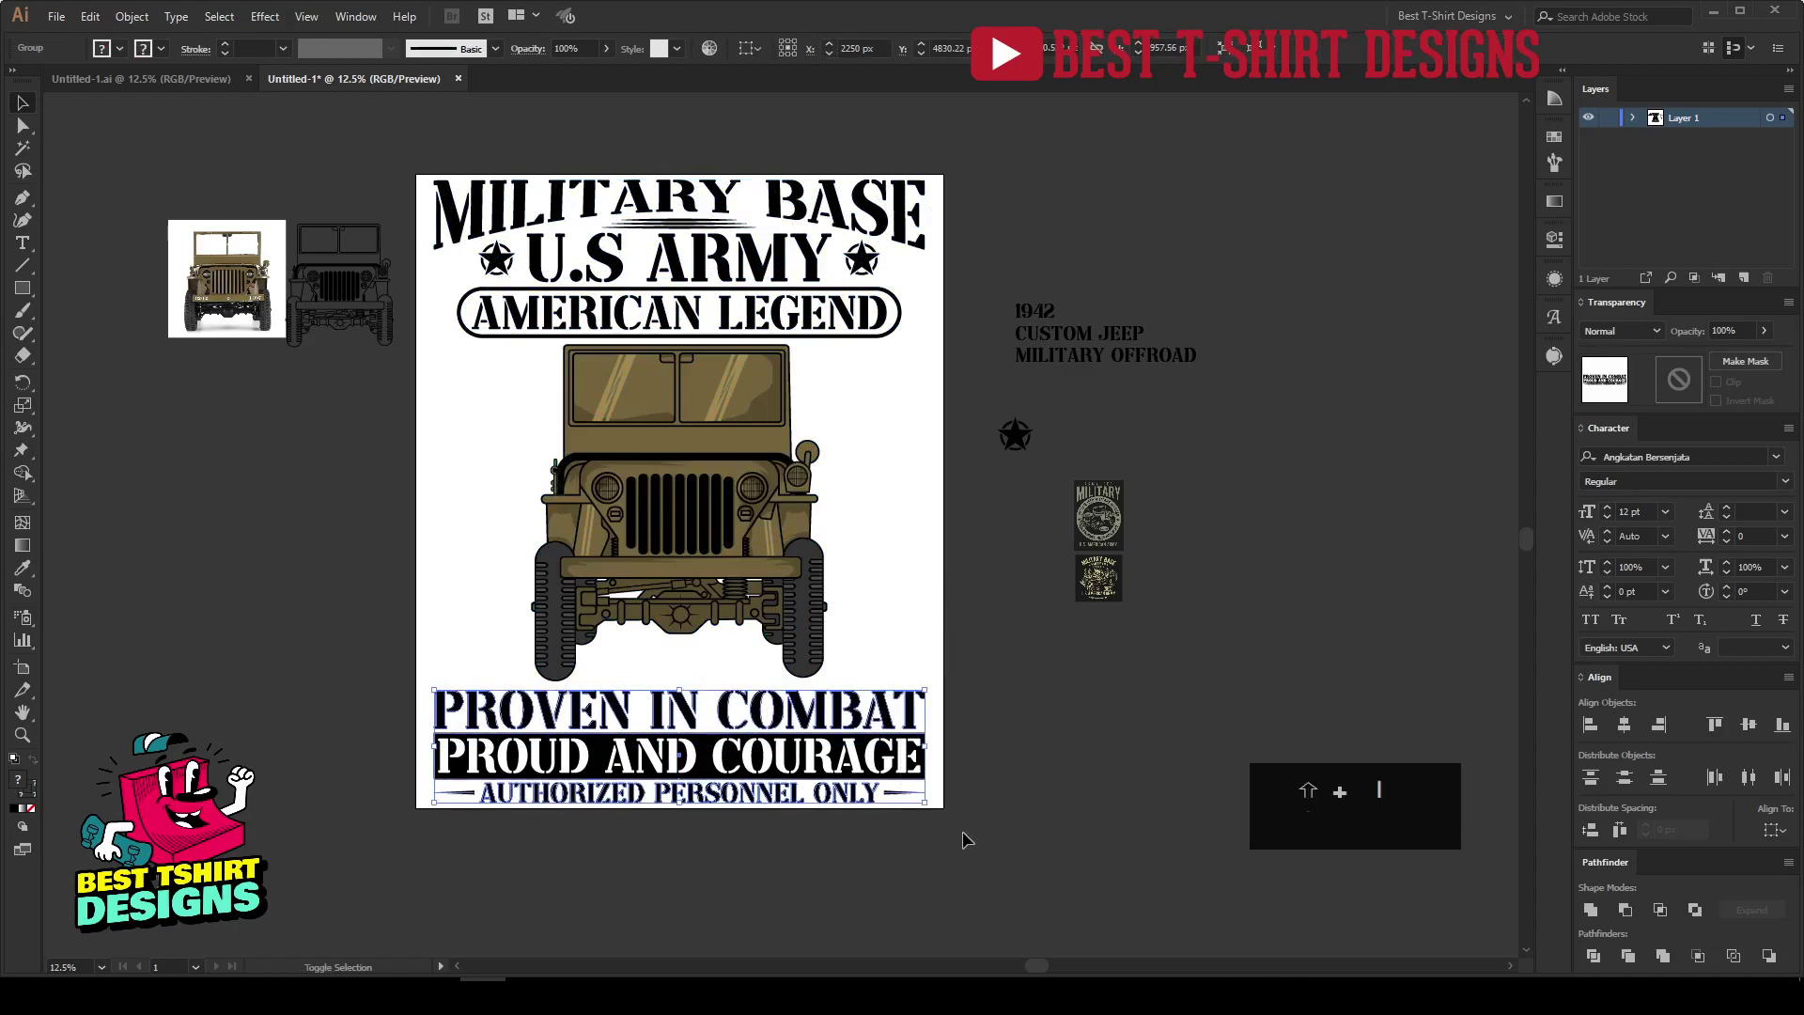
Enlarge the jeep slightly to fill the gap above PROVEN IN COMBAT.
scroll(769, 806, "up", 1)
left_click(686, 652)
left_click_drag(655, 639, 655, 644)
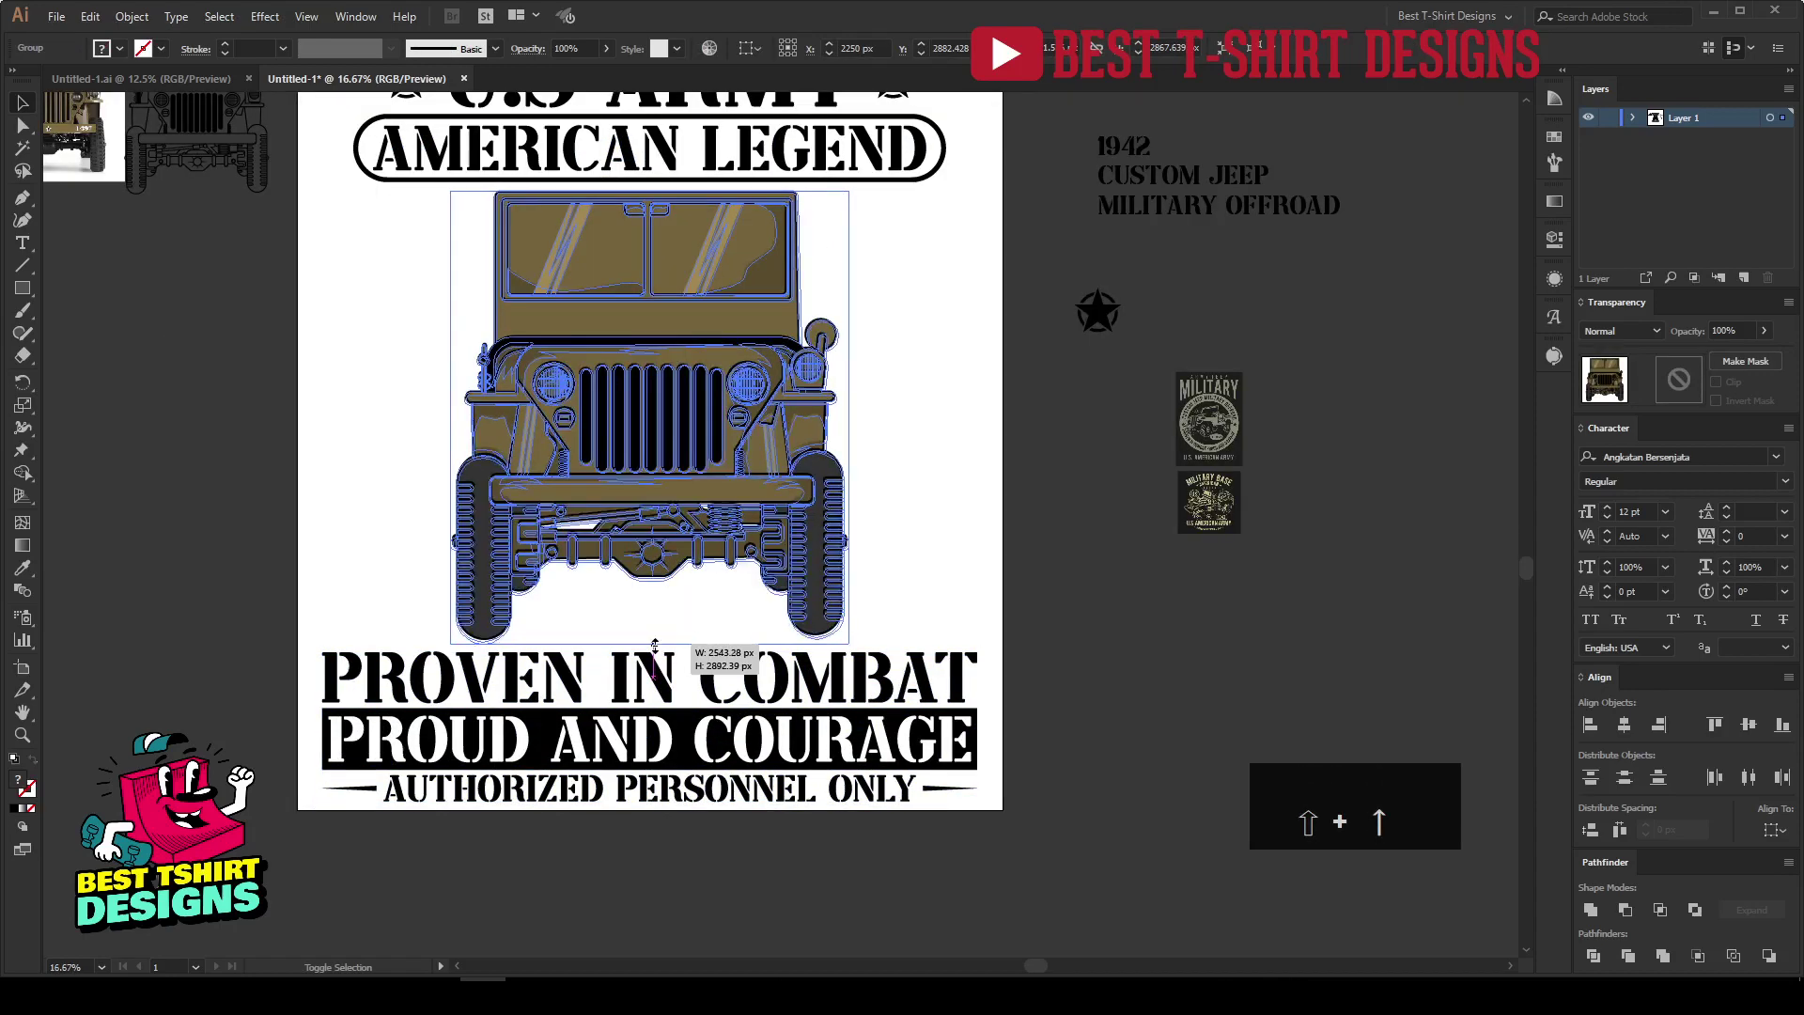
Try to centre the jeep vertically on the artboard.
left_click(752, 54)
left_click(797, 111)
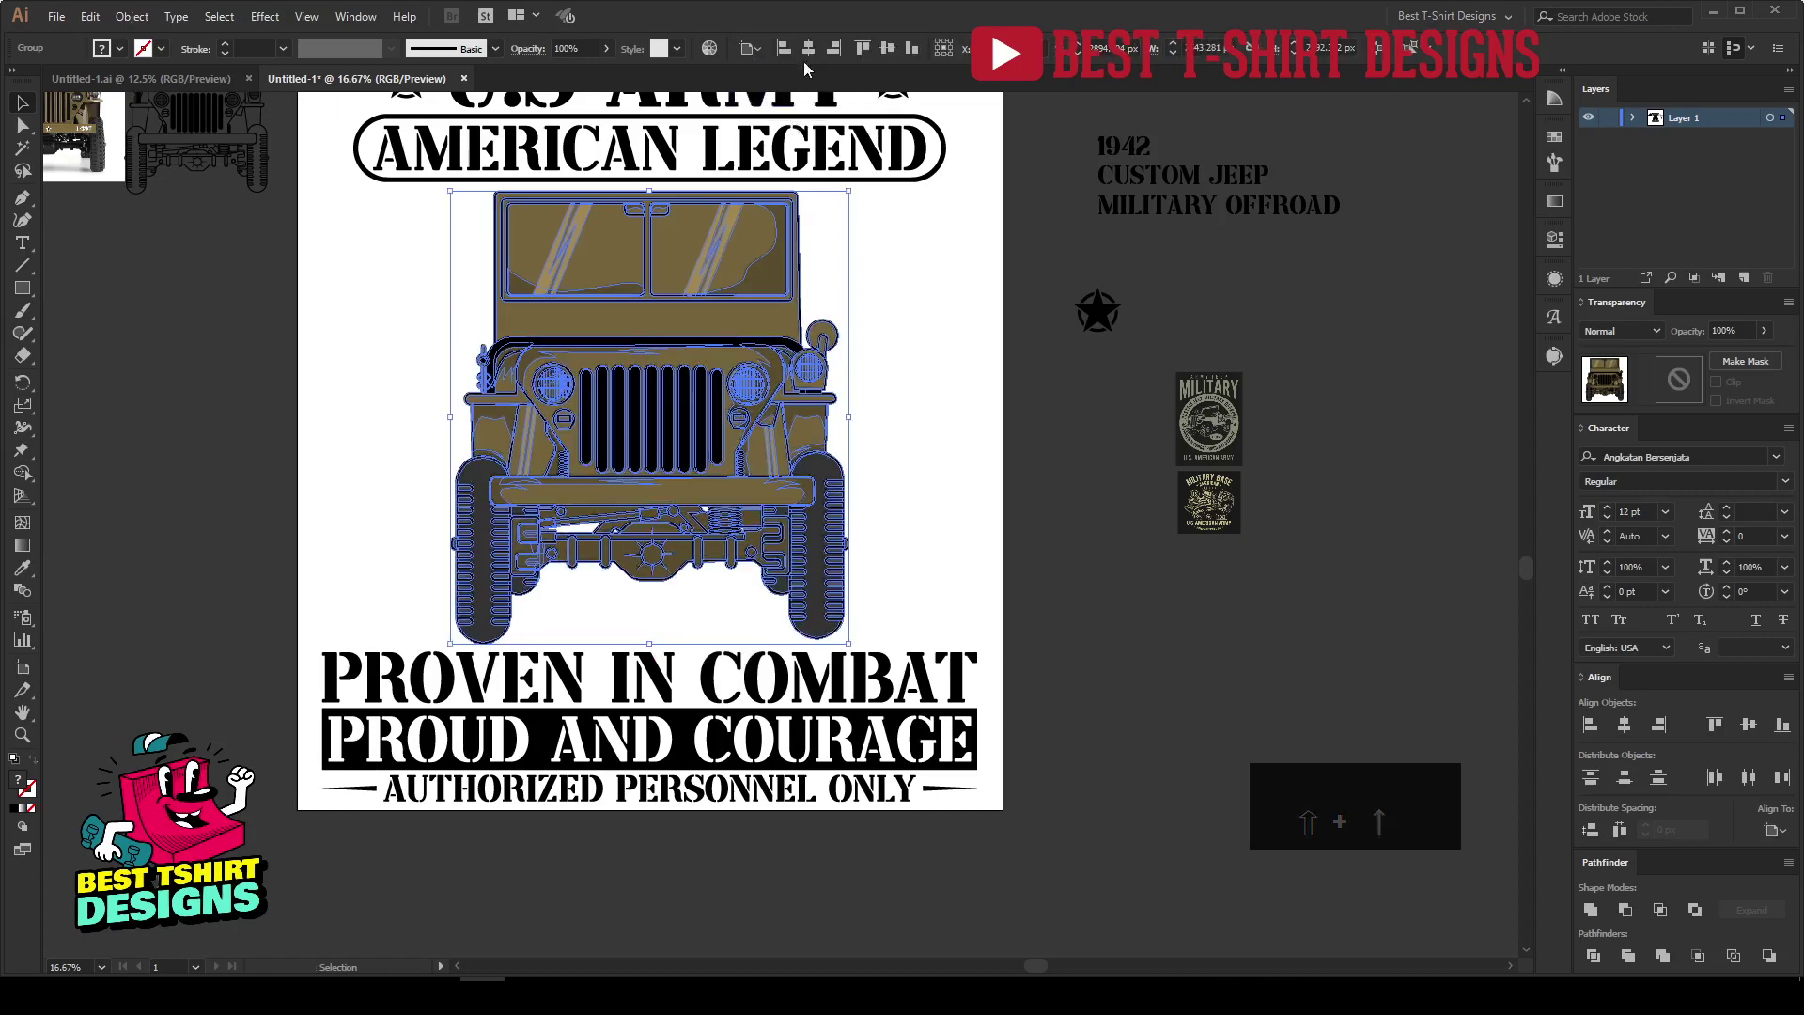
left_click(889, 48)
key("ctrl+z")
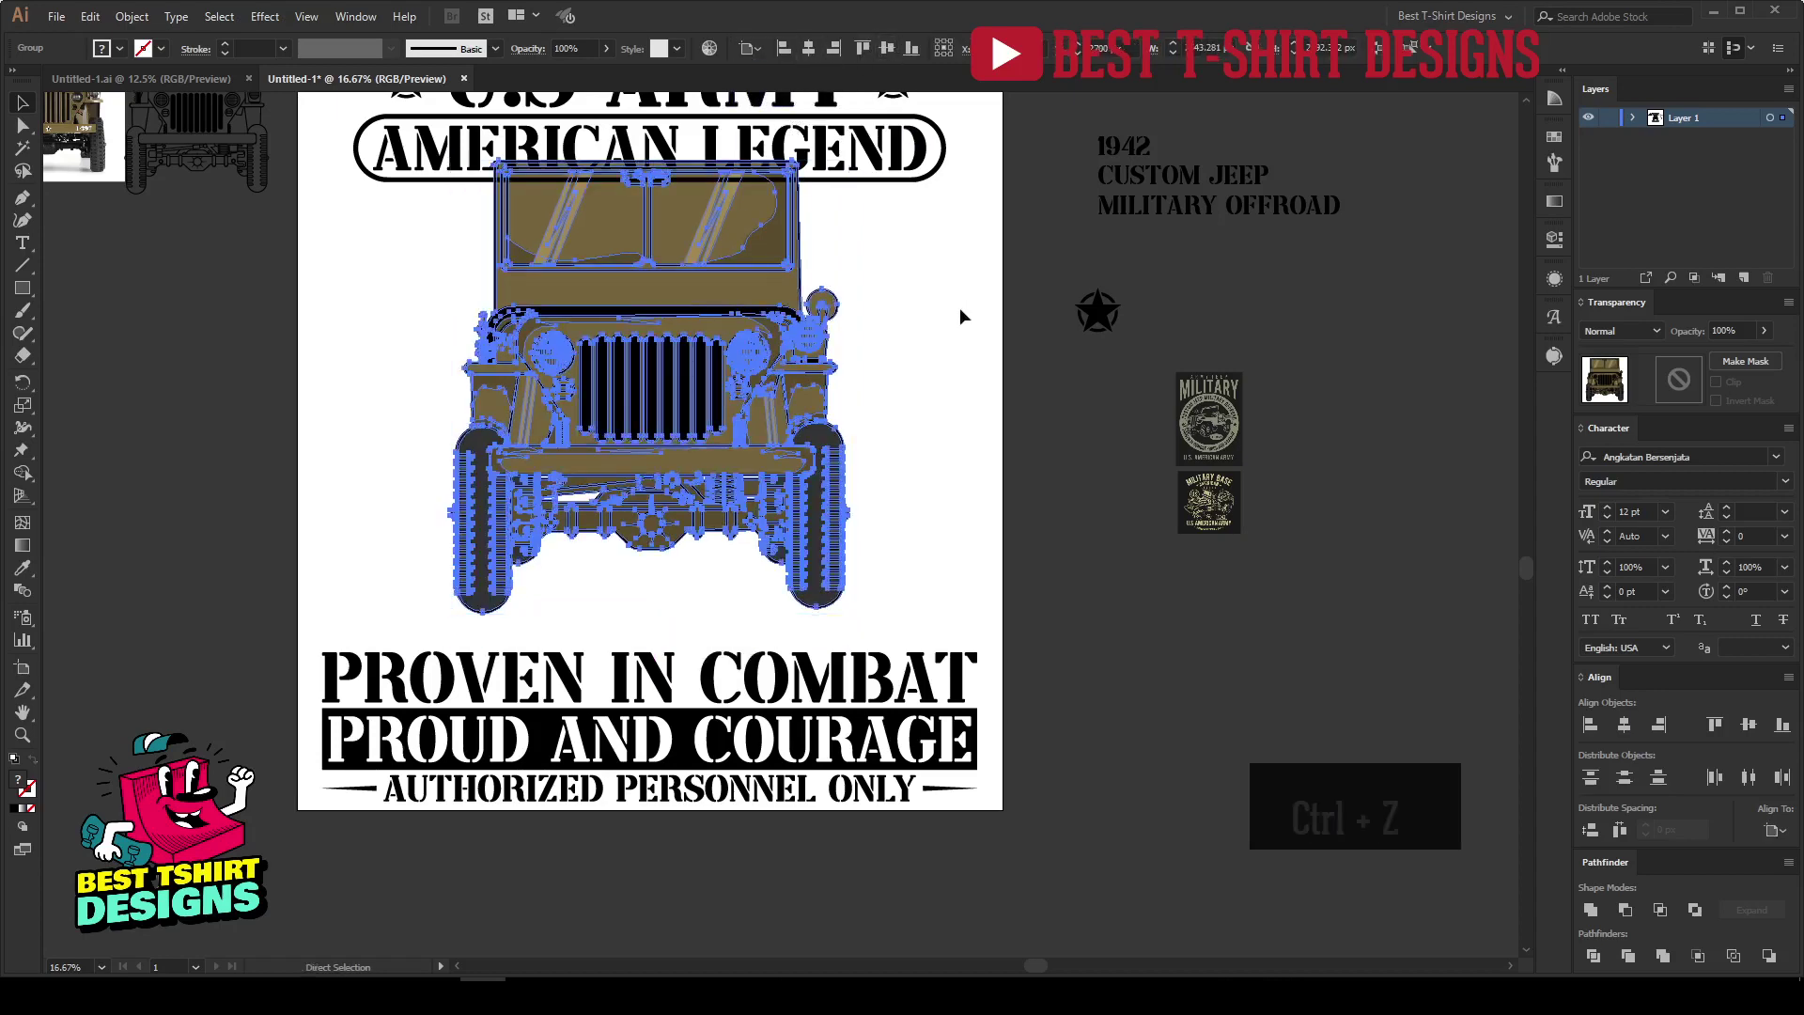
left_click(951, 338)
Enlarge the 1942 text beside the jeep's windshield and break it into two lines, 19 and 42.
scroll(623, 425, "down", 1)
scroll(831, 385, "up", 2)
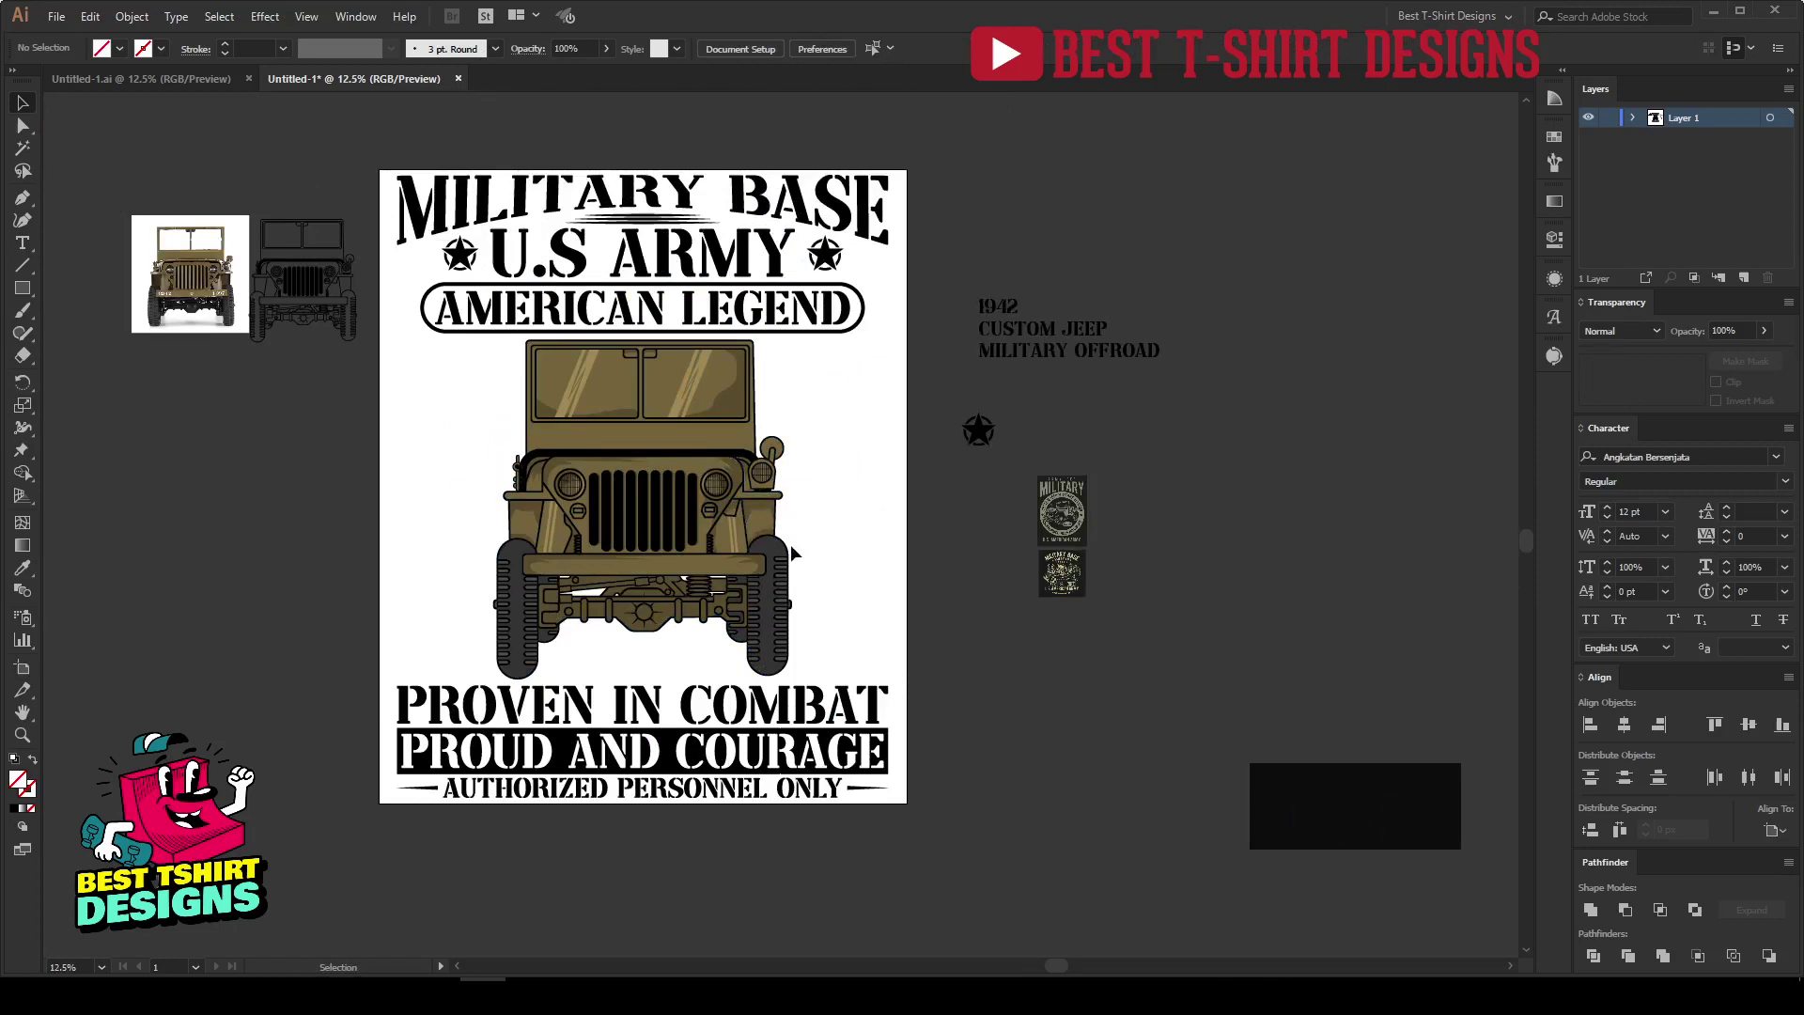
left_click_drag(997, 310, 930, 393)
double_click(865, 390)
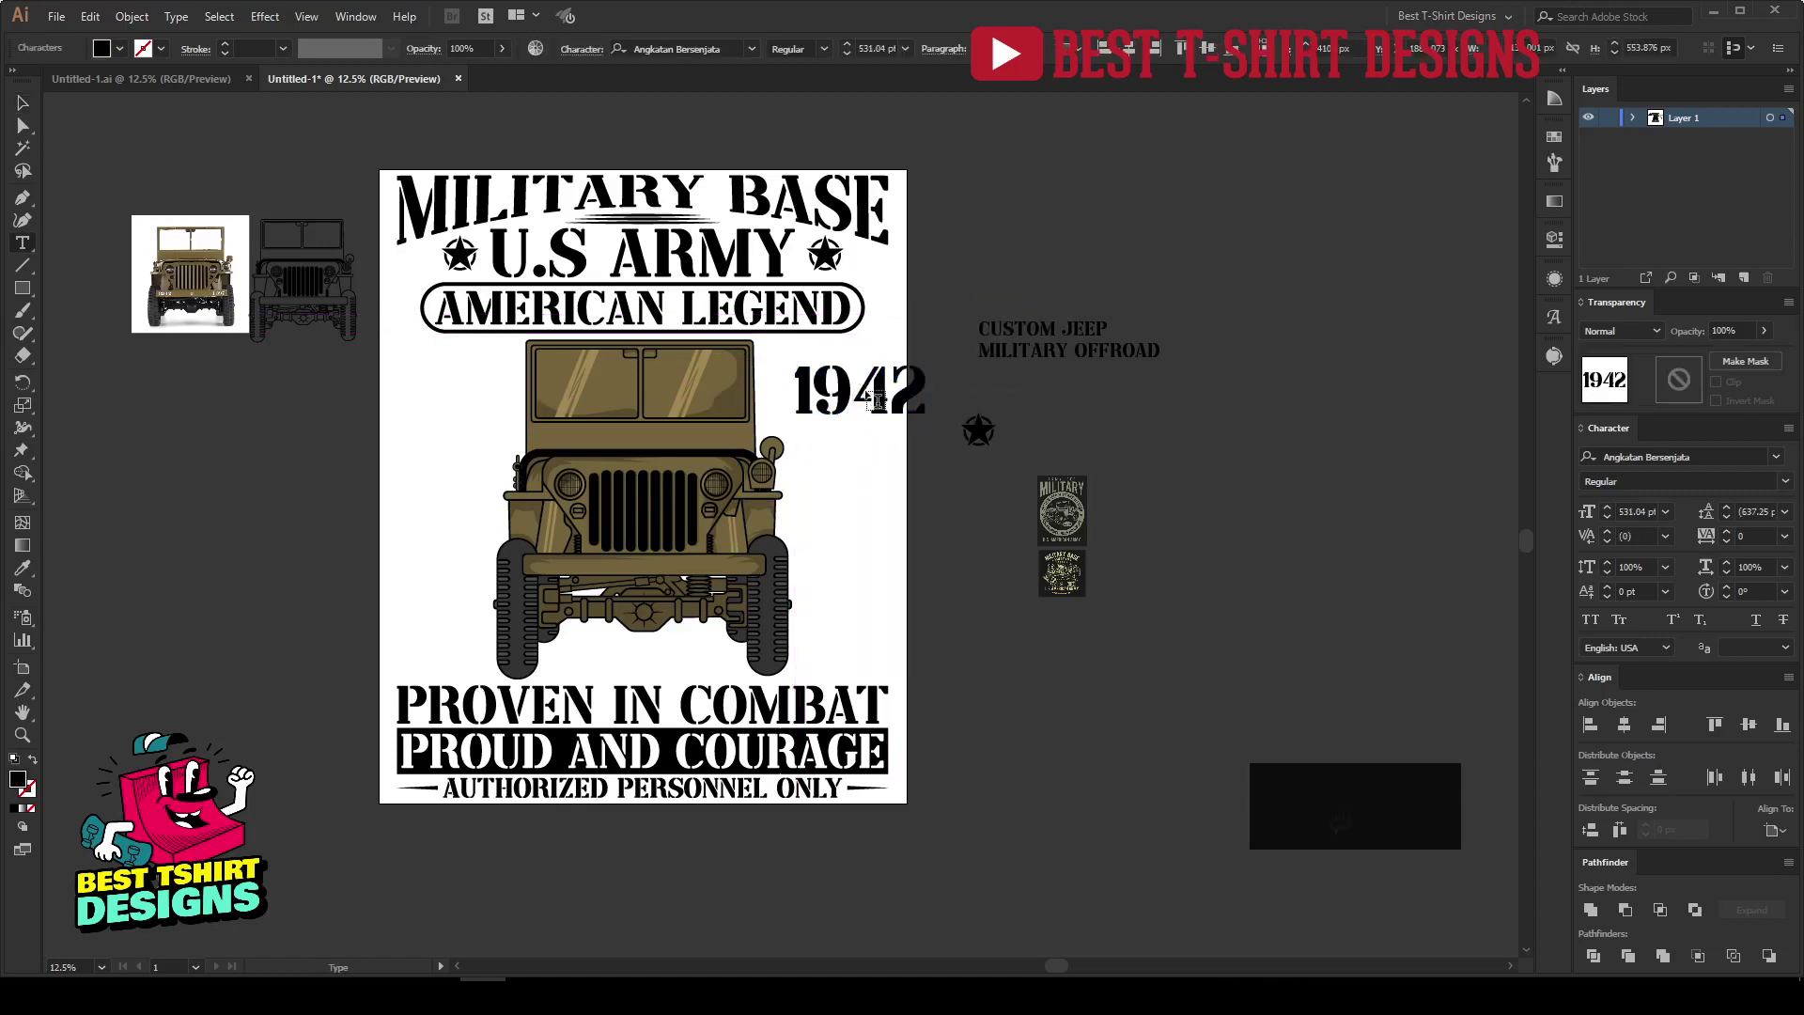
key("Return")
left_click(22, 103)
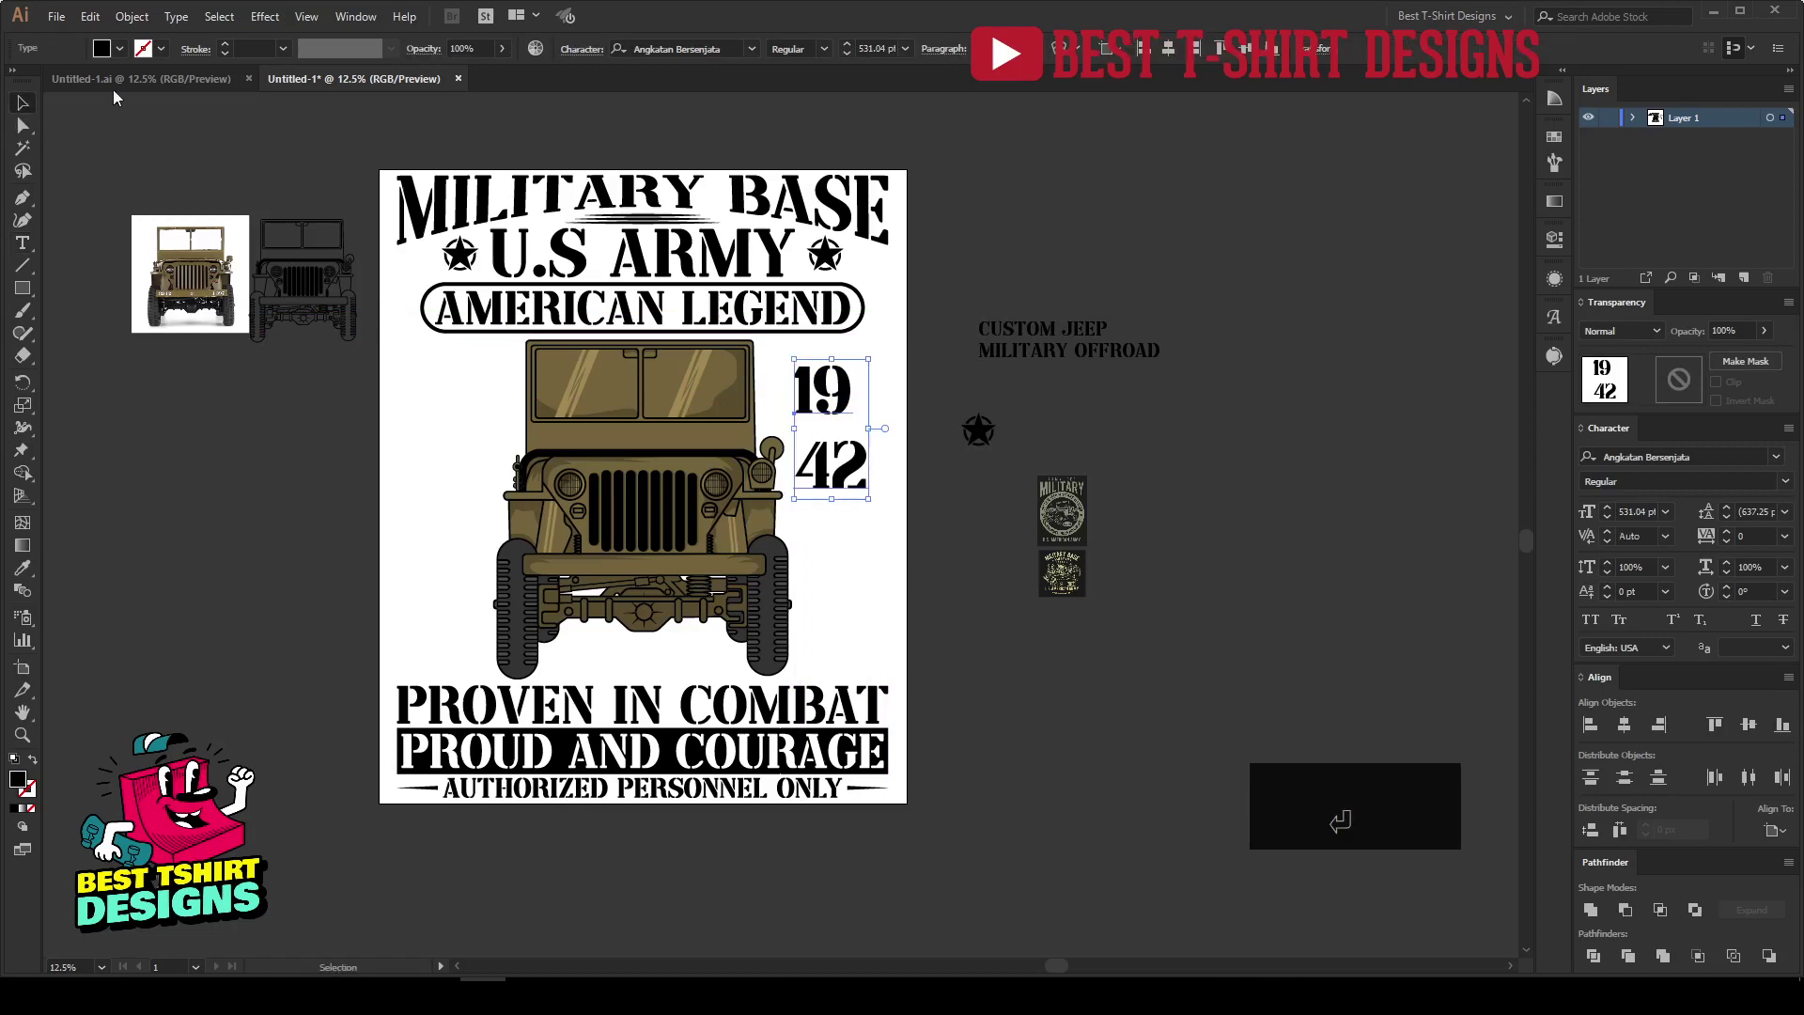
Split the two-line 1942 text into separate objects with the text-dividing script and convert both to outlines.
left_click(56, 16)
mouse_move(125, 416)
left_click(357, 422)
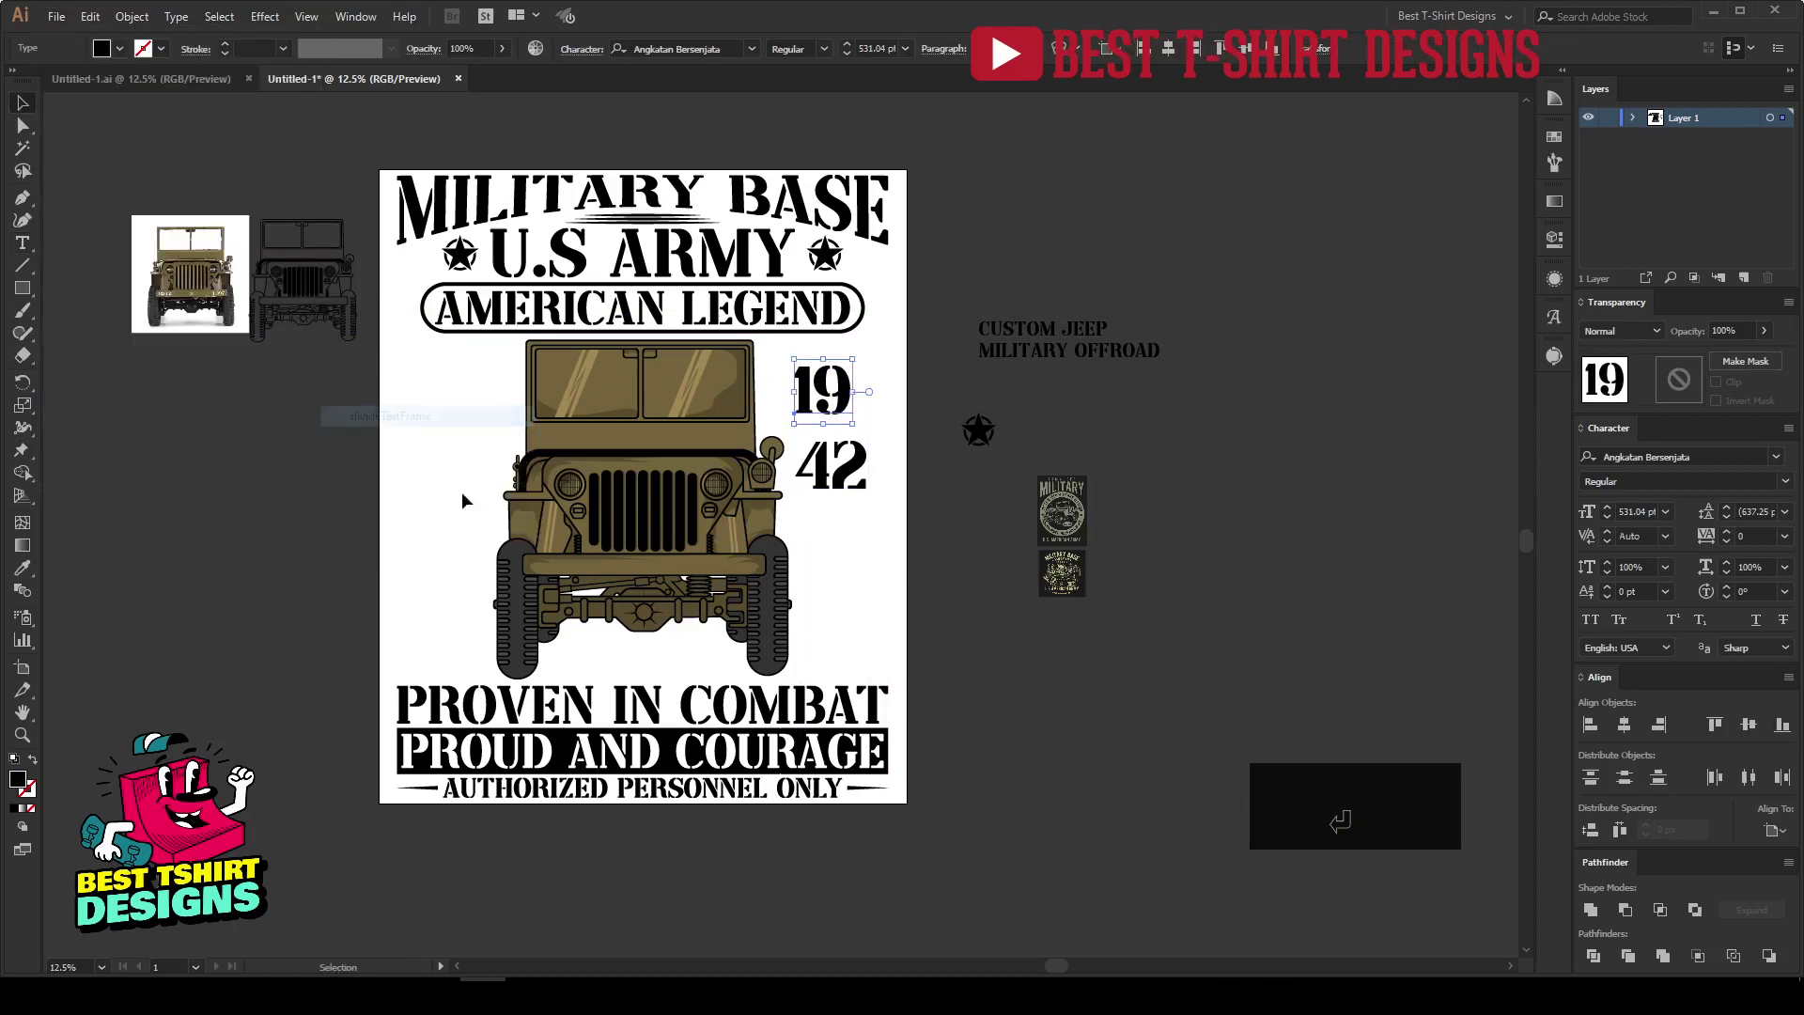
left_click(845, 474, "shift")
right_click(845, 468)
left_click(889, 597)
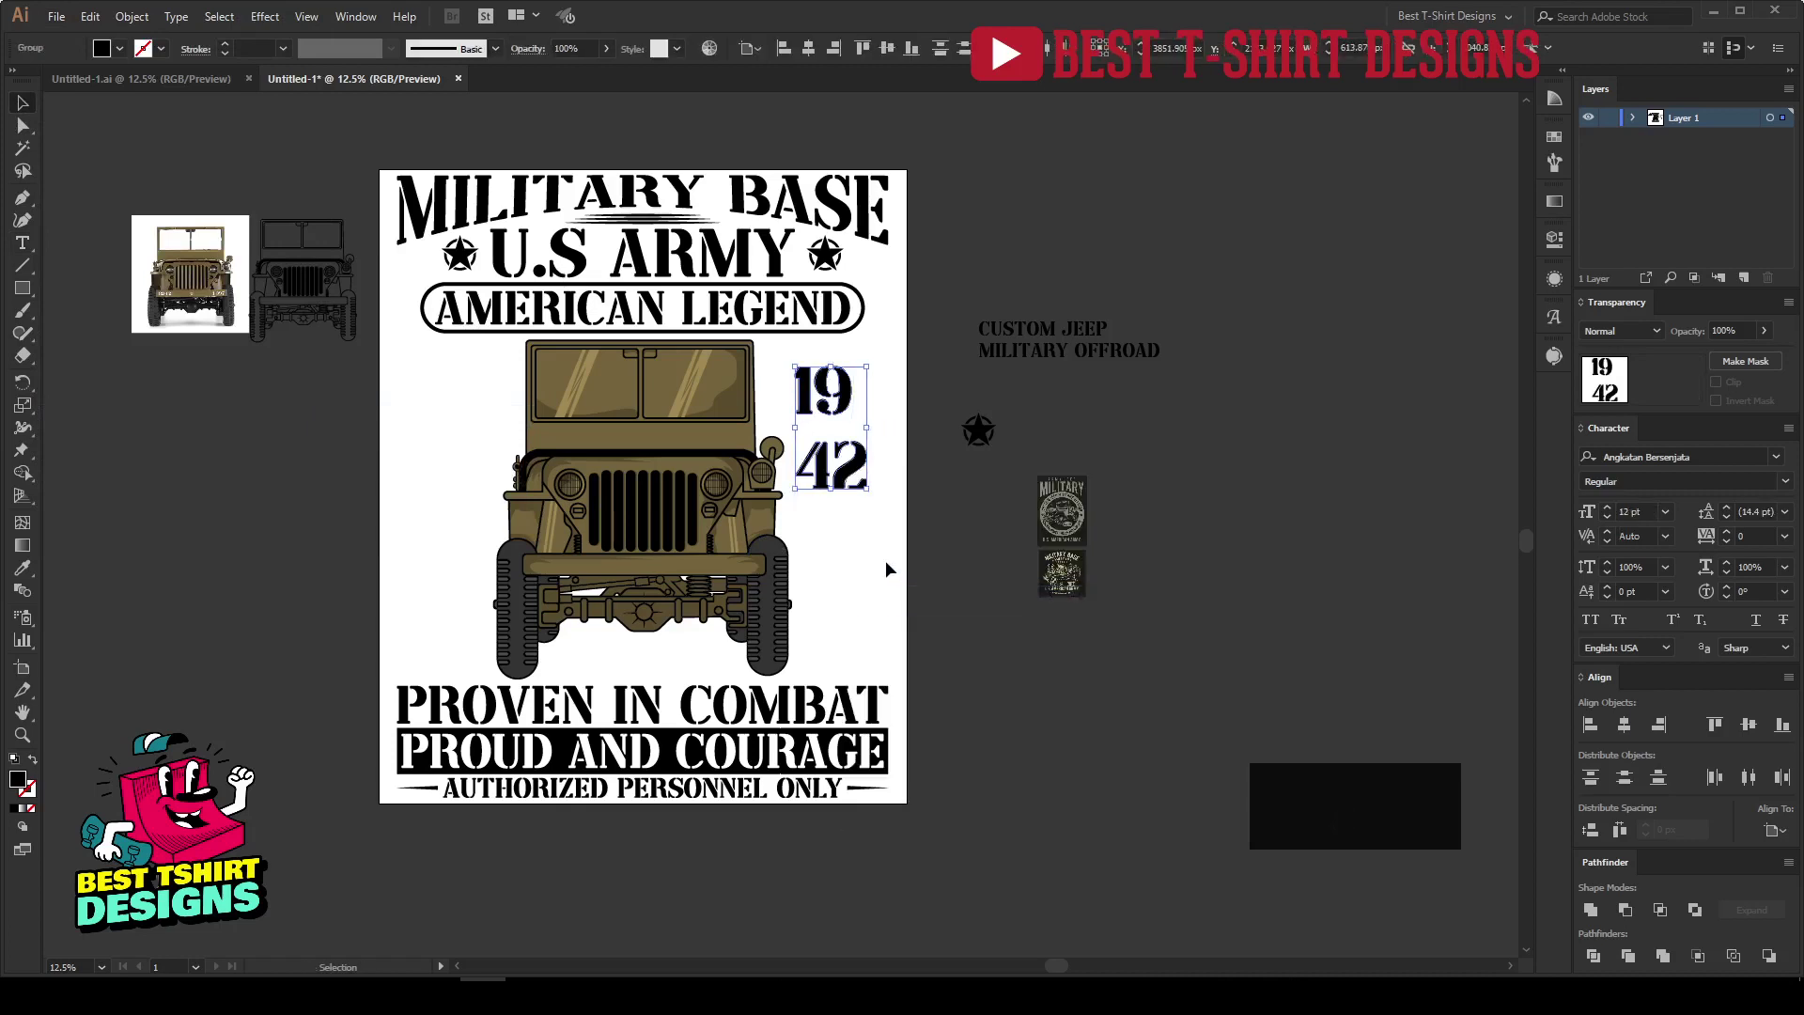
left_click(885, 560)
Move 19 and 42 to the left side of the jeep's windshield and enlarge them together.
left_click_drag(837, 404, 439, 414)
left_click_drag(823, 480, 382, 422)
scroll(382, 422, "up", 2)
left_click_drag(254, 367, 543, 475)
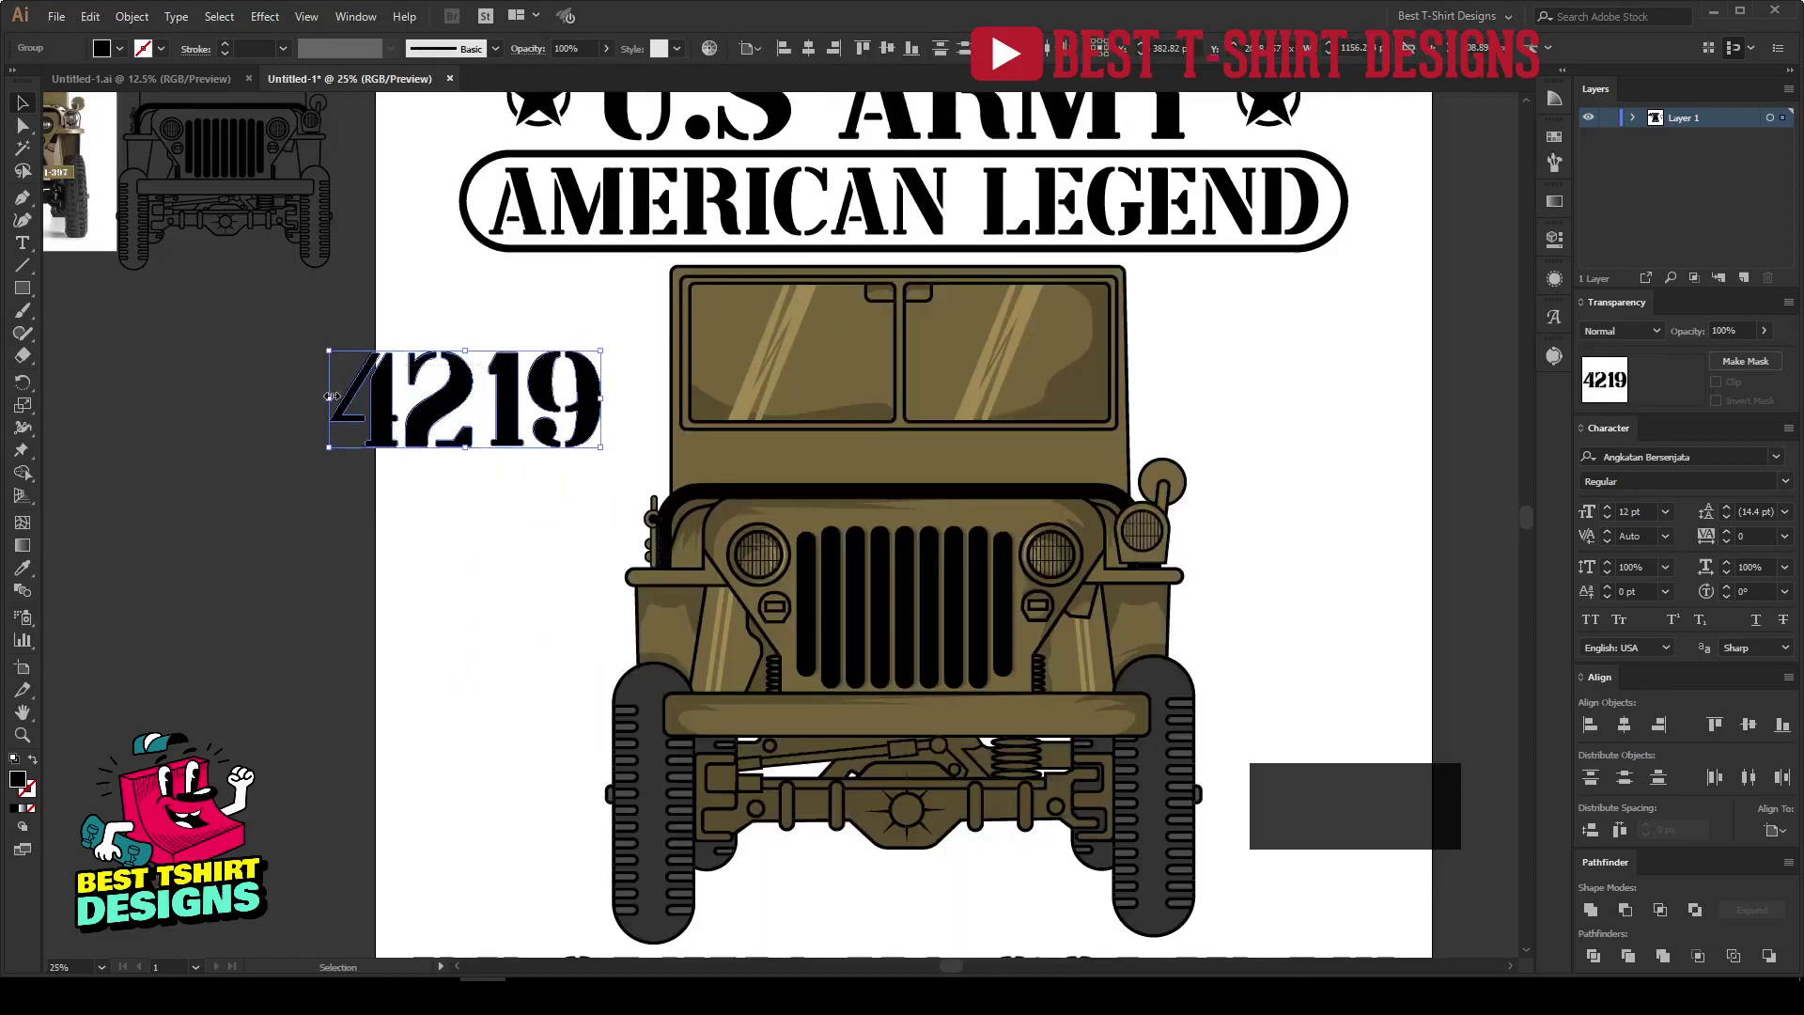
left_click_drag(329, 396, 185, 397)
left_click(344, 584)
Move 42 to the right side of the windshield and align it vertically with 19.
left_click_drag(324, 441, 1281, 416)
left_click(531, 441, "shift")
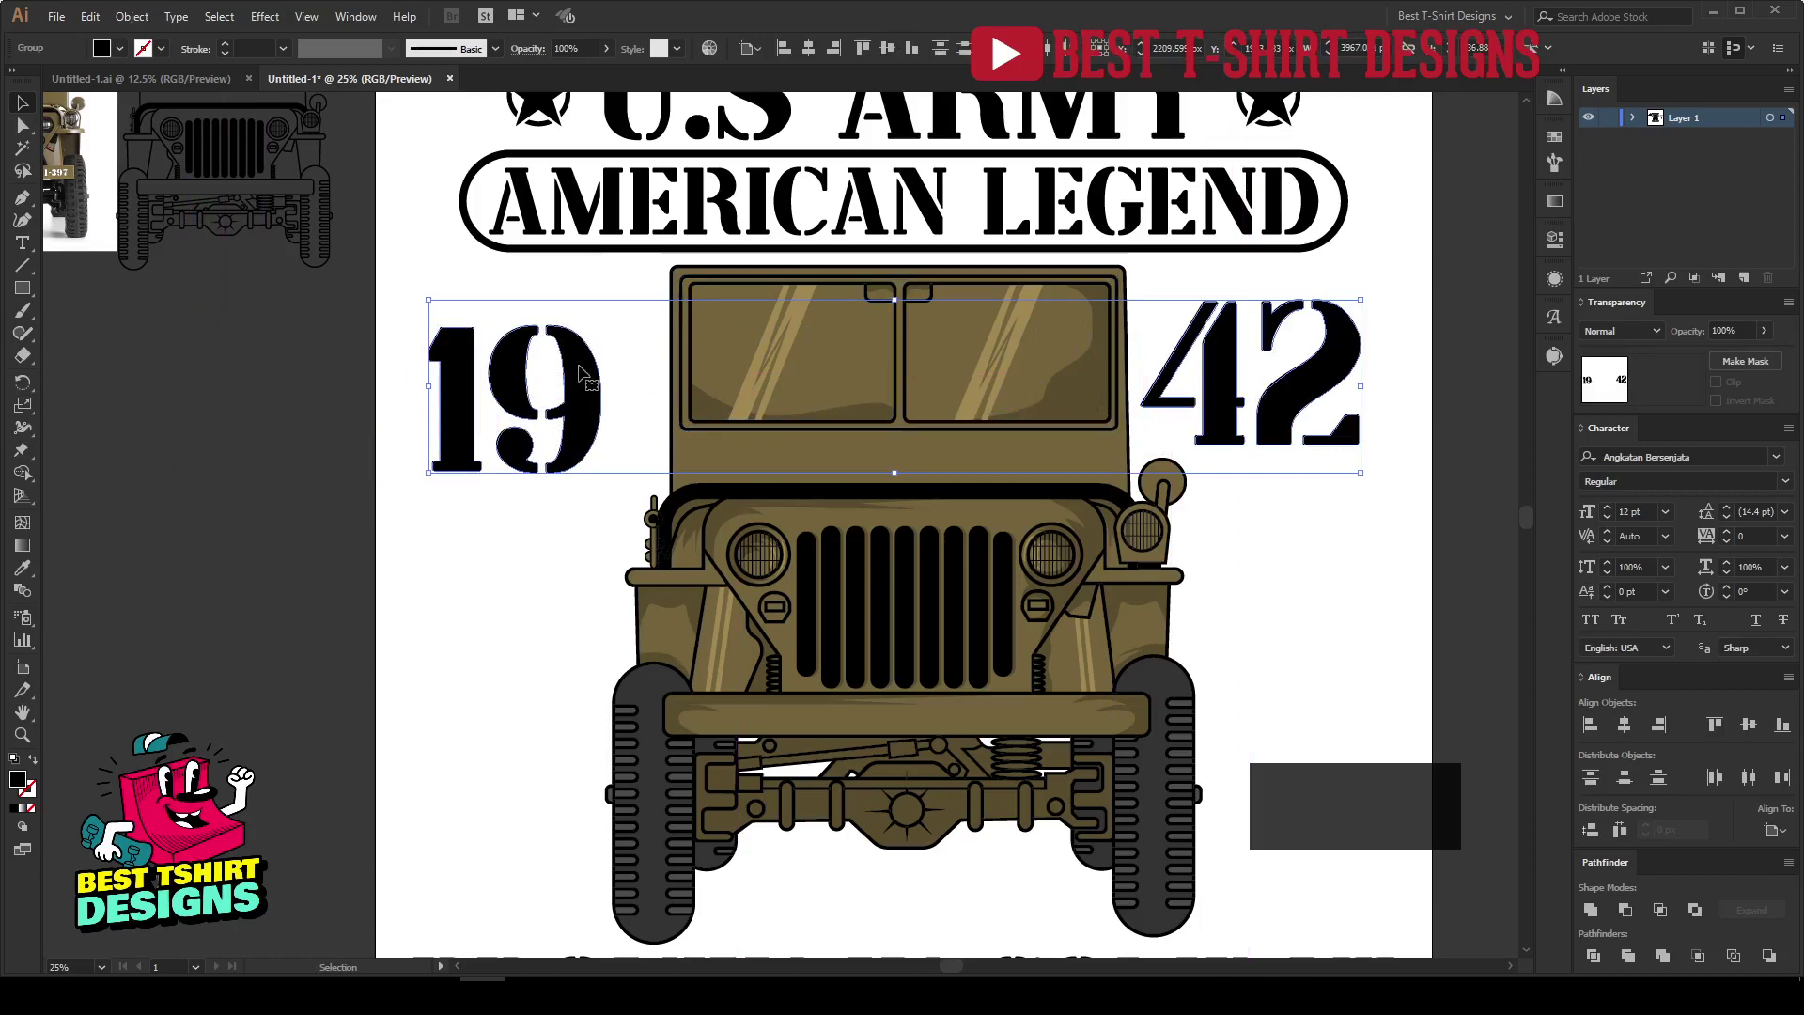
left_click(887, 48)
scroll(475, 319, "down", 1)
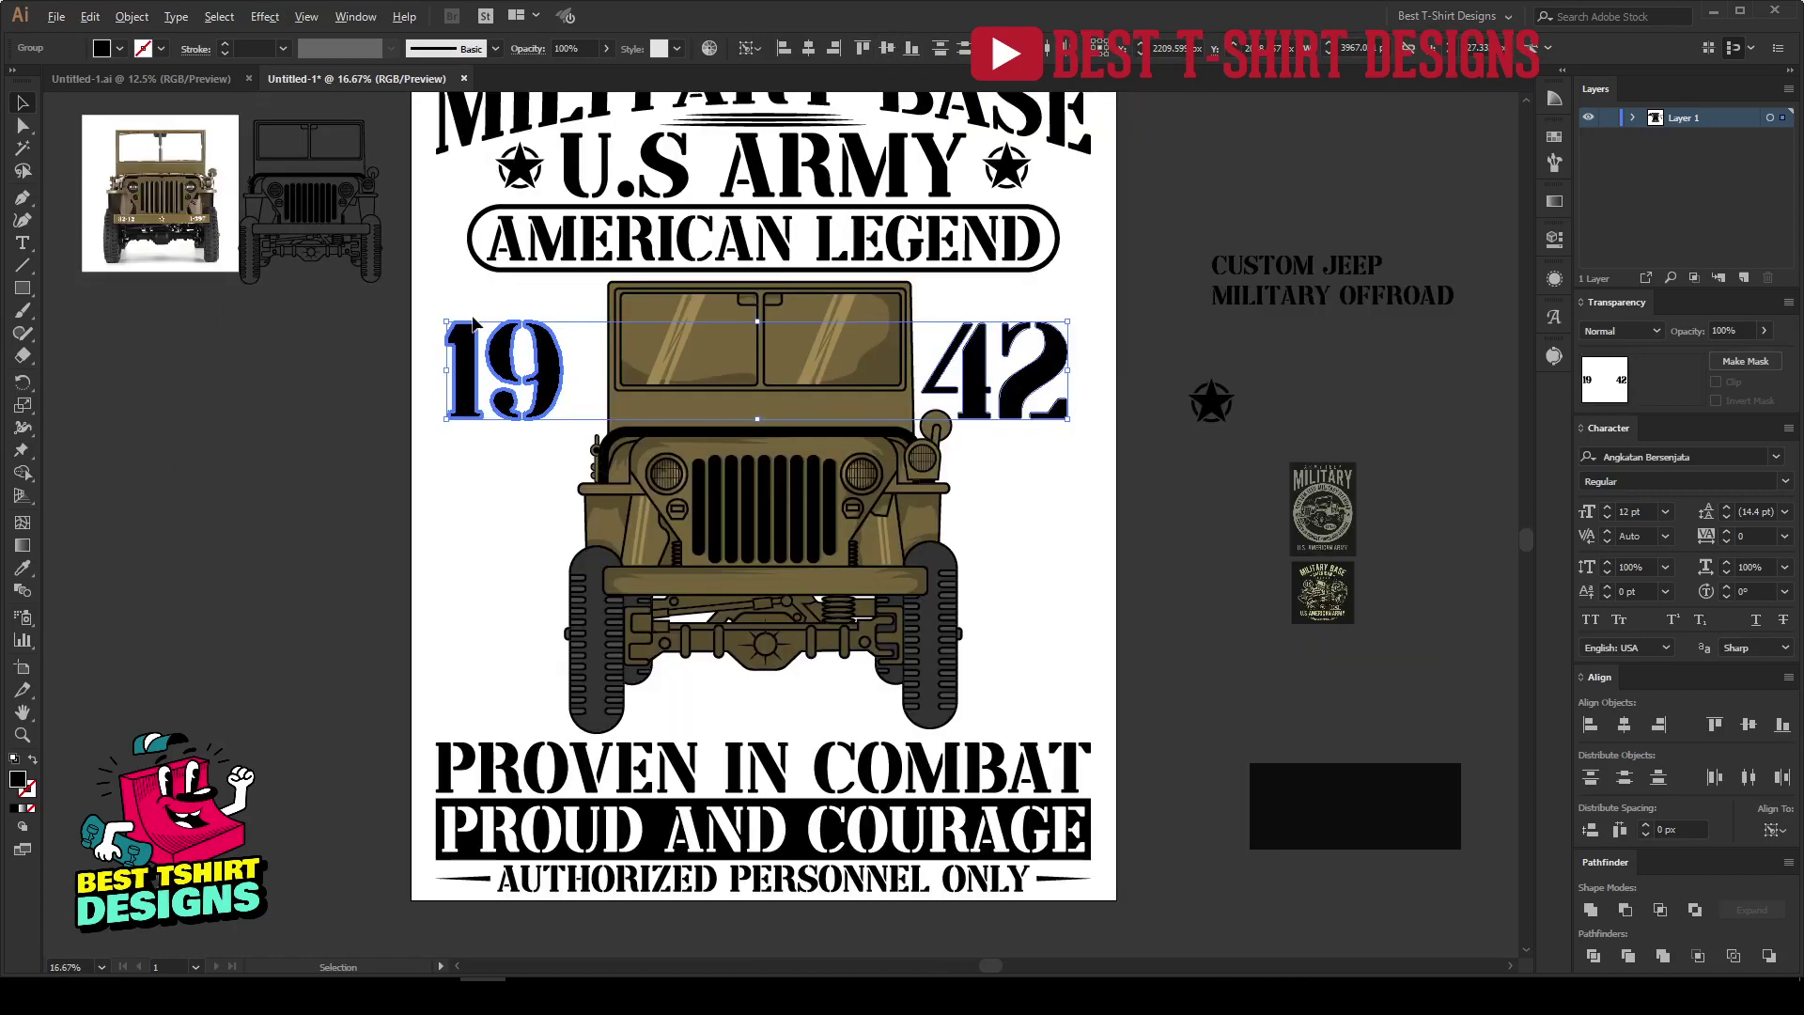
Nudge 42 right, away from the jeep's windshield.
left_click(1033, 470)
left_click(1001, 376)
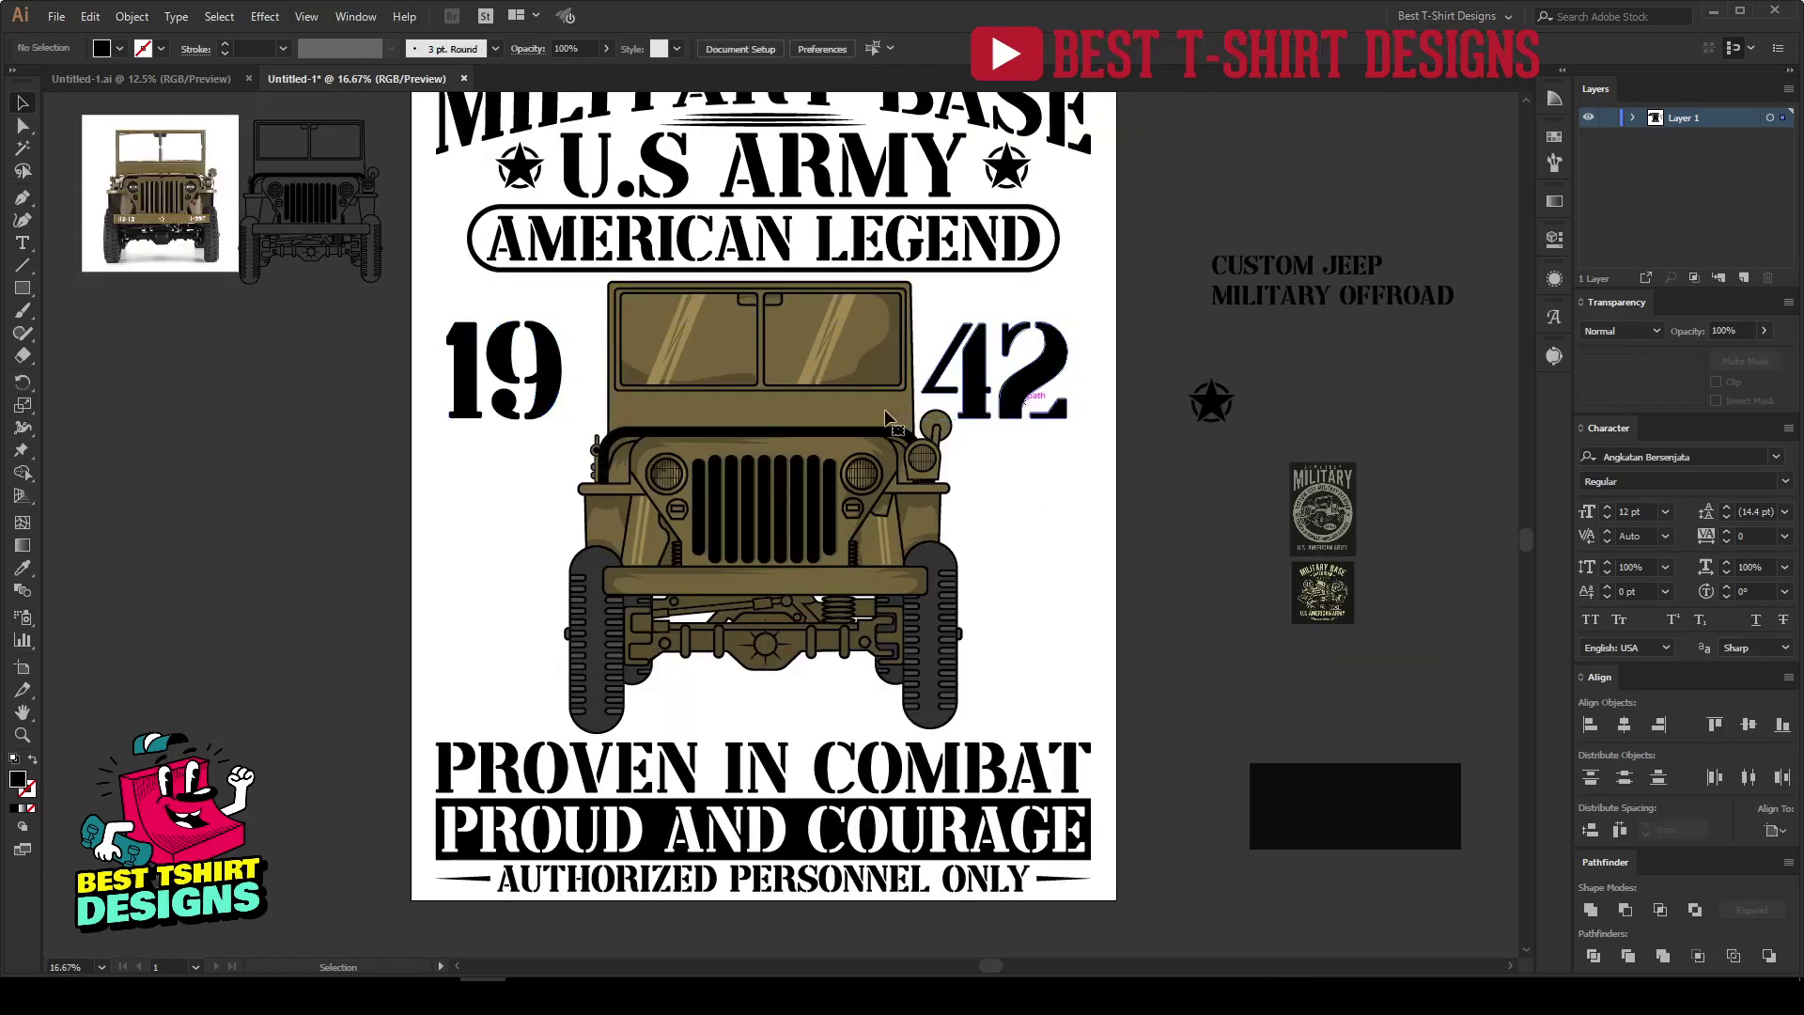
left_click(555, 380, "shift")
left_click(1035, 450)
left_click(1032, 400)
key("shift+Right")
key("shift+Right")
key("shift+Right")
key("shift+Right")
key("shift+Right")
key("shift+Right")
key("shift+Right")
key("shift+Right")
key("shift+Right")
key("shift+Right")
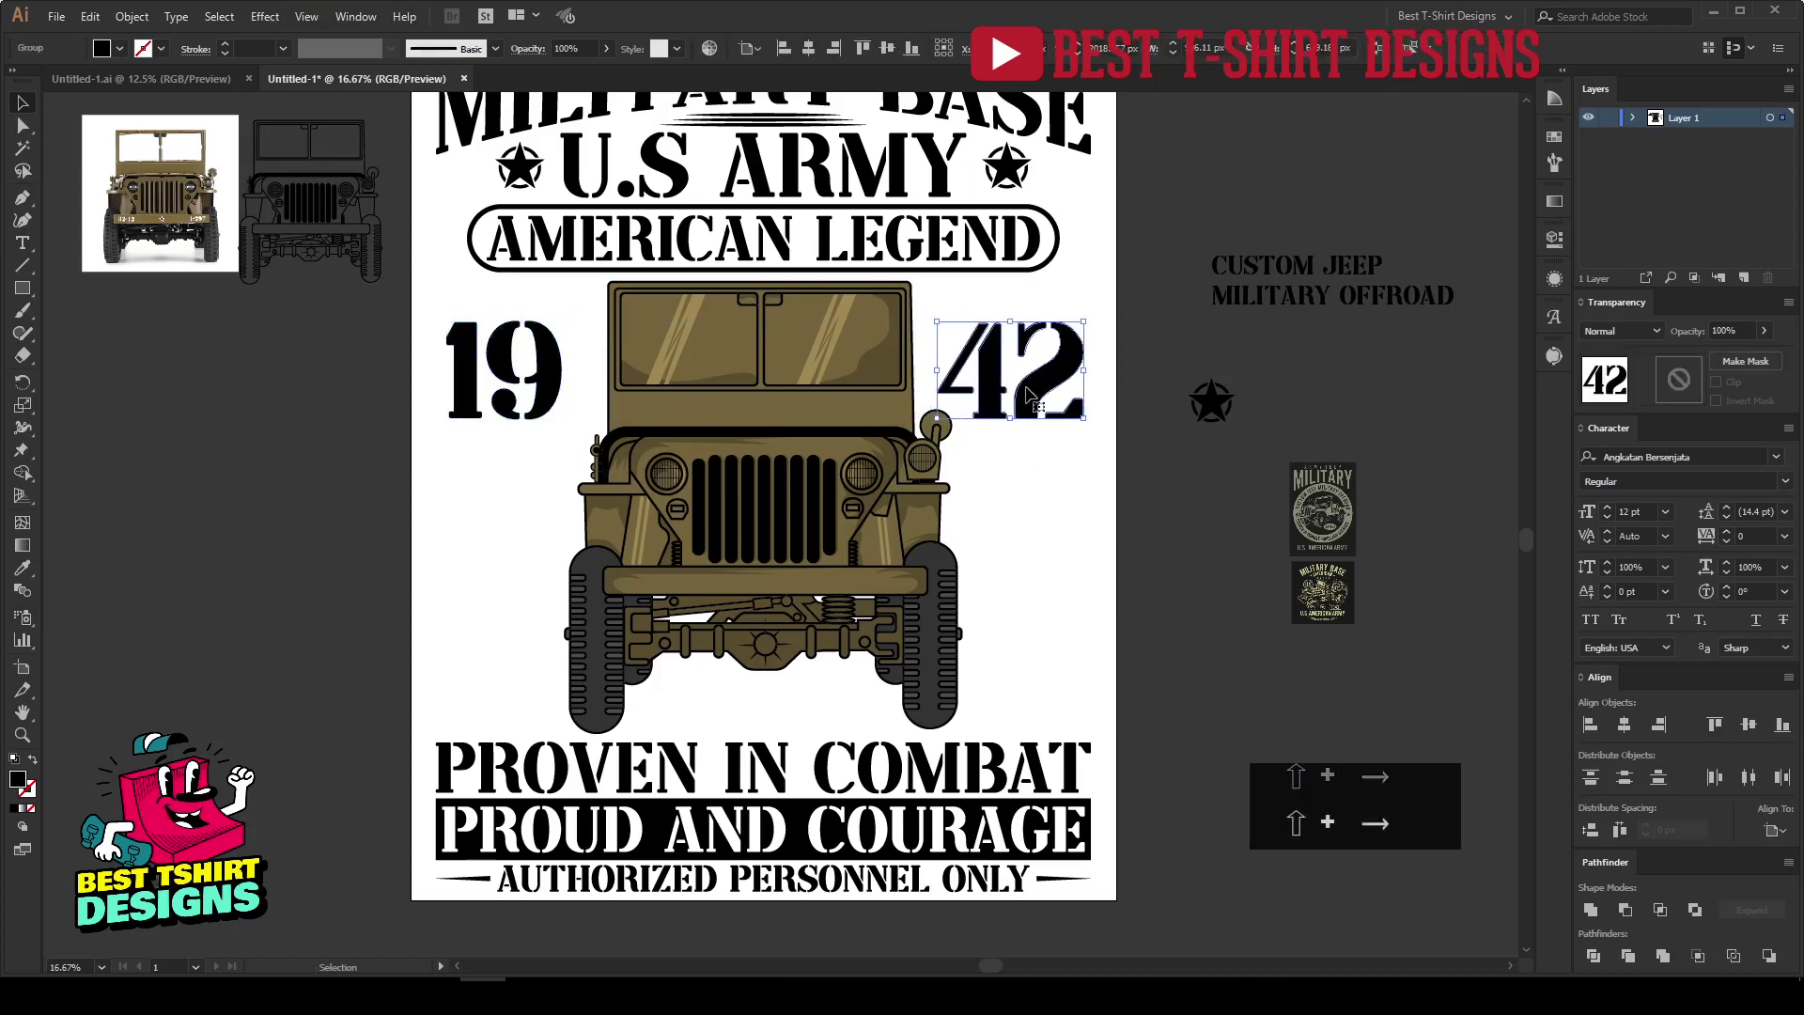
Align the right edge of 42 with the right edge of MILITARY BASE, using MILITARY BASE as the key object.
left_click(541, 356, "shift")
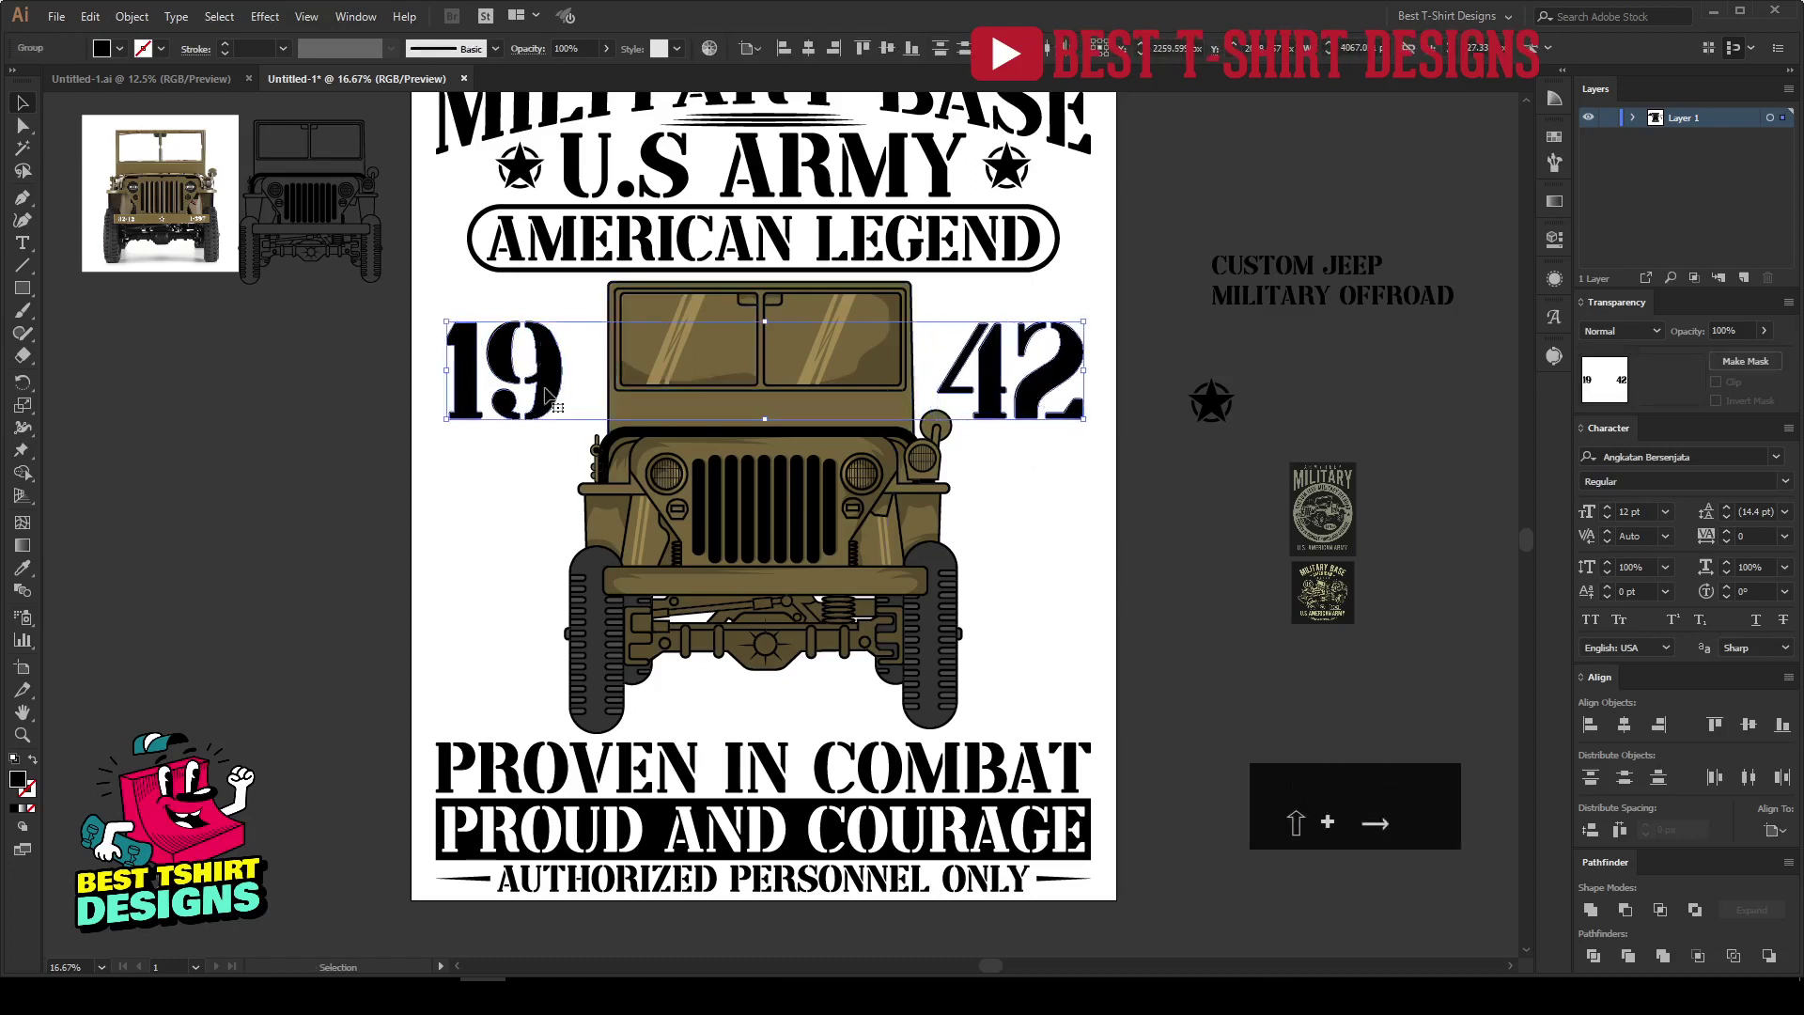
scroll(1168, 555, "up", 3)
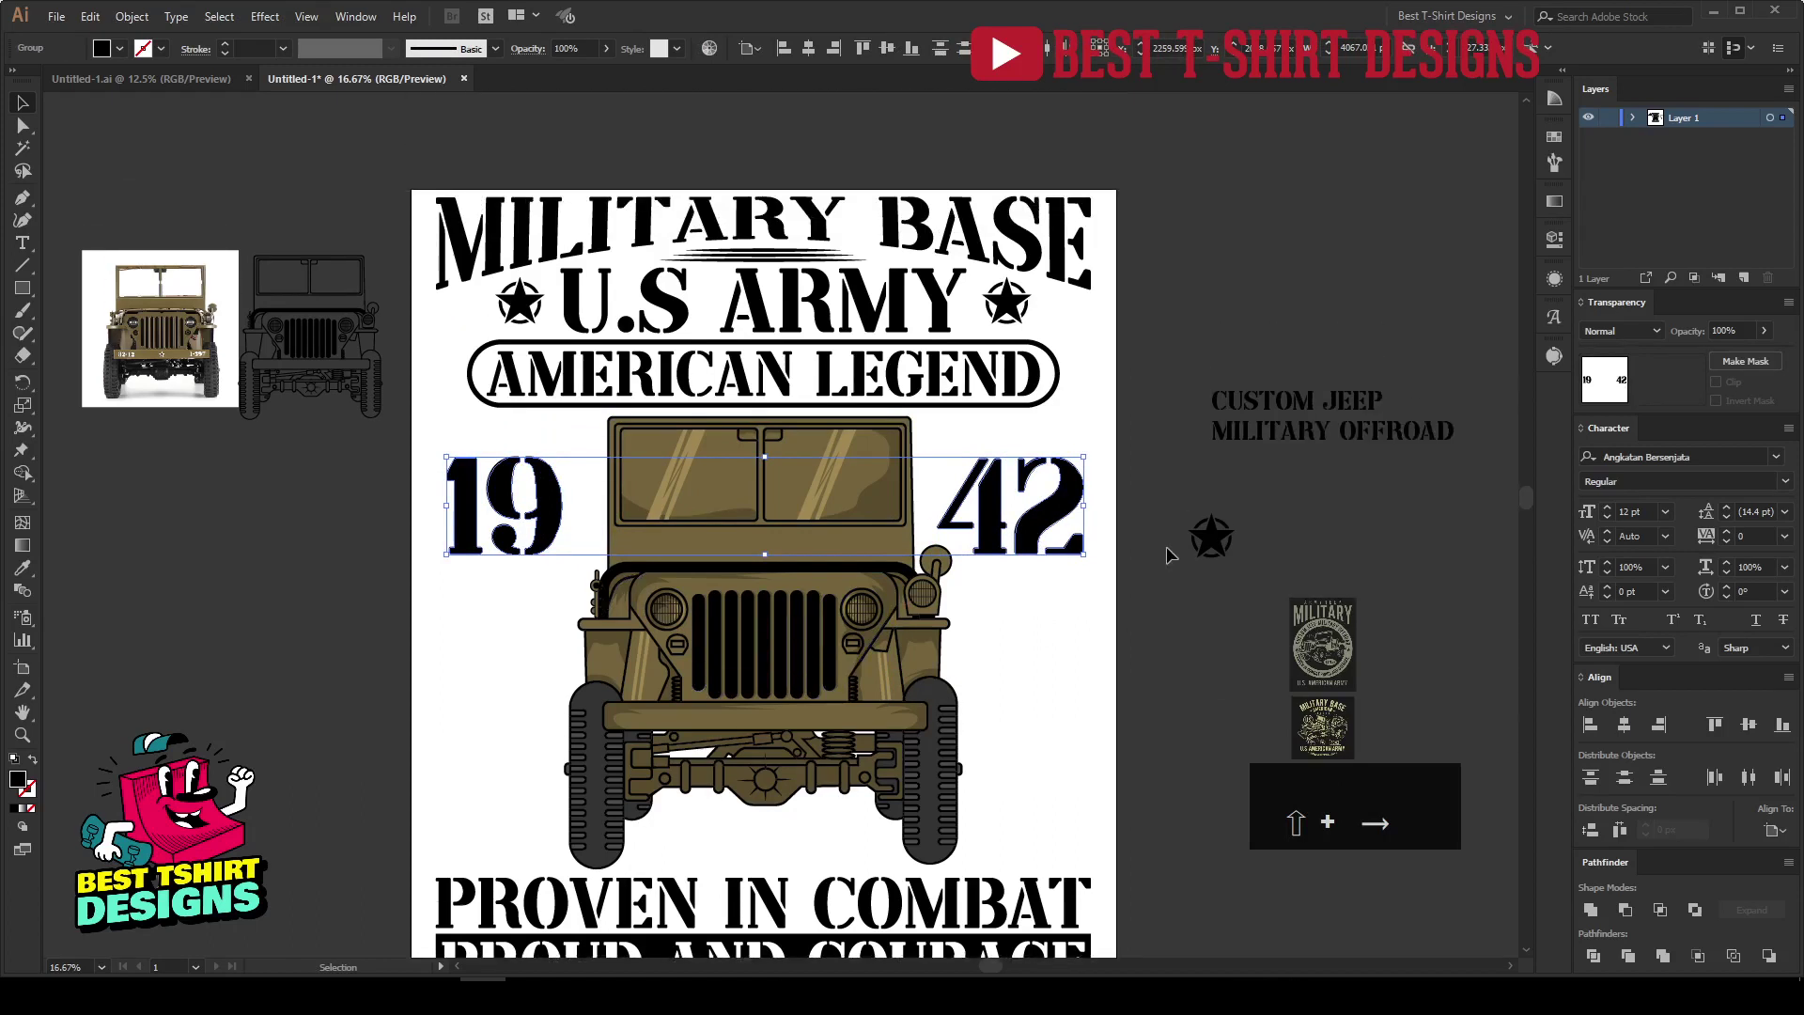
left_click(1068, 505)
left_click(1062, 244, "shift")
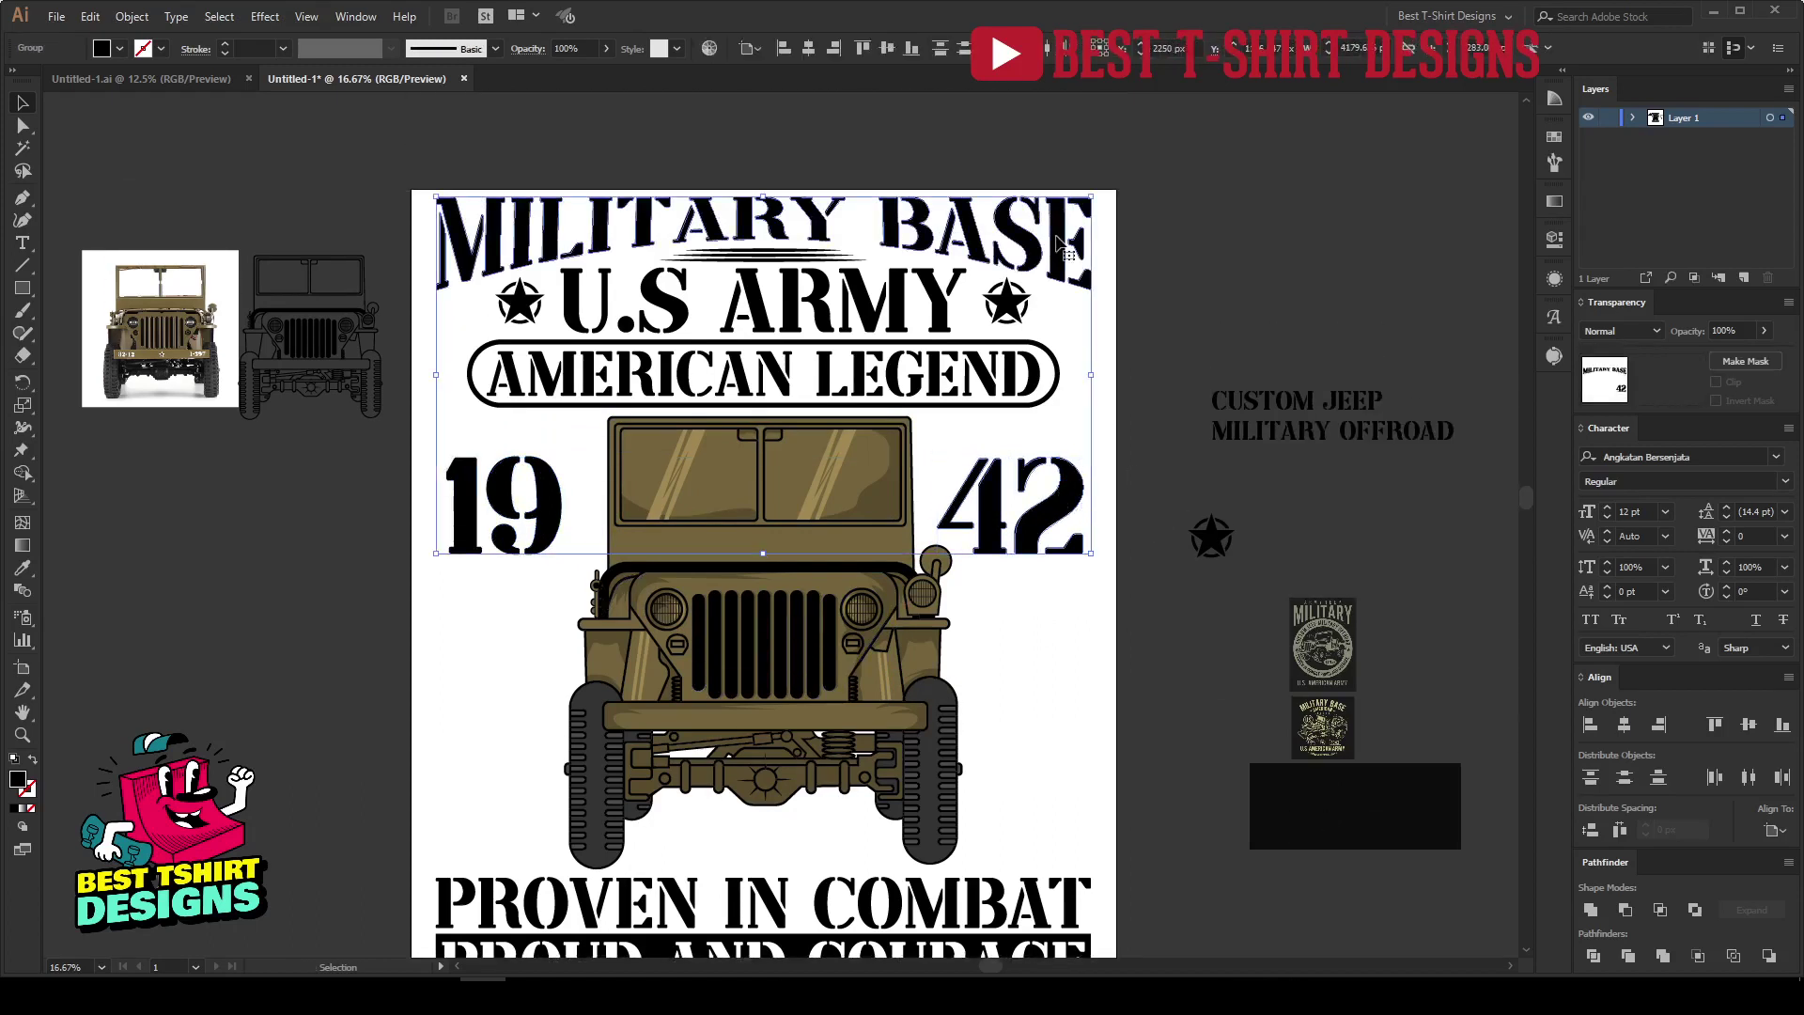
left_click(1061, 244)
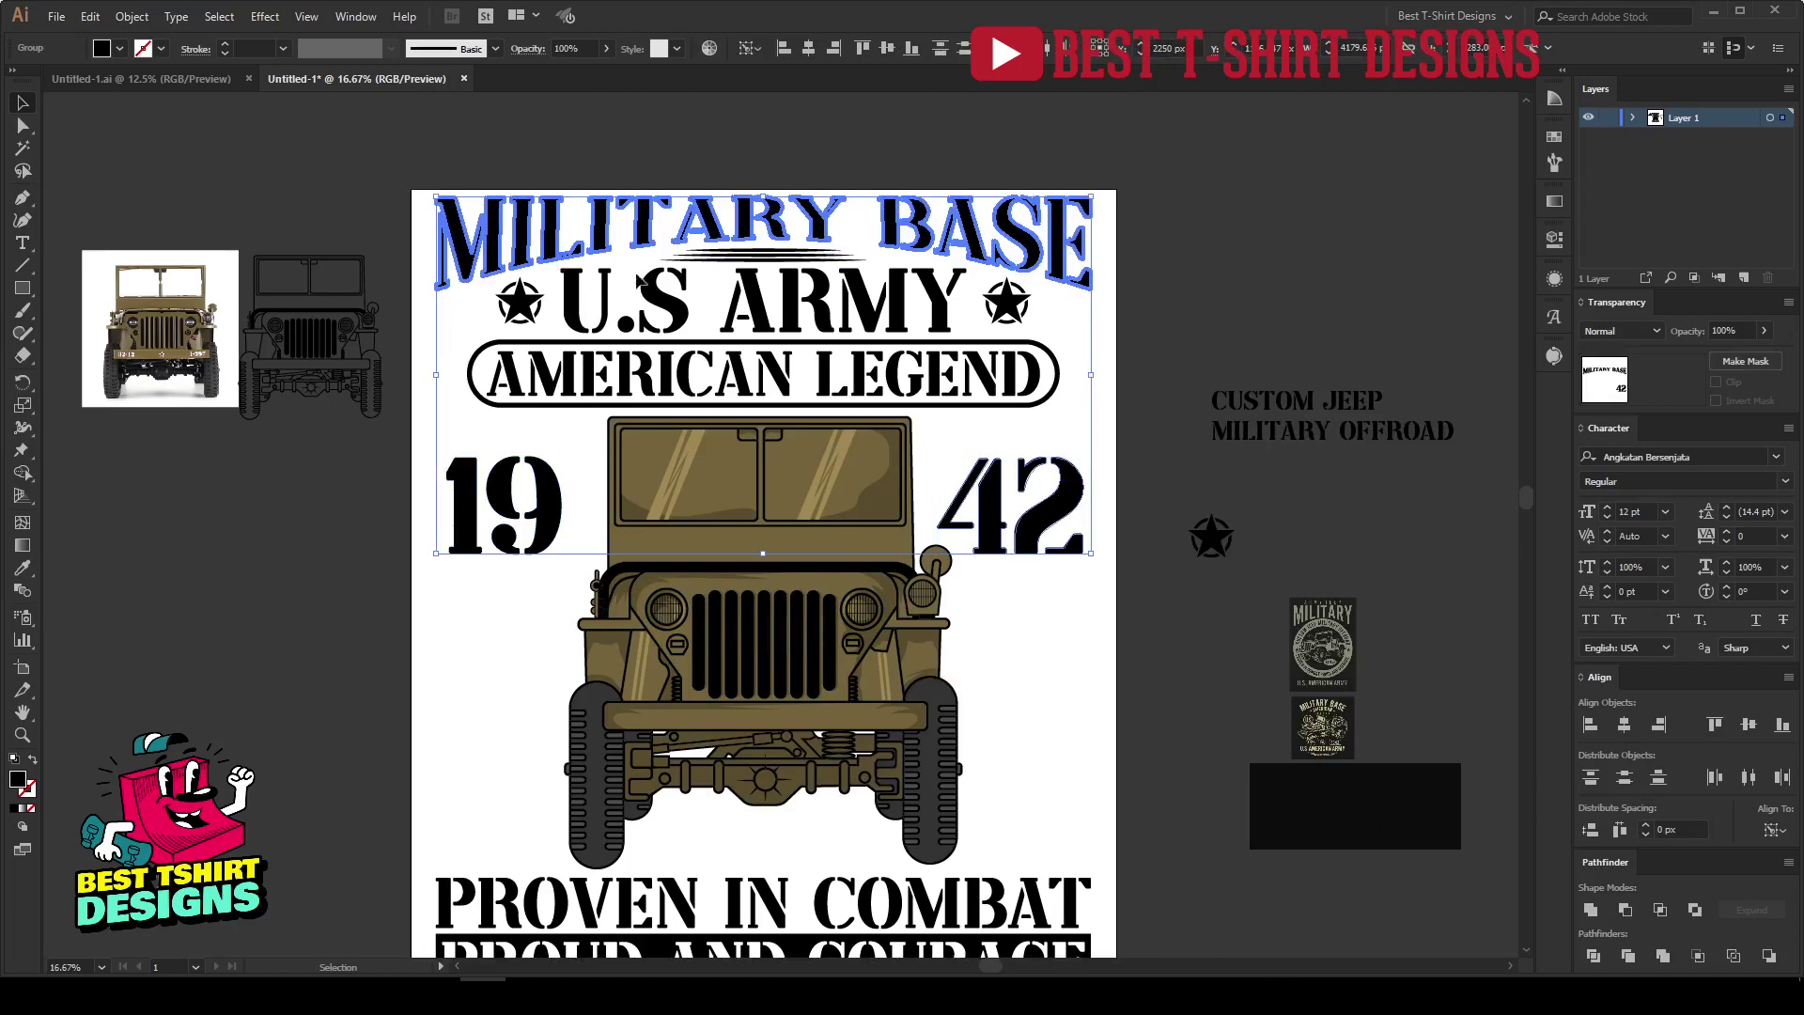
left_click(837, 49)
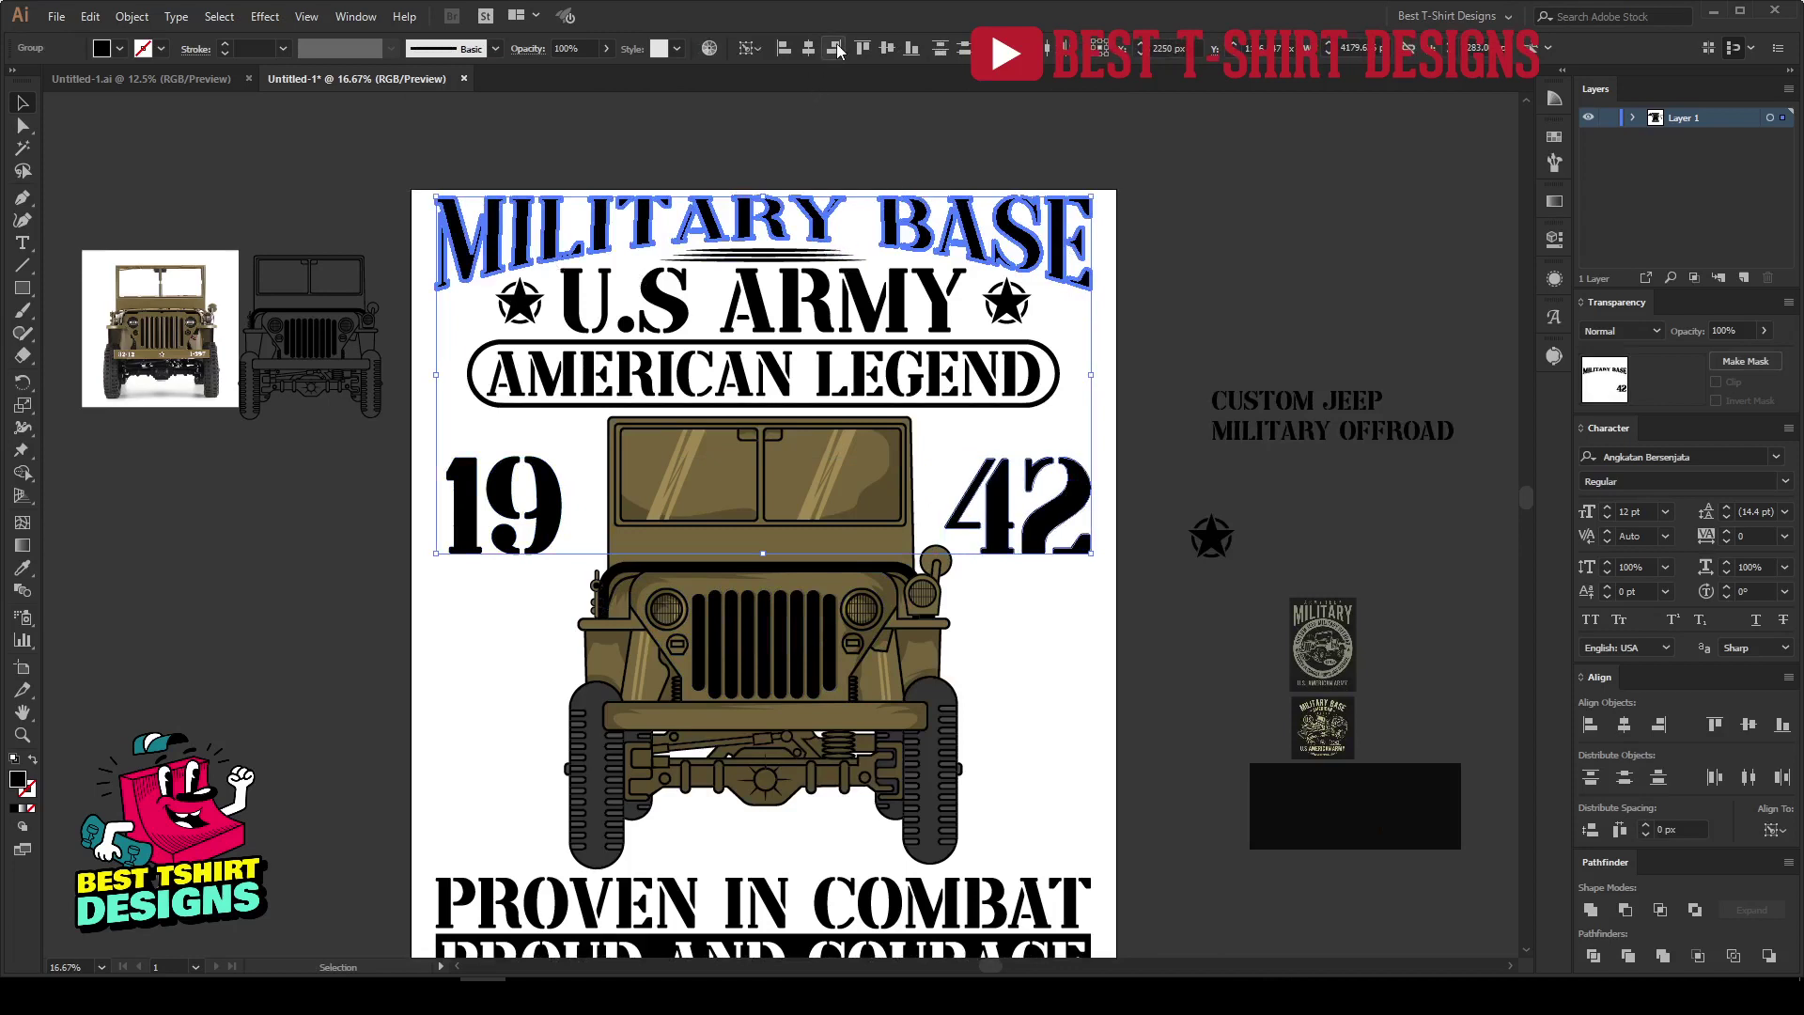
Align the left edge of 19 with the left edge of MILITARY BASE, using MILITARY BASE as the key object.
left_click(1130, 467)
left_click(524, 520)
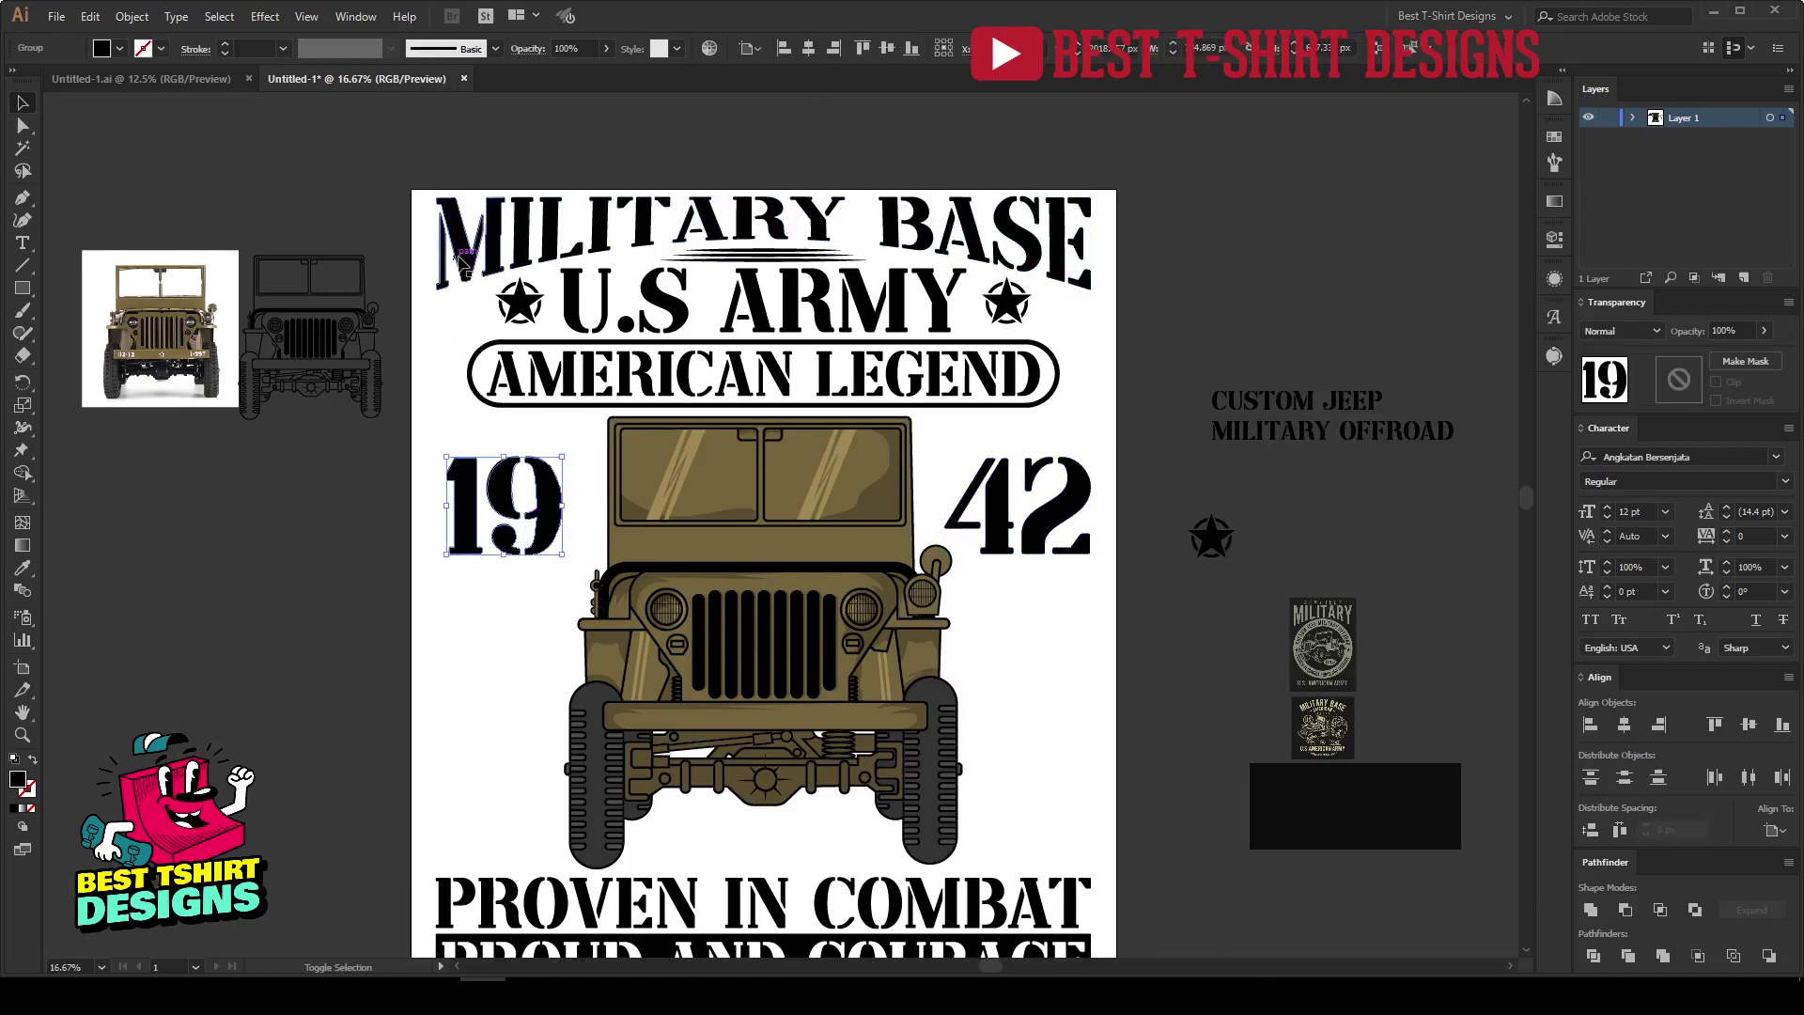
left_click(461, 264, "shift")
left_click(460, 263)
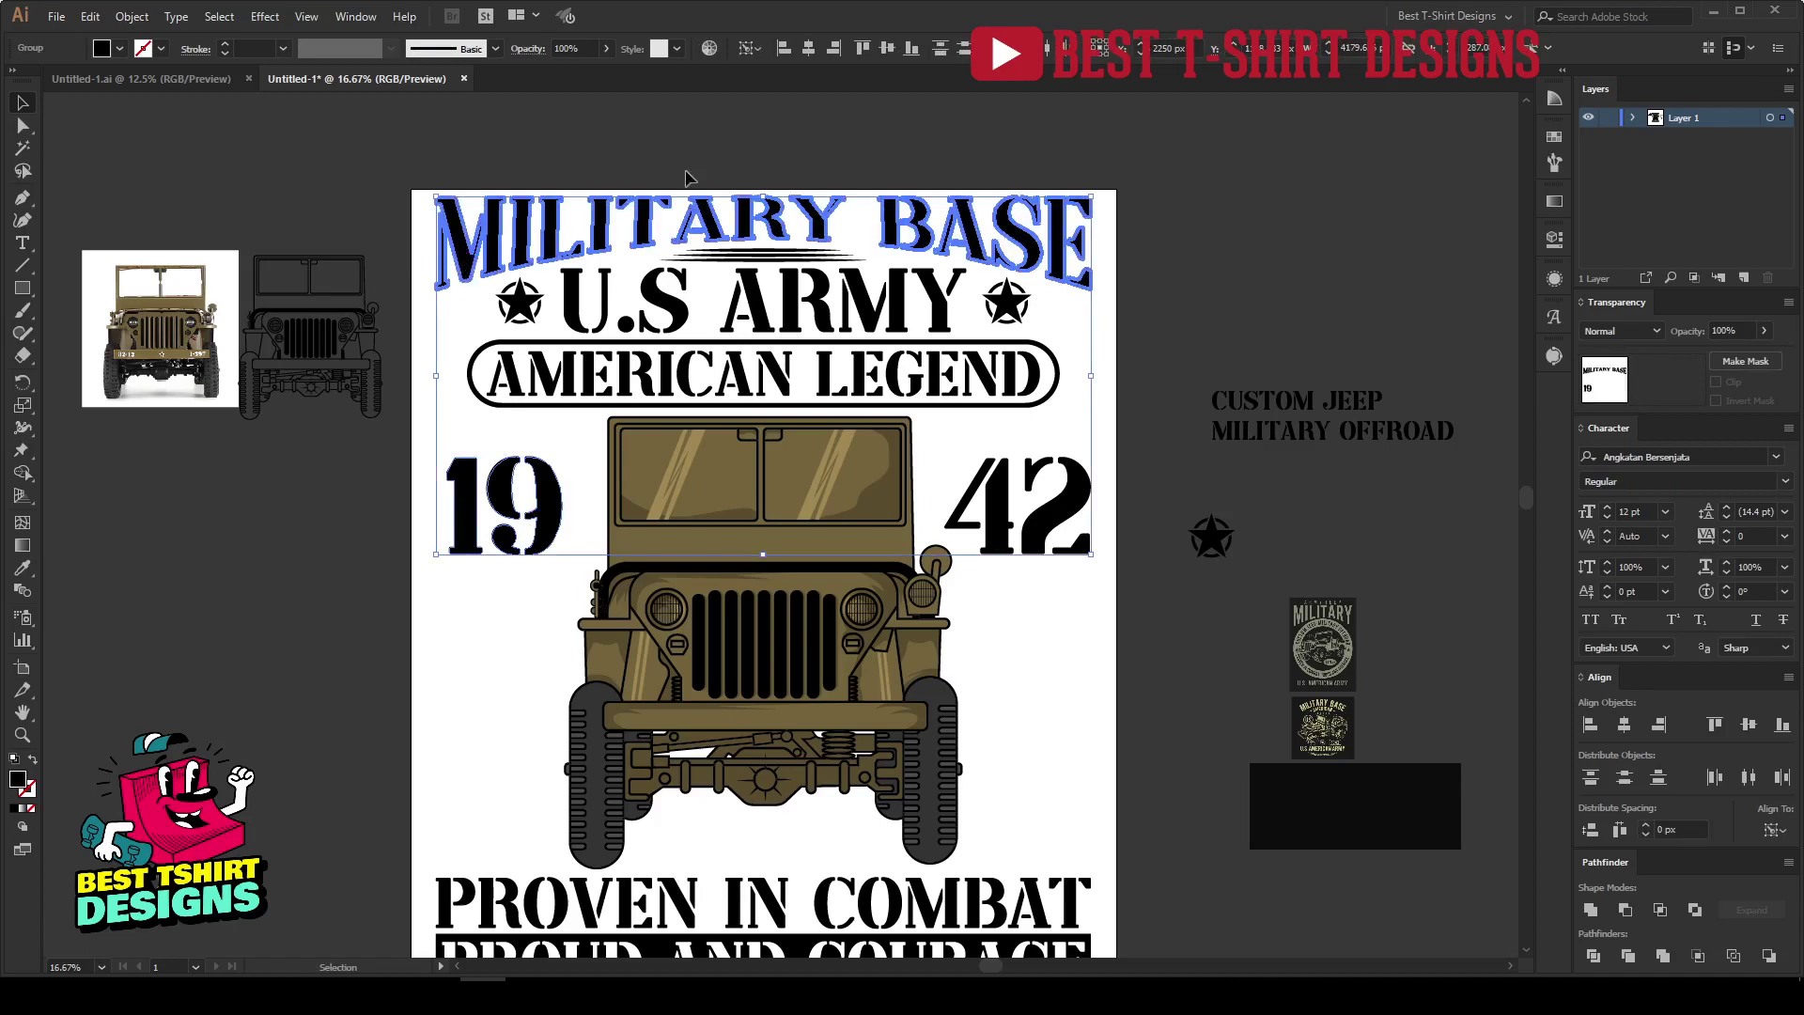
left_click(786, 54)
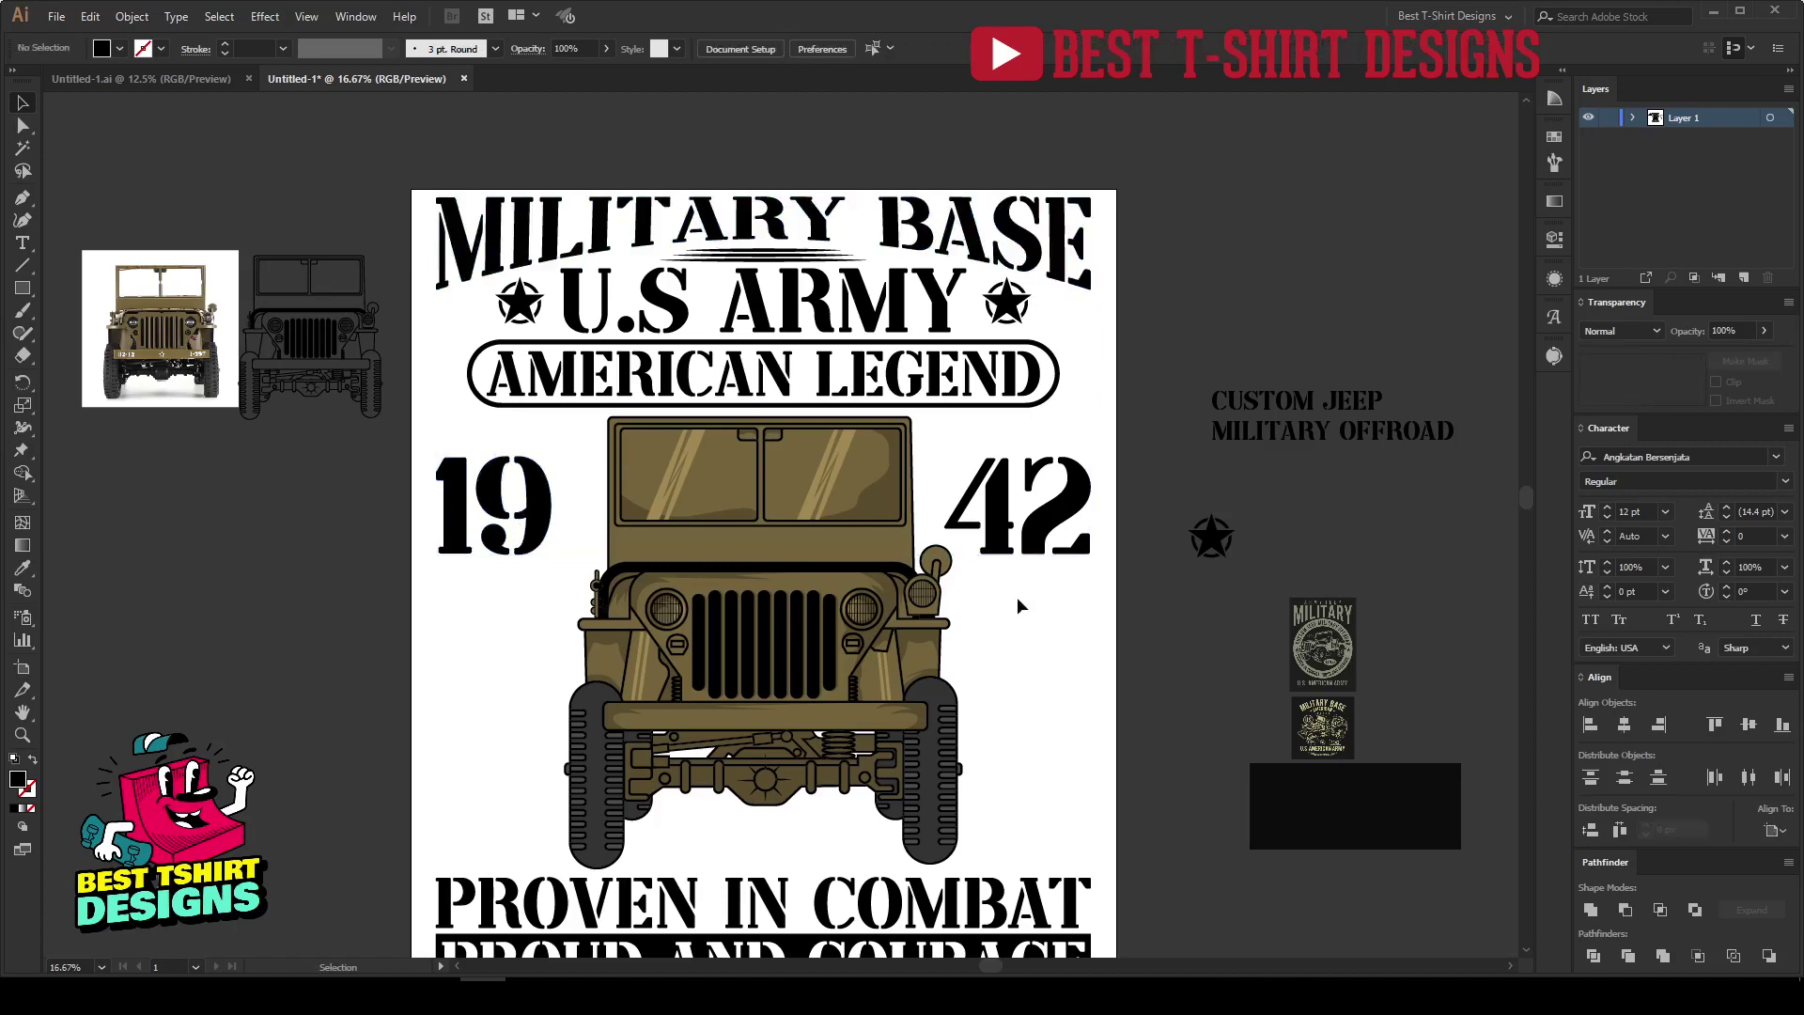
Nudge 19 and 42 up together, closer to the AMERICAN LEGEND frame.
left_click(1039, 513)
left_click(553, 518, "shift")
key("shift+Up")
key("shift+Up")
key("shift+Up")
key("shift+Up")
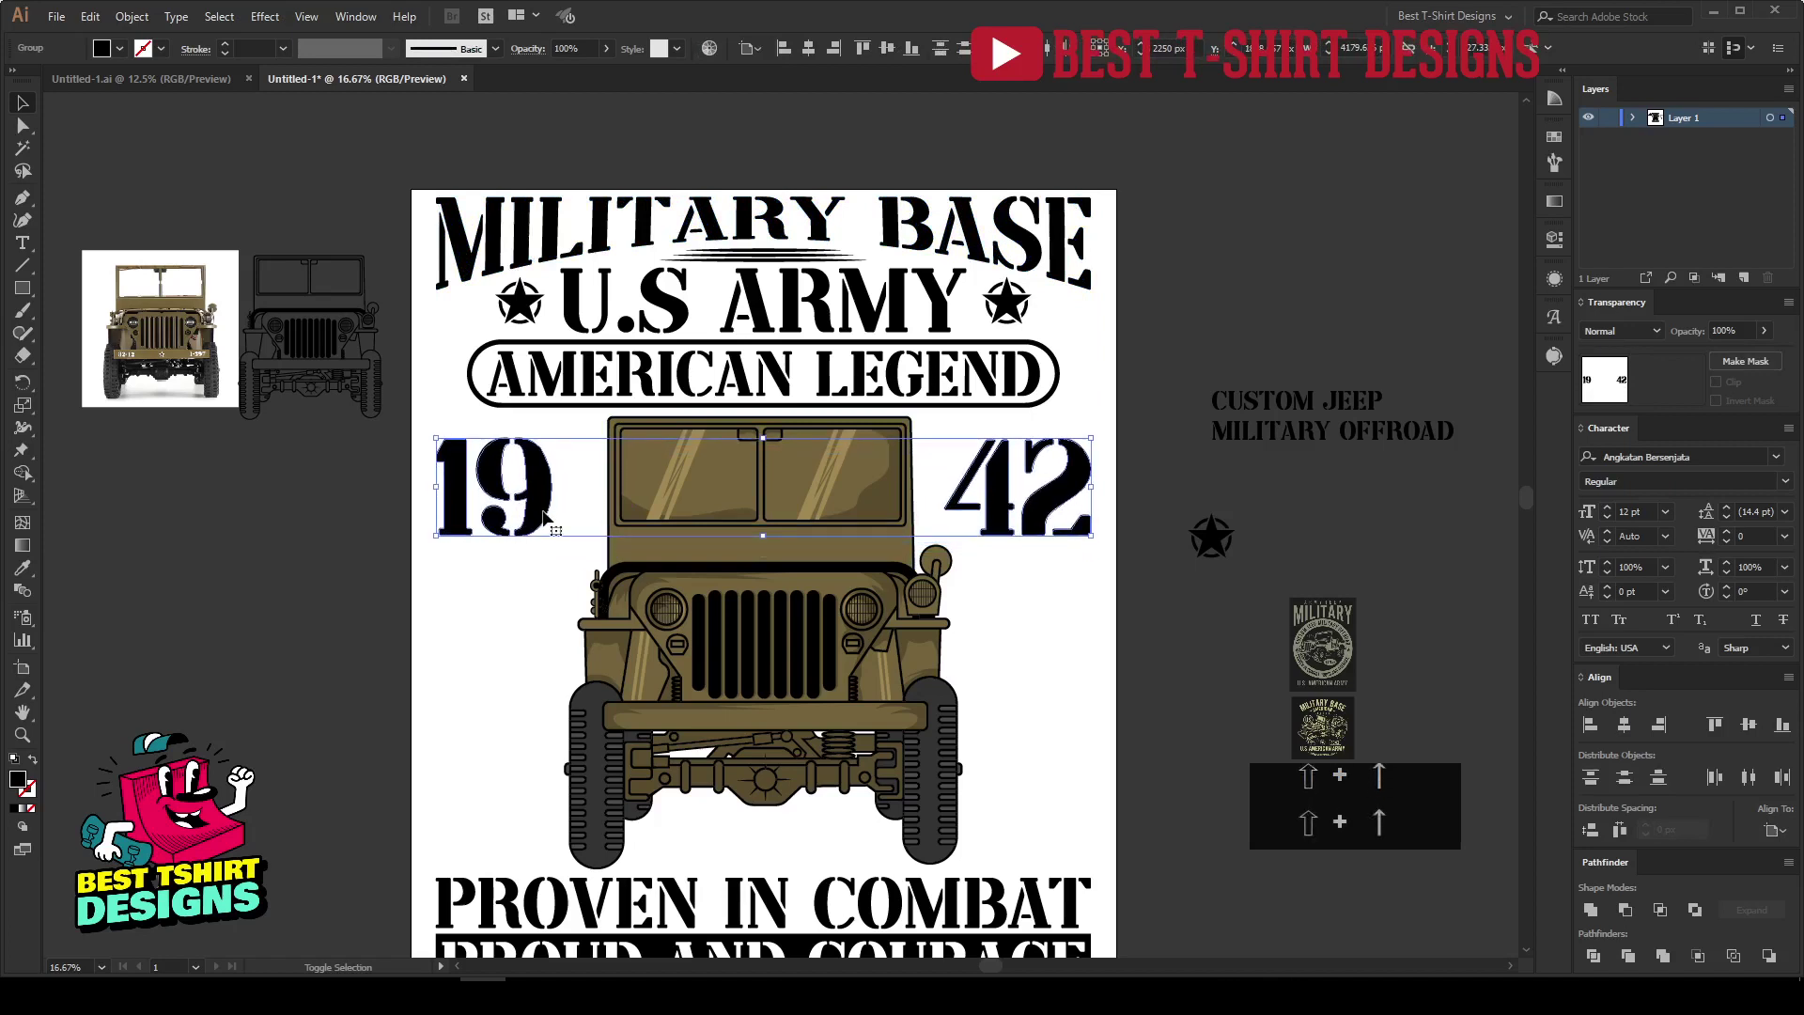
left_click(523, 624)
Place CUSTOM JEEP beneath the jeep's axle between the wheels, enlarge it to about 213 pt and convert it to outlines.
scroll(1104, 642, "down", 1)
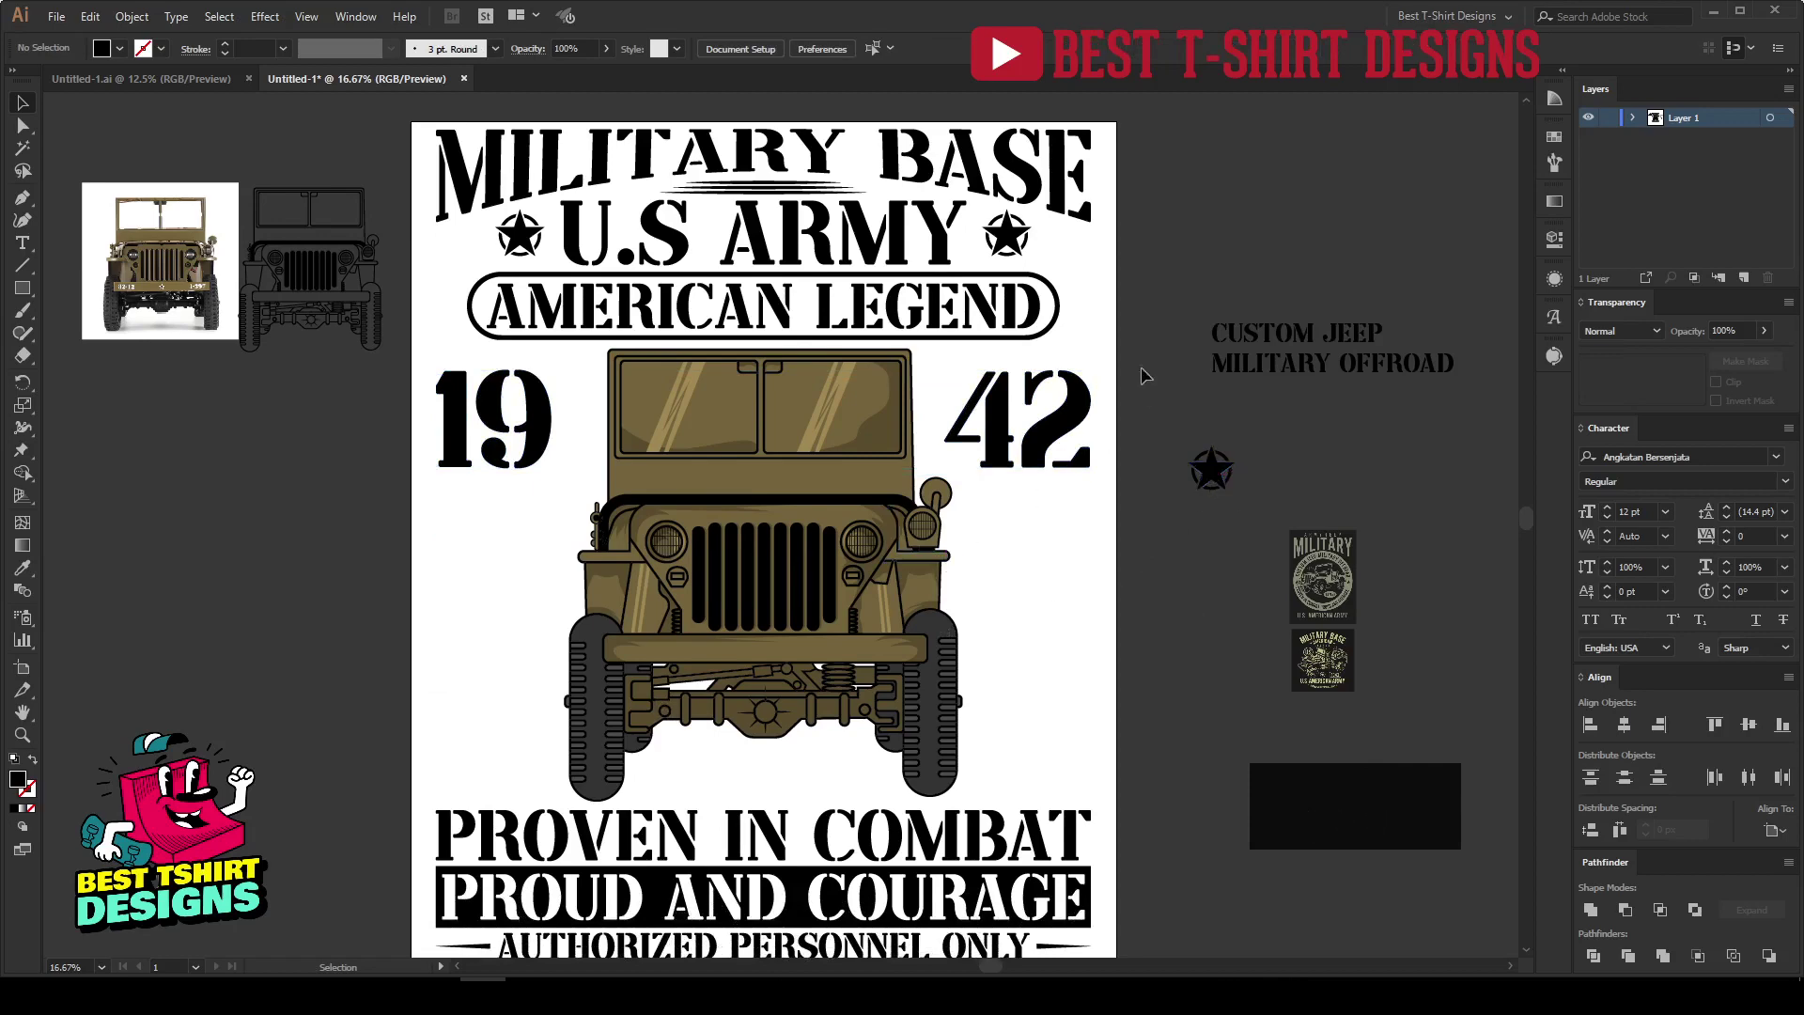
left_click_drag(1295, 335, 794, 795)
scroll(794, 795, "up", 1)
left_click_drag(917, 763, 973, 765)
right_click(870, 765)
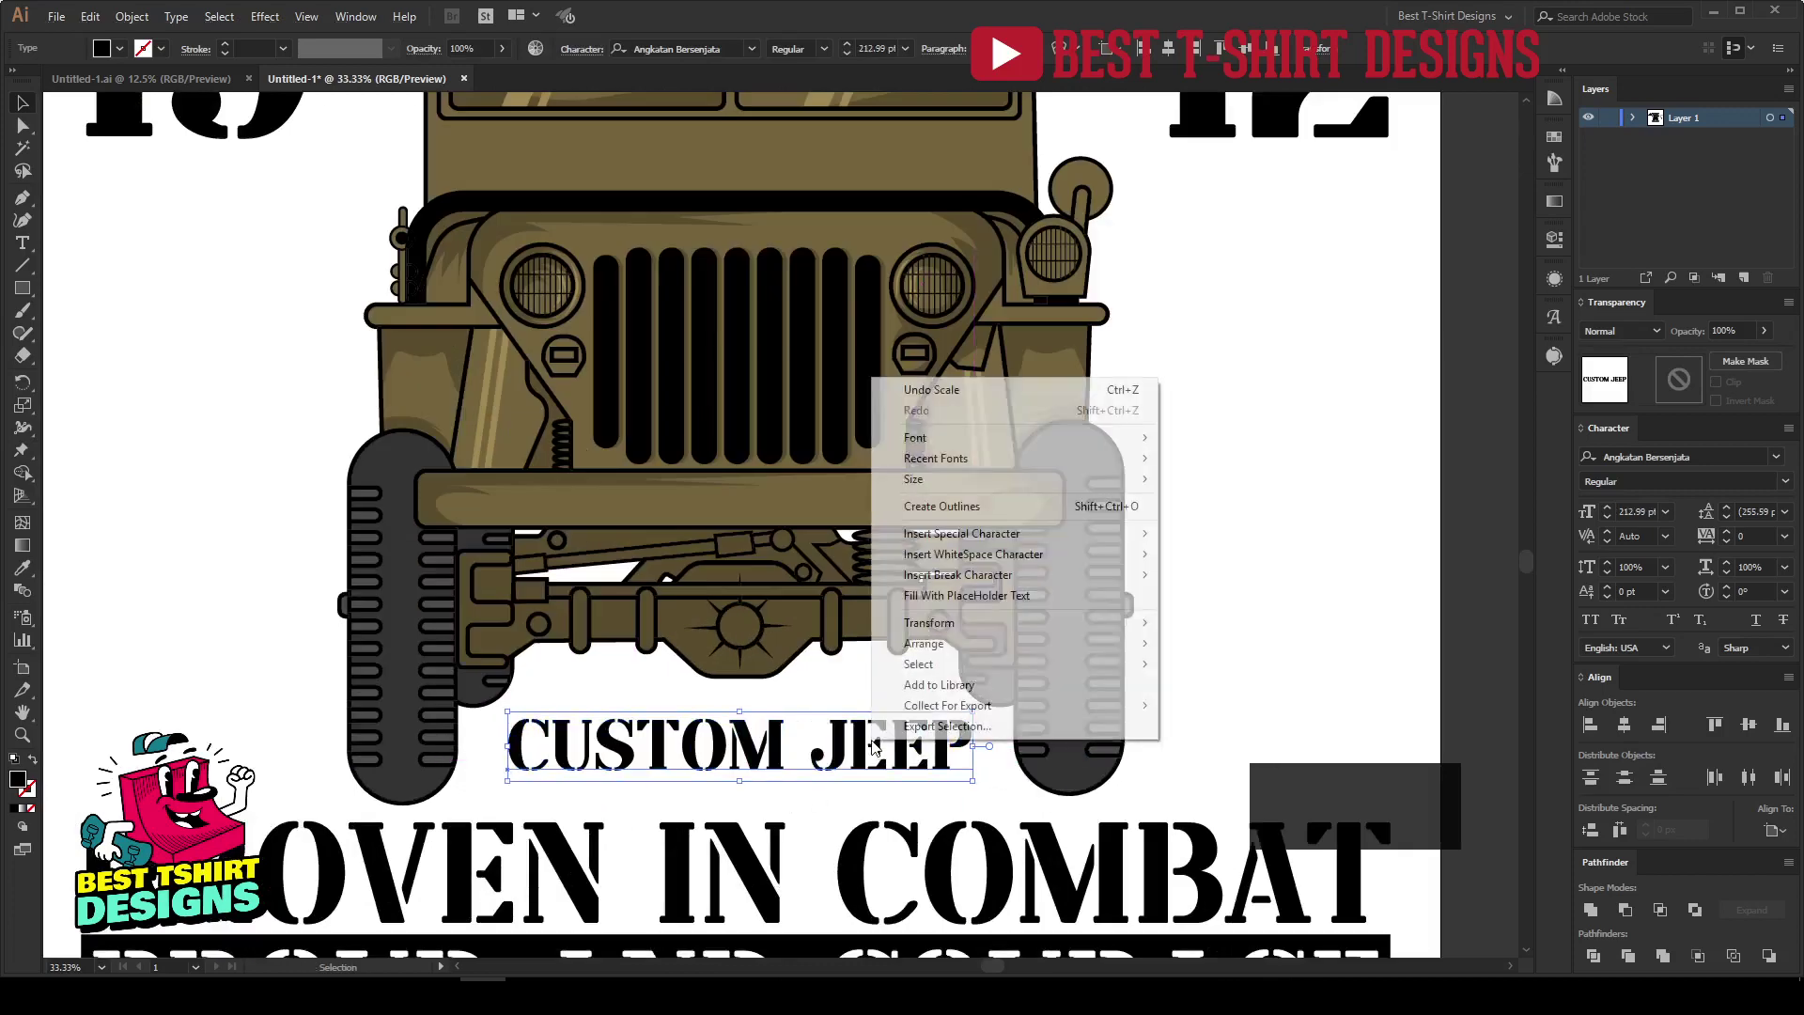
left_click(941, 506)
Move the outlined CUSTOM JEEP text off the artboard to the empty canvas below the reference designs.
scroll(709, 788, "up", 1)
left_click(708, 787)
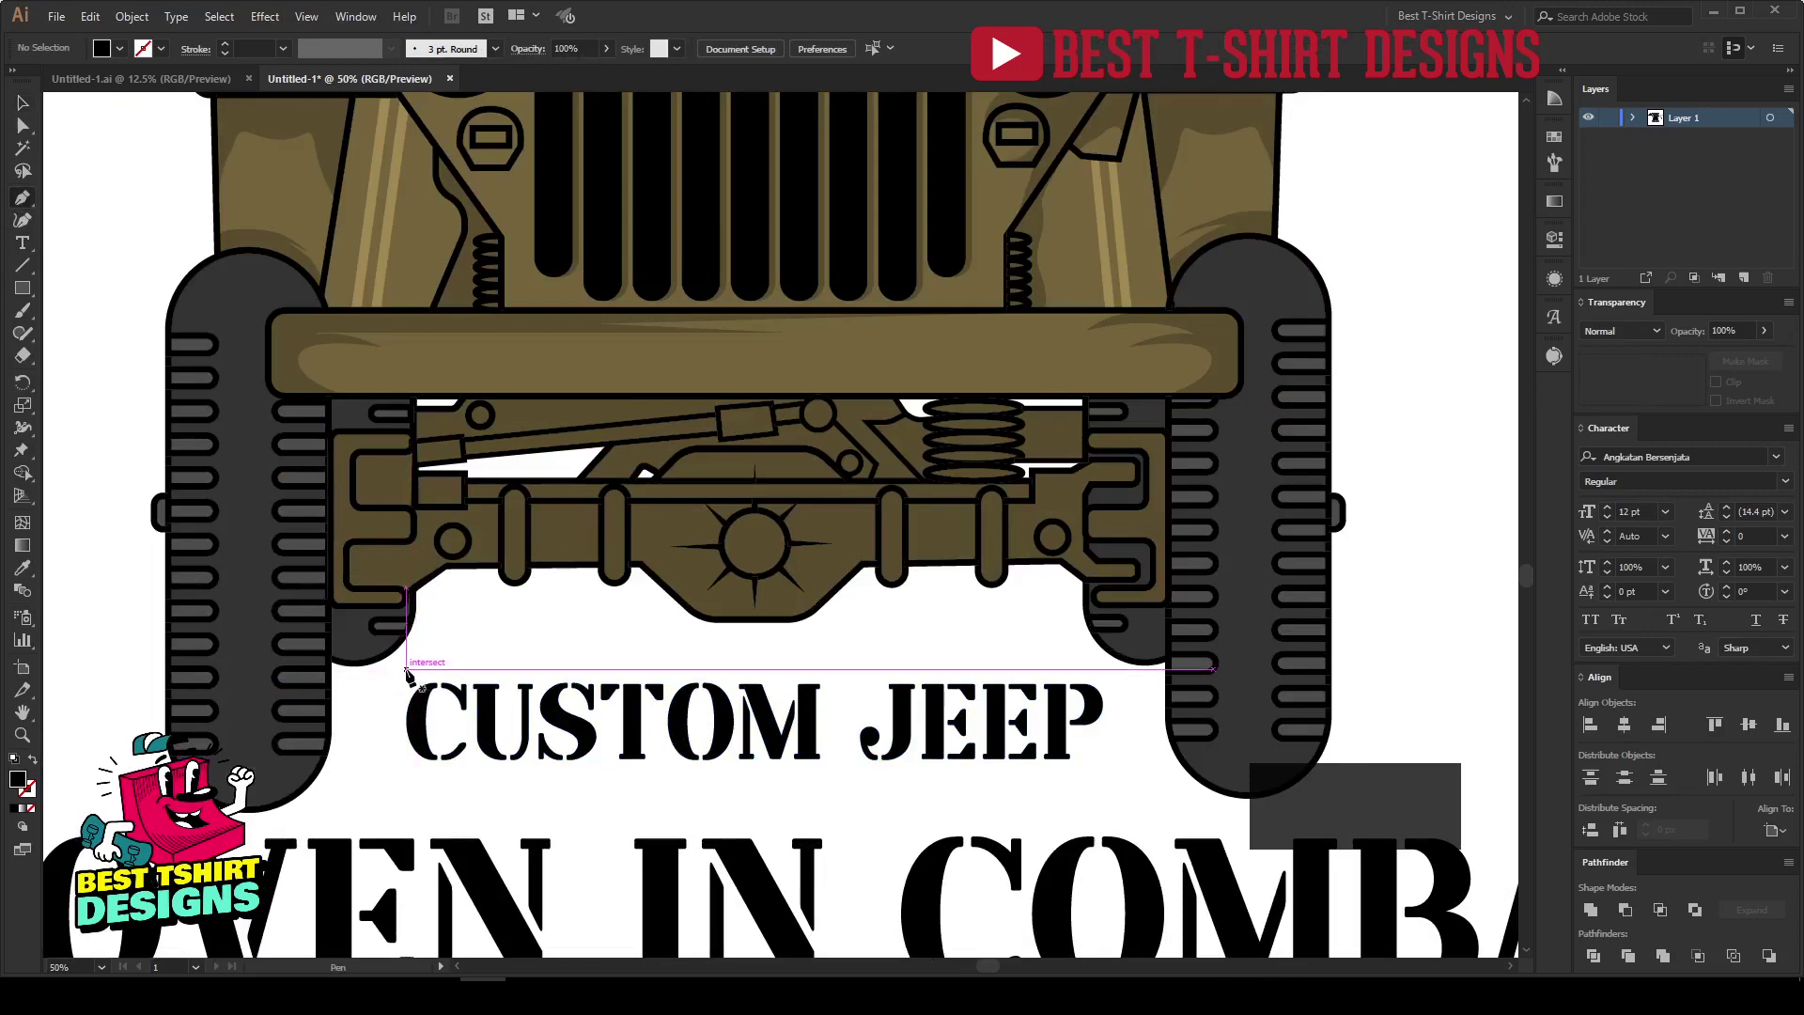
key("v")
scroll(520, 681, "down", 3)
left_click_drag(504, 677, 1061, 700)
scroll(1297, 742, "up", 5)
left_click_drag(529, 731, 931, 729)
scroll(577, 645, "down", 1)
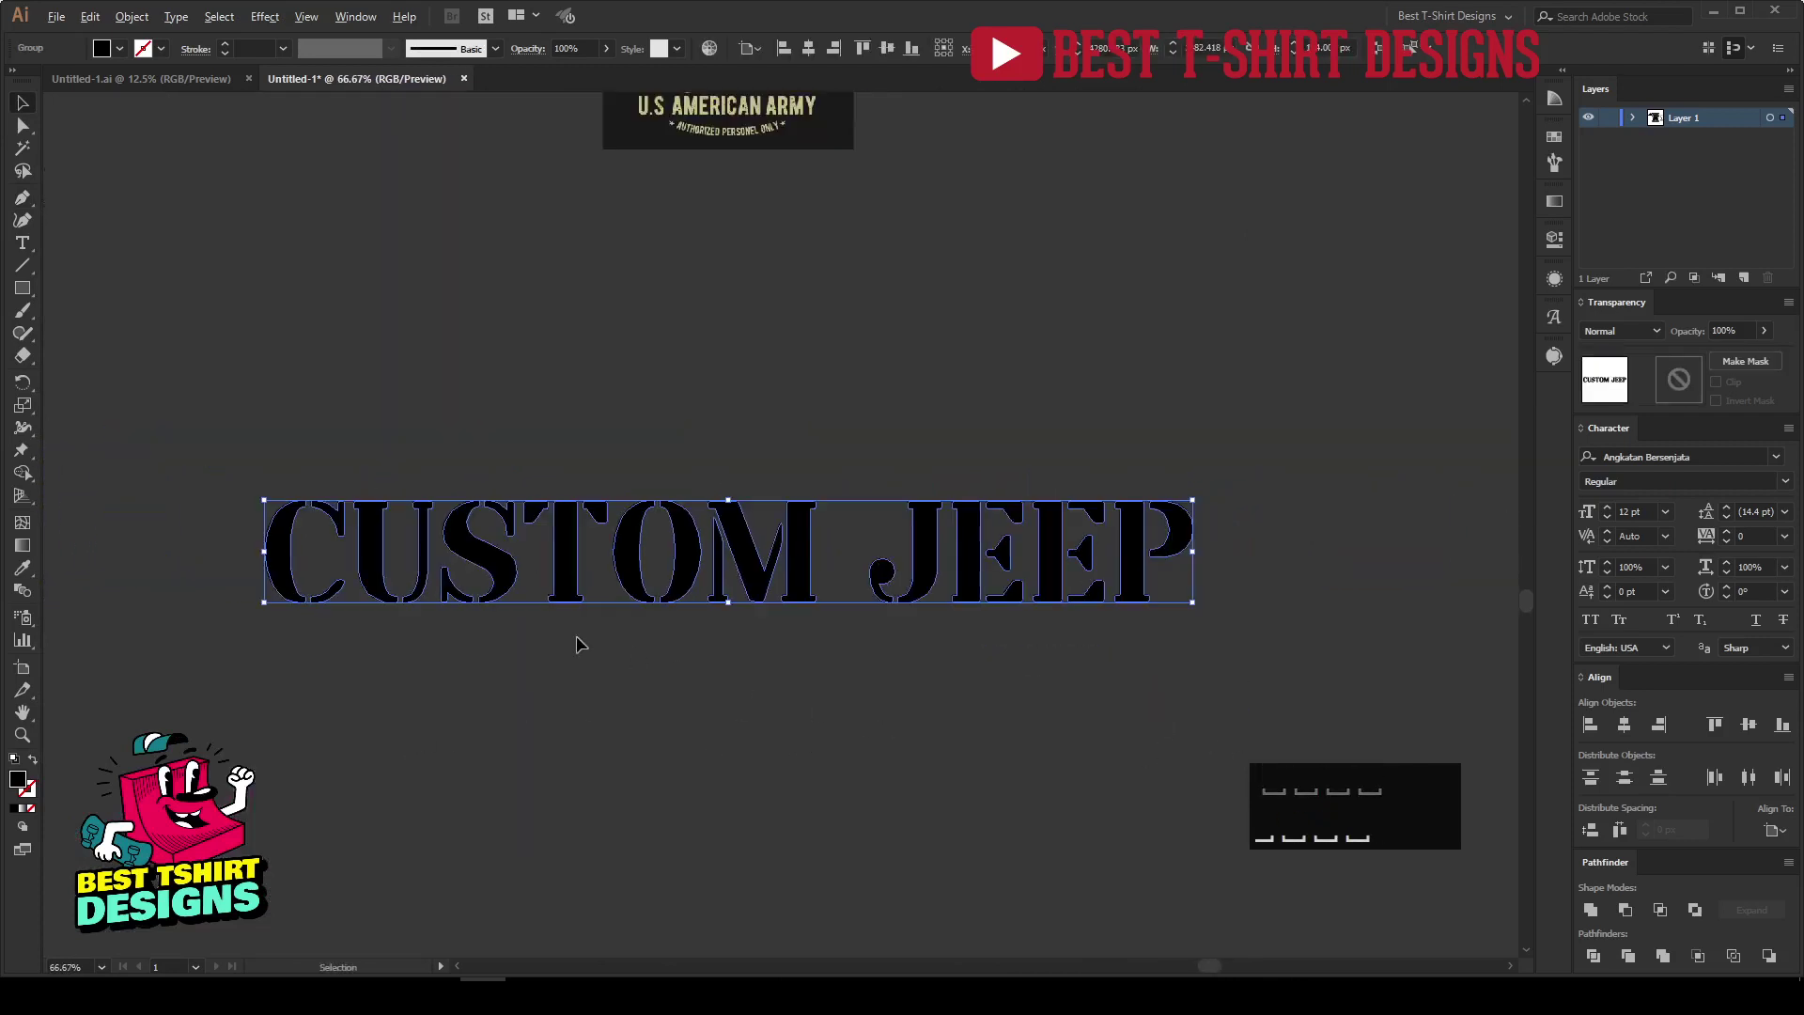
left_click(578, 720)
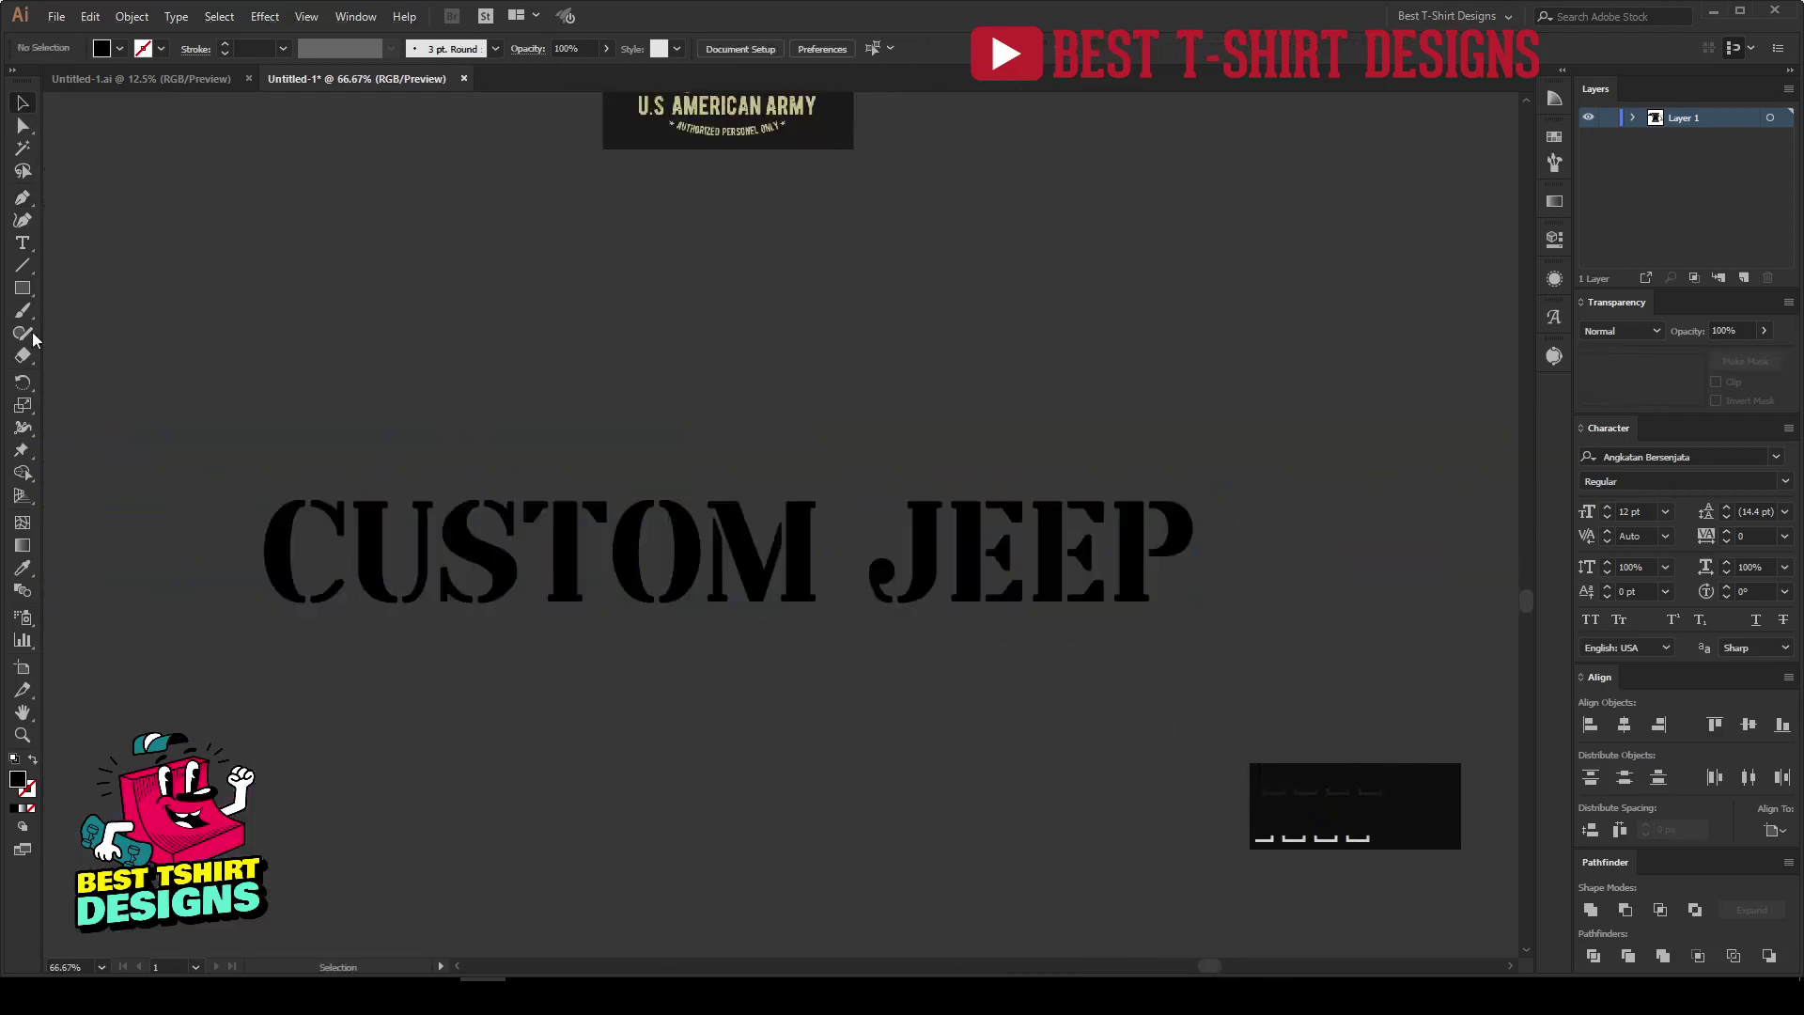
Draw a straight horizontal line above CUSTOM JEEP spanning the text's width, with a black 20 pt stroke and no fill.
left_click(265, 477)
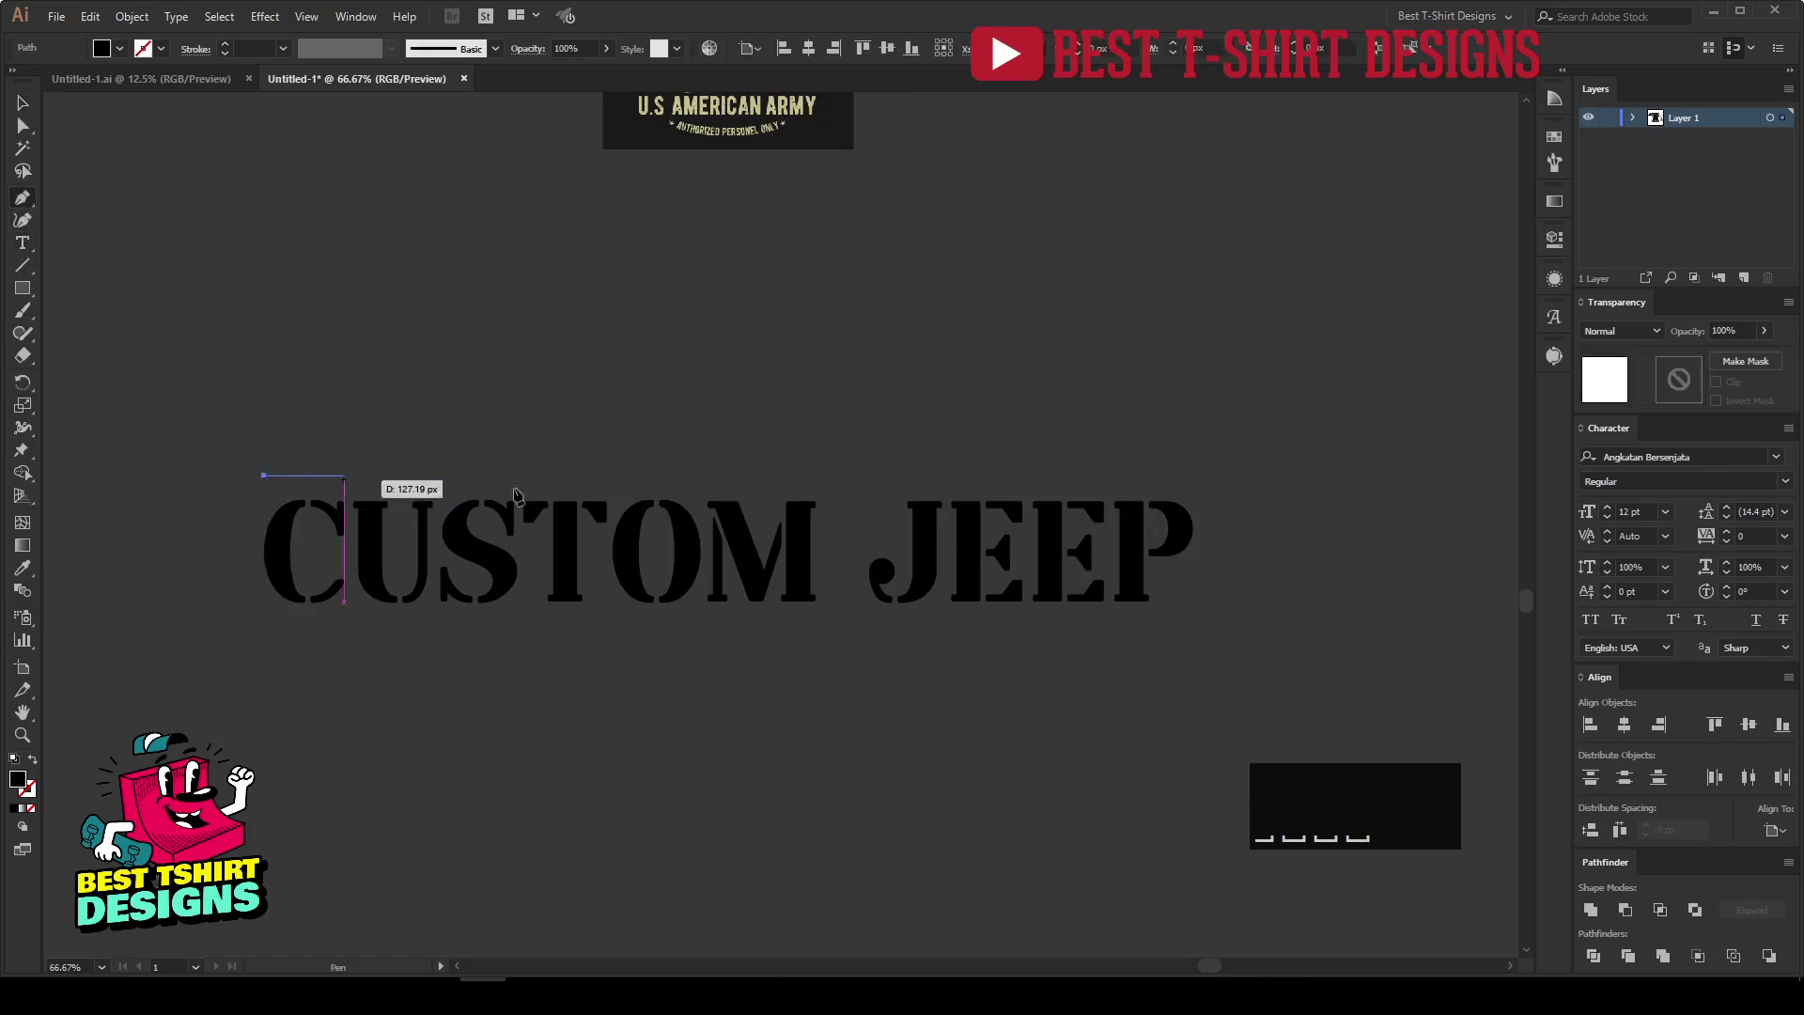
left_click(1192, 477)
key("v")
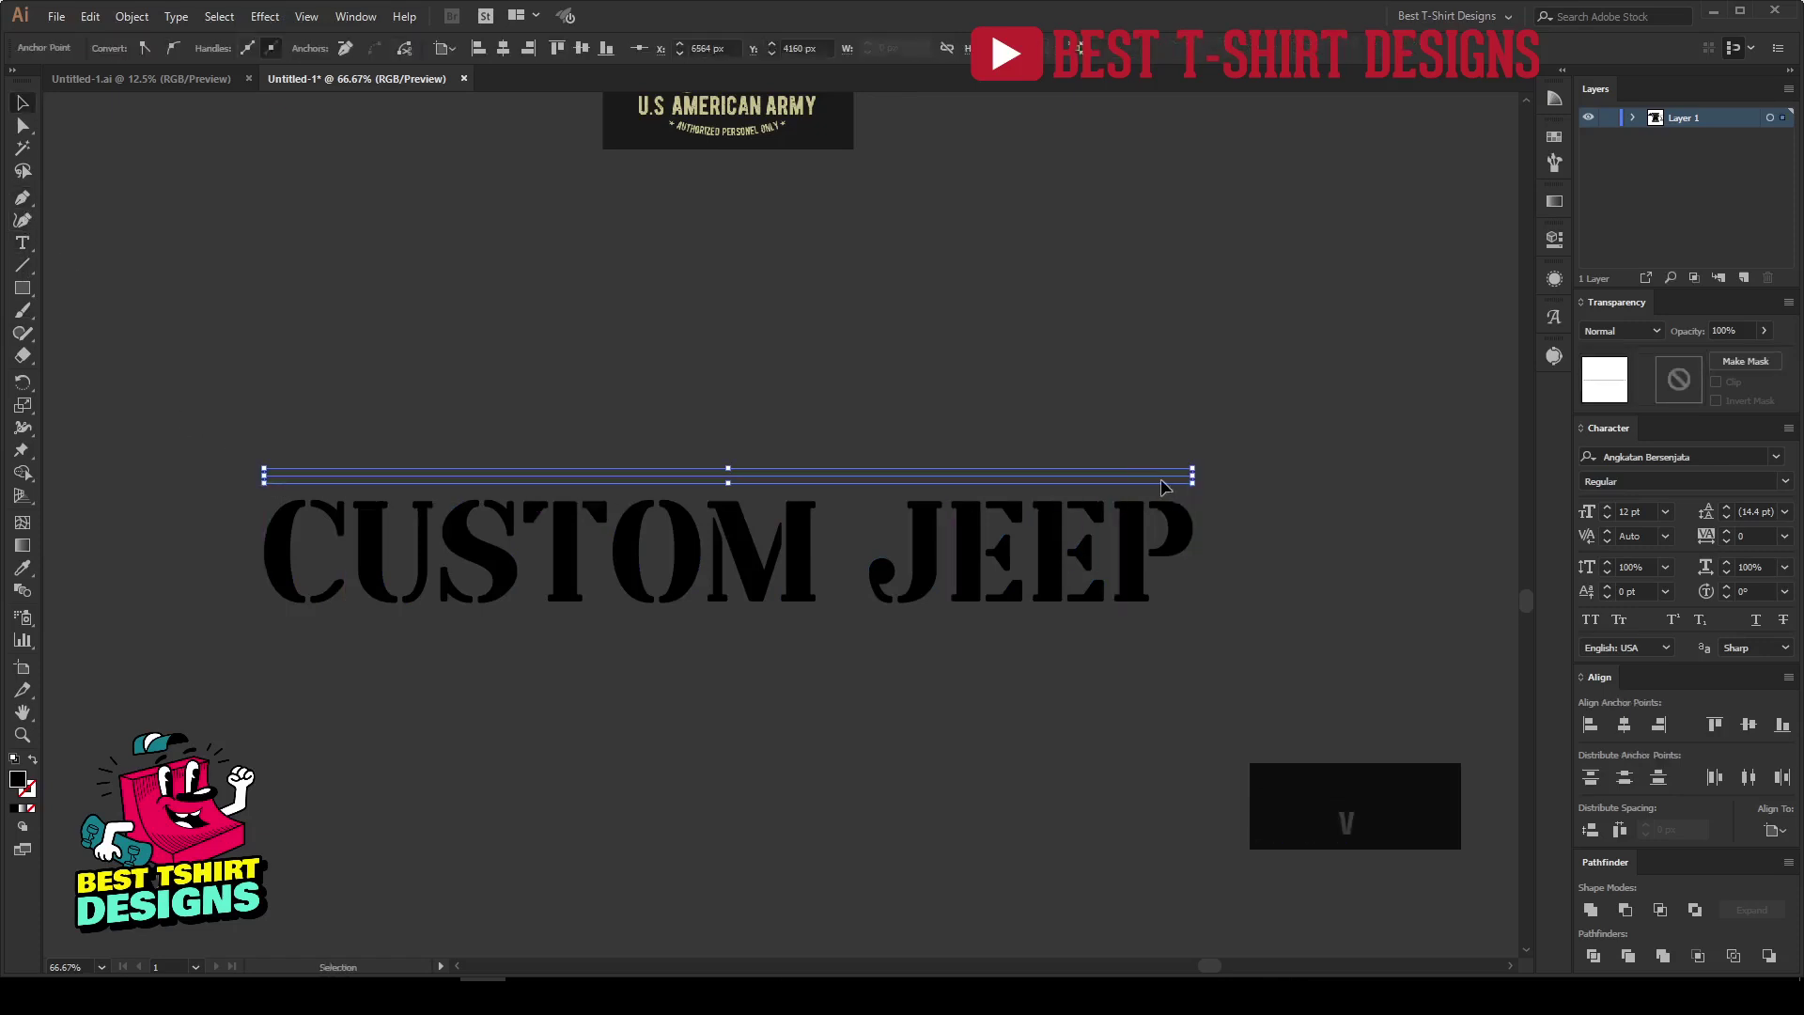
key("x")
scroll(254, 51, "up", 2)
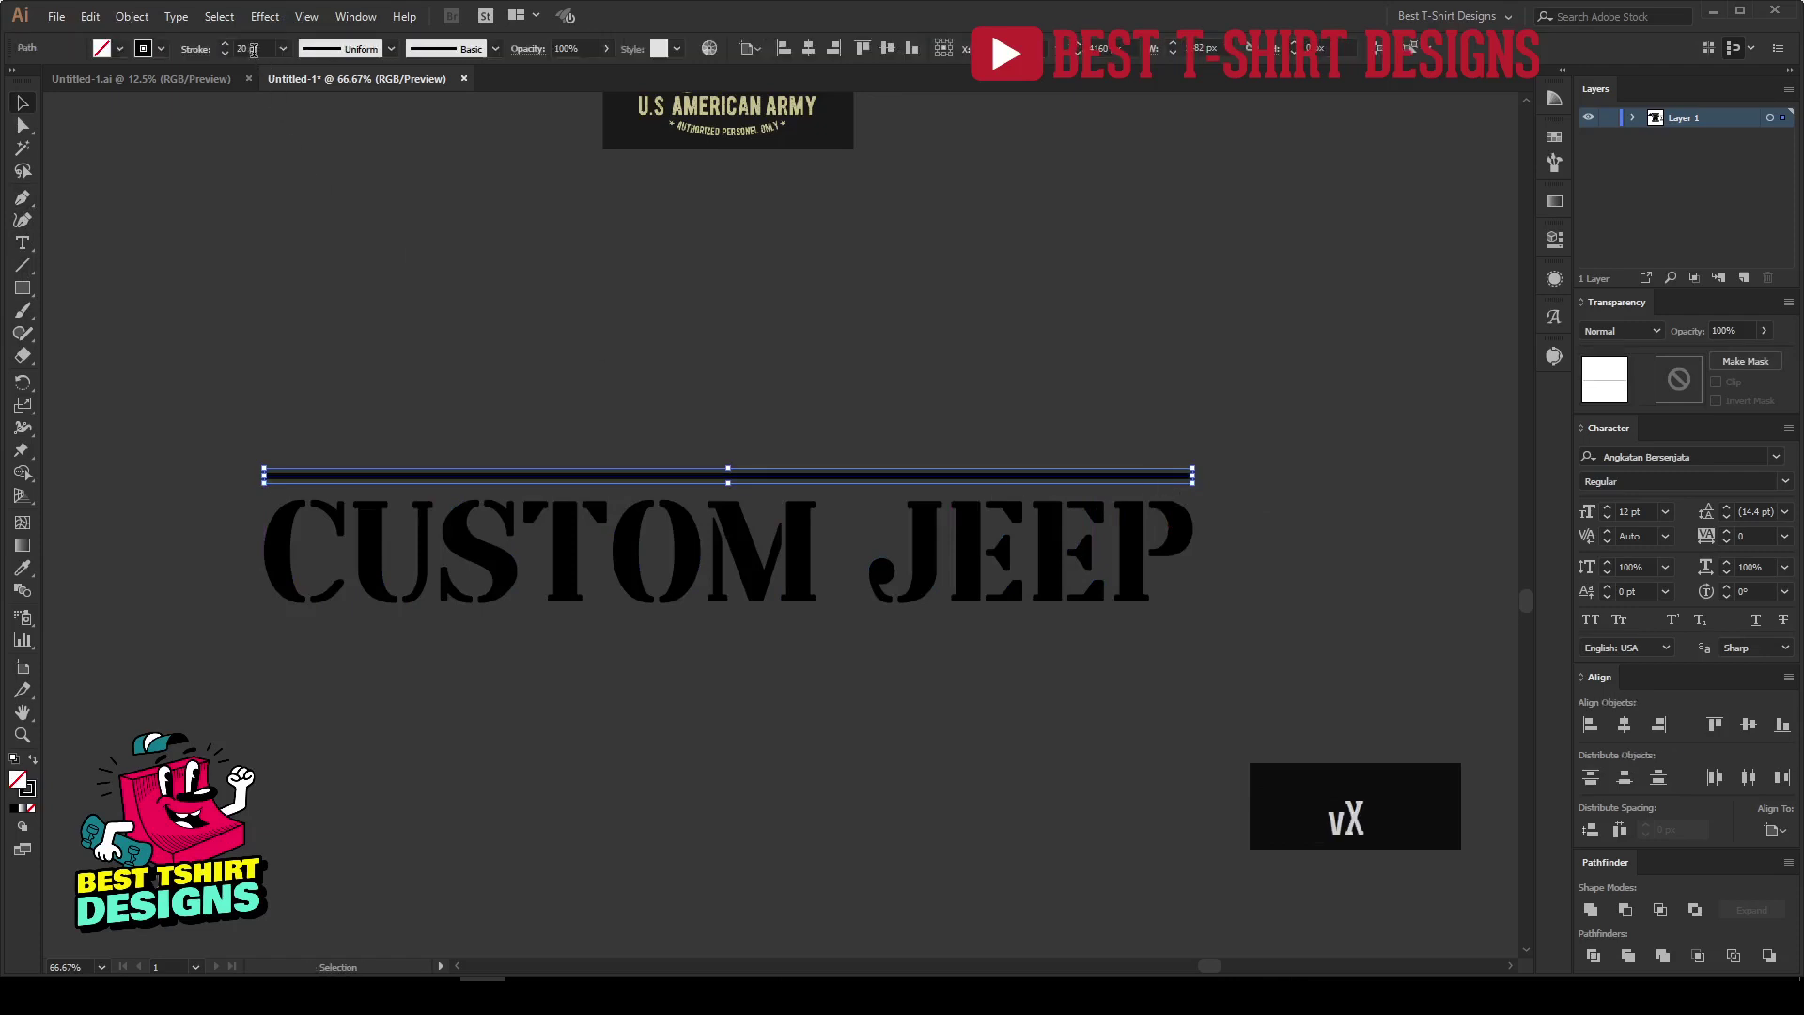
left_click(530, 431)
Duplicate the line below CUSTOM JEEP, then line up and evenly space both lines and the text vertically.
left_click_drag(611, 475, 595, 627)
left_click_drag(793, 736, 611, 347)
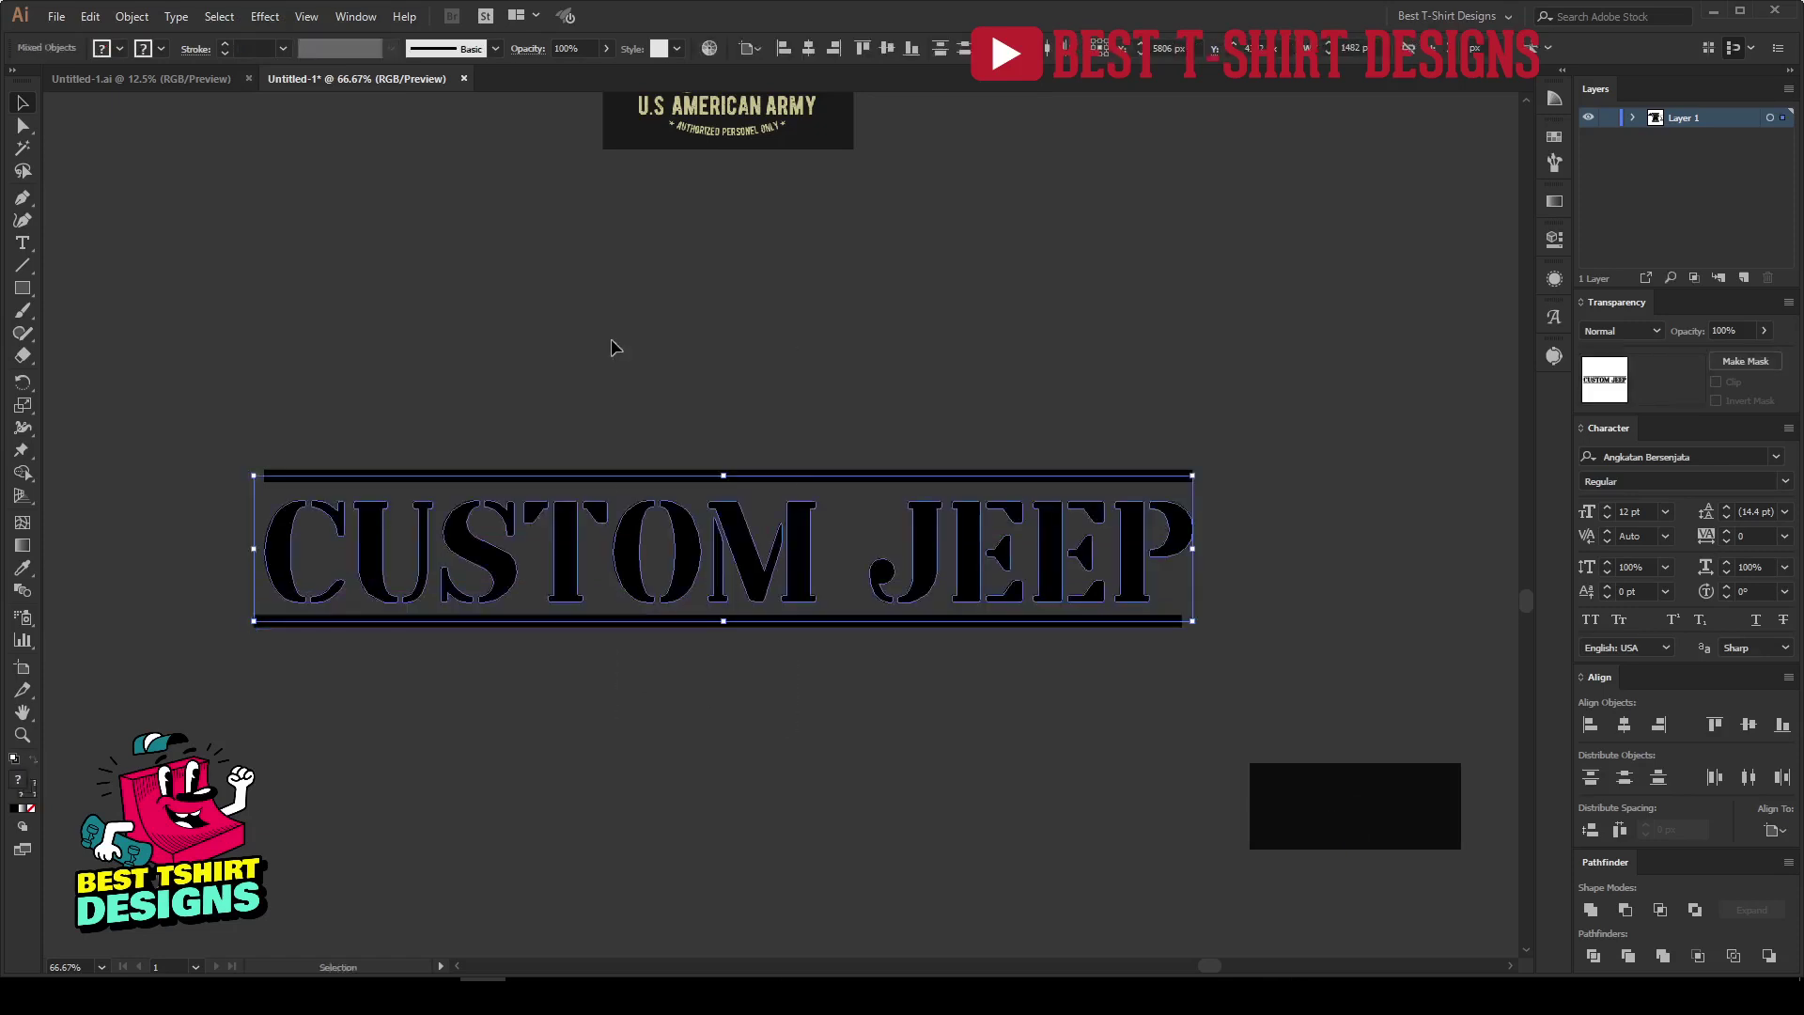
left_click(772, 577)
left_click_drag(730, 414, 902, 809)
left_click(752, 48)
left_click(763, 70)
left_click(1593, 832)
Group CUSTOM JEEP with its lines, move the group between the jeep's wheels and centre it horizontally on the jeep.
scroll(933, 786, "down", 4)
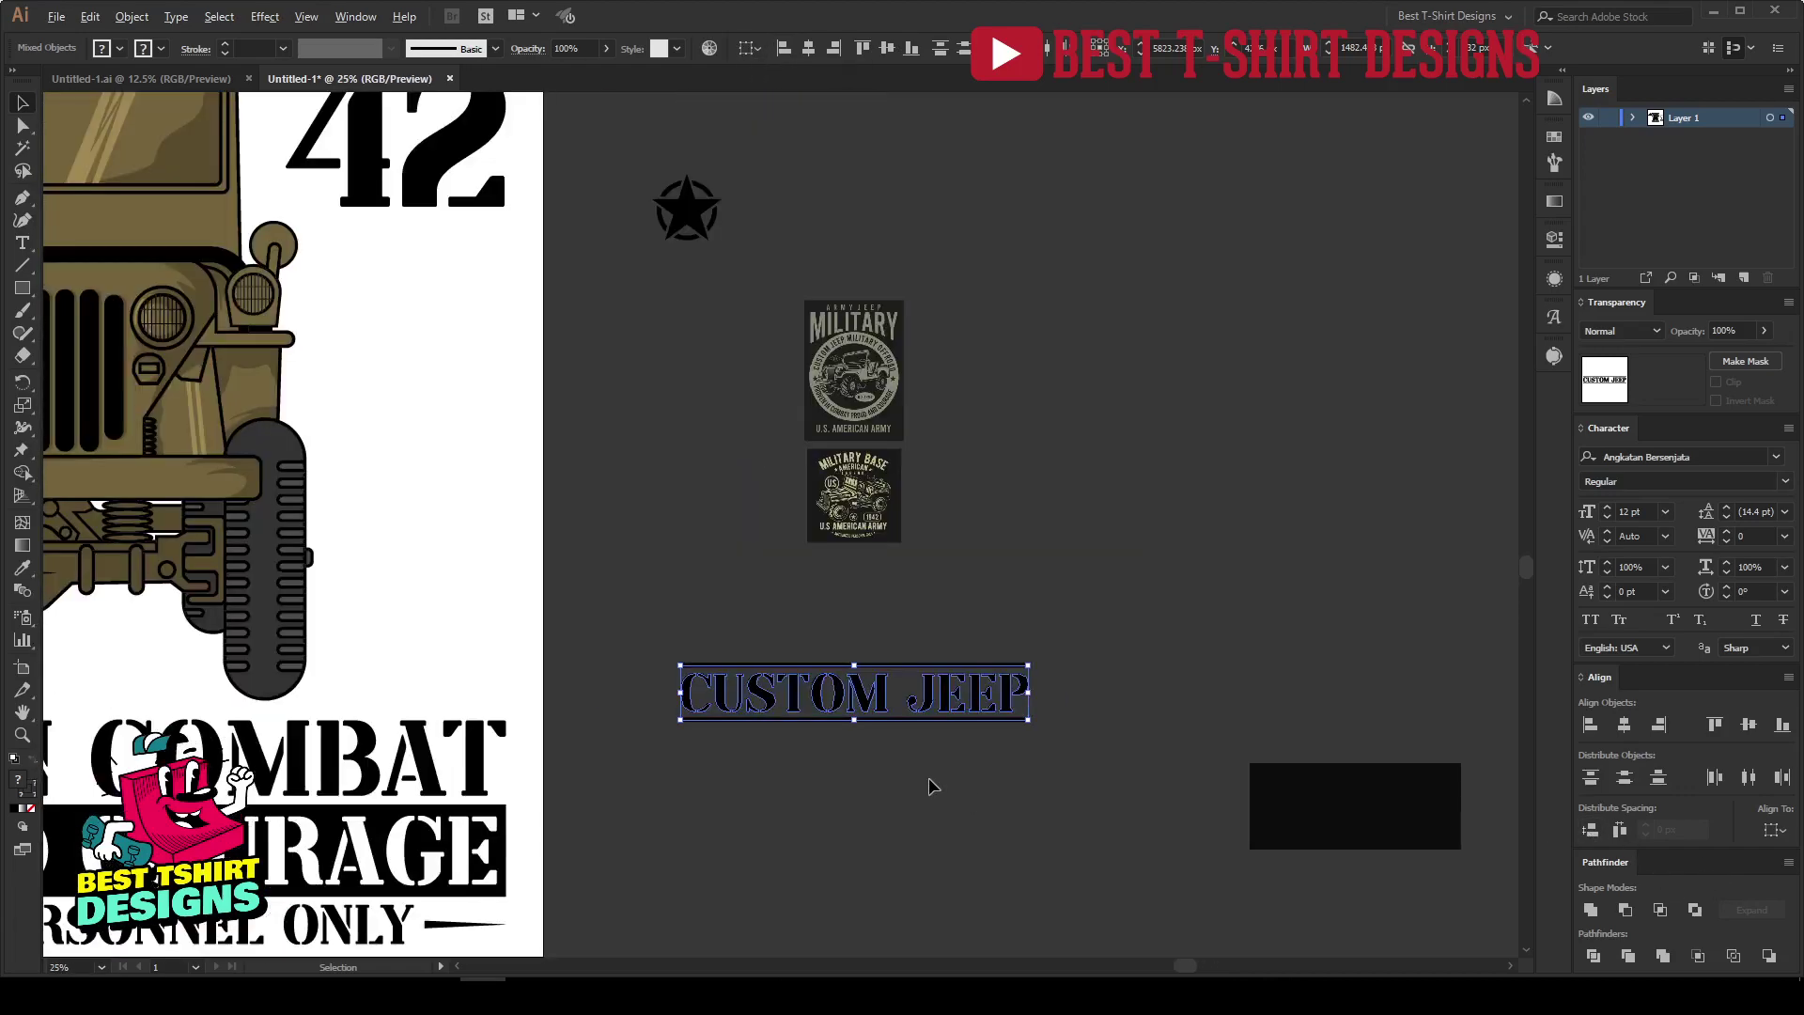
key("ctrl+g")
left_click_drag(932, 728, 613, 695)
key("space")
scroll(612, 696, "up", 1)
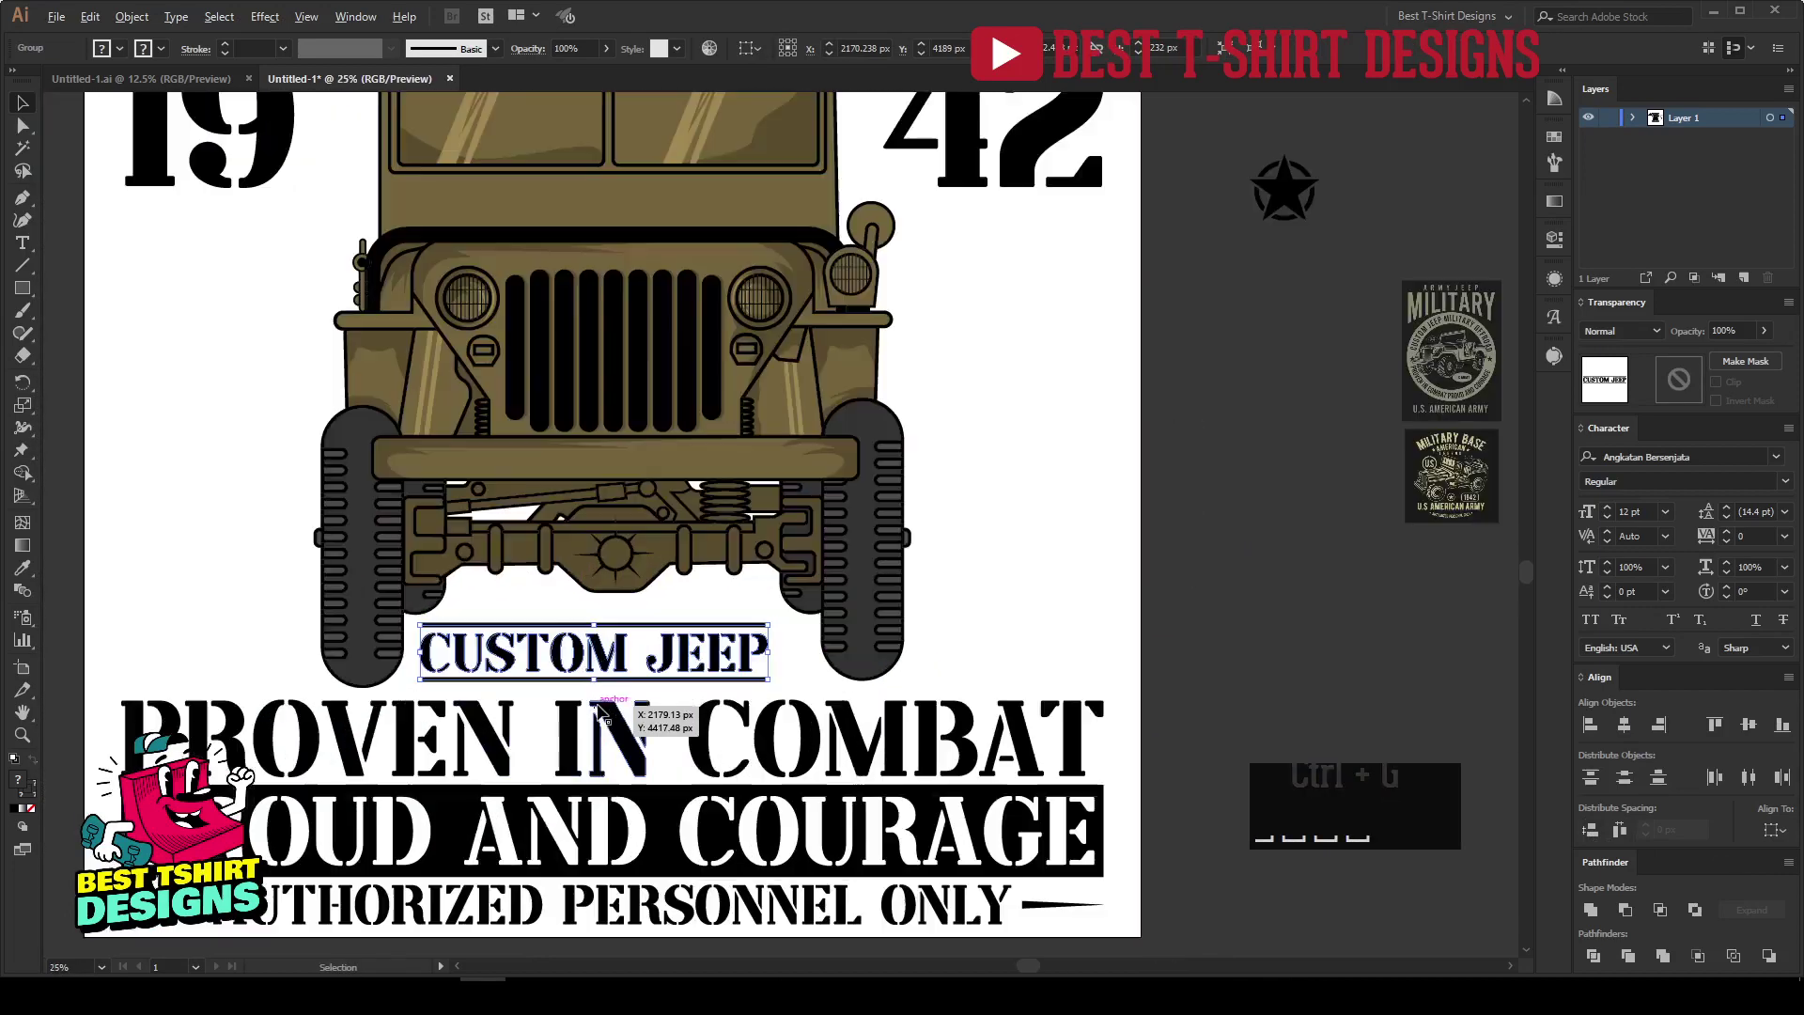
left_click(609, 570)
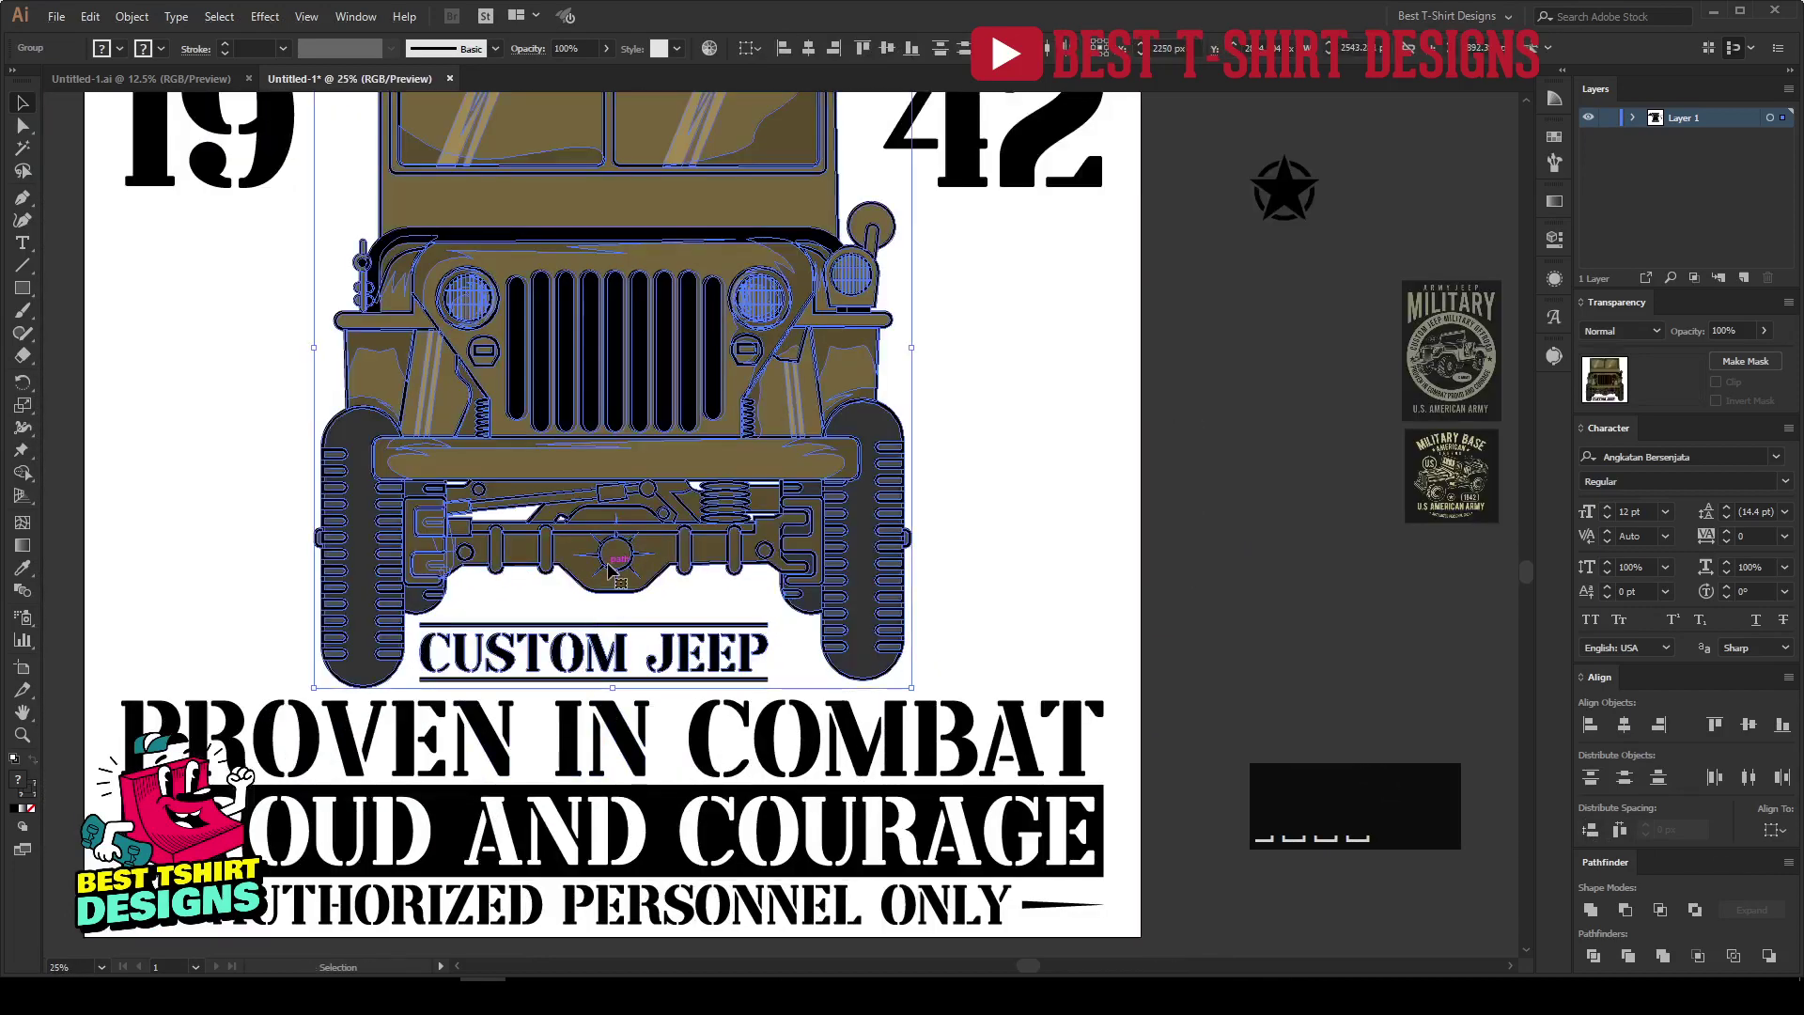
left_click(814, 49)
left_click(985, 487)
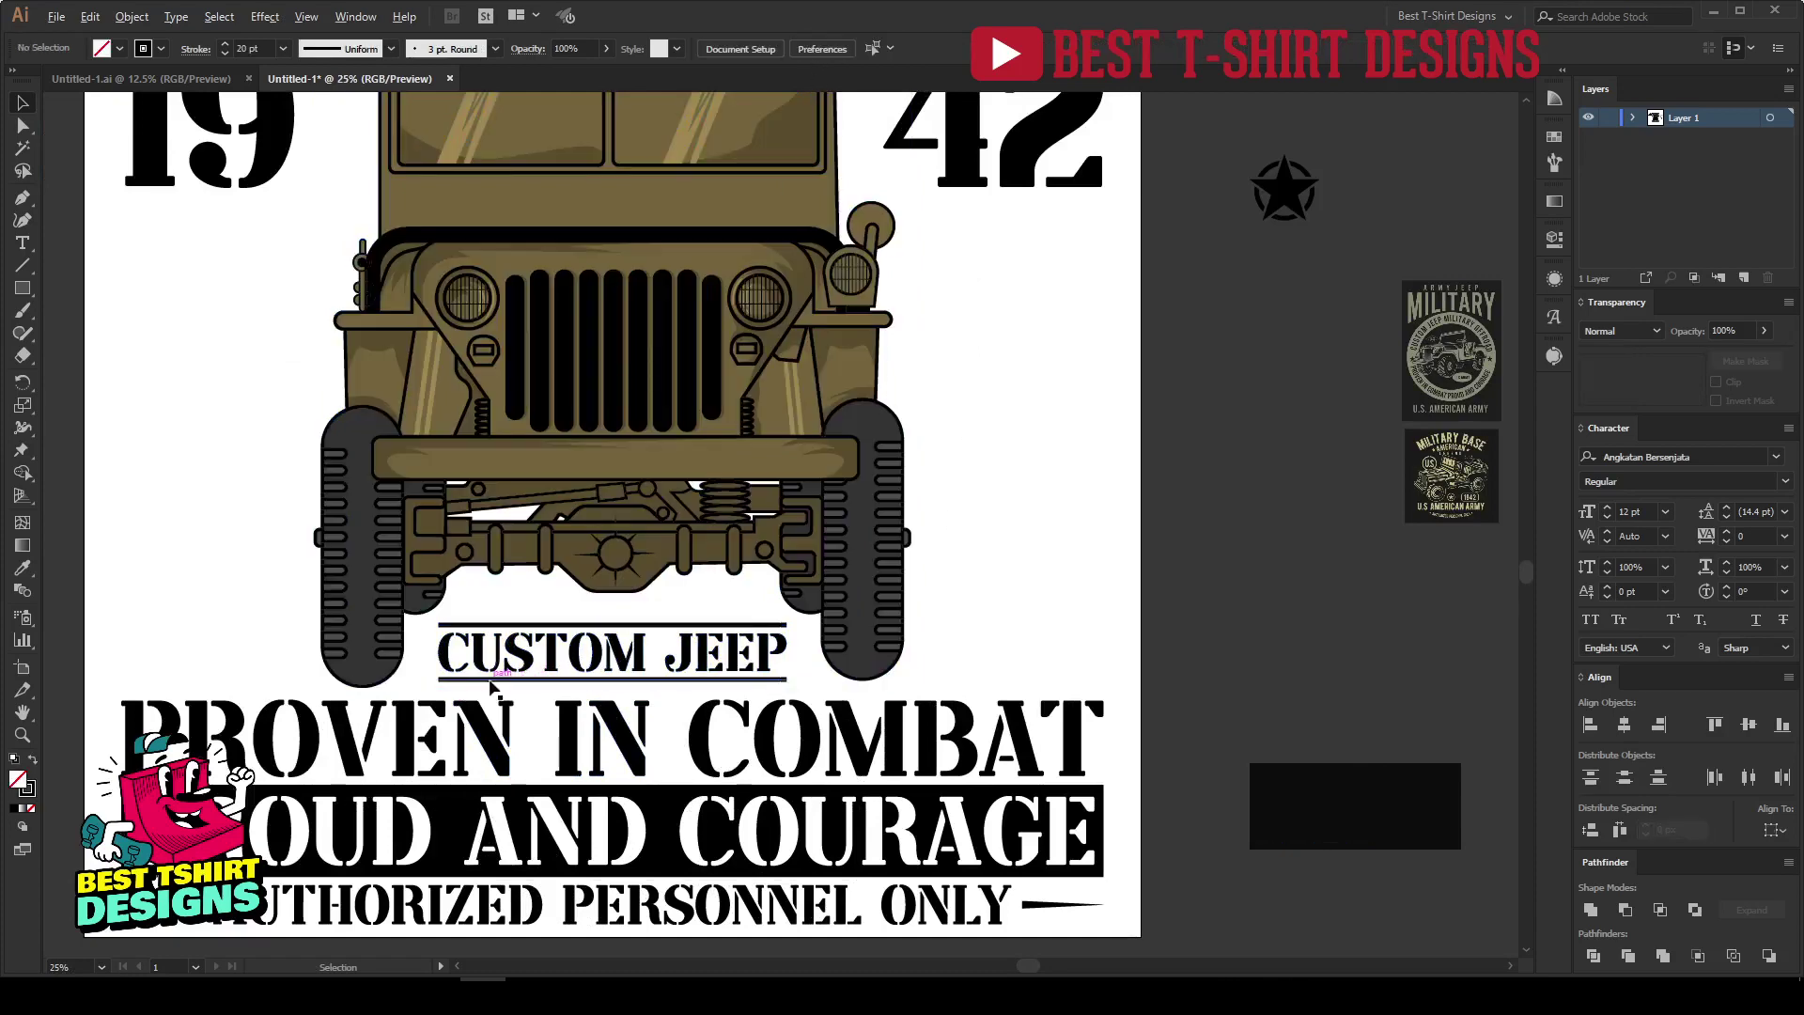
Place enlarged star emblems below 19 and 42 on both sides of the jeep, and align their centres vertically.
scroll(493, 677, "down", 1)
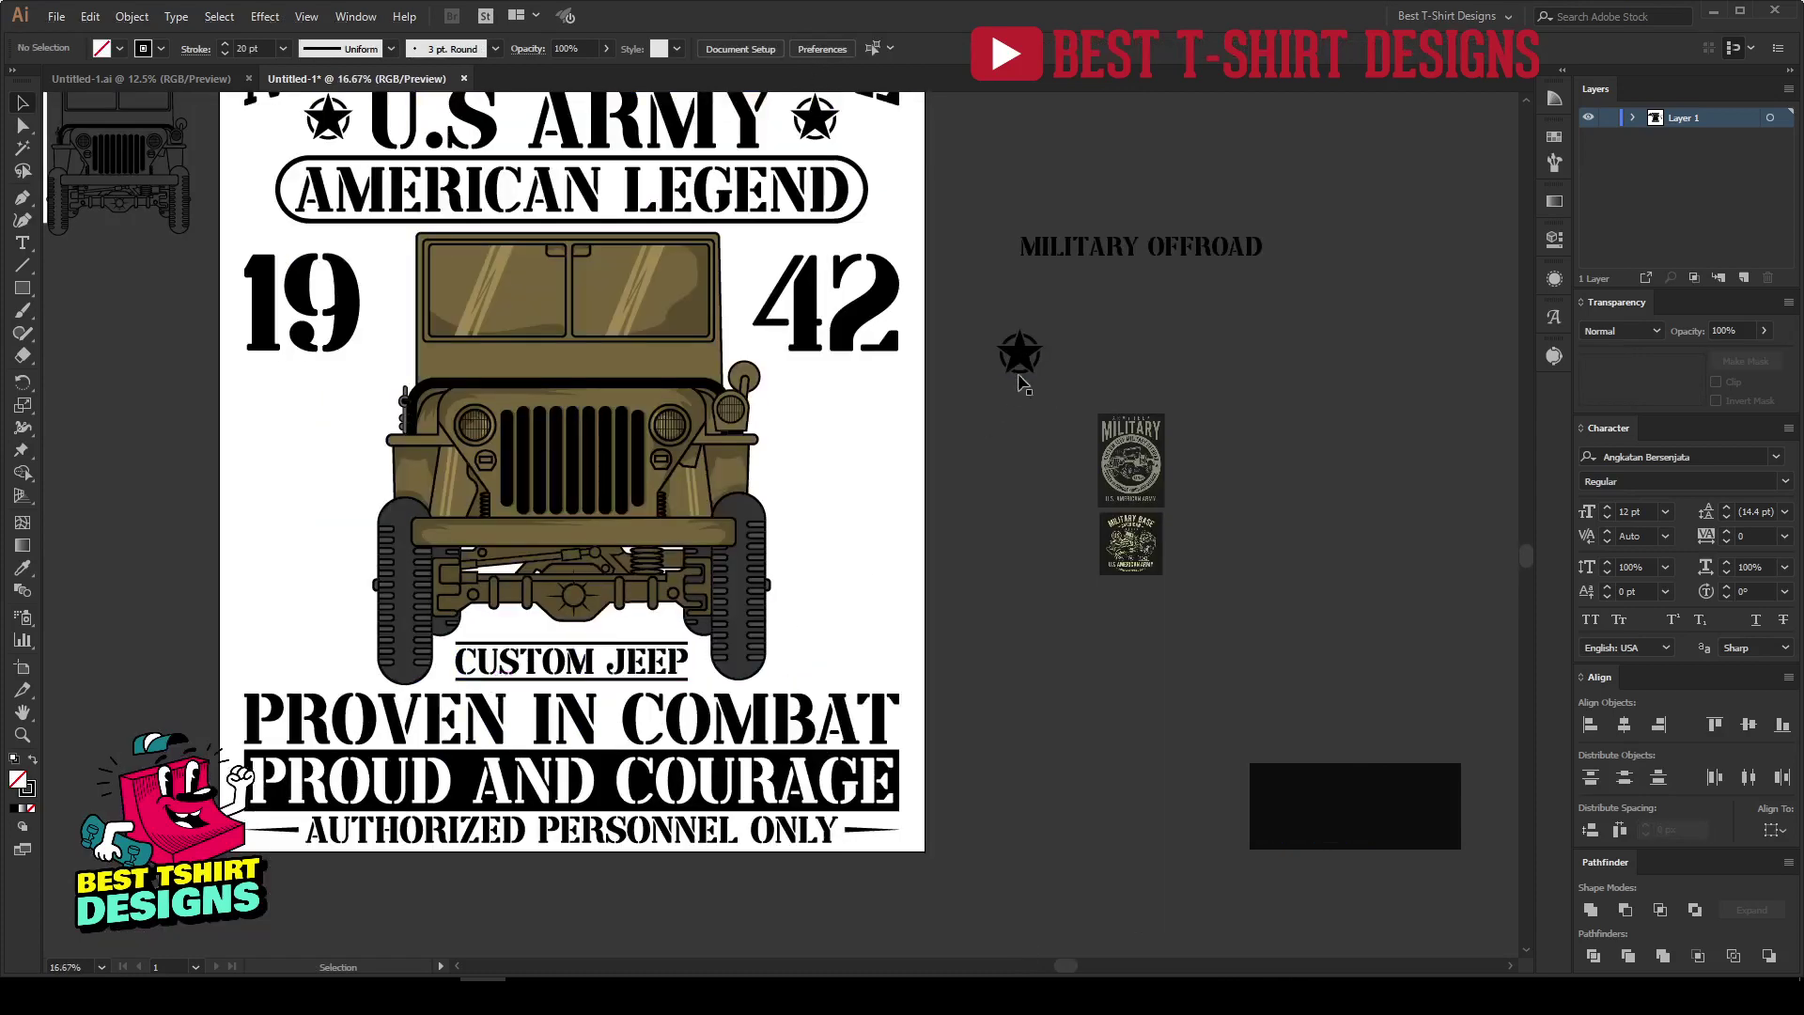
left_click_drag(1023, 363, 312, 471)
left_click(837, 446, "shift")
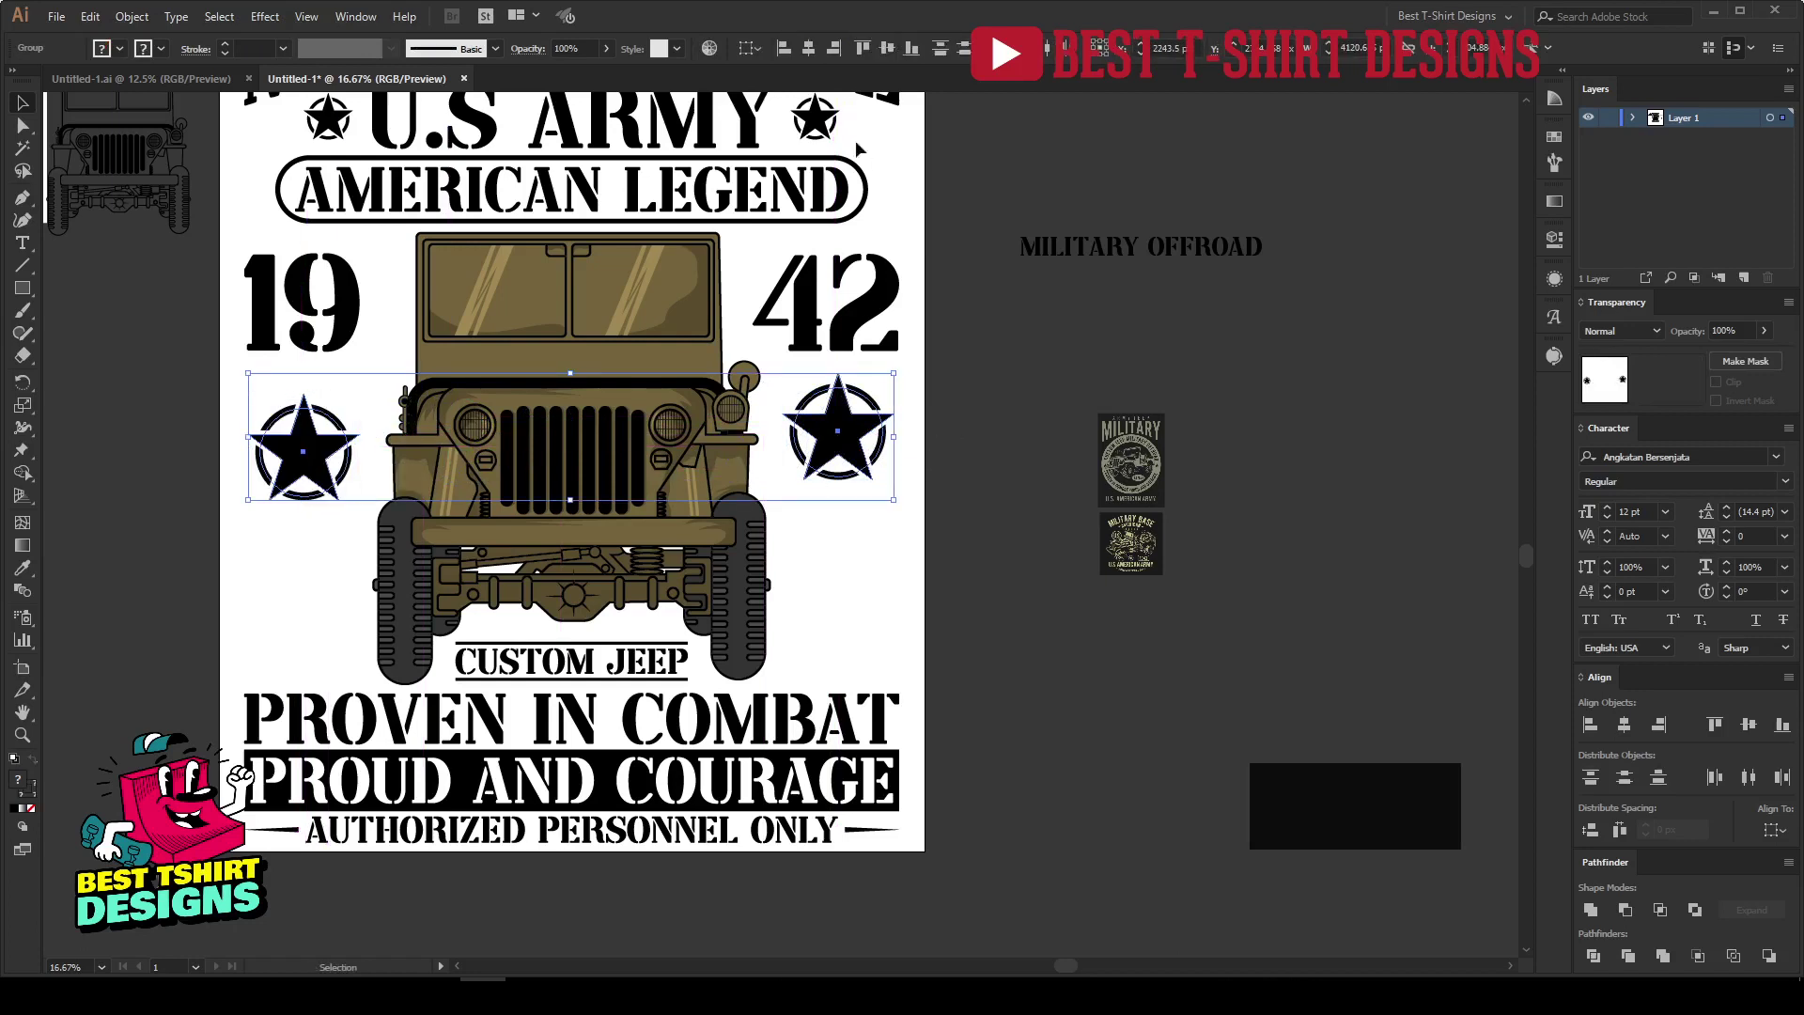
left_click(886, 52)
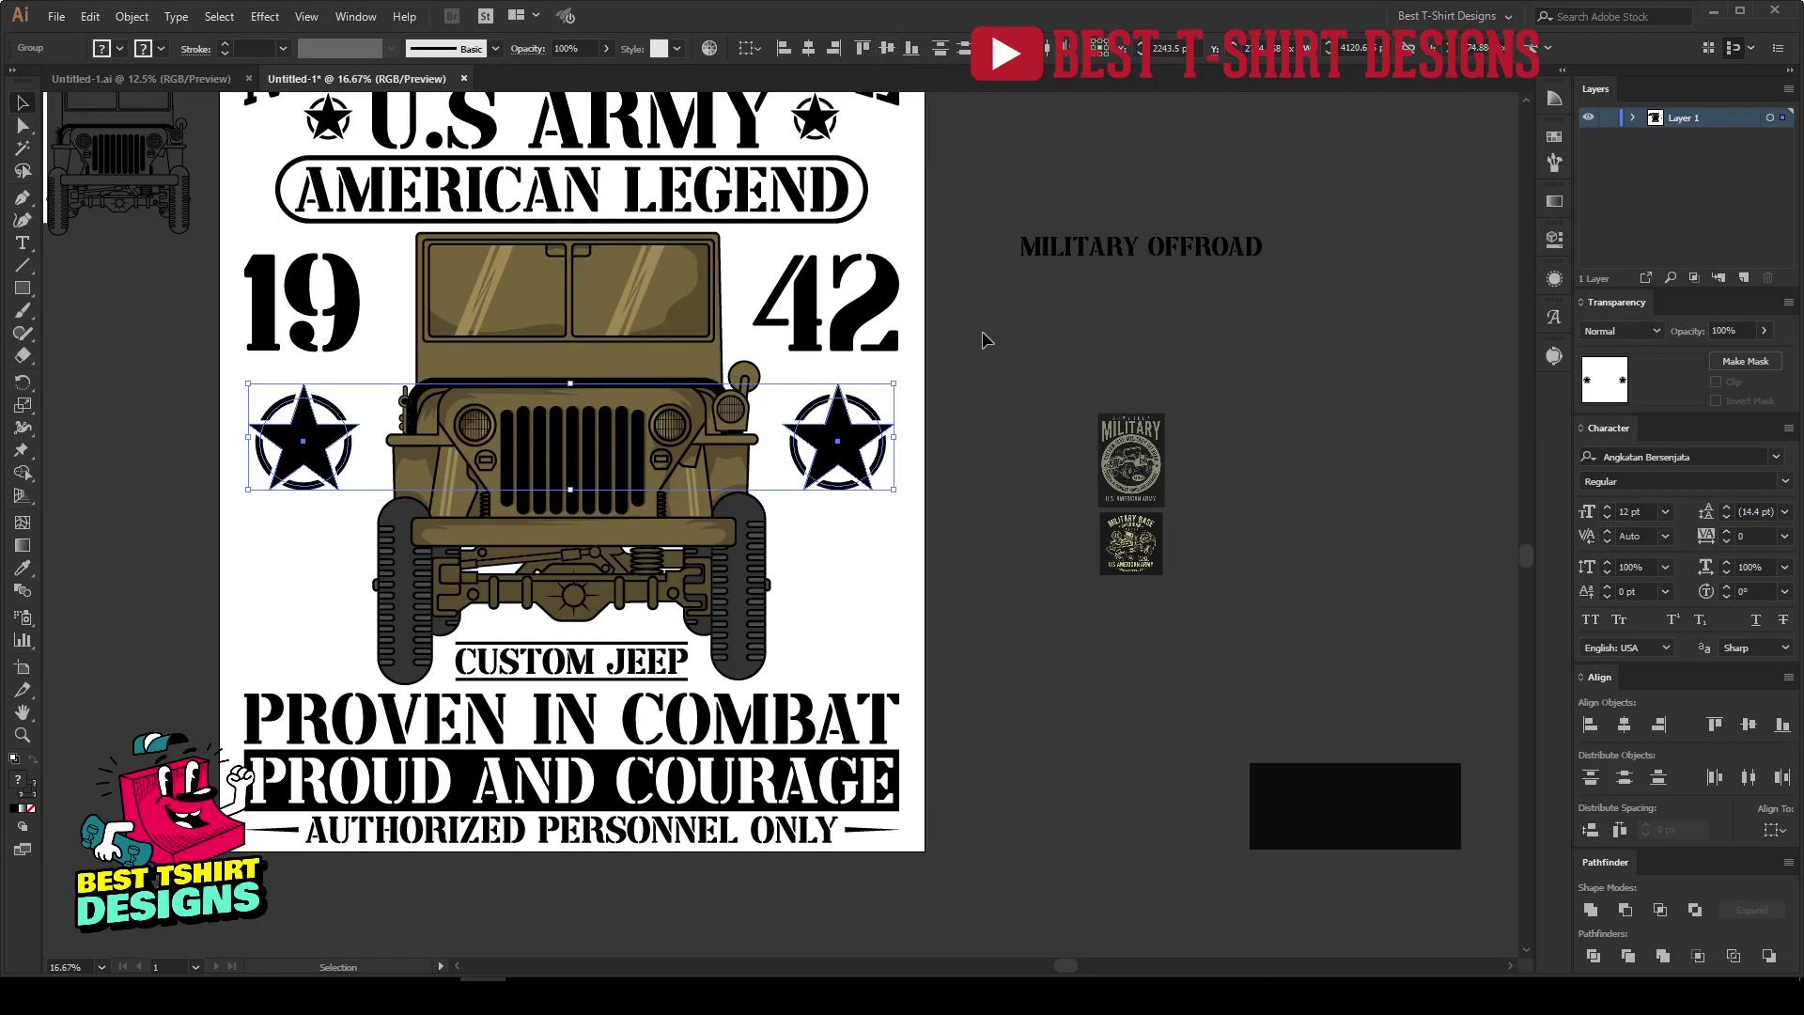
left_click(981, 341)
Nudge both large star emblems up together, closer to 19 and 42.
left_click(880, 447)
left_click(340, 455, "shift")
key("shift+Up")
key("shift+Up")
key("shift+Up")
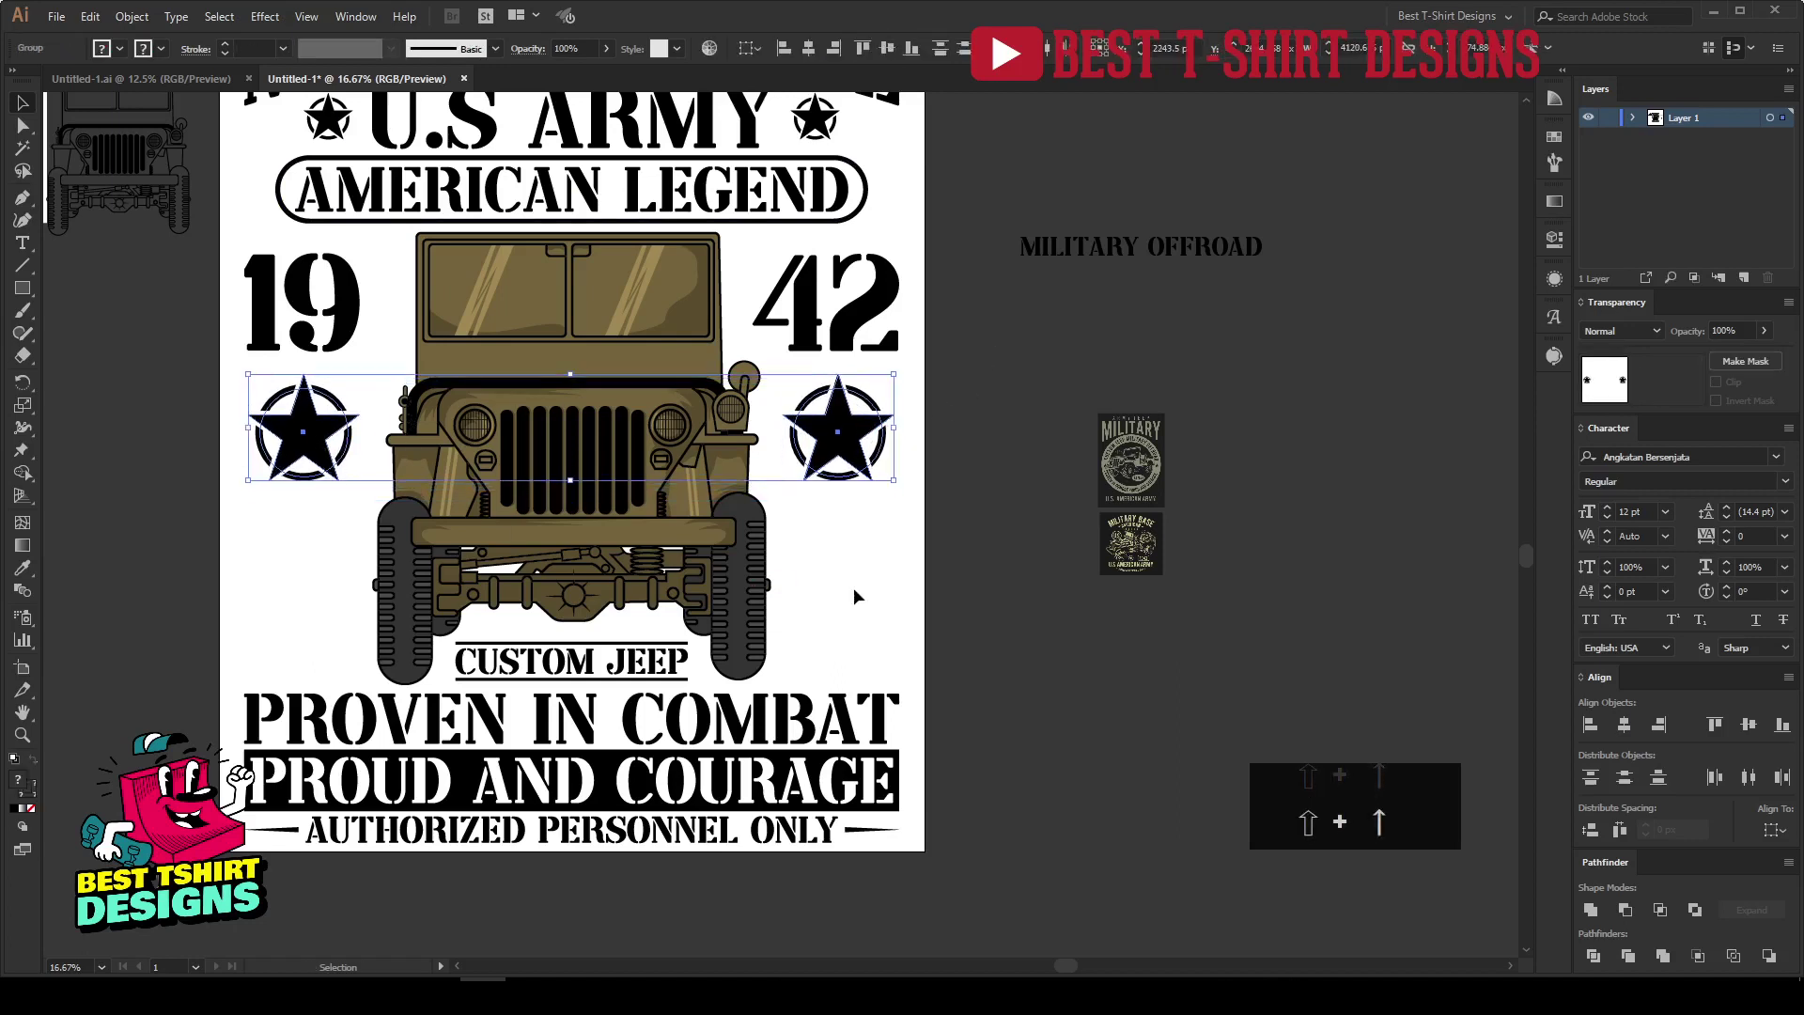
left_click(855, 592)
Move MILITARY OFFROAD beside the jeep's right wheel and break it into two lines, with OFFROAD on the second.
left_click_drag(1137, 263, 951, 589)
scroll(765, 645, "up", 3)
scroll(765, 644, "down", 4)
scroll(972, 576, "up", 2)
scroll(972, 576, "up", 1)
key("t")
left_click(921, 541)
key("Return")
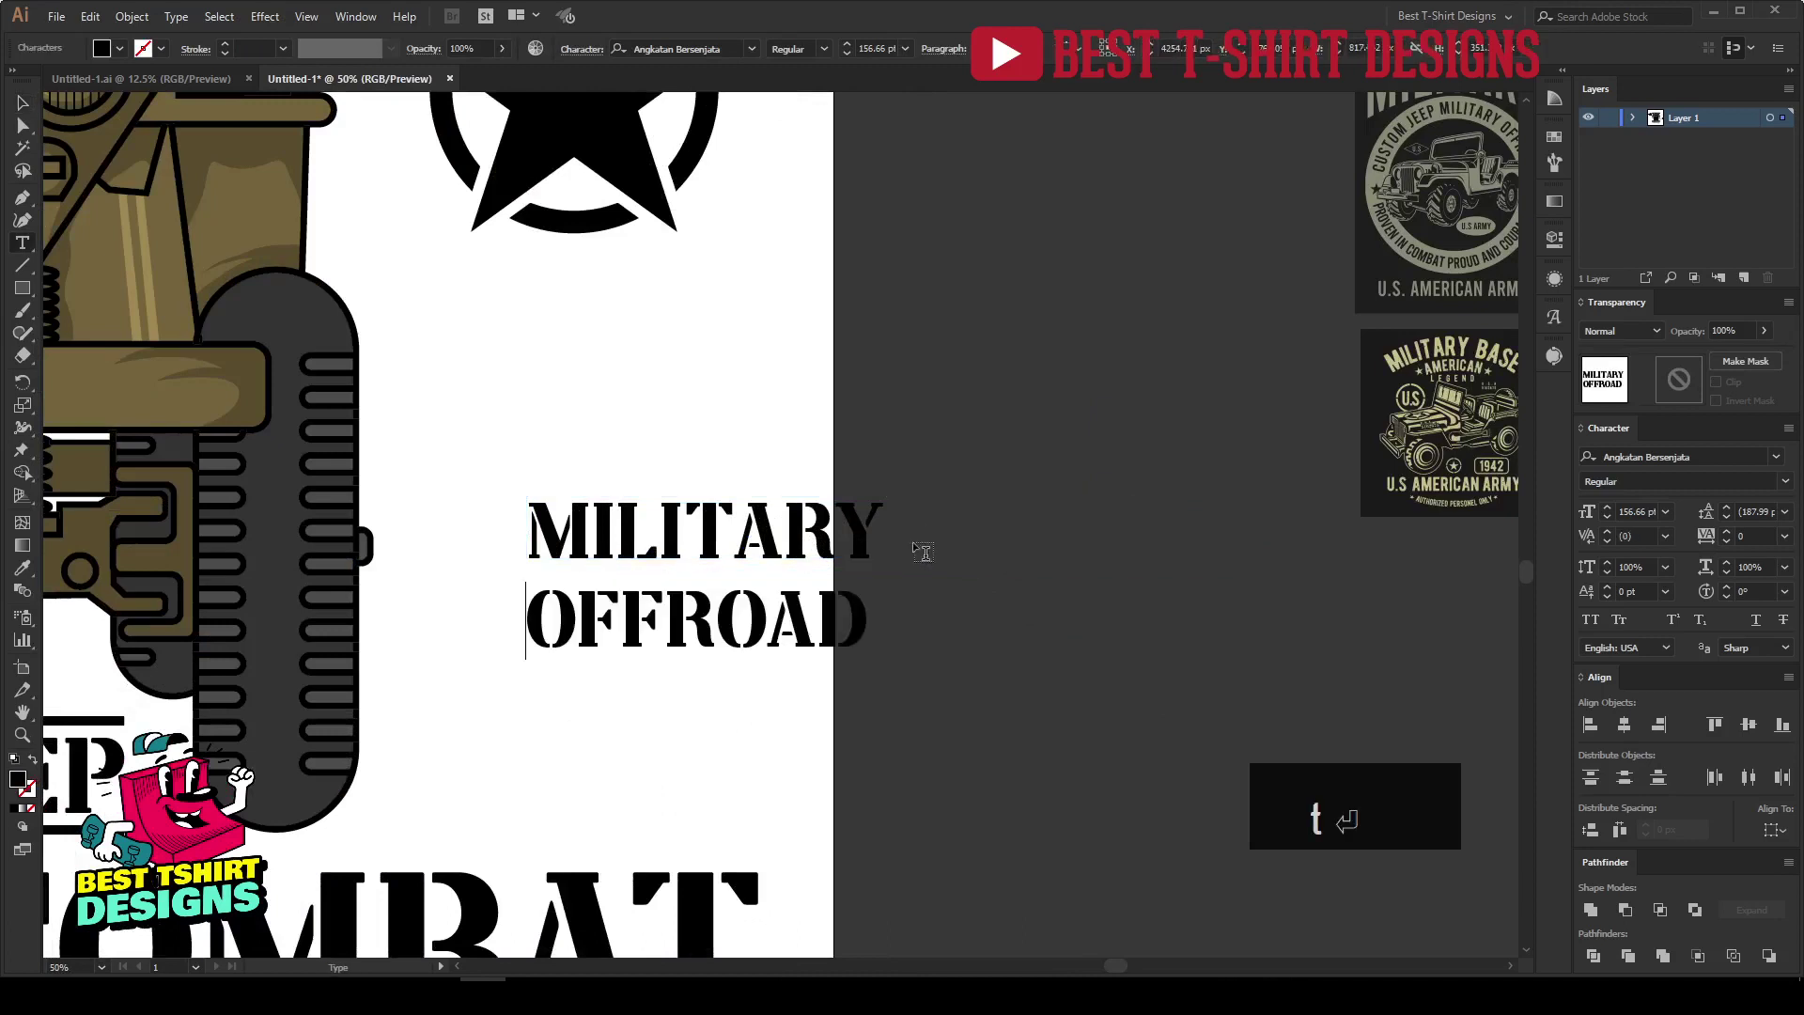
Run the script that splits the MILITARY OFFROAD text into a separate text object for each line.
left_click(20, 94)
left_click(57, 16)
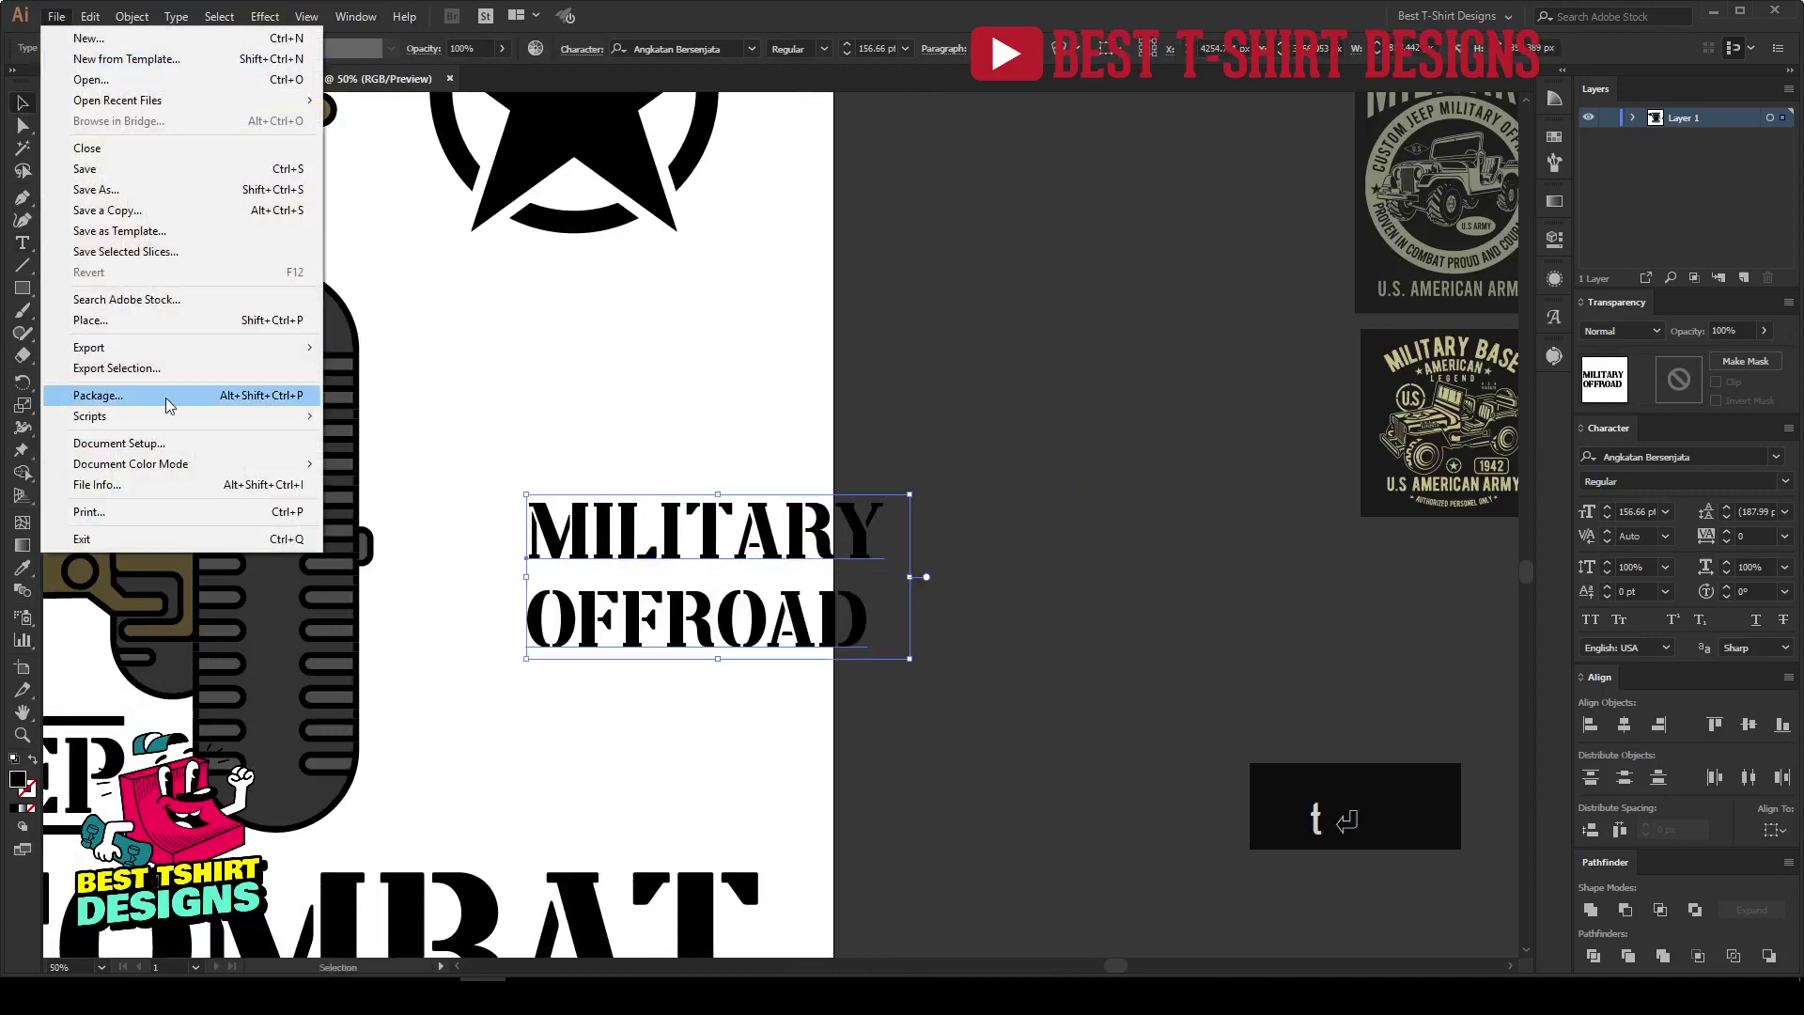
mouse_move(234, 418)
left_click(377, 417)
Stack MILITARY closely above OFFROAD and move both words to the white space left of the jeep's left wheel.
scroll(1026, 447, "down", 2)
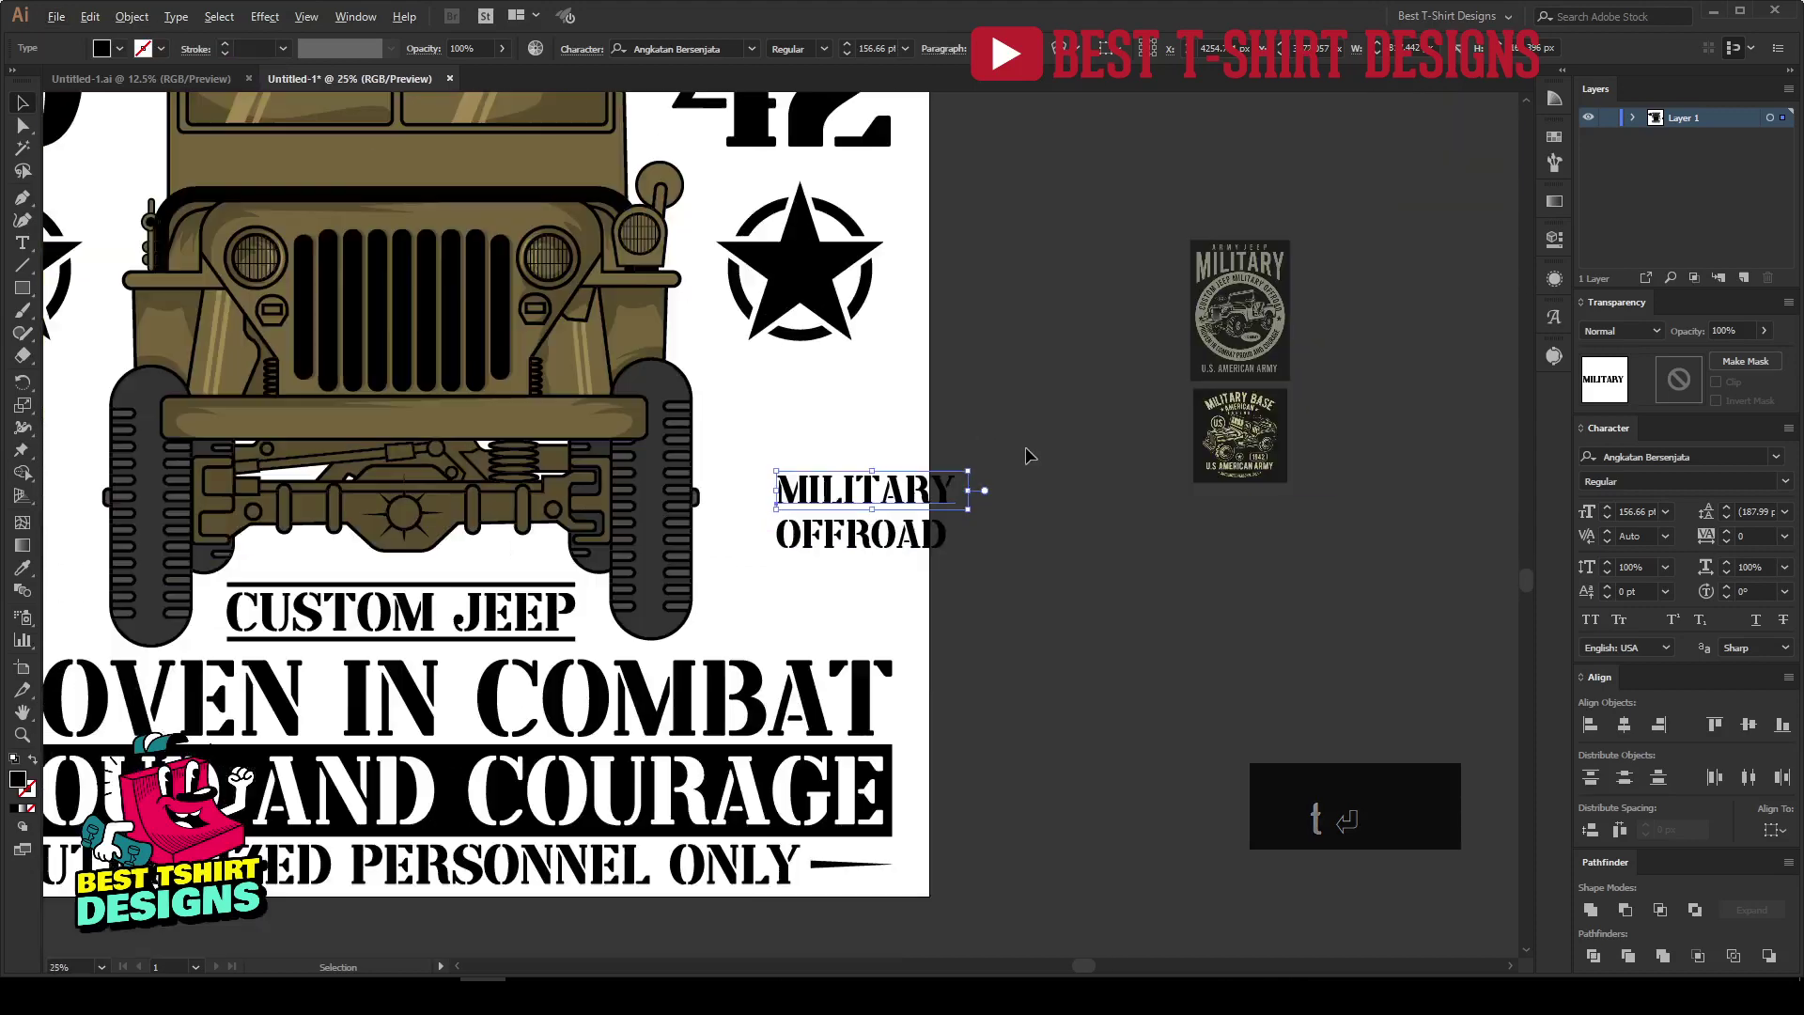
left_click_drag(869, 492, 850, 454)
left_click_drag(859, 533, 845, 486)
scroll(990, 539, "down", 1)
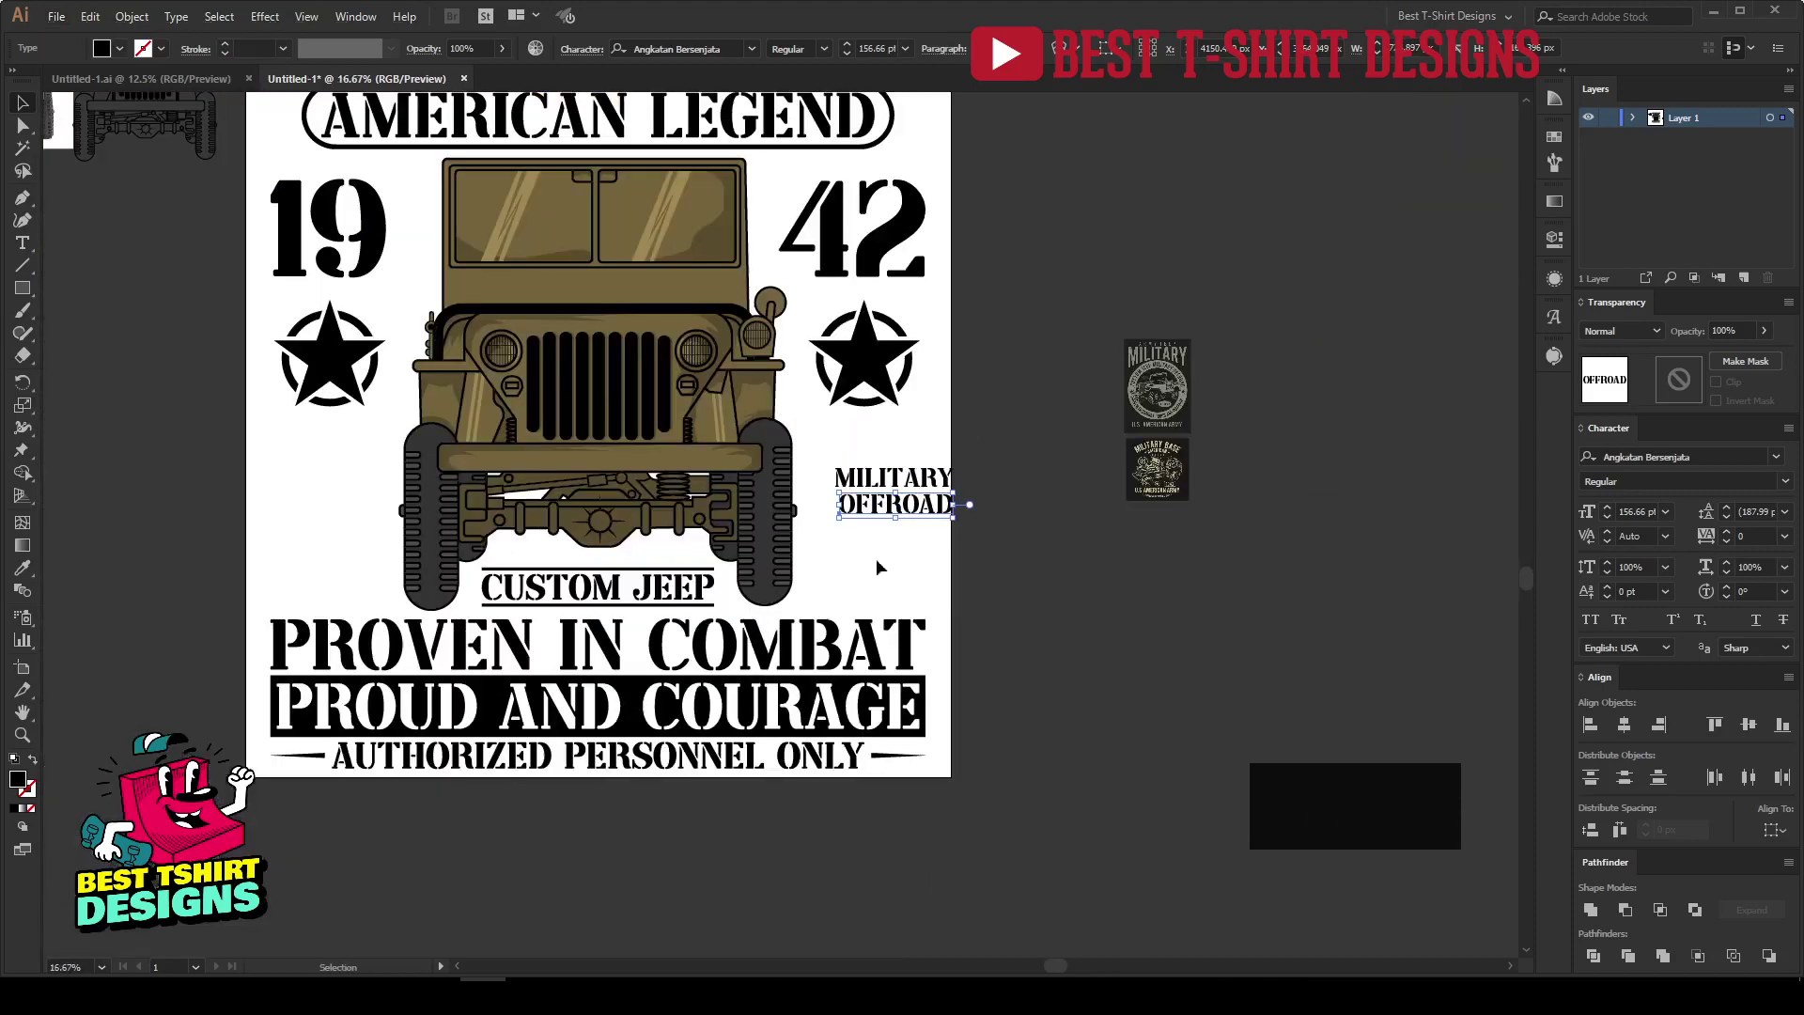
left_click_drag(833, 564, 887, 575)
scroll(521, 586, "up", 1)
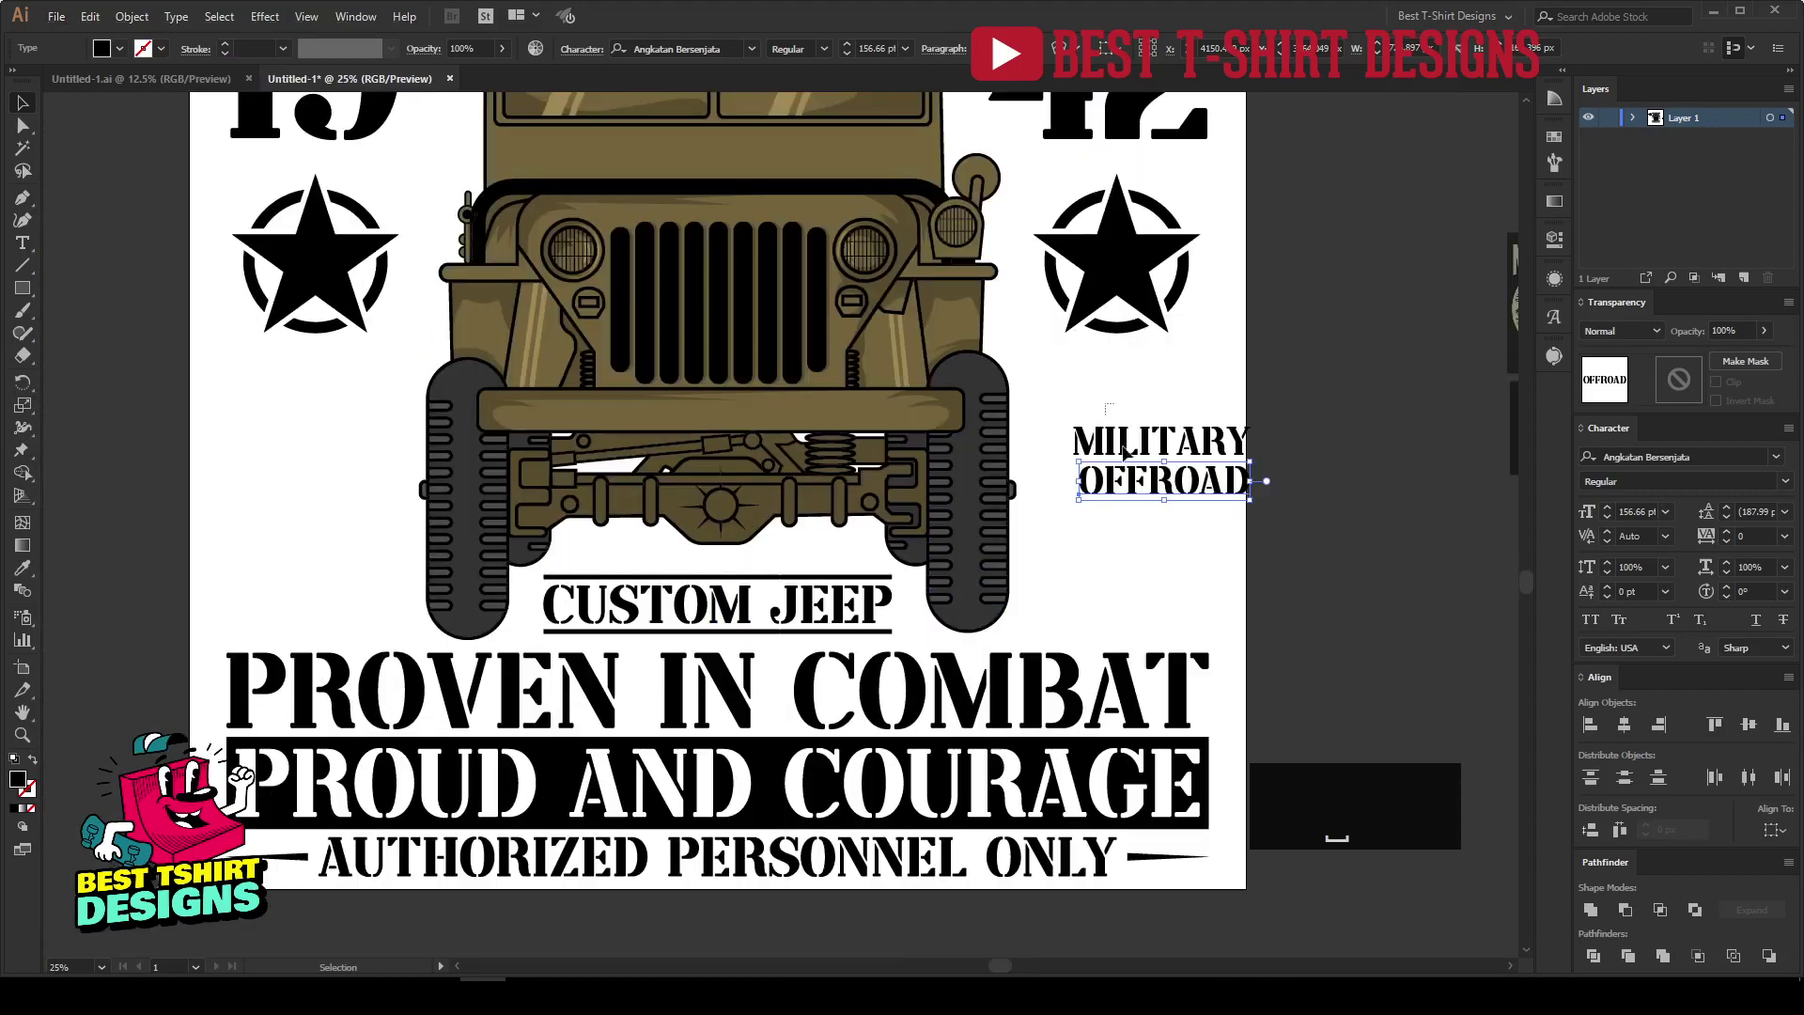
left_click(1112, 435, "shift")
left_click_drag(1137, 496, 280, 489)
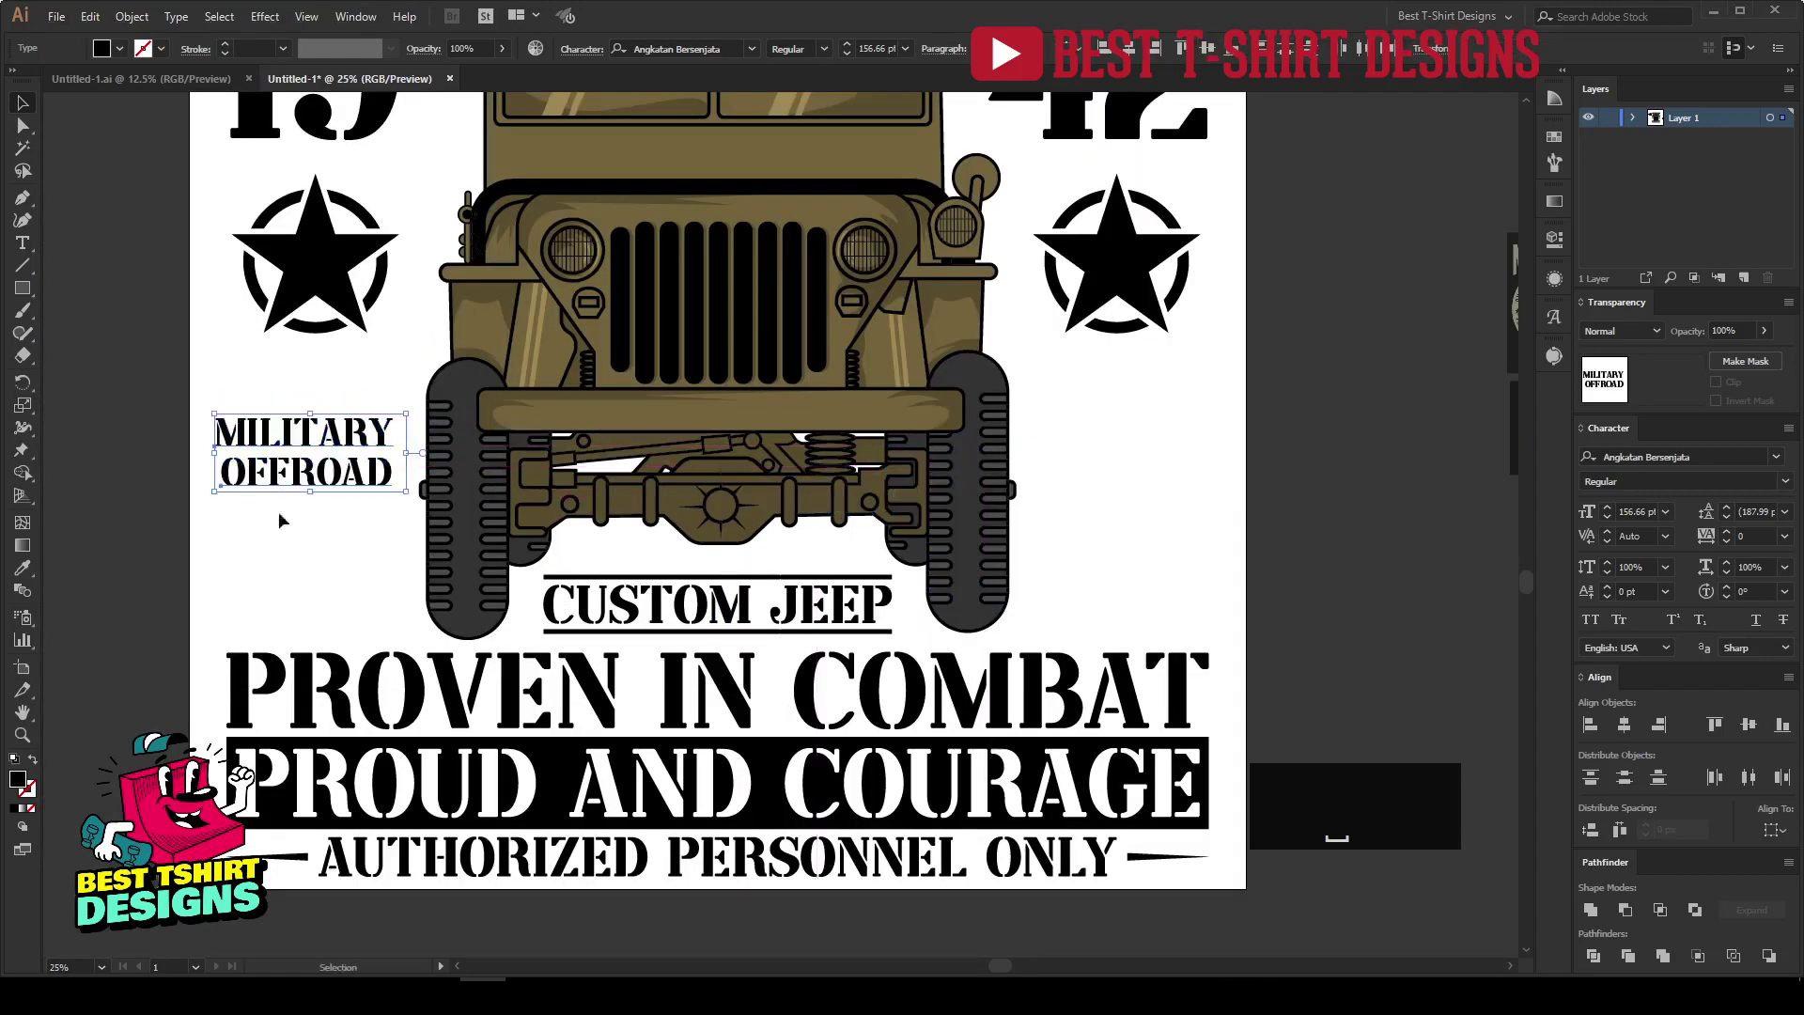
Move OFFROAD down on its own, leaving a wide gap beneath MILITARY.
scroll(149, 452, "up", 1)
left_click(366, 540)
left_click_drag(436, 496, 418, 665)
left_click_drag(23, 288, 140, 333)
left_click_drag(252, 347, 695, 475)
key("Delete")
key("v")
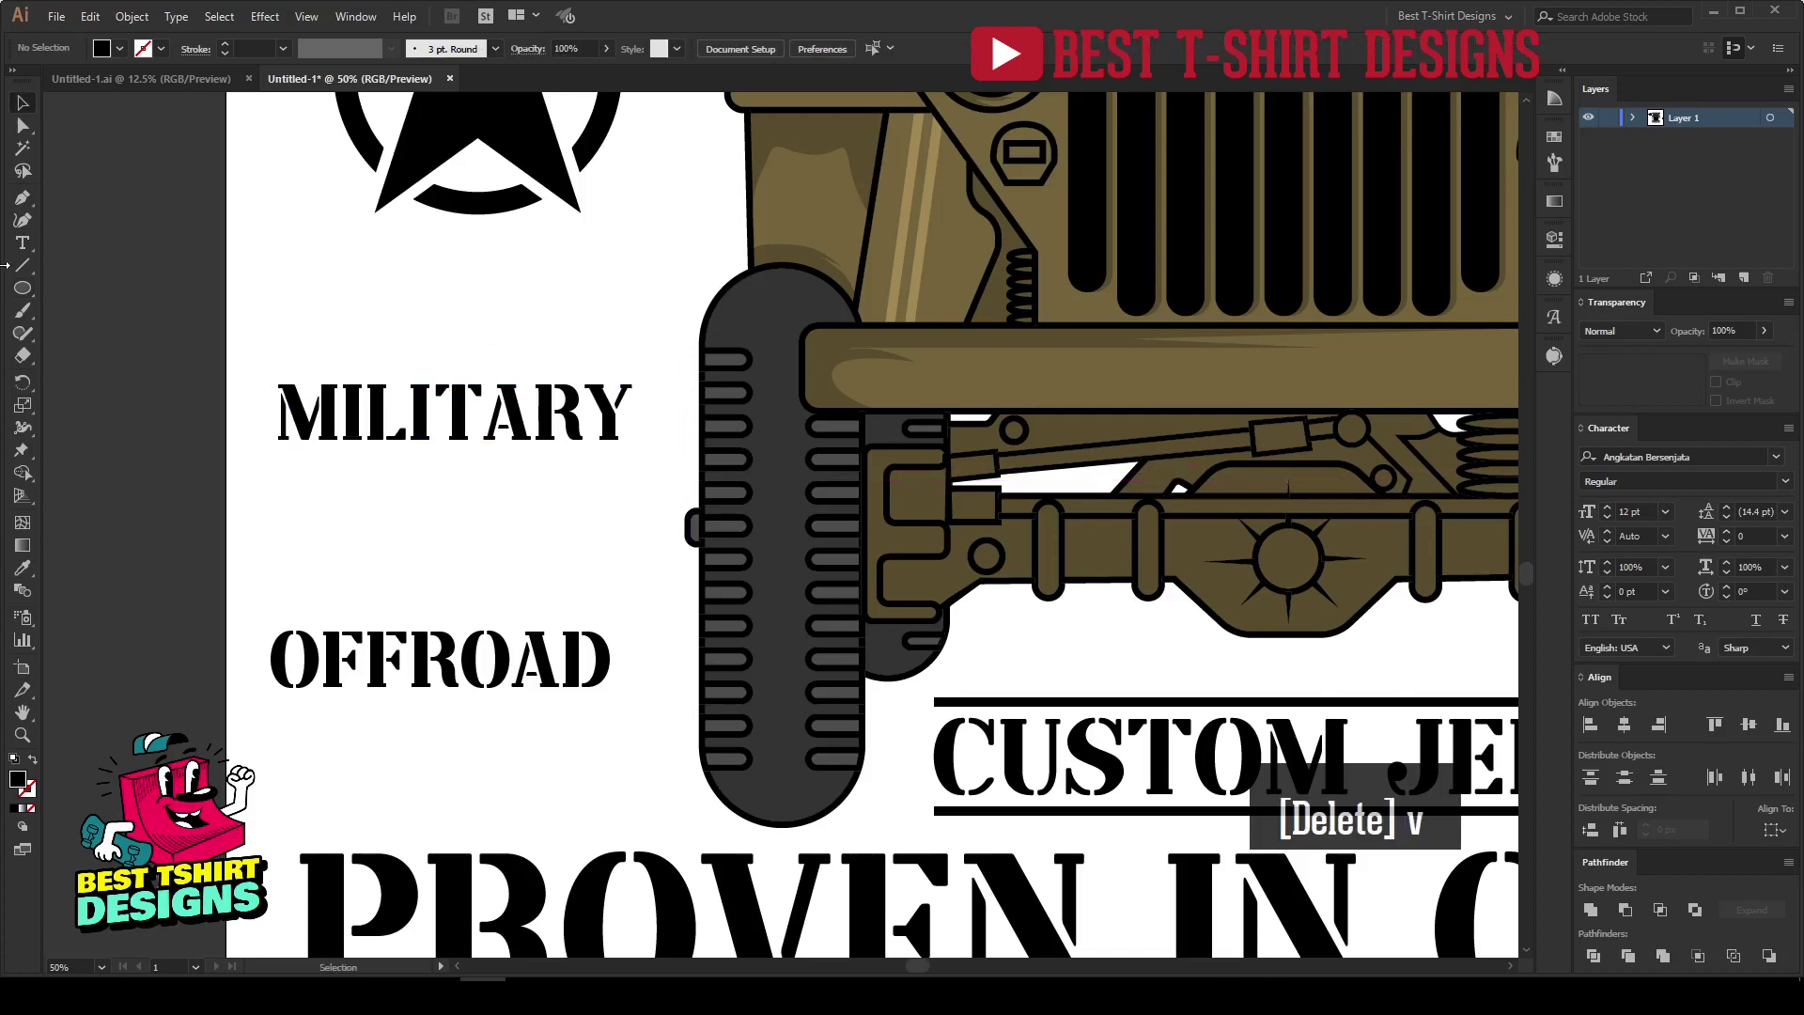
Draw a rounded rectangle about 842 by 209 px around MILITARY with fully rounded ends, no fill and a 10 pt black stroke.
left_click_drag(20, 292, 21, 292)
left_click(100, 316)
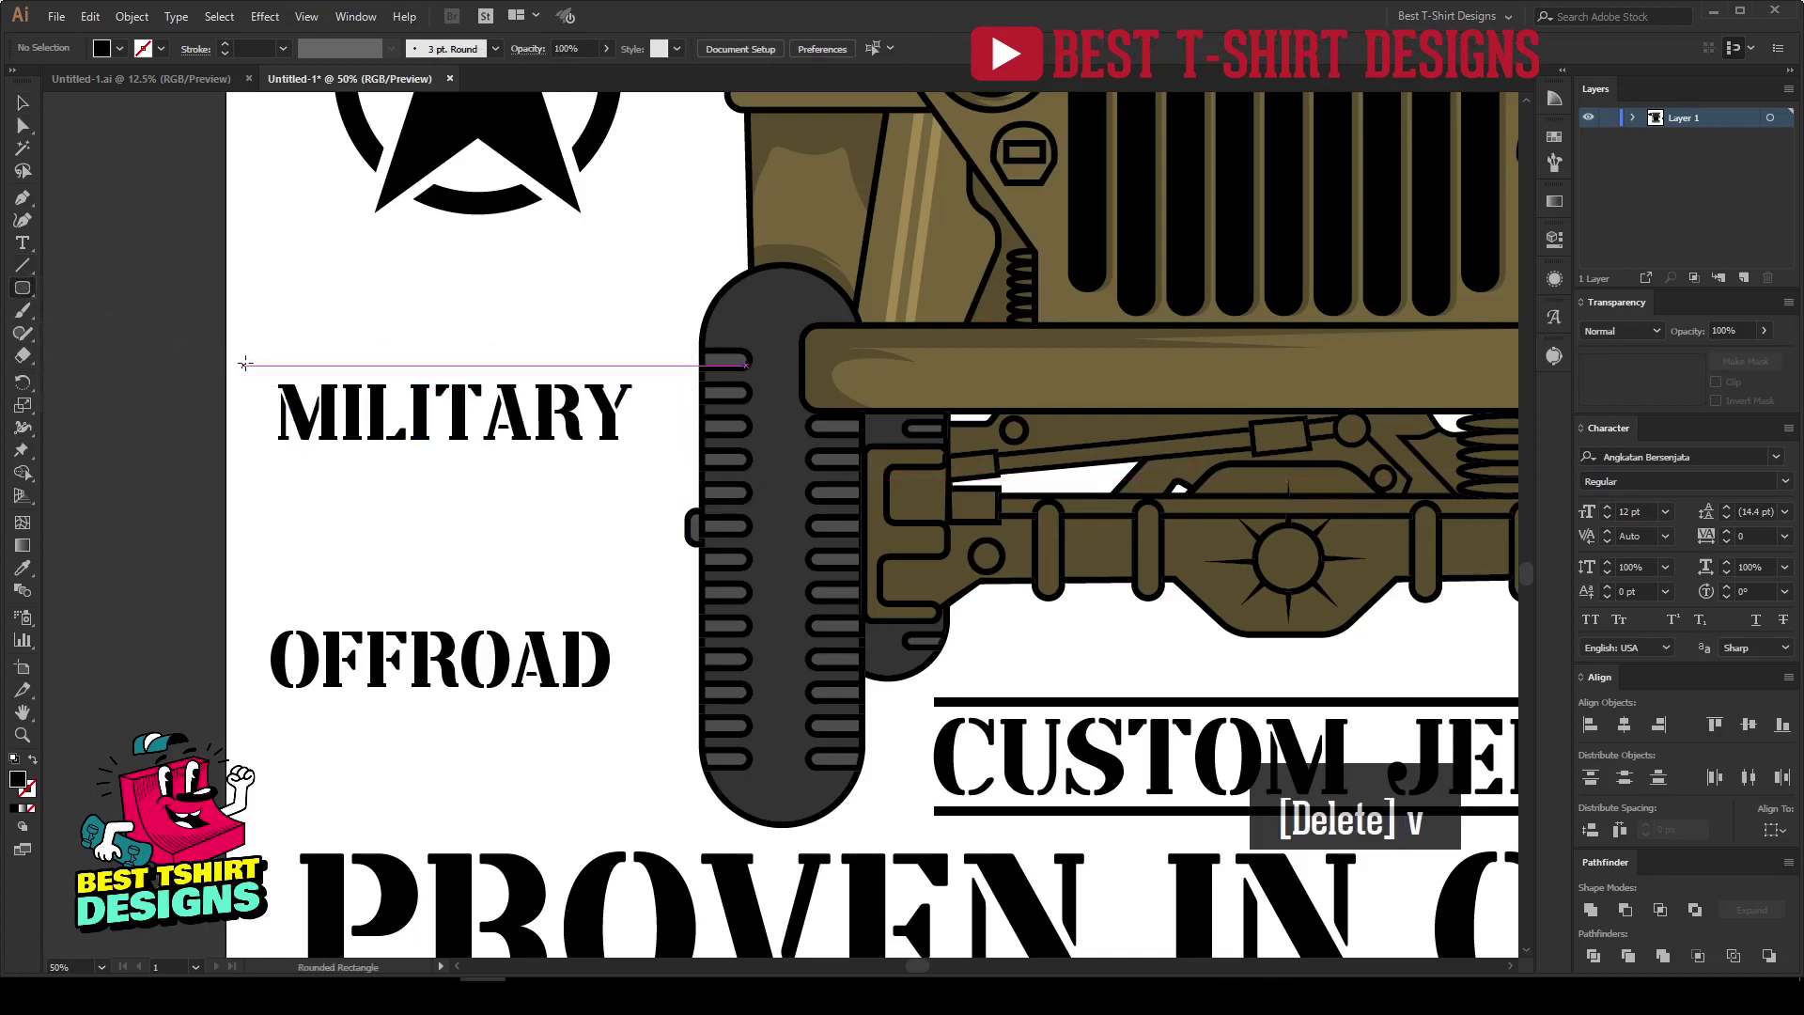
left_click_drag(263, 361, 658, 458)
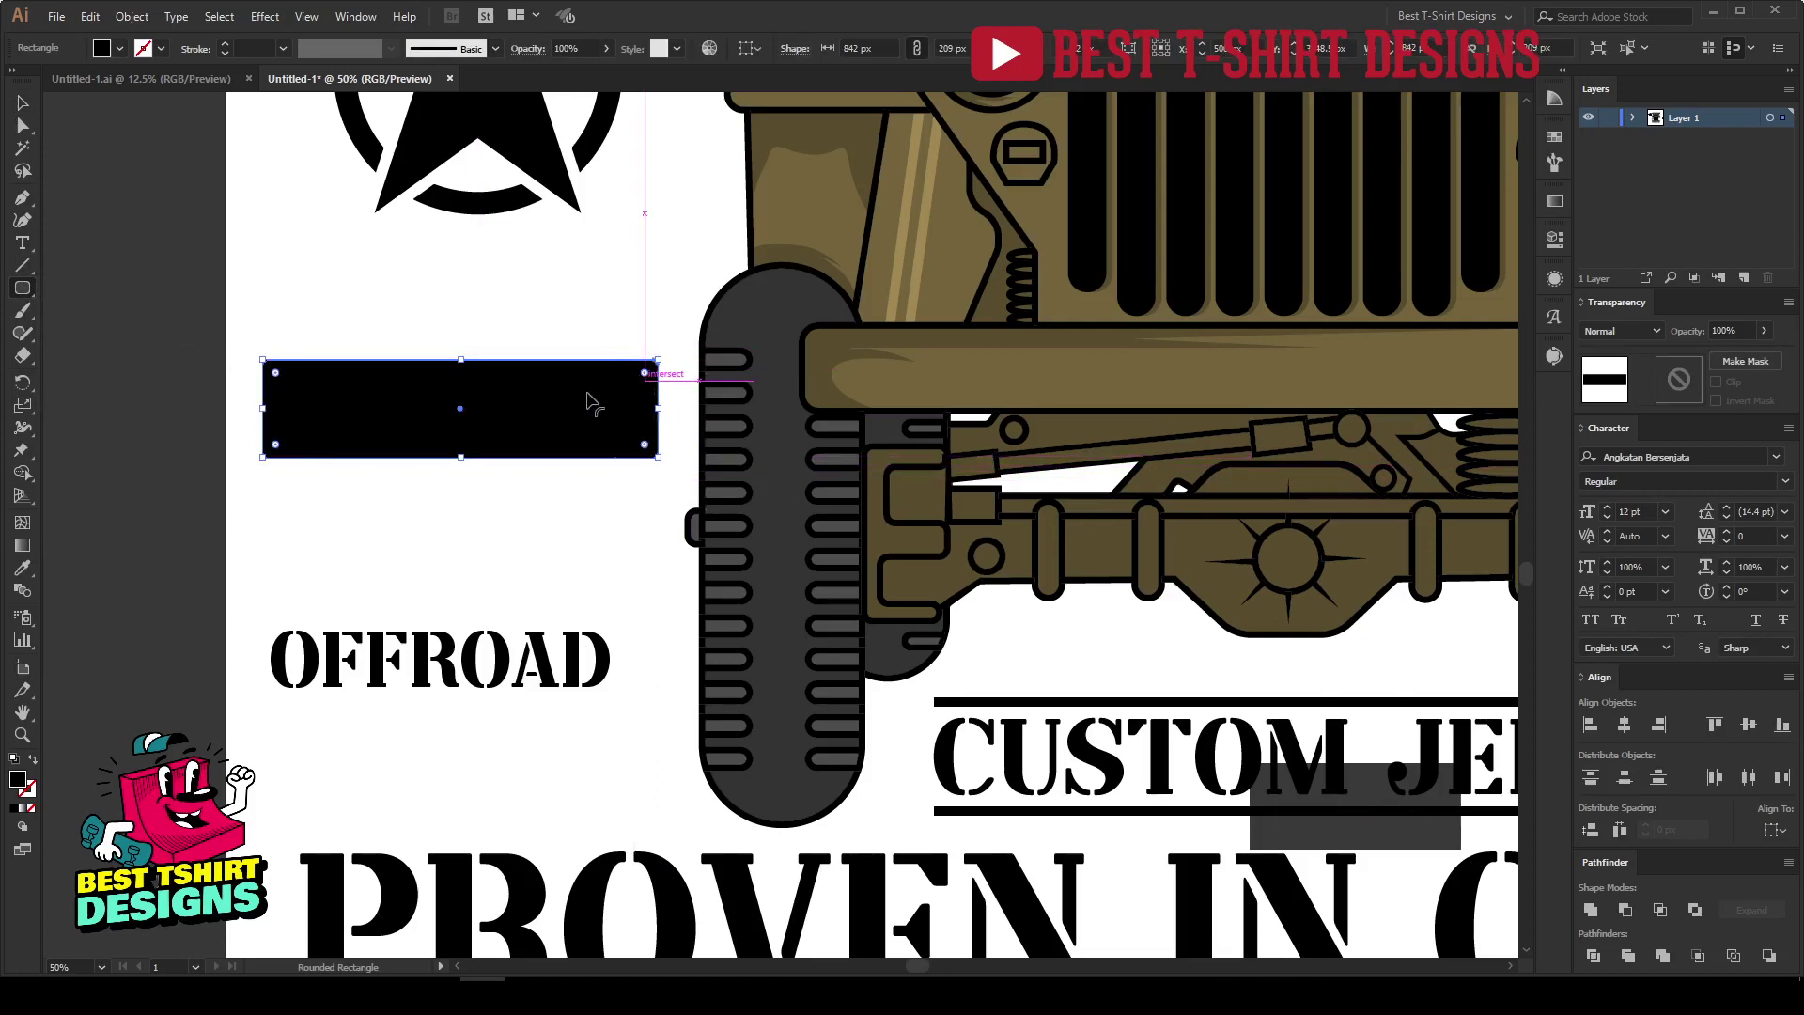
left_click_drag(623, 387, 592, 404)
key("v")
key("shift+x")
scroll(259, 49, "up", 9)
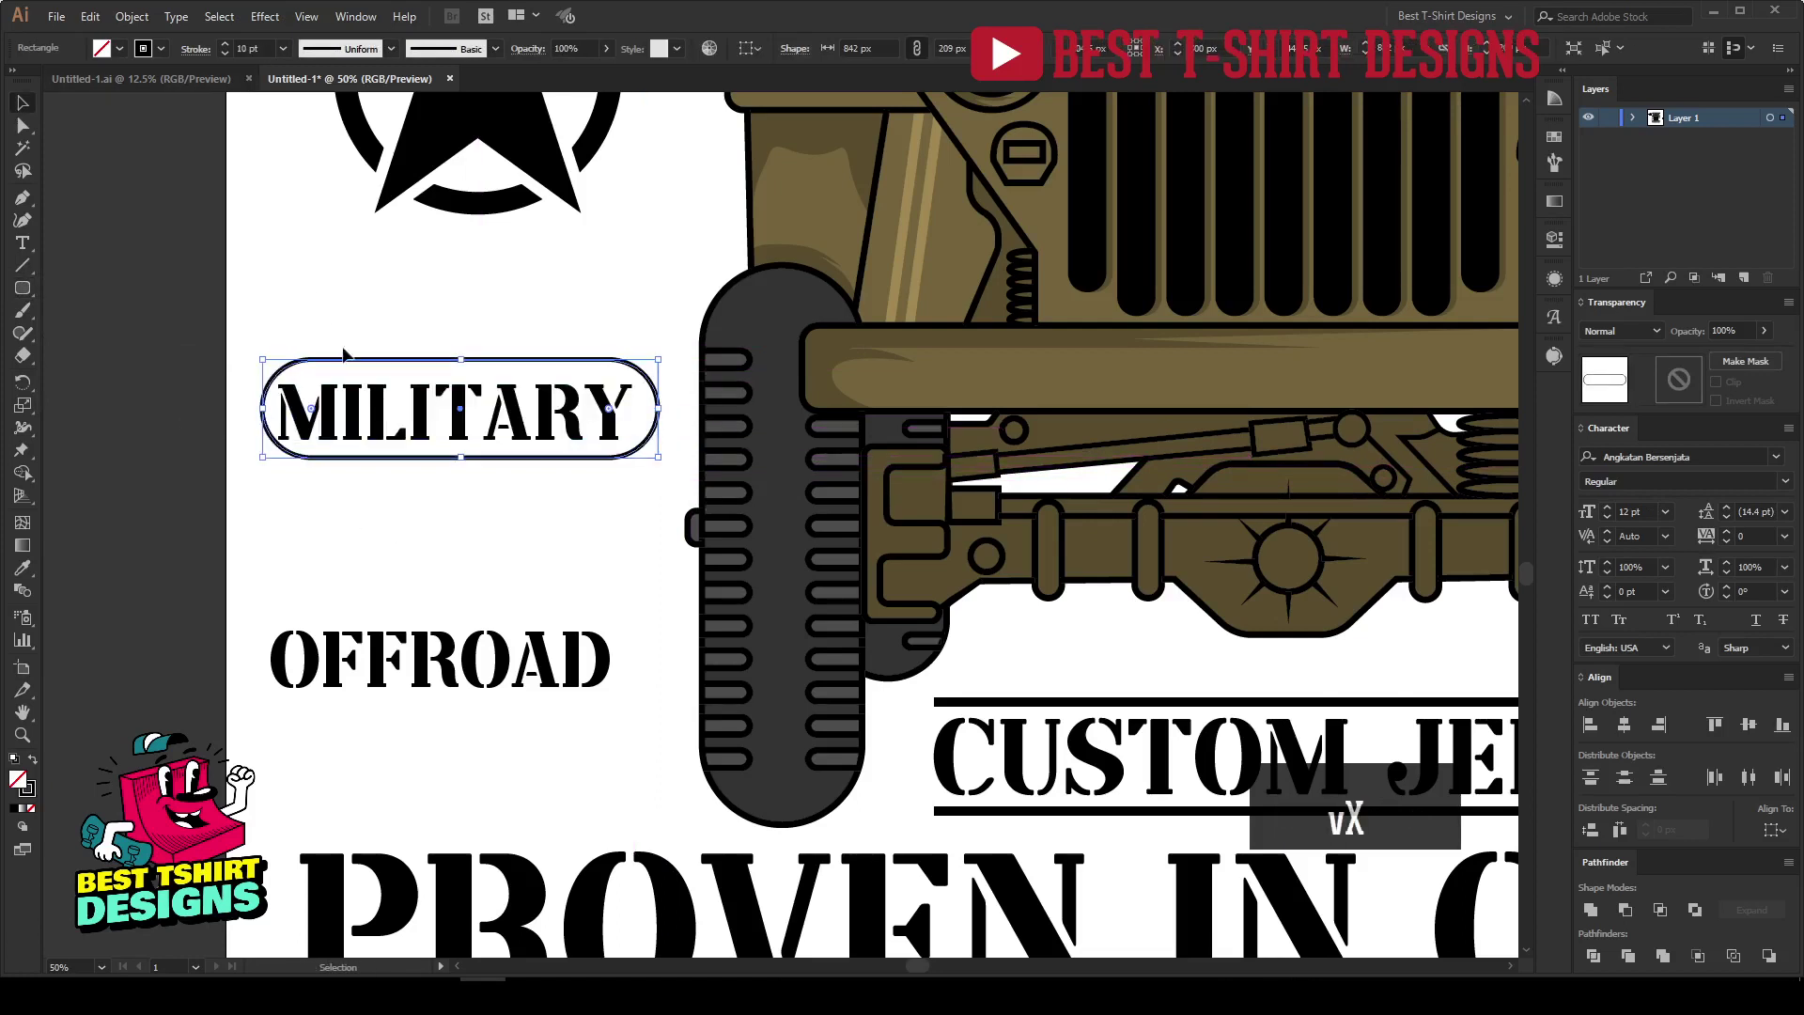
Convert the MILITARY and OFFROAD texts to outlines.
left_click_drag(338, 341, 463, 533)
left_click(419, 331)
left_click(425, 415)
left_click(448, 642, "shift")
right_click(448, 638)
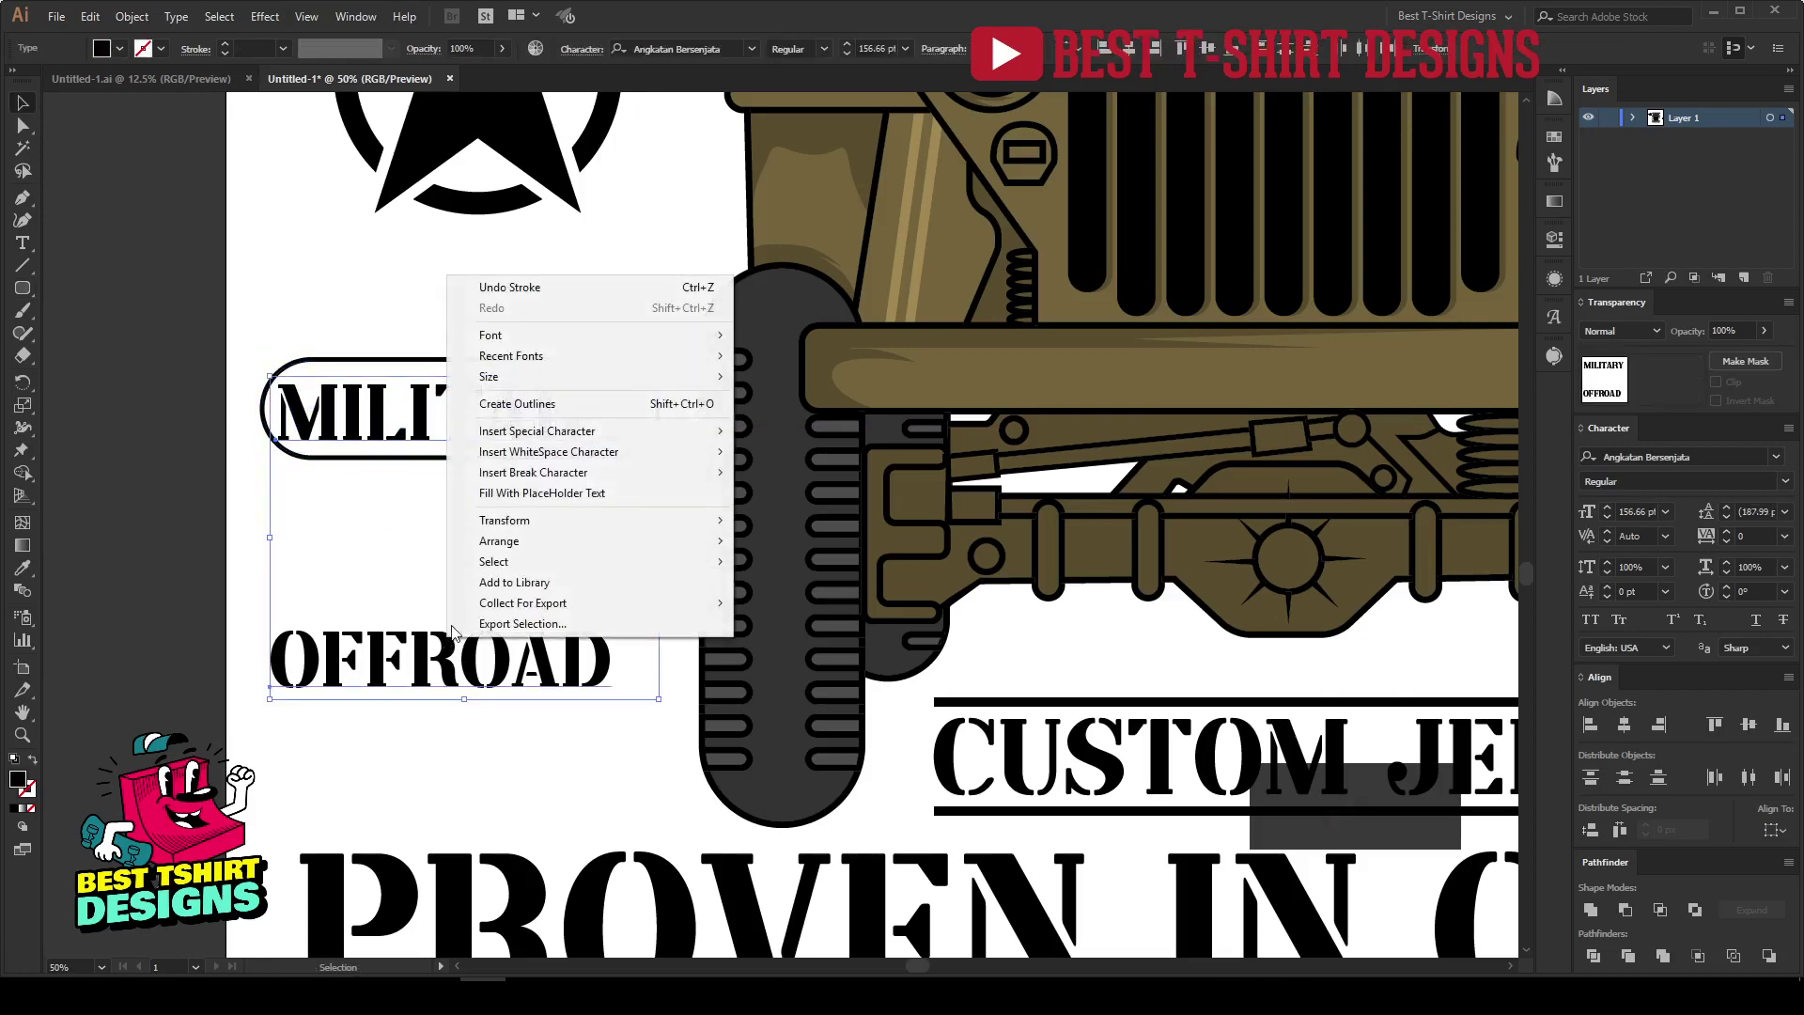
left_click(532, 404)
Centre MILITARY and its rounded frame on each other horizontally and vertically.
left_click_drag(517, 493, 448, 337)
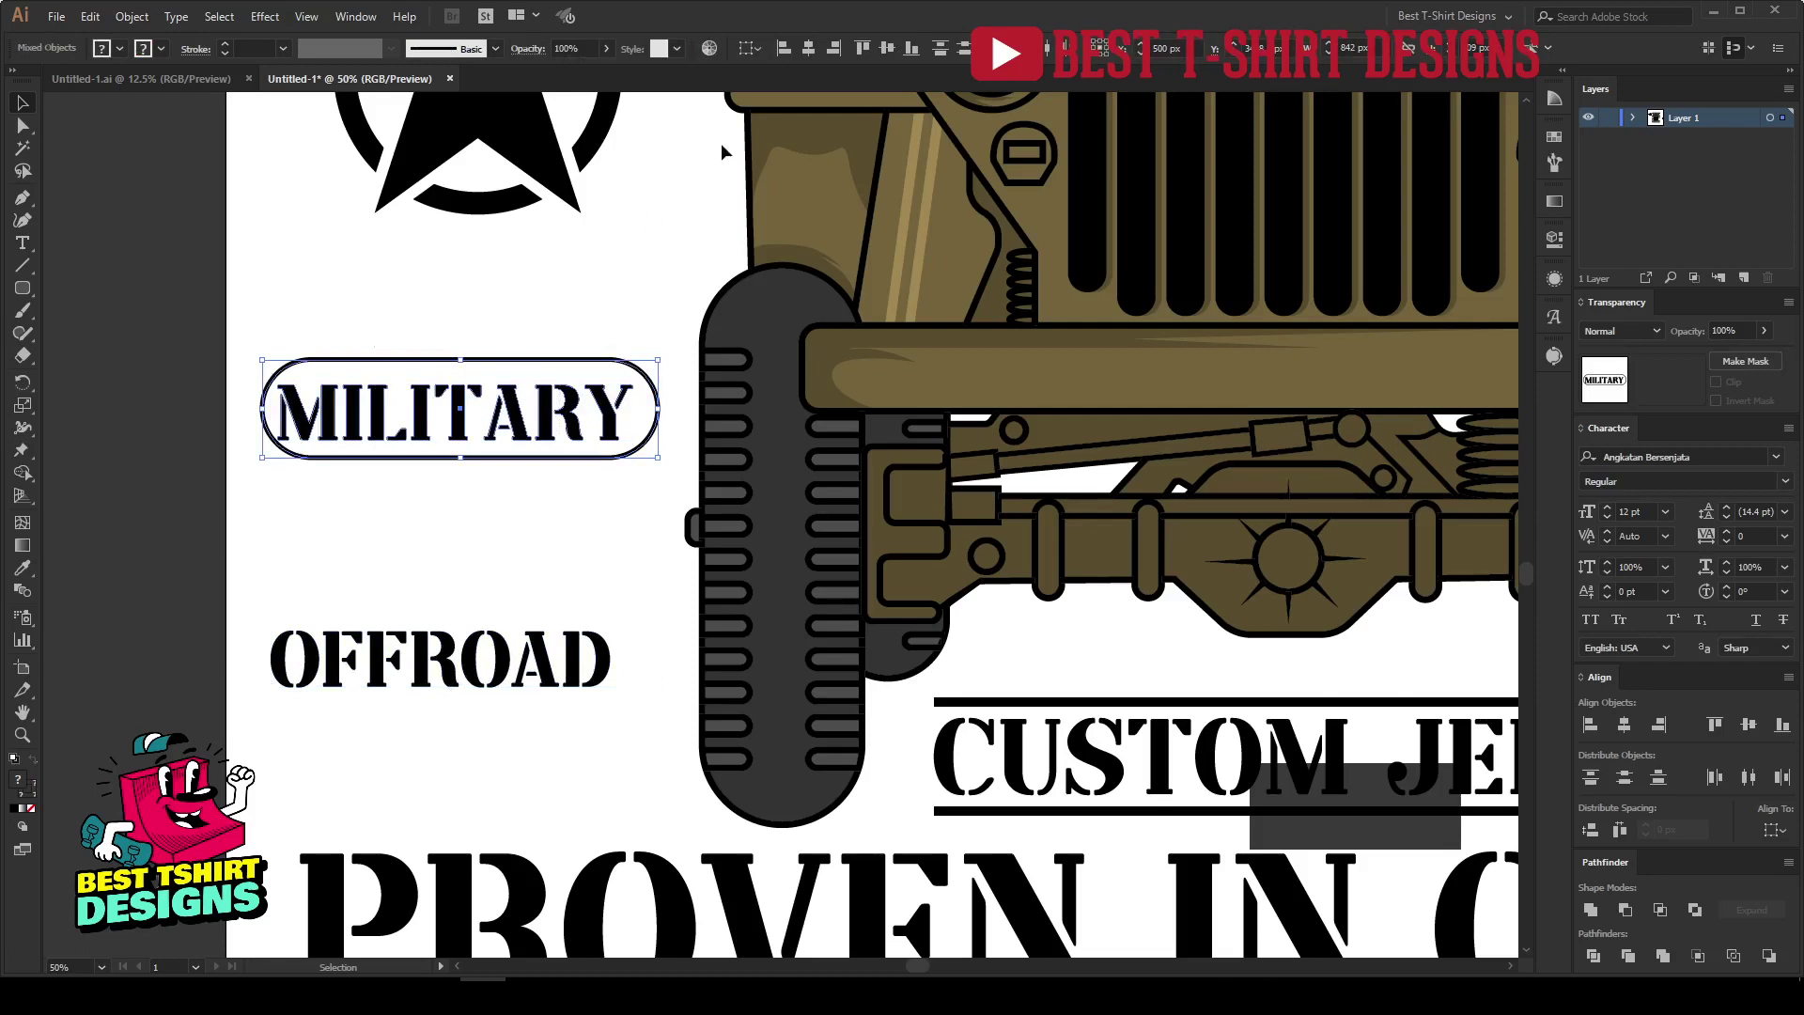
left_click(814, 48)
left_click(888, 48)
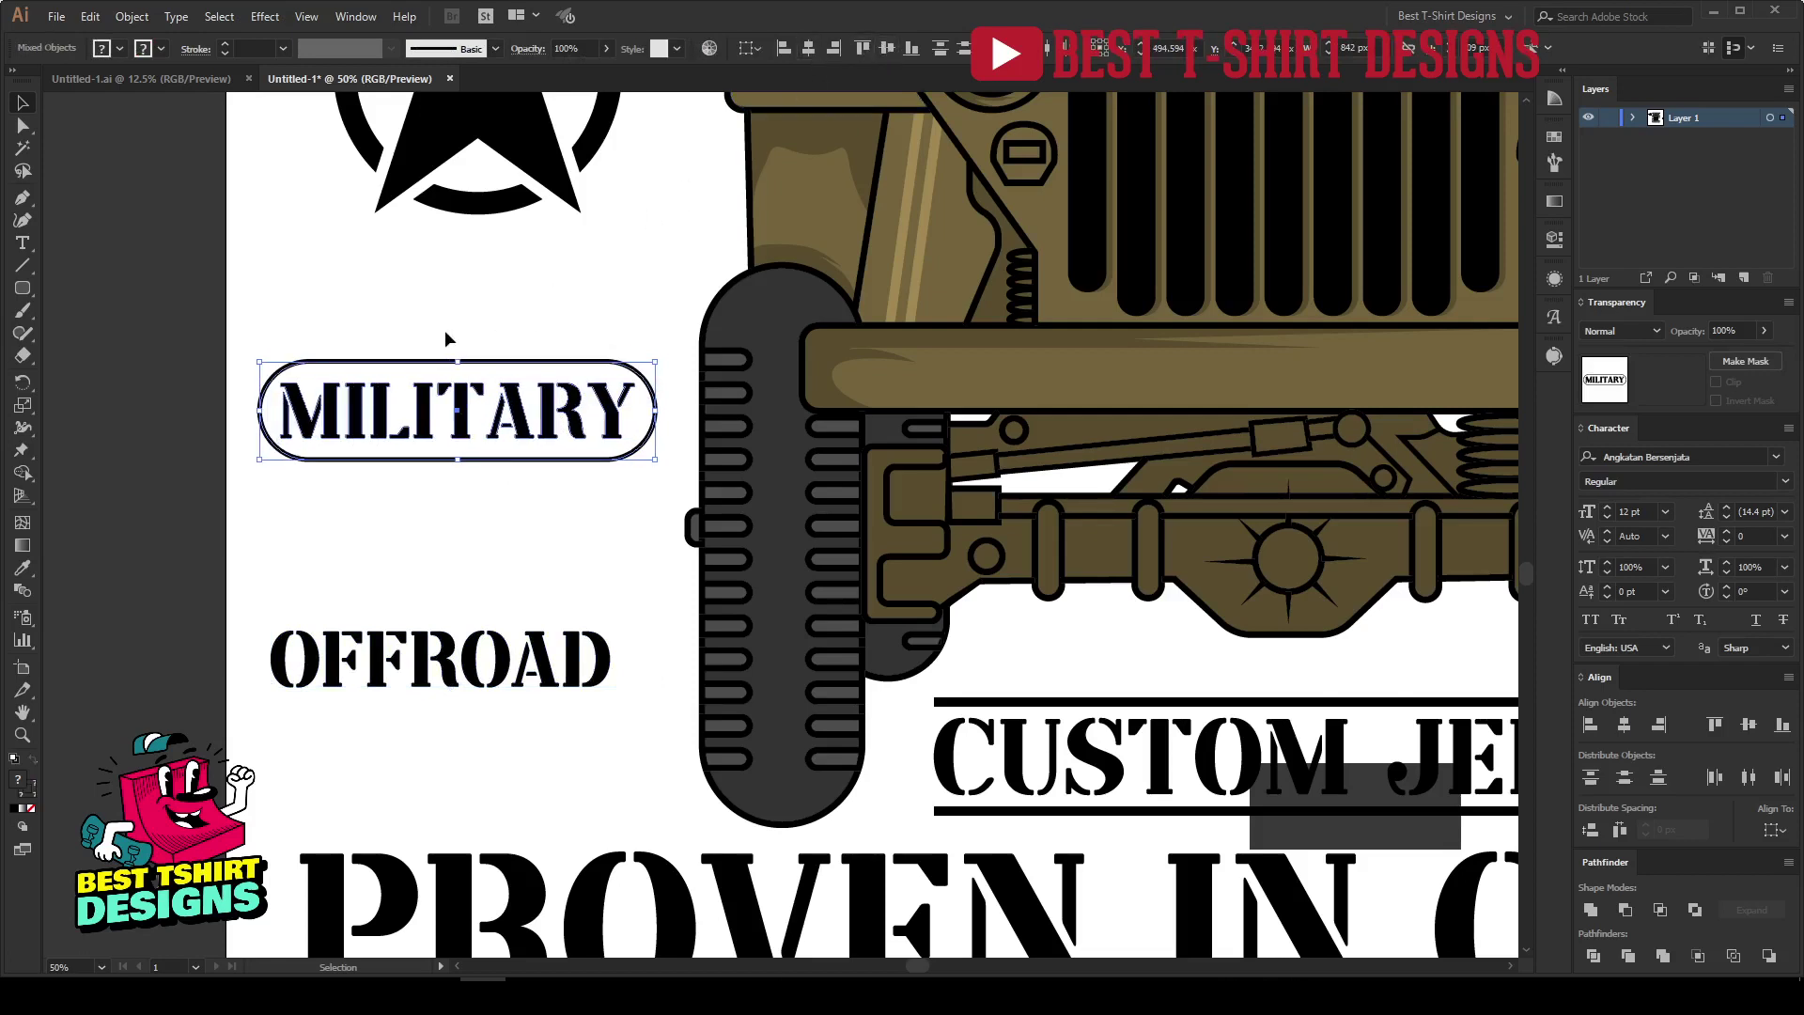
left_click(439, 329)
Duplicate the rounded MILITARY frame onto OFFROAD and centre the frame and text on each other horizontally and vertically.
left_click_drag(461, 465, 350, 534)
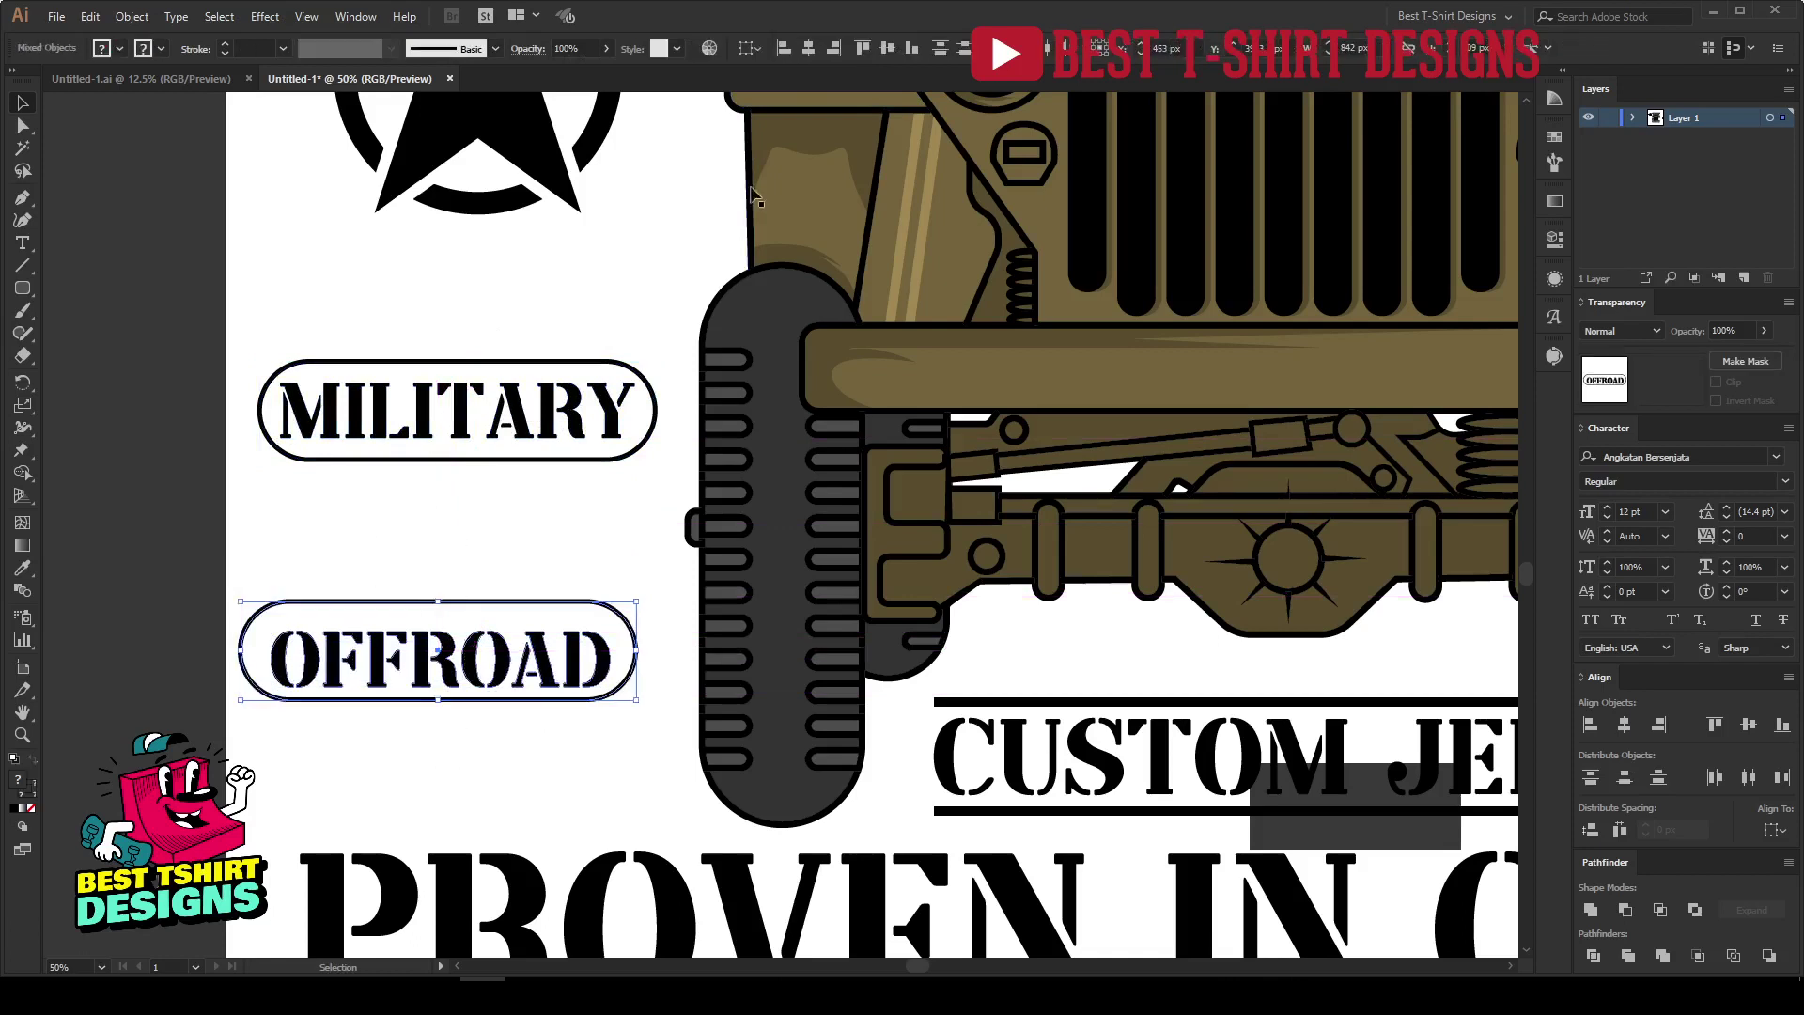
left_click(808, 48)
left_click(887, 48)
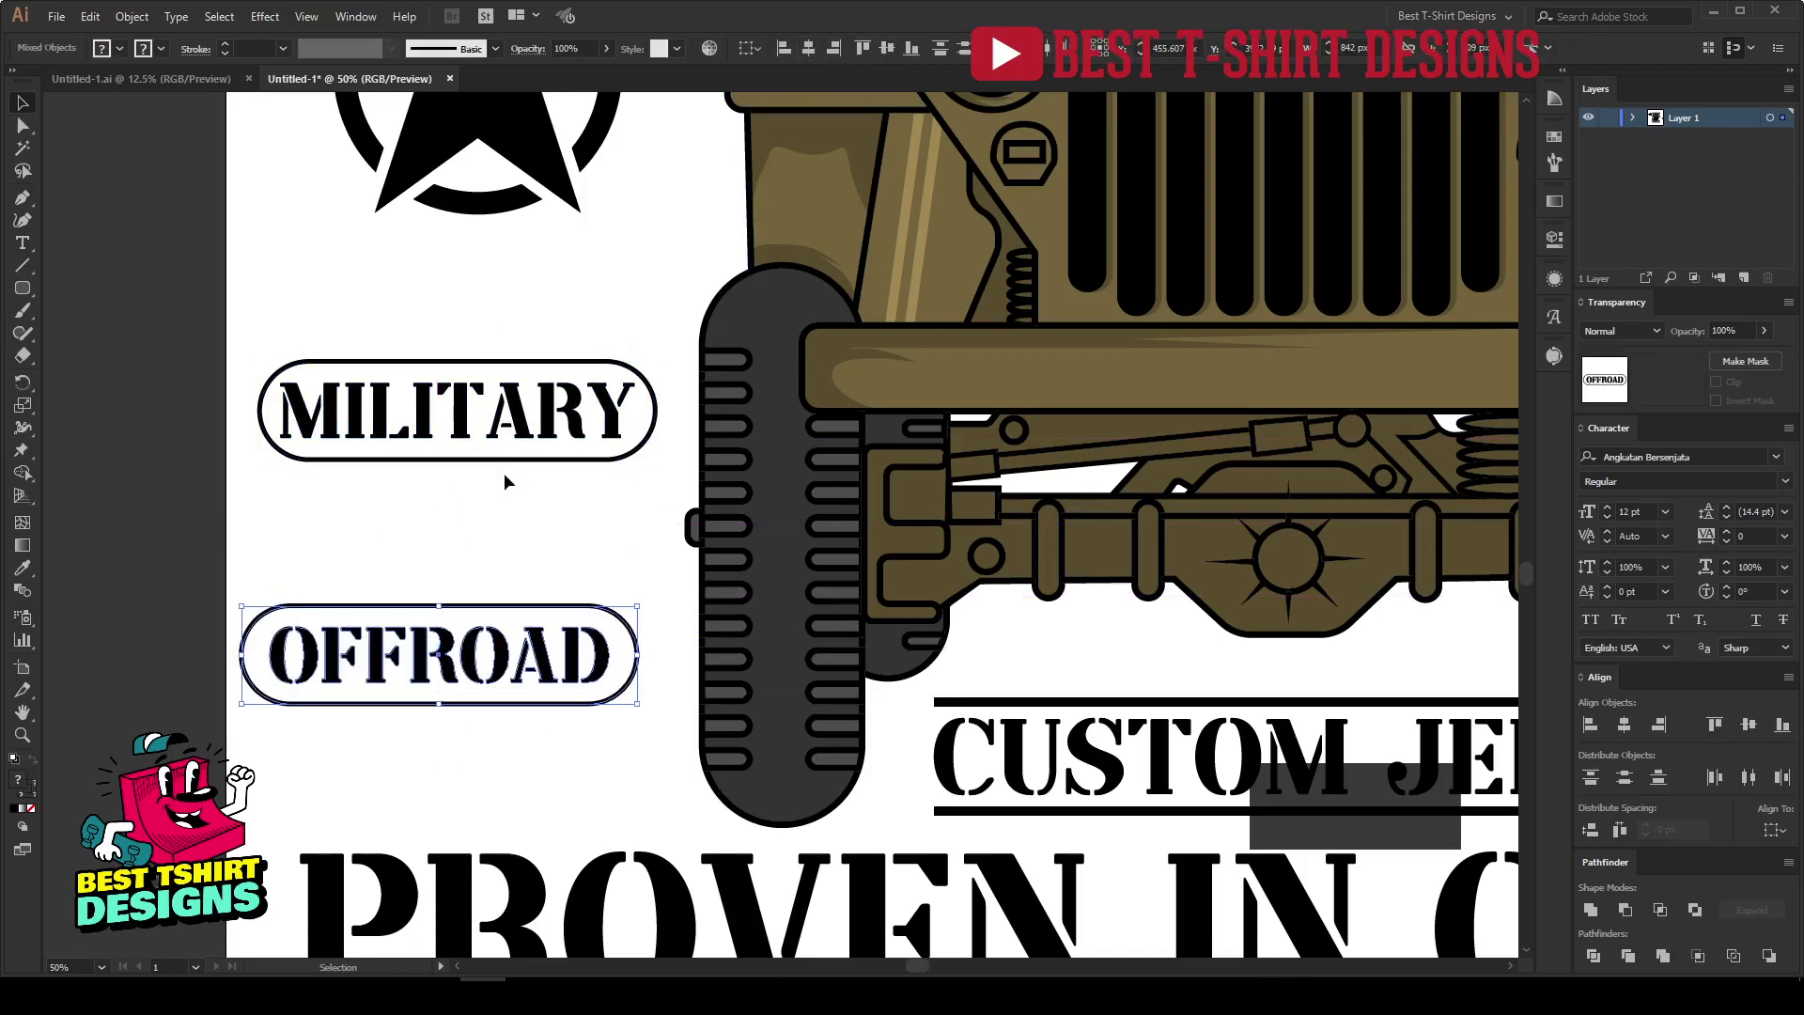
Swap fill and stroke on both rounded frames to make them solid black with no outline.
left_click(487, 592)
left_click(496, 605)
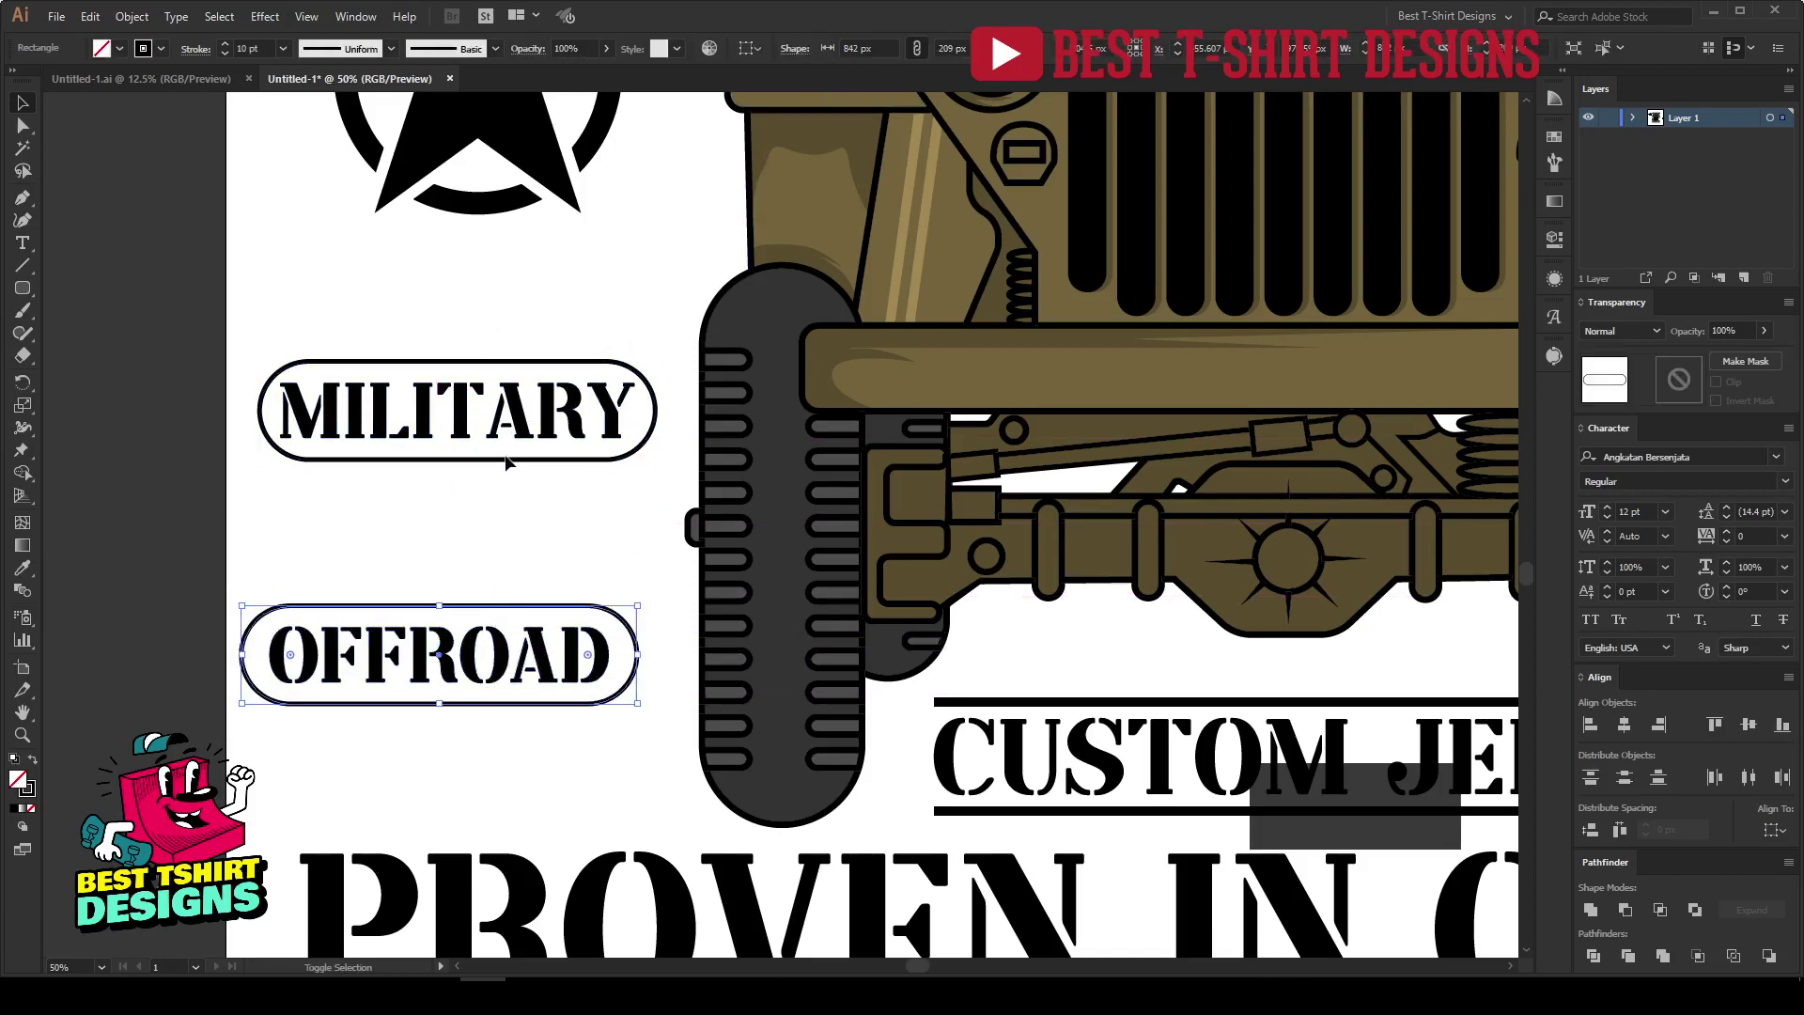
left_click(506, 460, "shift")
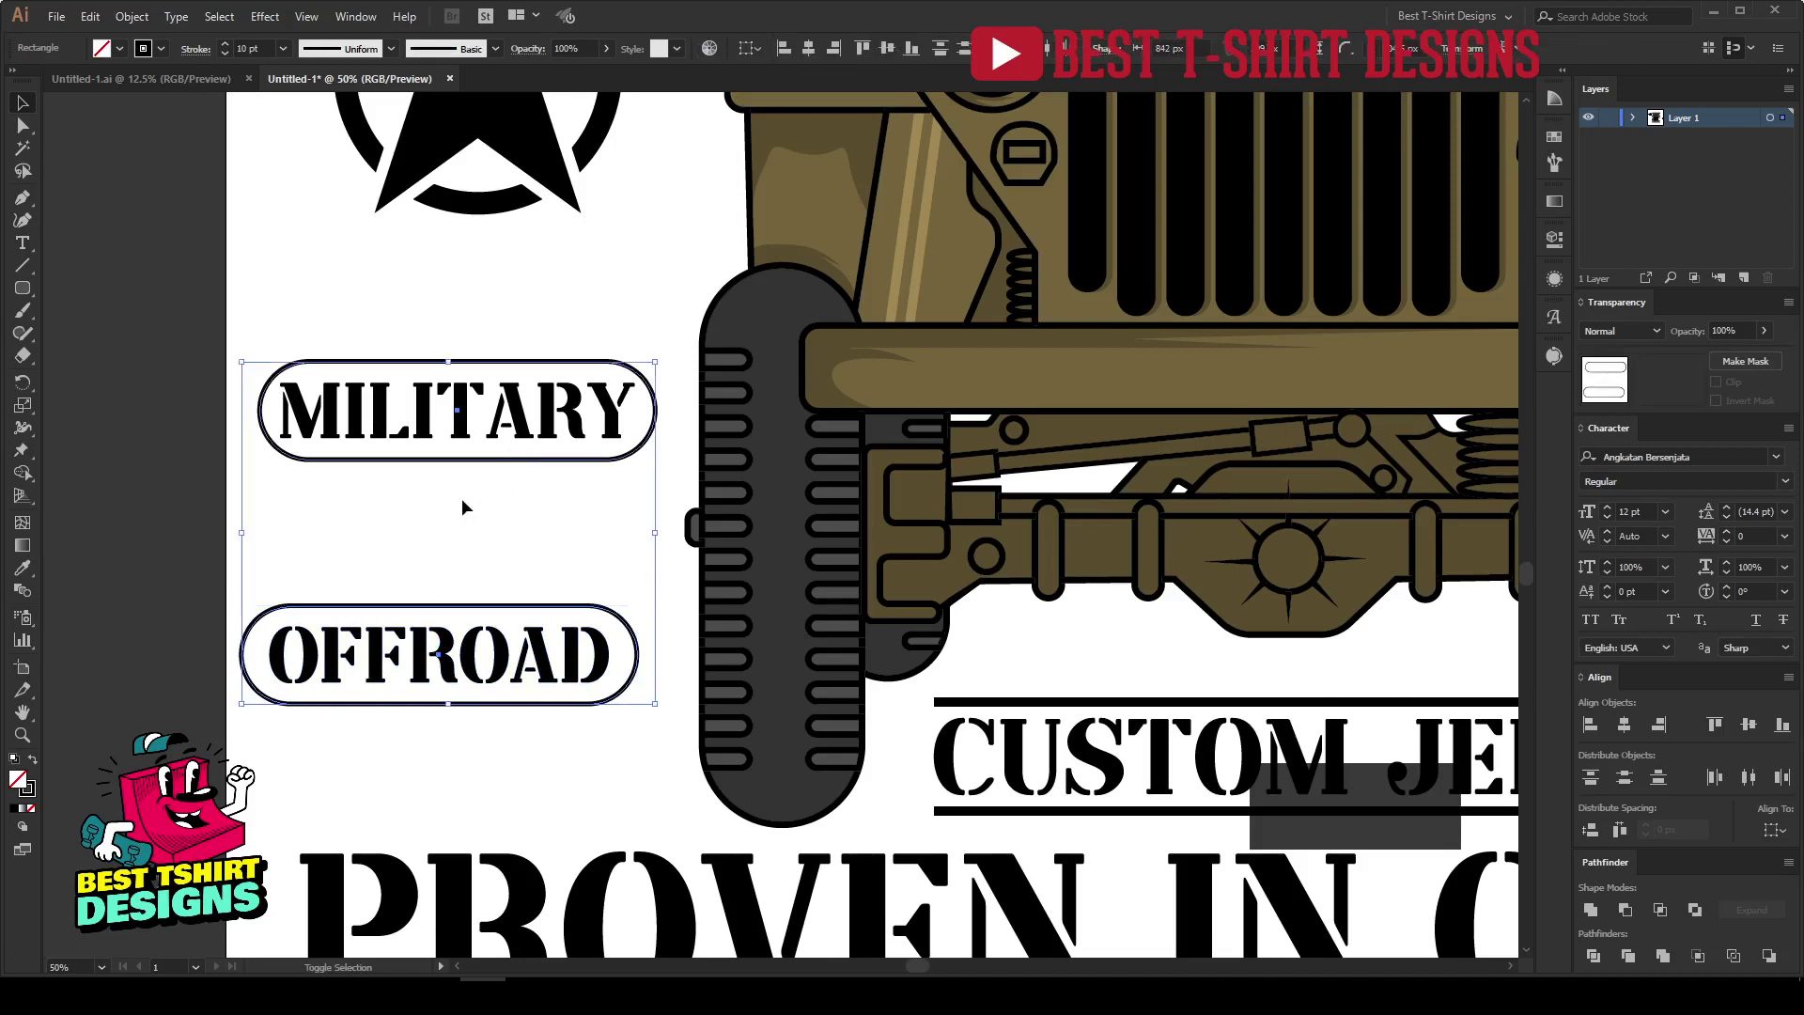
key("shift+x")
left_click(454, 509)
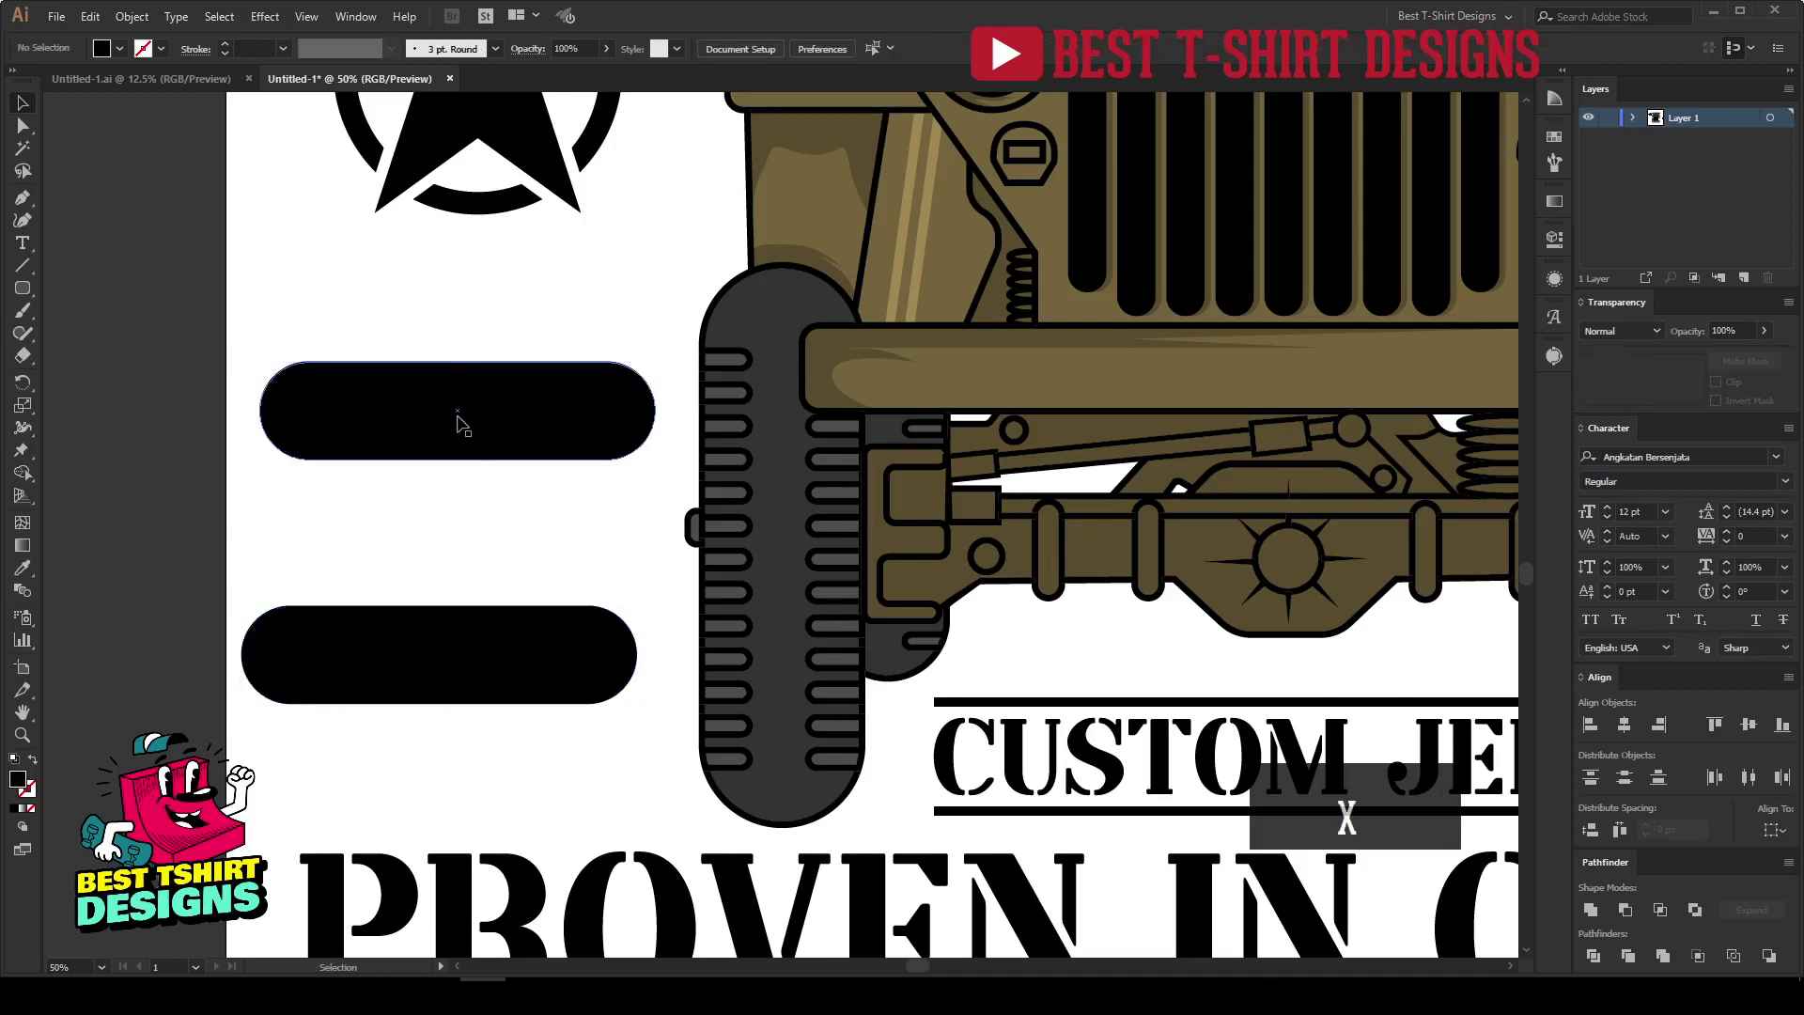
Place the two black rounded shapes behind the MILITARY and OFFROAD lettering.
left_click(461, 615, "shift")
key("ctrl+x")
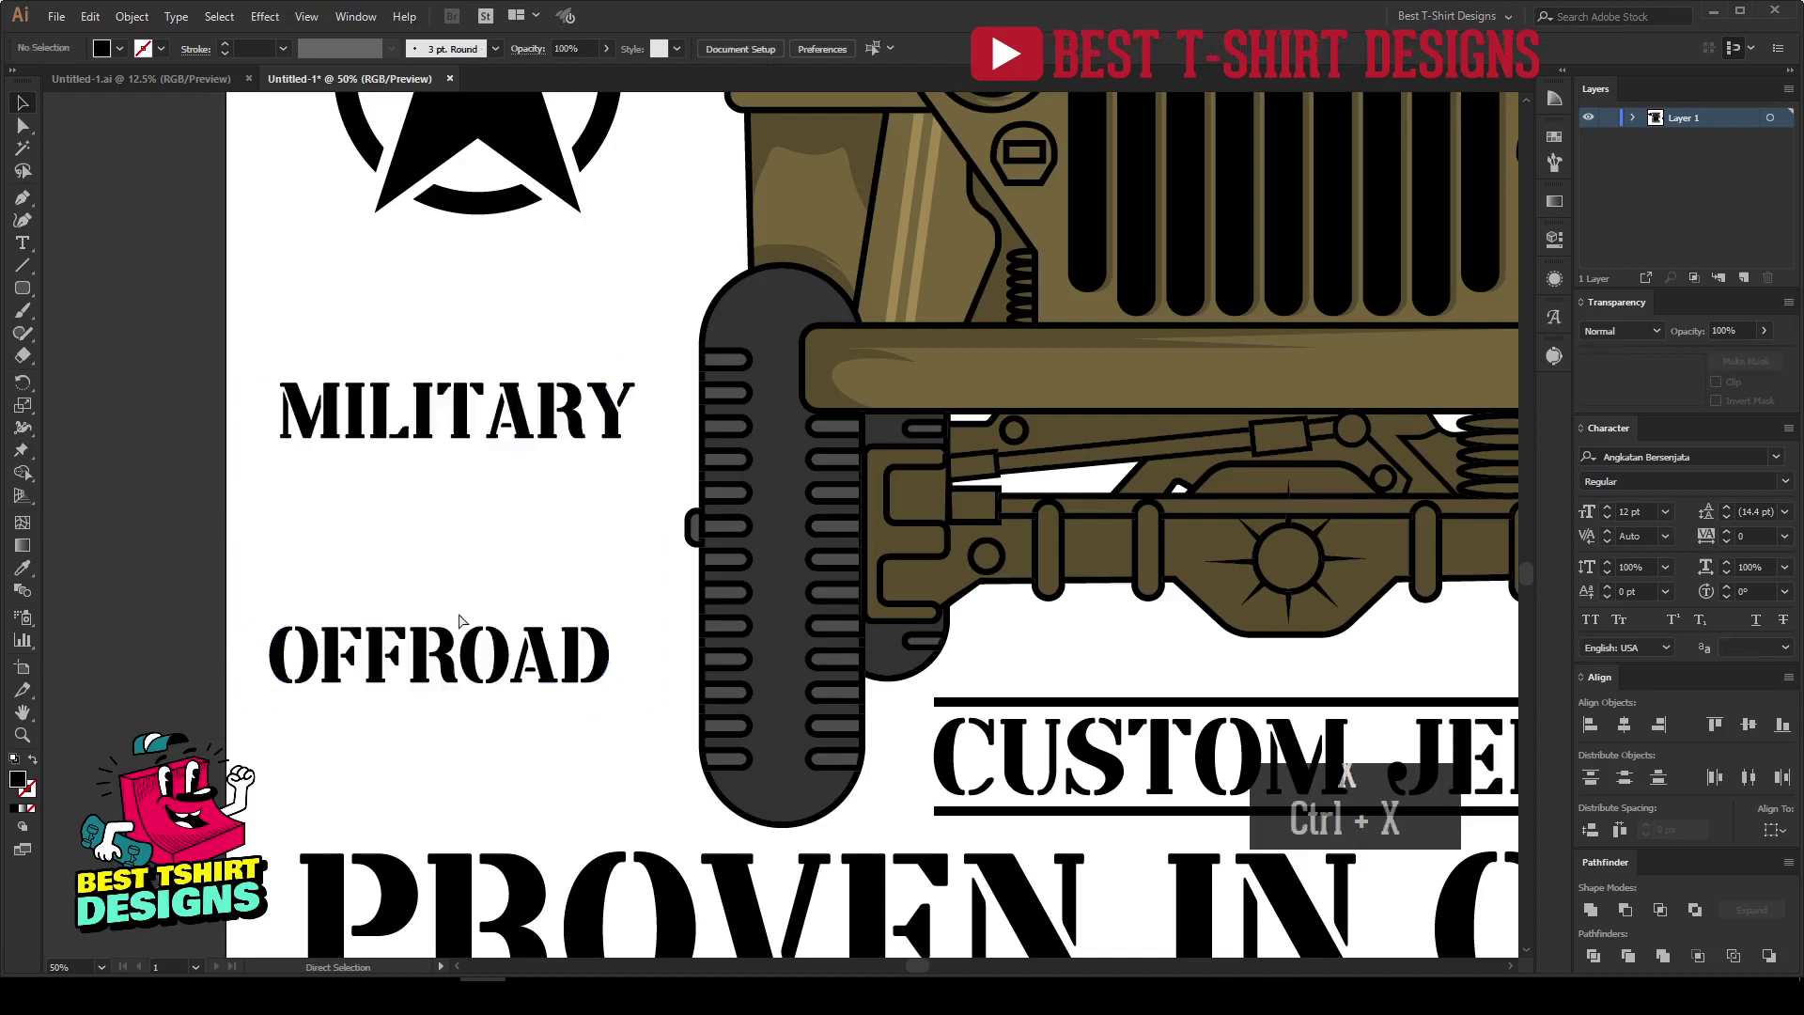
key("ctrl+b")
key("v")
Cut the MILITARY and OFFROAD lettering out of their black rounded shapes with Minus Front.
left_click_drag(468, 311, 542, 491)
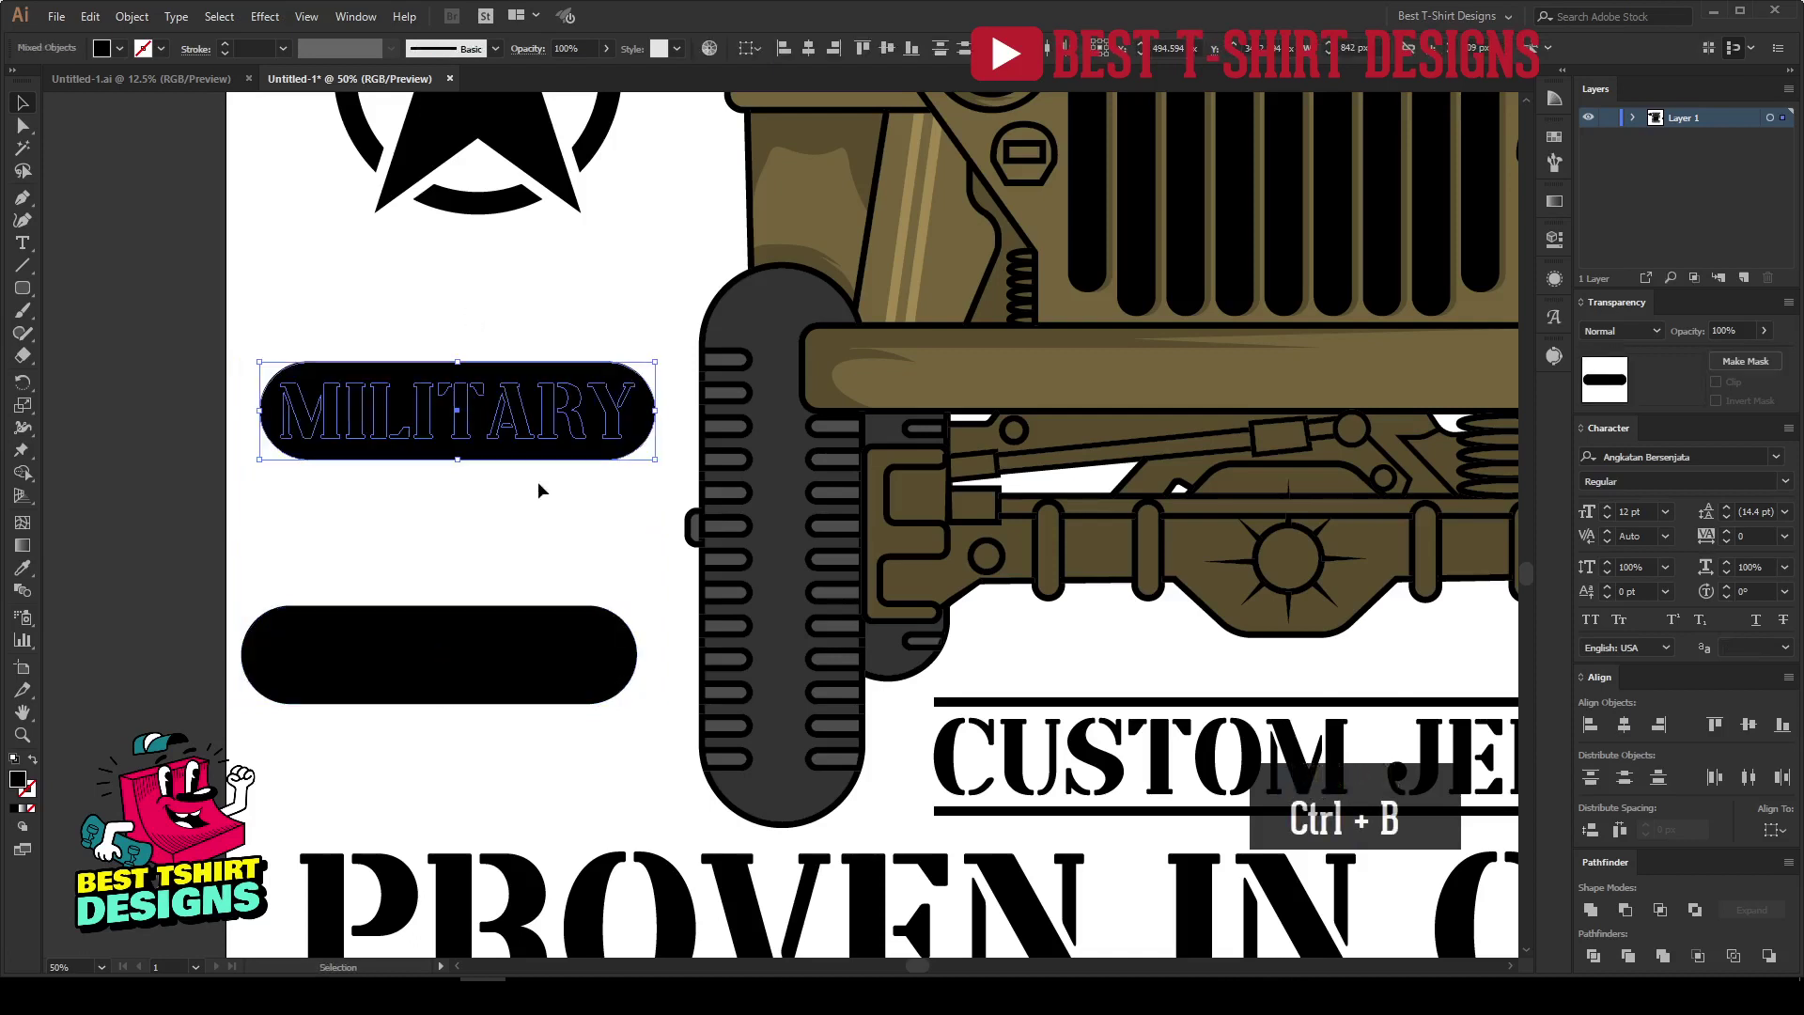
left_click(1628, 913)
left_click_drag(327, 499, 530, 789)
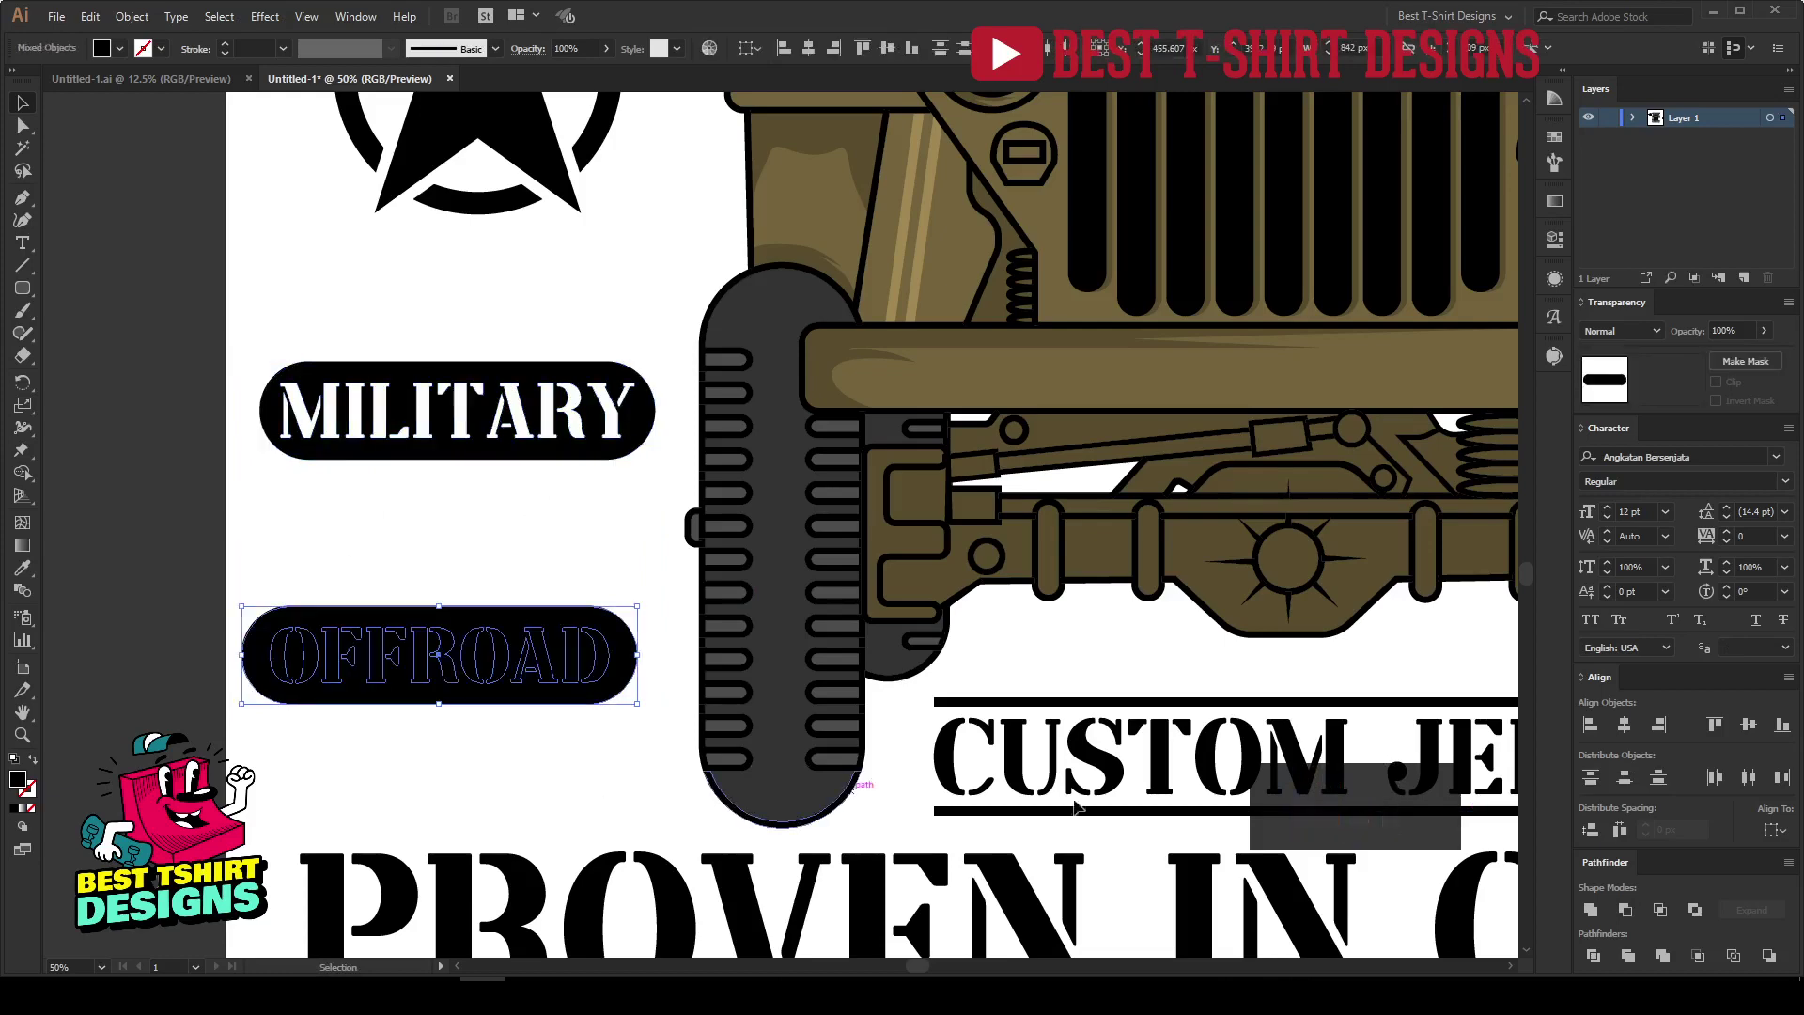
left_click(1628, 913)
left_click(293, 538)
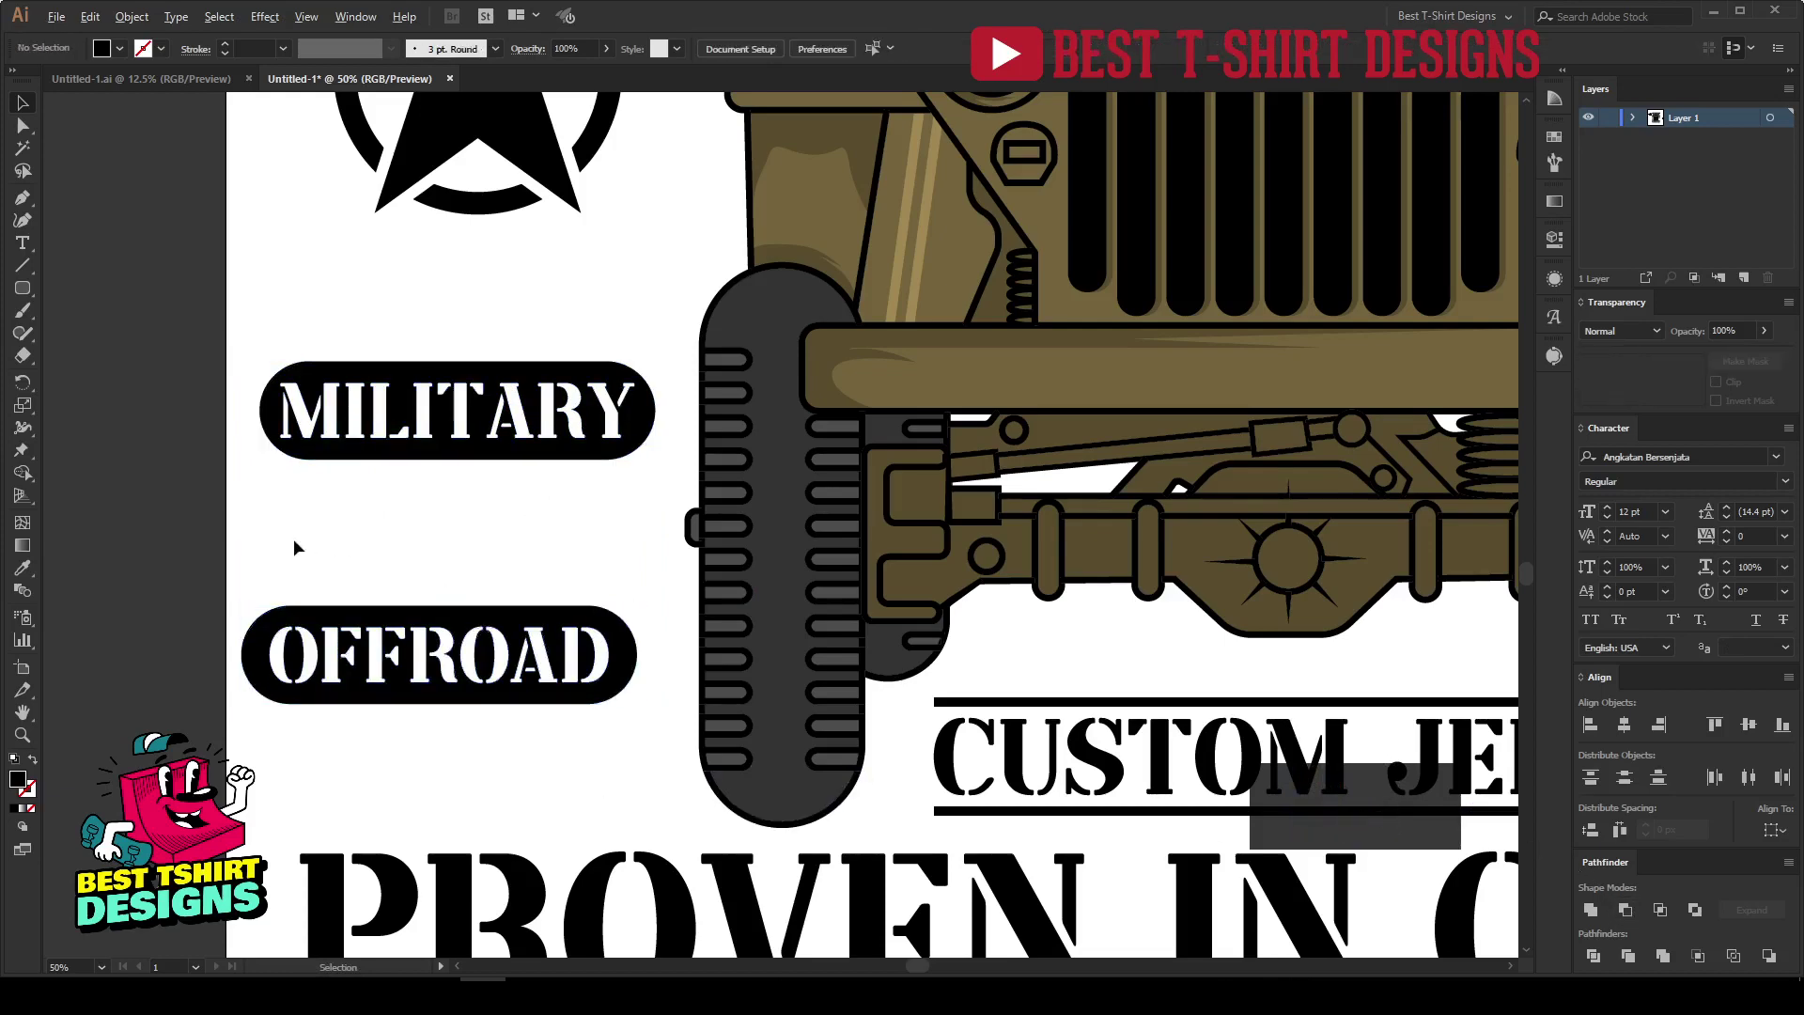
Move the MILITARY badge down beside the left front wheel and place the OFFROAD badge directly beneath it.
key("ctrl+0")
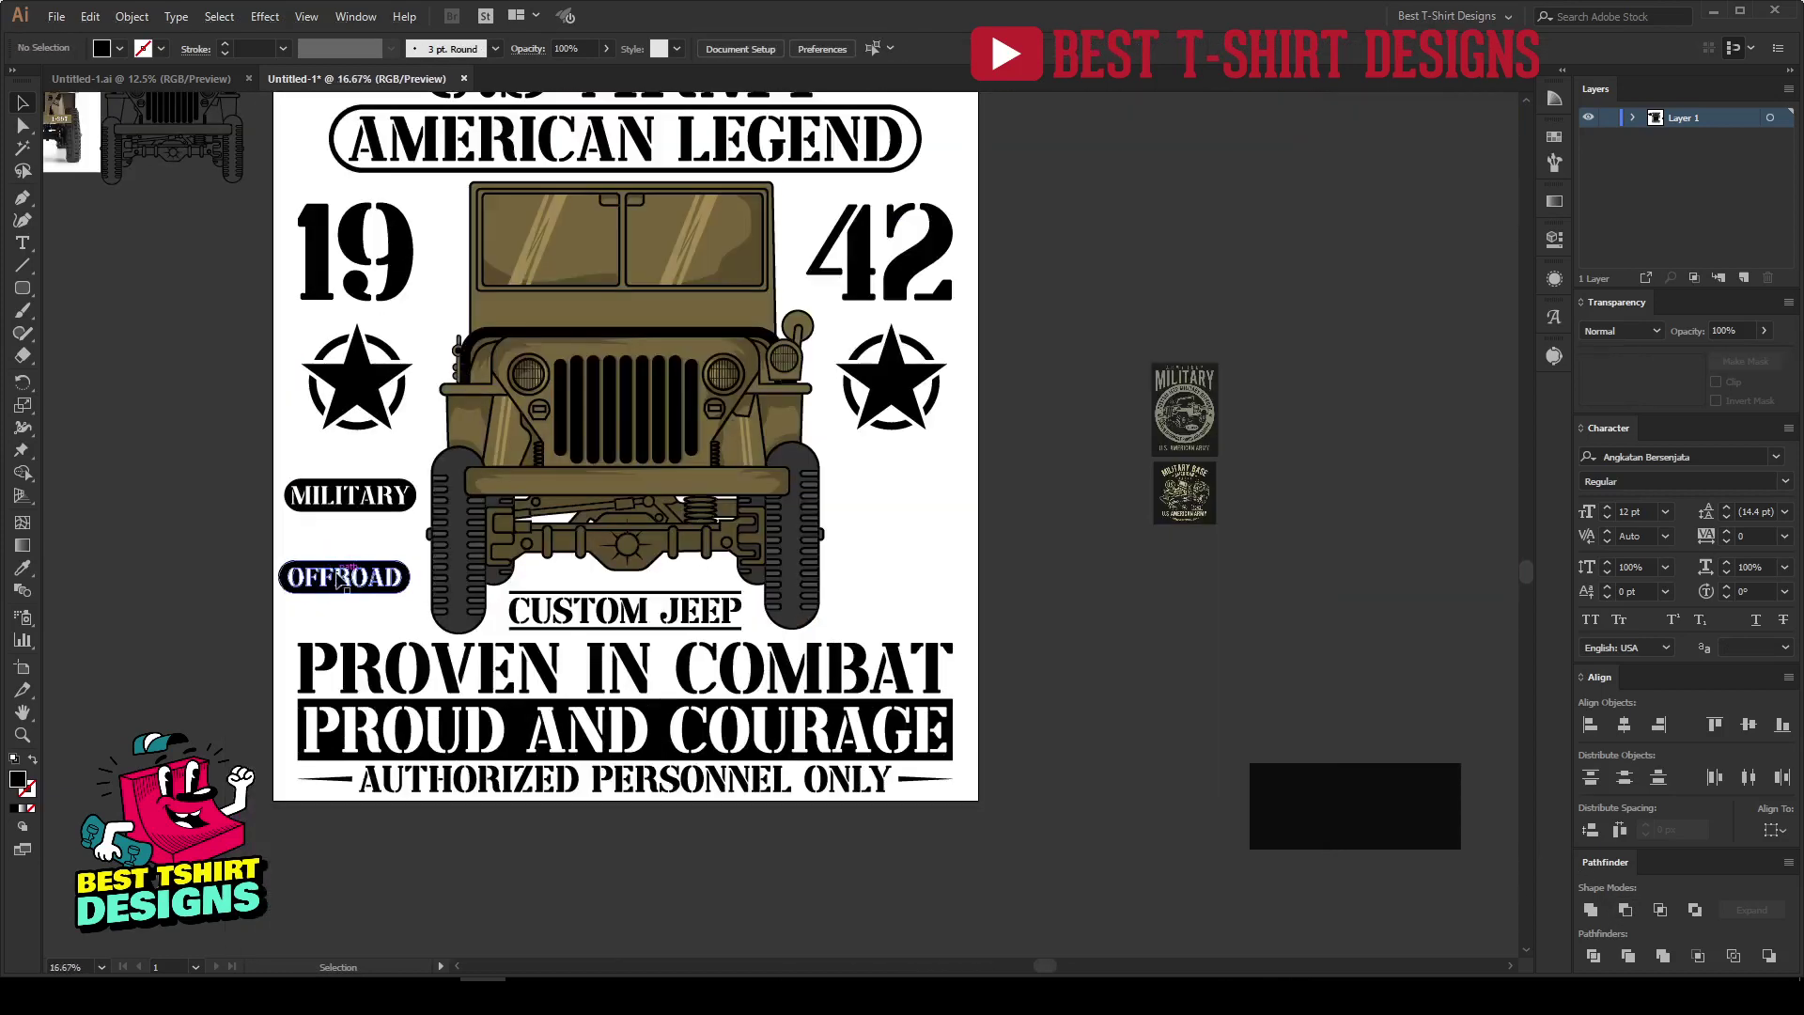
left_click_drag(340, 577, 897, 496)
left_click_drag(369, 498, 370, 549)
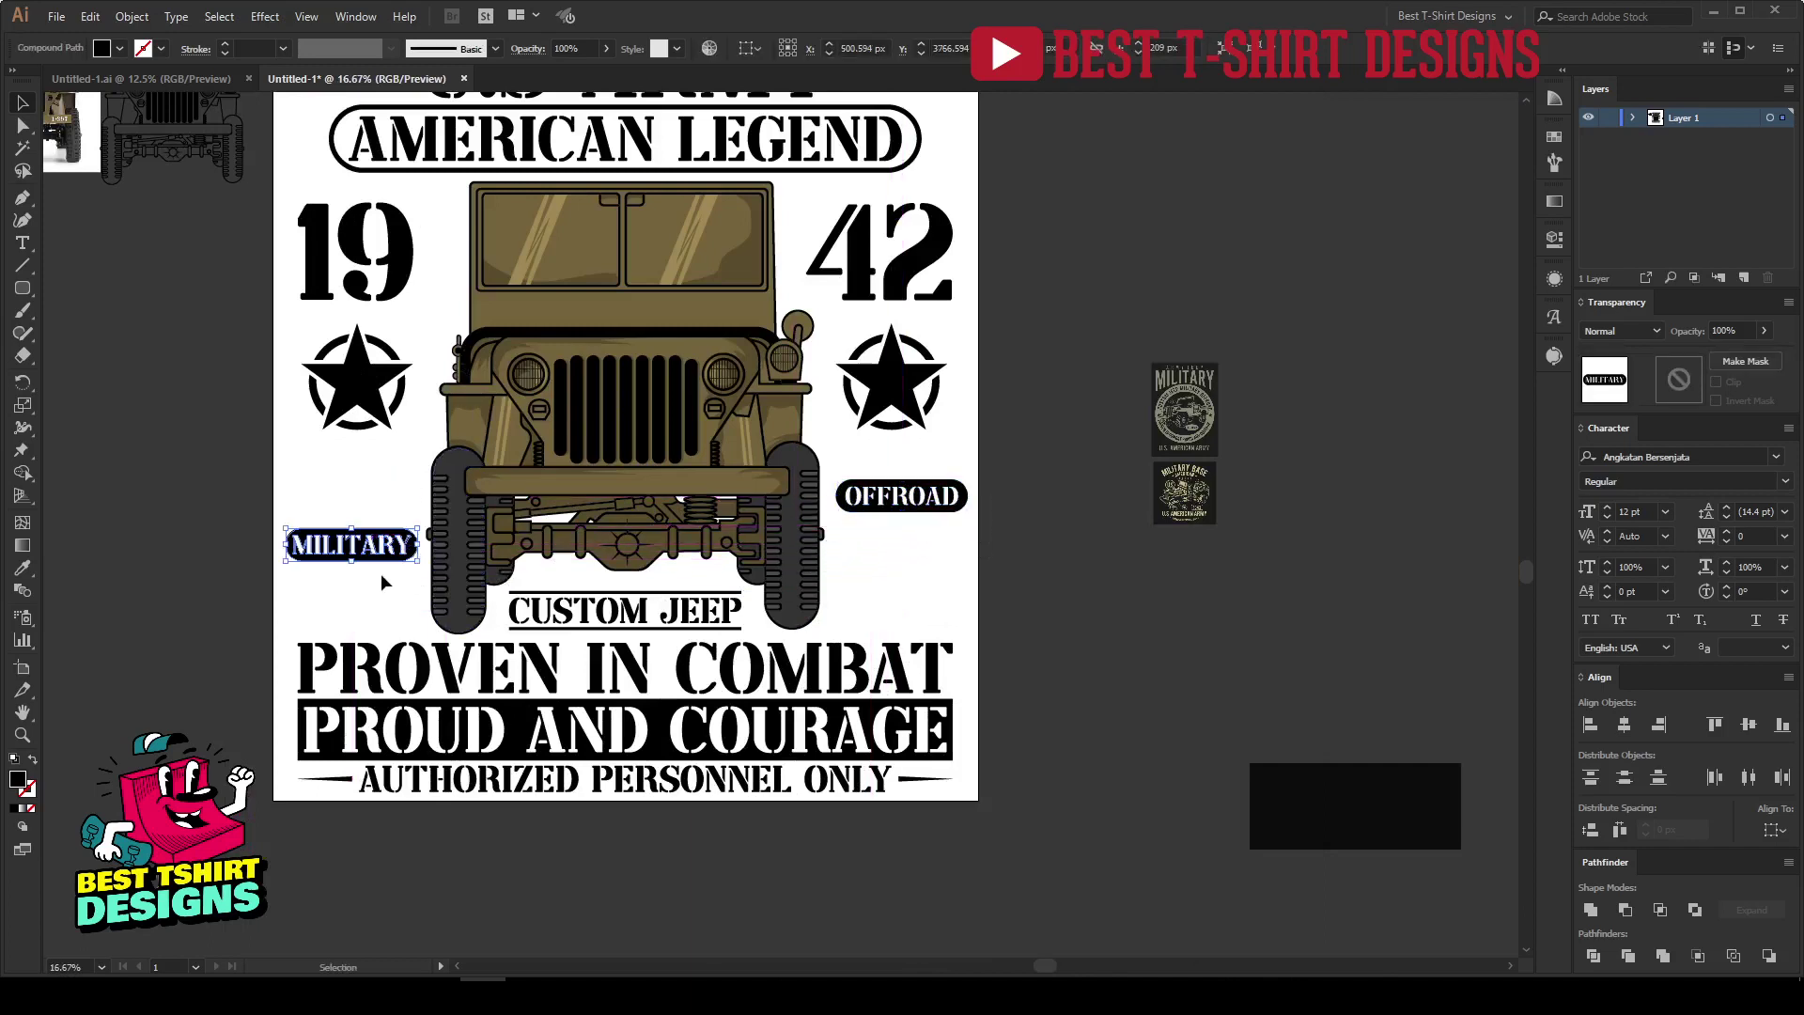
left_click_drag(936, 500, 387, 582)
scroll(344, 611, "up", 1)
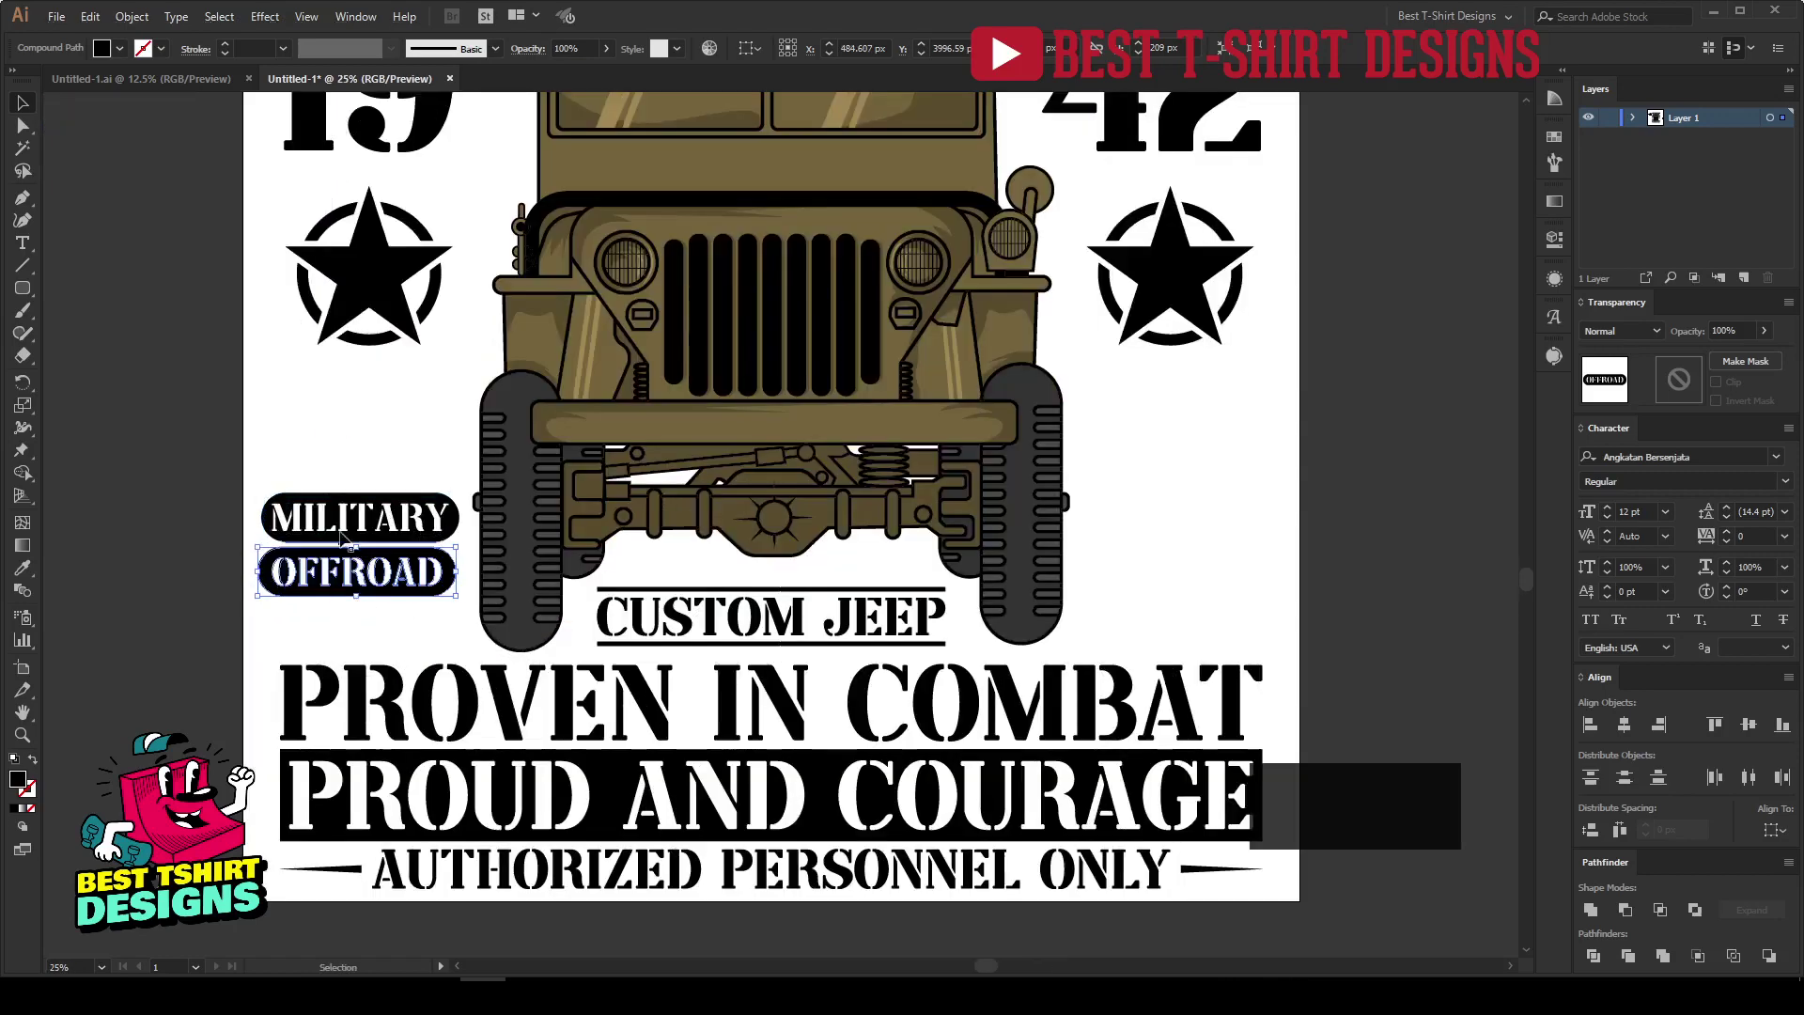
Centre the two badges on each other horizontally and scale them down to about 754 px wide, flush with PROVEN IN COMBAT.
left_click_drag(340, 460, 391, 616)
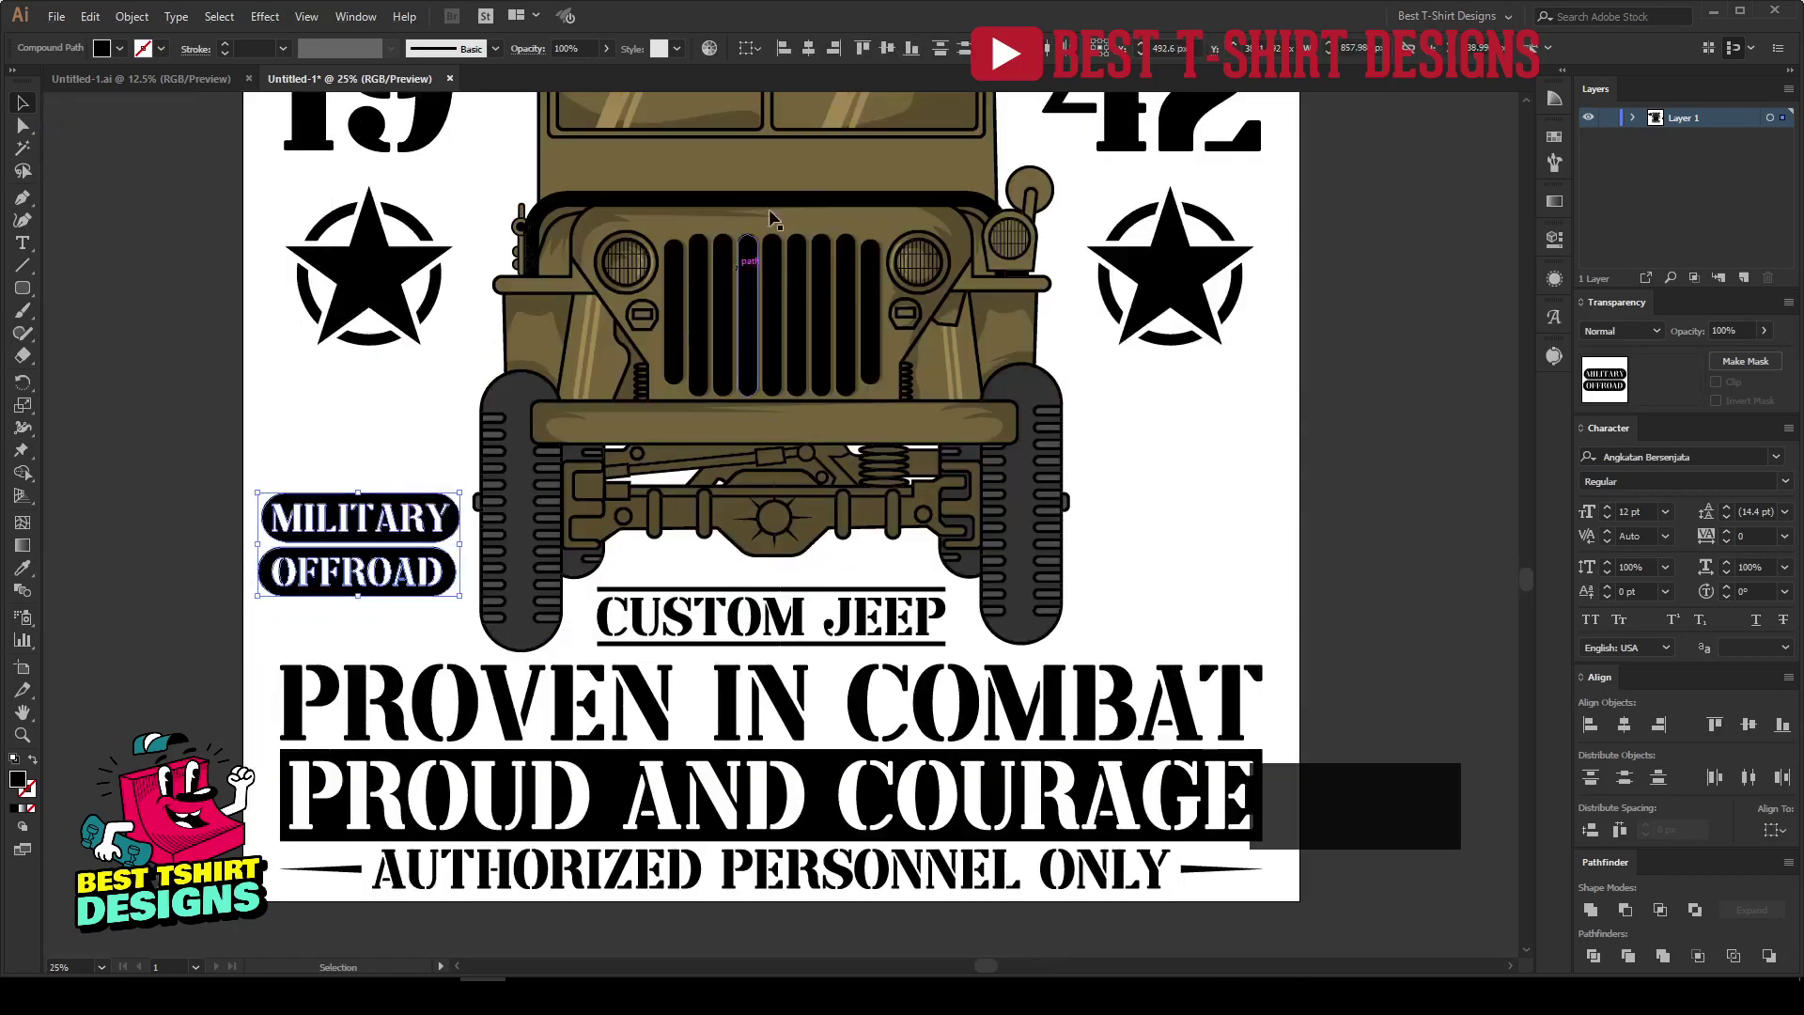
left_click(810, 49)
mouse_move(264, 542)
left_mouse_down()
mouse_move(320, 541)
mouse_move(279, 547)
left_mouse_up()
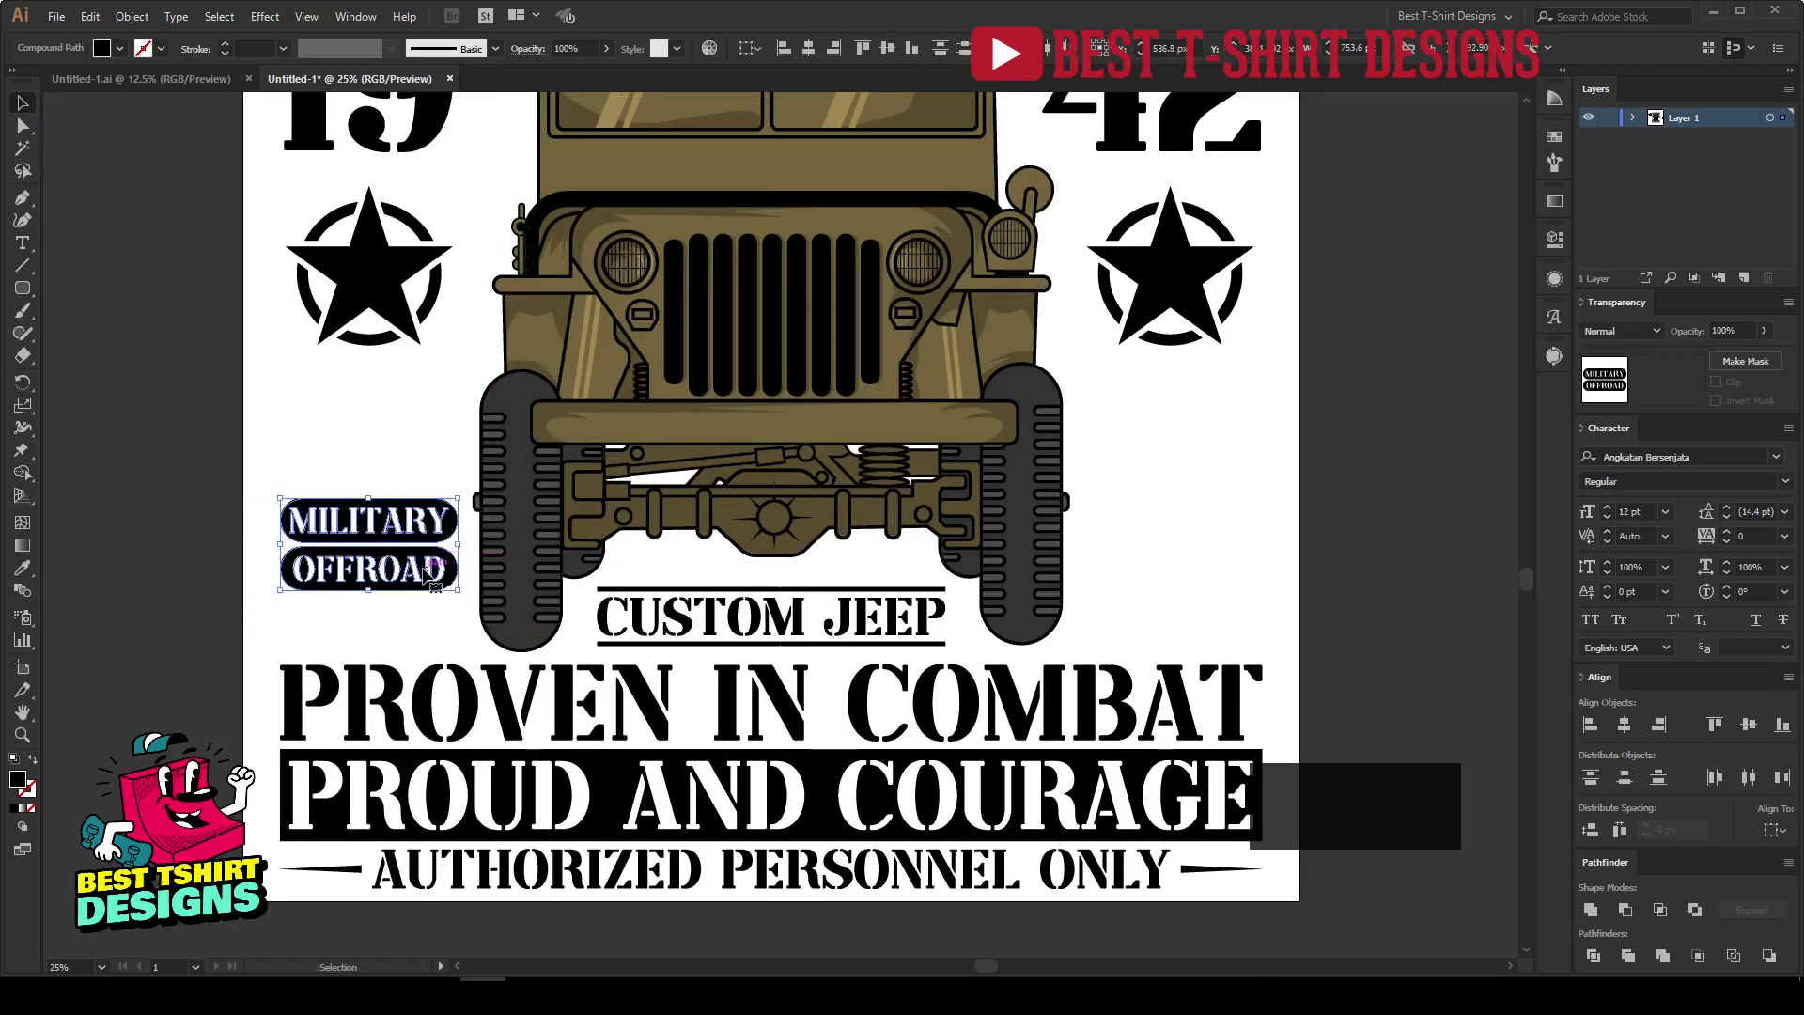
Raise the stacked badges to sit between the left star and the PROVEN IN COMBAT slogan.
key("shift+Up")
key("shift+Up")
key("shift+Up")
key("shift+Up")
key("shift+Up")
key("shift+Up")
key("shift+Up")
key("shift+Up")
key("shift+Up")
key("shift+Up")
key("shift+Up")
key("shift+Up")
key("shift+Up")
key("shift+Up")
key("shift+Up")
key("shift+Up")
key("shift+Up")
key("shift+Up")
key("shift+Up")
key("shift+Up")
key("shift+Up")
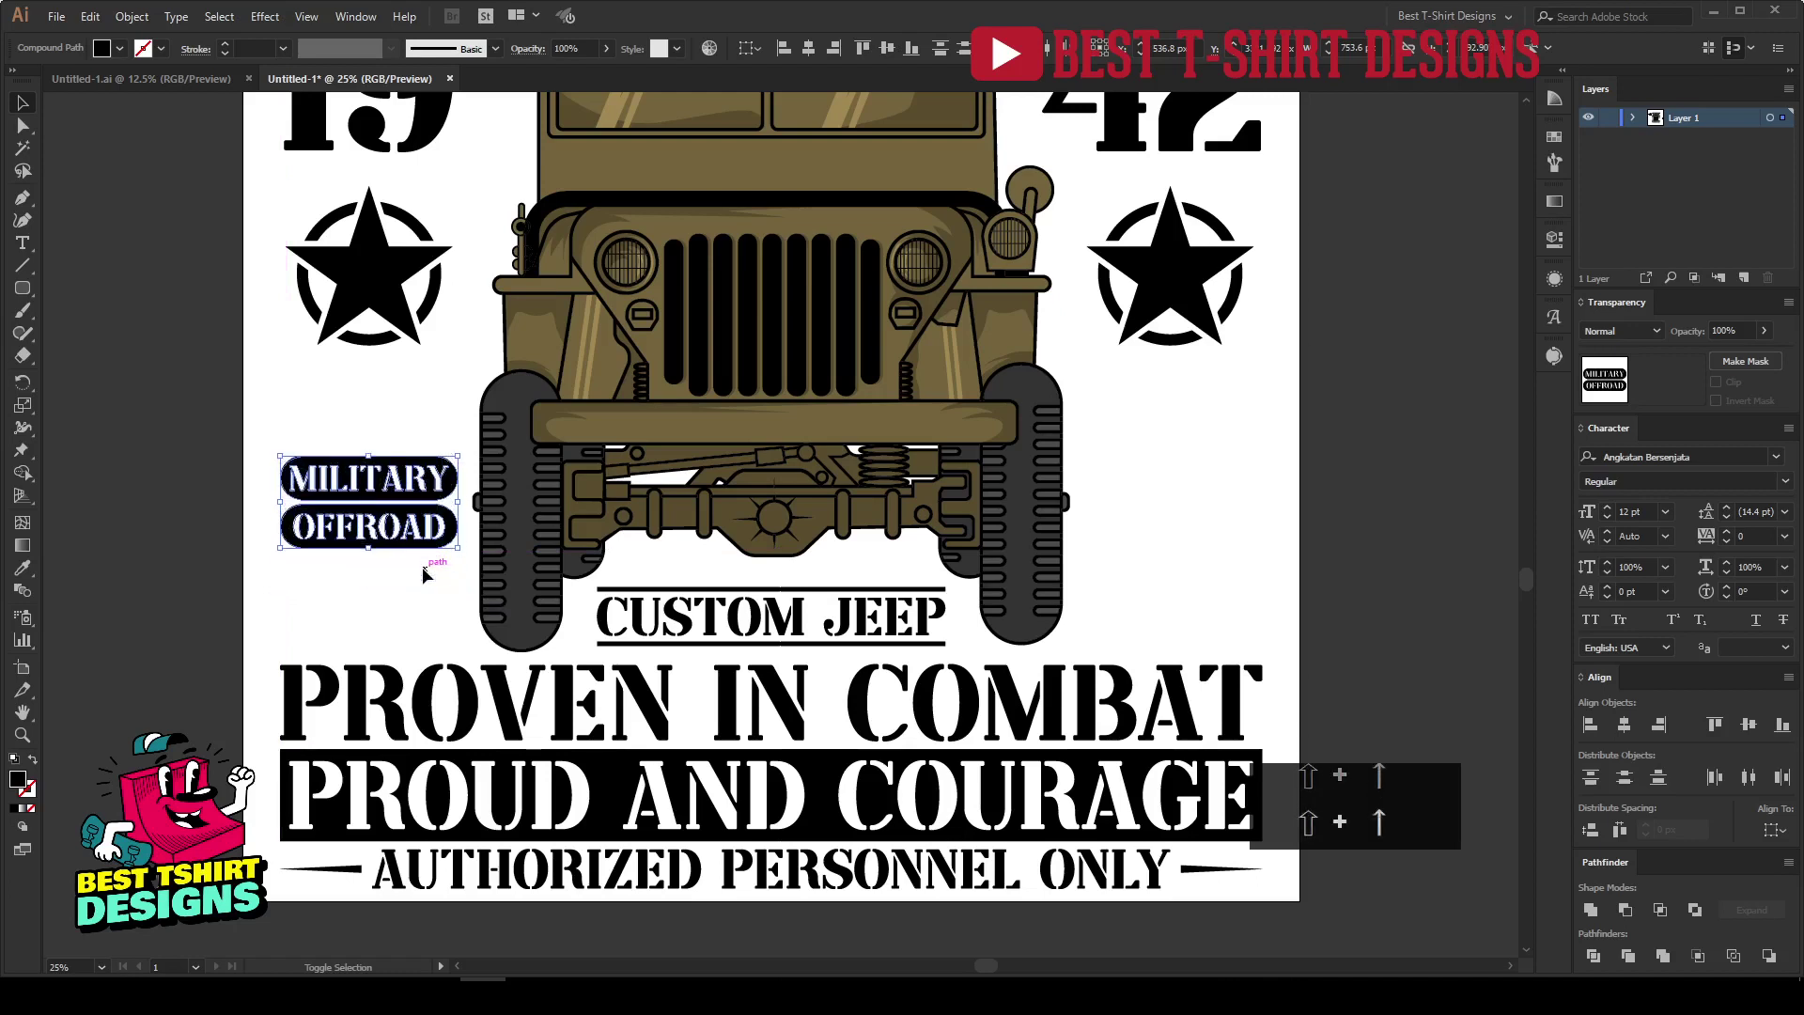
key("shift+Down")
key("shift+Down")
key("shift+Down")
key("shift+Down")
key("shift+Down")
key("shift+Down")
key("shift+Down")
key("shift+Down")
key("shift+Down")
left_click(421, 567)
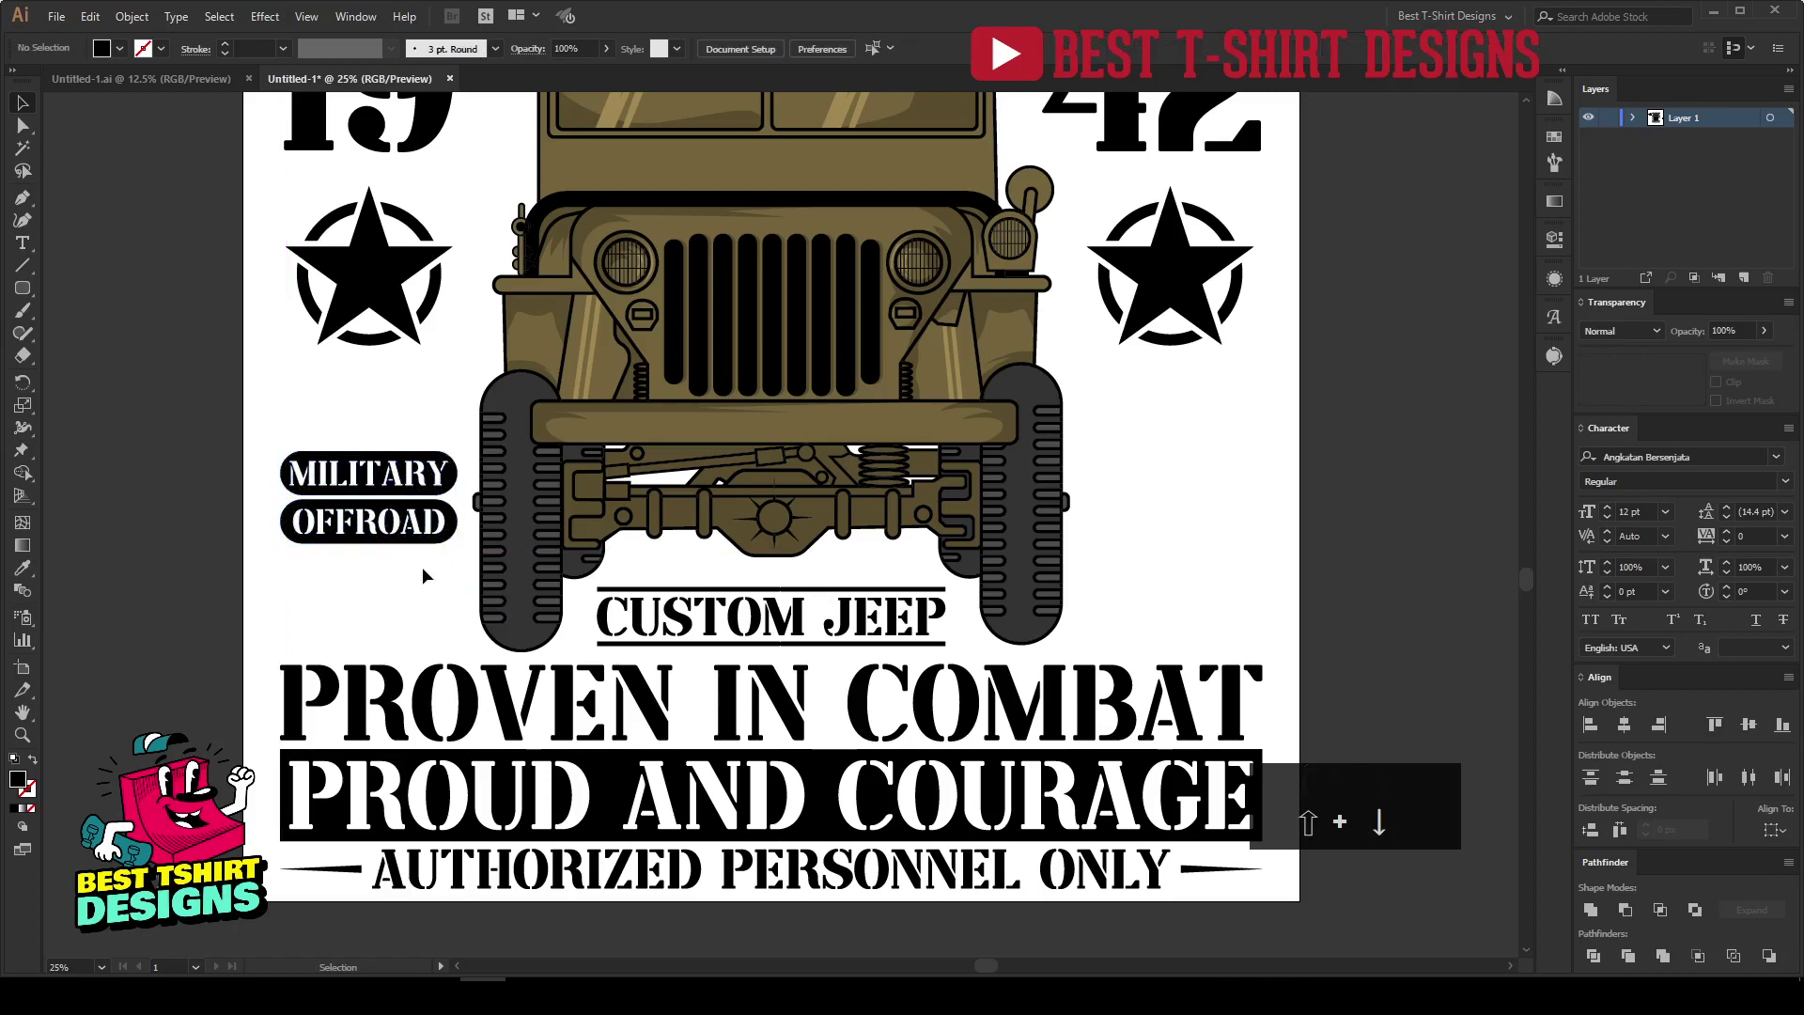
Examine the two reference jeep designs for further text details to use in the artwork.
scroll(383, 573, "down", 1)
scroll(947, 524, "up", 3)
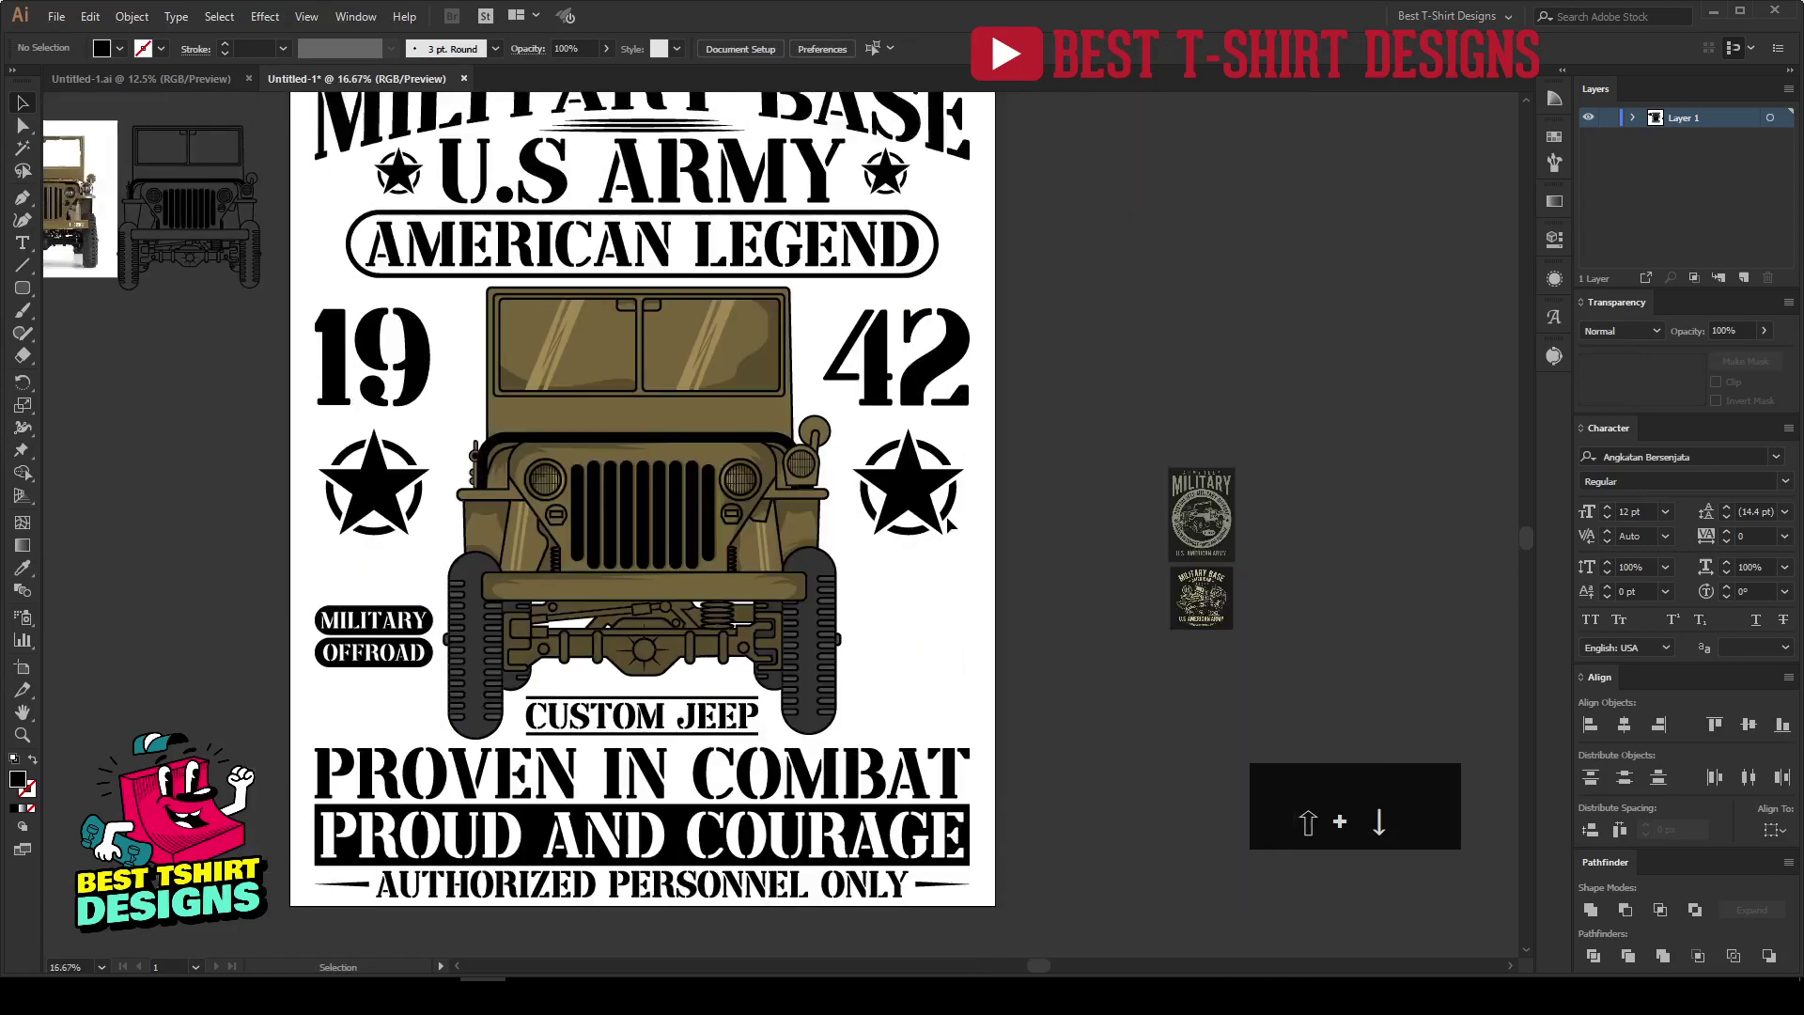
scroll(1261, 712, "up", 5)
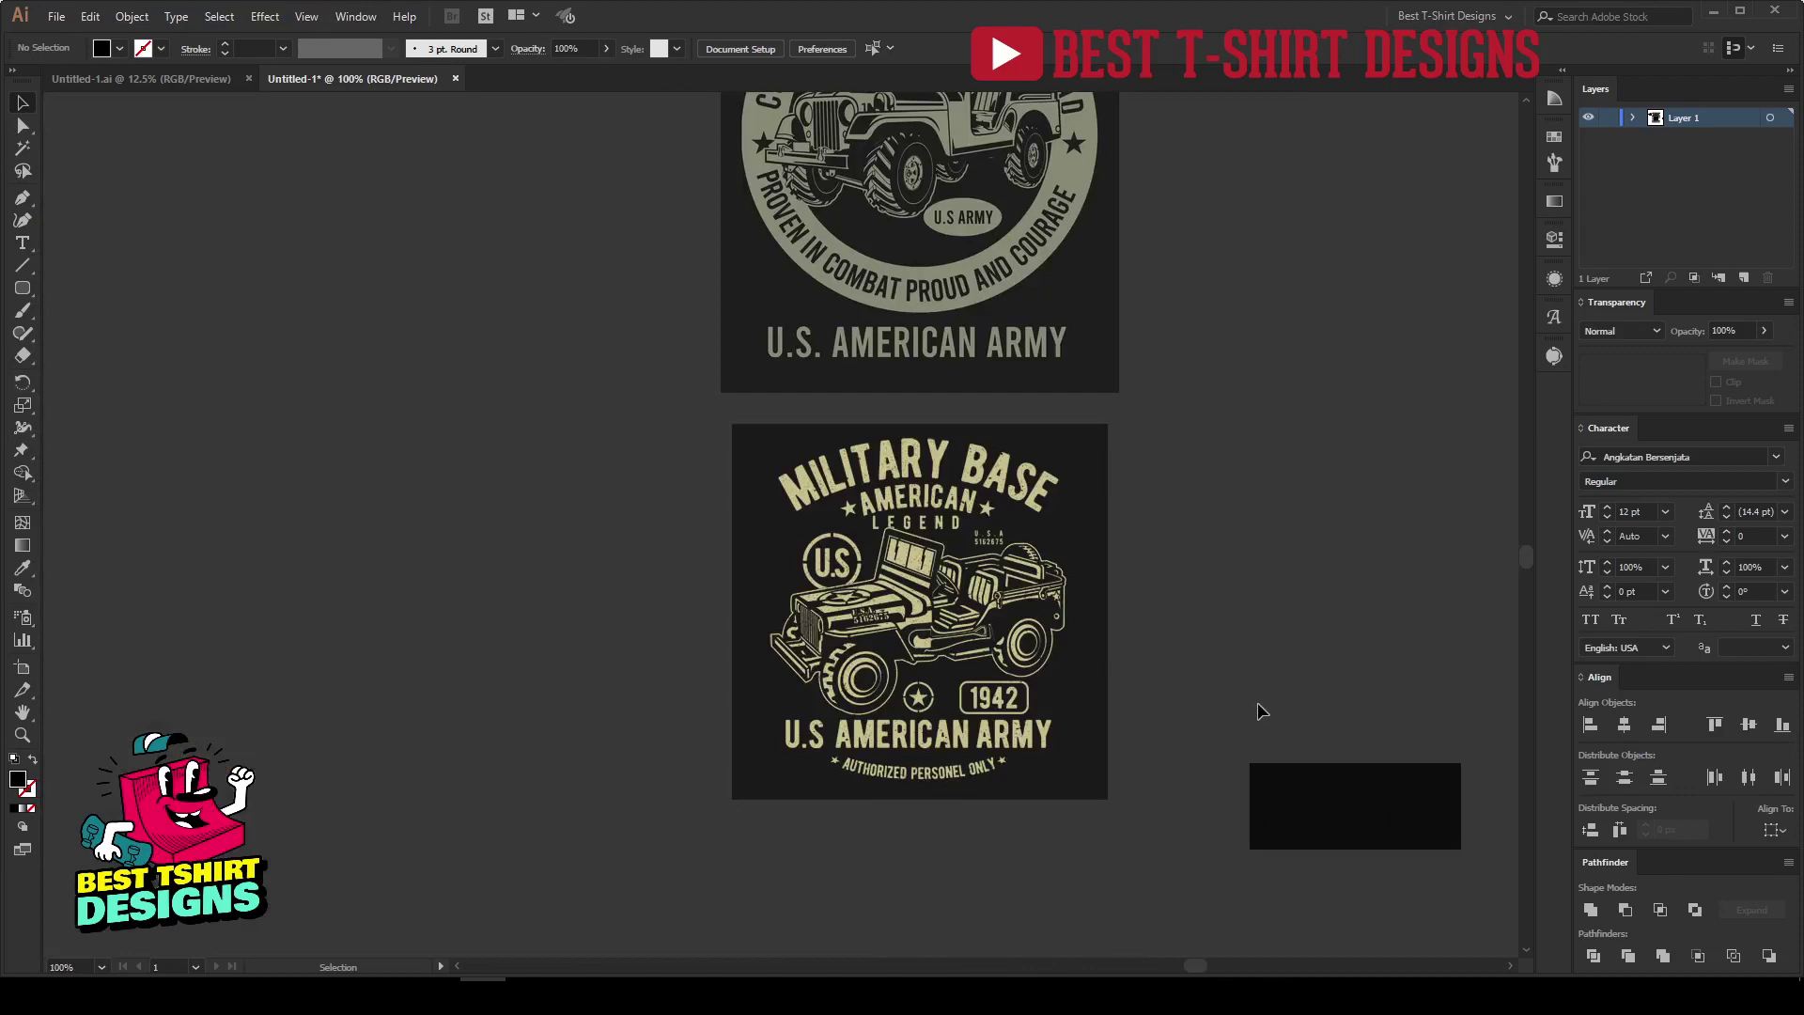
scroll(1006, 453, "up", 4)
scroll(1005, 453, "down", 3)
scroll(1005, 453, "up", 8)
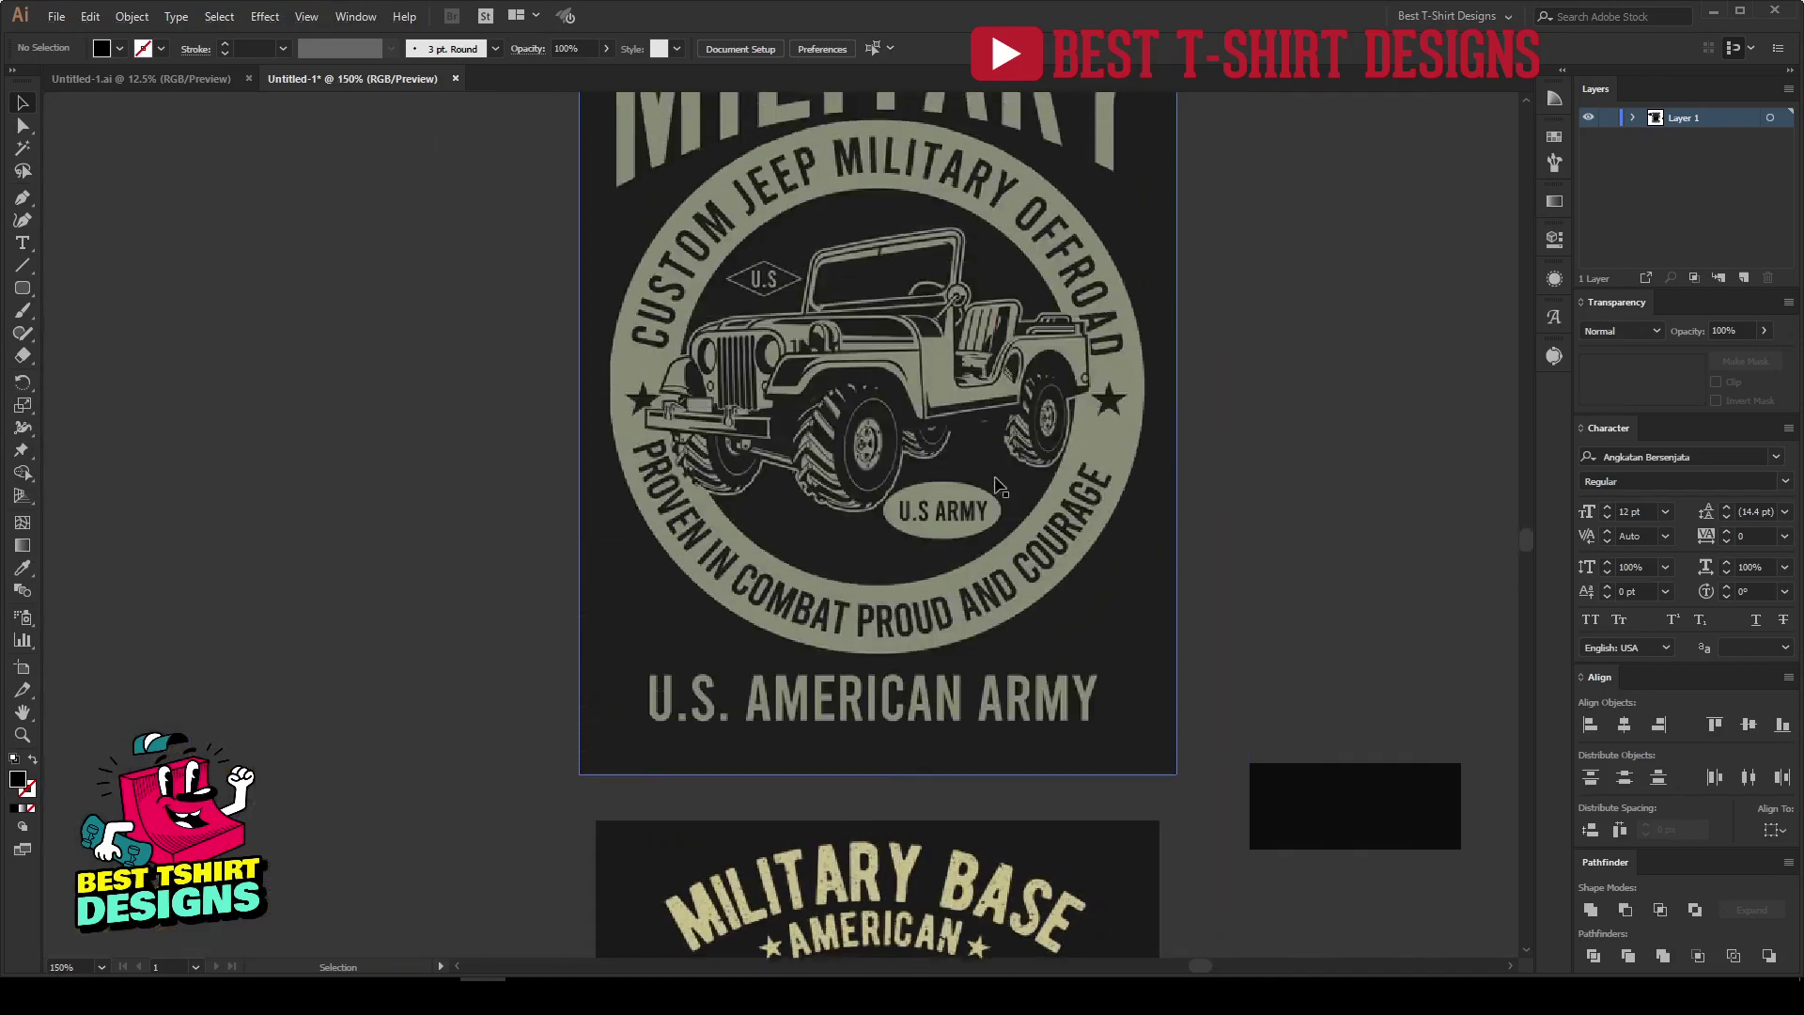
scroll(998, 484, "down", 2)
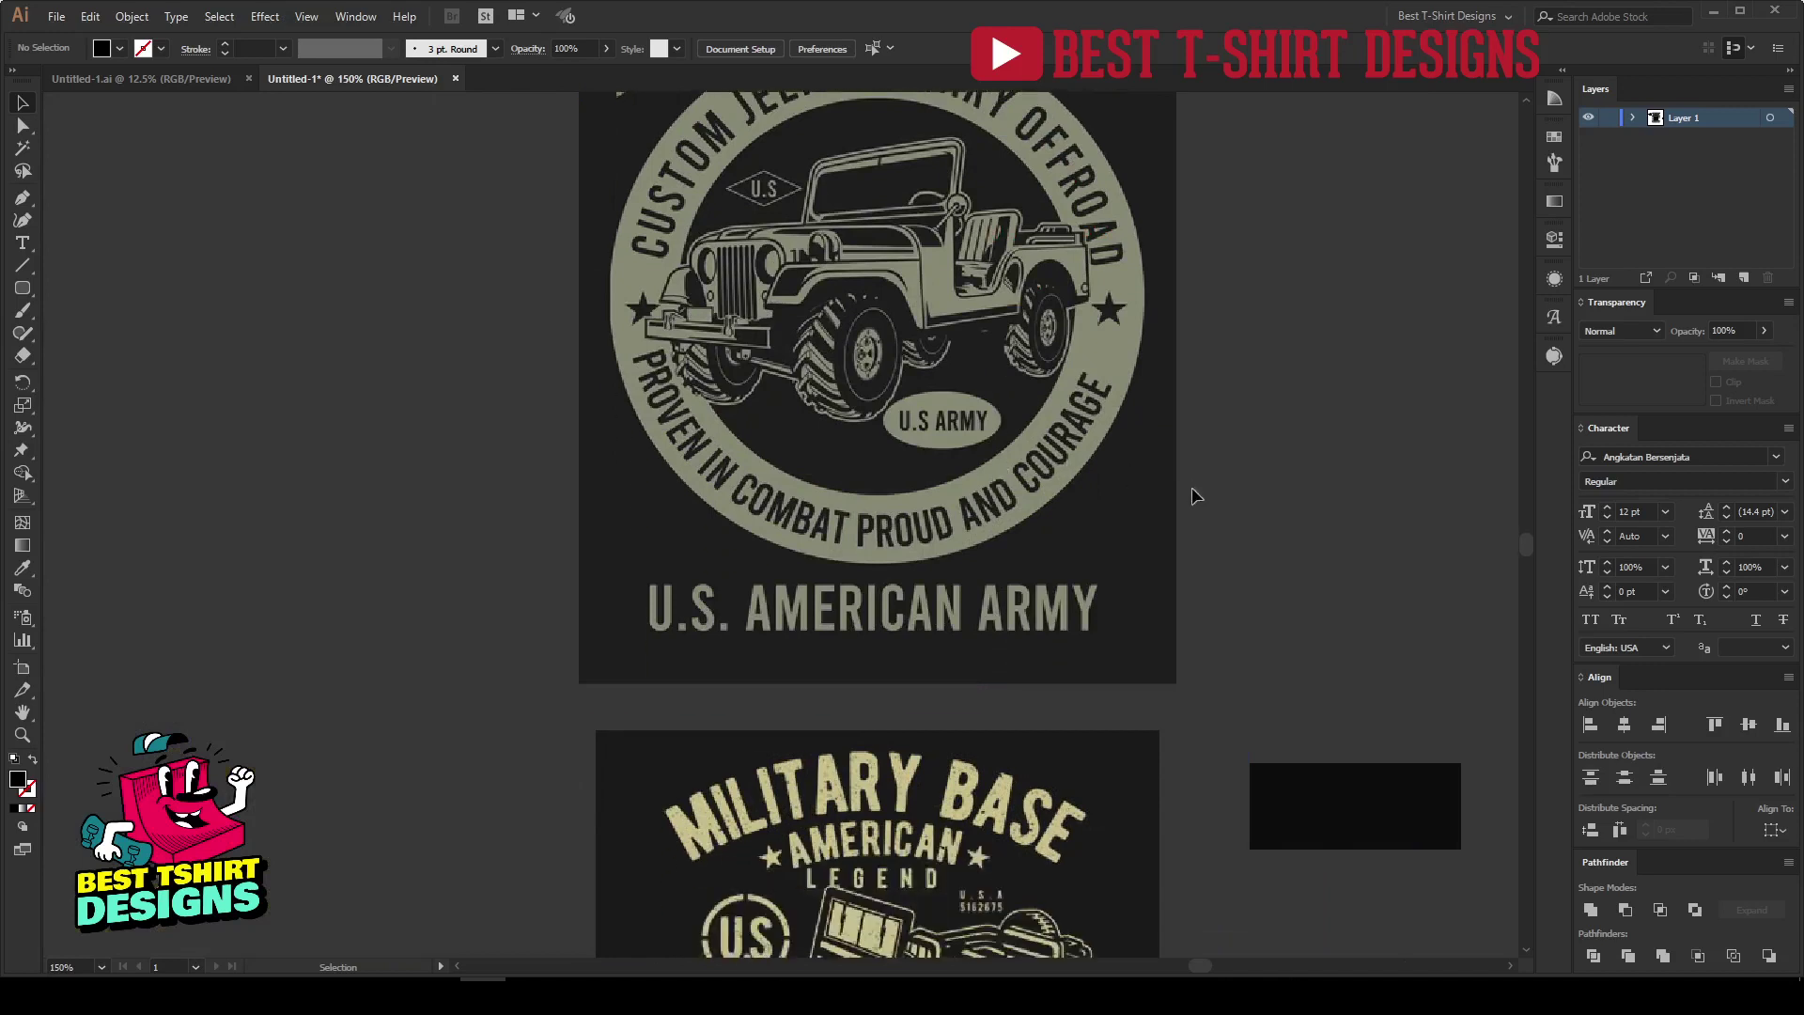
scroll(1193, 498, "down", 10)
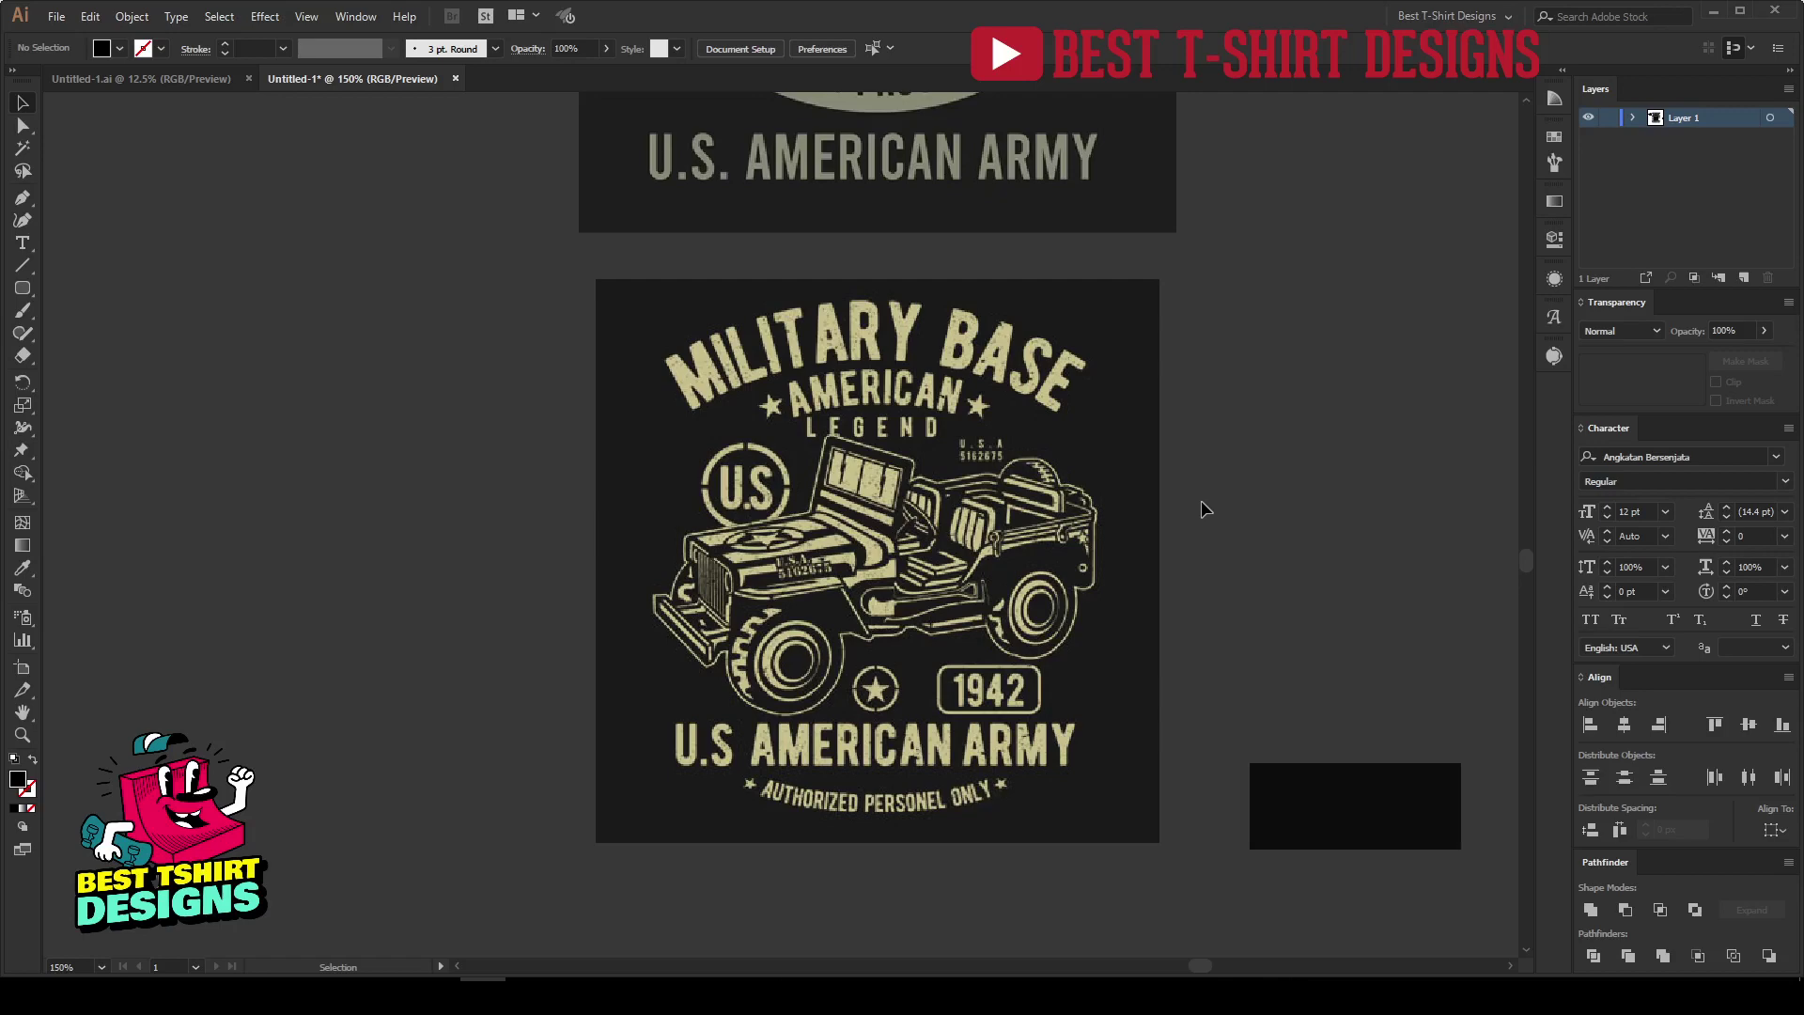
scroll(963, 465, "up", 4)
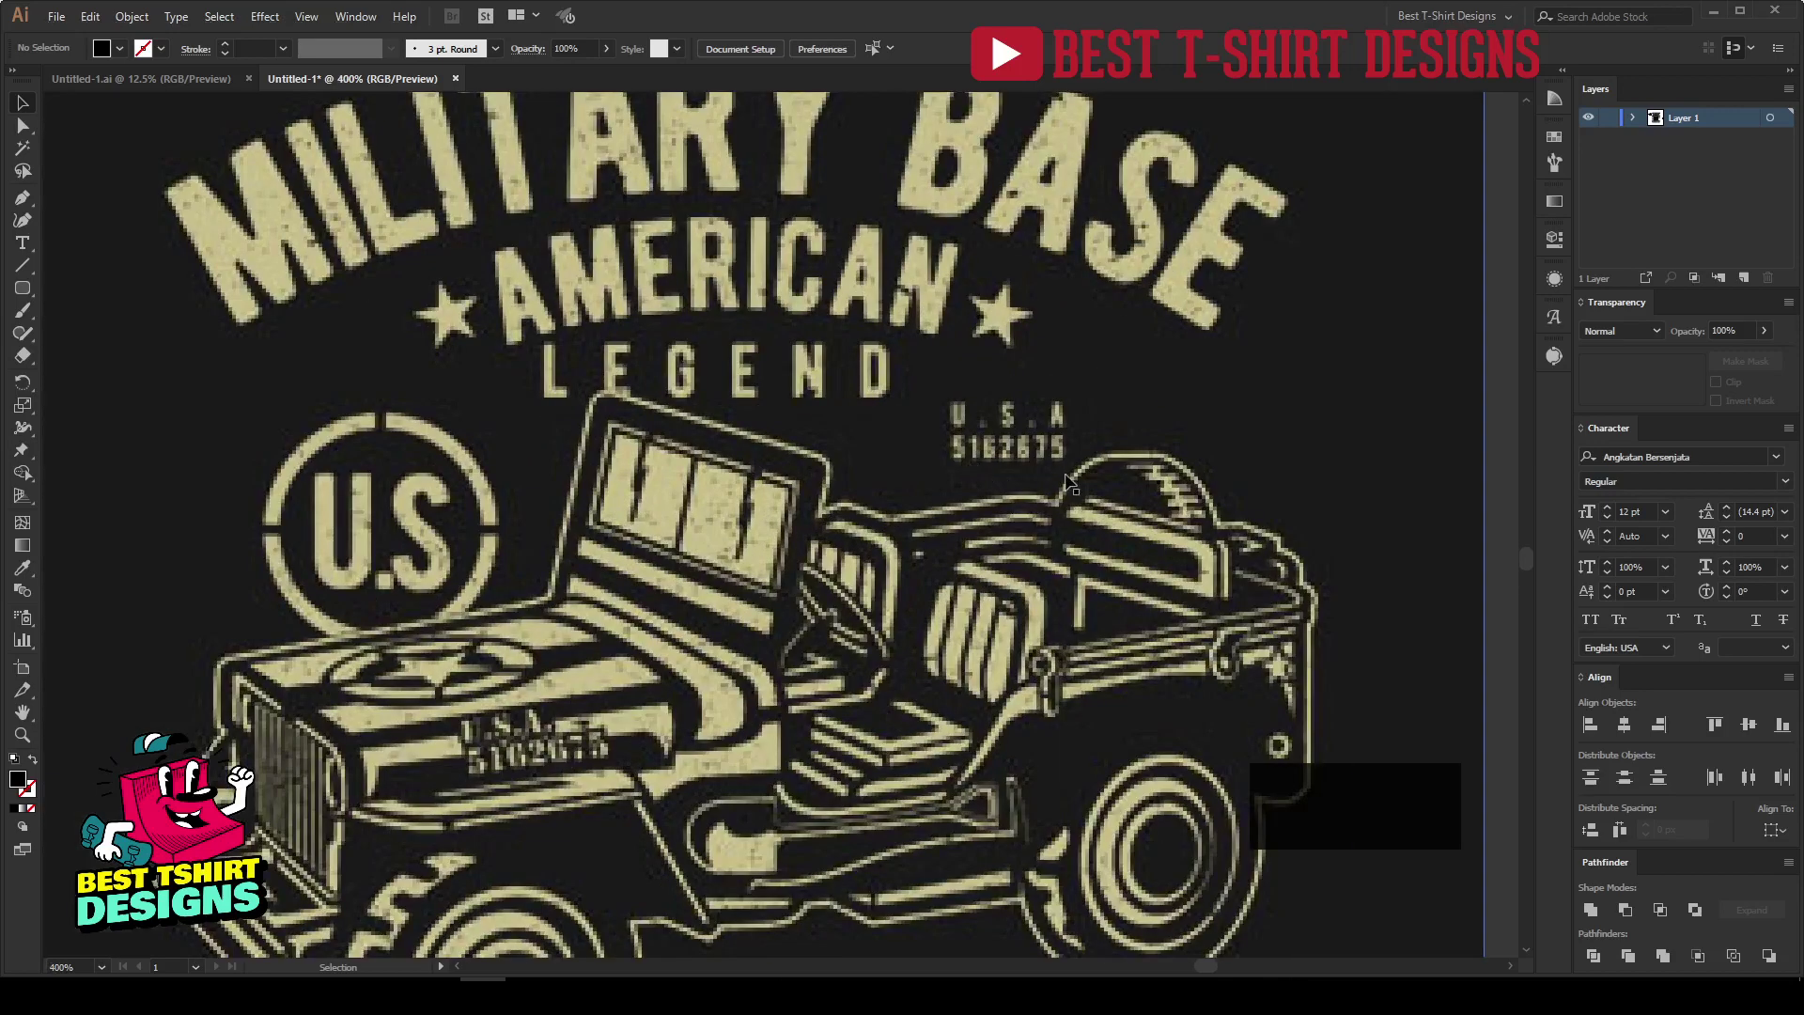
scroll(1069, 481, "down", 4)
scroll(1069, 481, "down", 4)
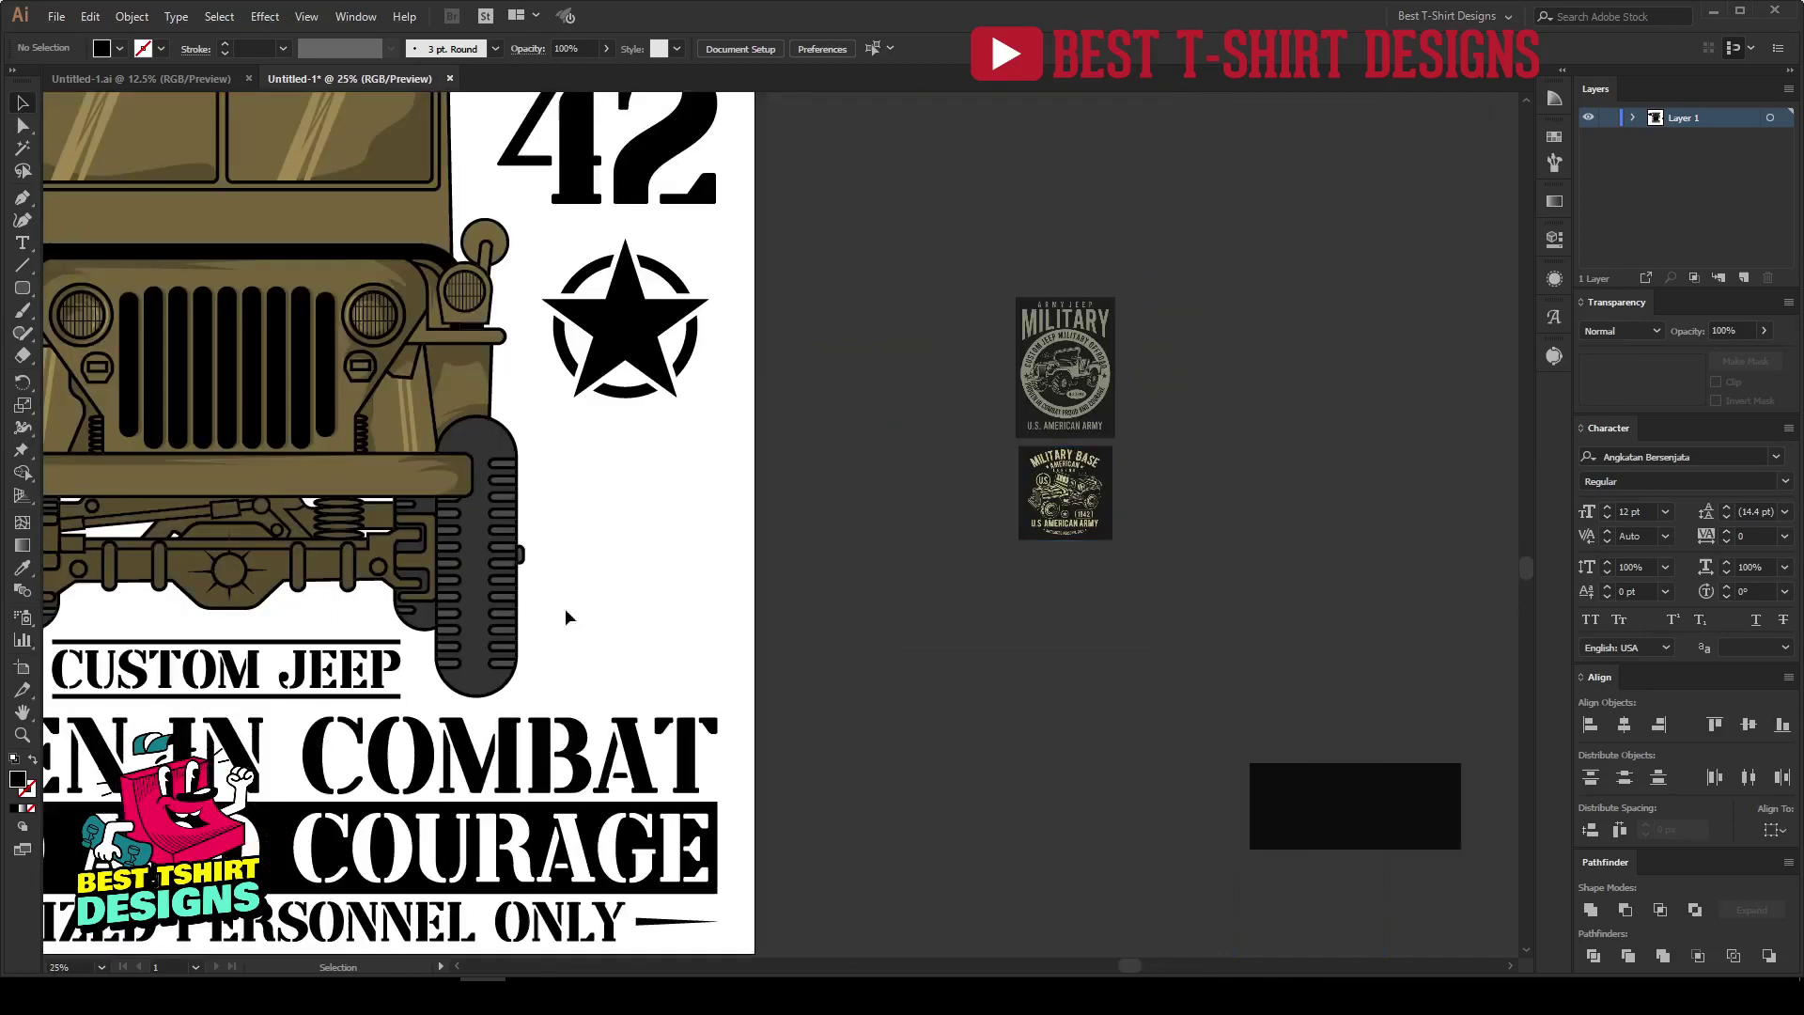
Enlarge the MILITARY BASE reference image, place it beneath the other reference and inspect its small lettering.
scroll(775, 648, "down", 1)
left_click_drag(968, 543, 931, 836)
left_click_drag(894, 741, 1000, 681)
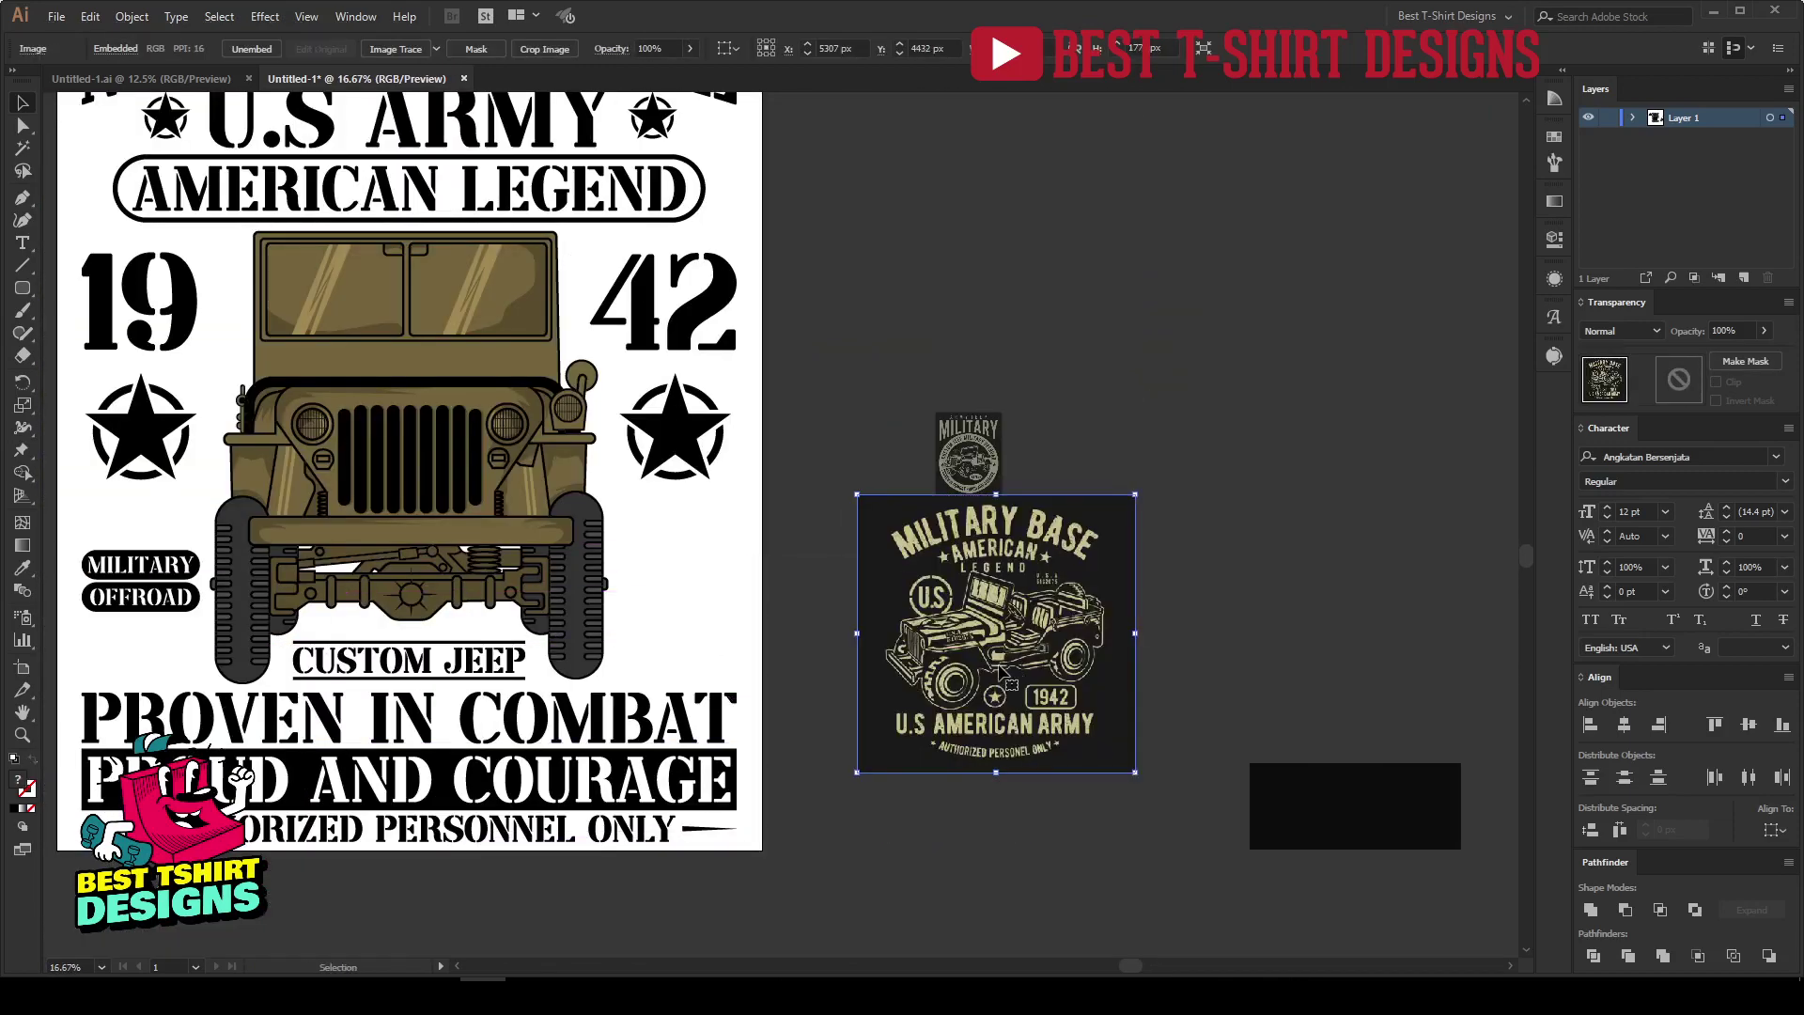
scroll(1090, 584, "up", 4)
scroll(1038, 627, "down", 2)
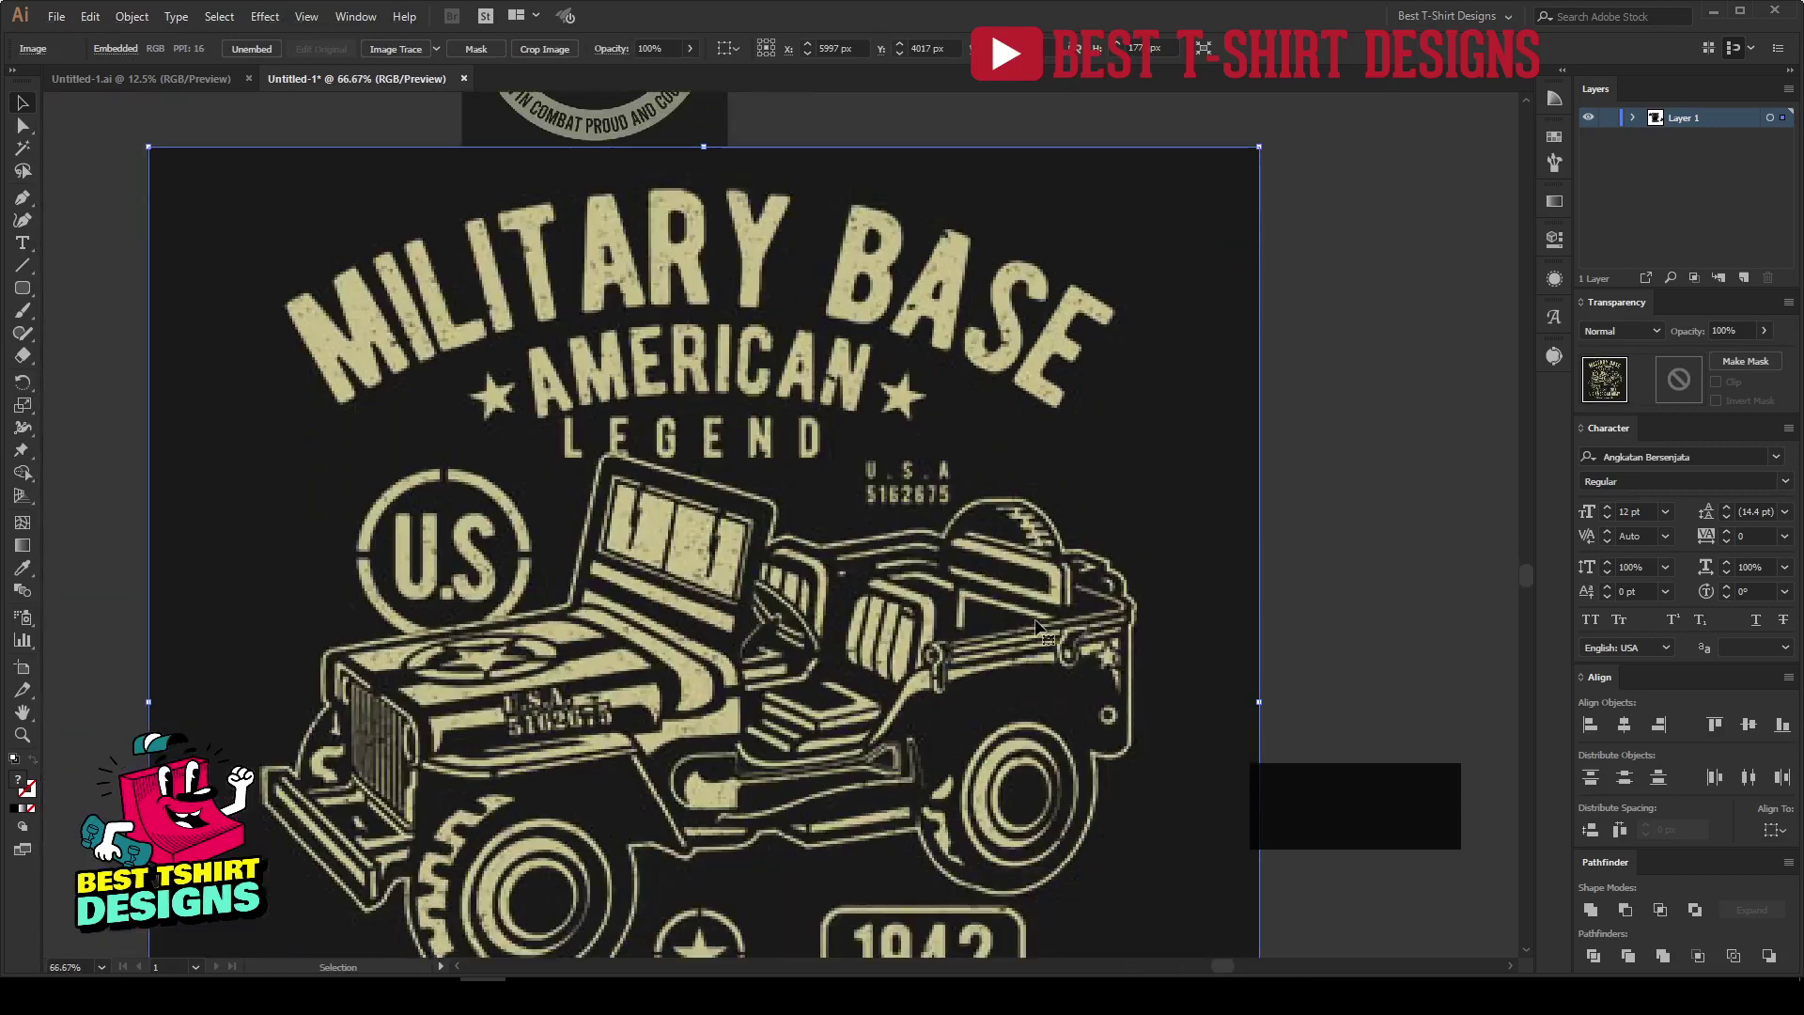
Switch to Notepad and replace the slogan list with two lines, "u.s.a" and "5162675", from the reference image.
left_click(667, 994)
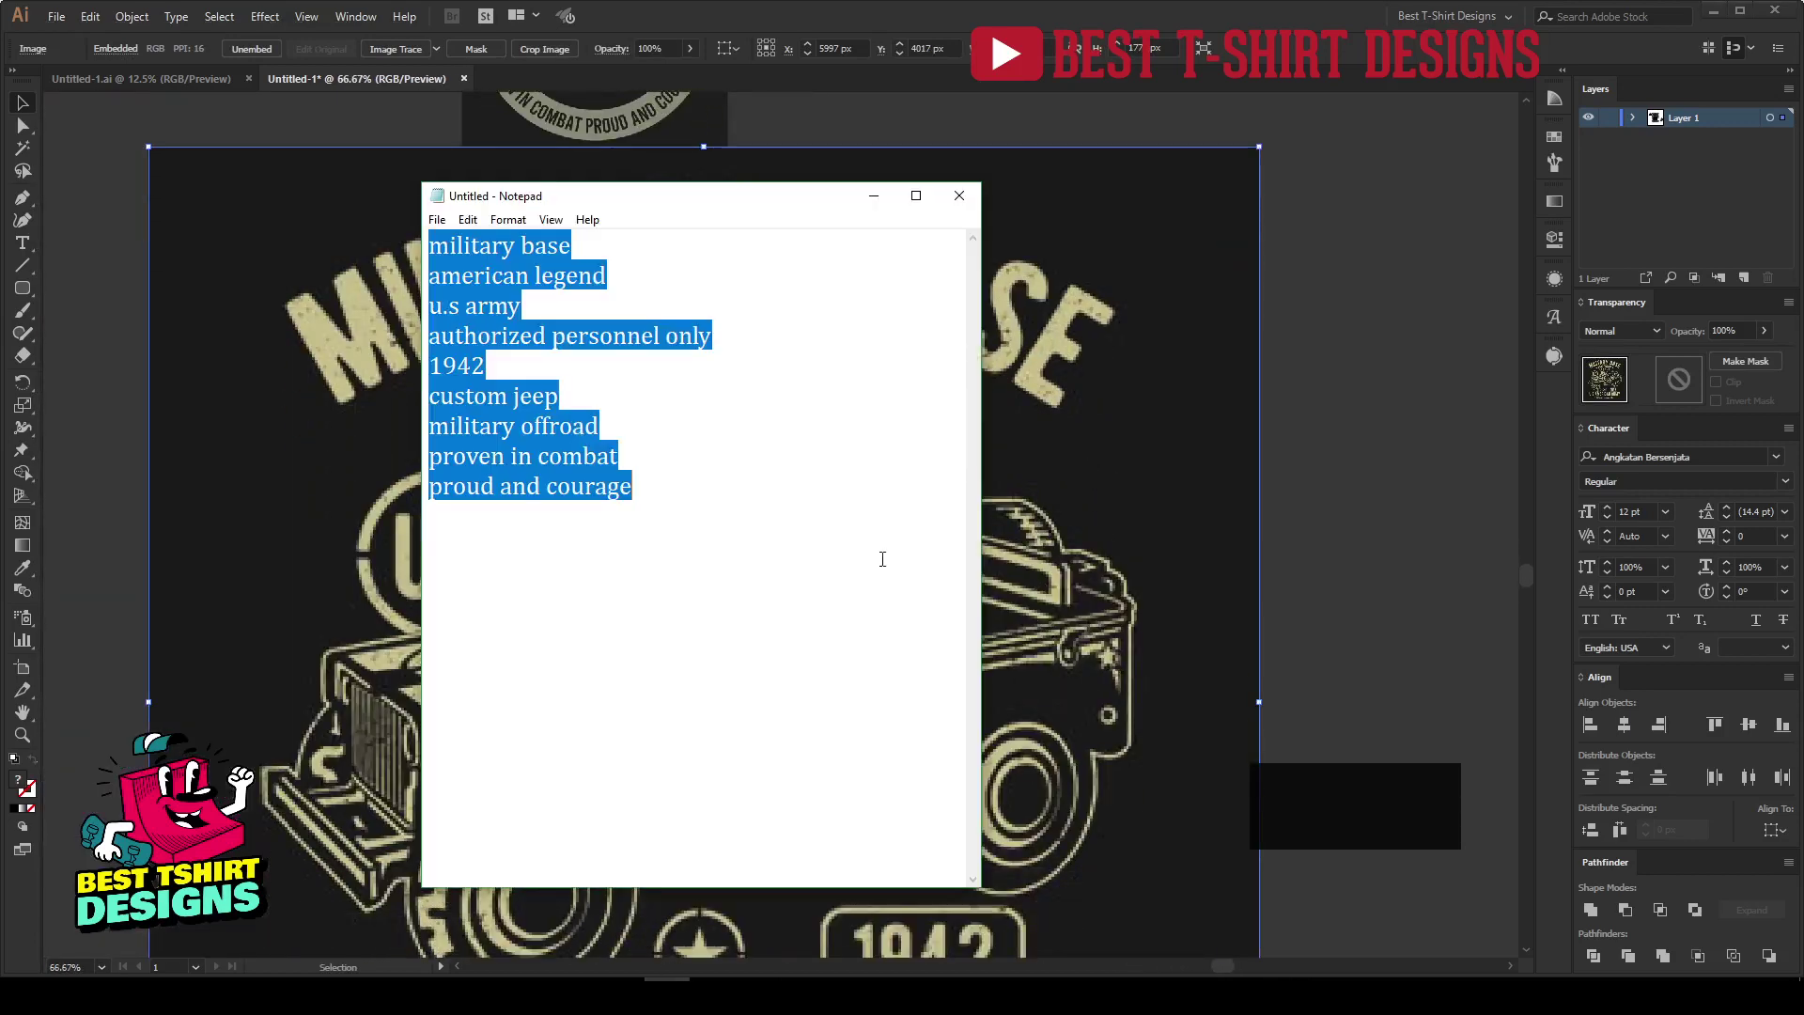
type("u")
type("a")
key("Return")
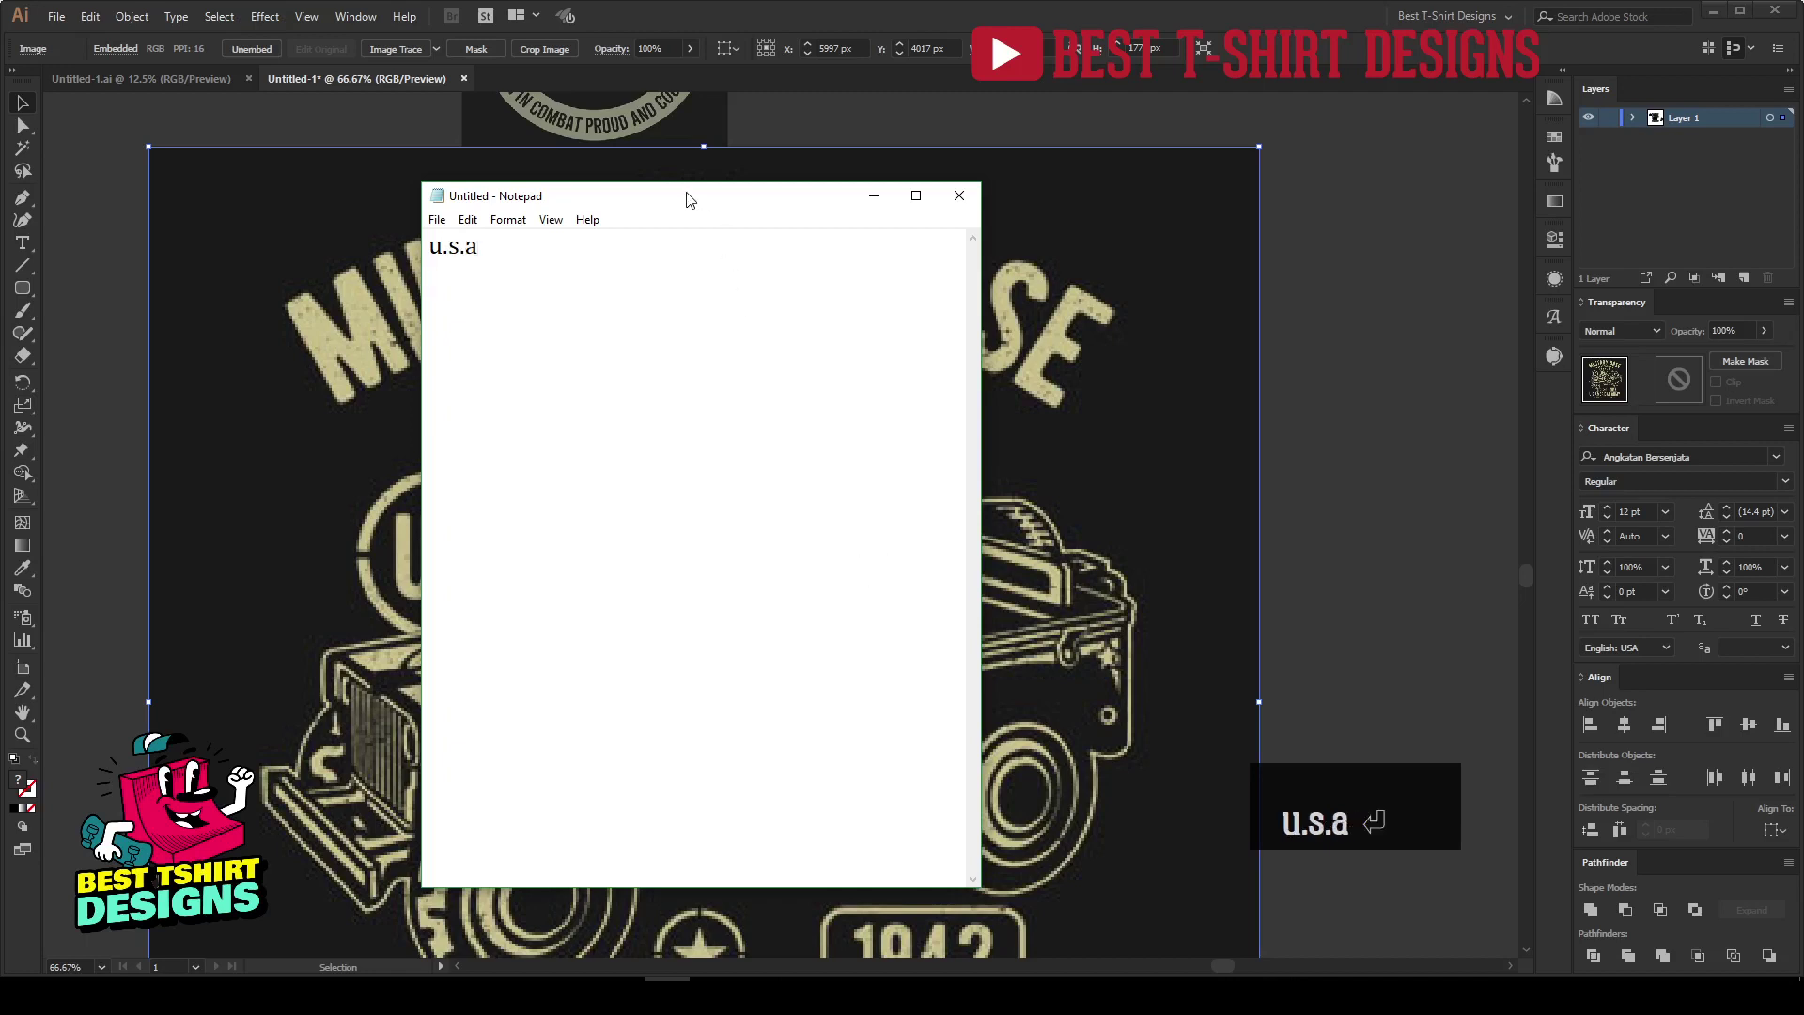
left_click_drag(696, 202, 454, 200)
type("51")
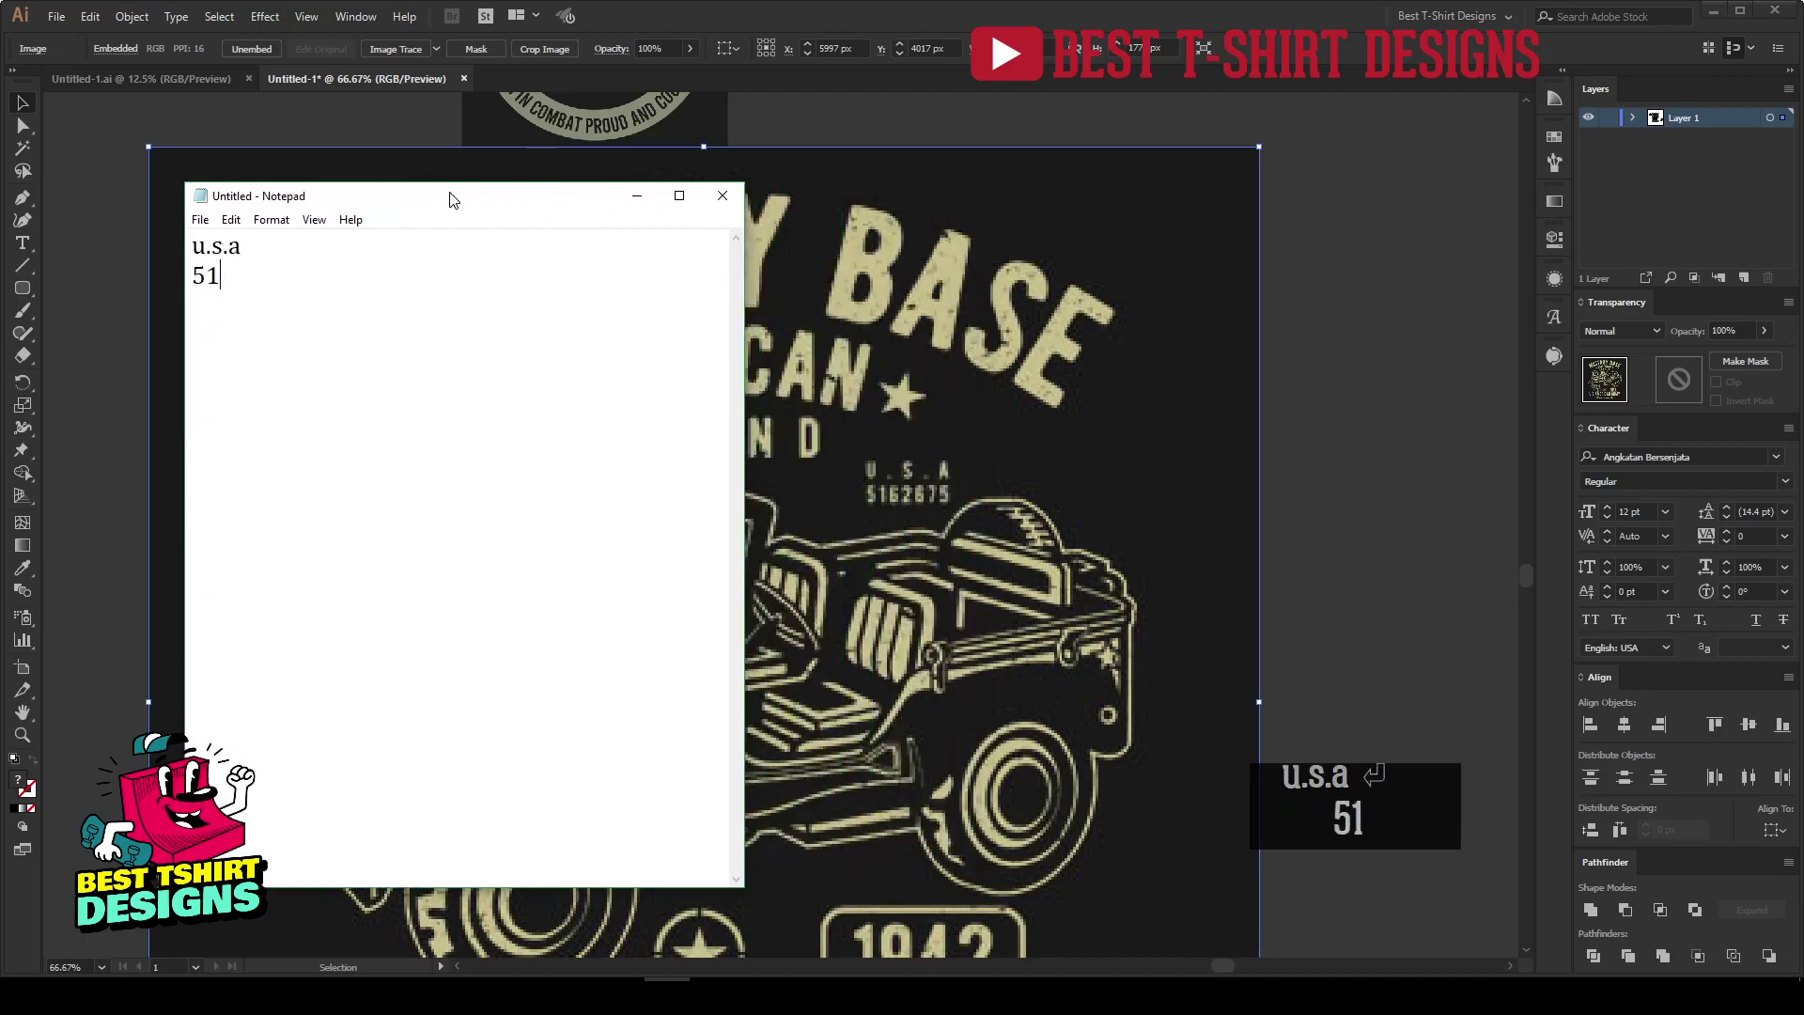
type("62")
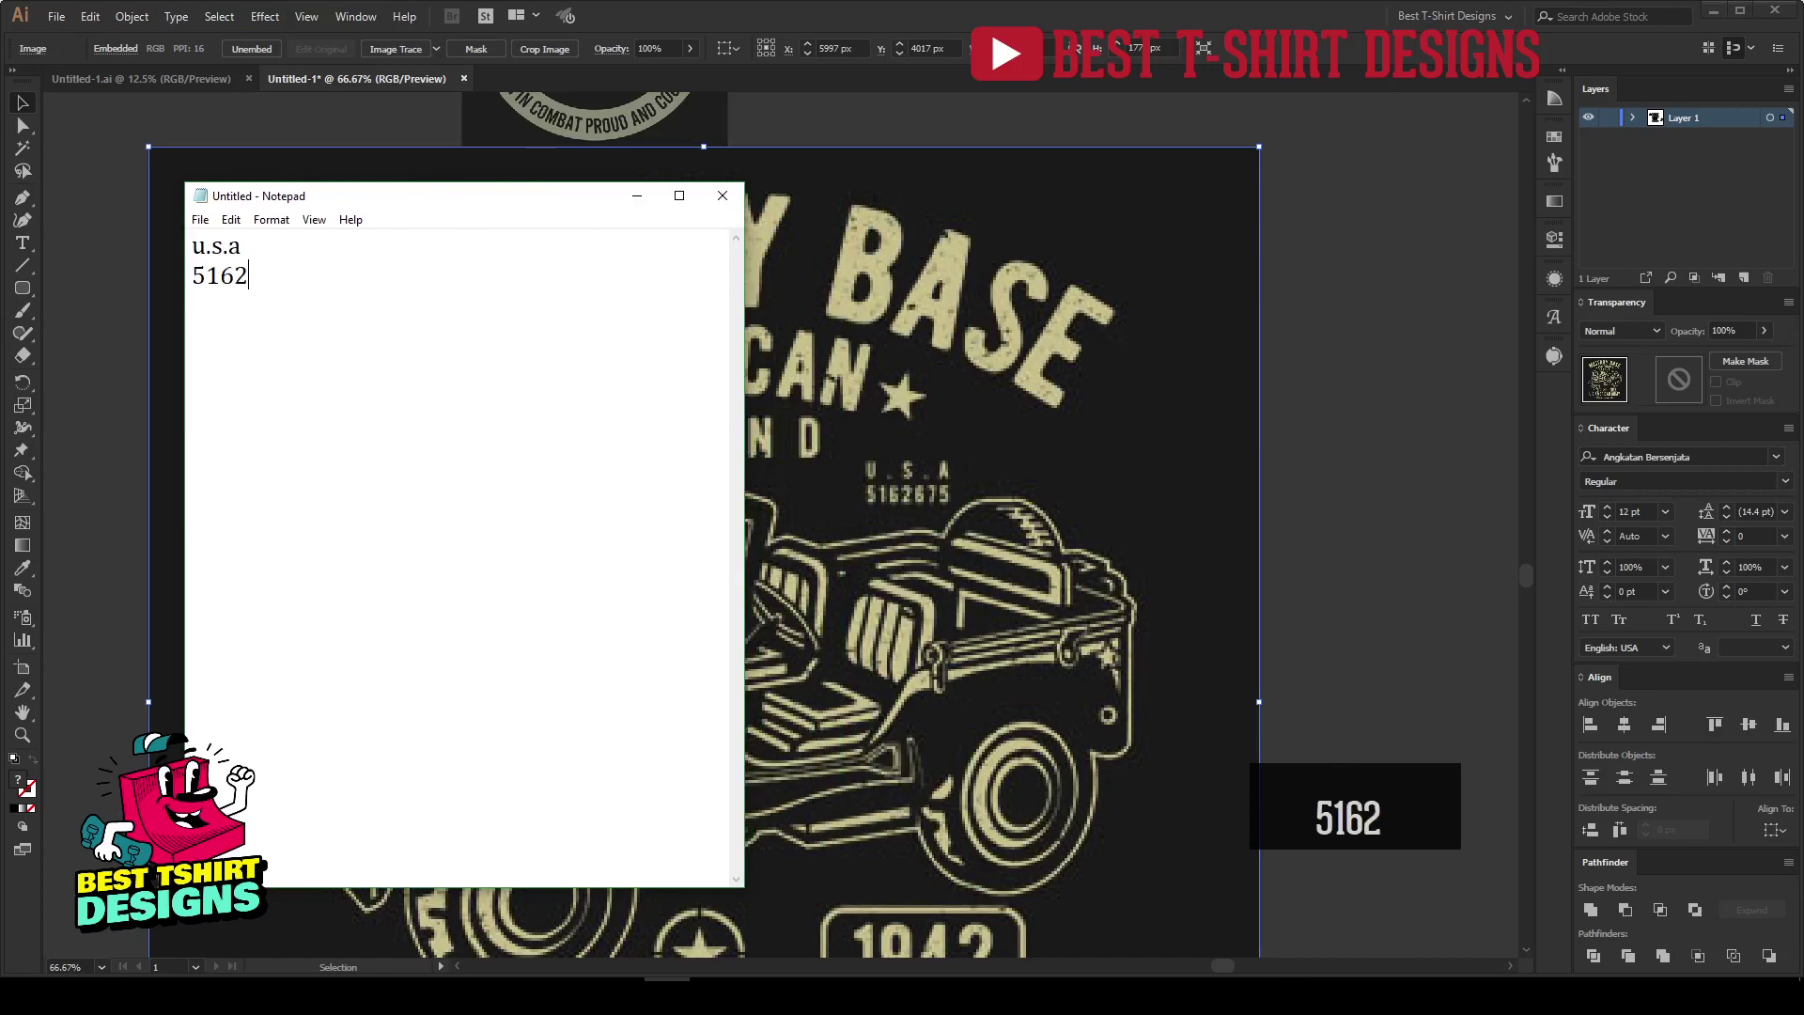
type("675")
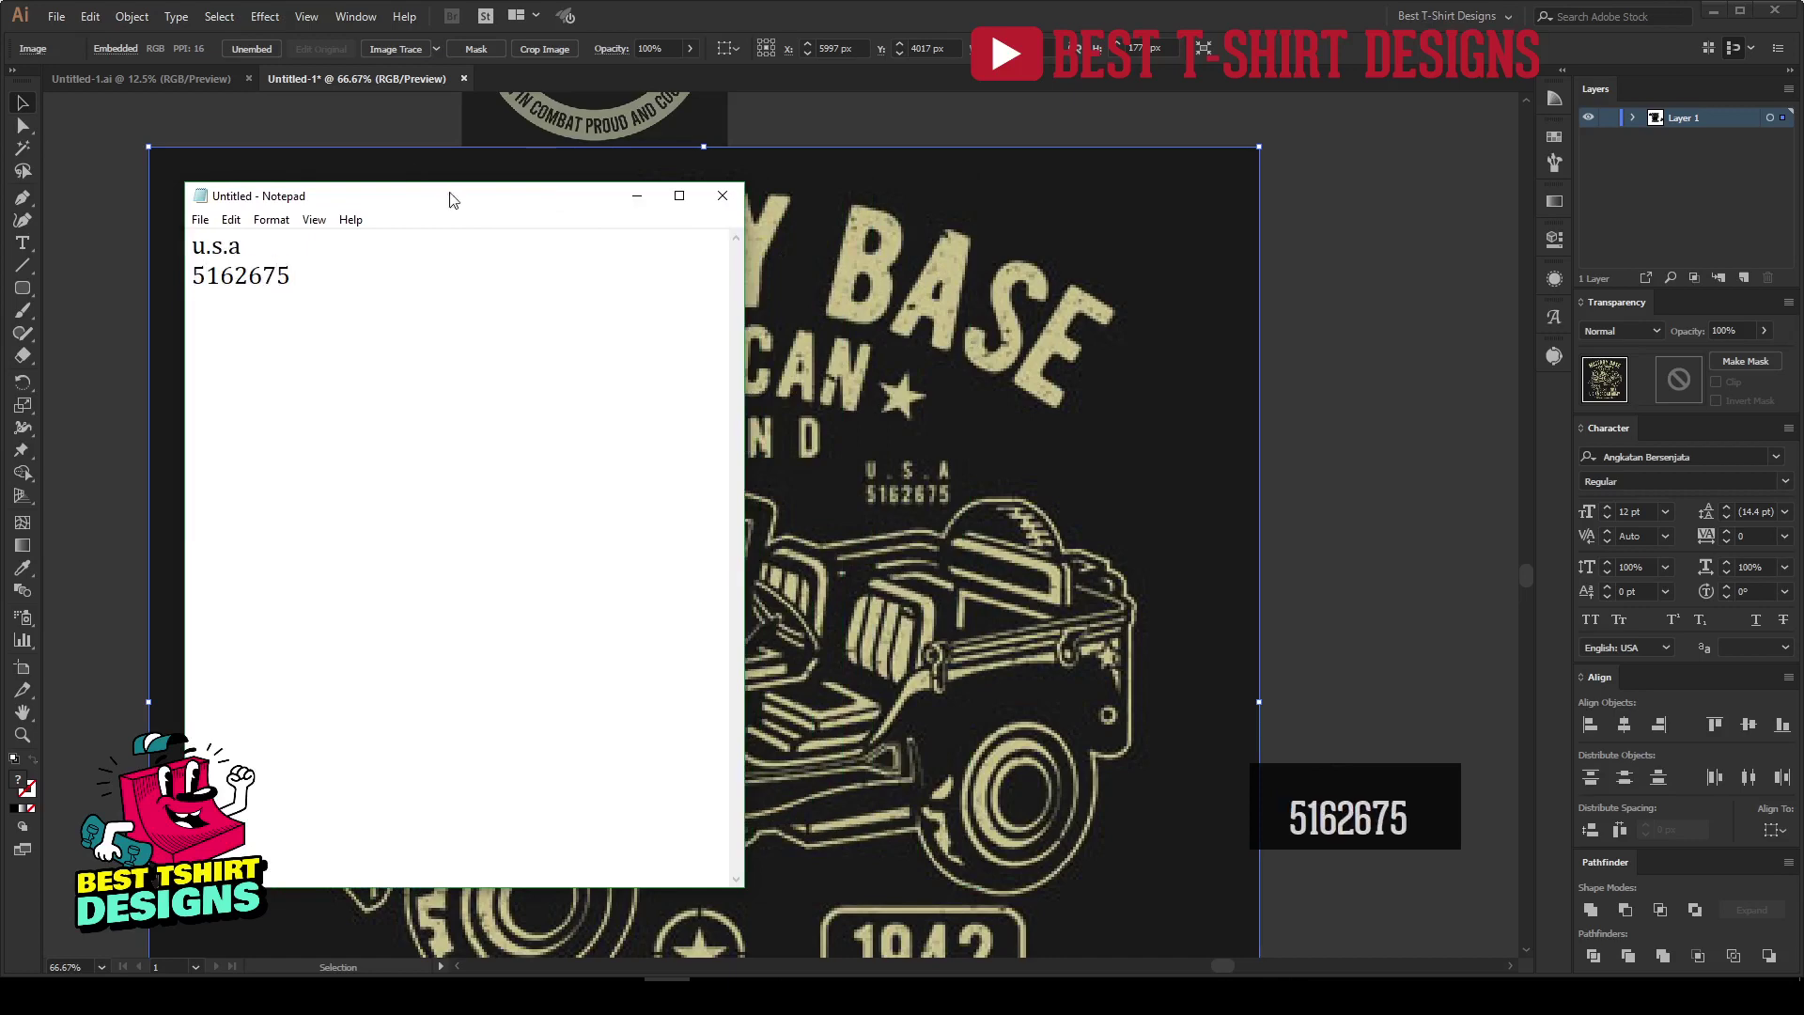
Copy both lines into the Illustrator artwork and enlarge the text to about 152 pt beside the right front wheel.
key("ctrl+a")
key("ctrl+c")
key("alt+Tab")
scroll(1204, 374, "down", 8)
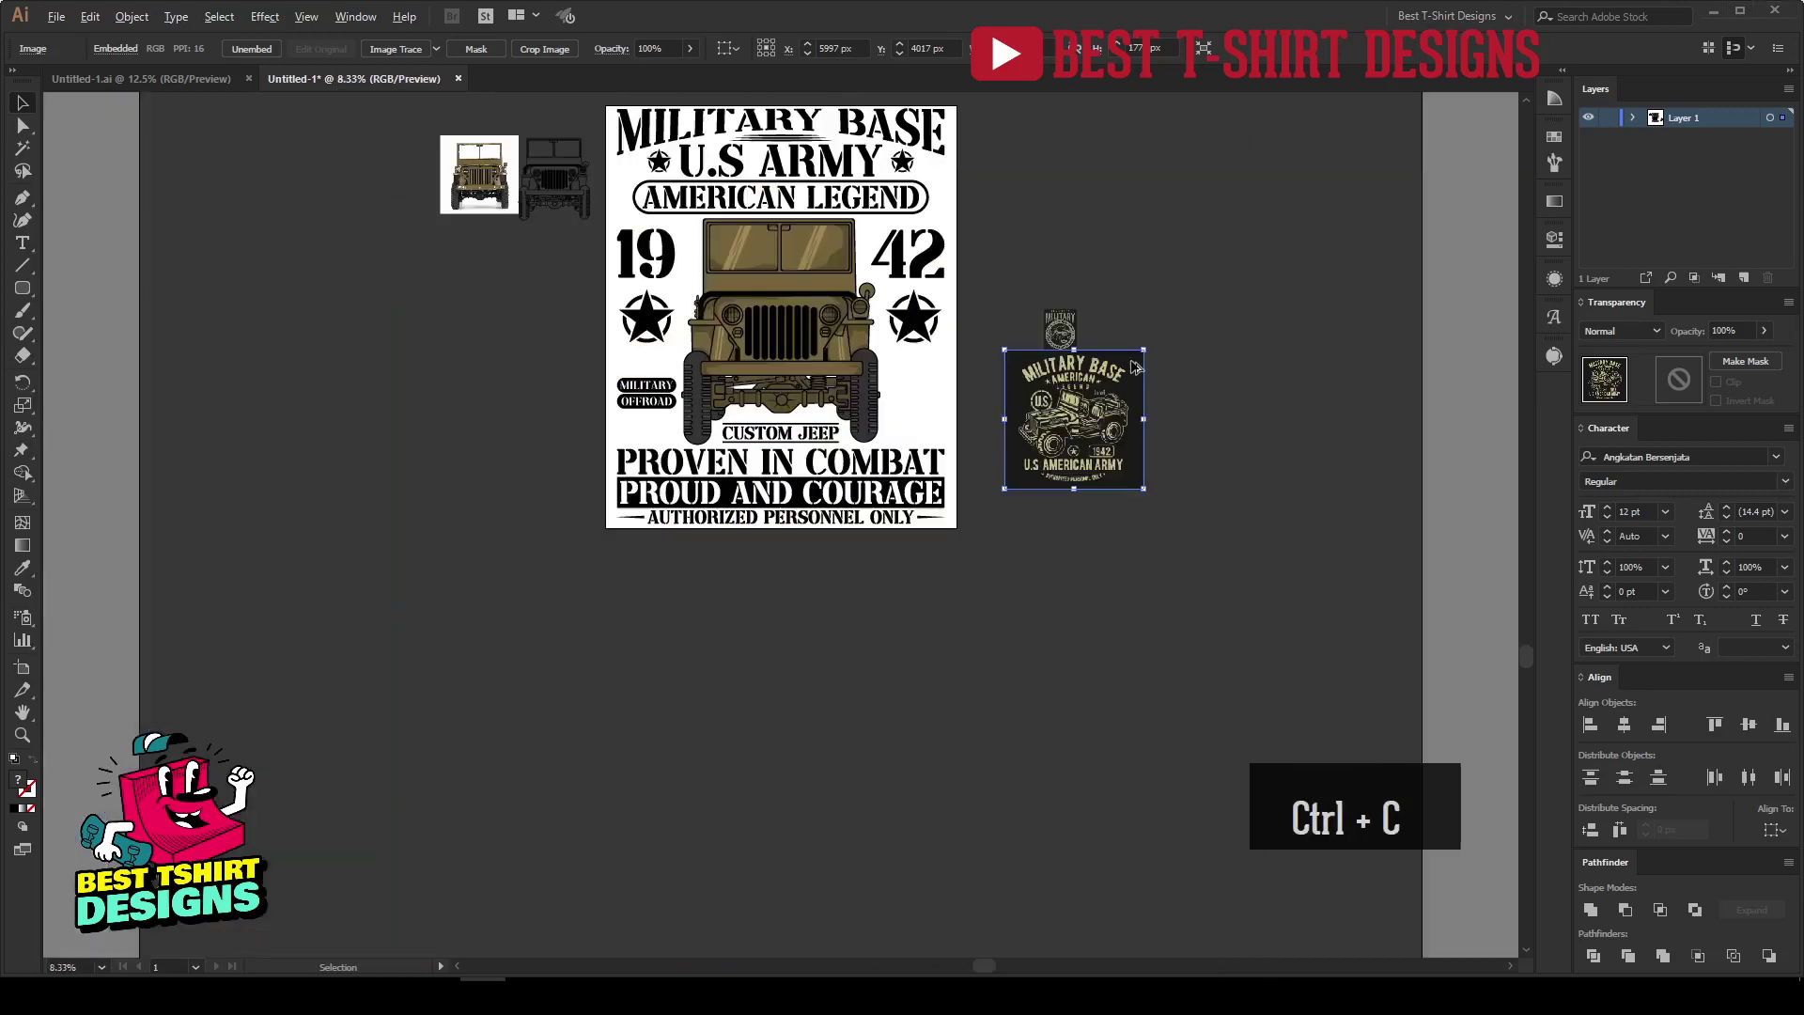
scroll(1013, 369, "up", 3)
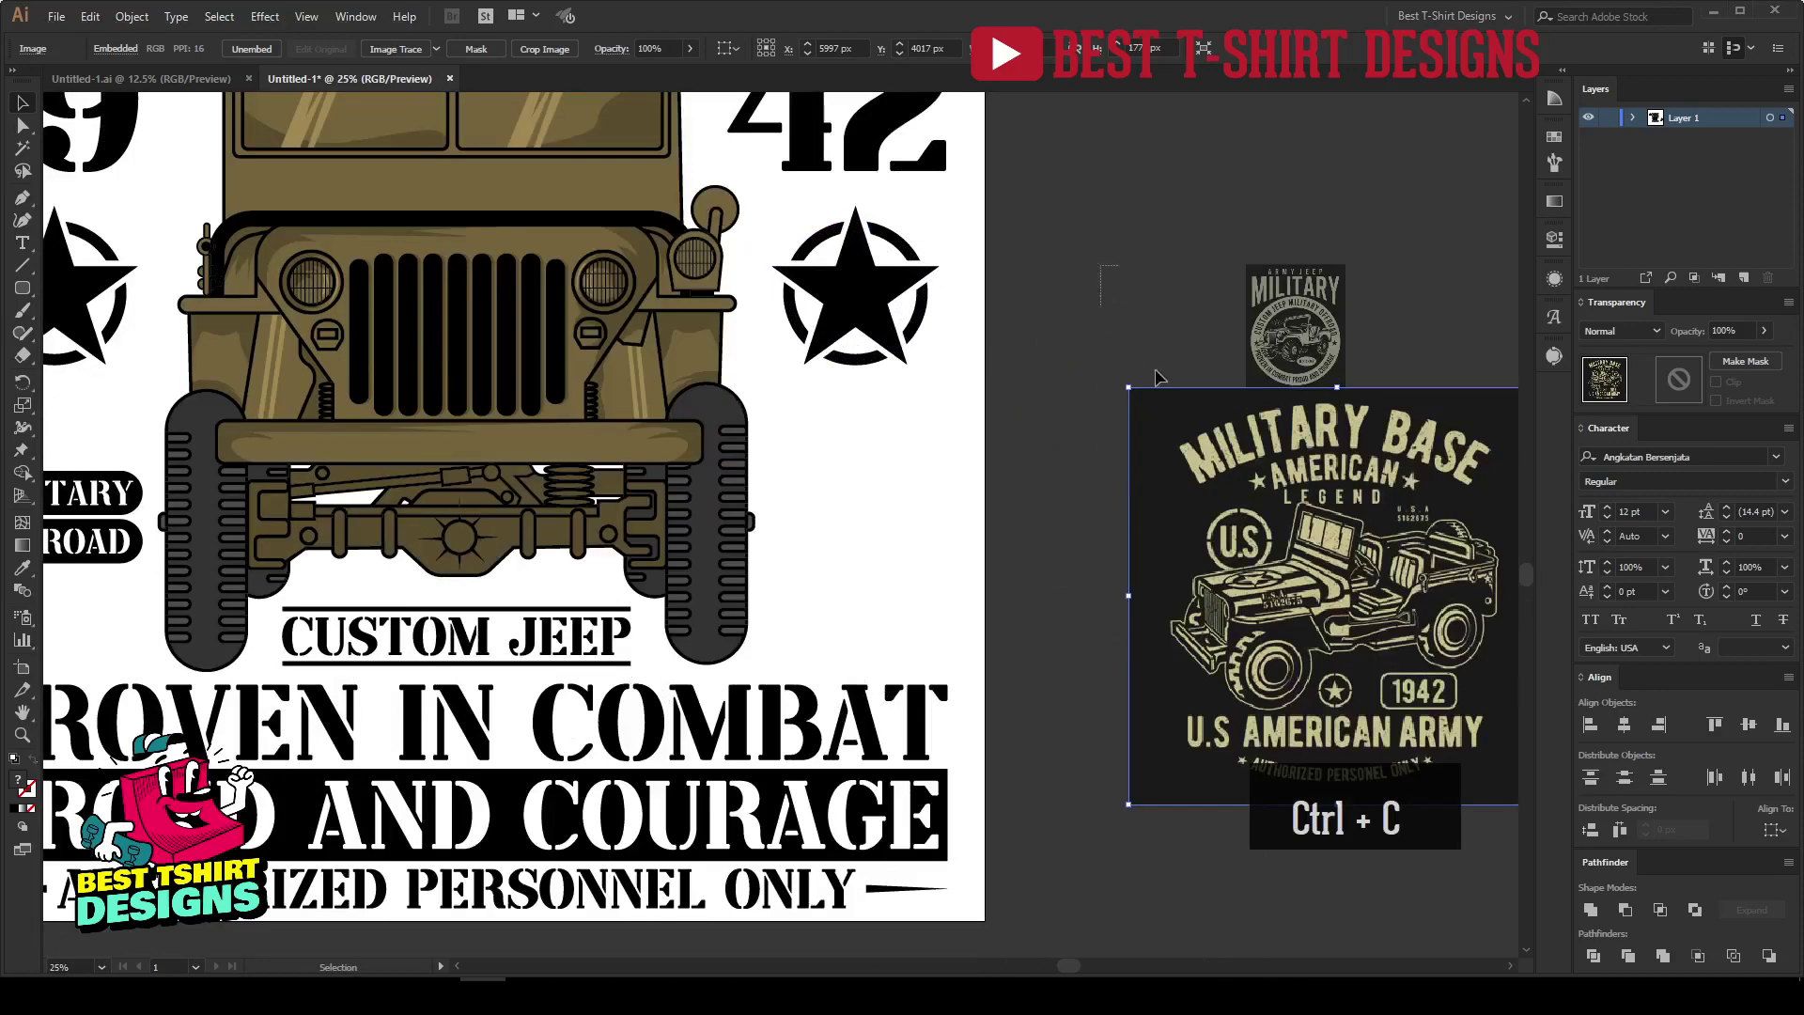
key("ctrl+v")
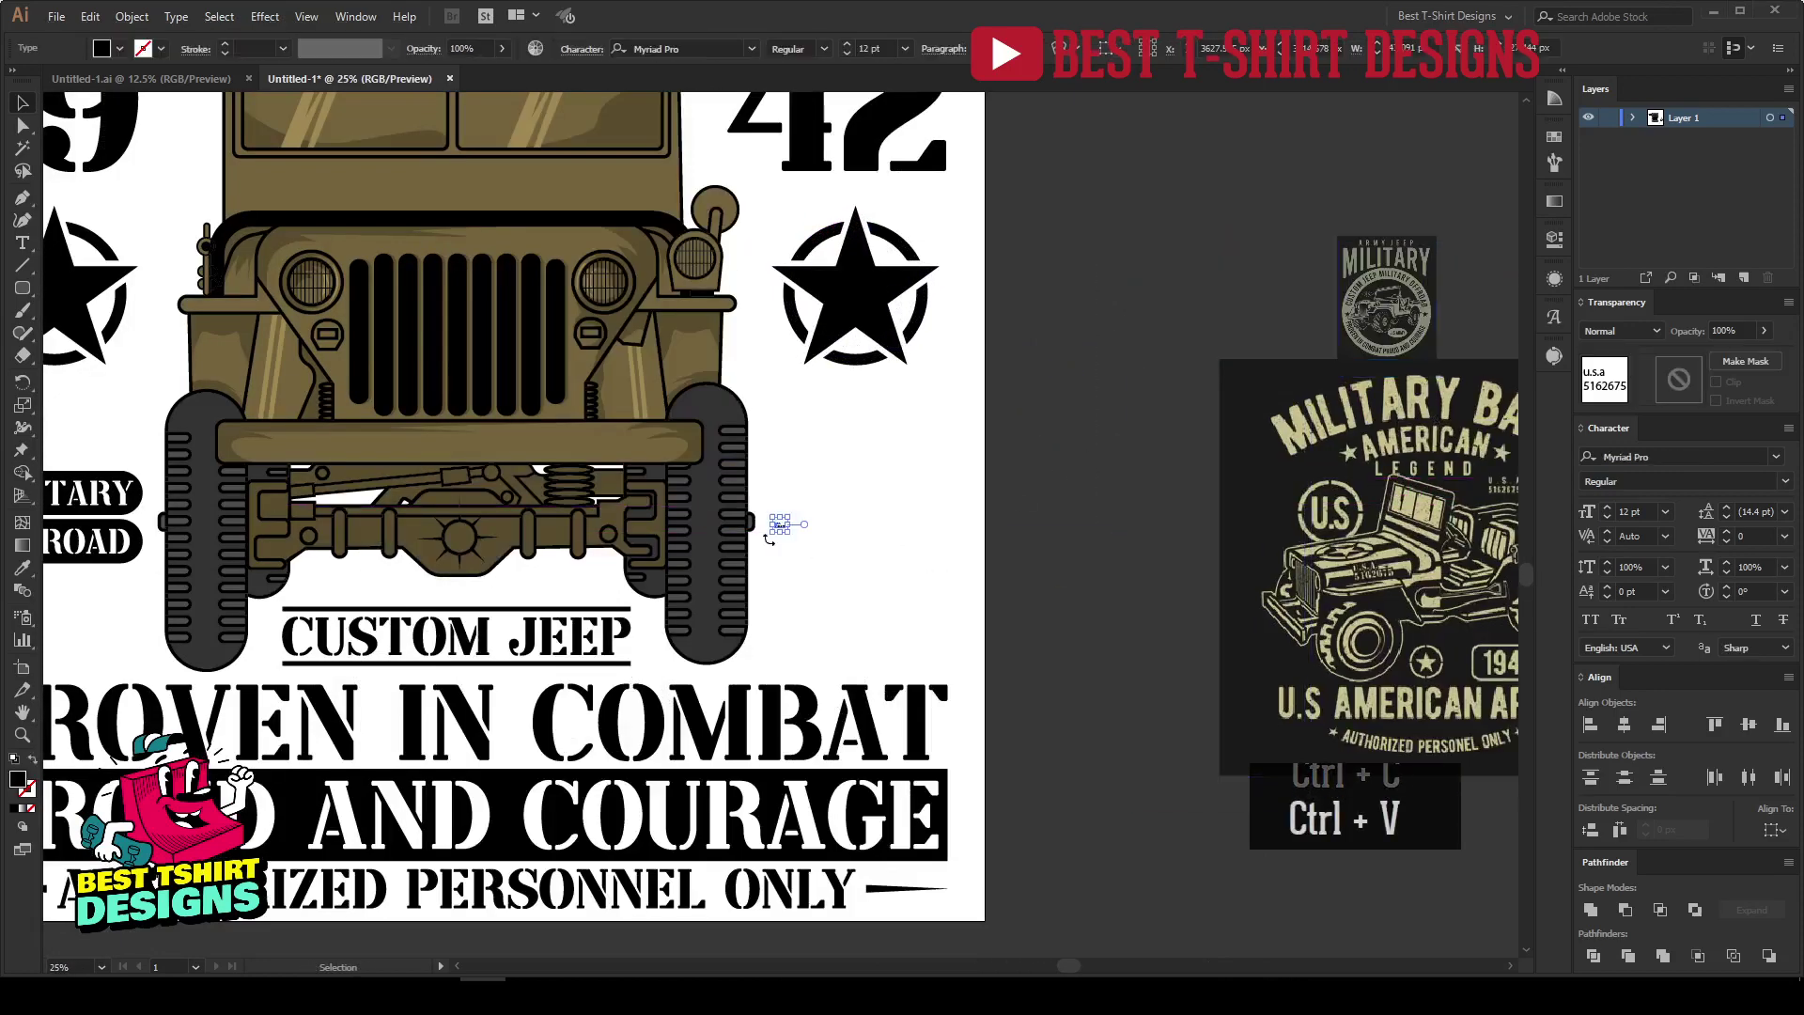
left_click_drag(780, 532, 1103, 708)
left_click_drag(816, 641, 887, 573)
Run a script to split the pasted text into a separate text object for each line.
left_click(58, 17)
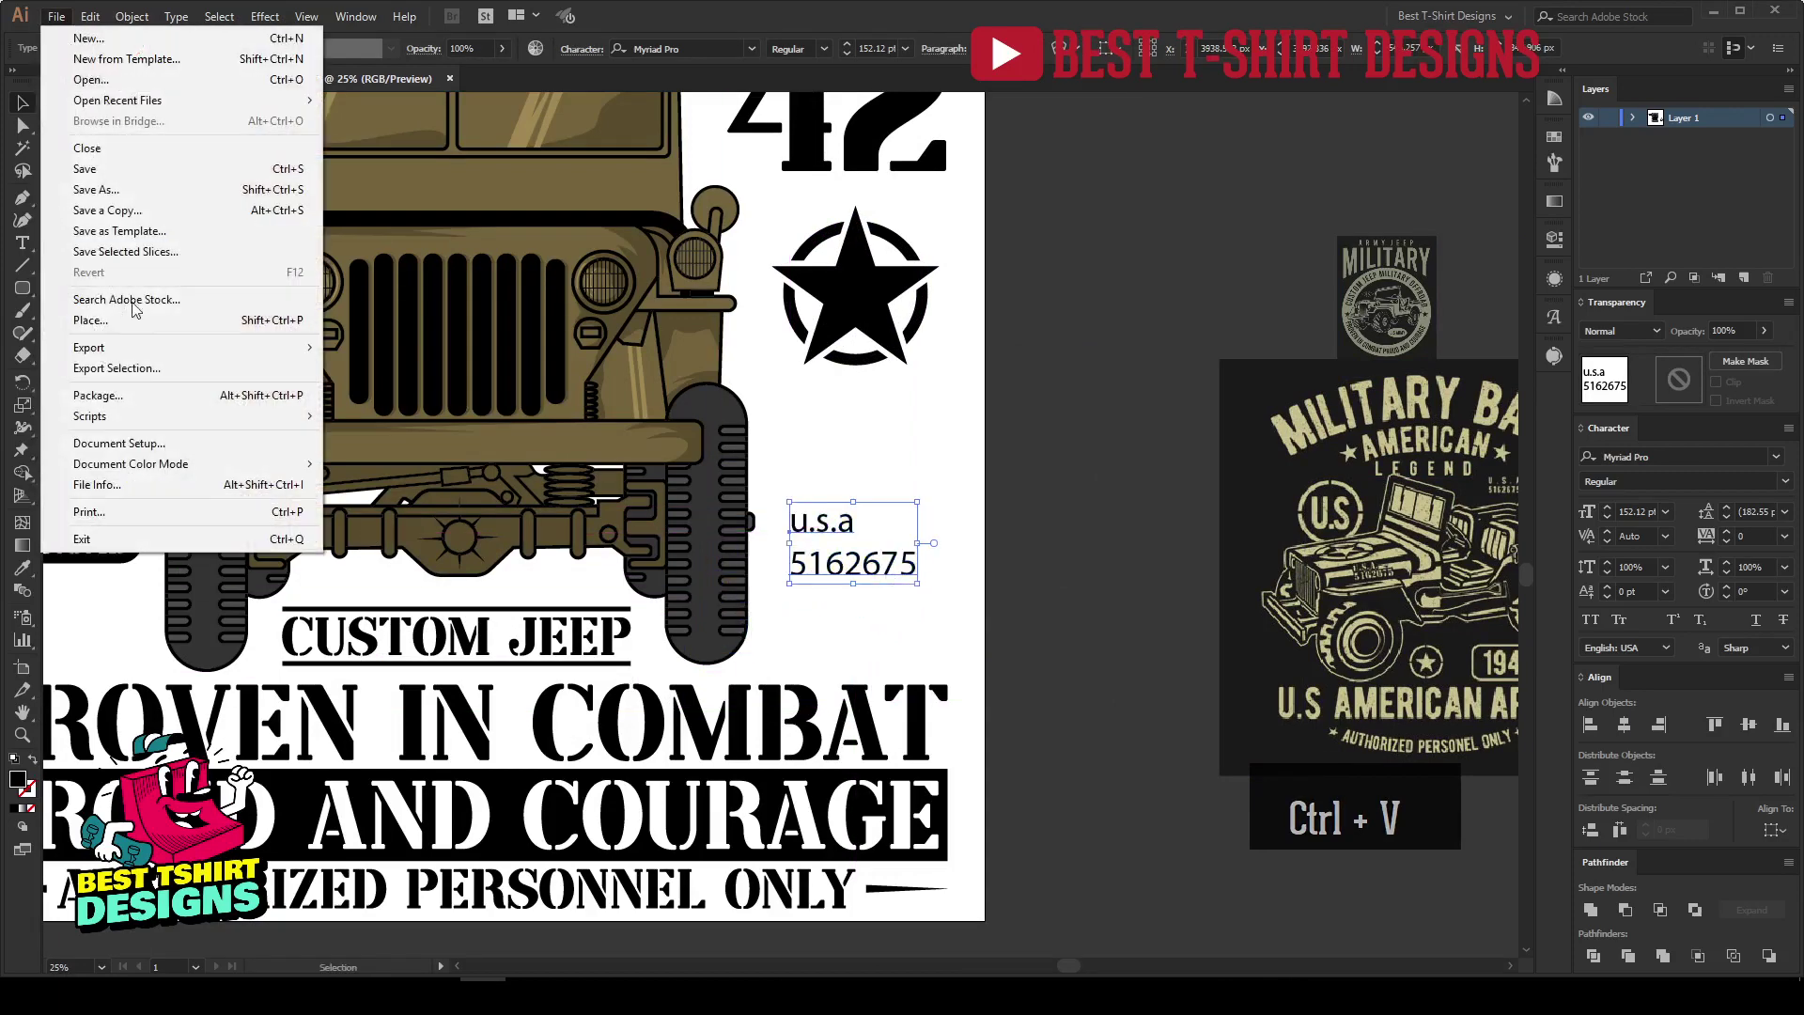
mouse_move(188, 407)
left_click(454, 418)
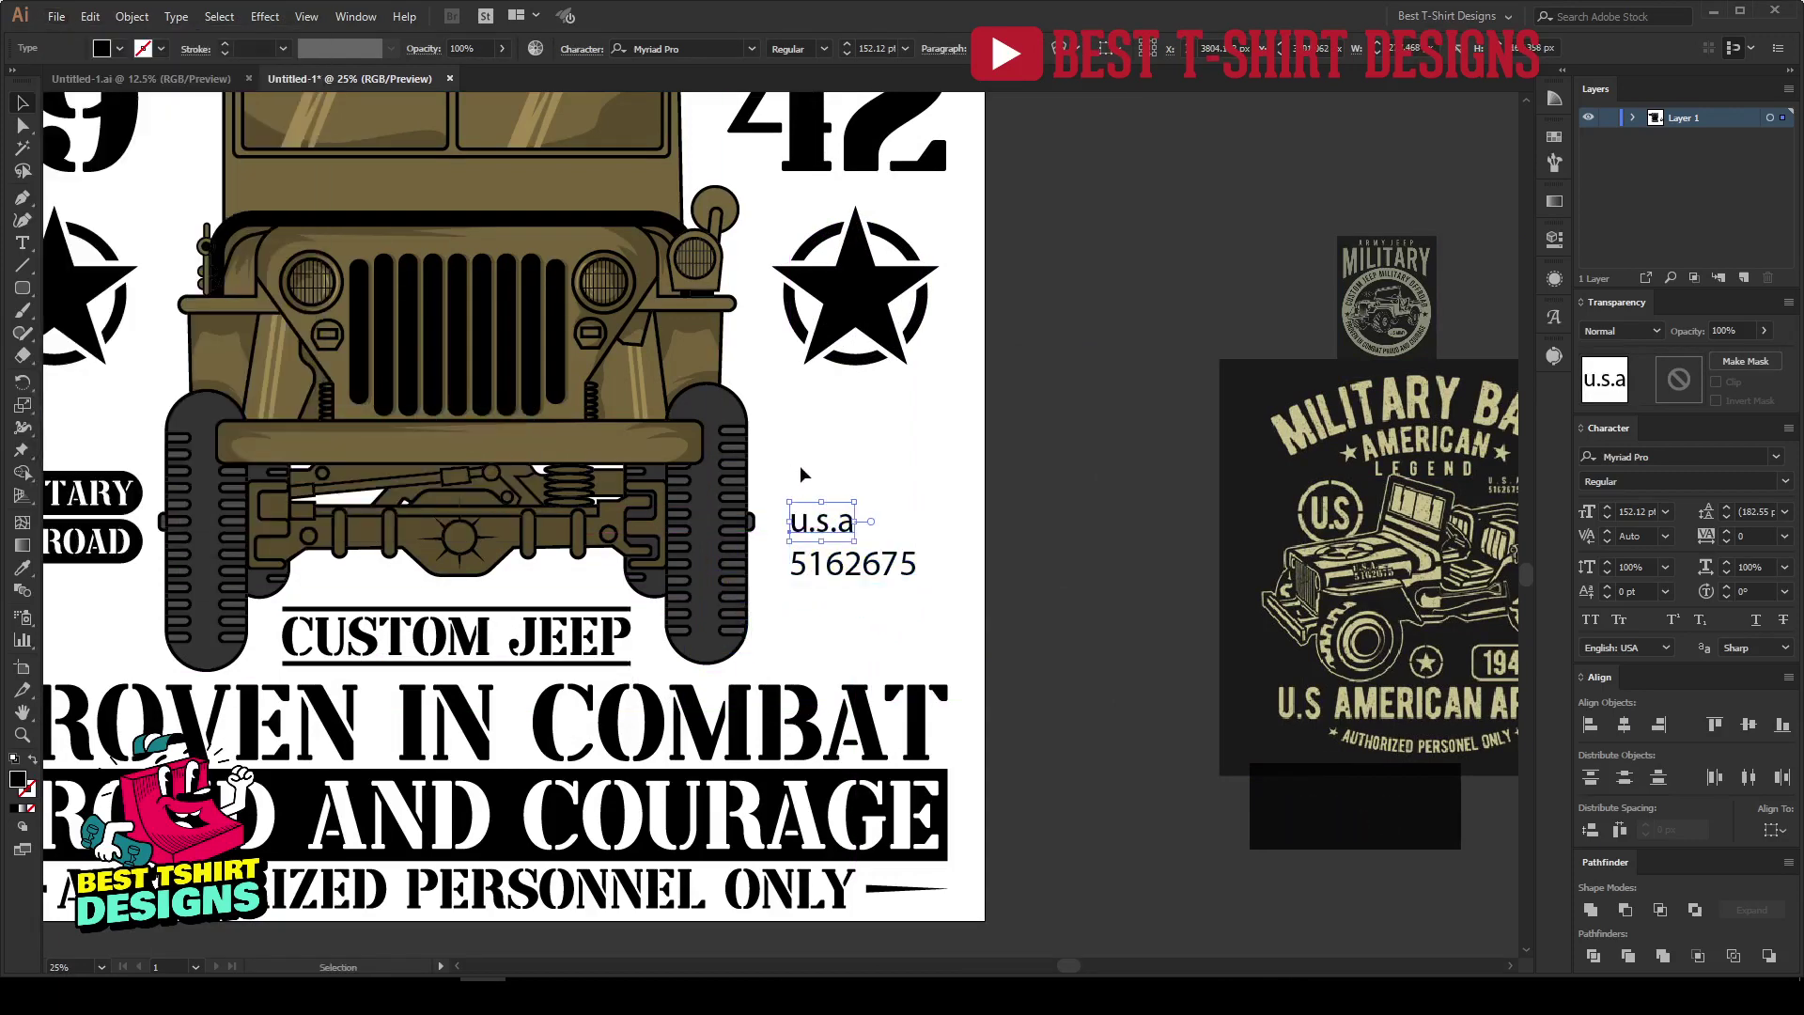
Apply the Angkatan Bersenjata font to both the U.S.A and 5162675 text lines.
right_click(838, 520)
mouse_move(921, 611)
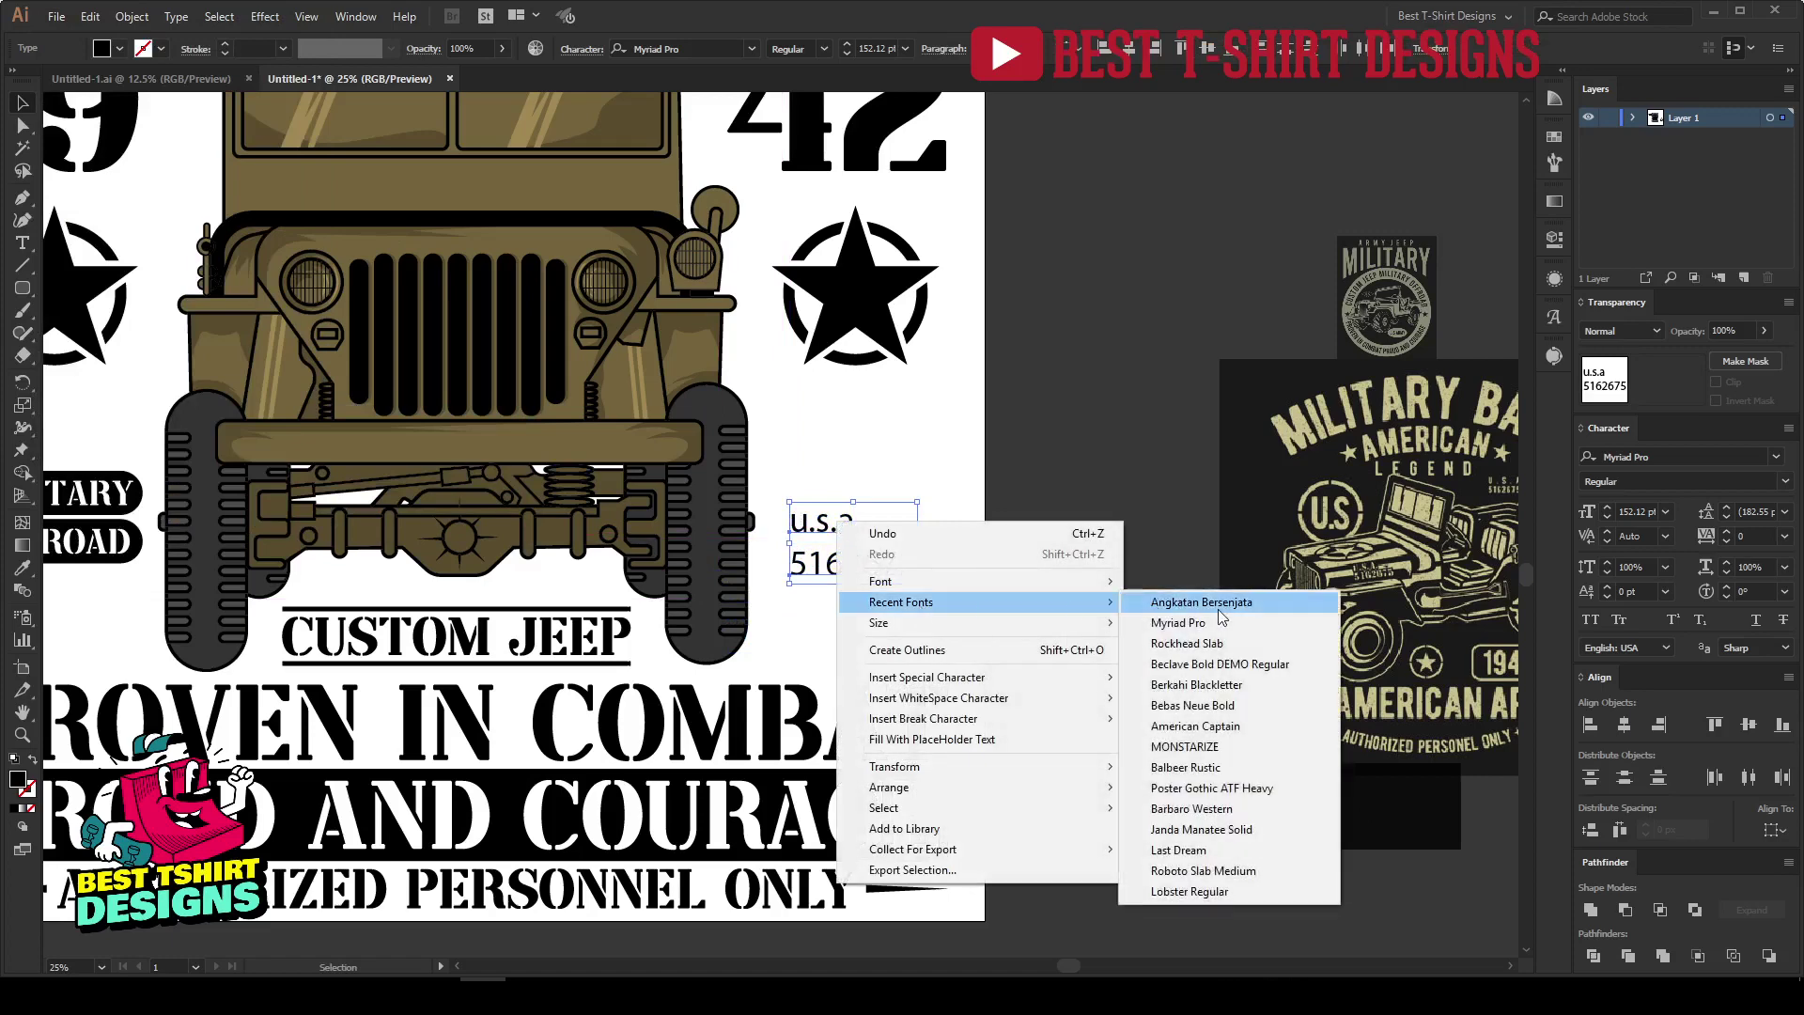
left_click(1201, 602)
left_click(932, 578)
Enlarge the U.S.A text to about 242 pt so it matches the width of the number line.
scroll(932, 578, "up", 2)
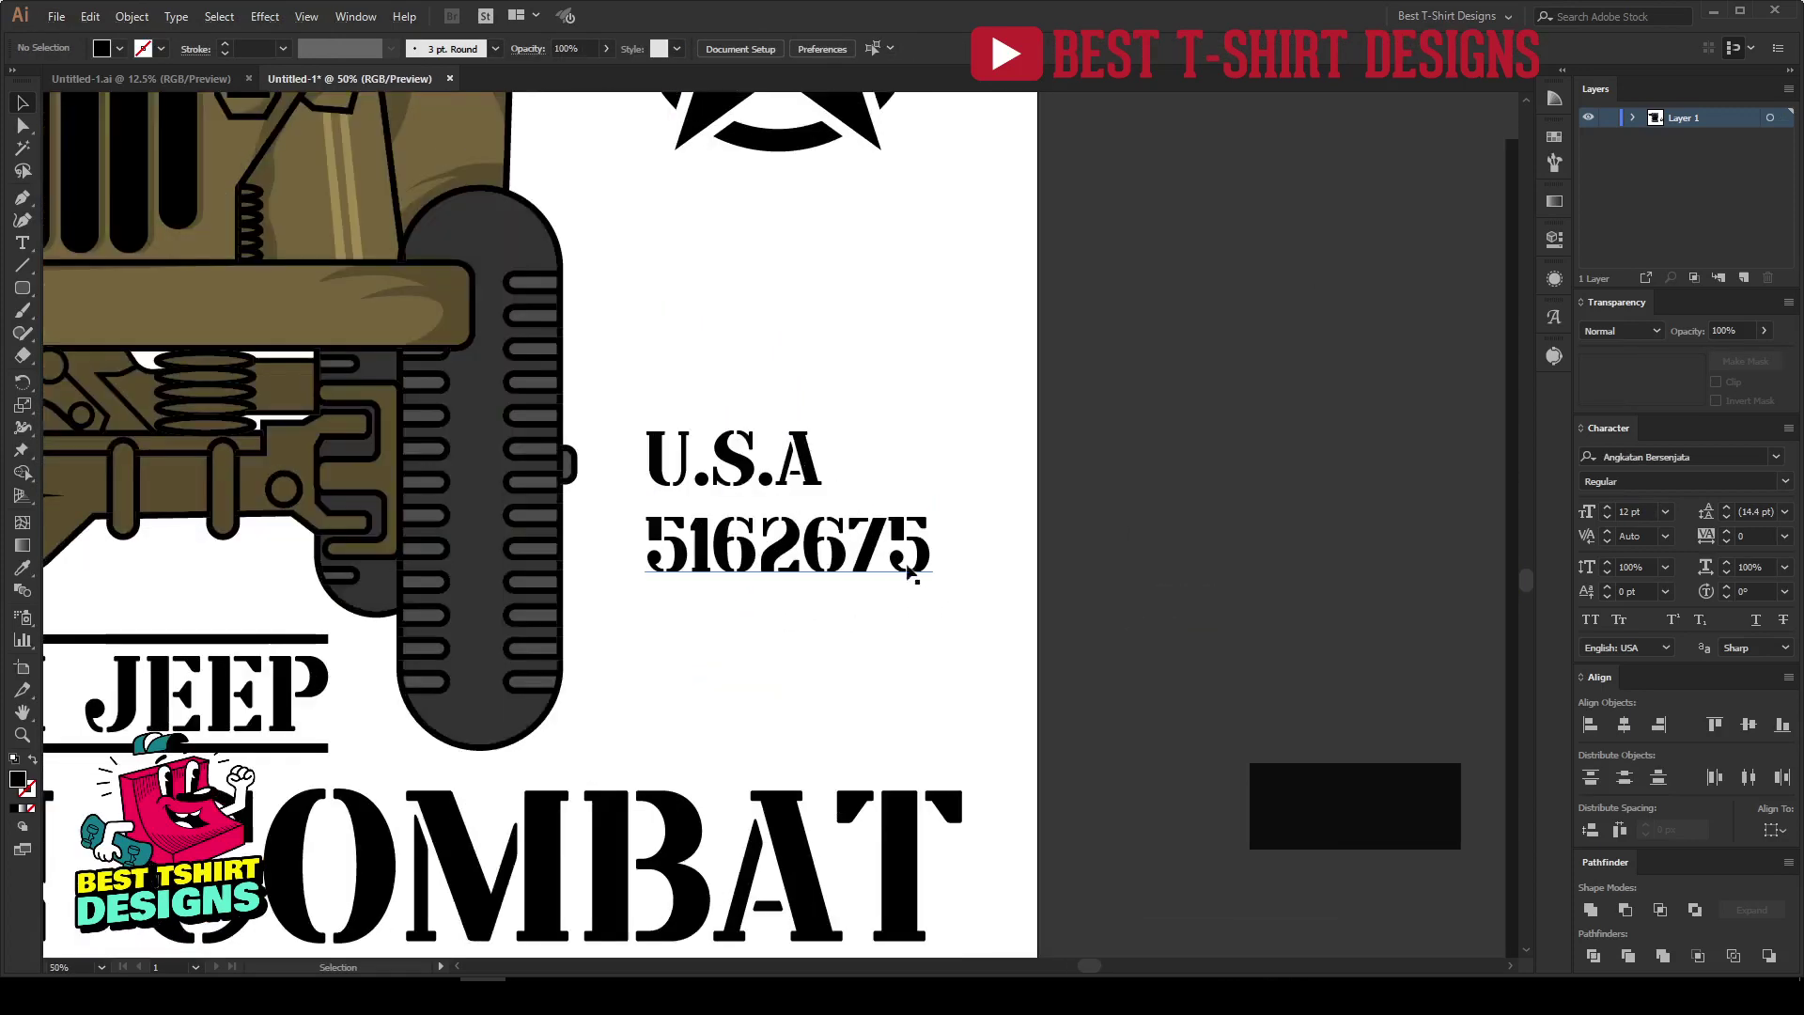
left_click(814, 475)
left_click_drag(825, 461, 942, 457)
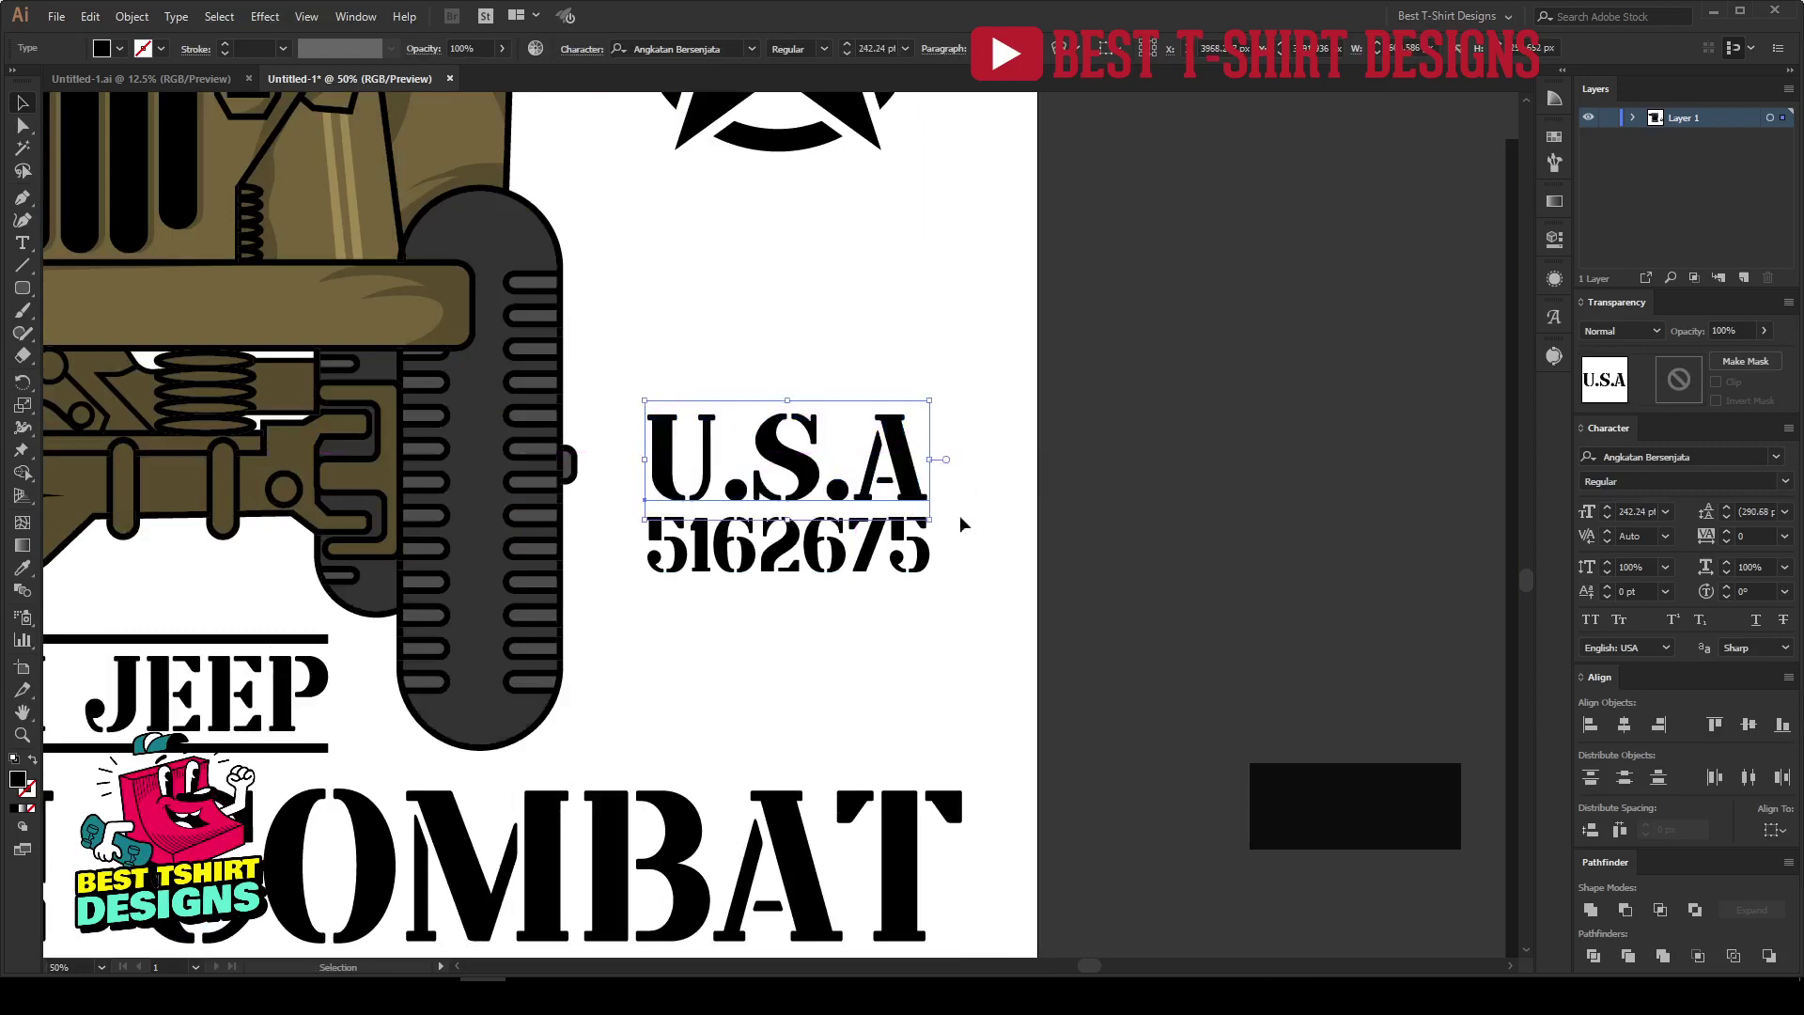
Set the tracking of both text lines to 50 and convert them to outlines.
left_click(891, 558, "shift")
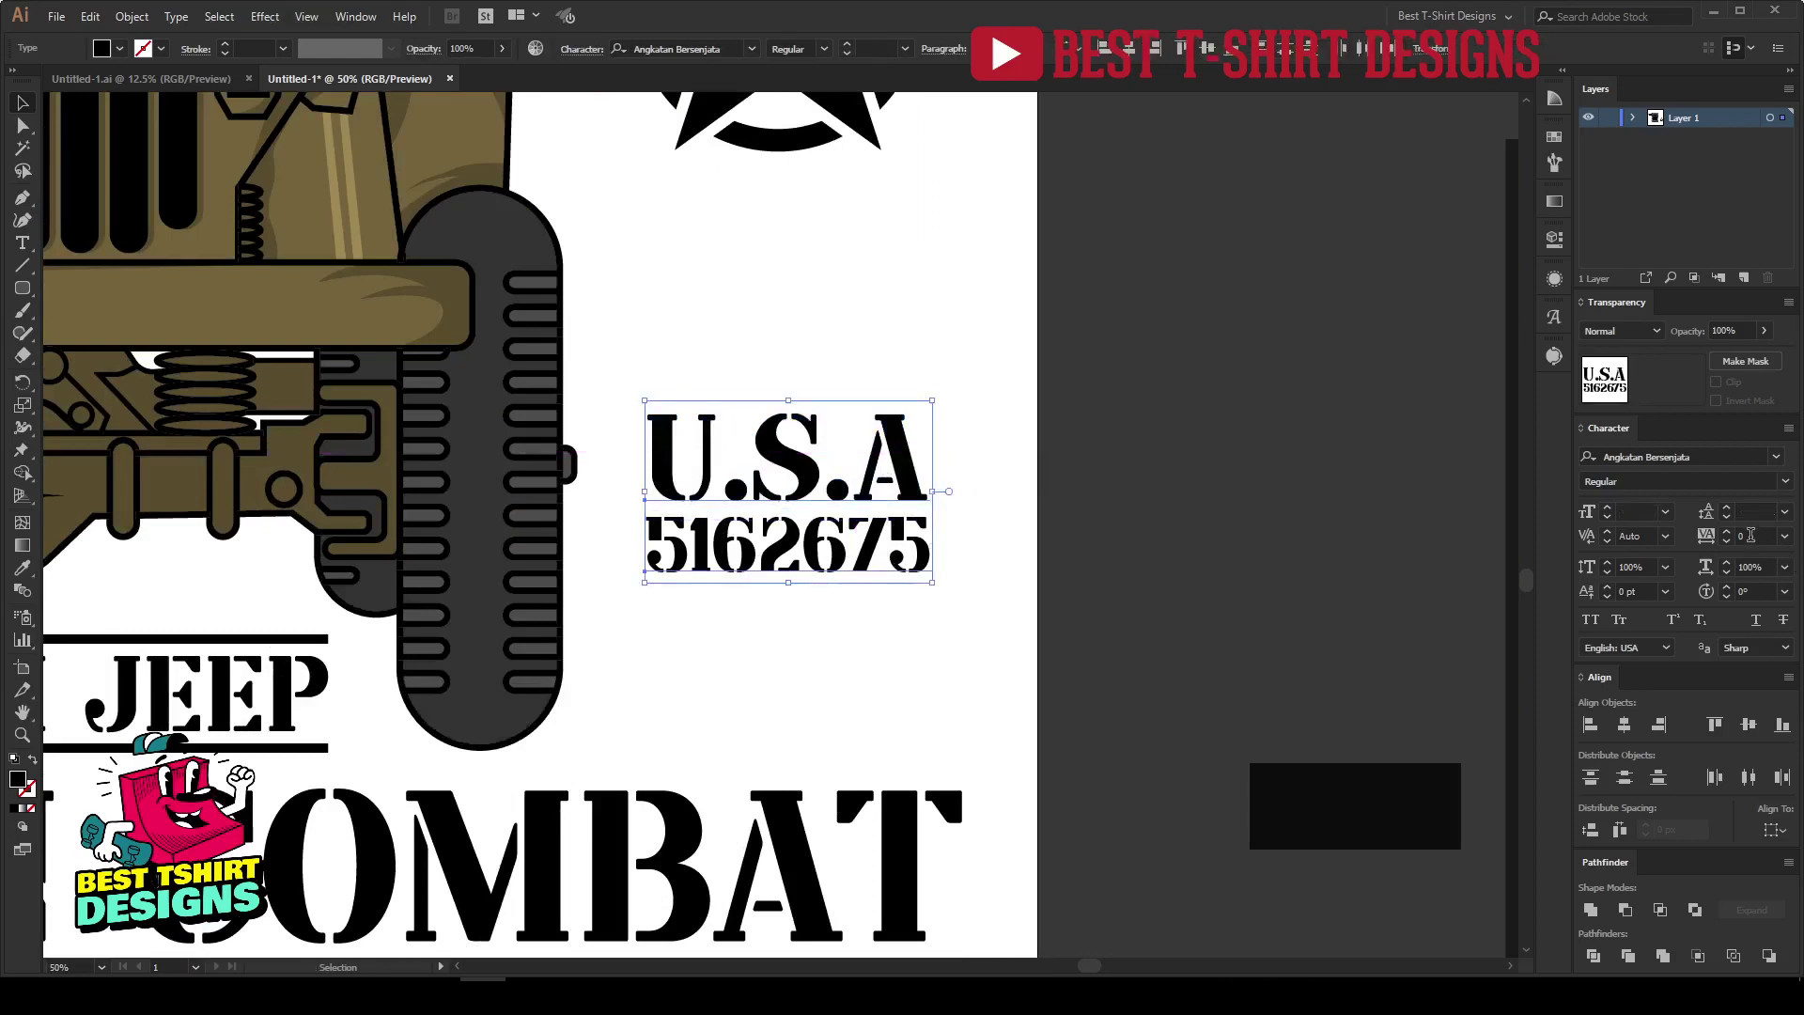
scroll(1751, 535, "up", 5)
right_click(844, 548)
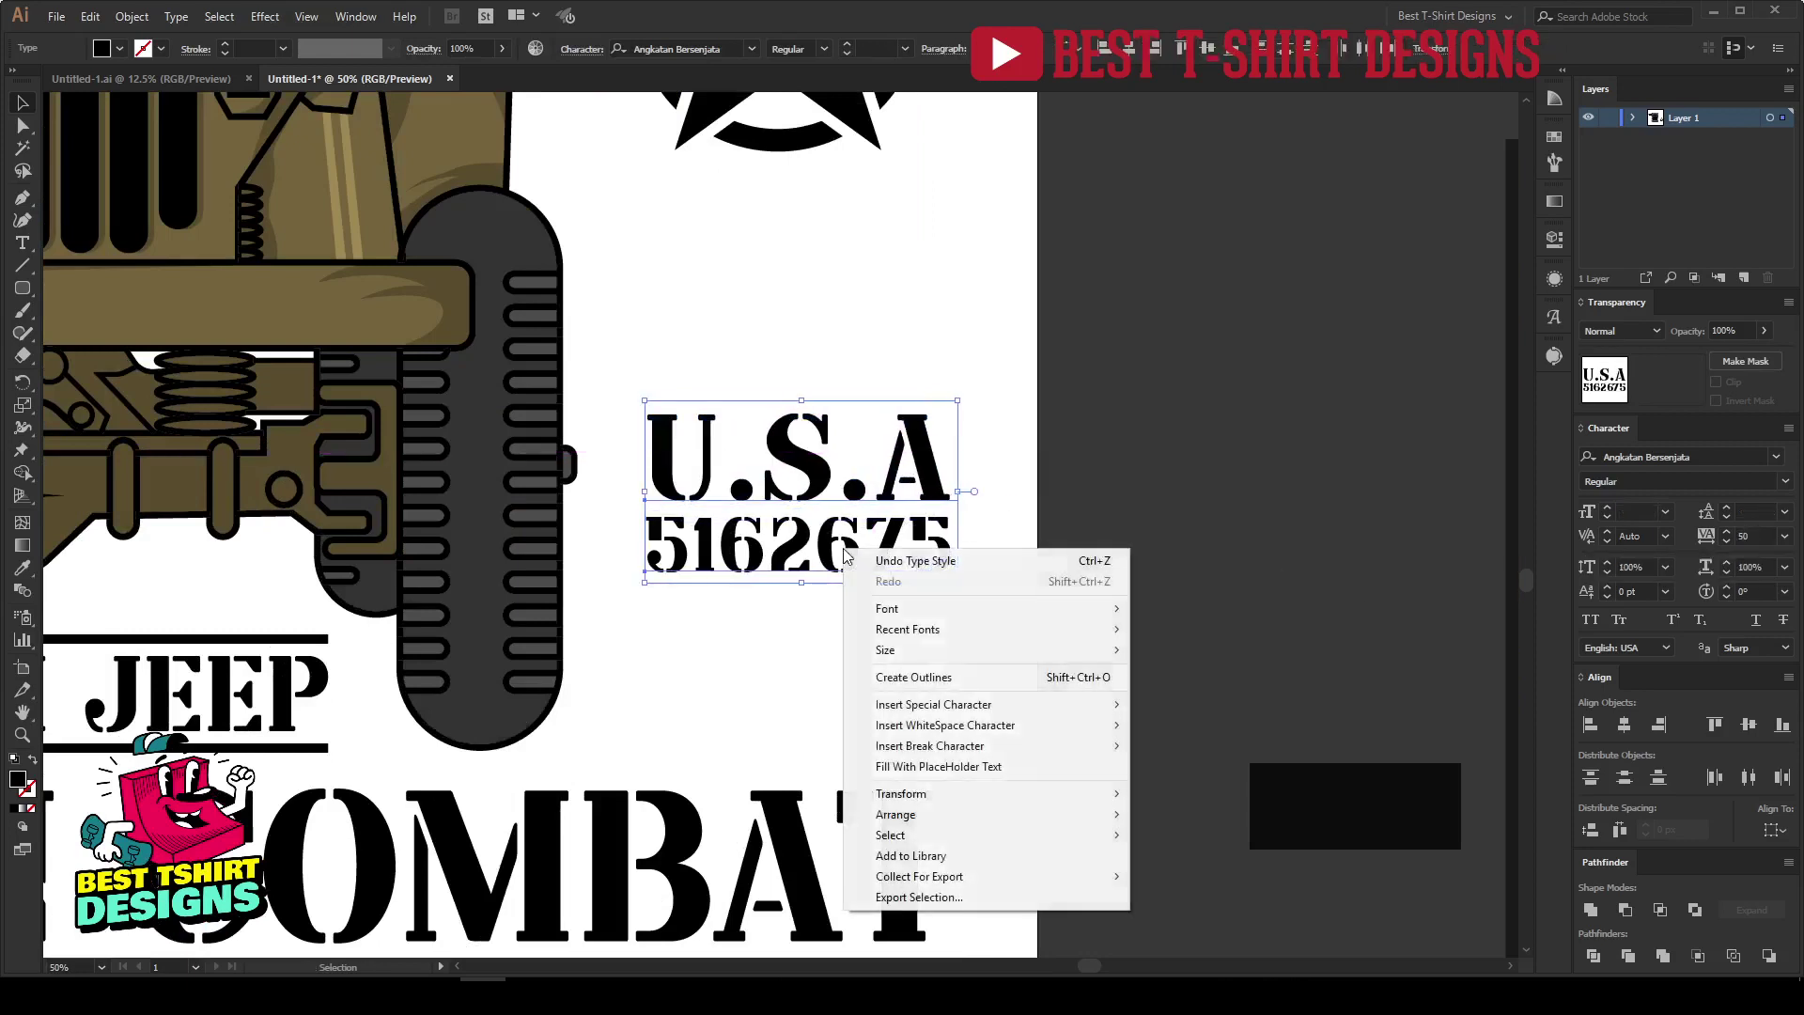
left_click(908, 677)
scroll(814, 607, "up", 2)
left_click_drag(787, 502, 787, 533)
left_click(610, 570)
Draw a pill-shaped rounded rectangle about 726 by 248 px around U.S.A with a black 20 pt outline and no fill.
left_click(21, 292)
left_click_drag(451, 187, 1132, 420)
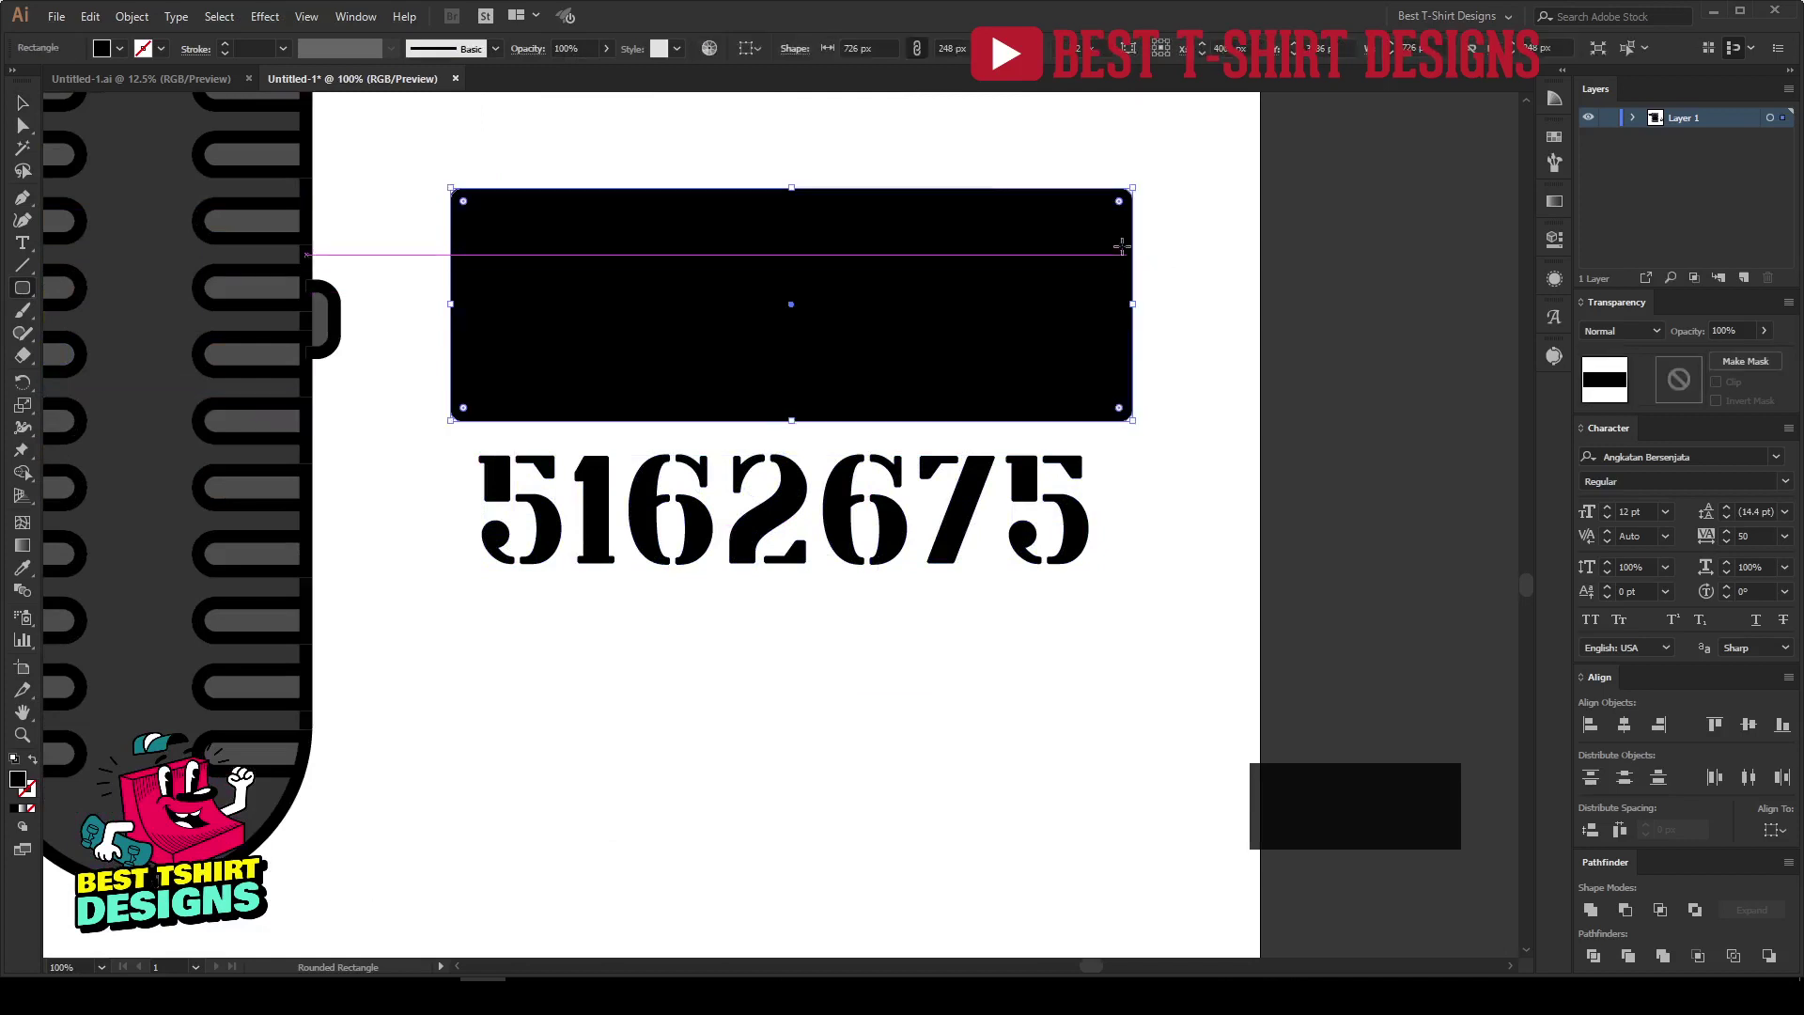
left_click_drag(1120, 201, 609, 306)
key("shift+x")
key("v")
key("Return")
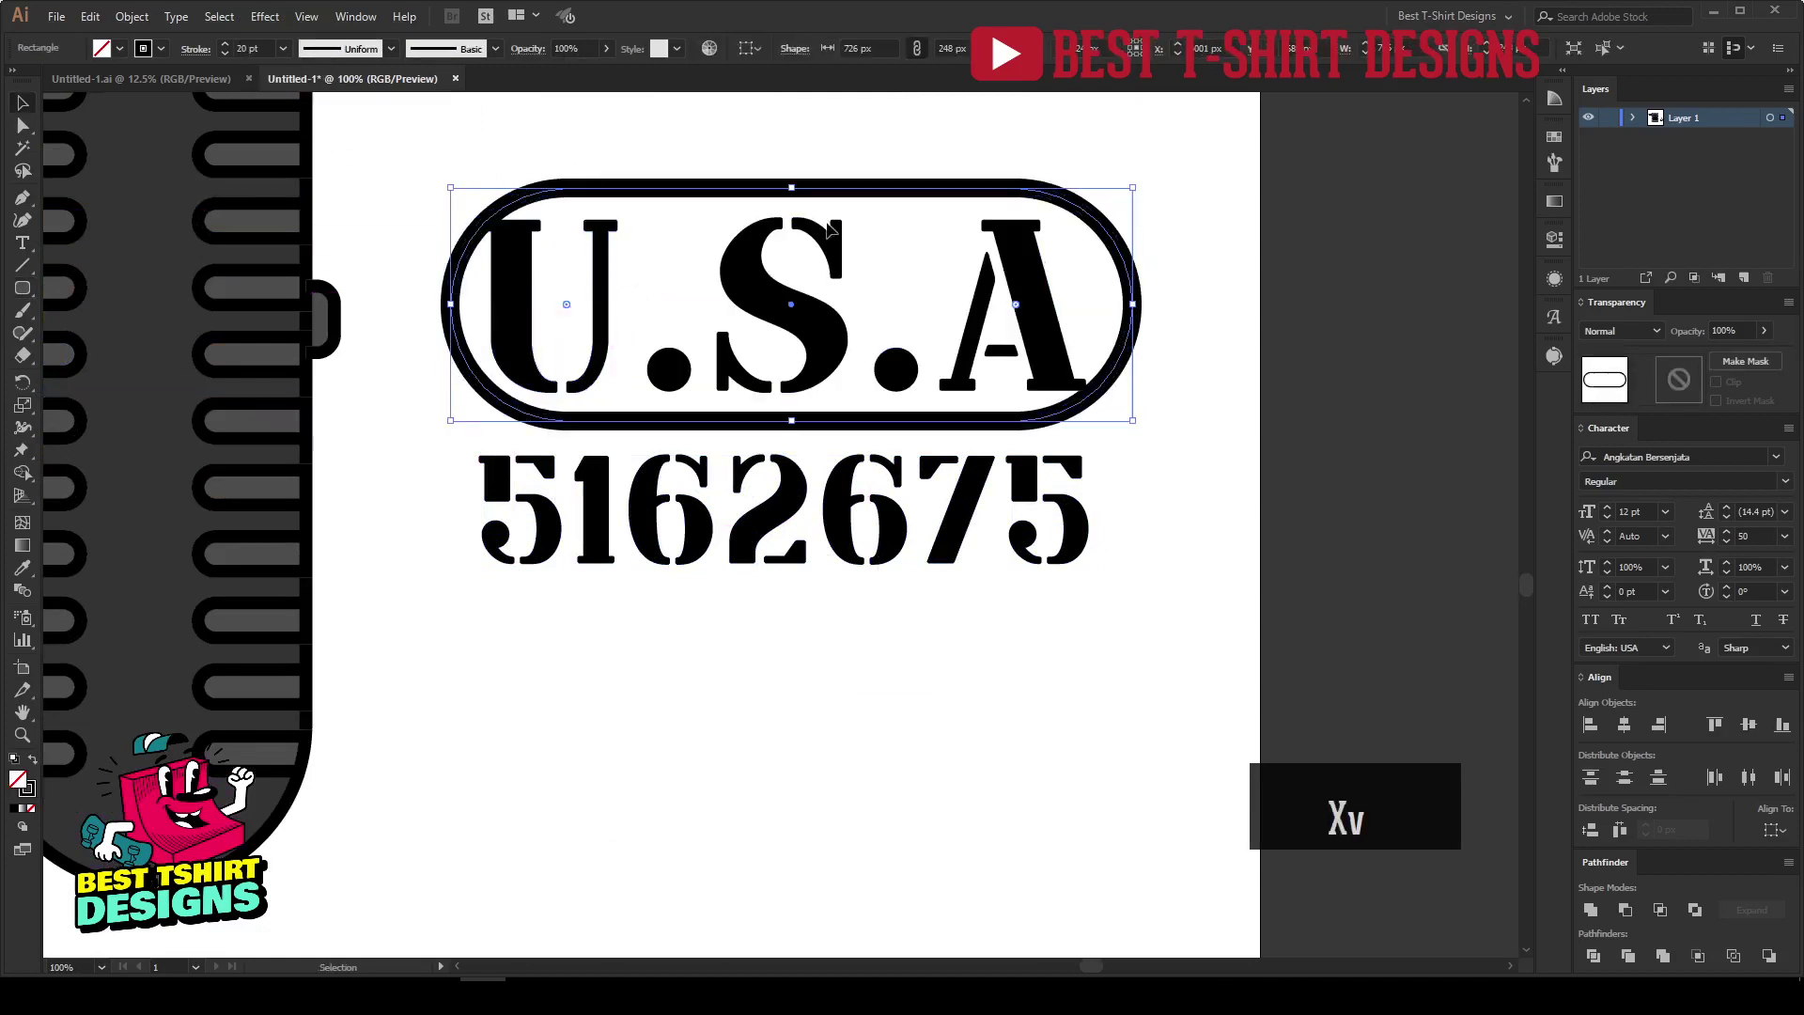
Widen the pill outline to about 757 px and centre it and the U.S.A lettering on each other.
left_click_drag(1137, 304, 1167, 307)
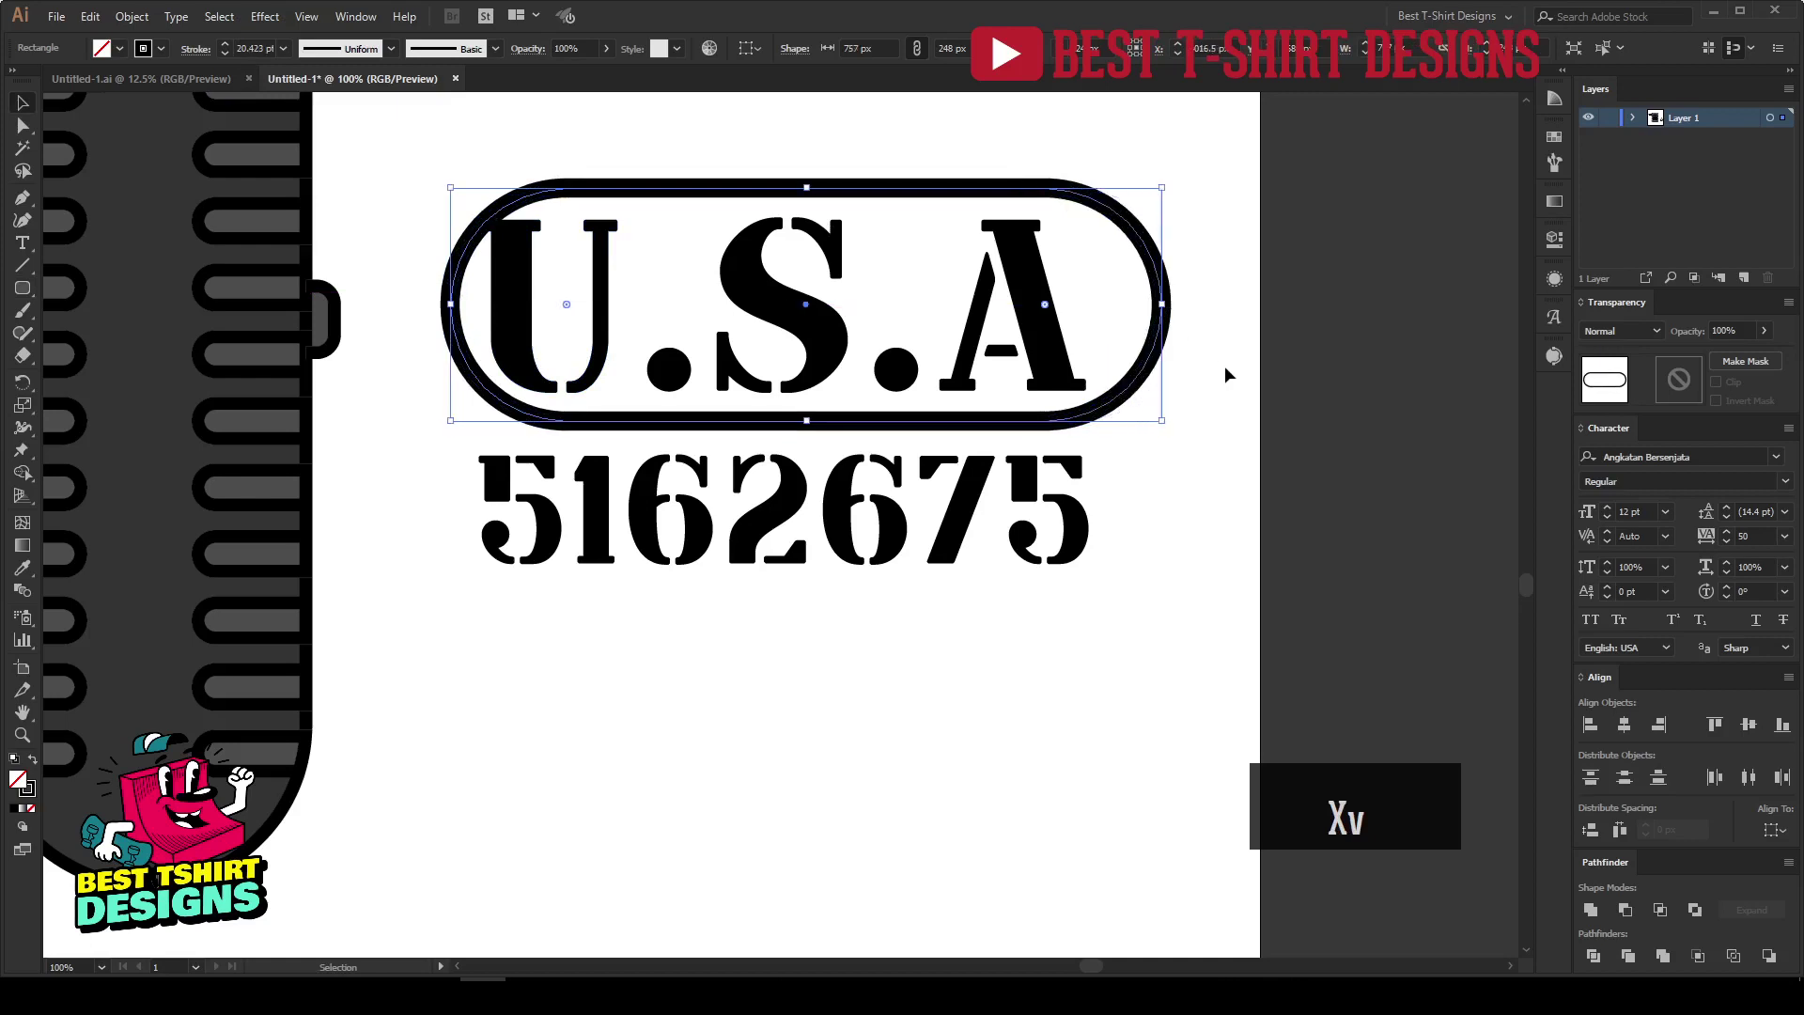
left_click(550, 253, "shift")
left_click(839, 49)
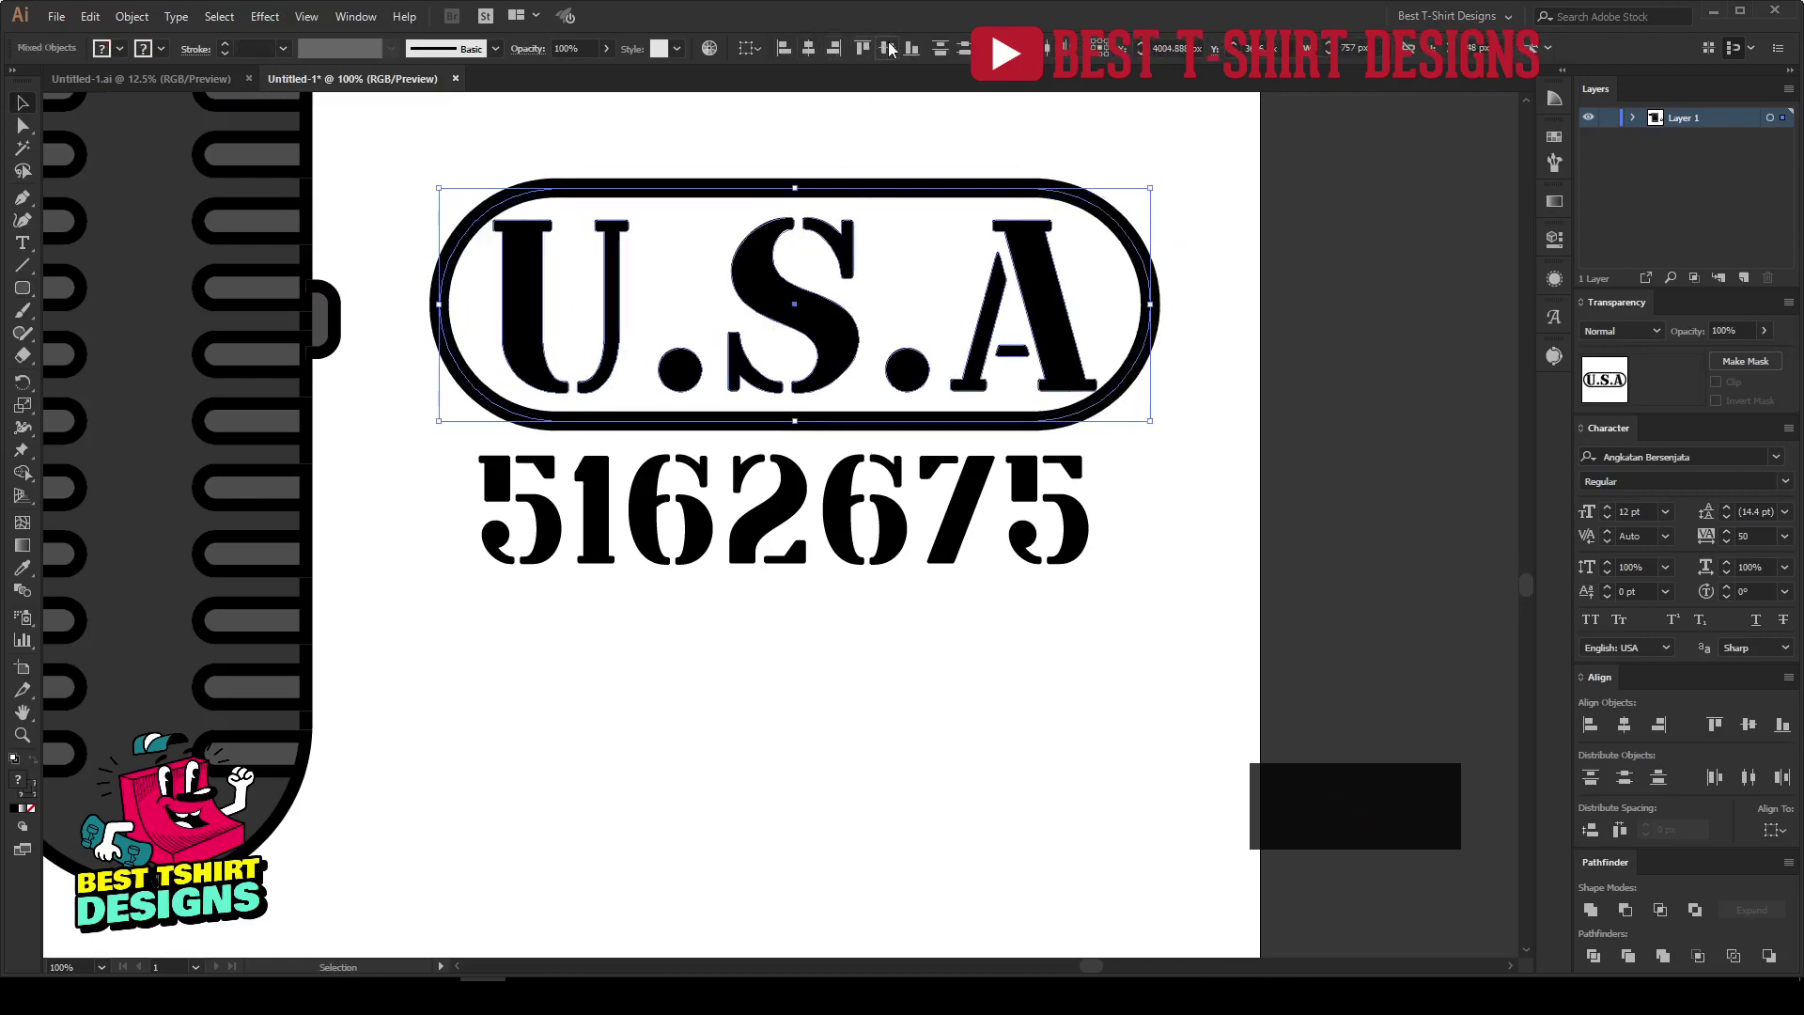
left_click(817, 121)
Duplicate the pill outline around 5162675, reduce its height to about 170 px and centre the number inside it.
left_click_drag(855, 427, 794, 595)
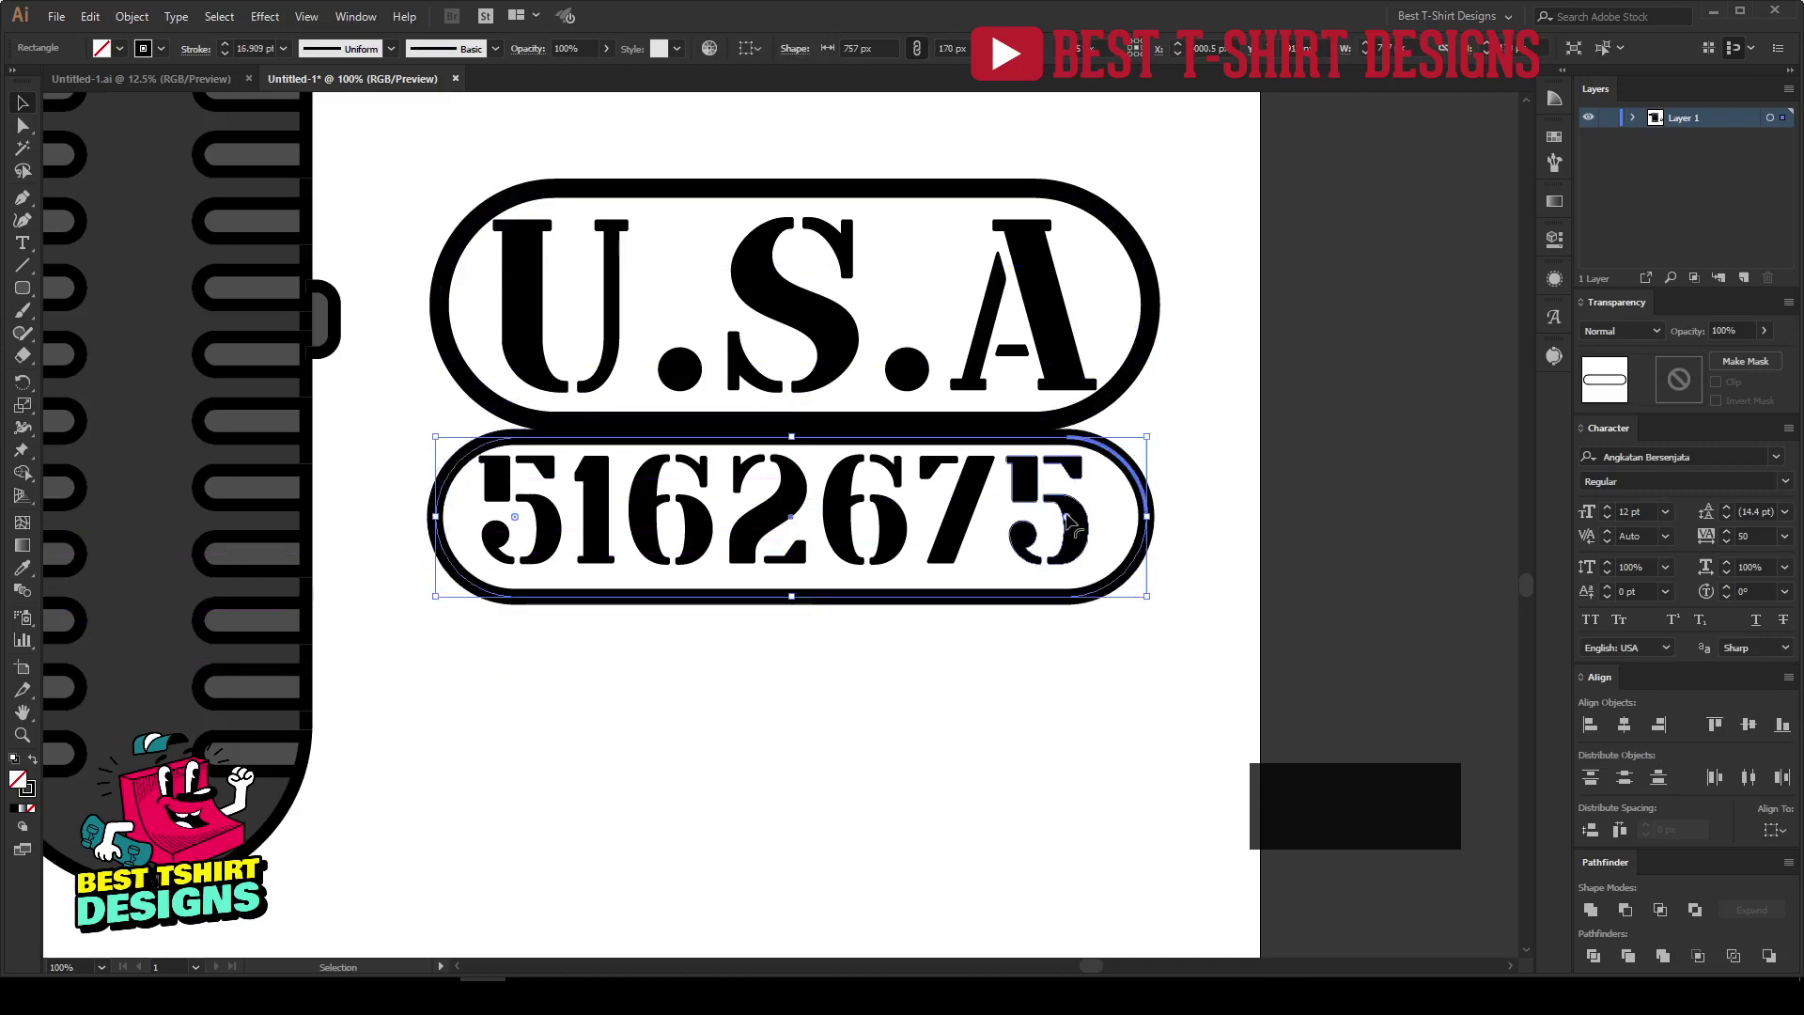
left_click_drag(886, 673, 766, 484)
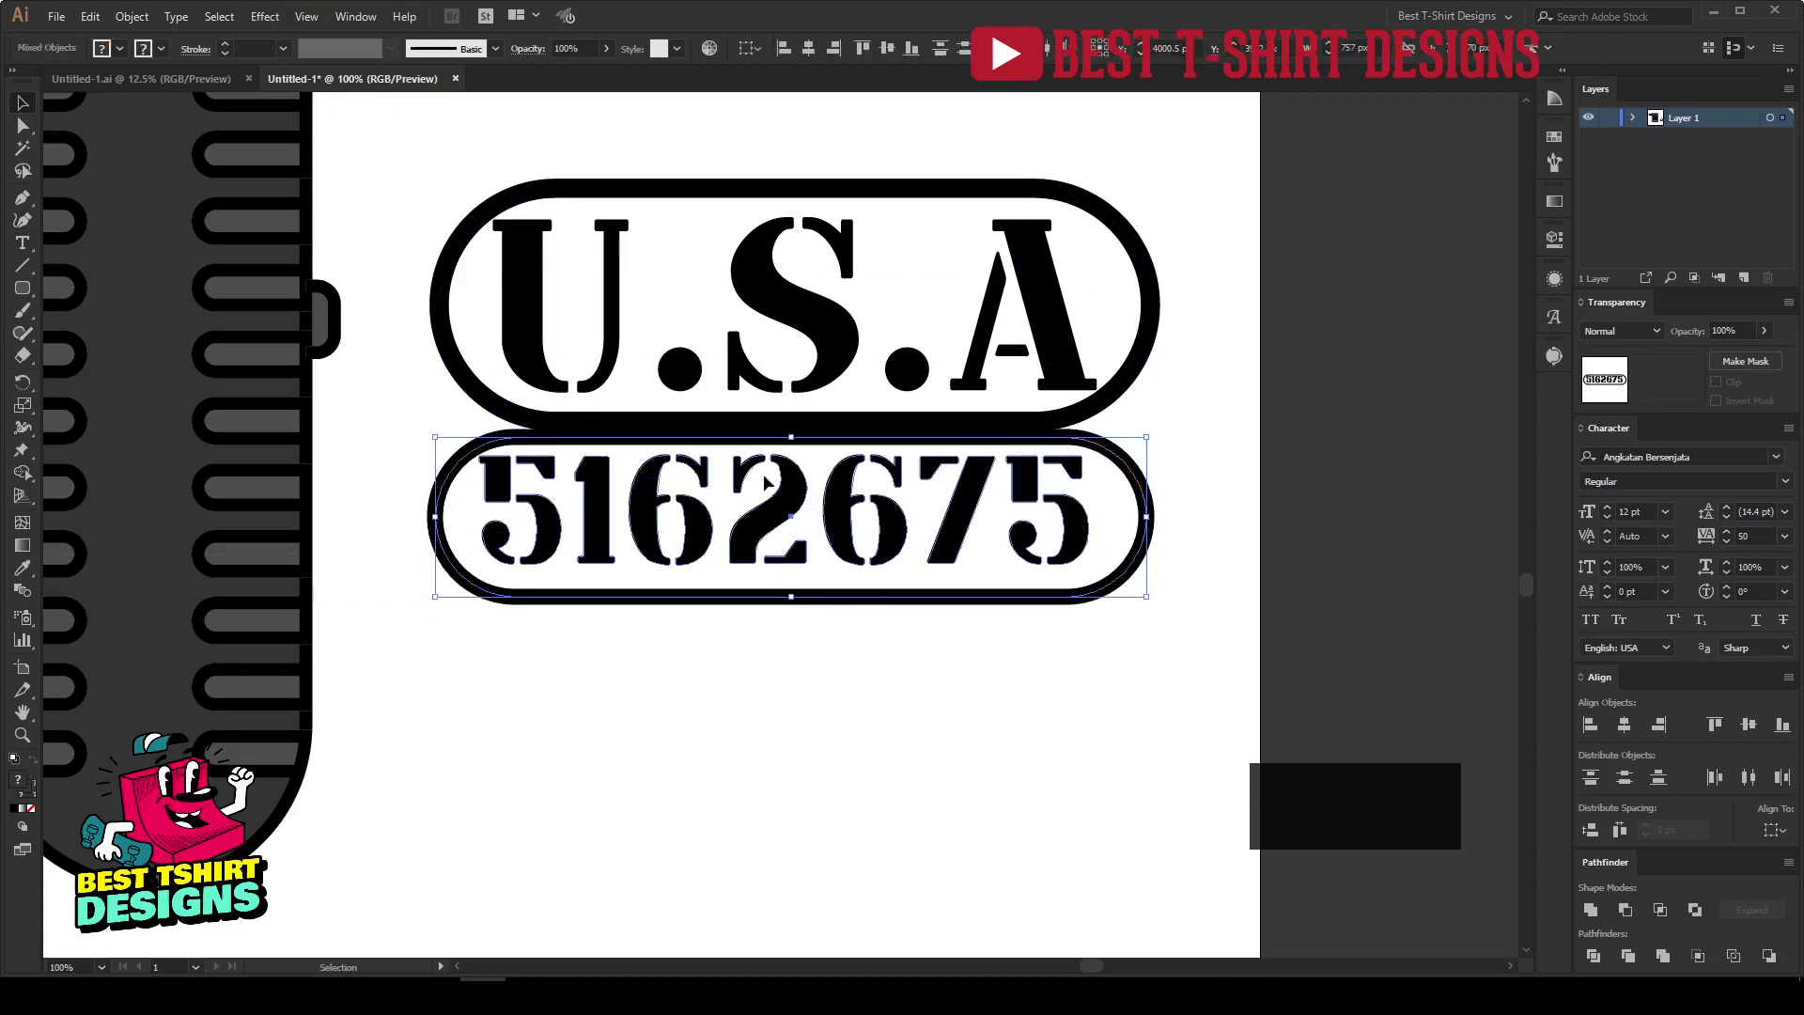
left_click(809, 50)
left_click(885, 49)
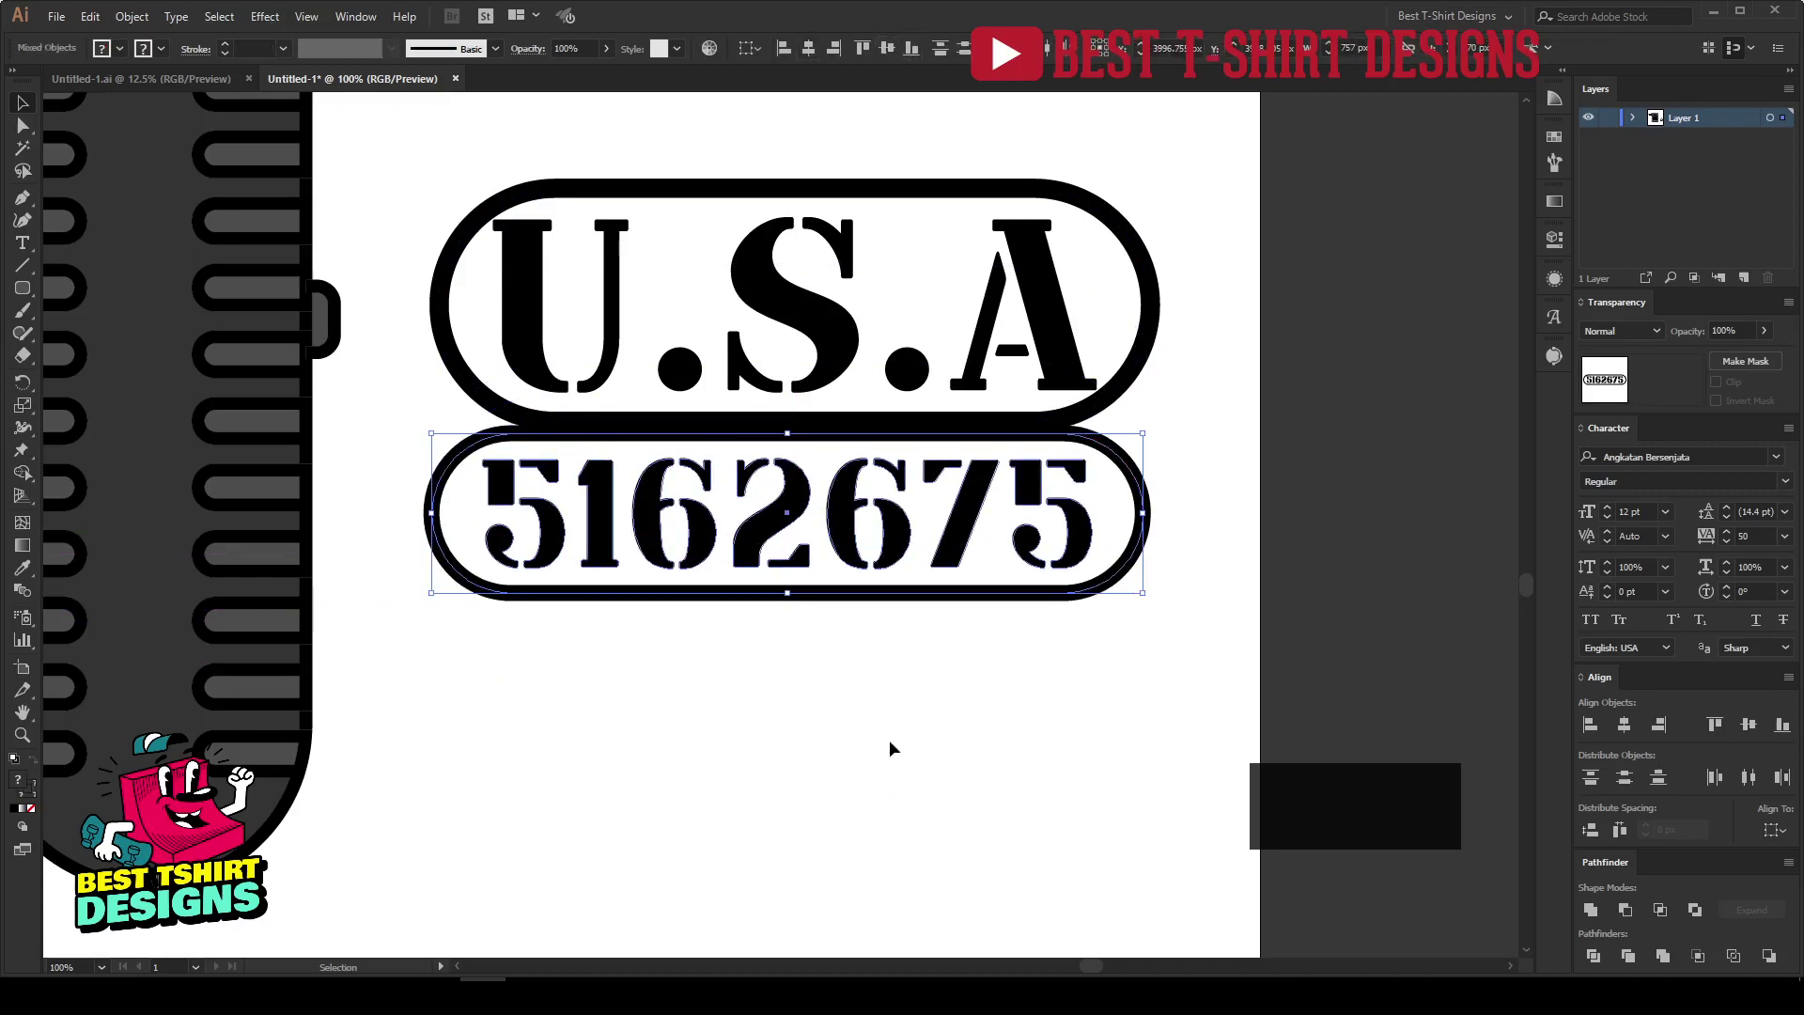
Move the 5162675 badge down to leave a gap, and align both badges on a common vertical centre line.
key("shift+Down")
key("shift+Down")
key("shift+Down")
key("shift+Down")
left_click_drag(963, 710, 733, 119)
left_click(809, 47)
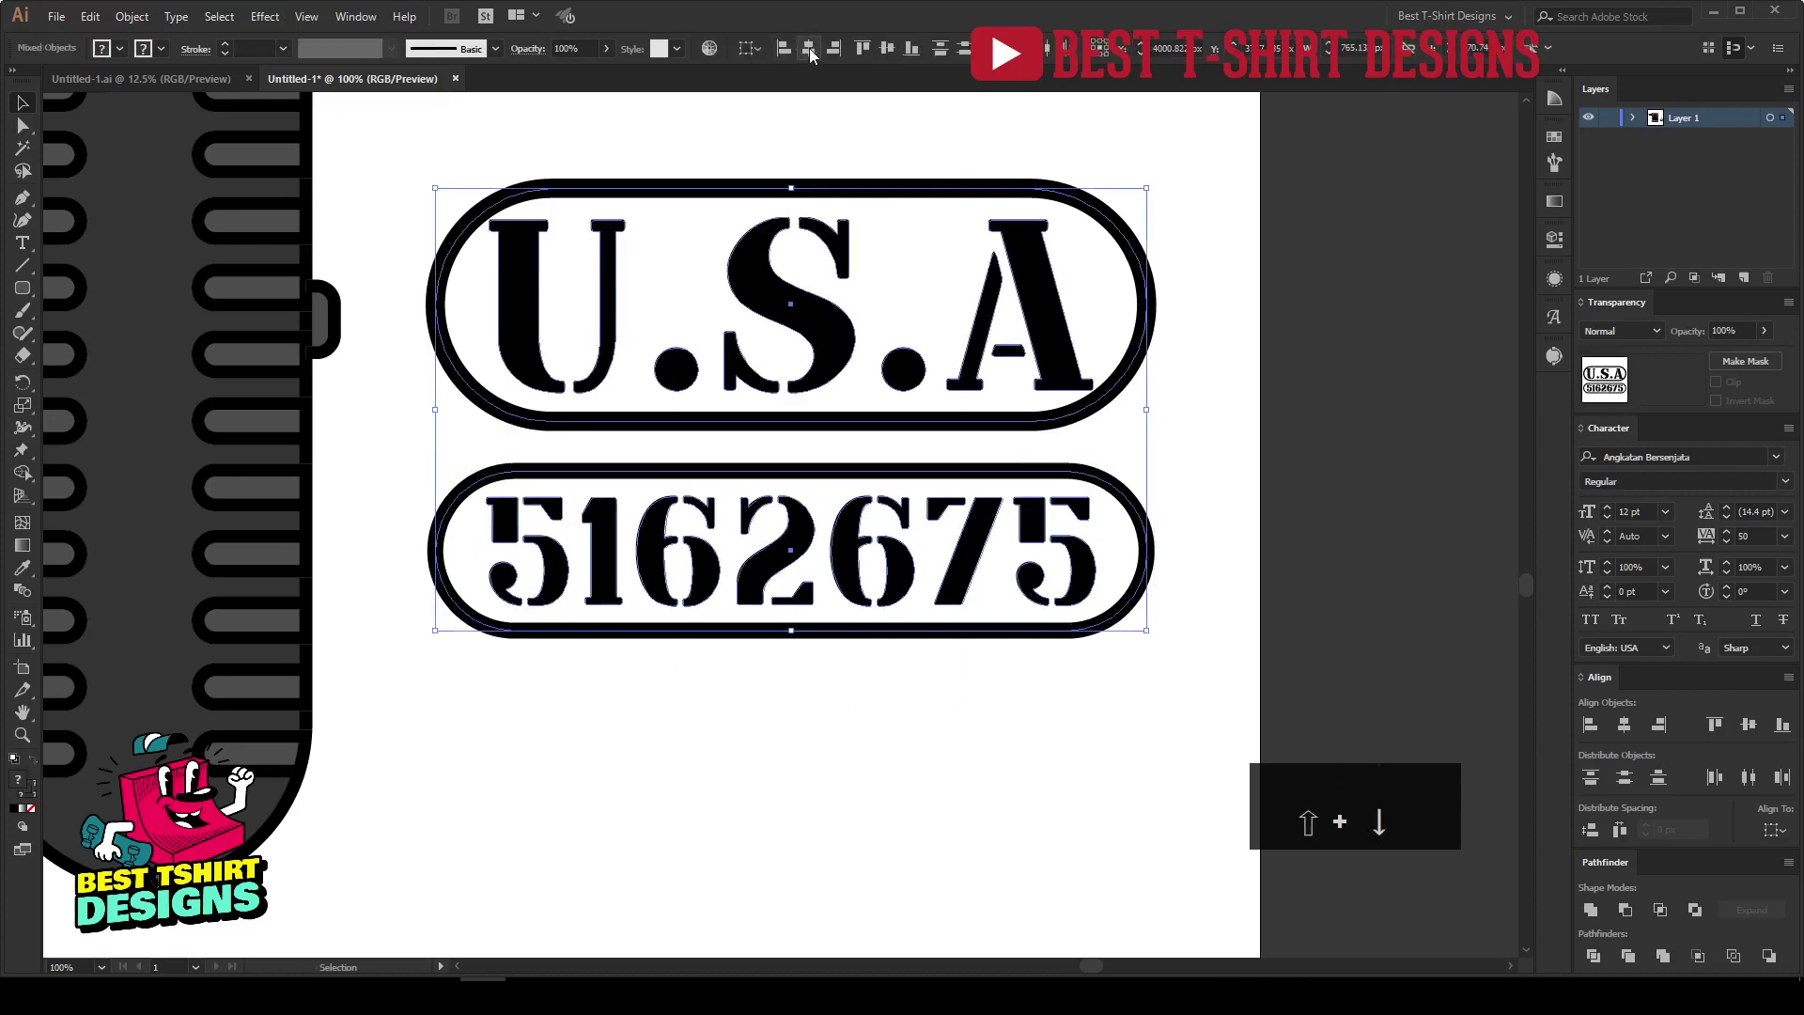
Turn both pill outlines into solid black fills and place them behind their lettering.
left_click(816, 172)
left_click(827, 191)
left_click(848, 464, "shift")
key("shift+x")
left_click(847, 439)
left_click(877, 337)
left_click(877, 506, "shift")
key("a")
key("ctrl+x")
key("ctrl+b")
key("v")
key("ctrl+shift+a")
Cut the U.S.A and 5162675 lettering out of their black pills with the Pathfinder Minus Front operation.
left_click_drag(897, 341, 900, 348)
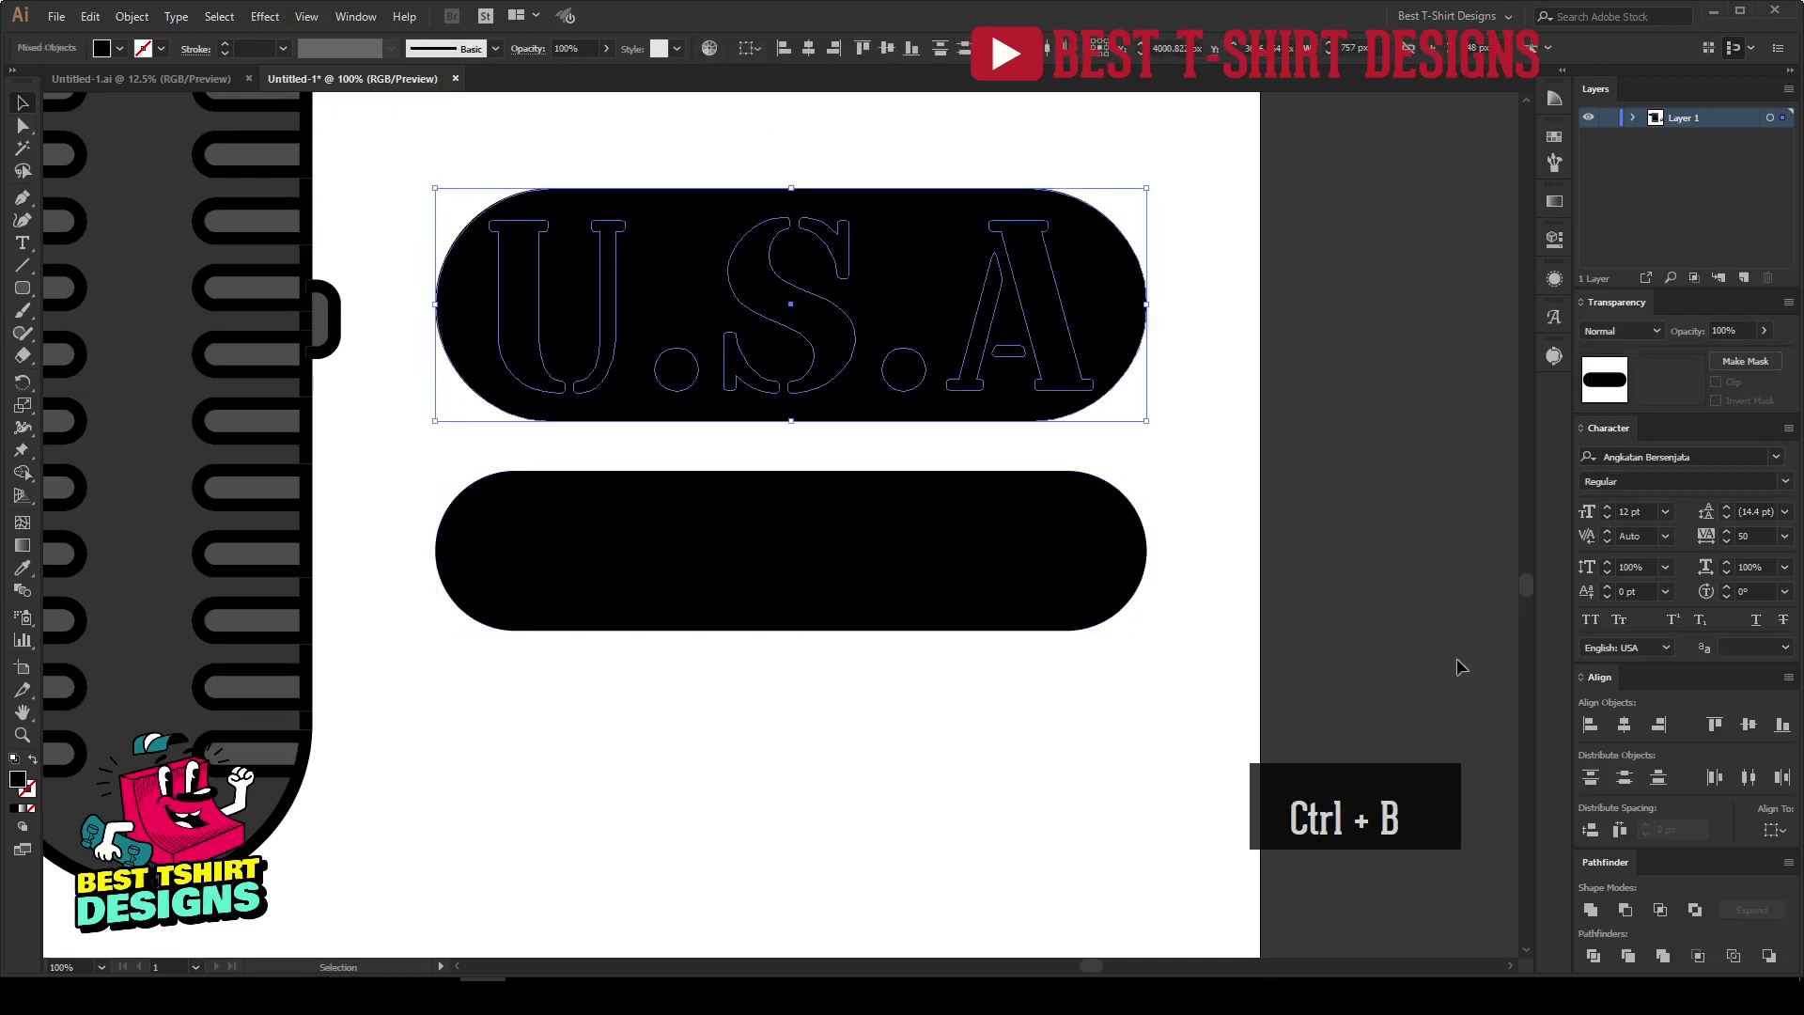
left_click(1620, 914)
left_click_drag(906, 757, 715, 562)
left_click(1623, 914)
left_click(983, 750)
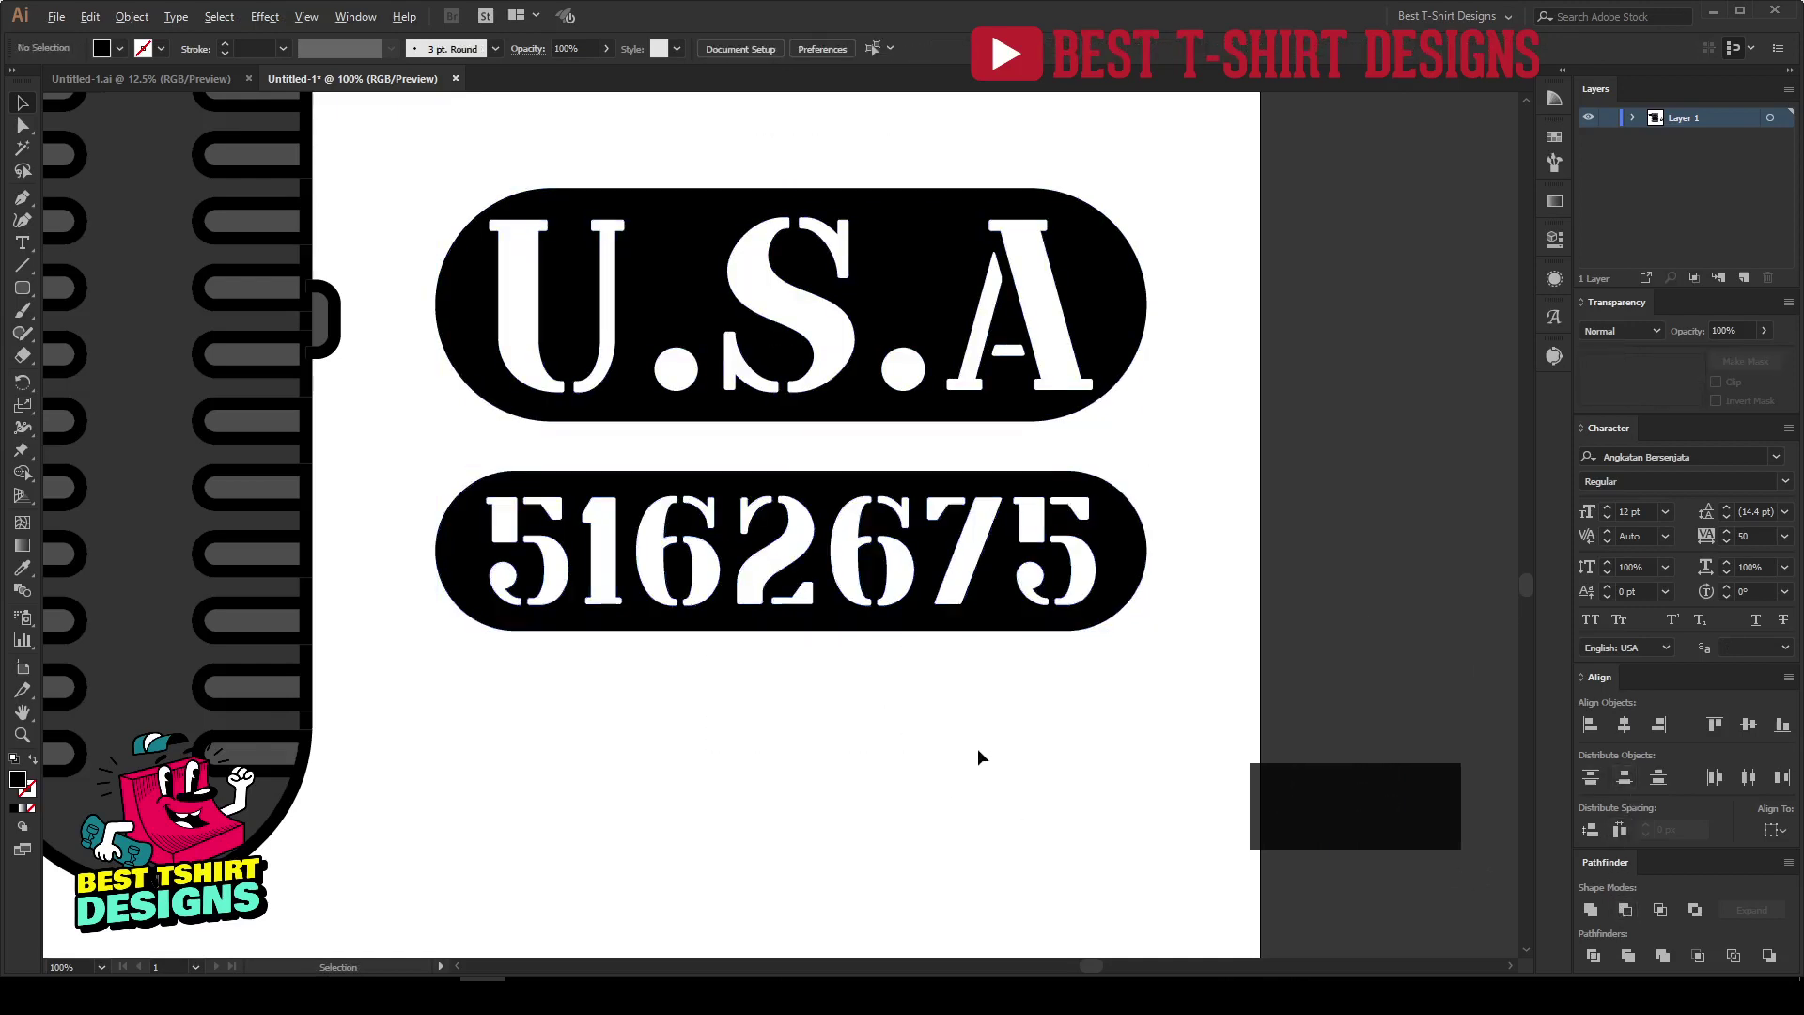
Move the U.S.A and 5162675 badges across the artboard beside the MILITARY and OFFROAD badges for comparison.
scroll(978, 748, "down", 3)
scroll(967, 746, "down", 1)
left_click_drag(955, 748, 904, 573)
scroll(1024, 648, "down", 1)
left_click_drag(981, 652, 324, 642)
scroll(324, 643, "up", 5)
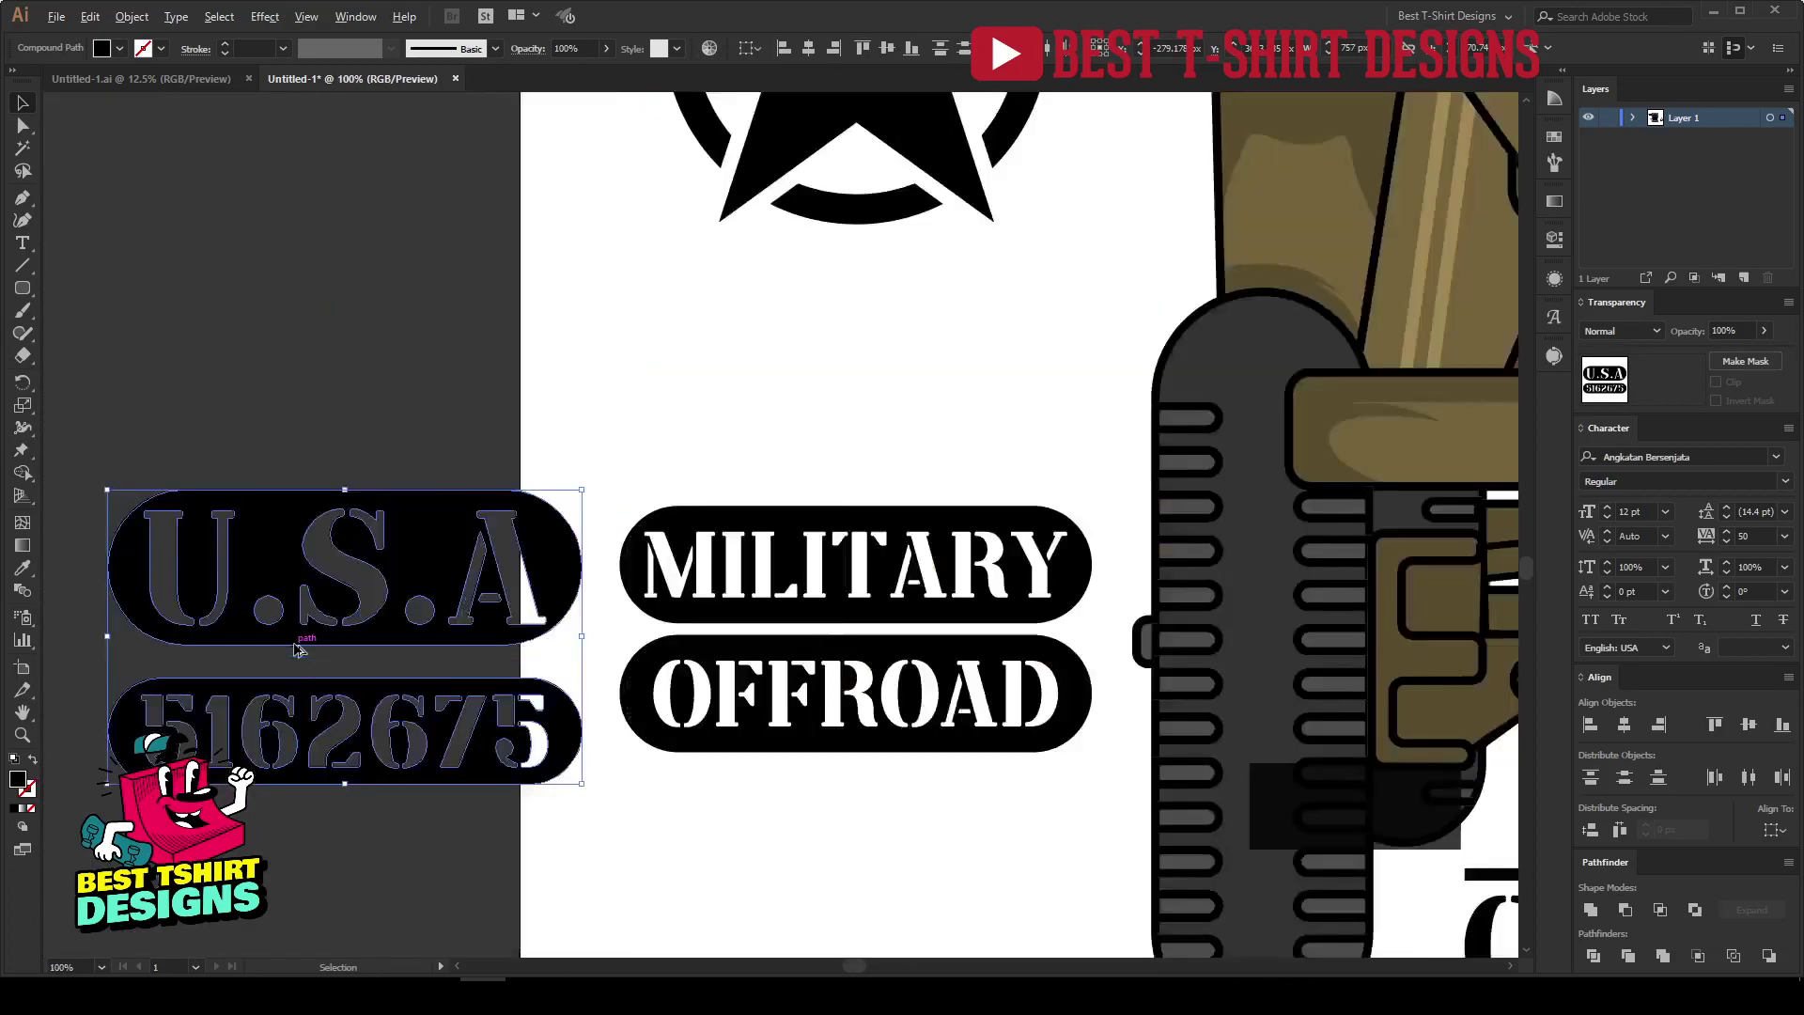
Align the top of the U.S.A badge with MILITARY and the top of the 5162675 badge with OFFROAD.
left_click(473, 377)
left_click(856, 473)
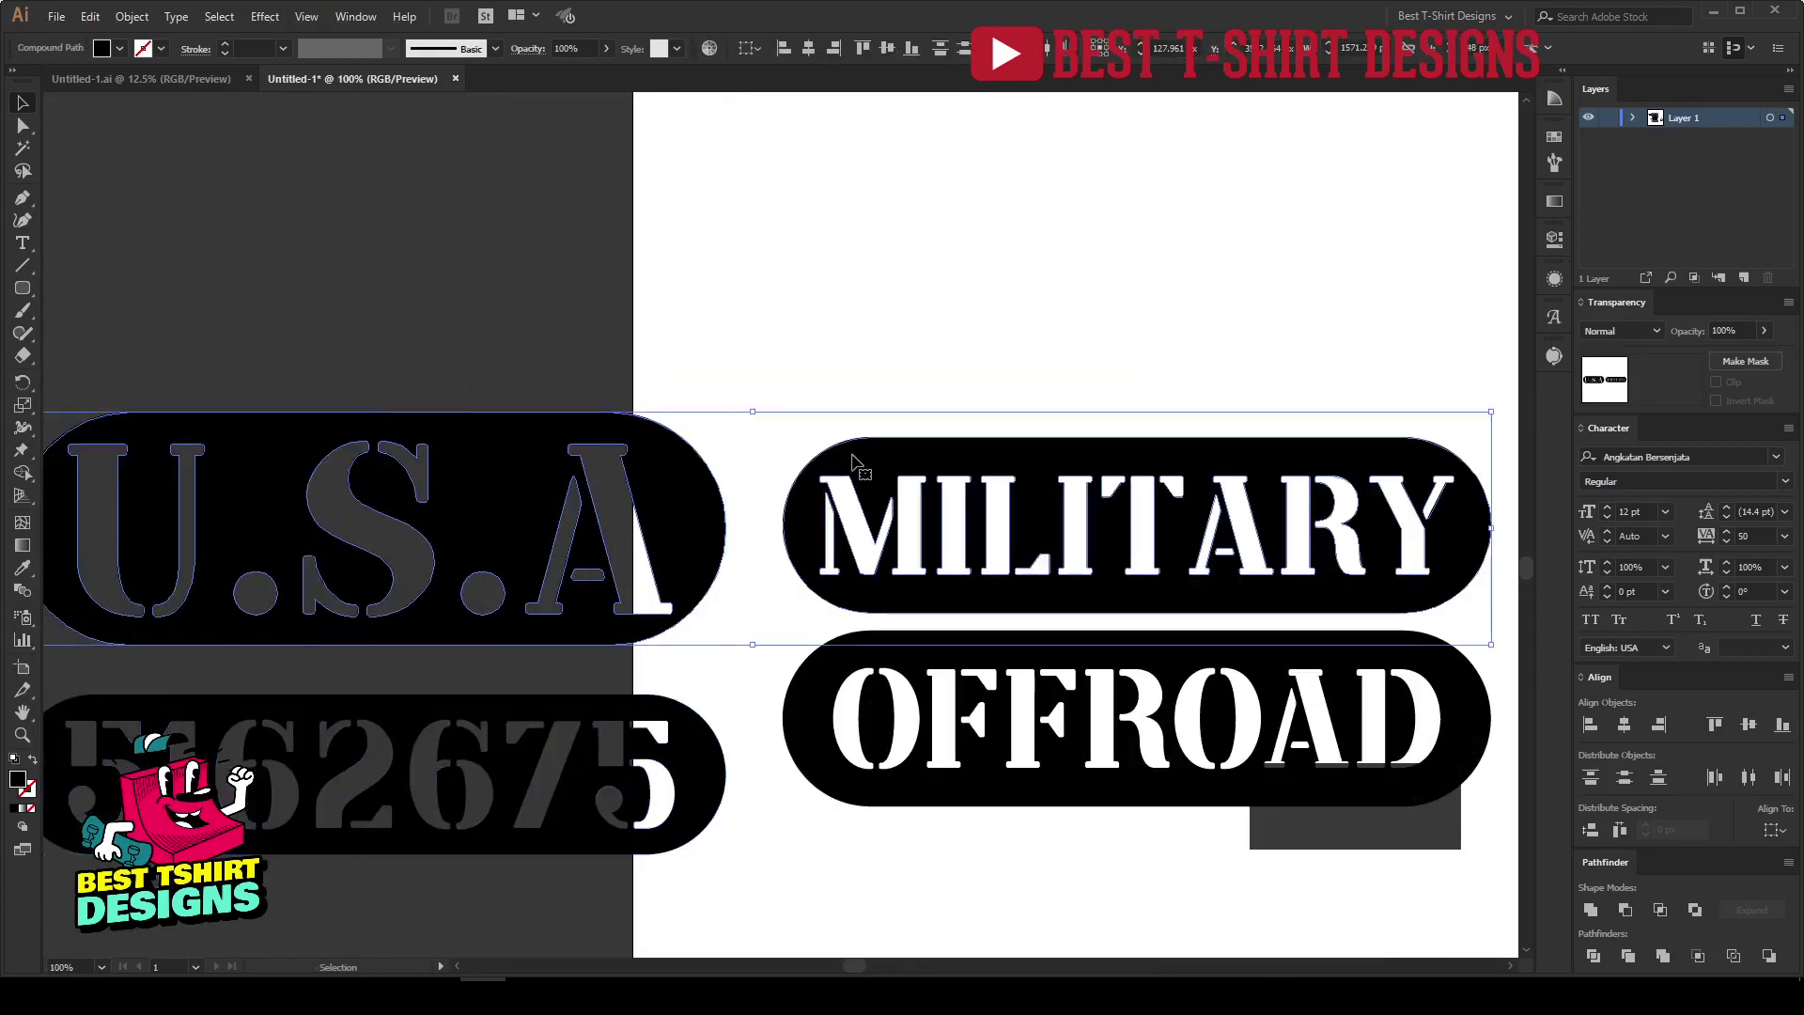
left_click(861, 48)
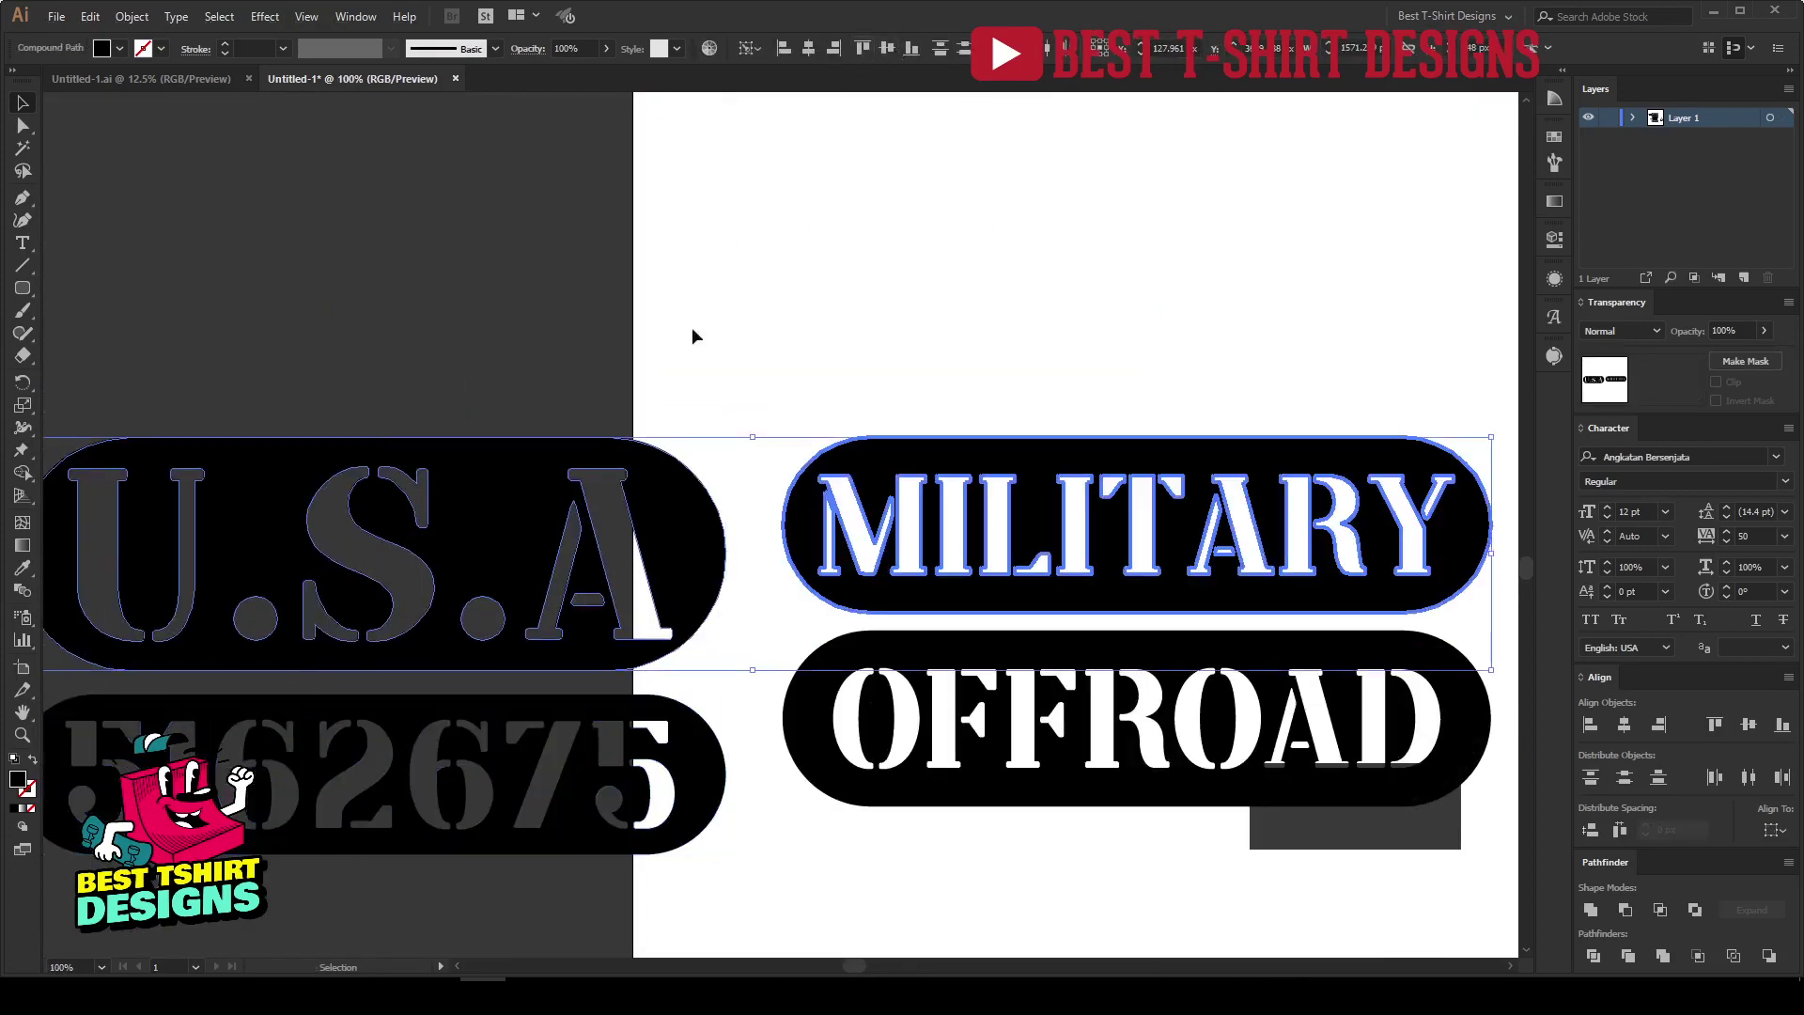
left_click(516, 584)
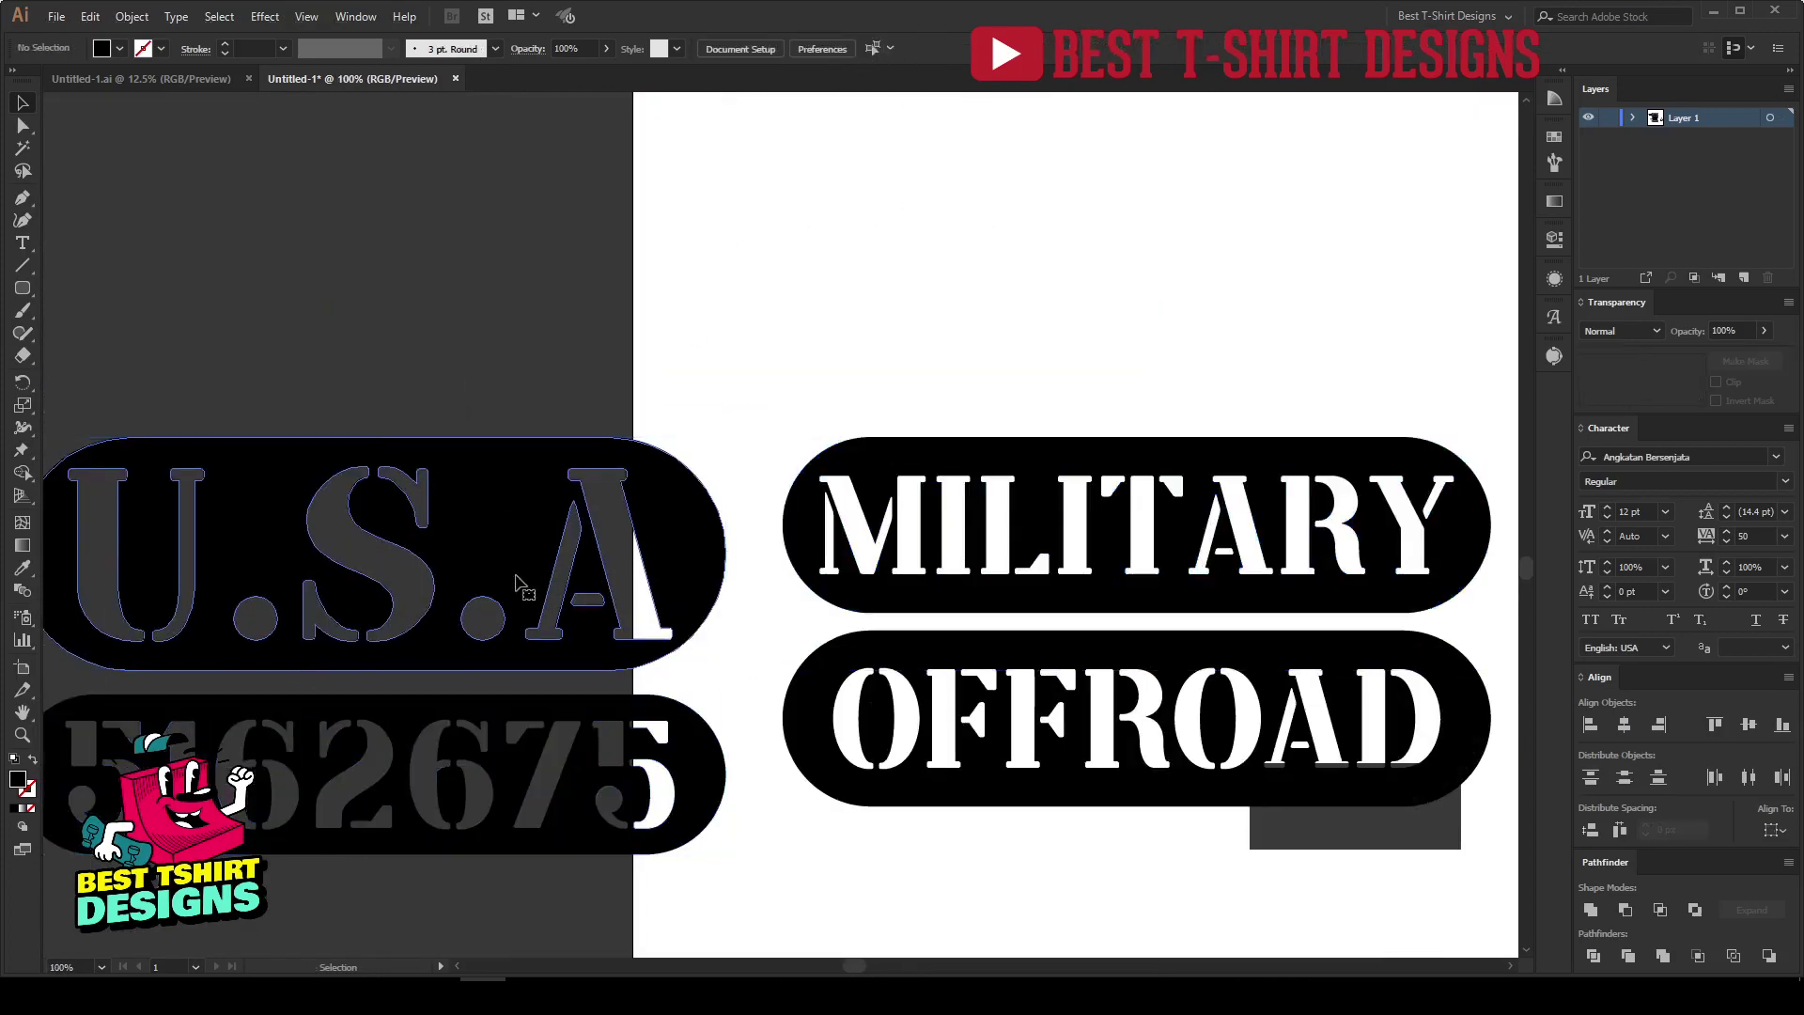
left_click(383, 722)
left_click(834, 671, "shift")
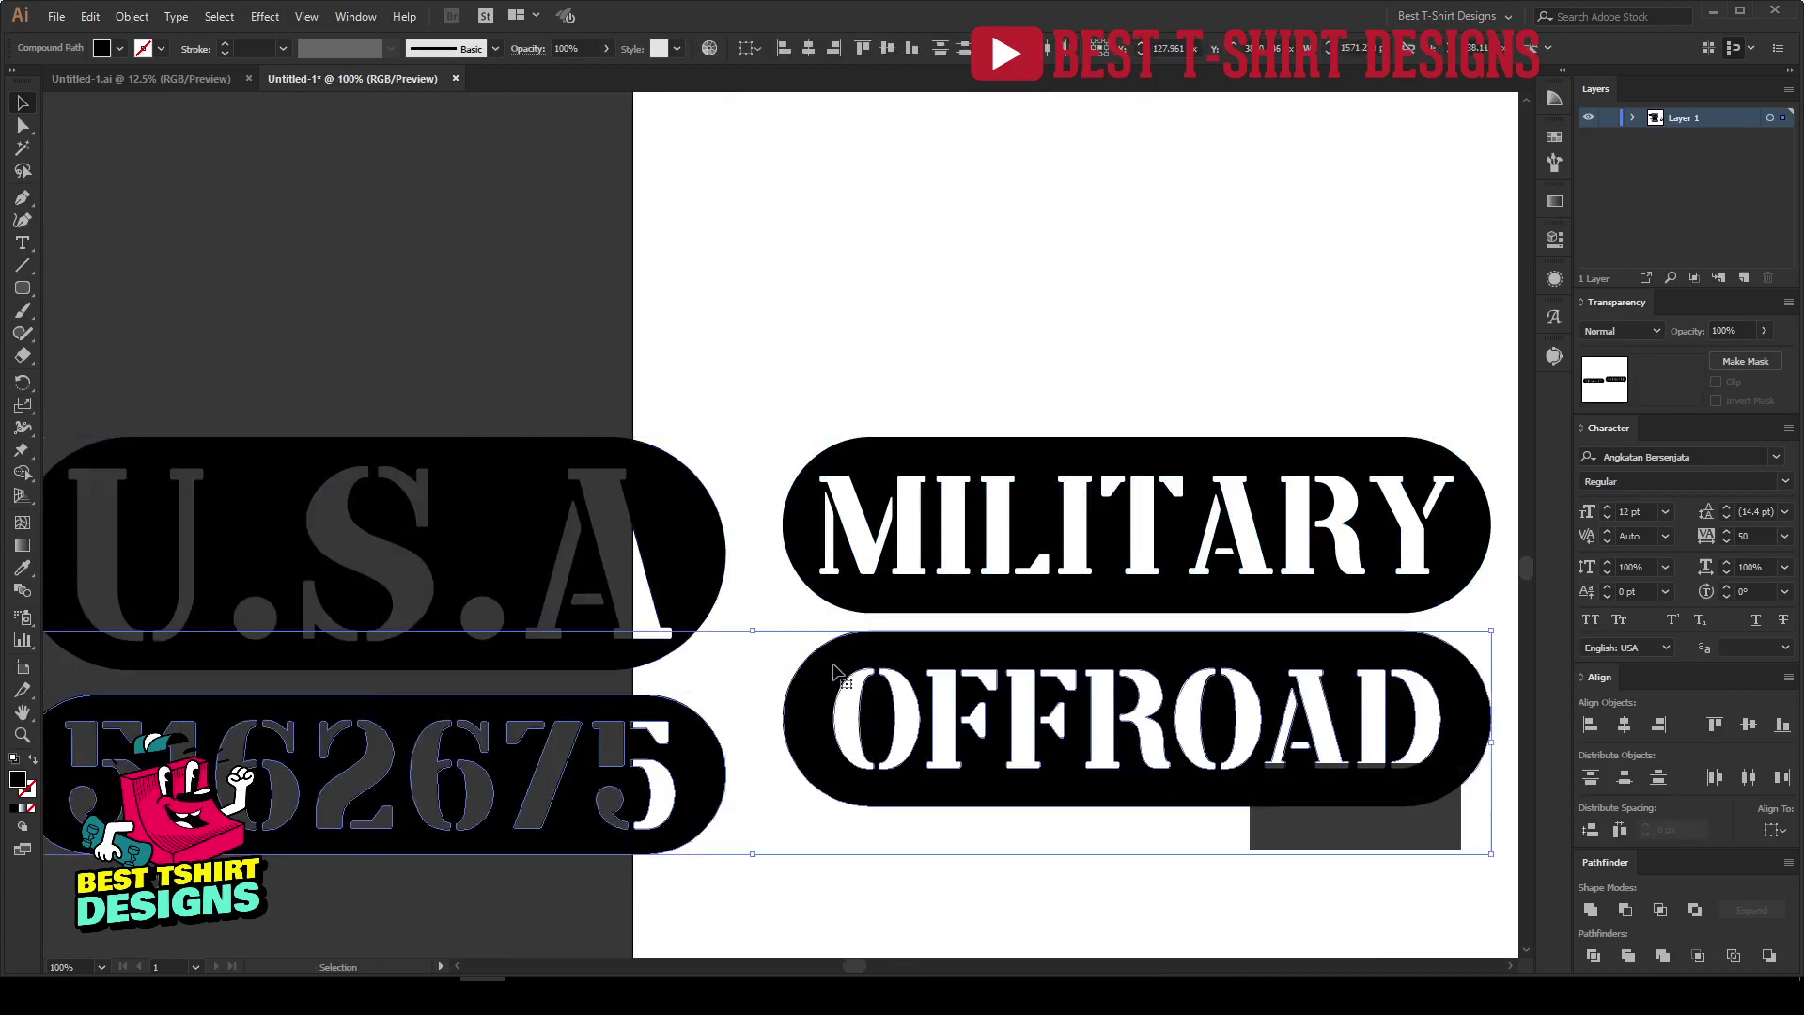
left_click(859, 51)
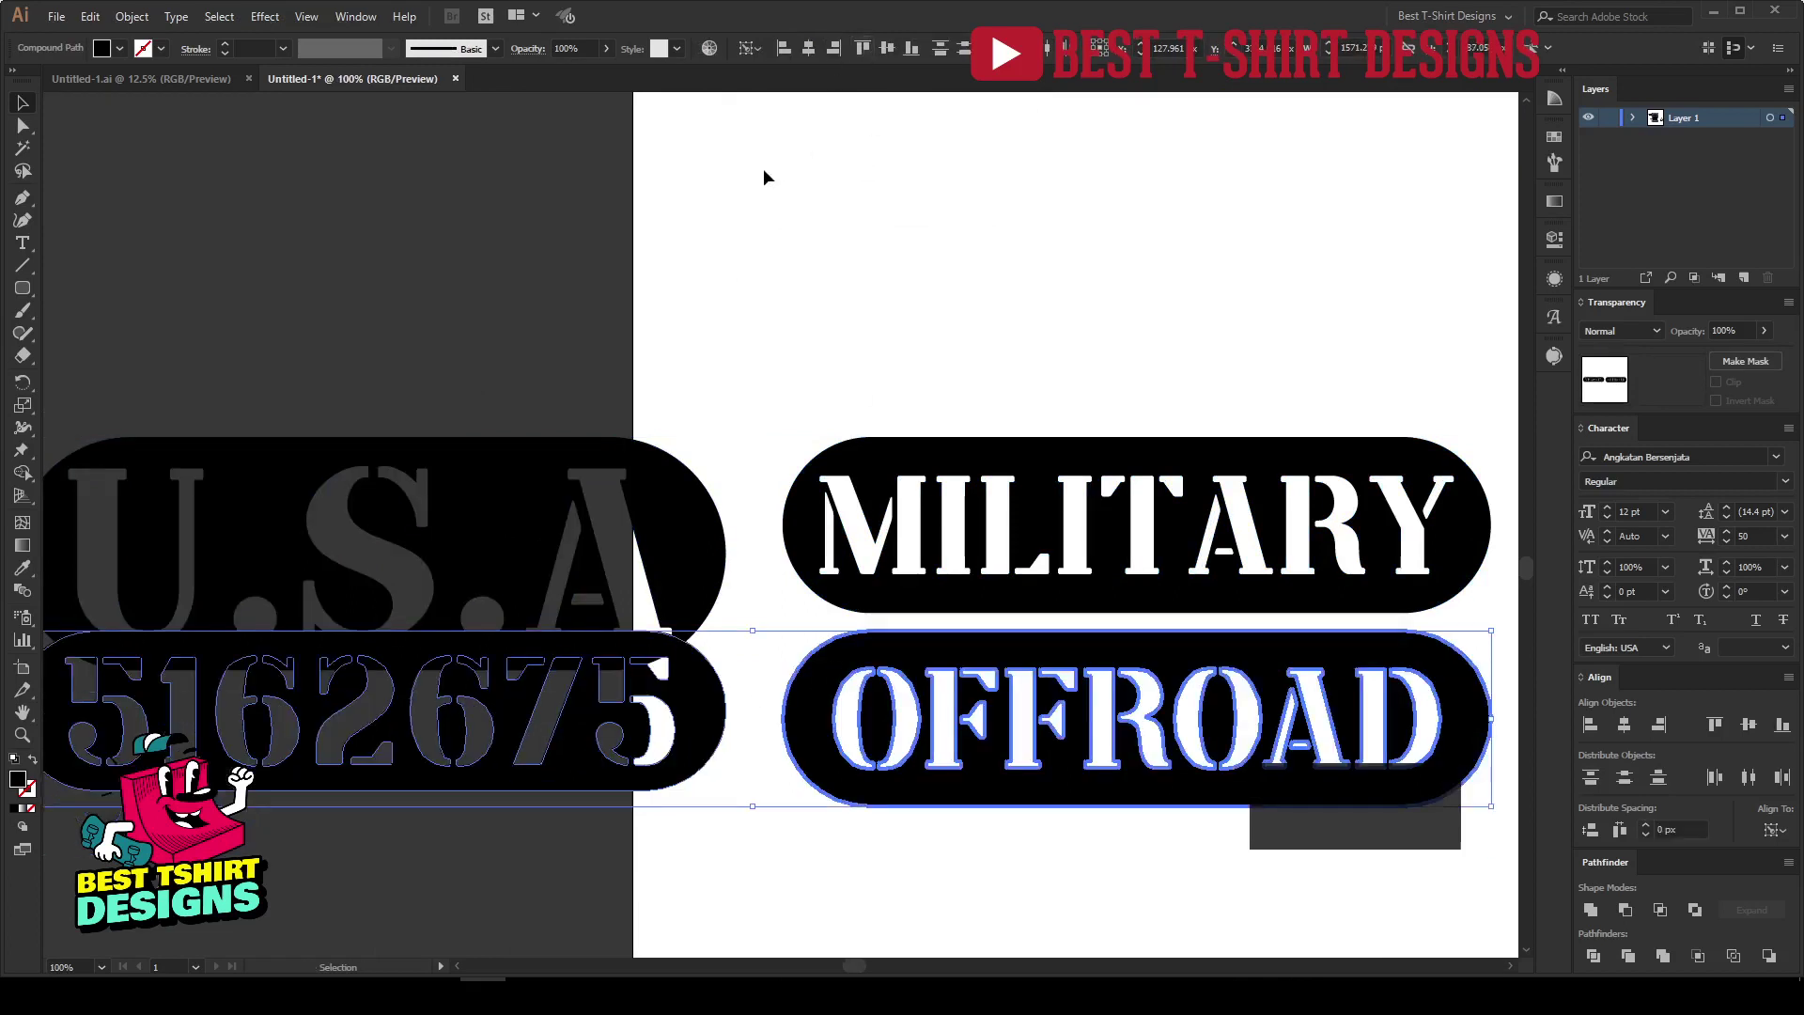
left_click(768, 180)
Try scaling the U.S.A badge down to the height of the MILITARY badge, and undo the resize.
left_click(523, 566)
left_click_drag(372, 671, 379, 620)
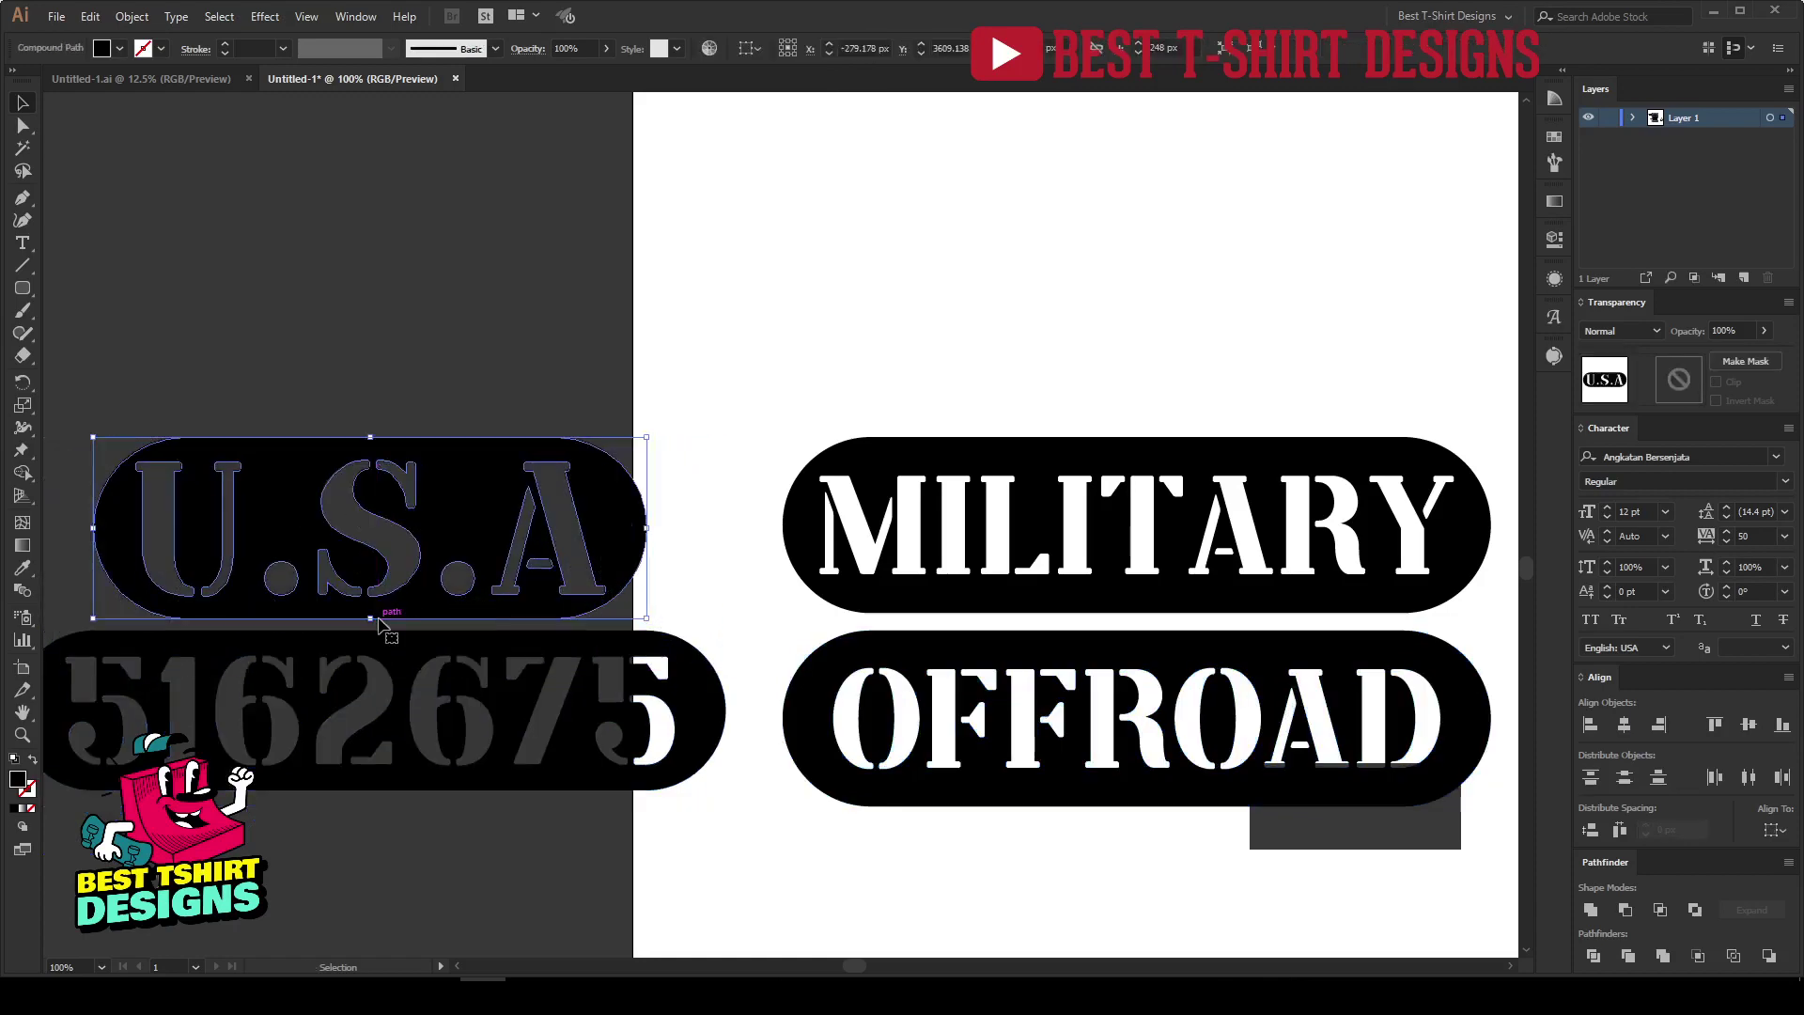
scroll(717, 363, "down", 1)
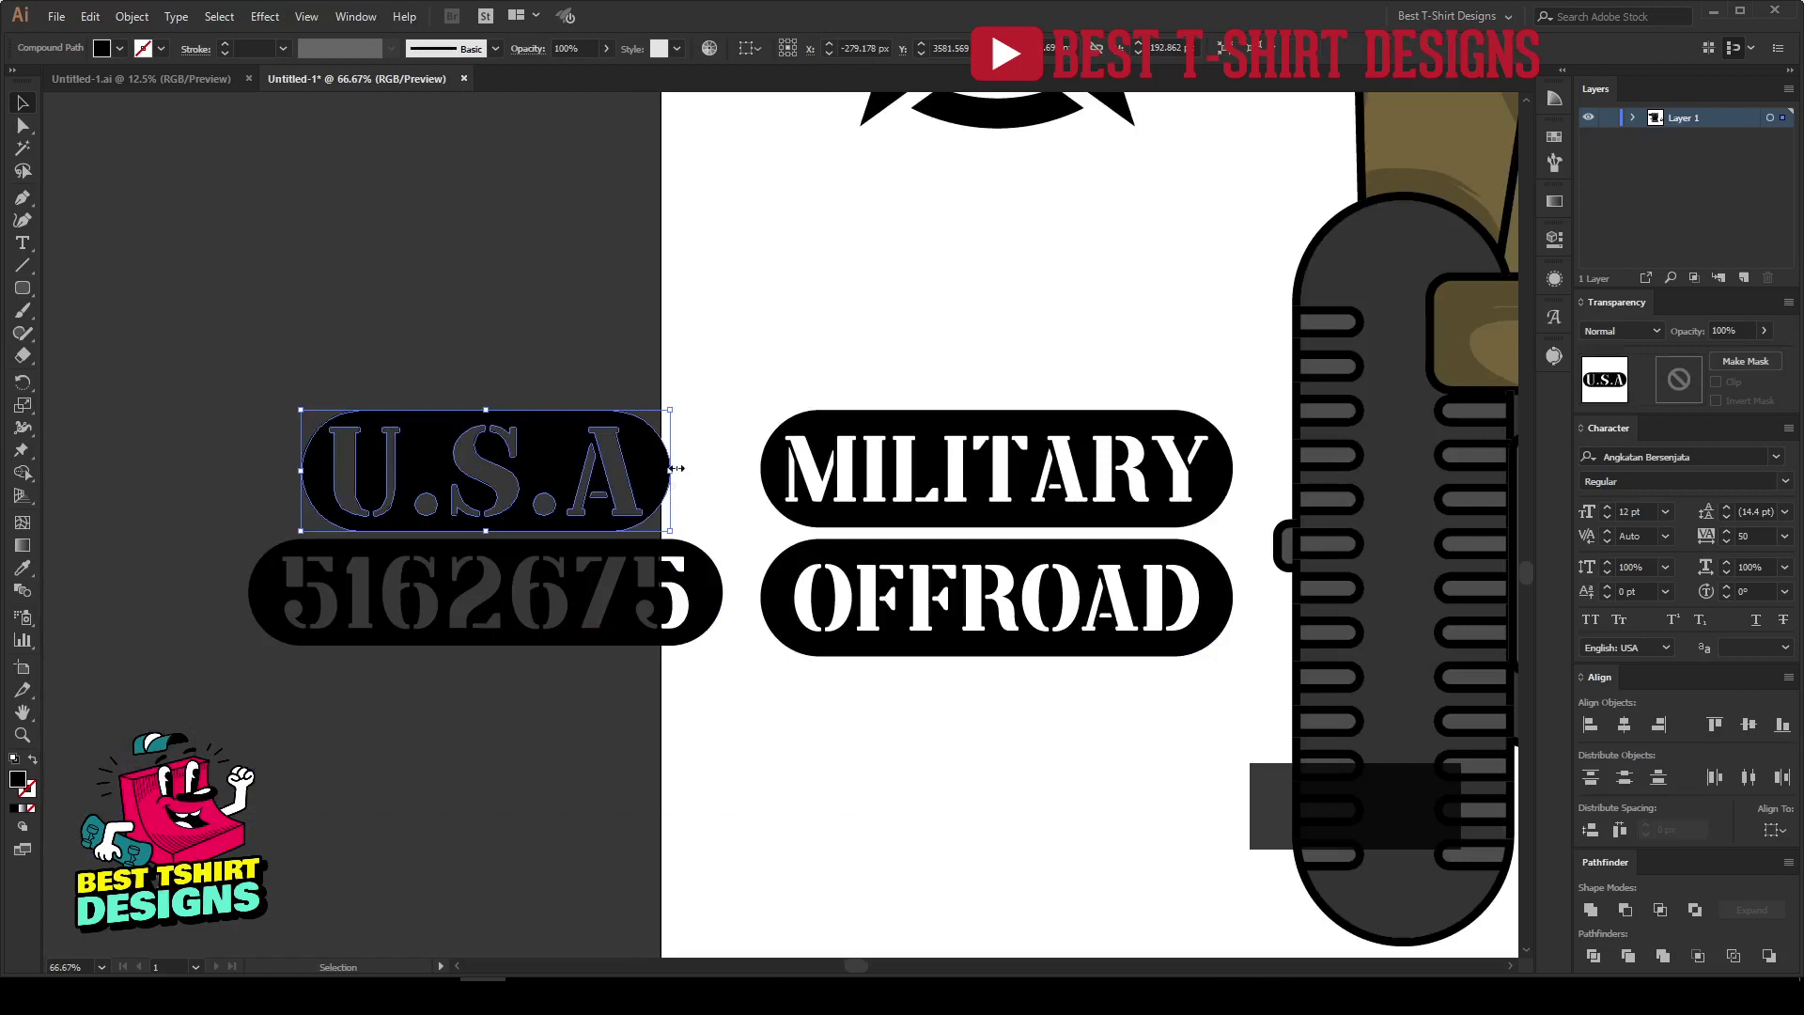
key("ctrl+z")
key("ctrl+z")
Shift the 5162675 badge down to leave a narrow gap beneath the U.S.A badge.
left_click(563, 626)
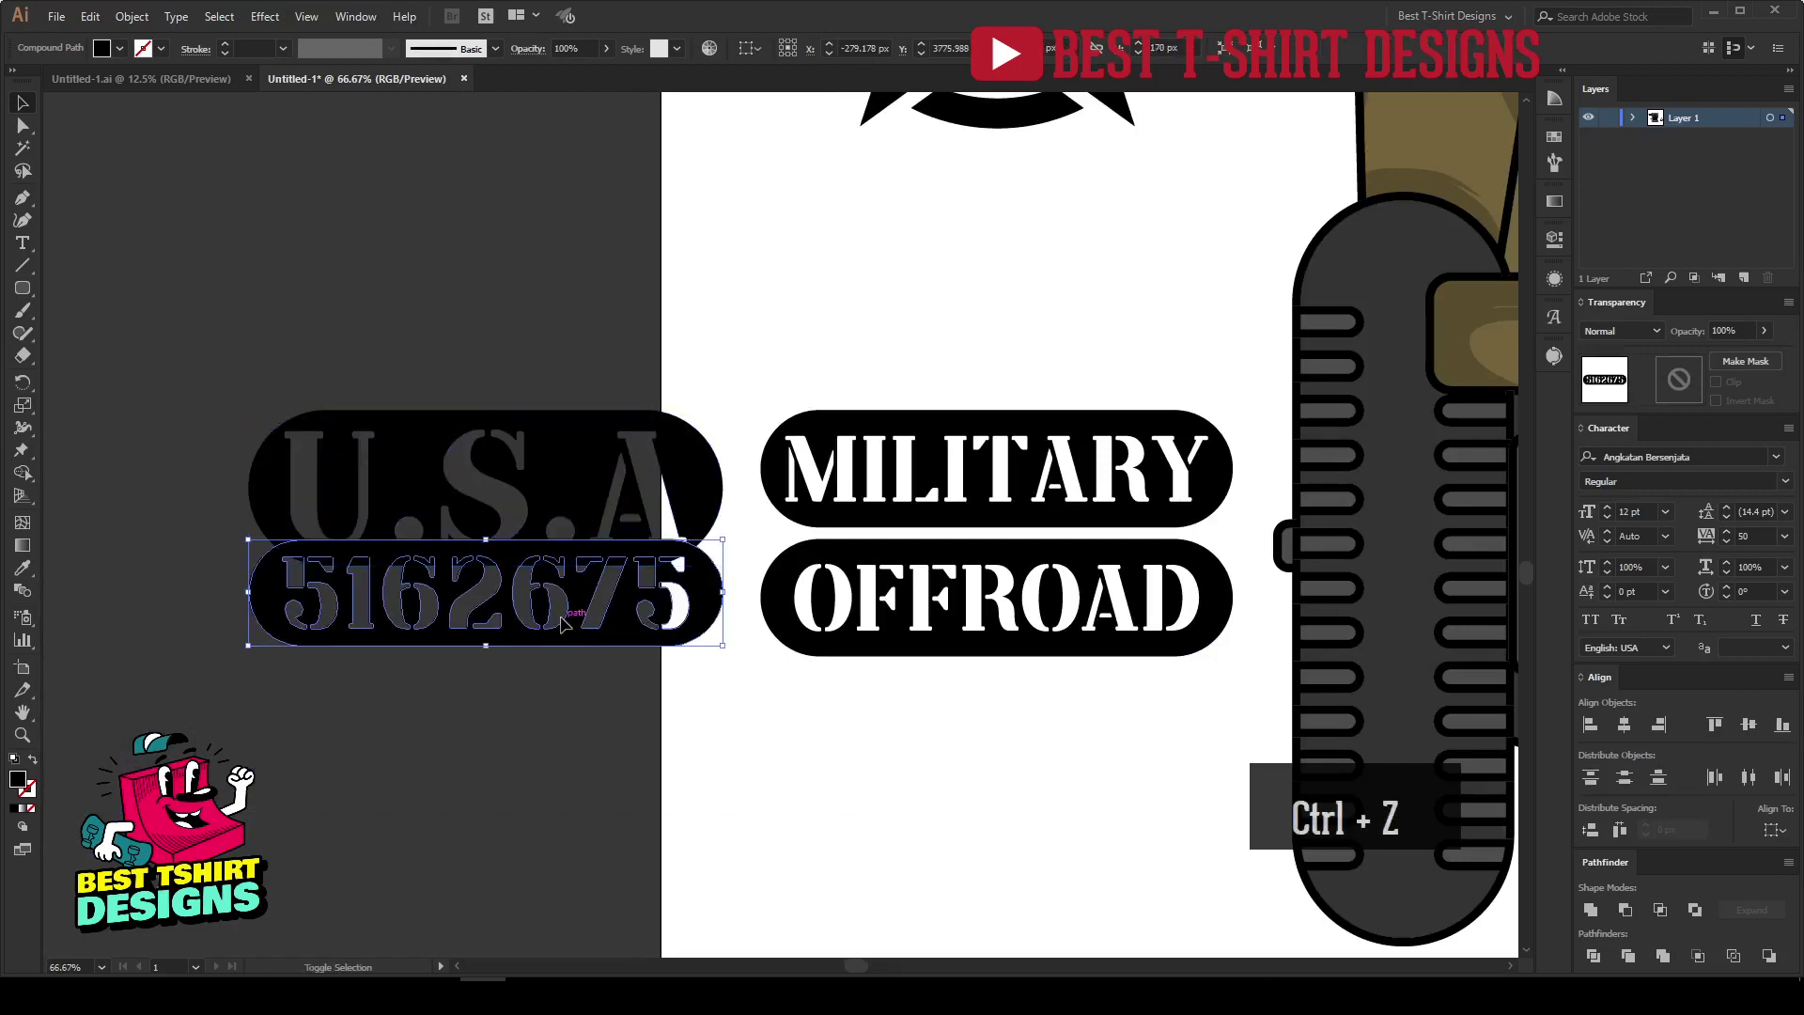
key("shift+Down")
key("shift+Down")
key("shift+Down")
key("shift+Down")
Move the U.S.A and 5162675 badges back beside the jeep's right-hand wheel and group them.
left_click_drag(543, 326, 629, 760)
scroll(339, 575, "down", 4)
left_click_drag(361, 572, 1023, 566)
key("ctrl+g")
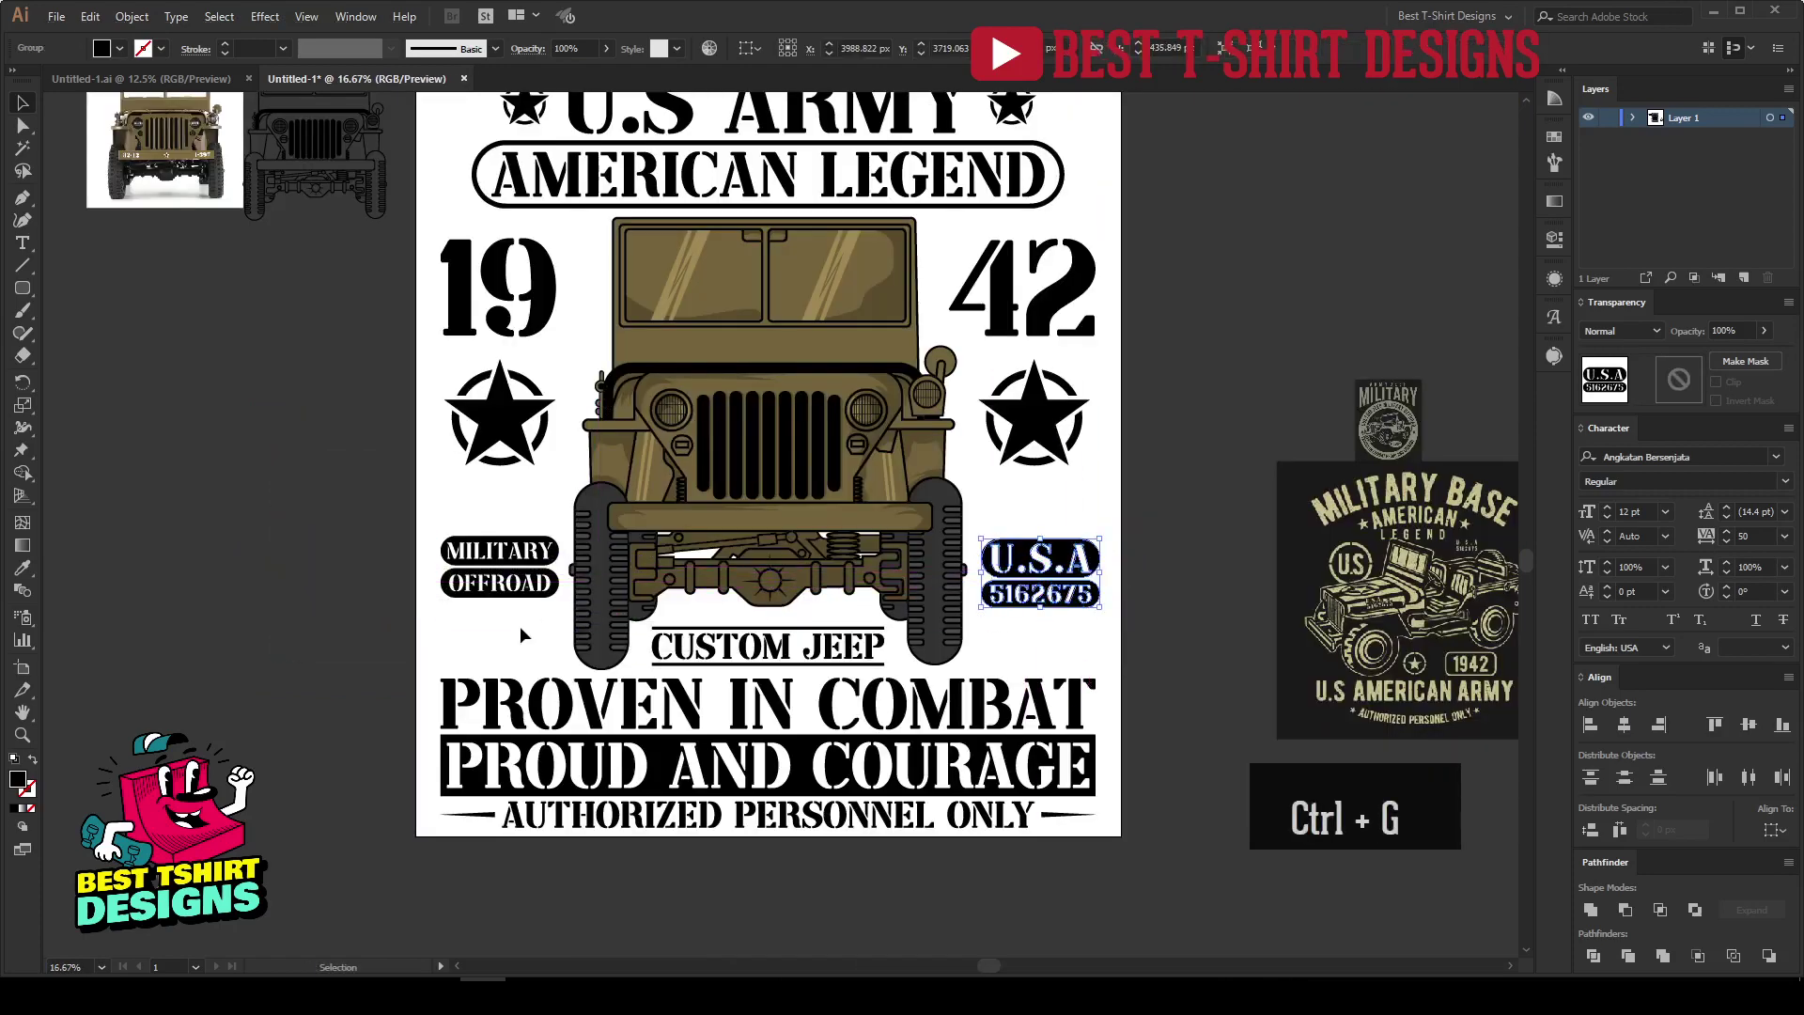
Group the MILITARY and OFFROAD badges and align the U.S.A group to their vertical centre.
left_click_drag(523, 636, 437, 524)
key("ctrl+g")
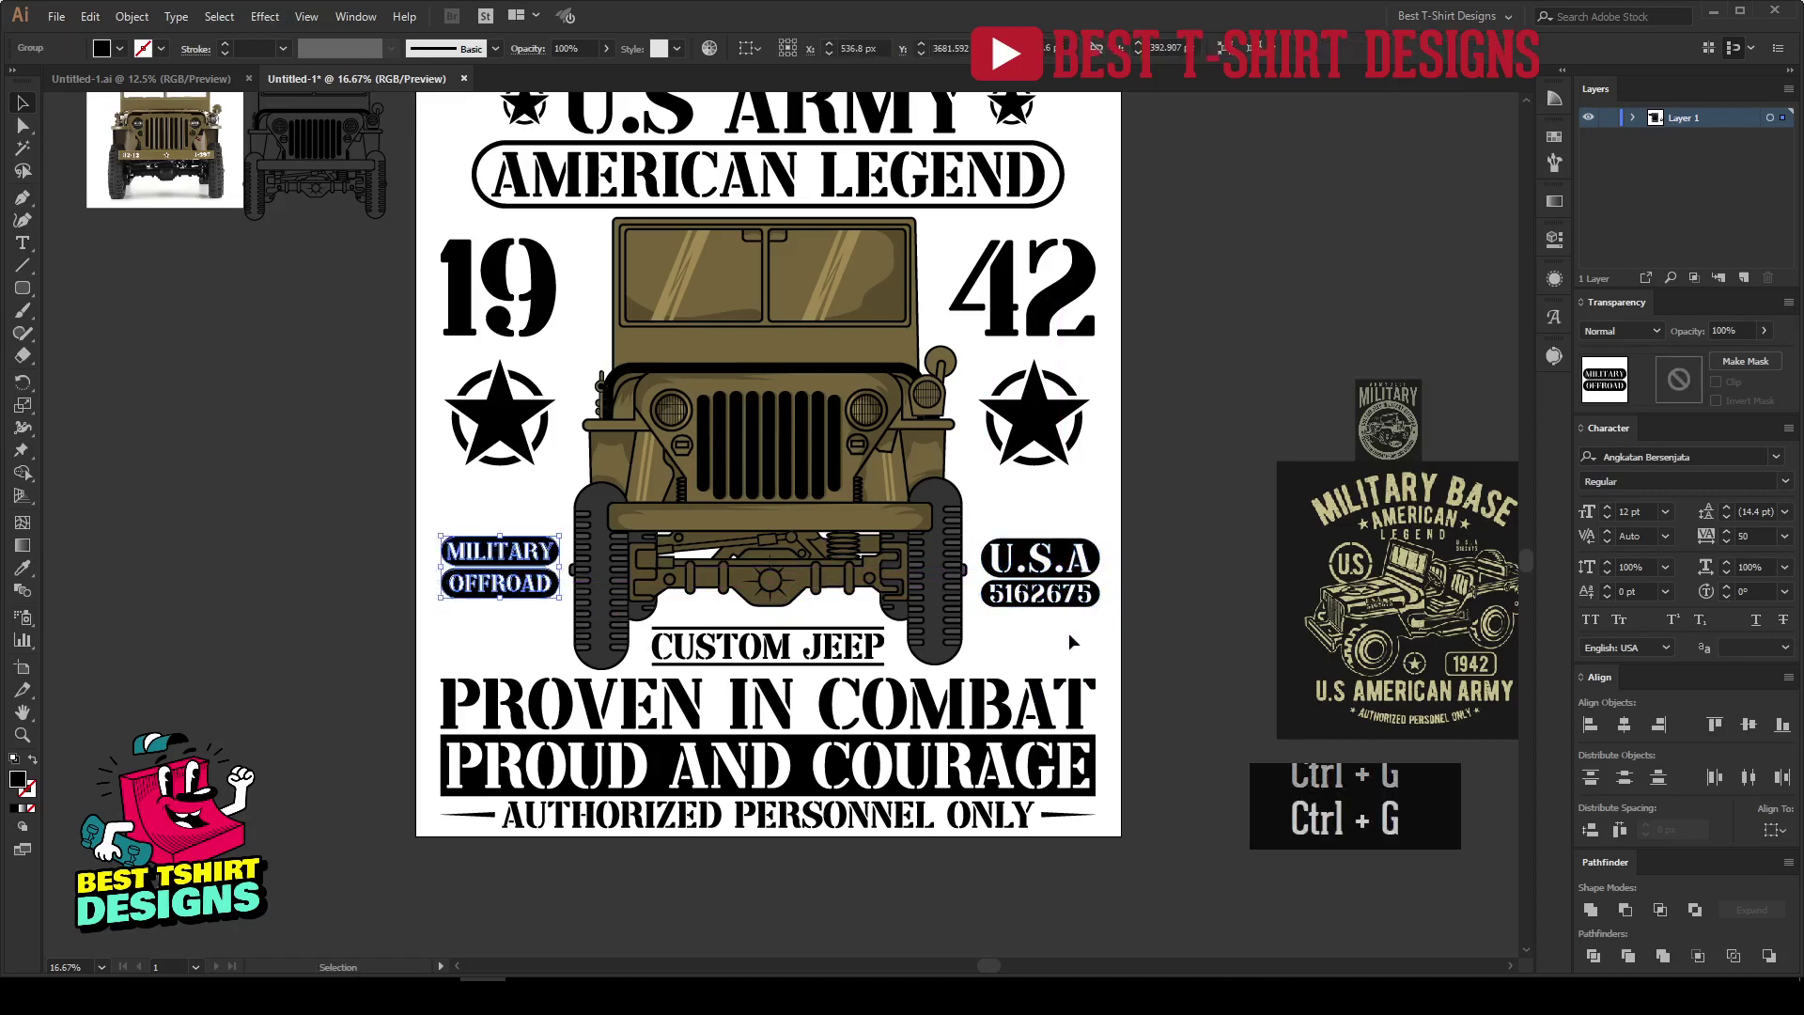
left_click(1047, 555, "shift")
left_click(488, 572)
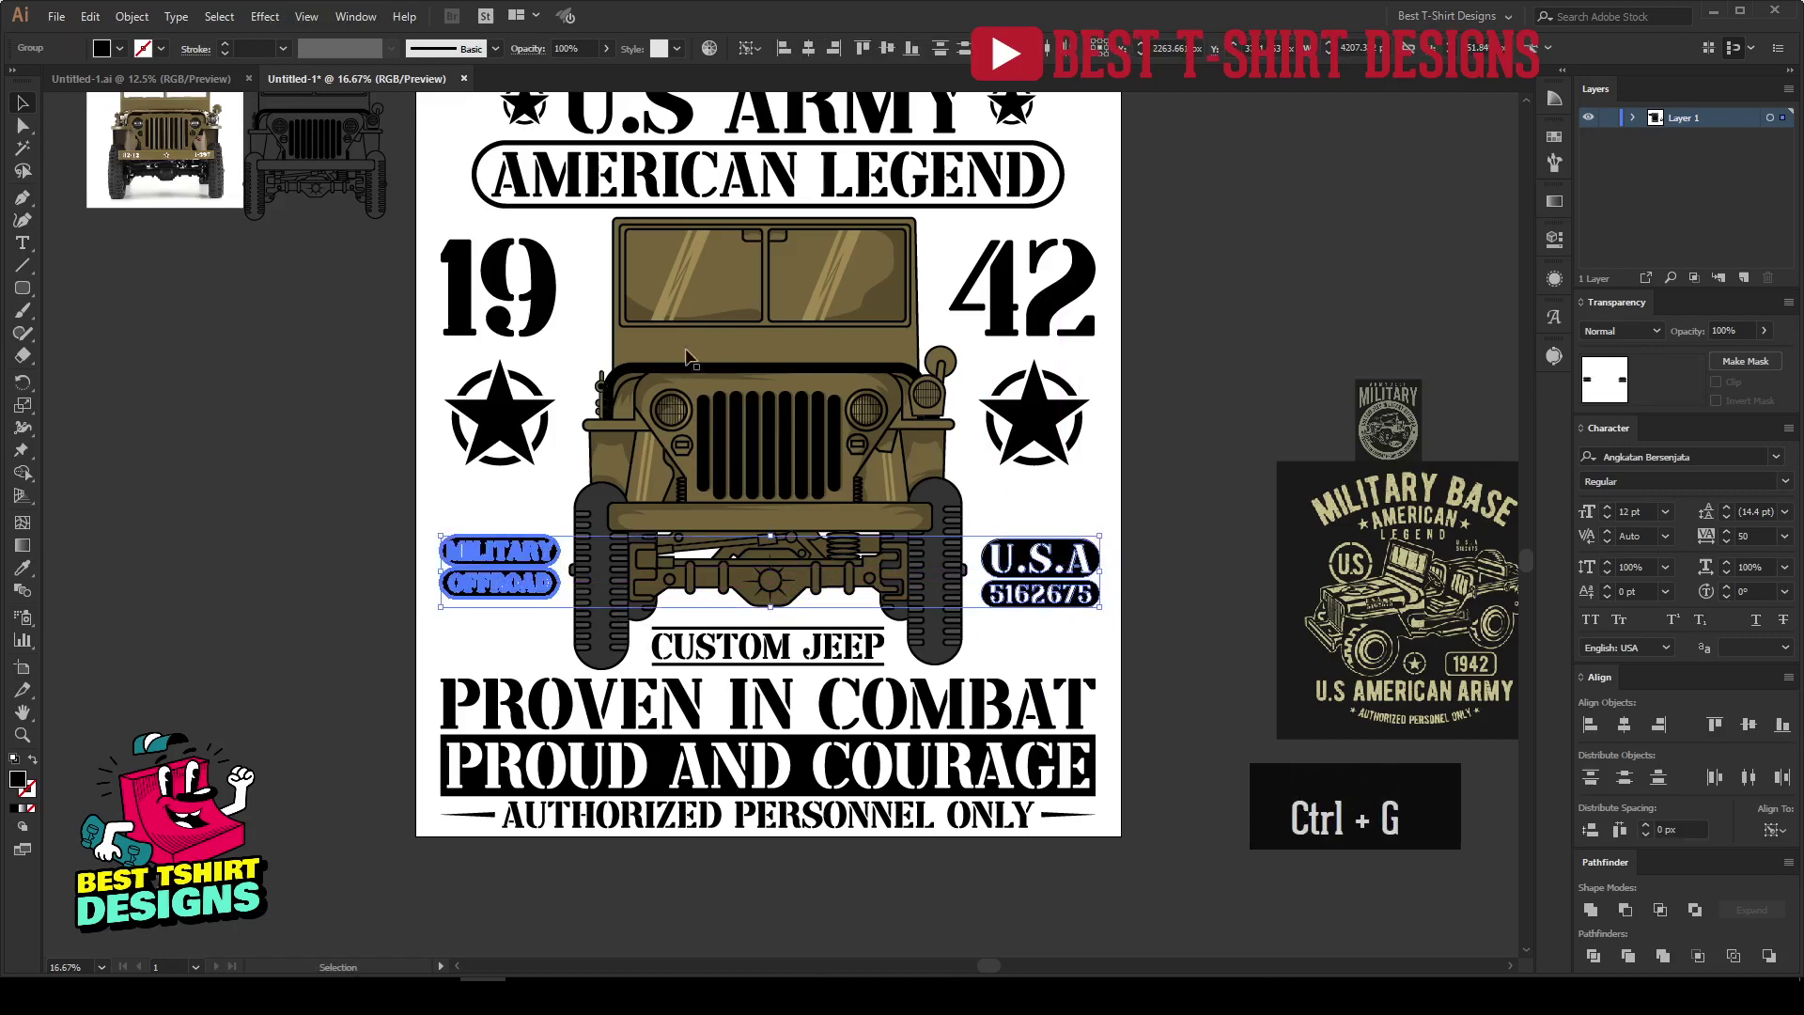
left_click(887, 52)
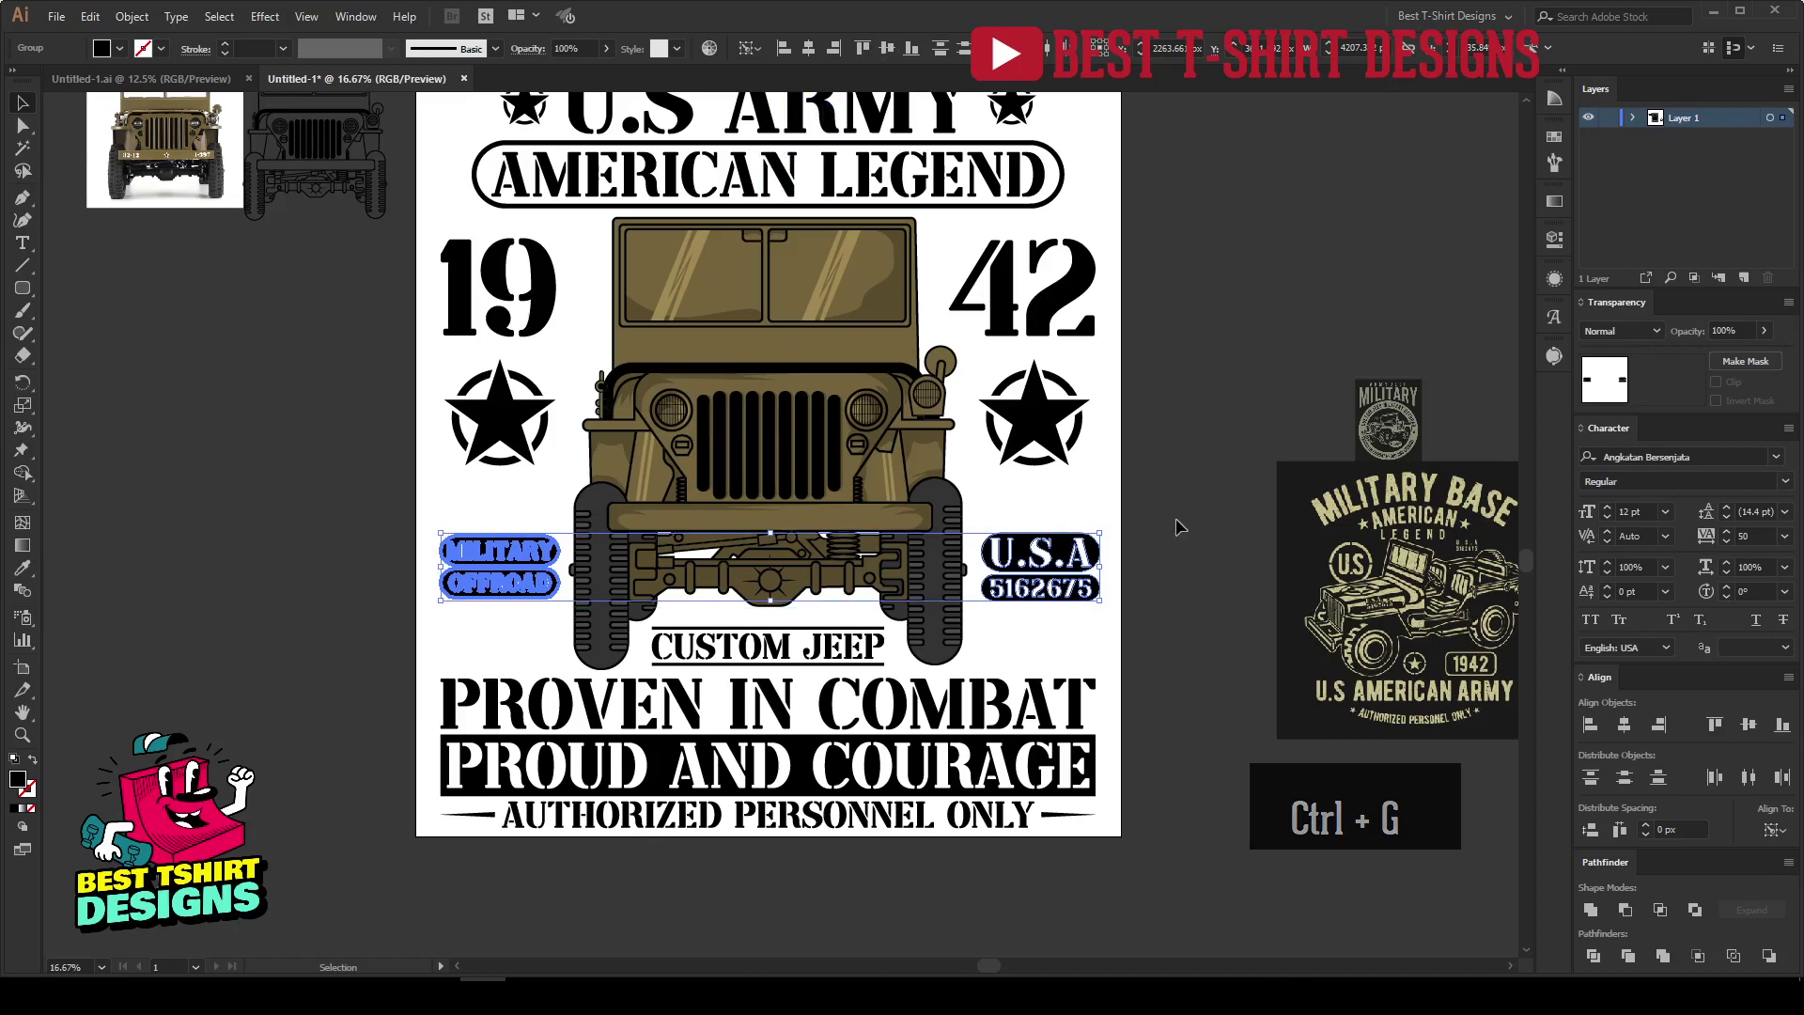
Centre the two side badge groups together horizontally on the artboard.
left_click(749, 48)
left_click(789, 112)
left_click(812, 49)
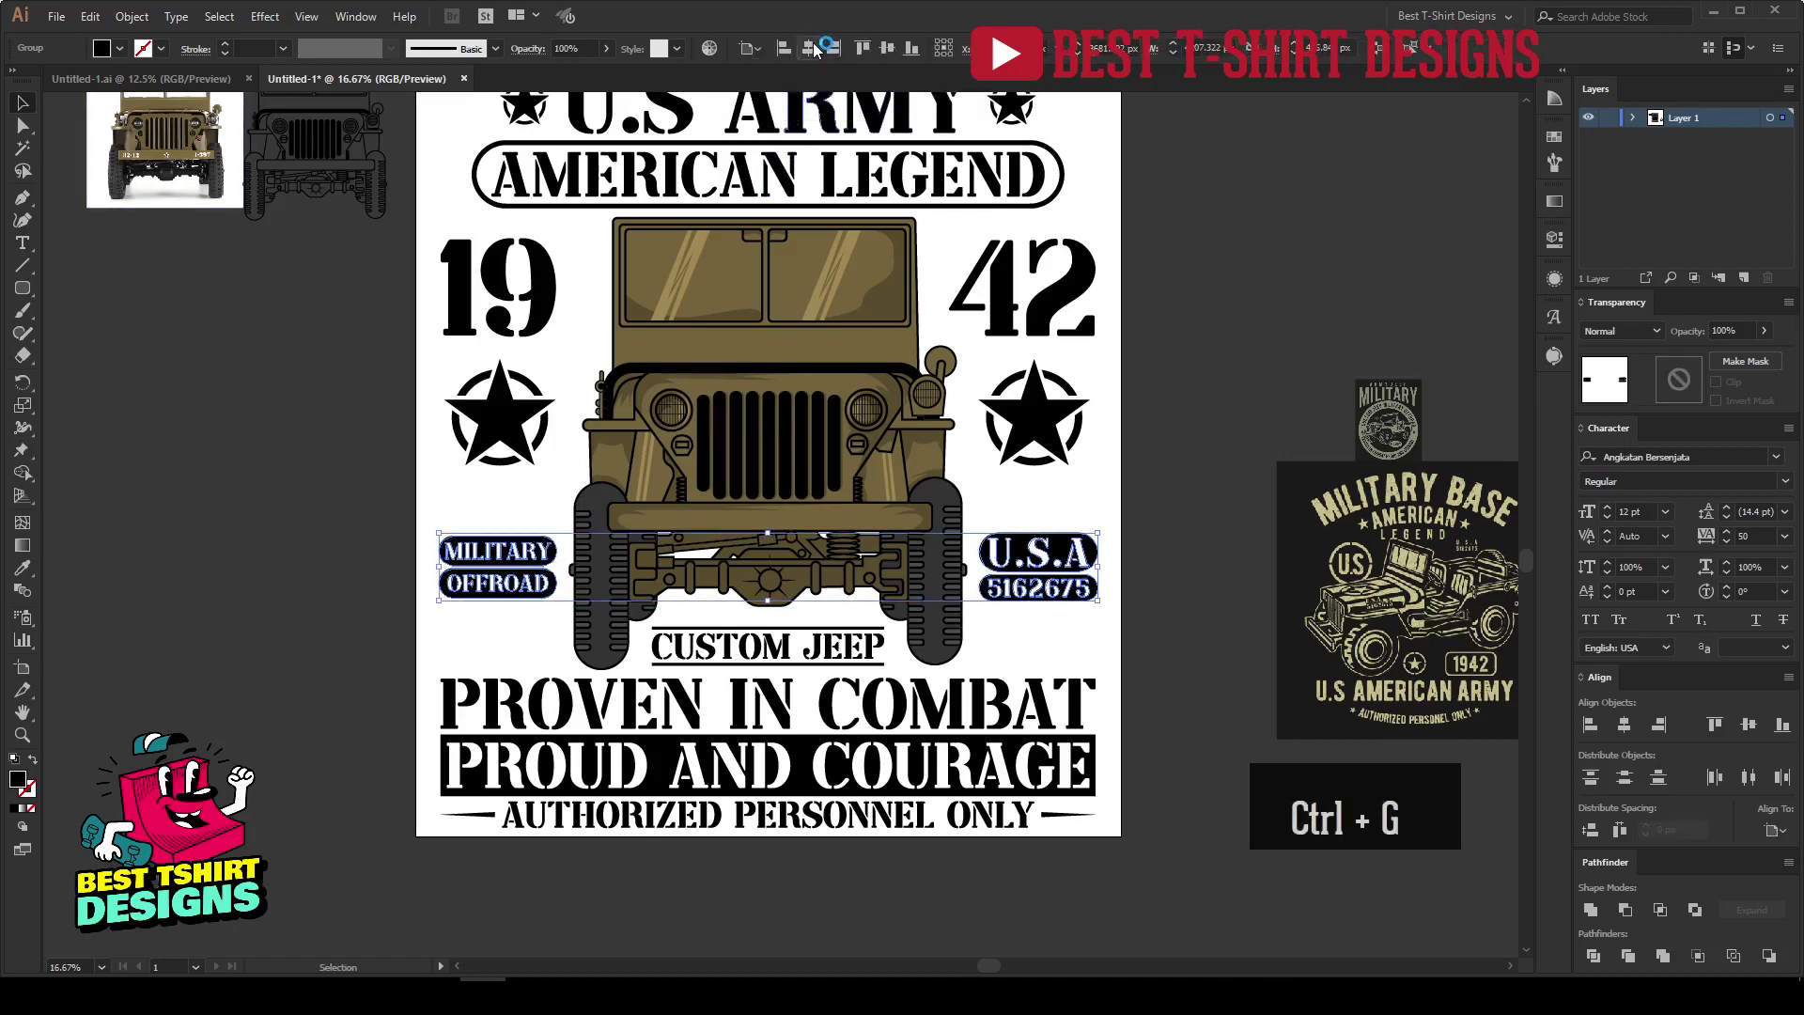
left_click(1212, 493)
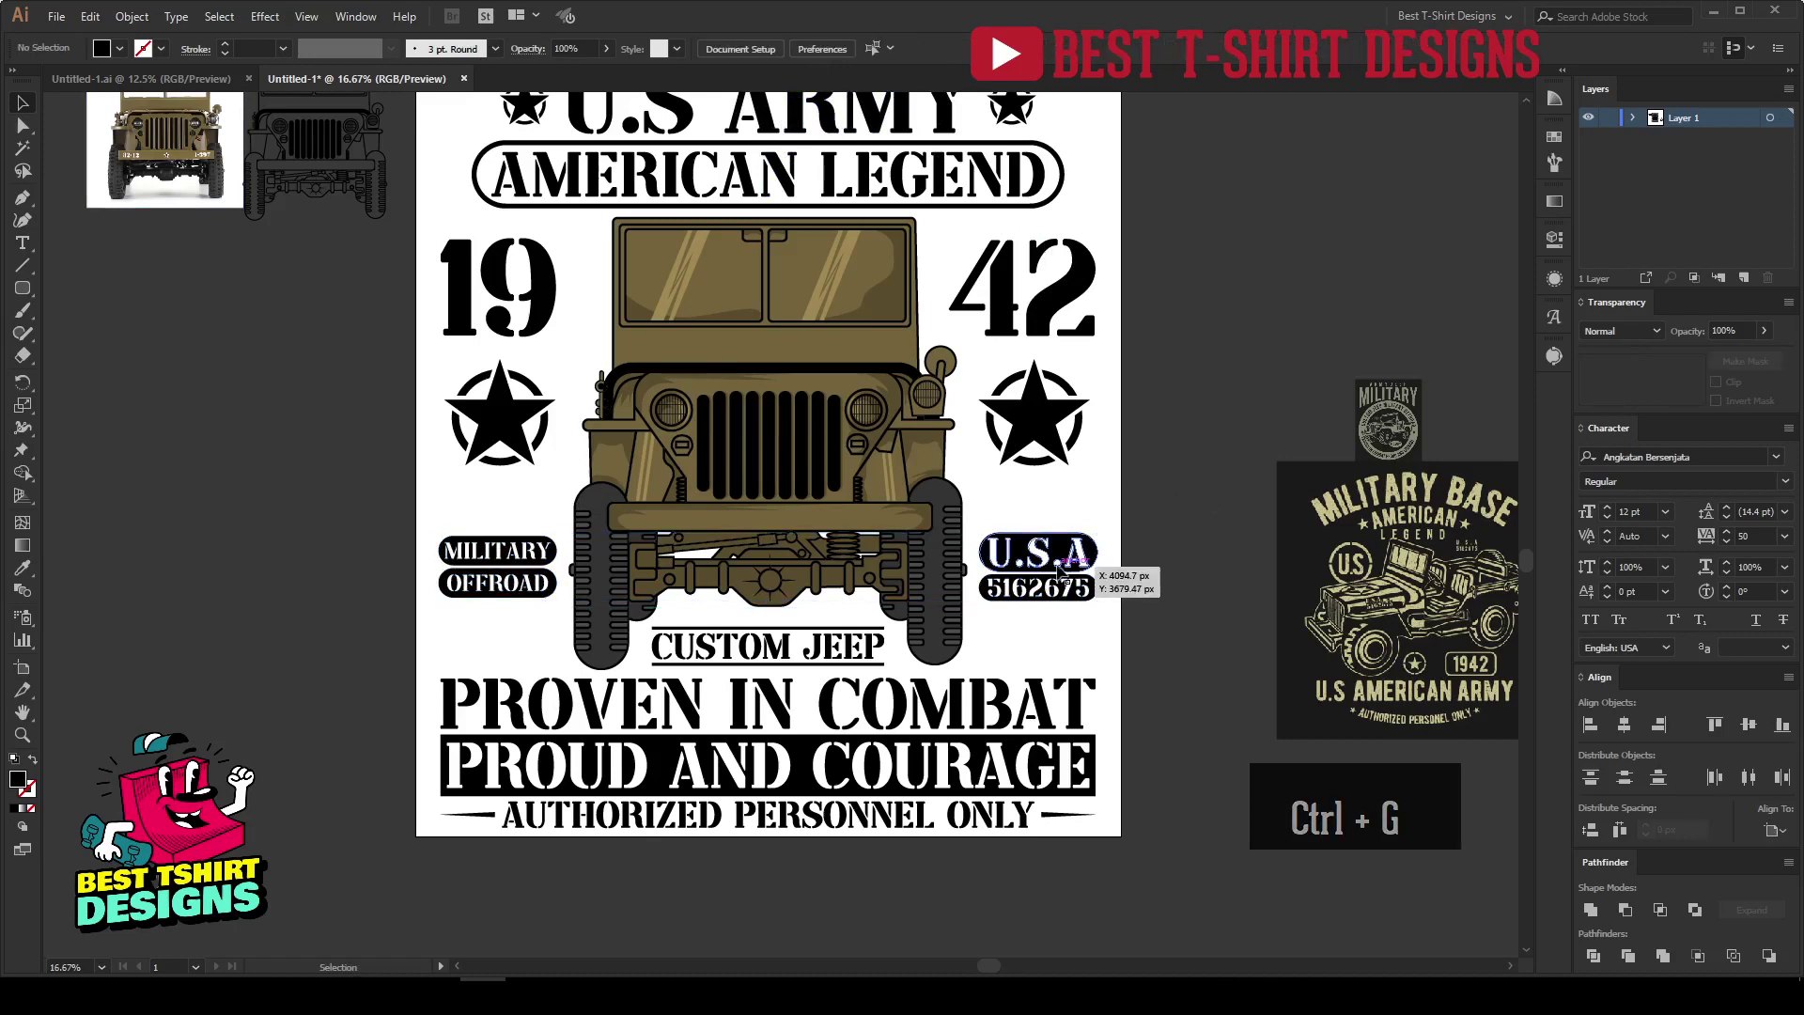
Show the rulers and place vertical guides at the right and left edges of the main lettering.
scroll(1060, 413, "up", 2)
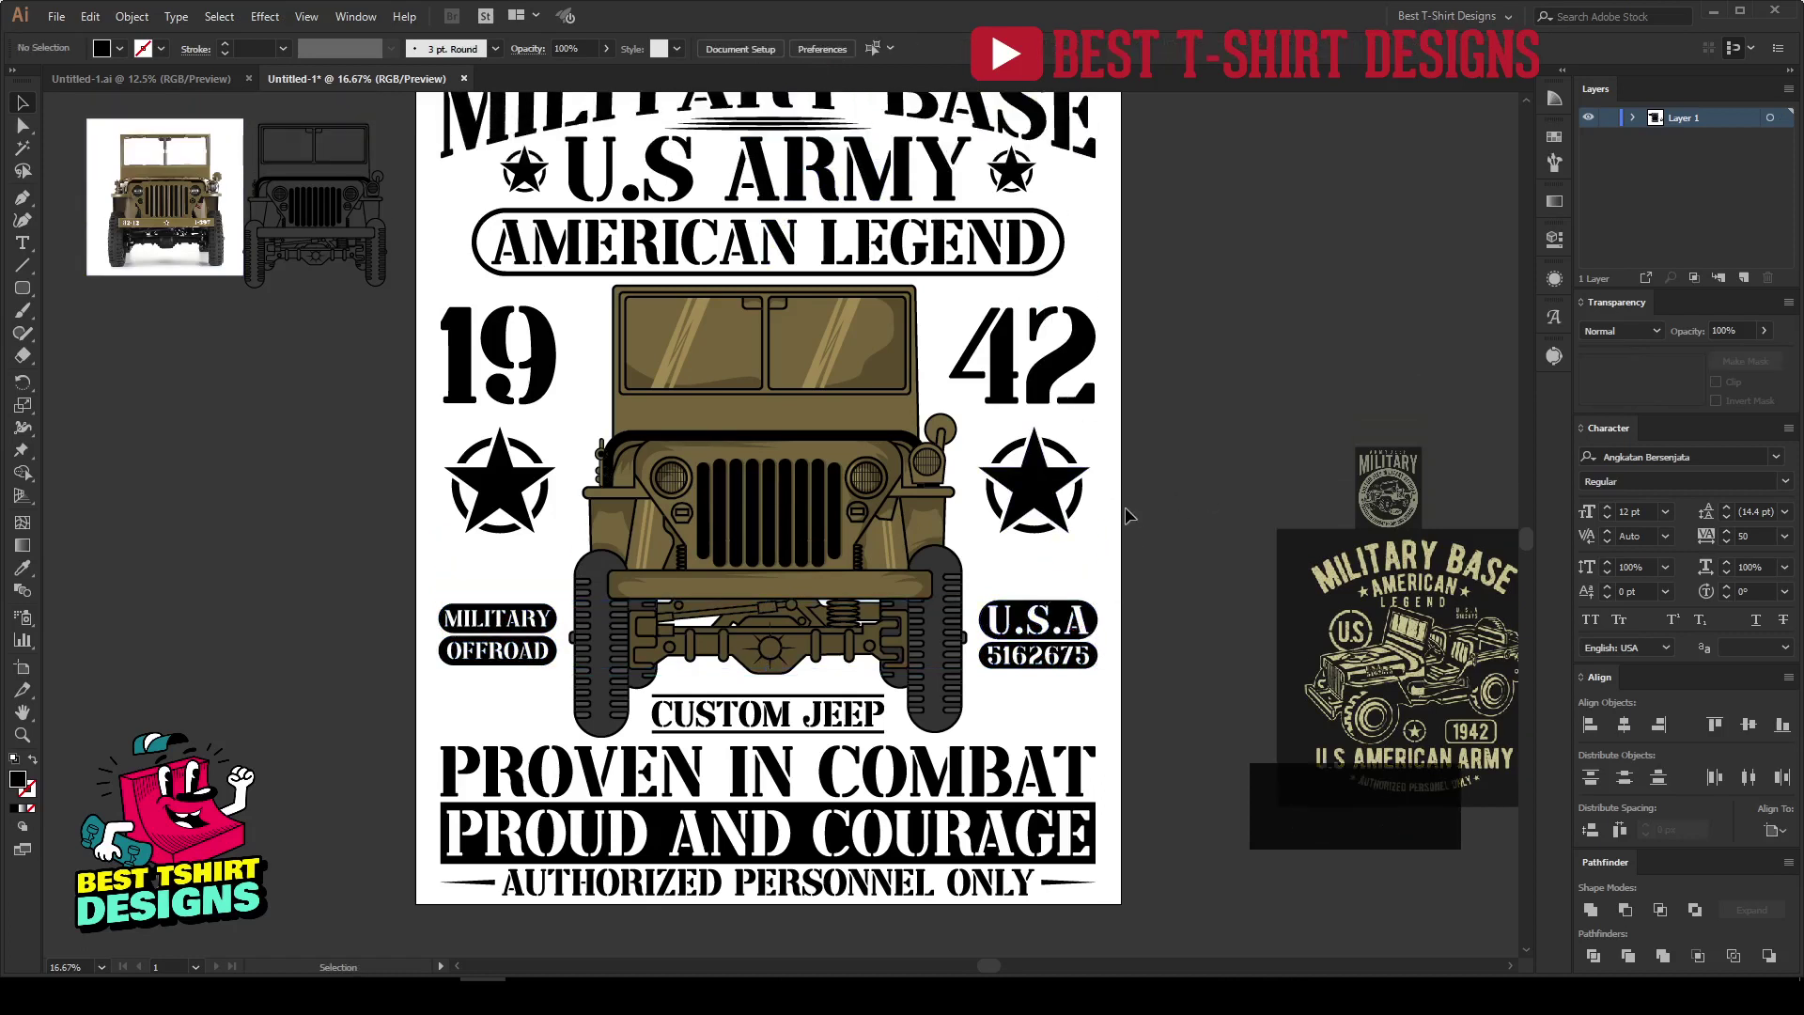
scroll(1129, 516, "up", 2)
key("ctrl+r")
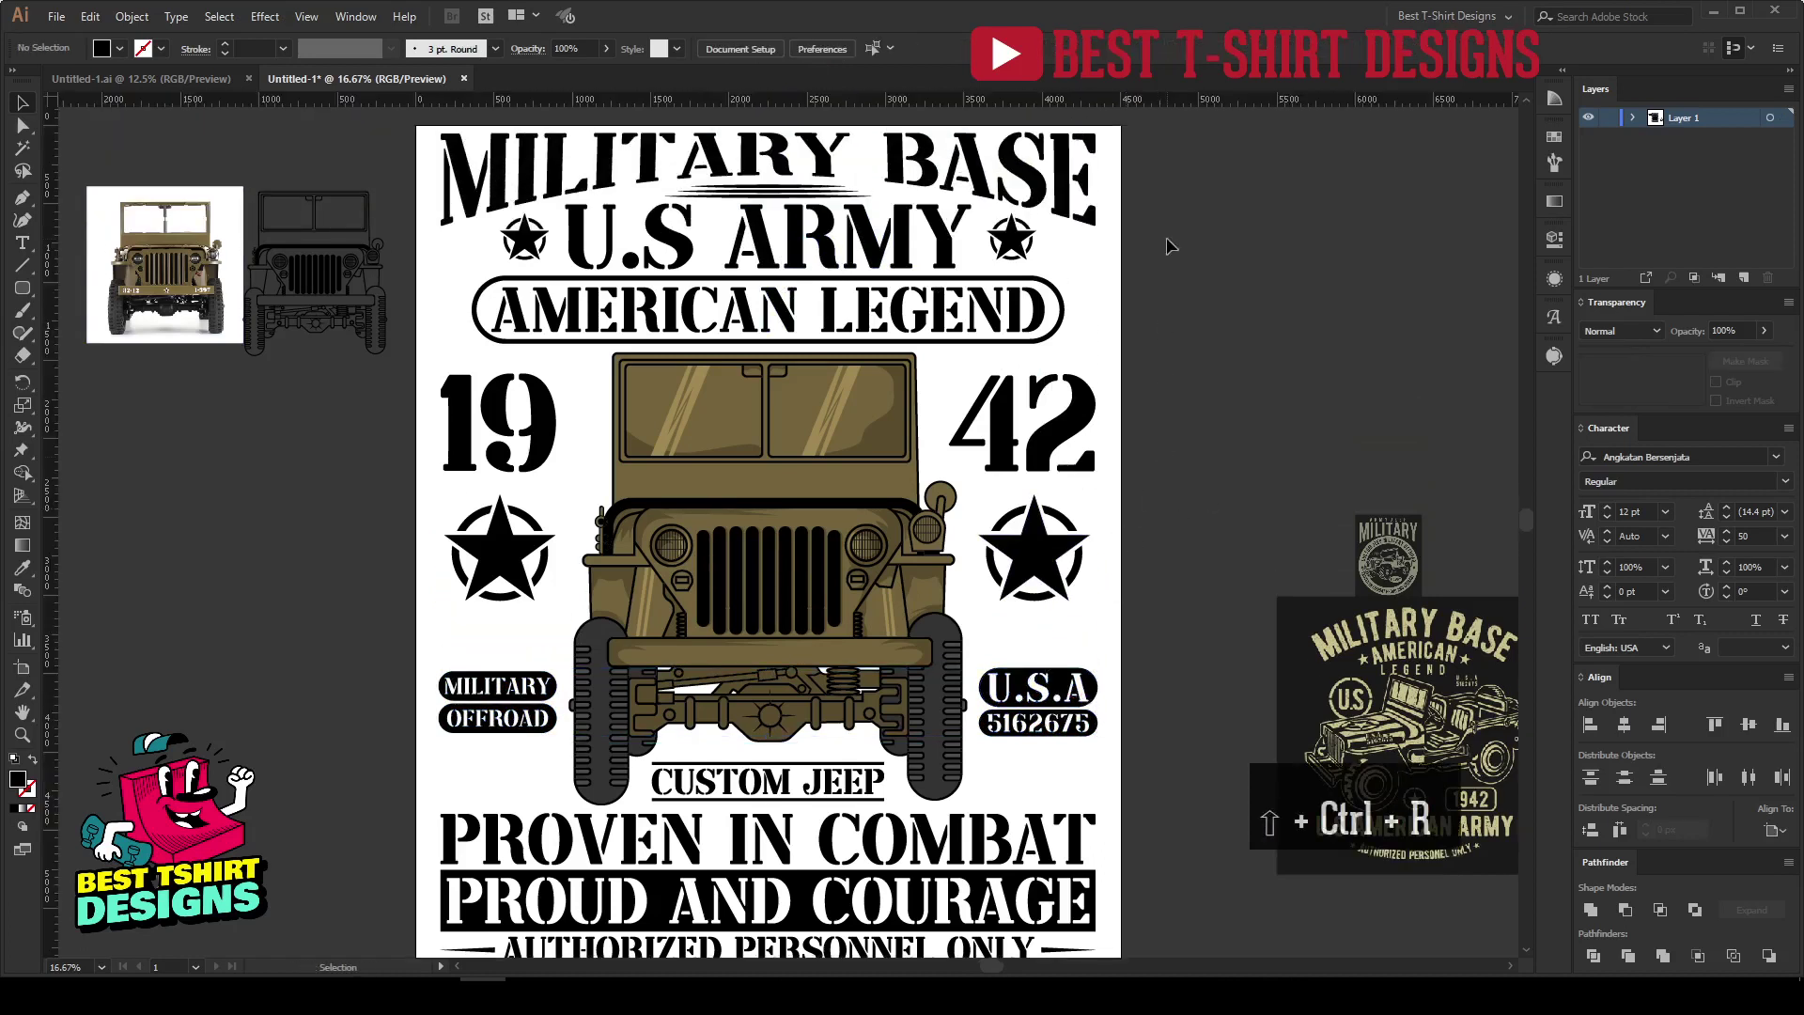
left_click_drag(1183, 111, 1100, 375)
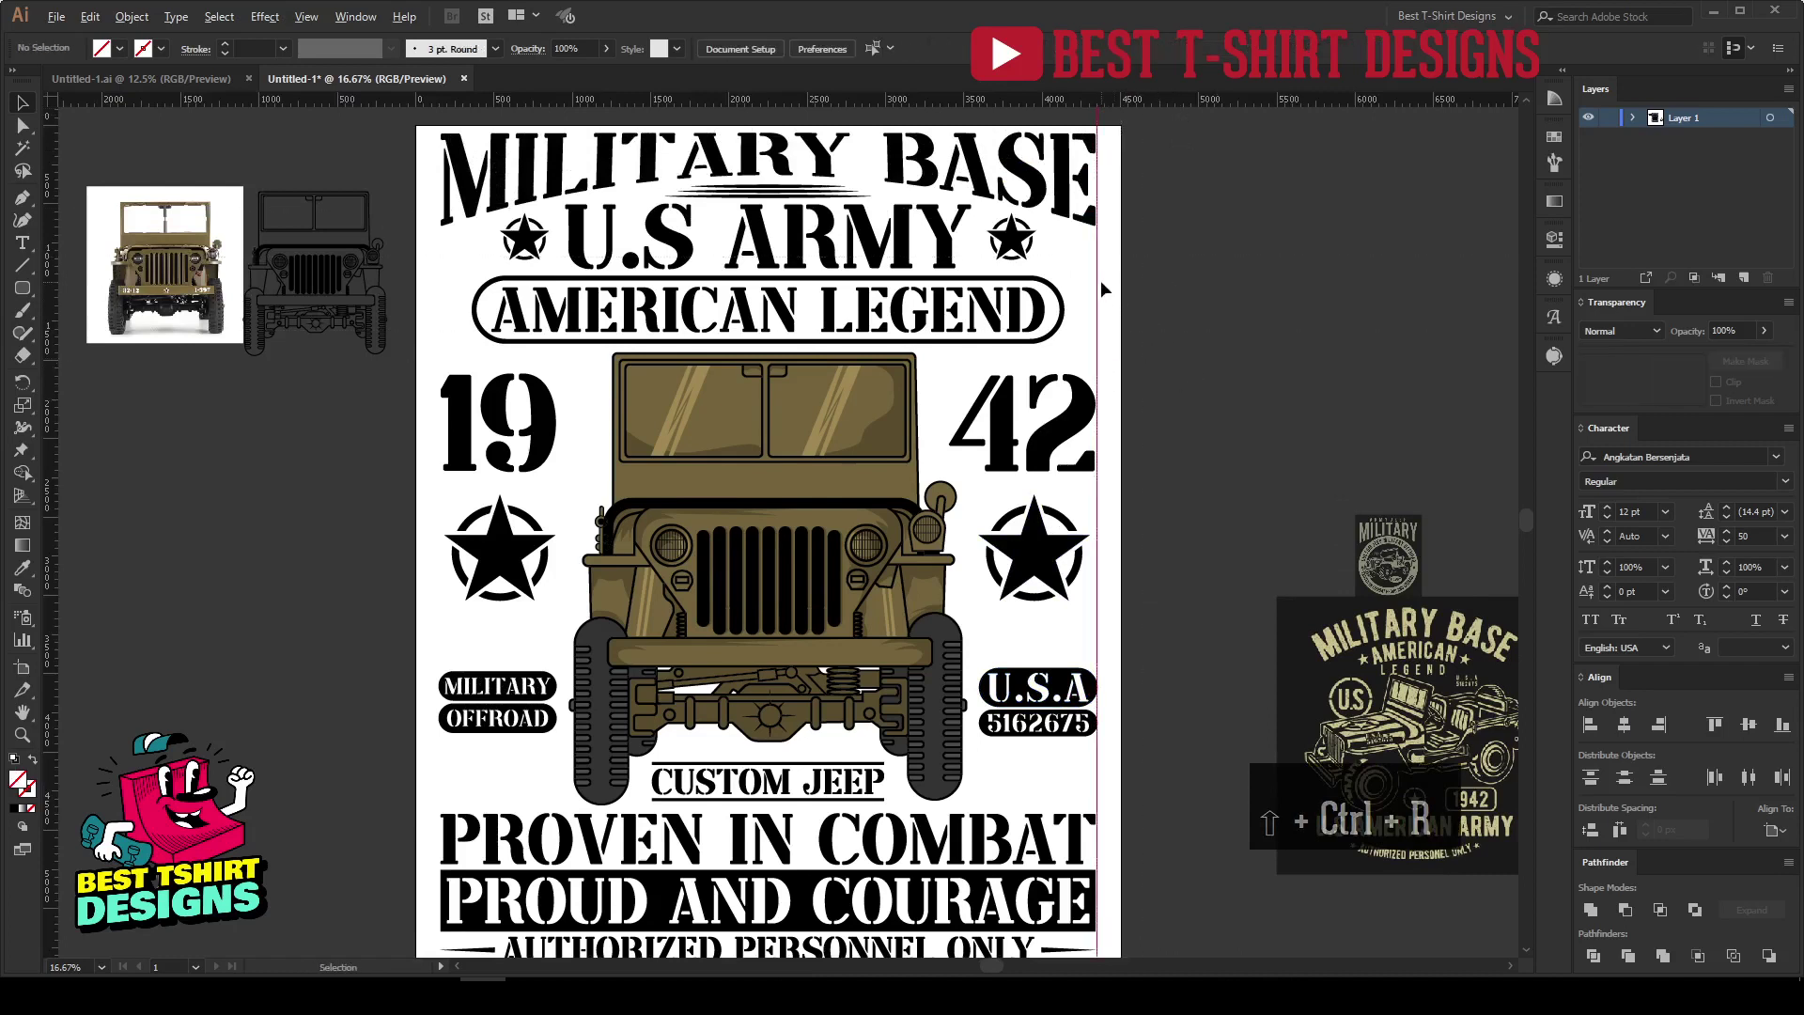
left_click_drag(1105, 290, 436, 349)
Isolate the U.S.A and 5162675 badge group and nudge it left, just inside the right-hand guide.
scroll(1081, 752, "up", 1)
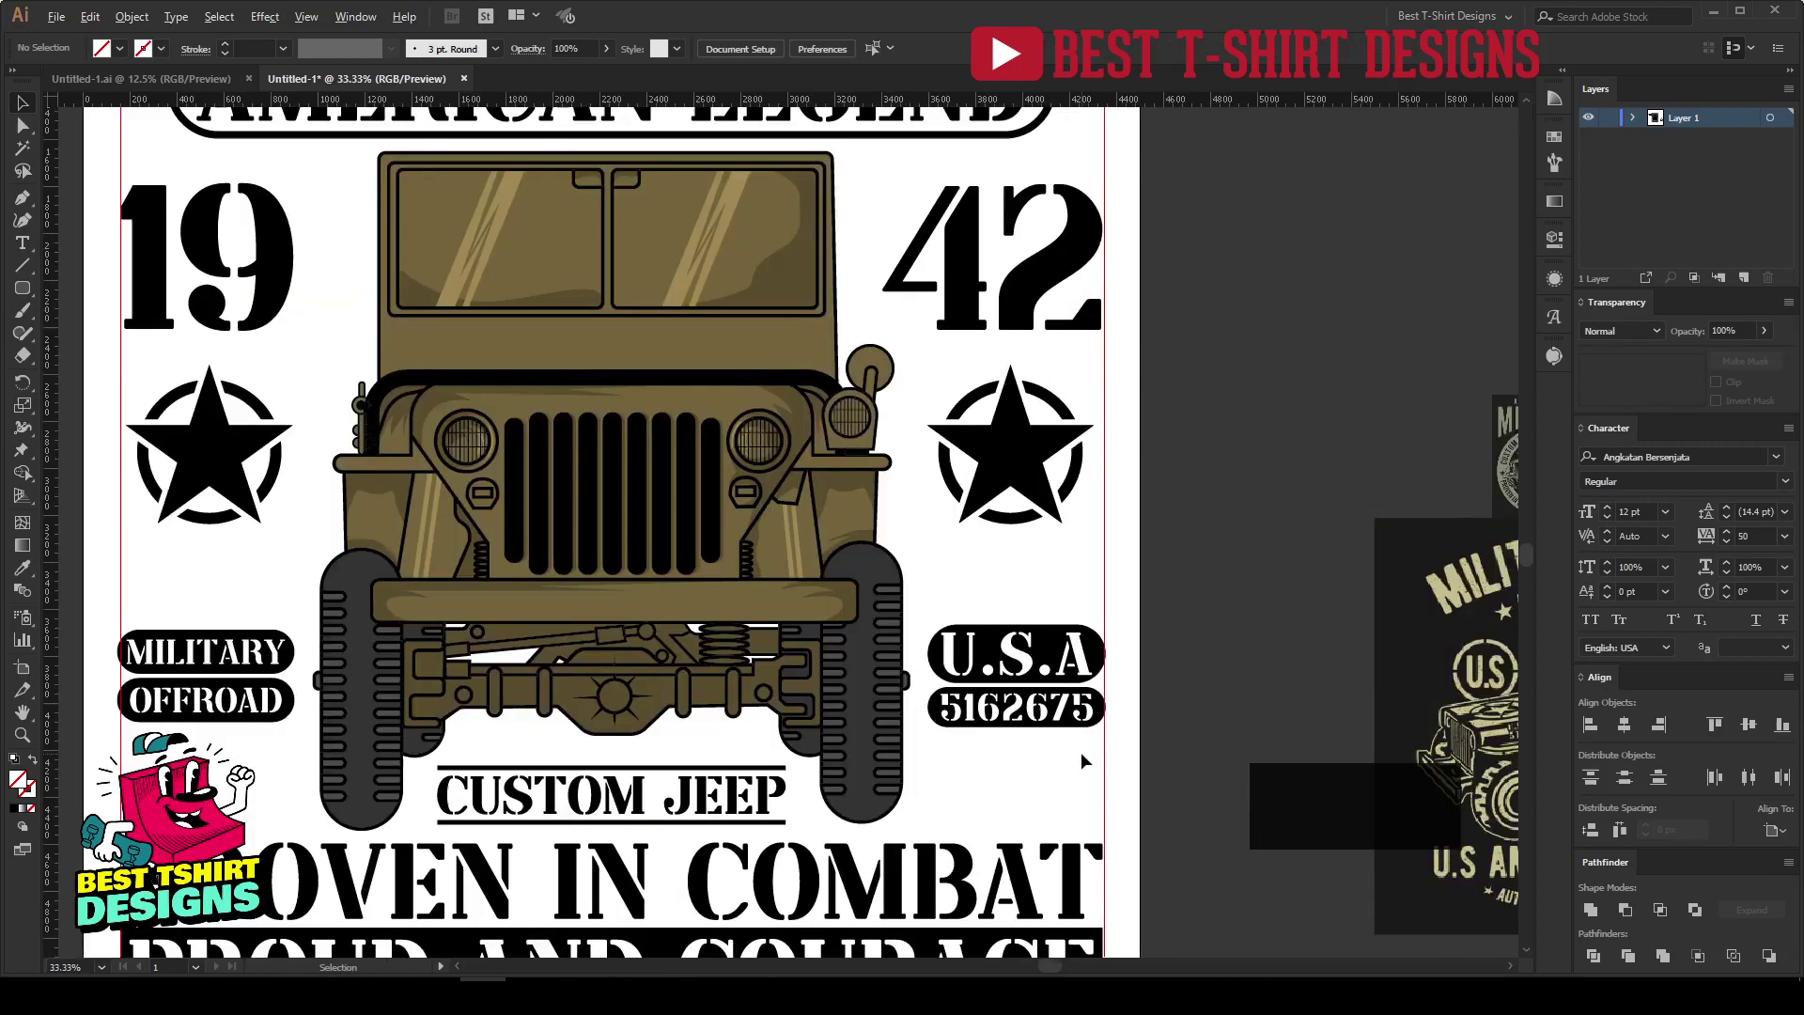
scroll(1081, 751, "up", 1)
left_click(1081, 722)
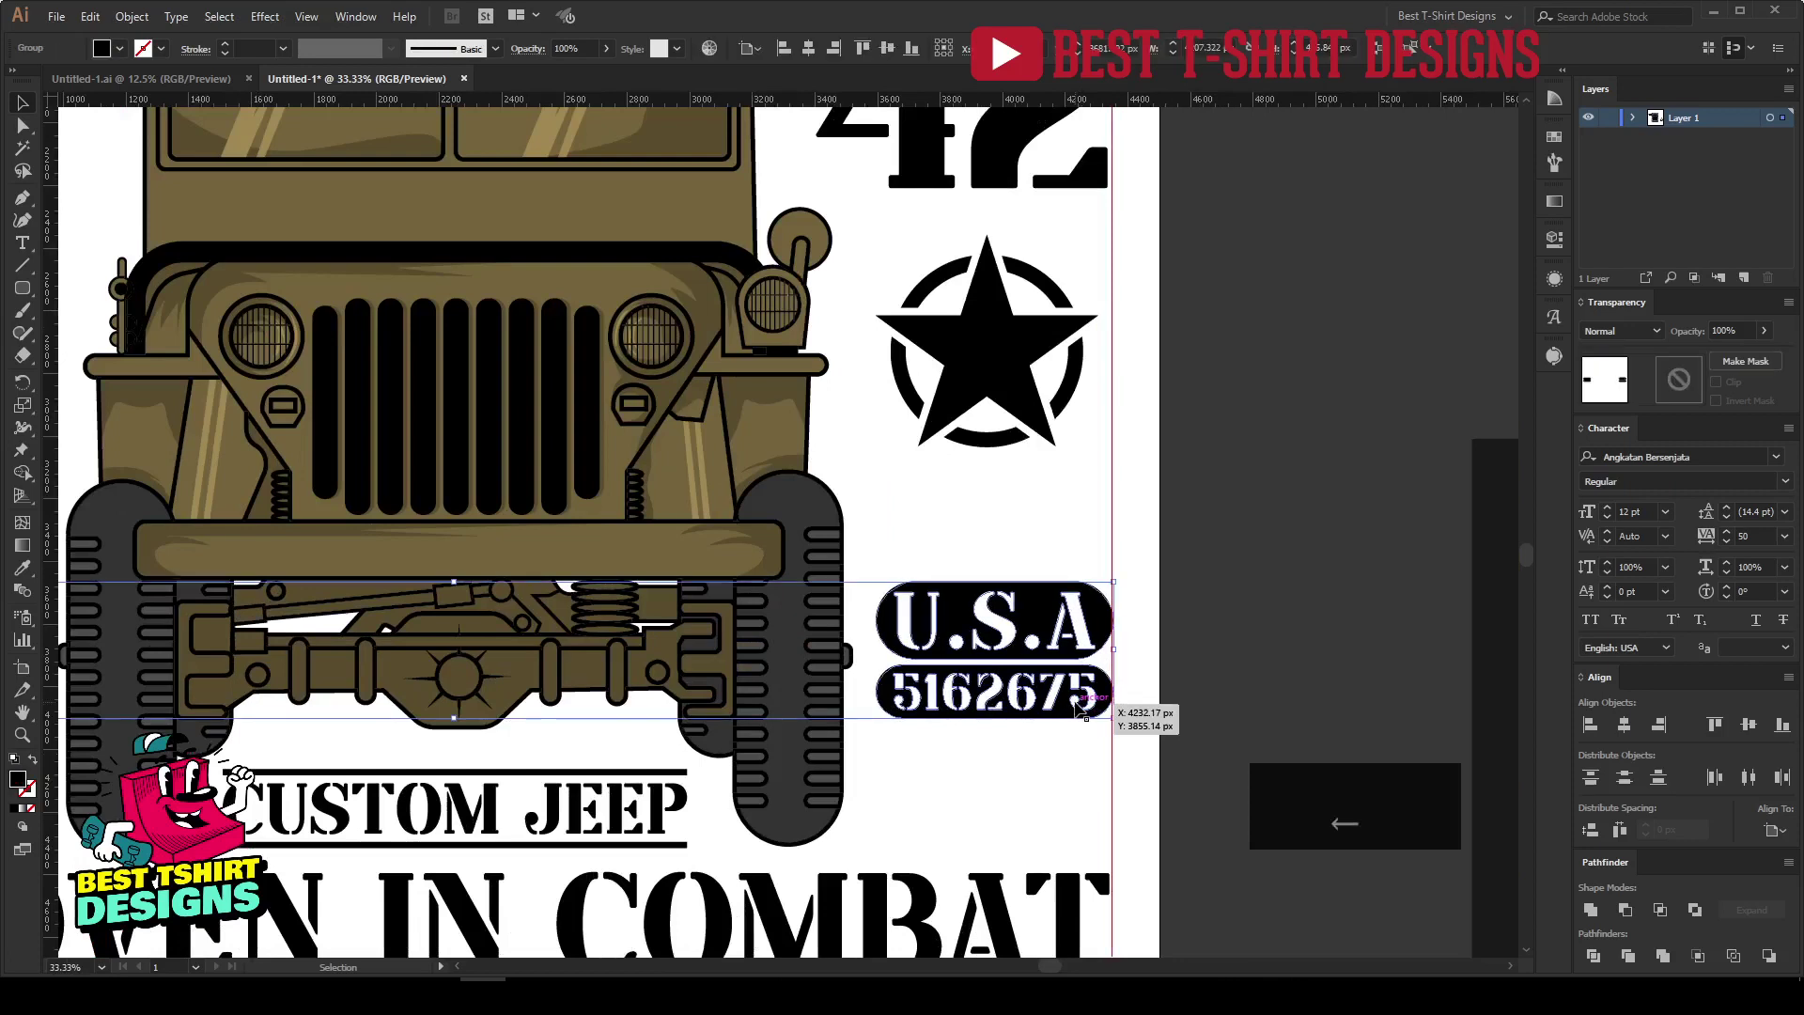
key("ctrl+z")
double_click(1080, 714)
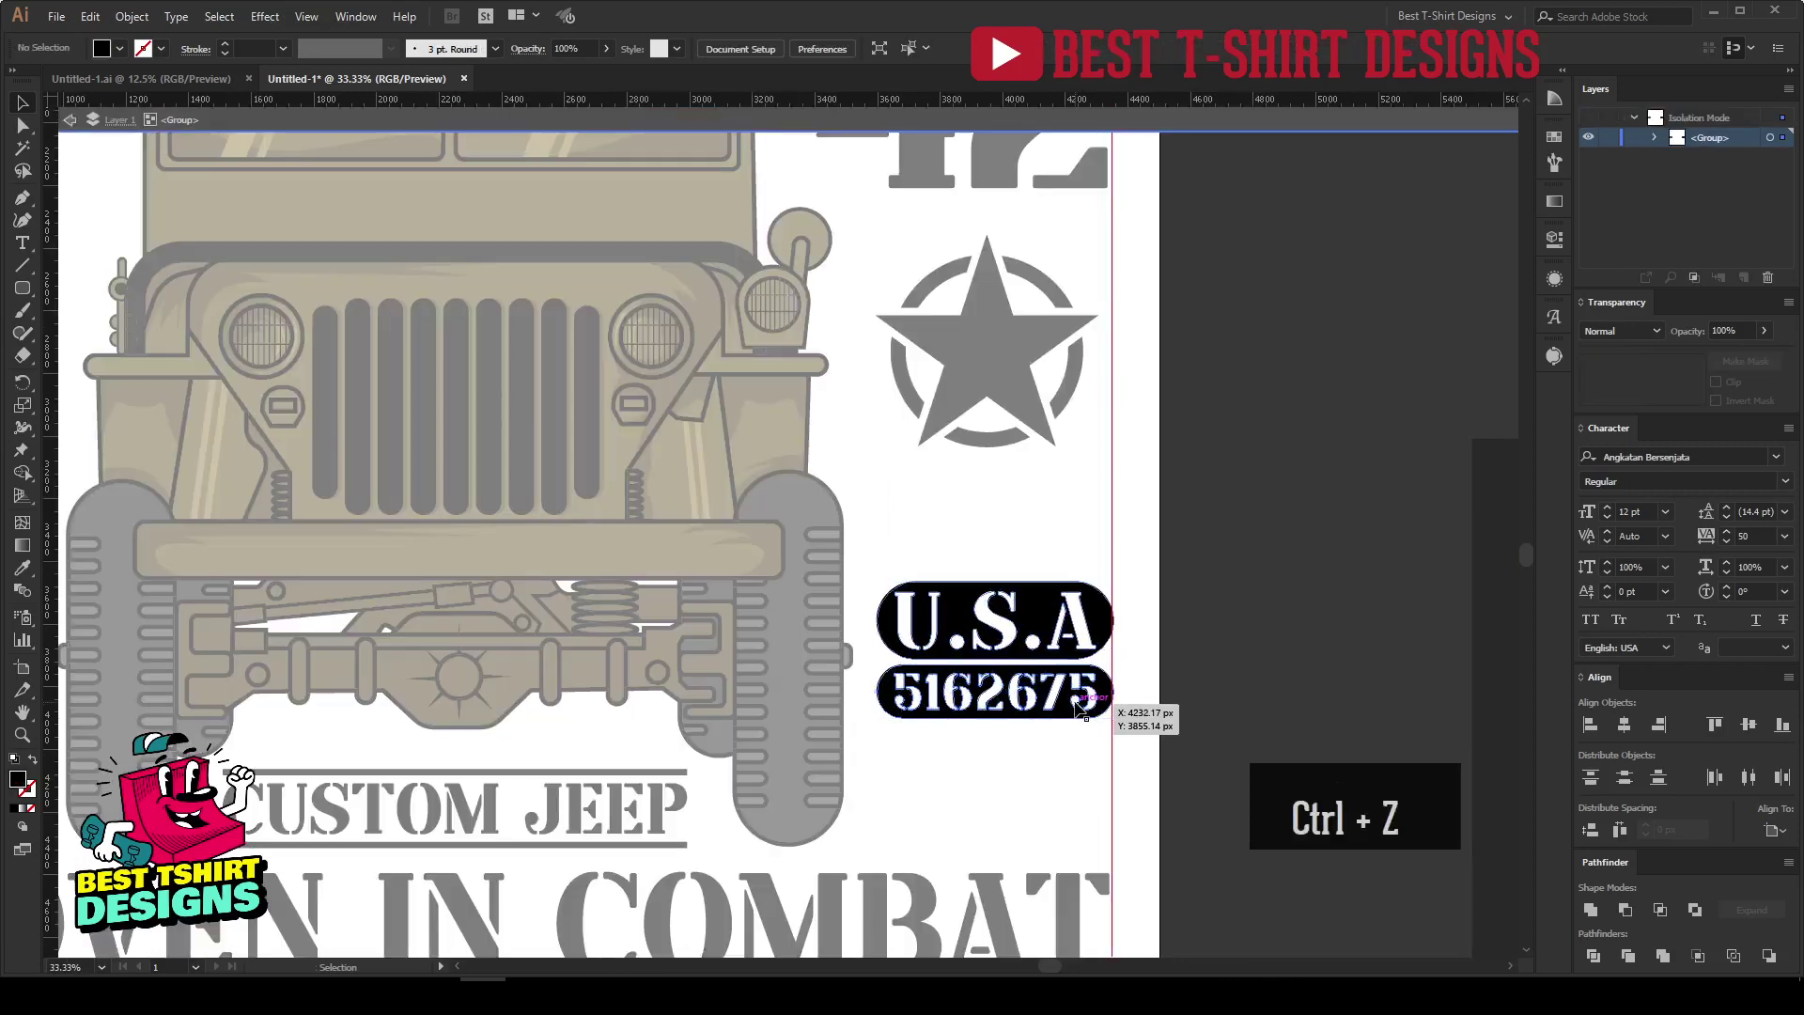
key("Left")
key("Left")
key("shift+Left")
key("shift+Left")
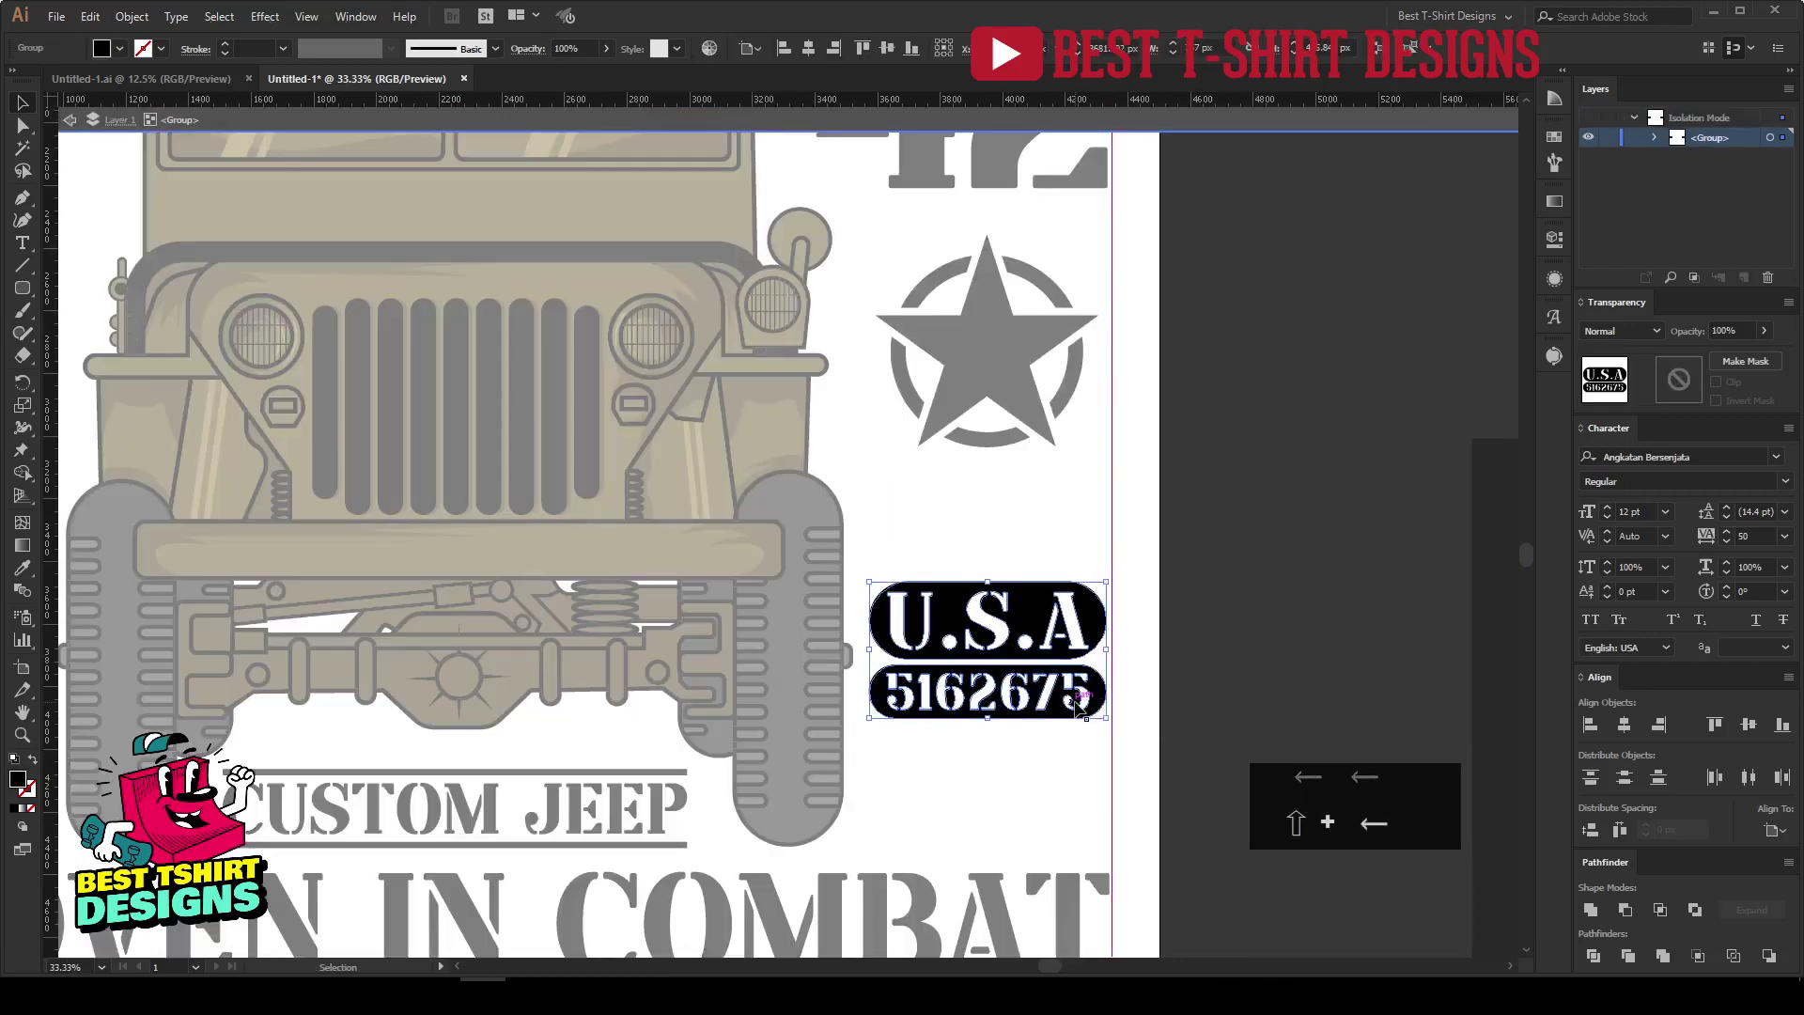
Nudge the MILITARY and OFFROAD badge group right, just inside the left-hand guide, and leave isolation mode.
scroll(1075, 703, "down", 2)
left_click(441, 748)
scroll(441, 748, "up", 2)
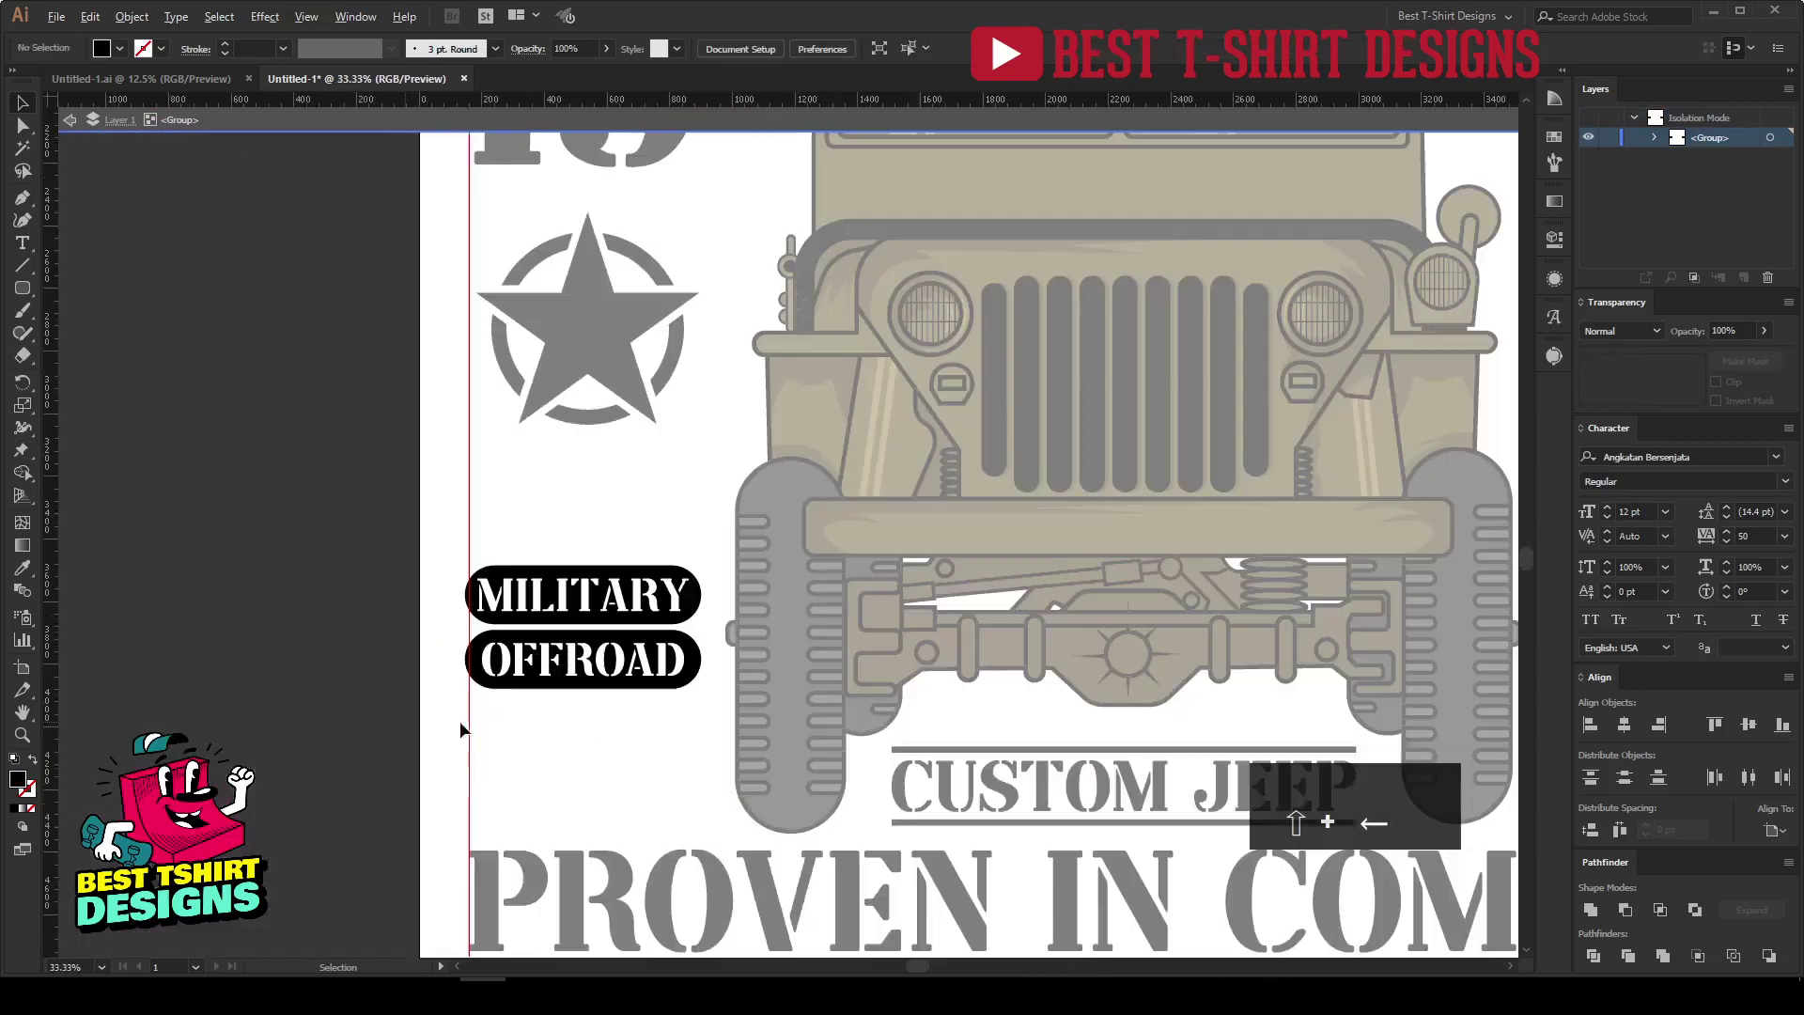
left_click(569, 578)
key("shift+Right")
key("shift+Right")
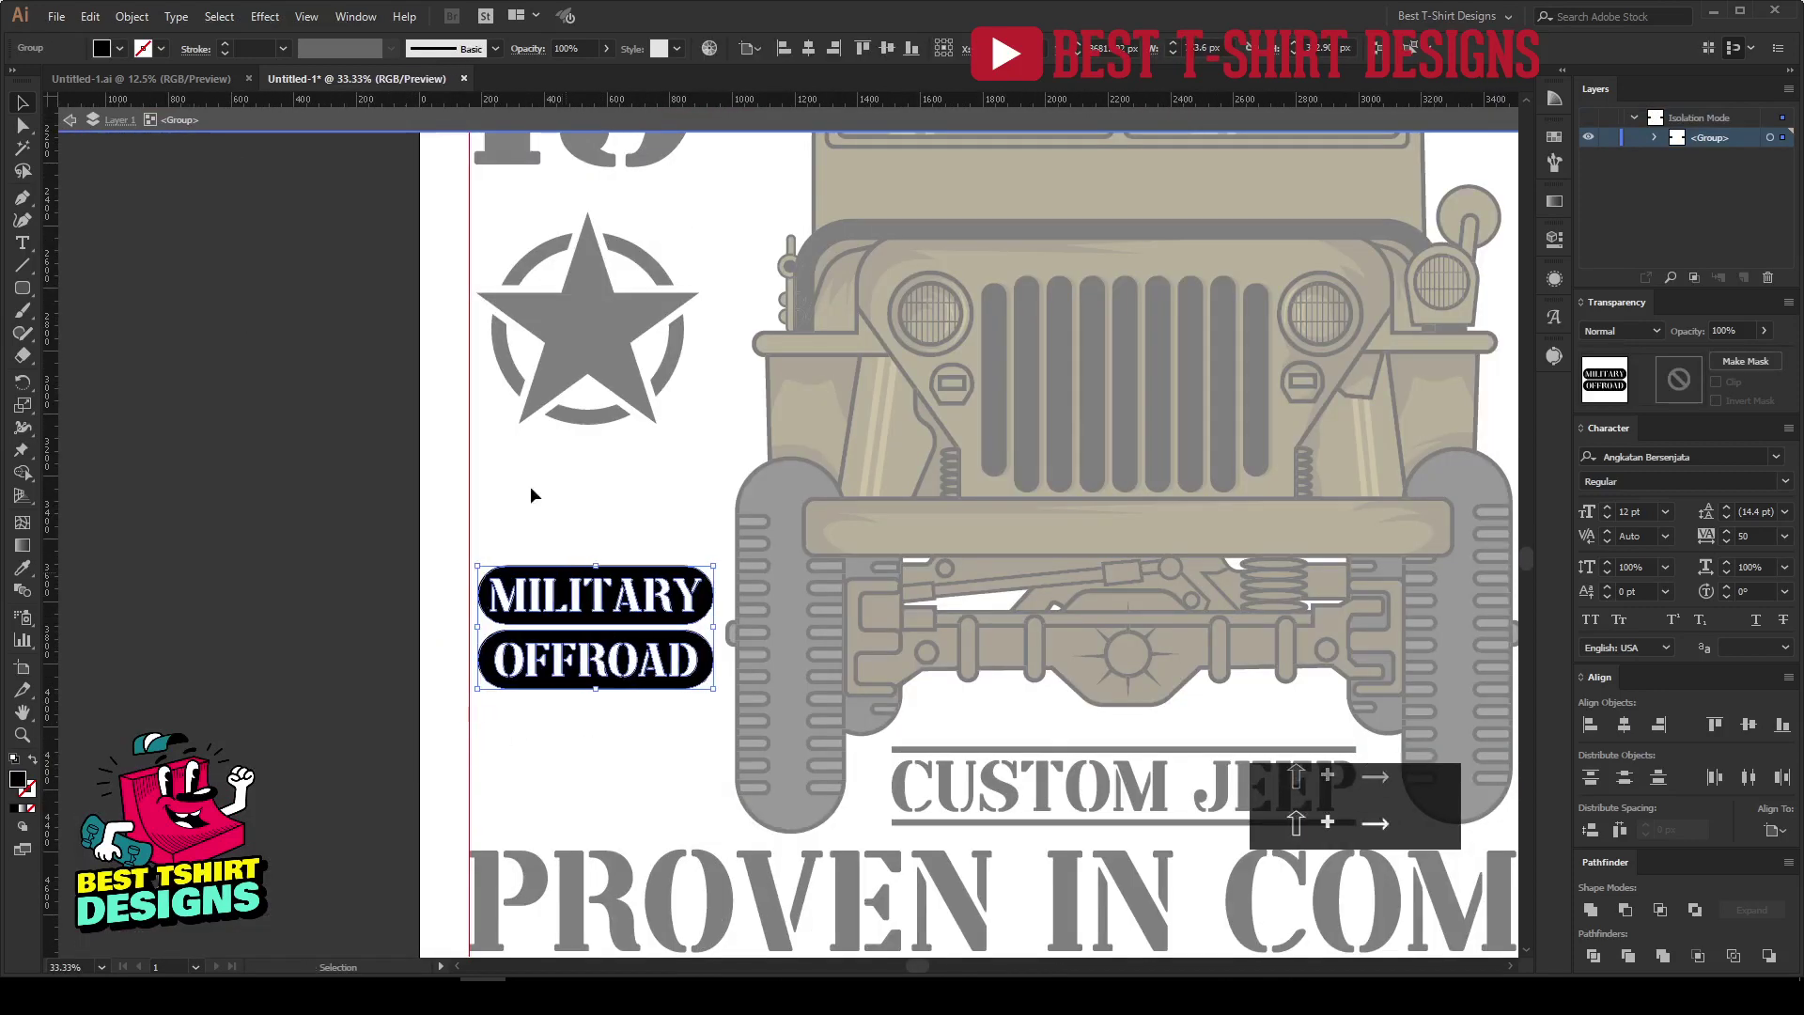
double_click(524, 491)
scroll(475, 493, "down", 2)
scroll(475, 493, "up", 1)
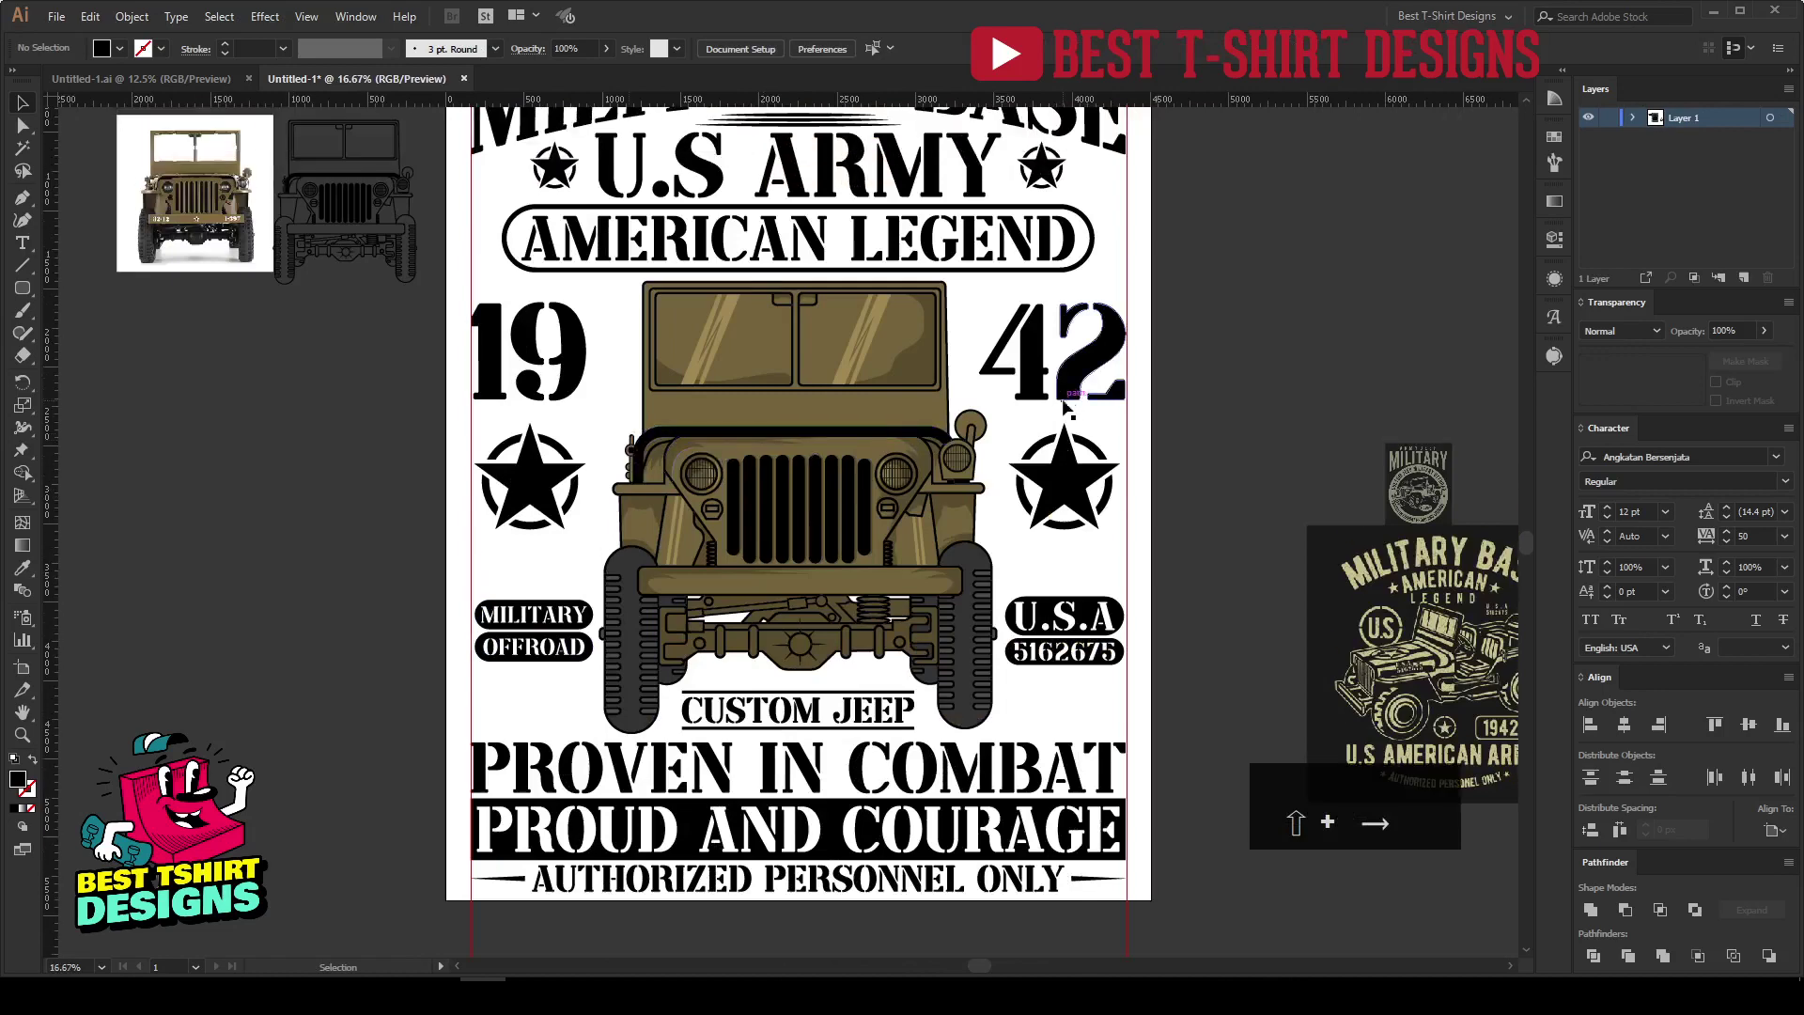
Nudge the numerals 42 and 19 slightly inward from the vertical guides toward the jeep.
double_click(1104, 357)
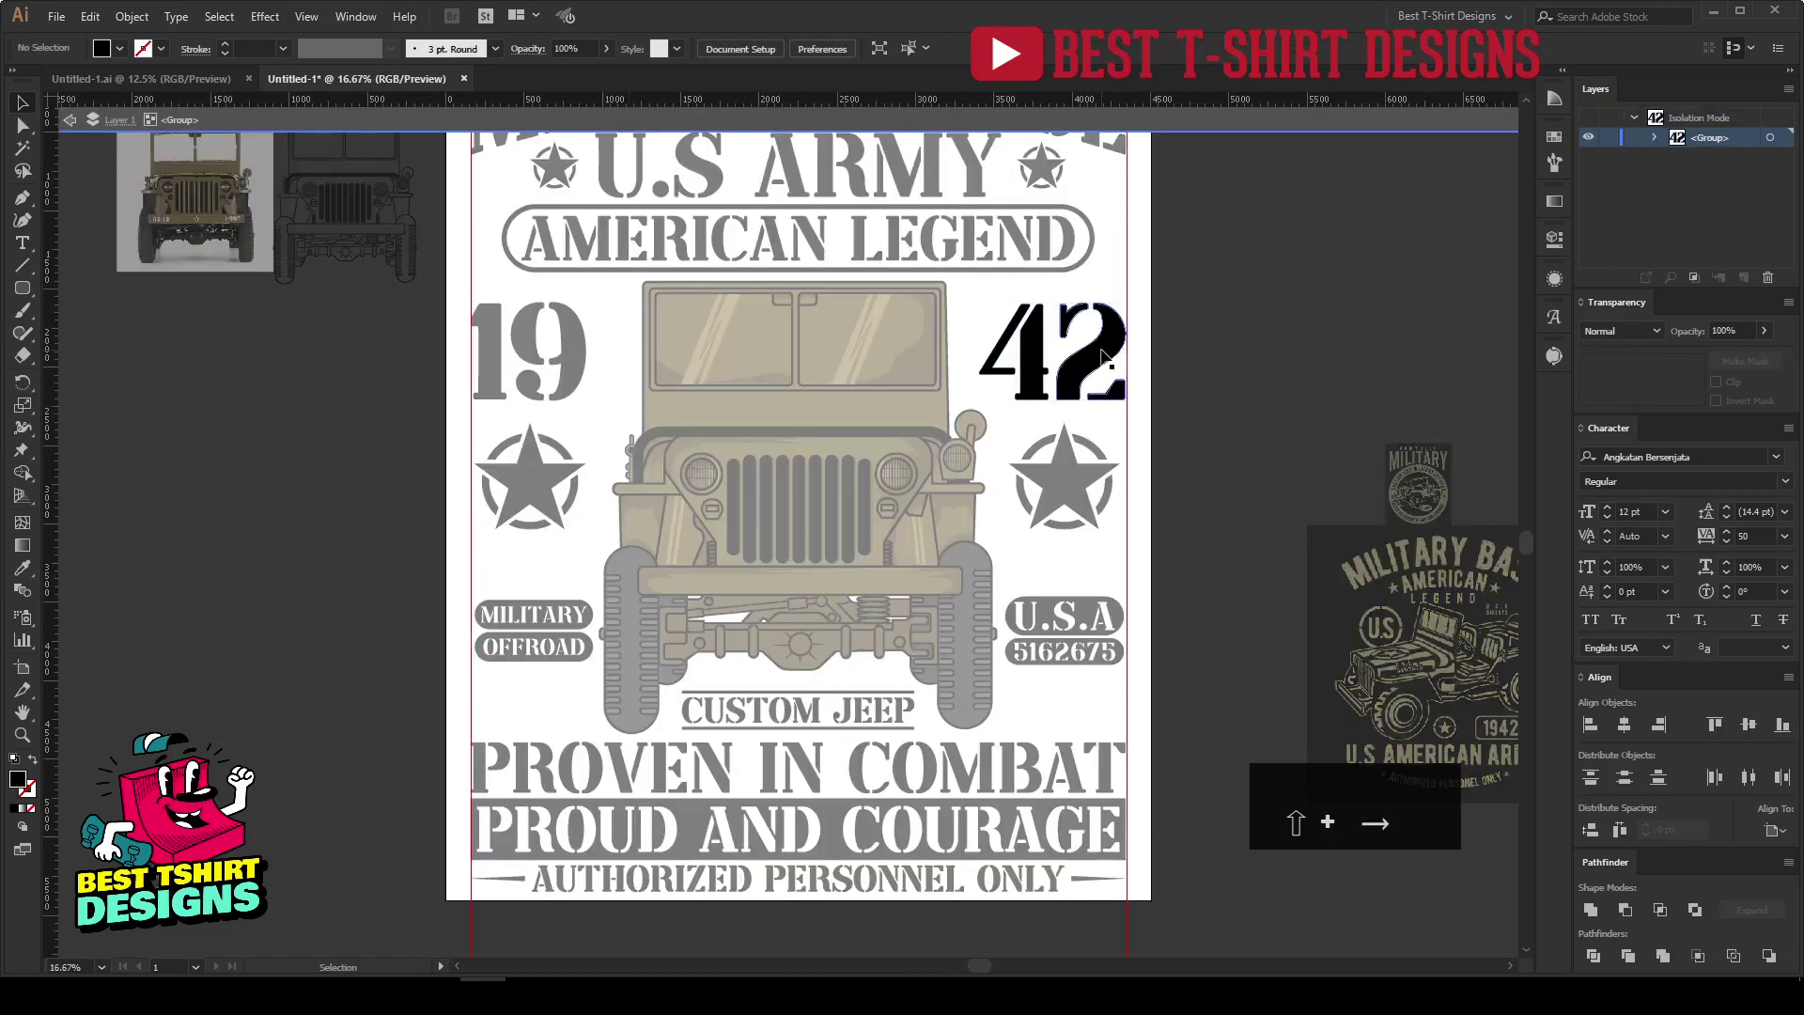
double_click(1200, 335)
left_click(1071, 354)
key("shift+Left")
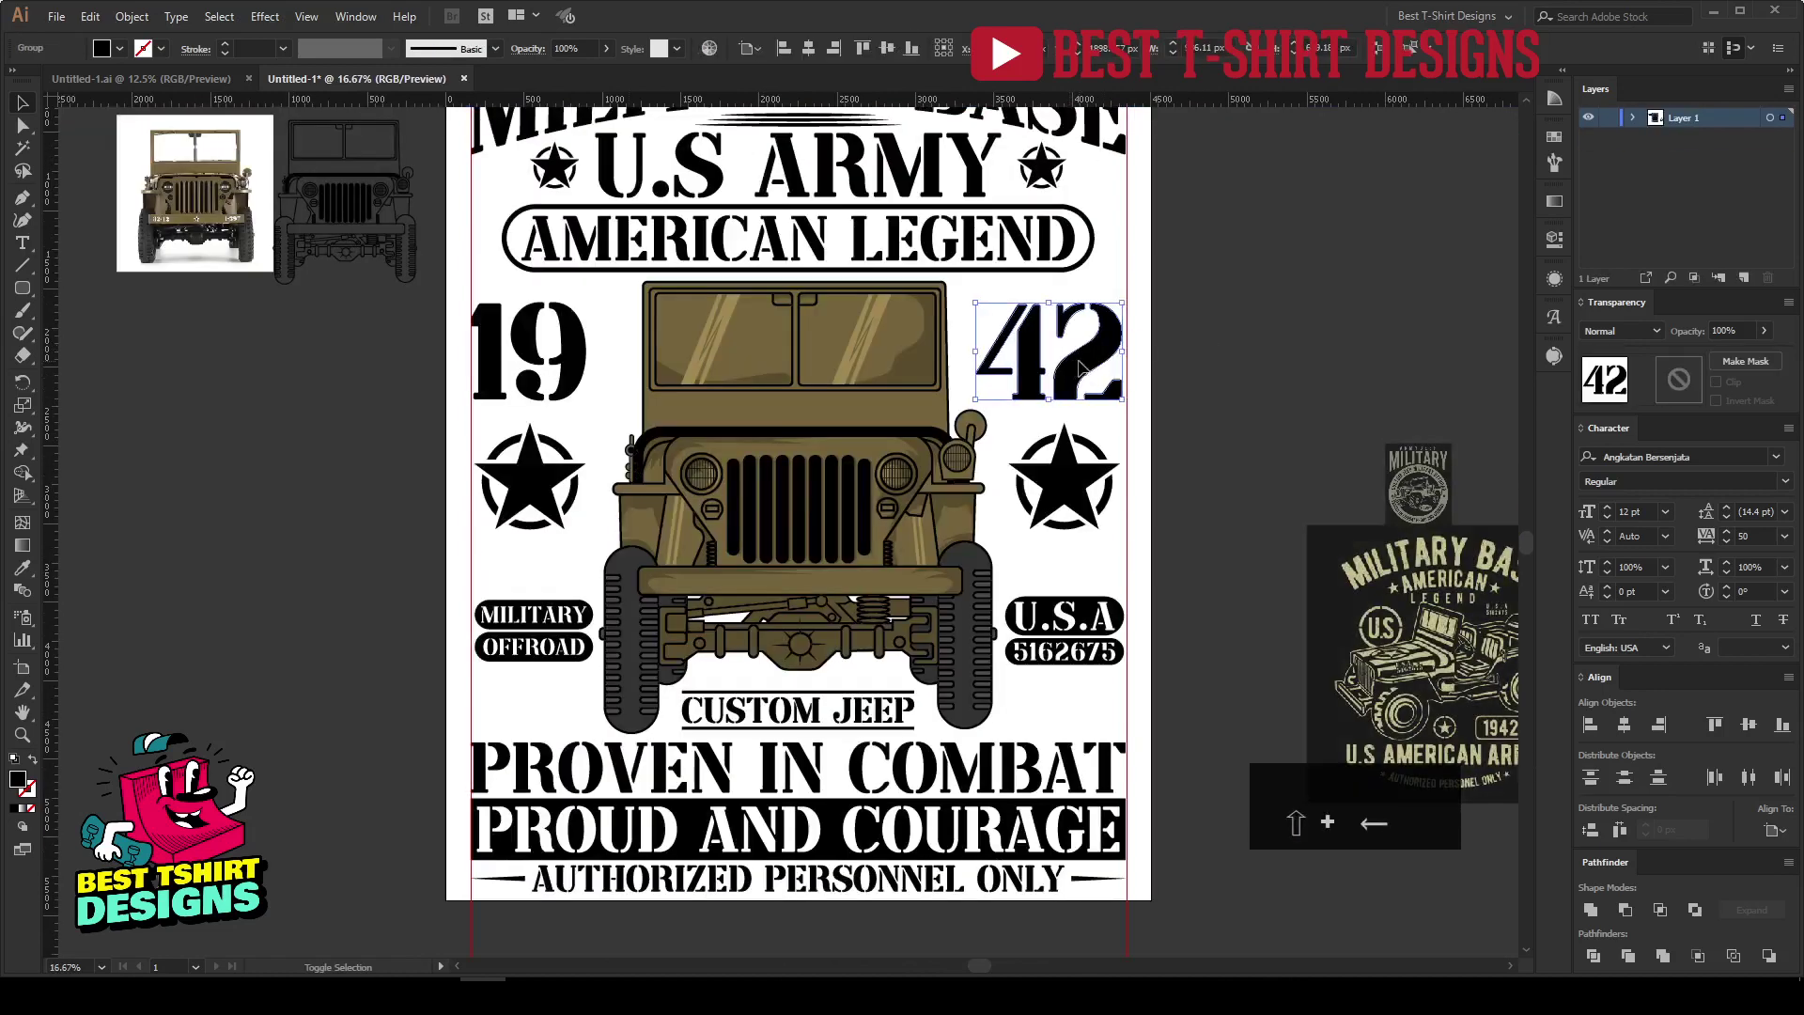
left_click(575, 365)
key("shift+Right")
key("shift+Right")
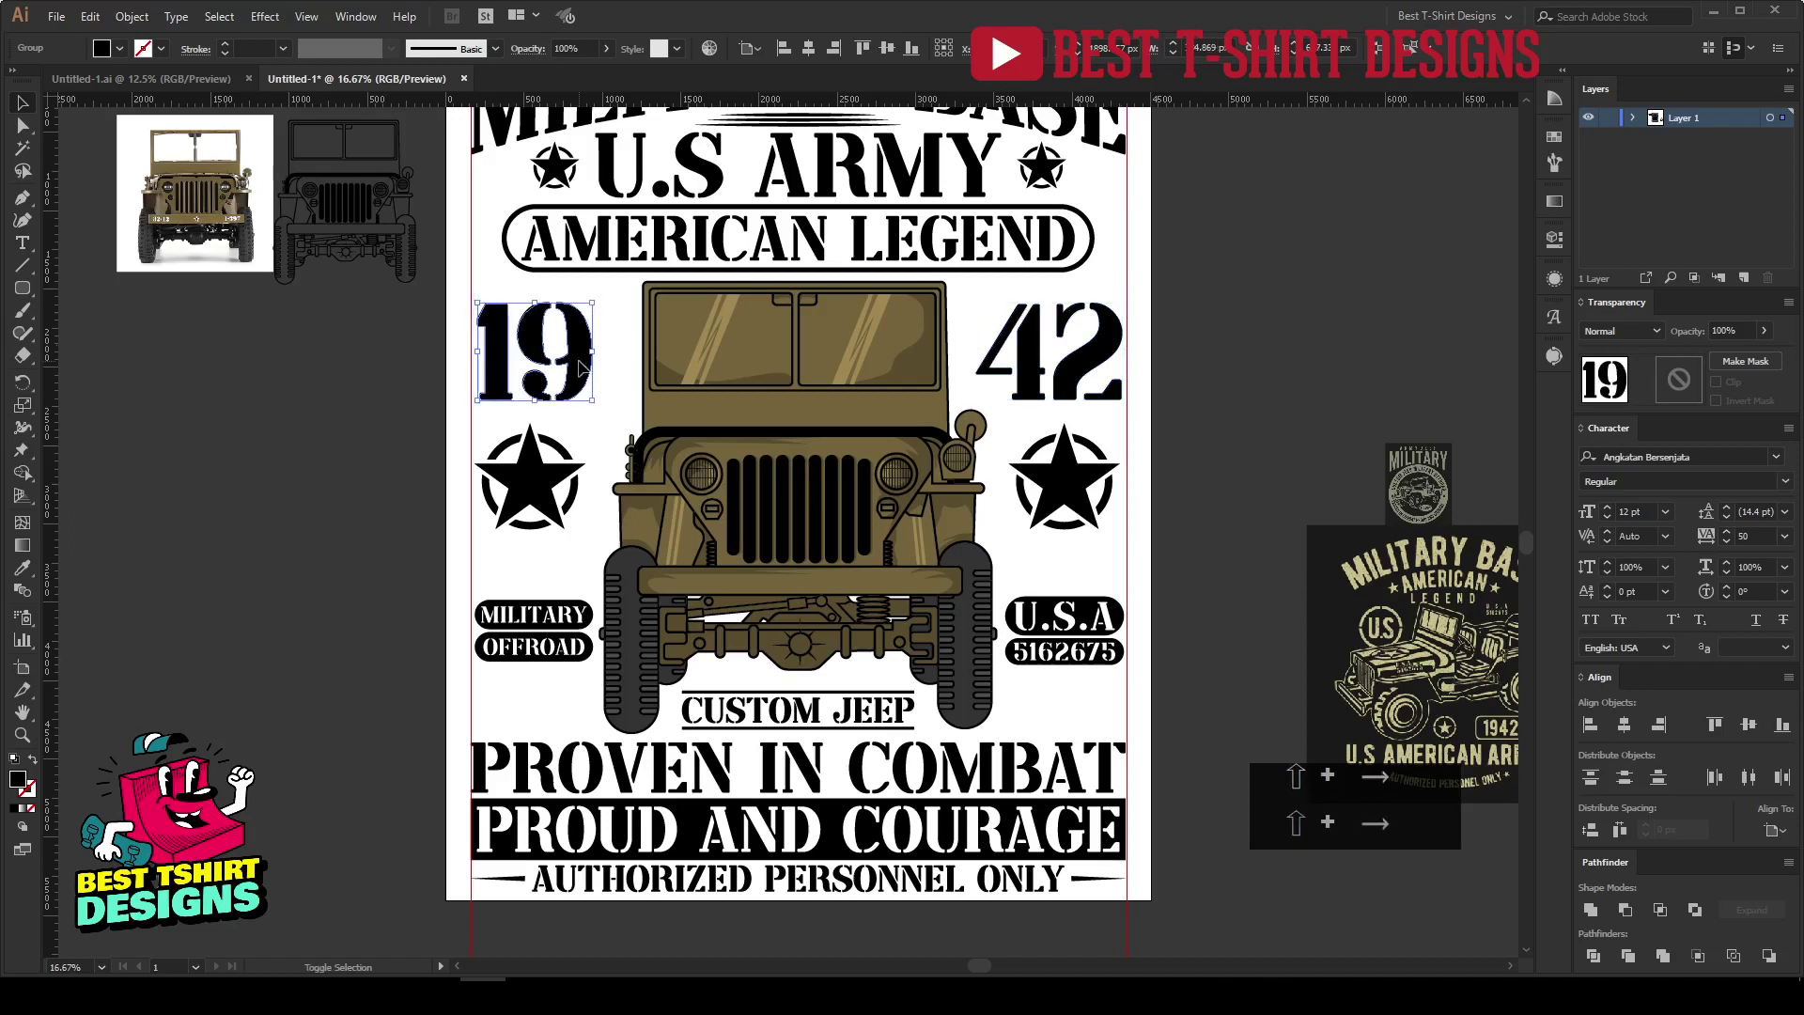
left_click(618, 369)
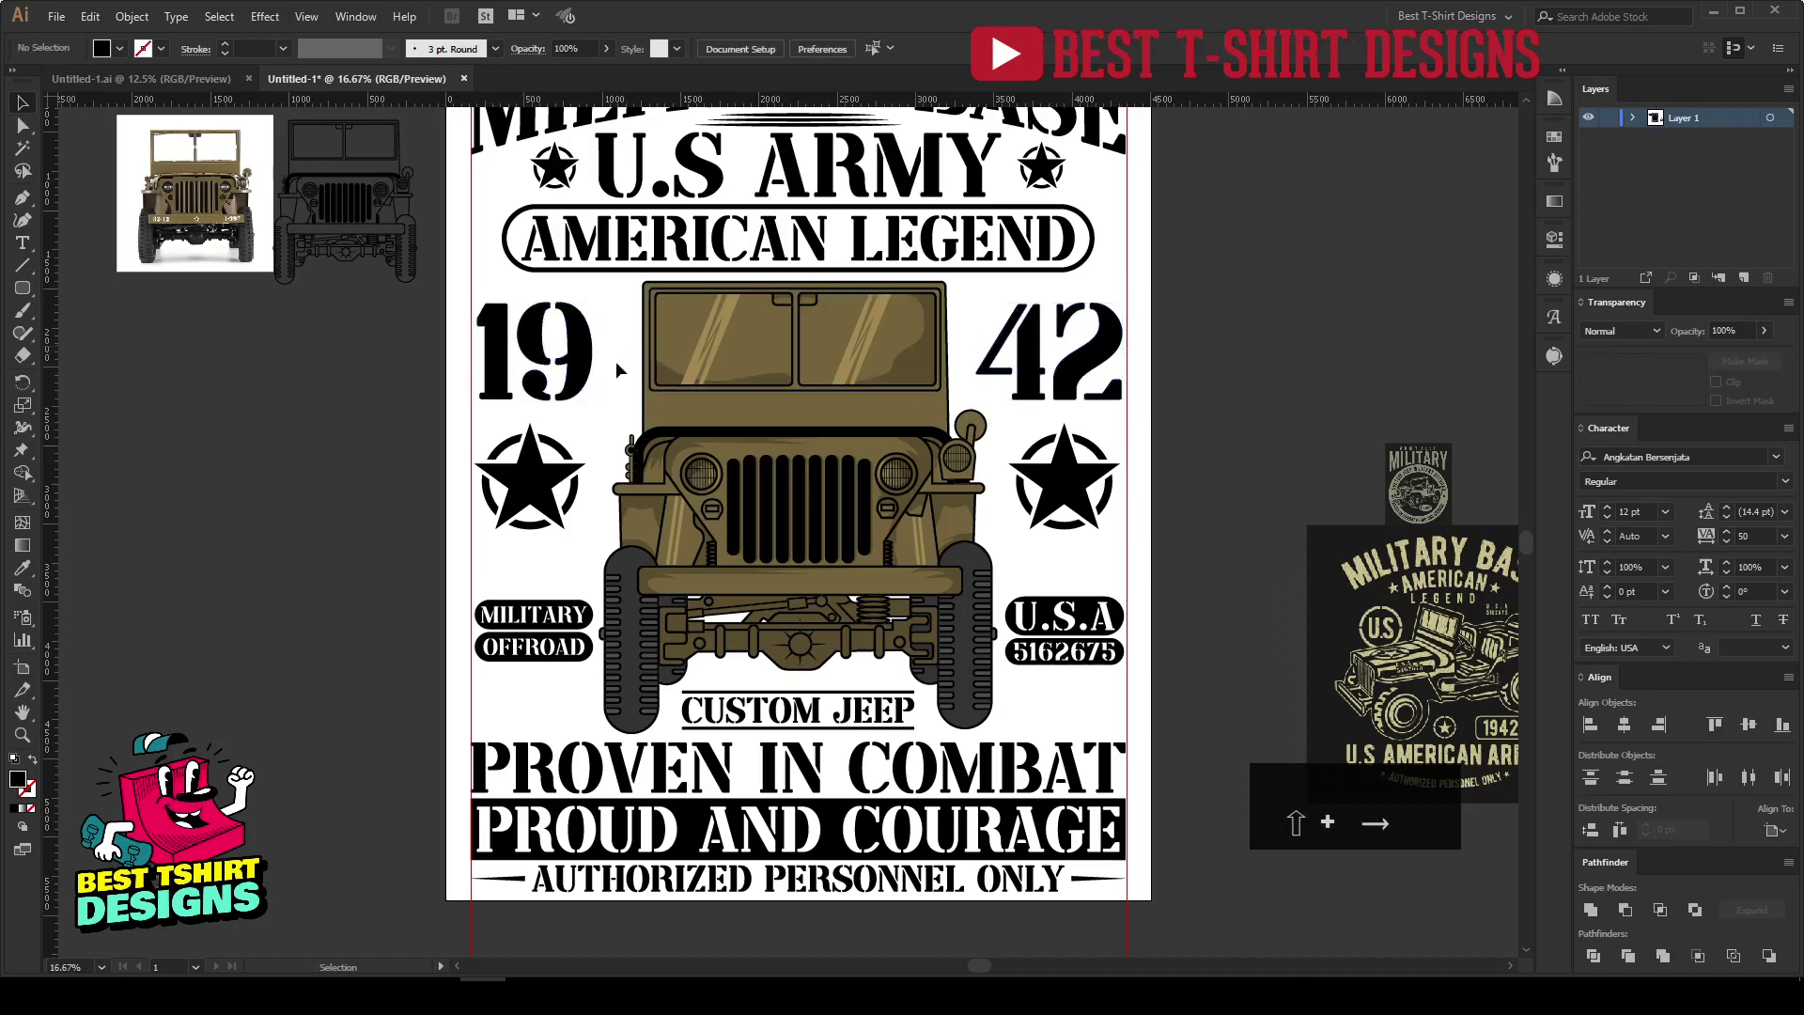
Nudge the two large star emblems inward toward the jeep by equal amounts.
left_click(557, 484)
key("shift+Right")
key("shift+Right")
left_click(1057, 502)
key("shift+Left")
key("shift+Left")
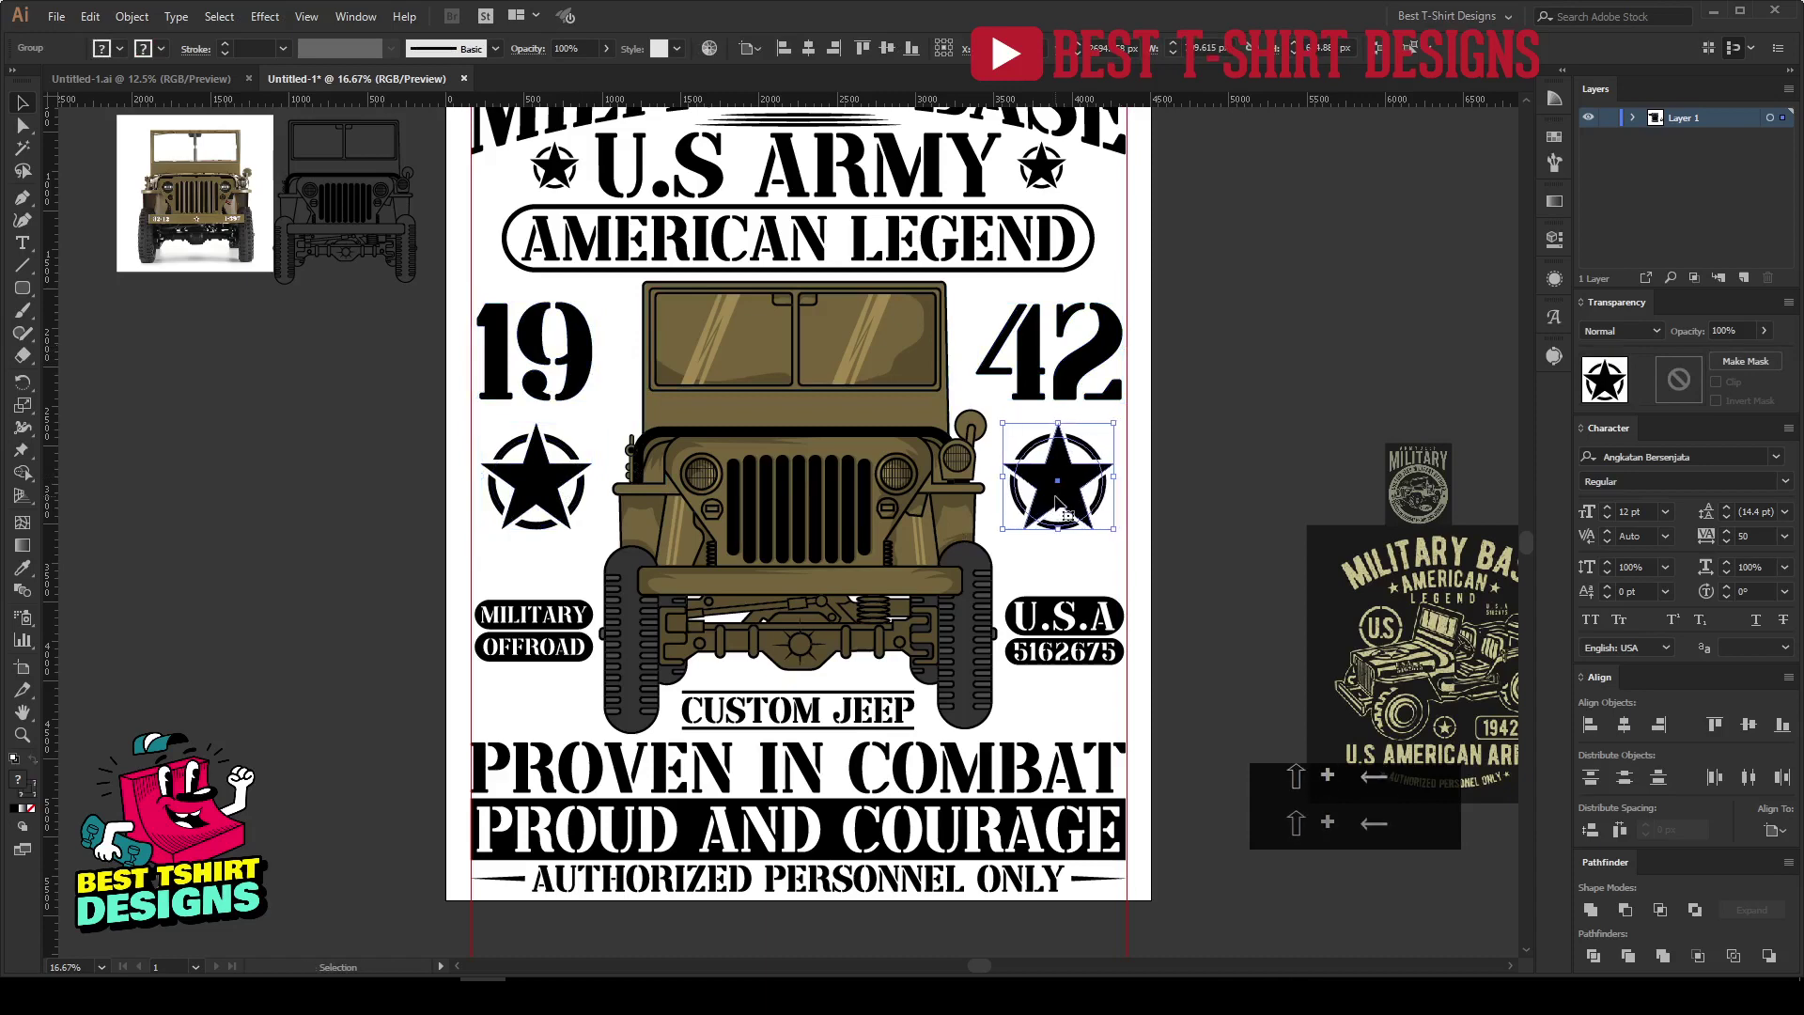
left_click(1163, 466)
Select both vertical guides above the artboard and delete them.
scroll(754, 486, "down", 1)
scroll(712, 243, "up", 2)
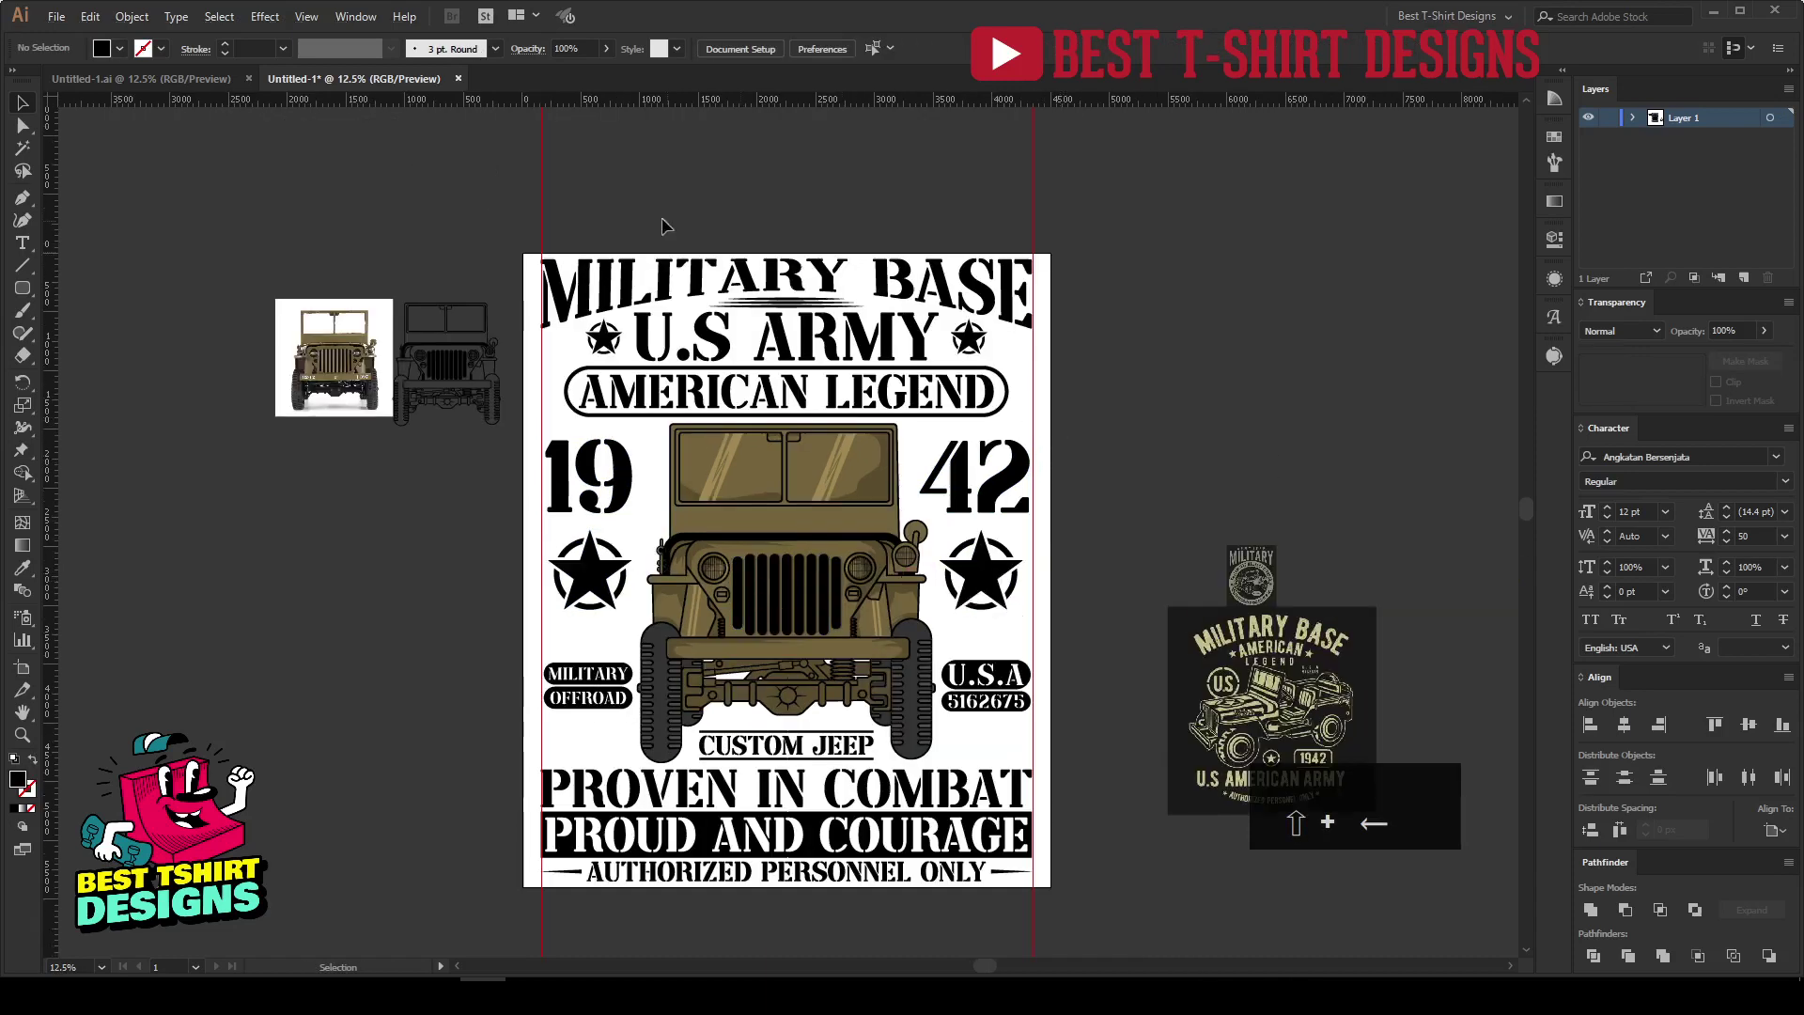
left_click_drag(463, 155, 1156, 221)
key("Delete")
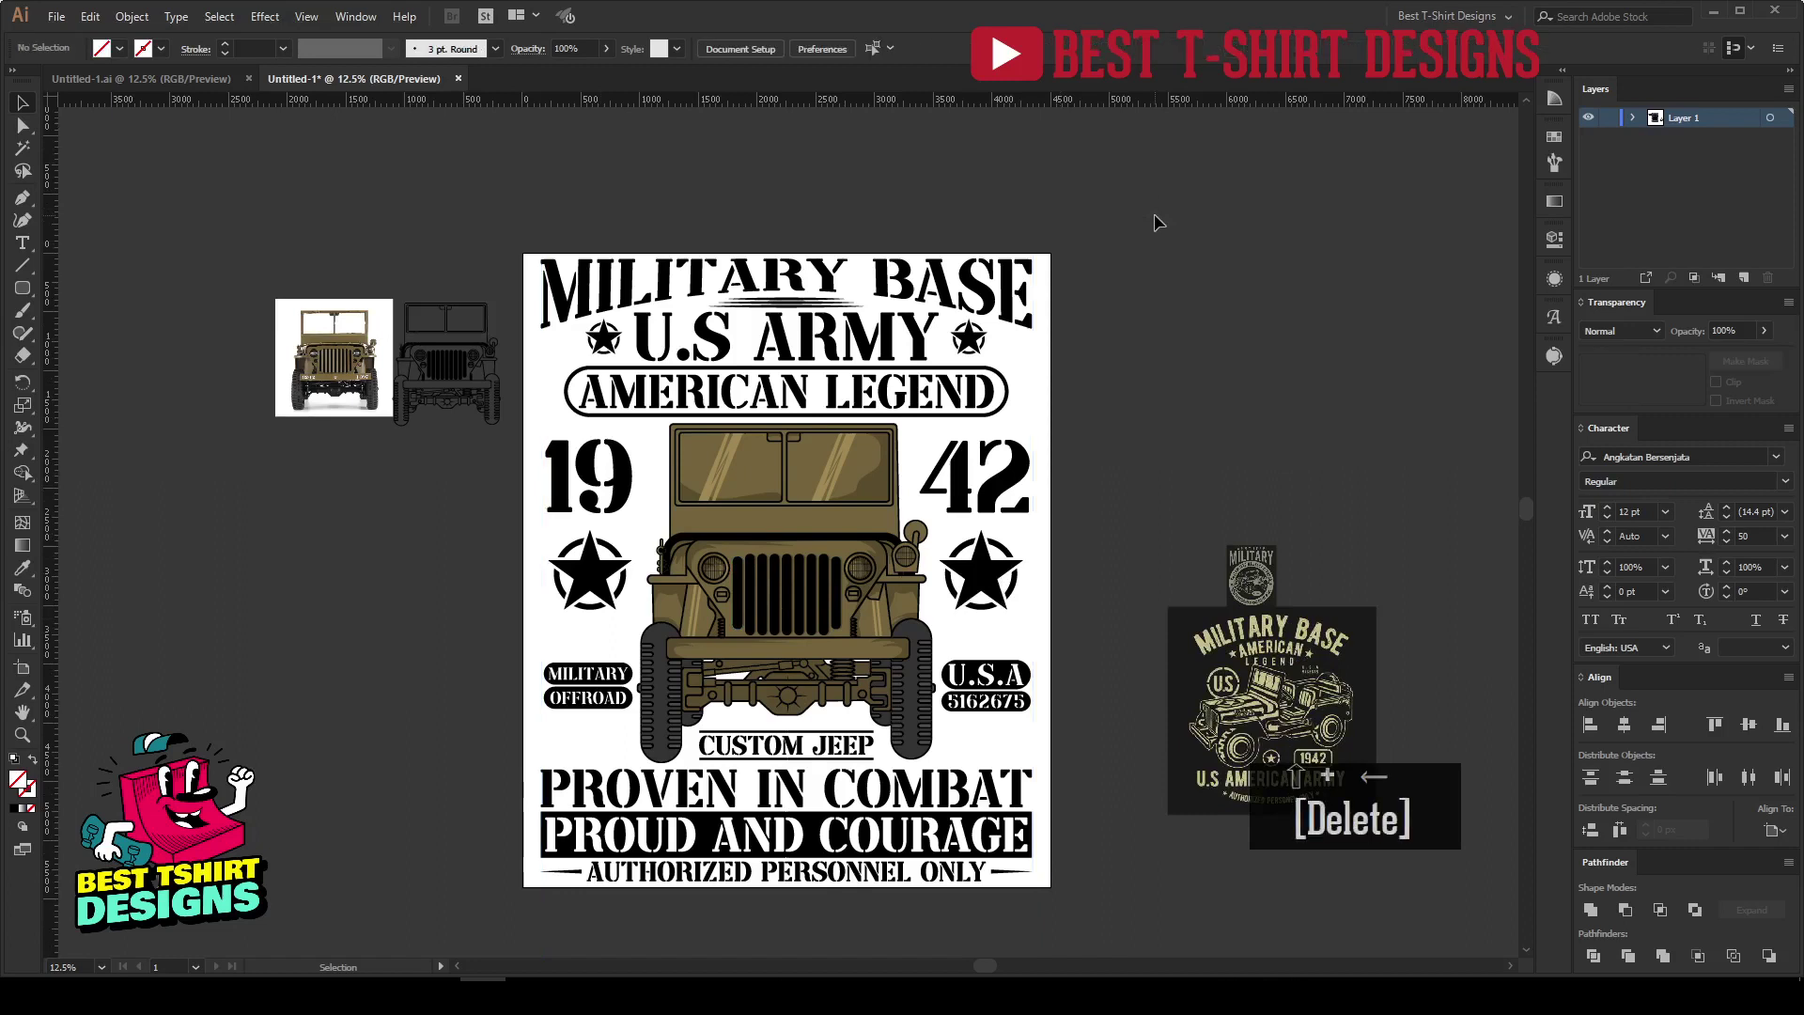
scroll(1152, 462, "down", 1)
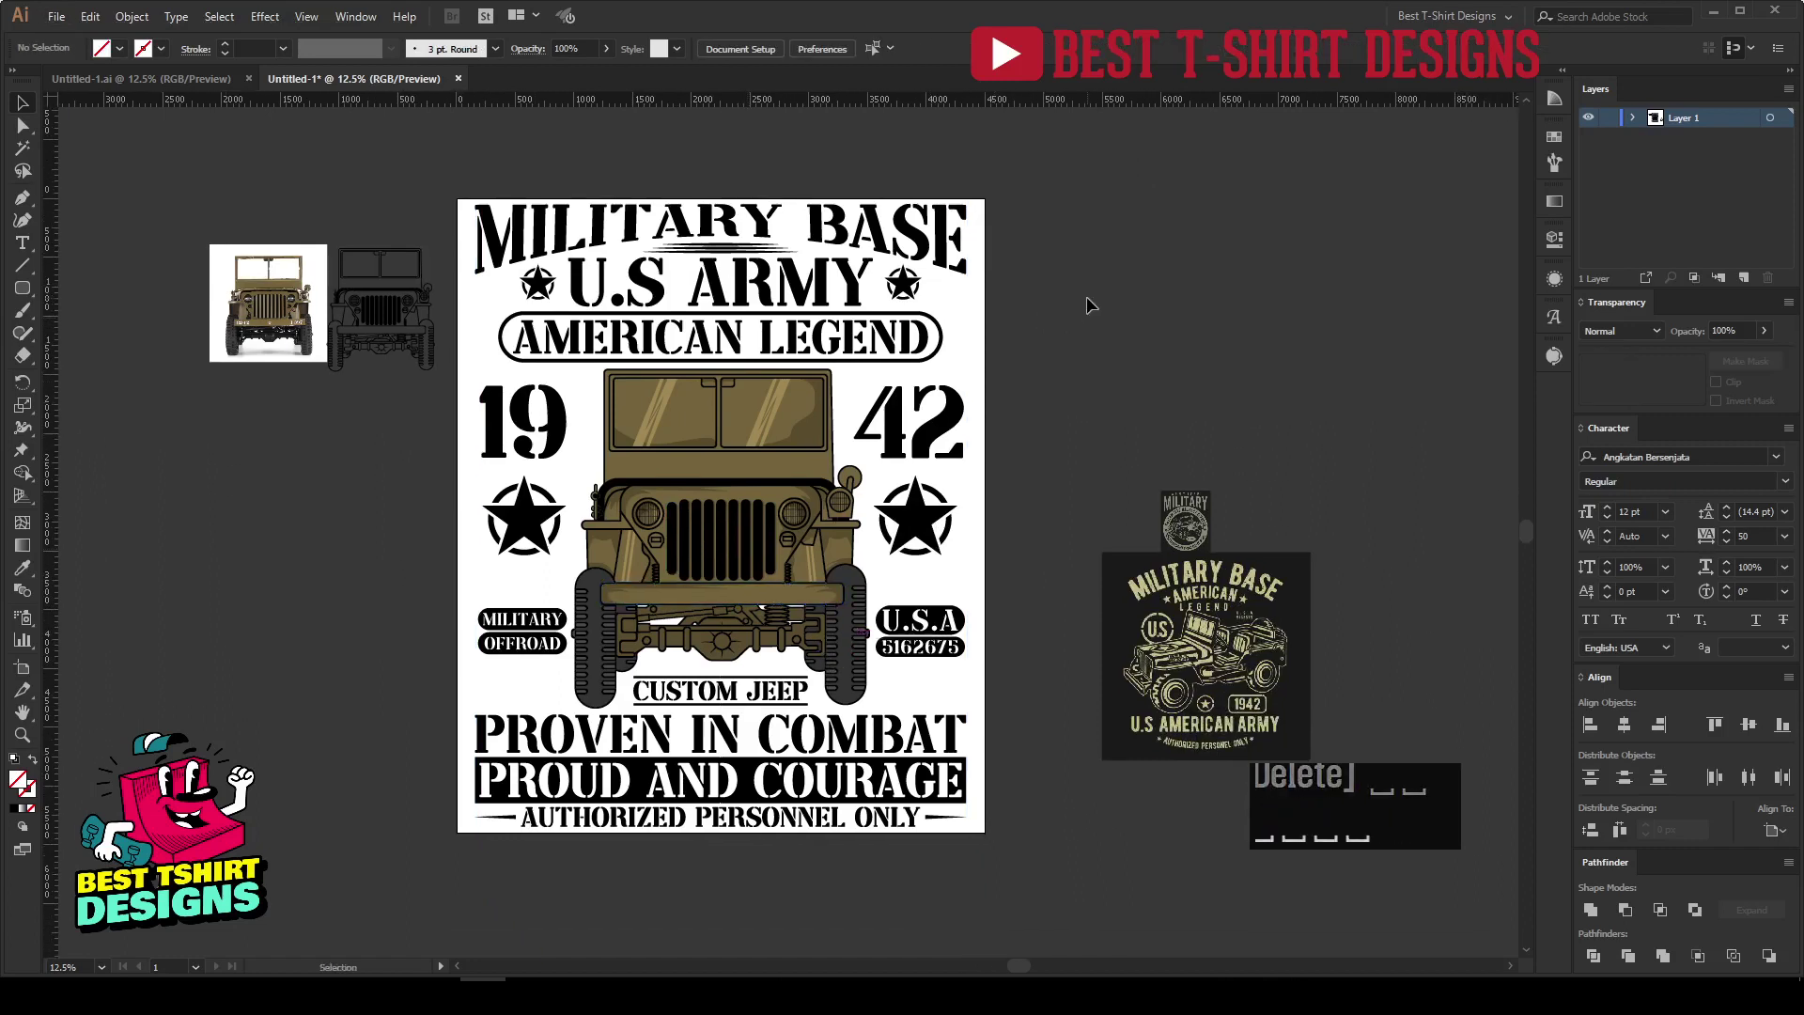
Select all the lettering, badges and stars and expand their appearance, fill and stroke.
left_click_drag(461, 150, 1074, 874)
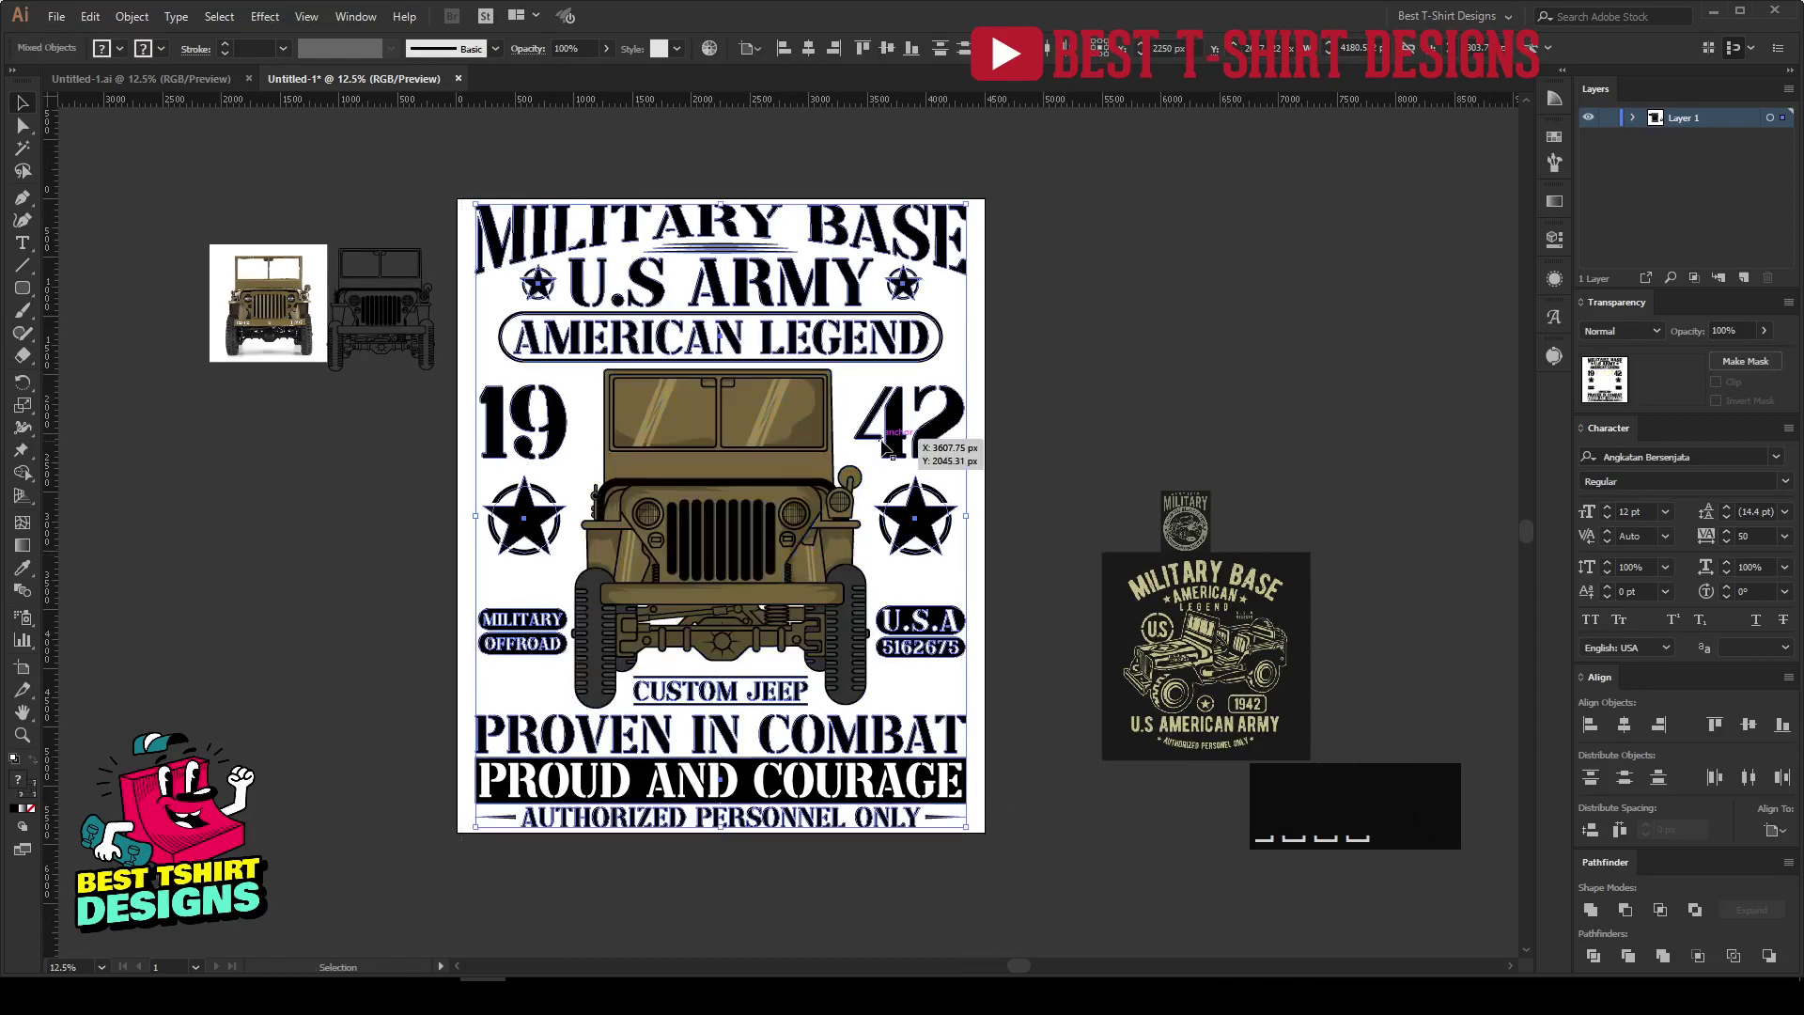
left_click(133, 16)
left_click(185, 235)
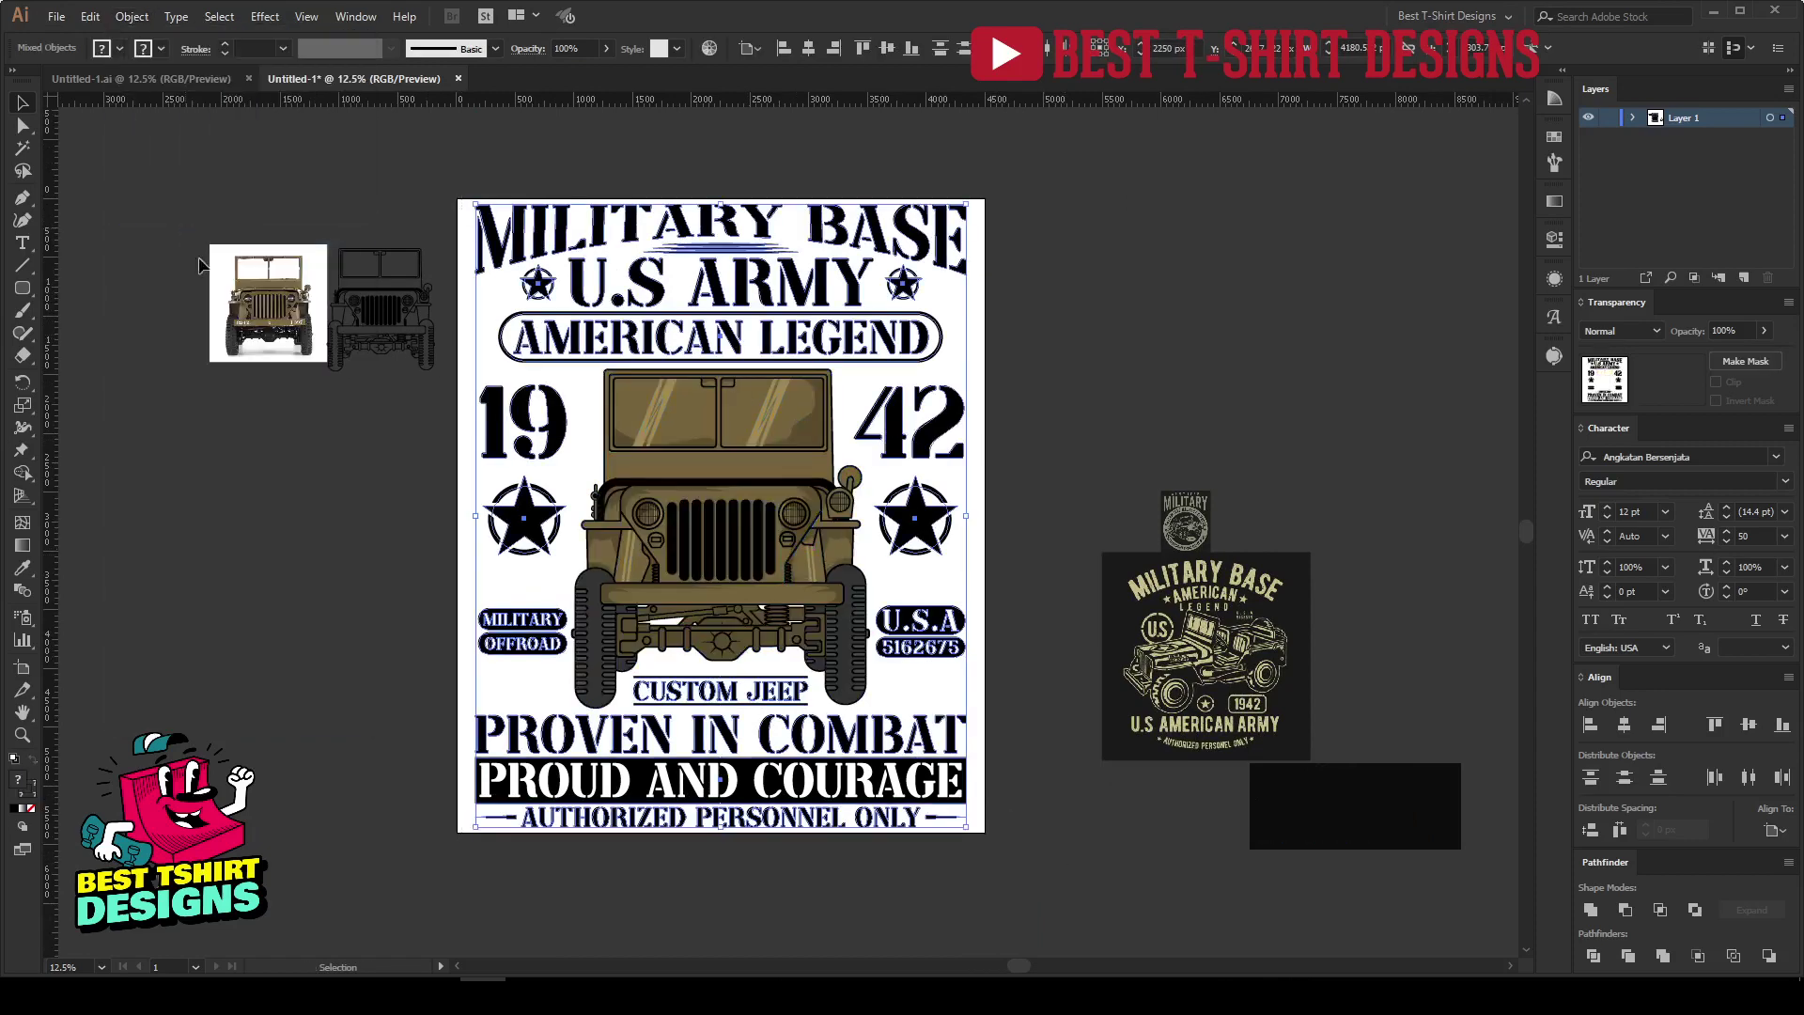
left_click(131, 16)
left_click(165, 217)
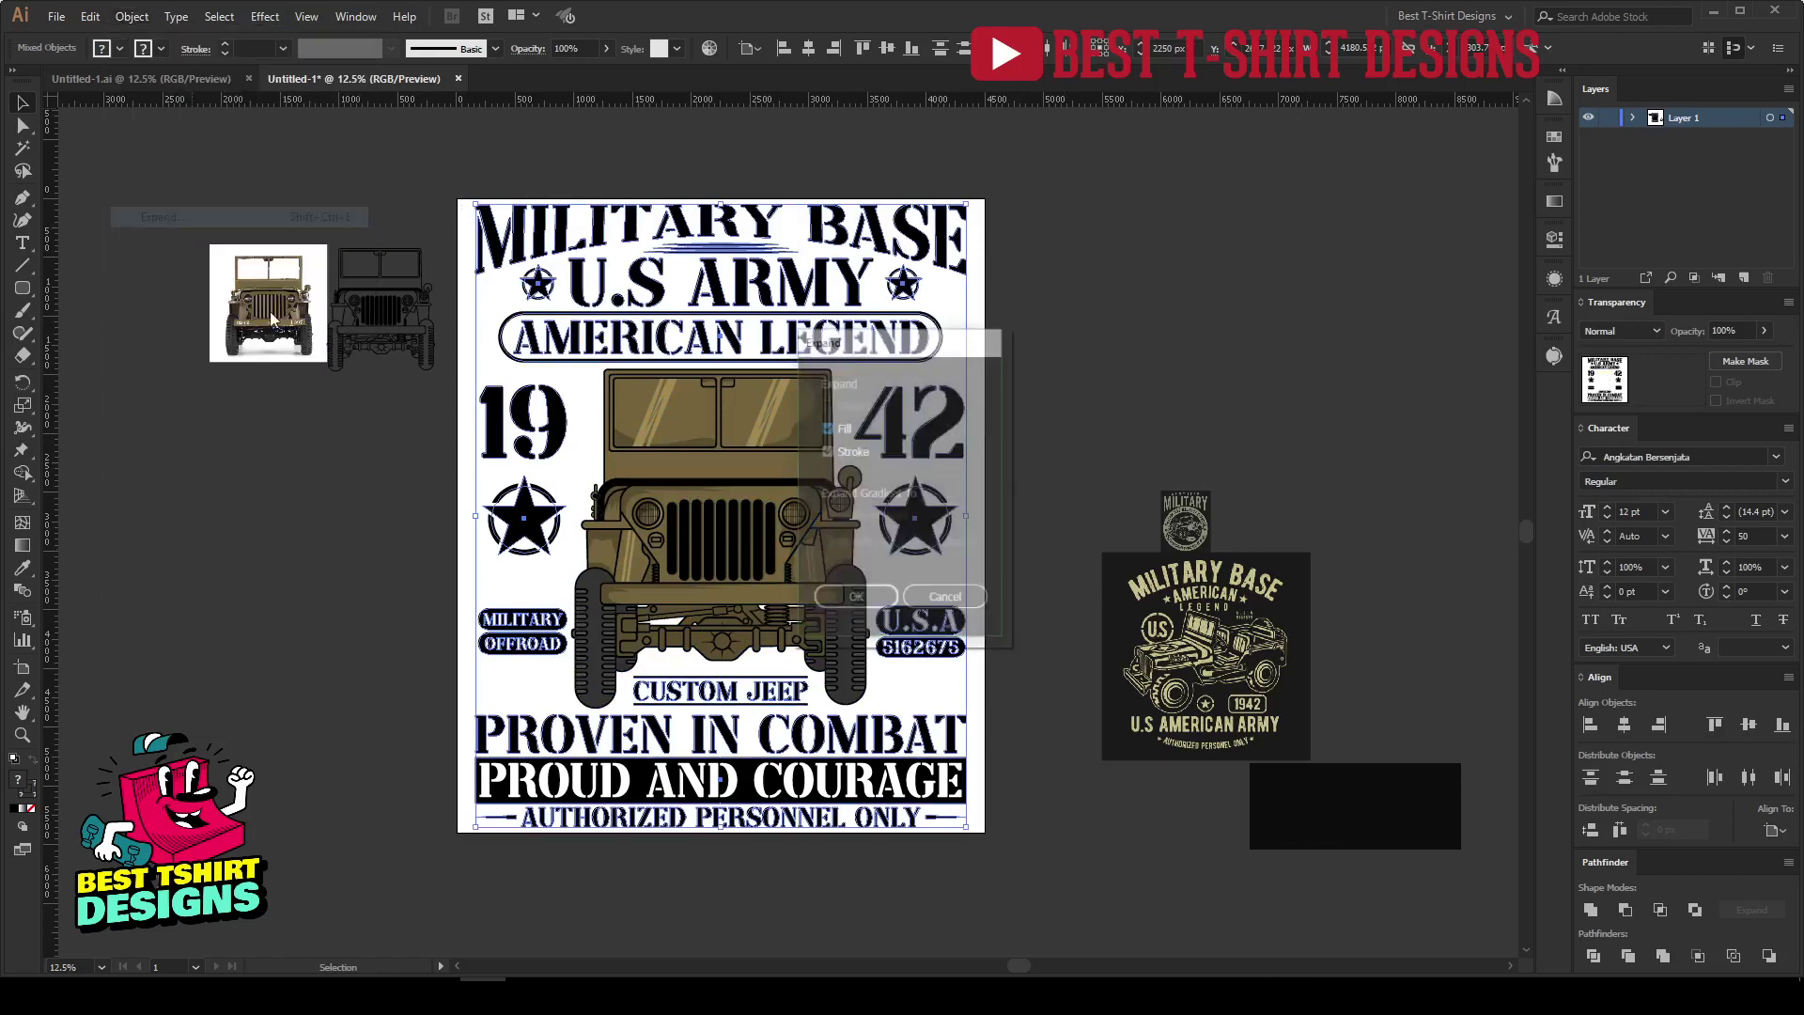
left_click(870, 595)
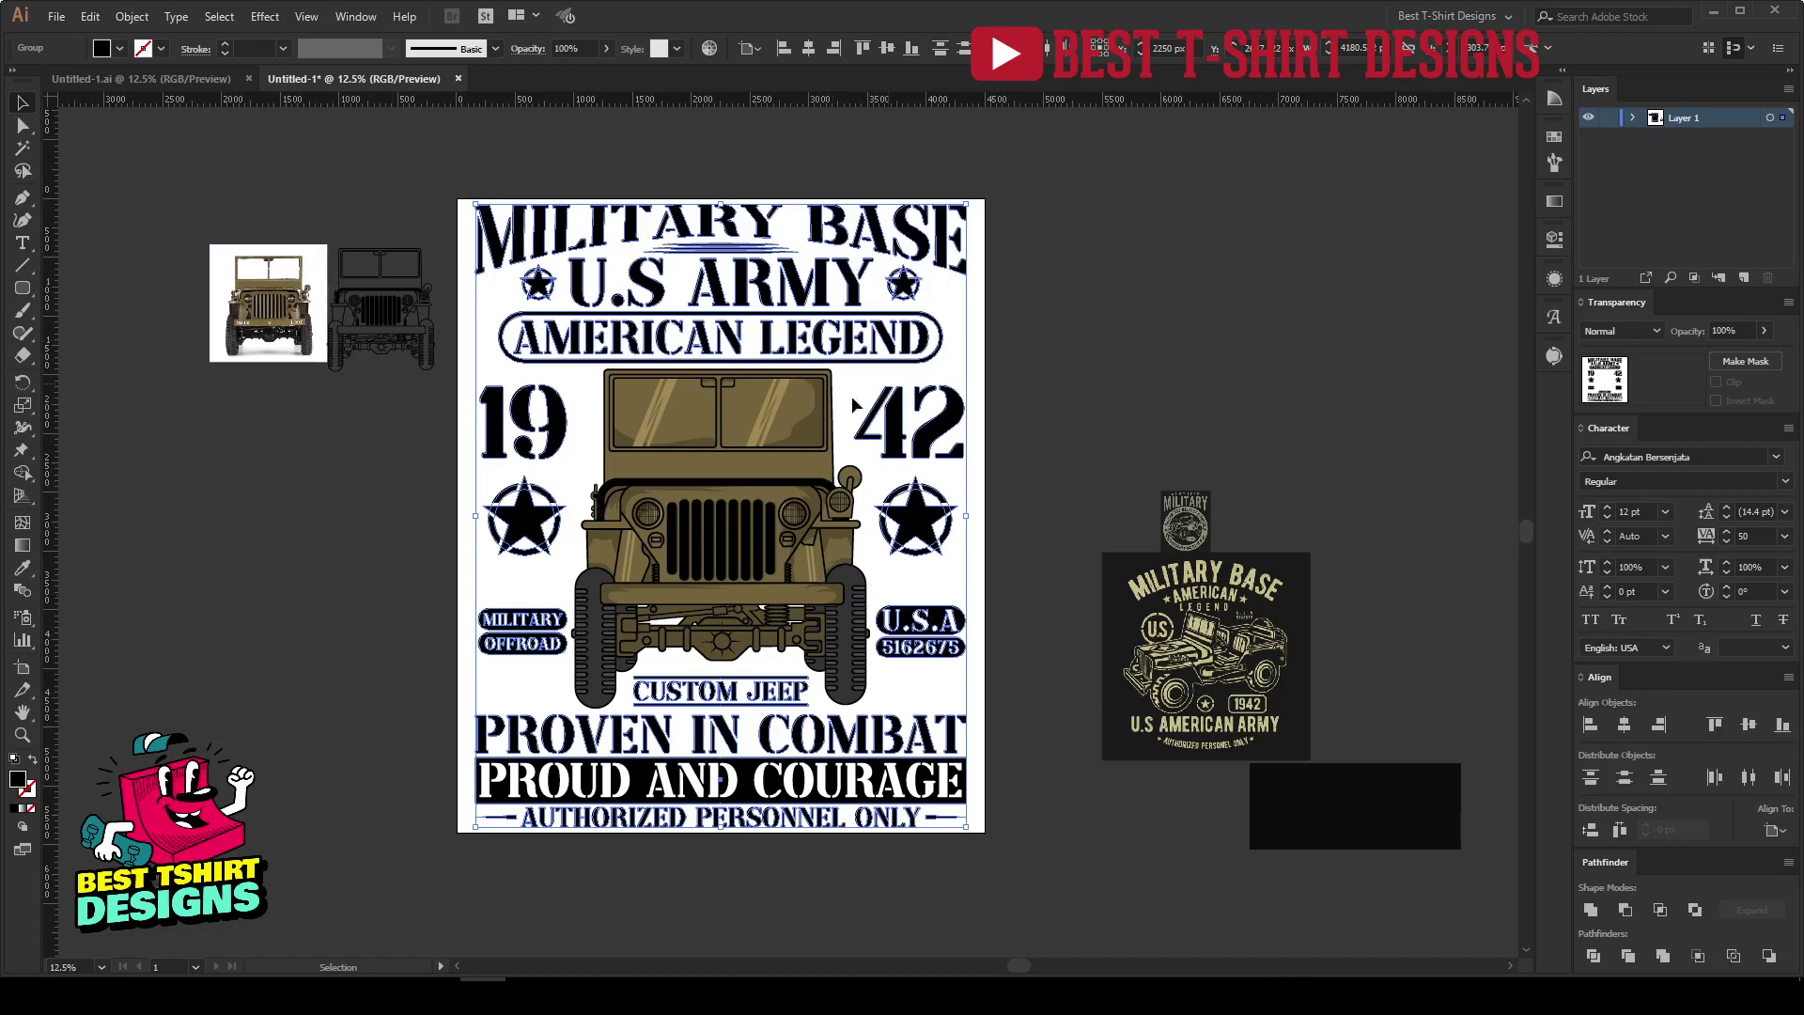
Try a red fill (R=193 G=39 B=45) on the selected lettering and badges and return them to black.
left_click(113, 49)
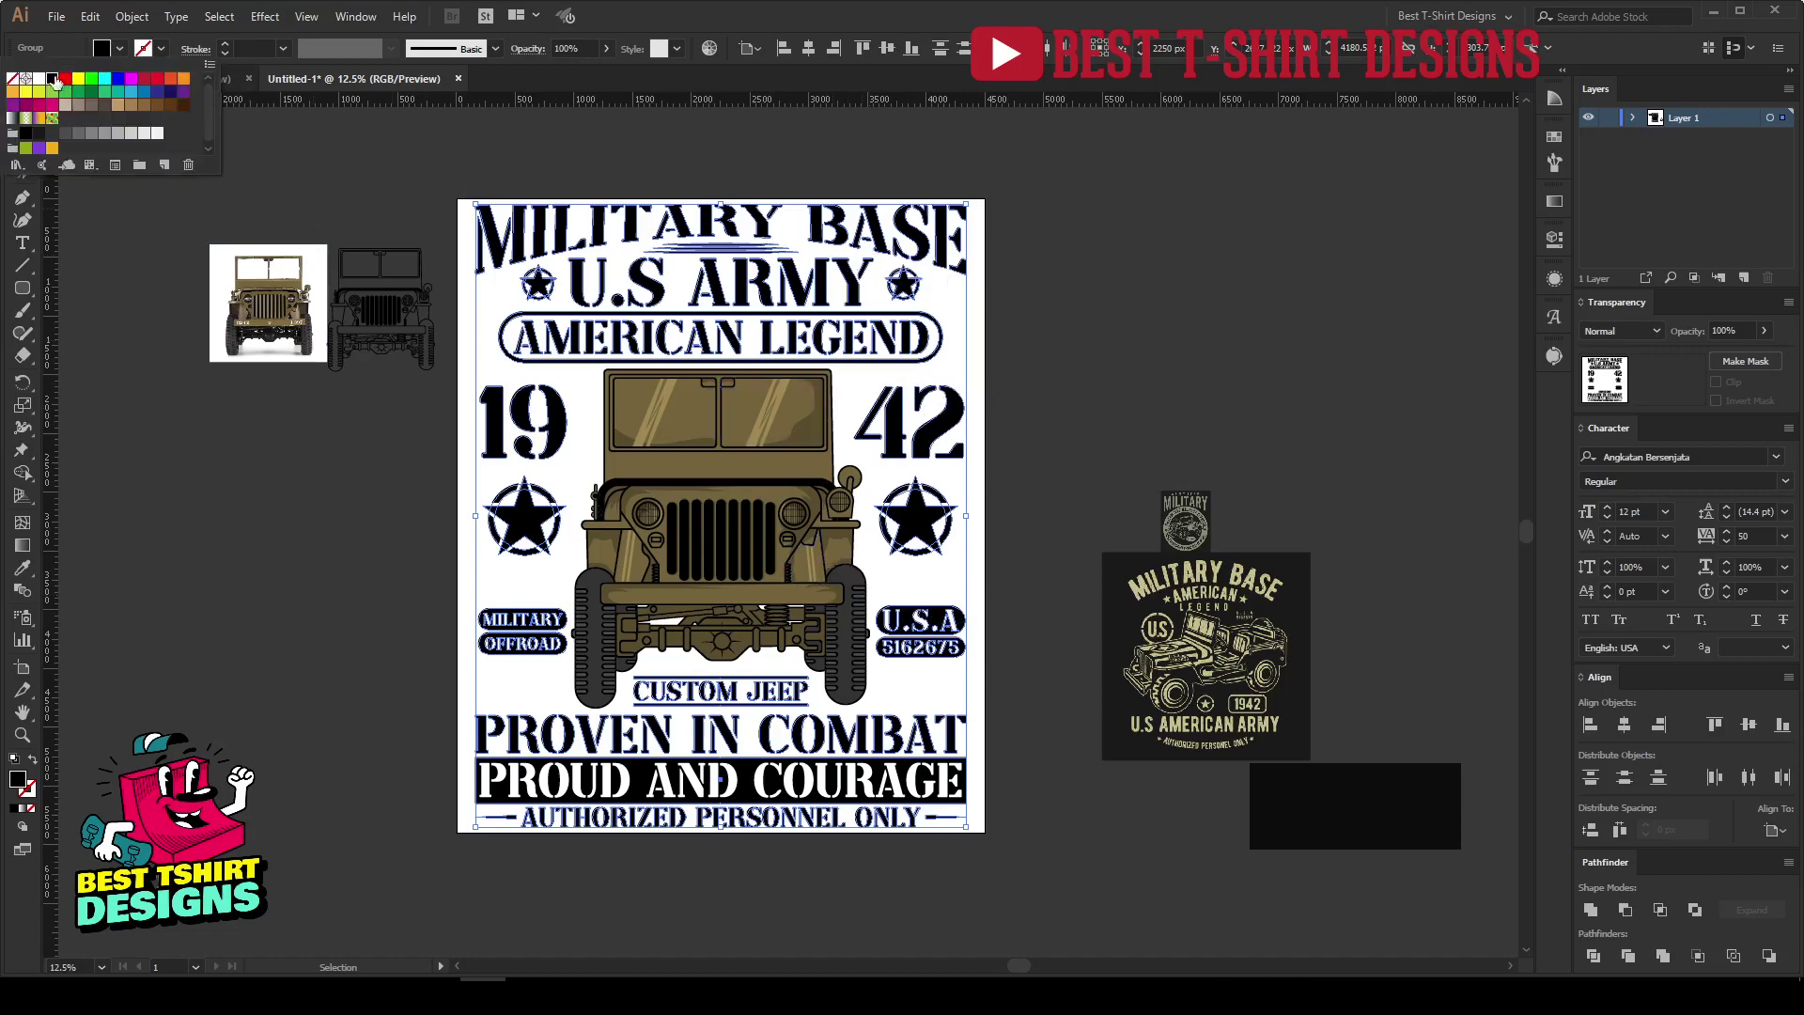
left_click(147, 81)
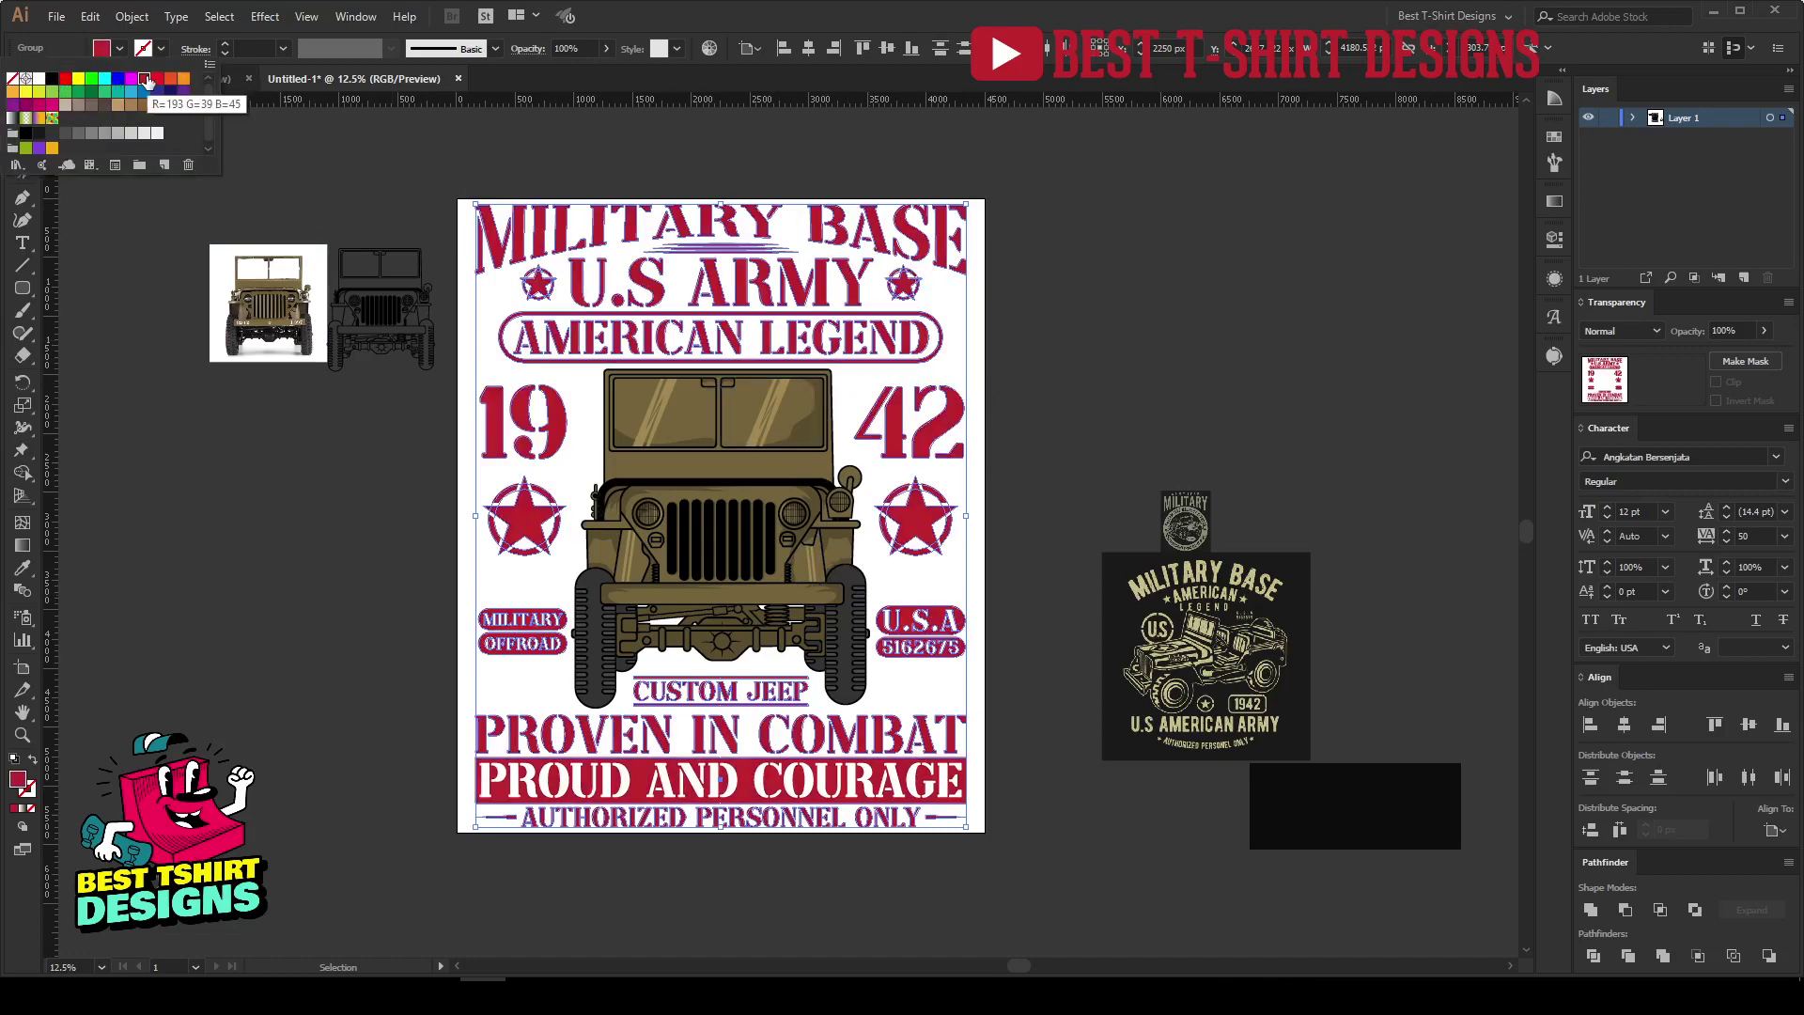
left_click(52, 80)
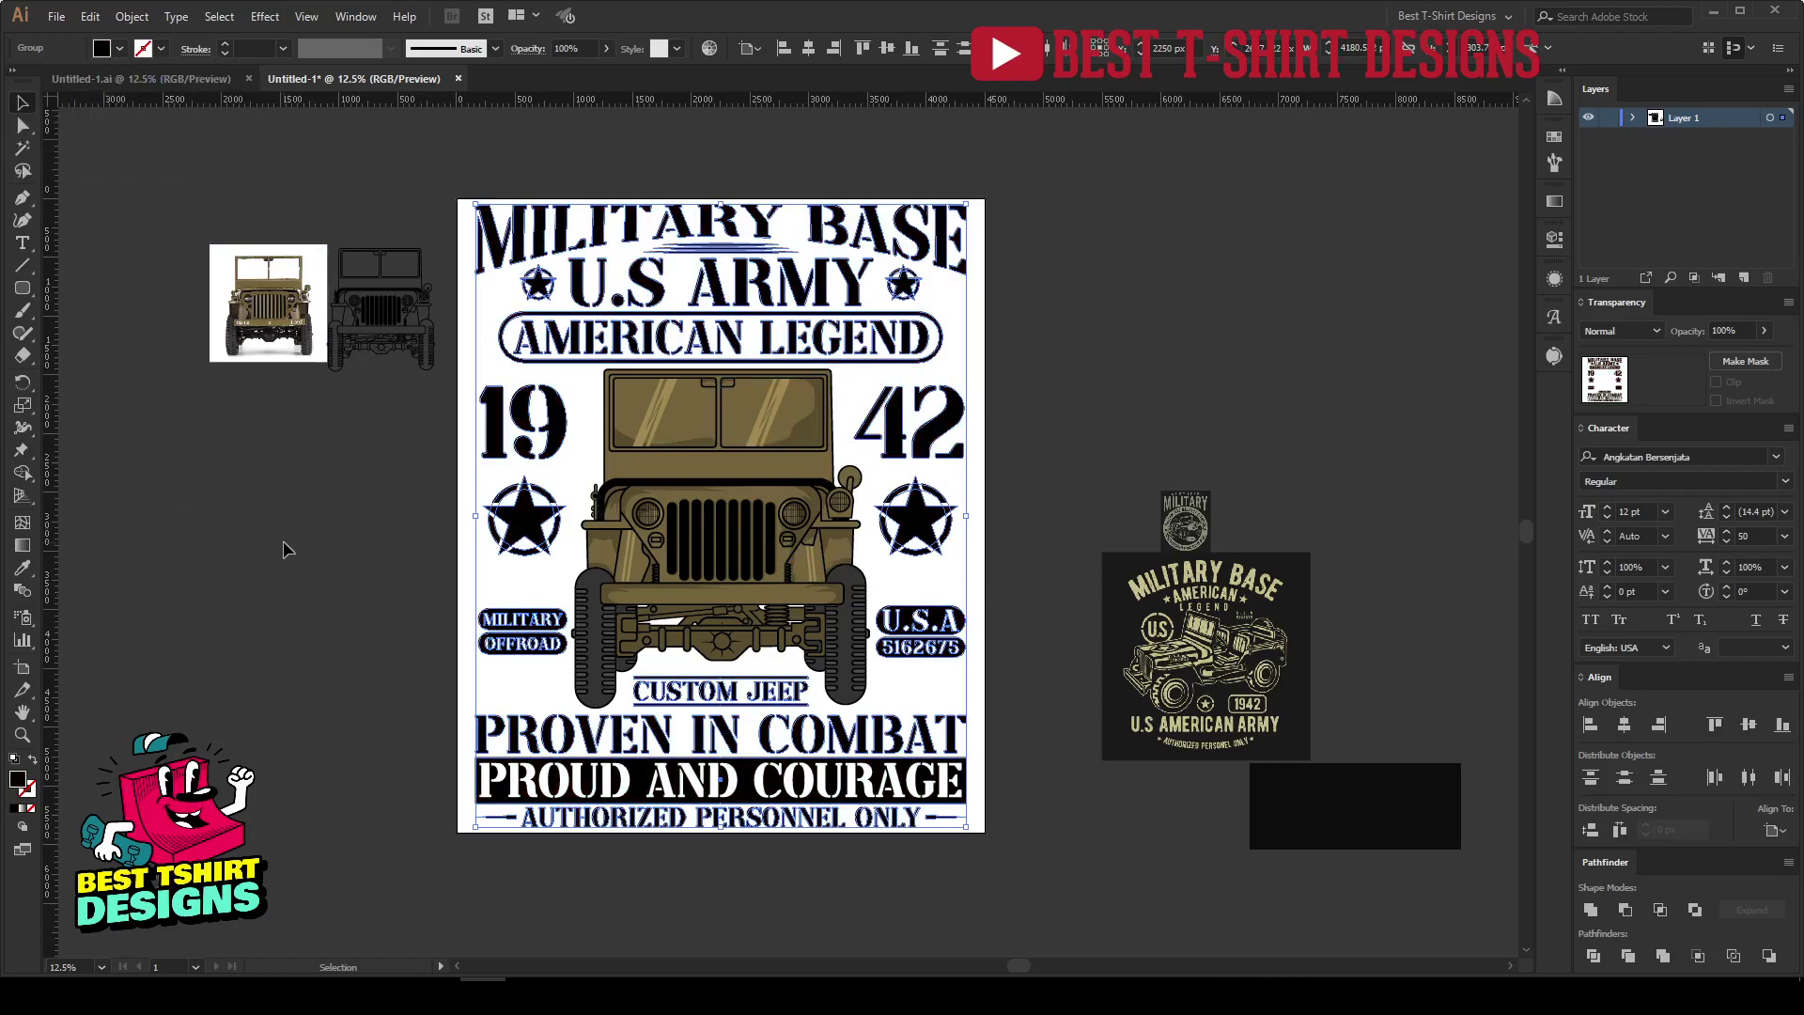
Recolour the lettering, badges and stars with the brown sampled from the jeep's body.
key("i")
left_click(690, 406)
key("v")
left_click(1106, 386)
Move the jeep photo and outline drawing farther left of the artboard and group the whole T-shirt artwork.
left_click_drag(400, 408, 214, 229)
left_click_drag(380, 314, 285, 304)
left_click_drag(432, 174, 1037, 891)
key("ctrl+g")
left_click(1058, 878)
Create a 4500 x 5400 px rectangle for the background.
left_click_drag(19, 295, 141, 288)
left_click(696, 452)
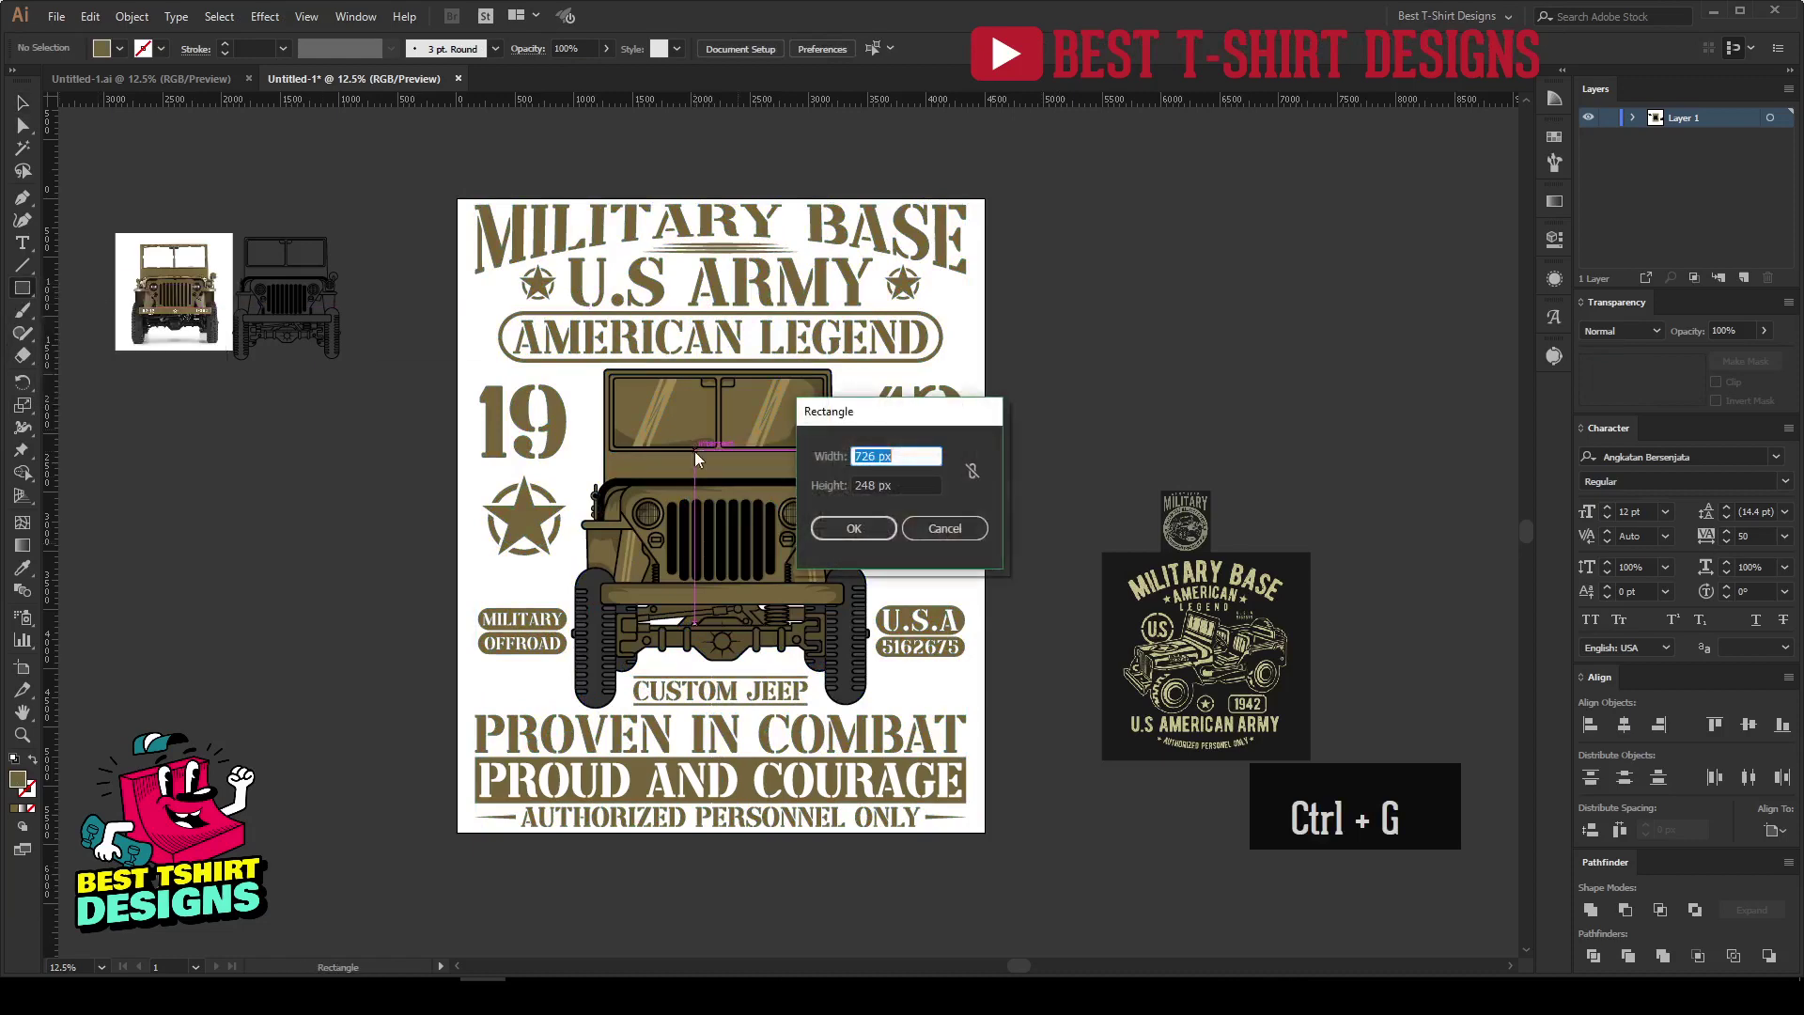
type("4500")
key("Tab")
type("5400")
key("Return")
key("v")
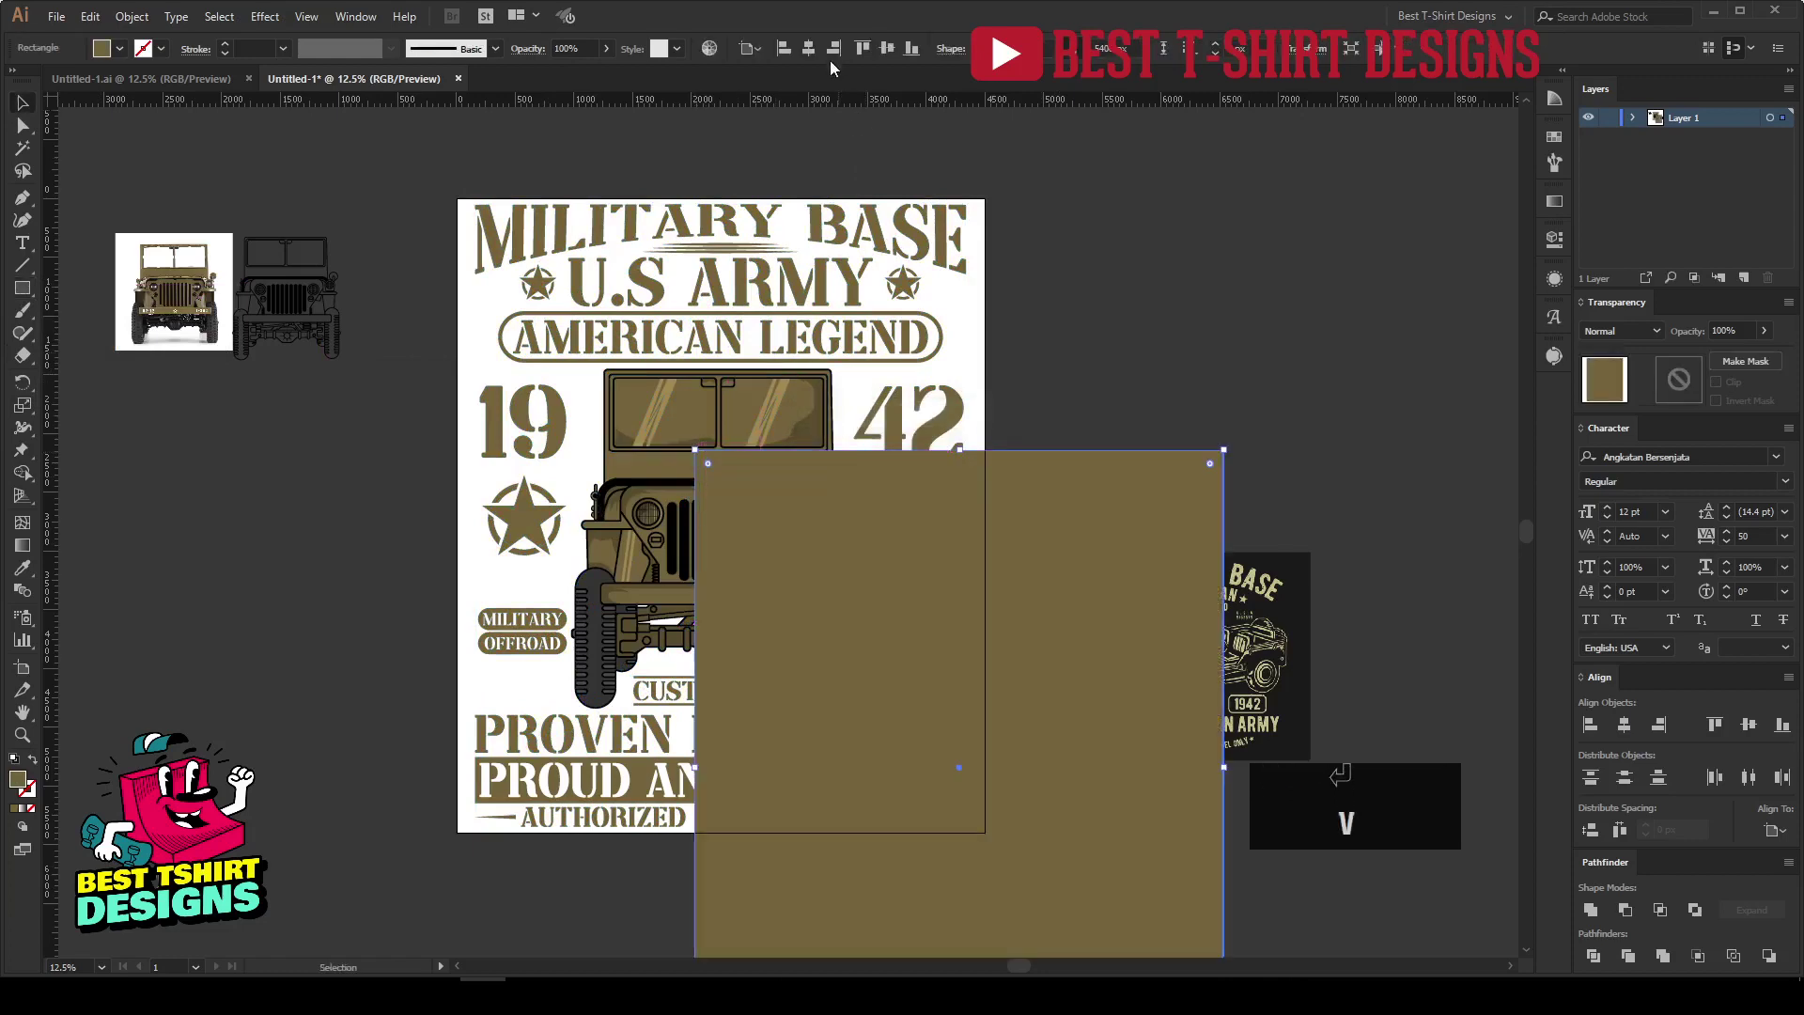
Align the rectangle to the artboard, fill it with black and send it behind the artwork.
left_click(814, 51)
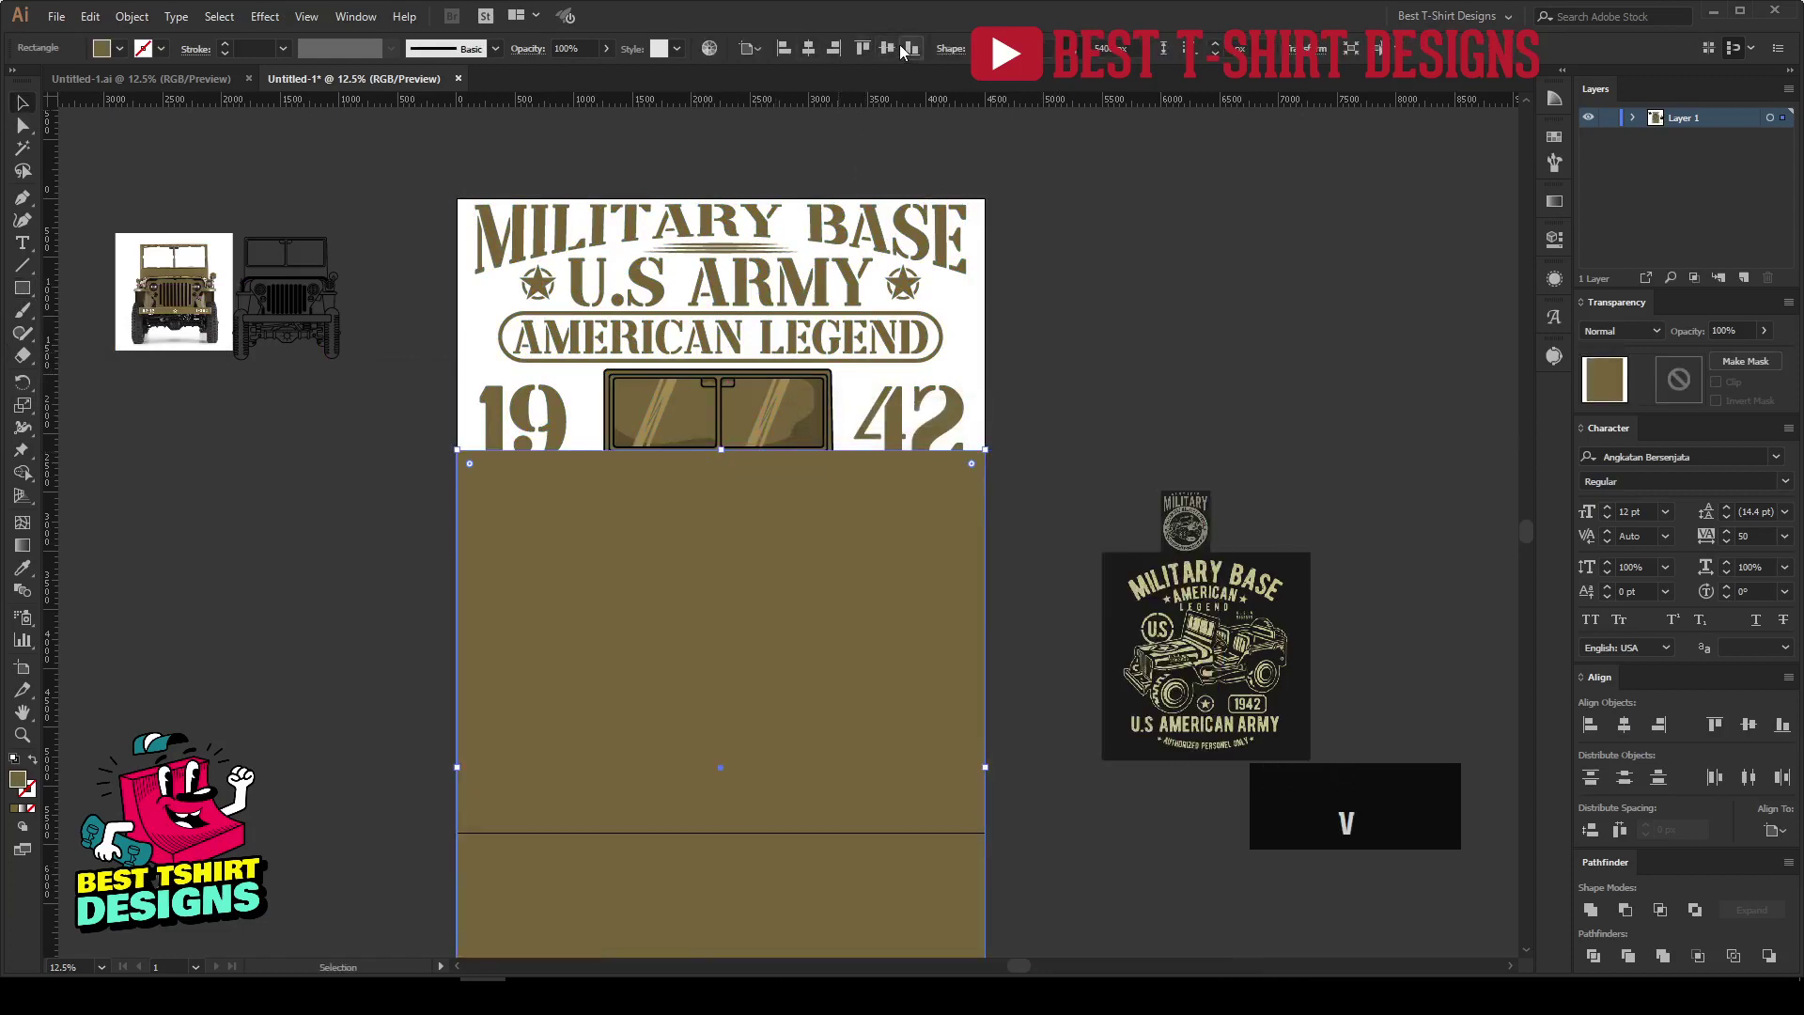
left_click(1555, 136)
left_click(1359, 186)
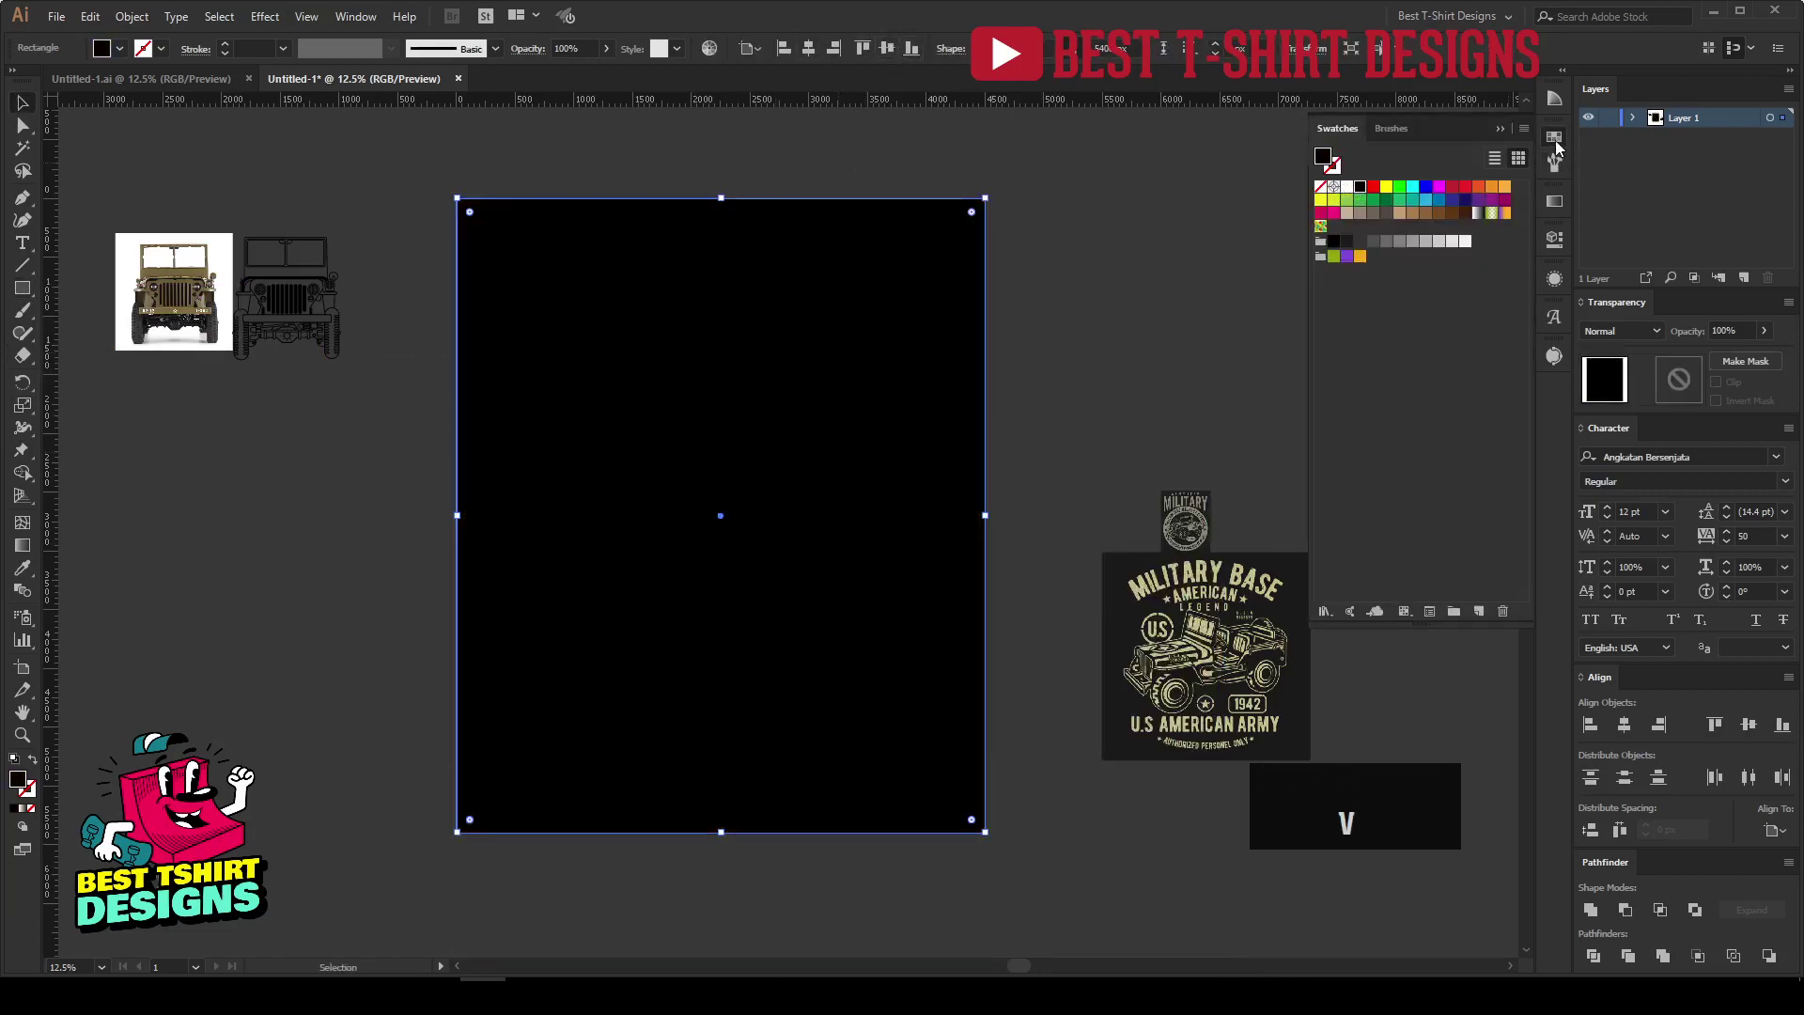
left_click(1554, 136)
right_click(809, 326)
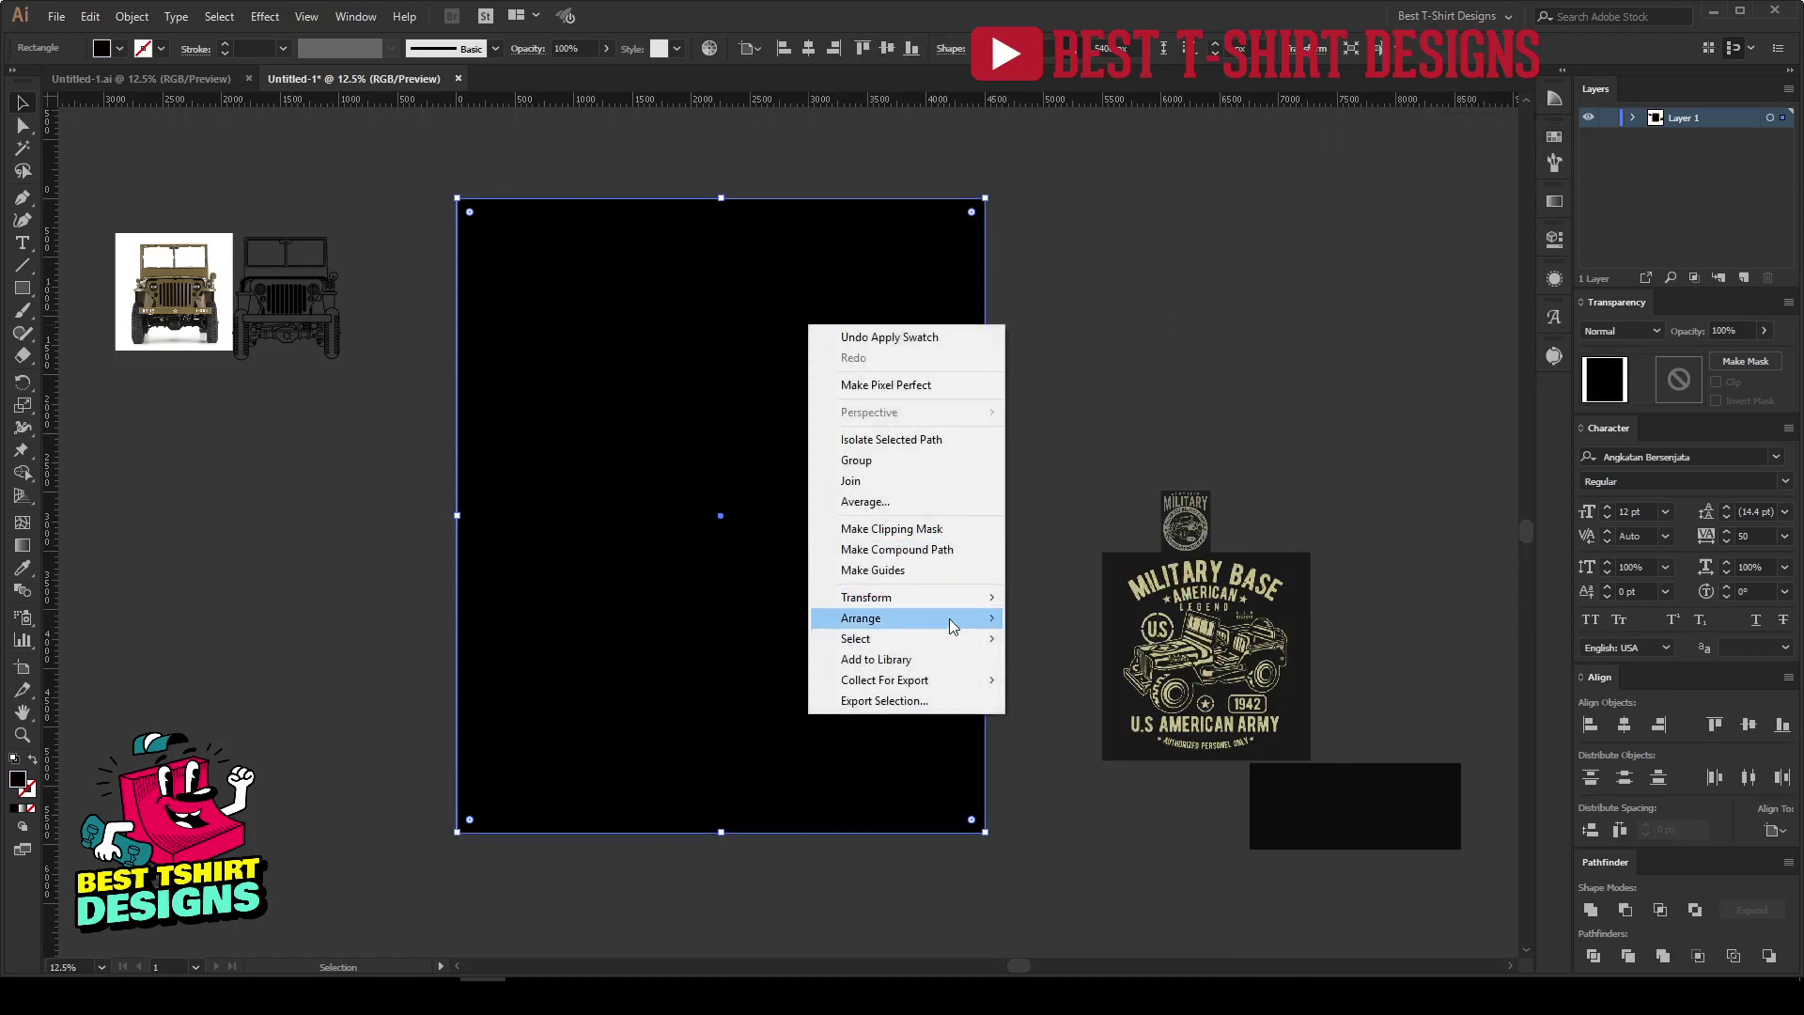
mouse_move(954, 625)
left_click(1029, 683)
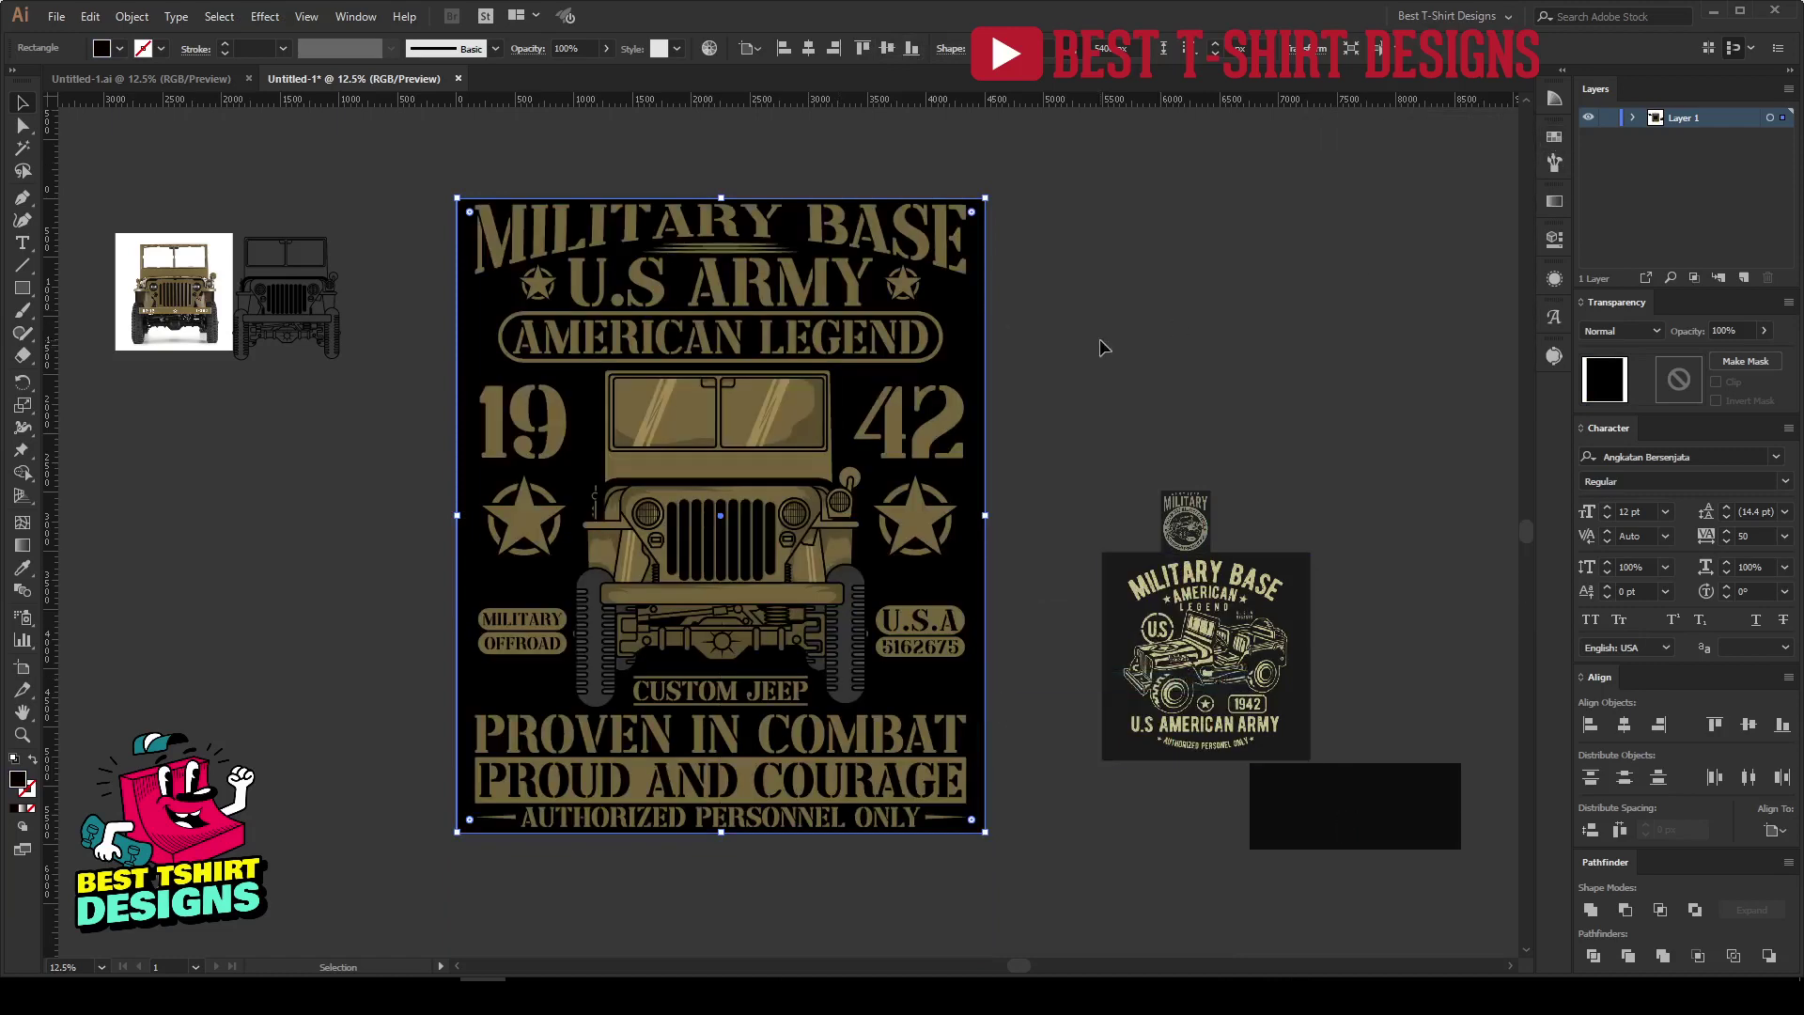
left_click(1102, 348)
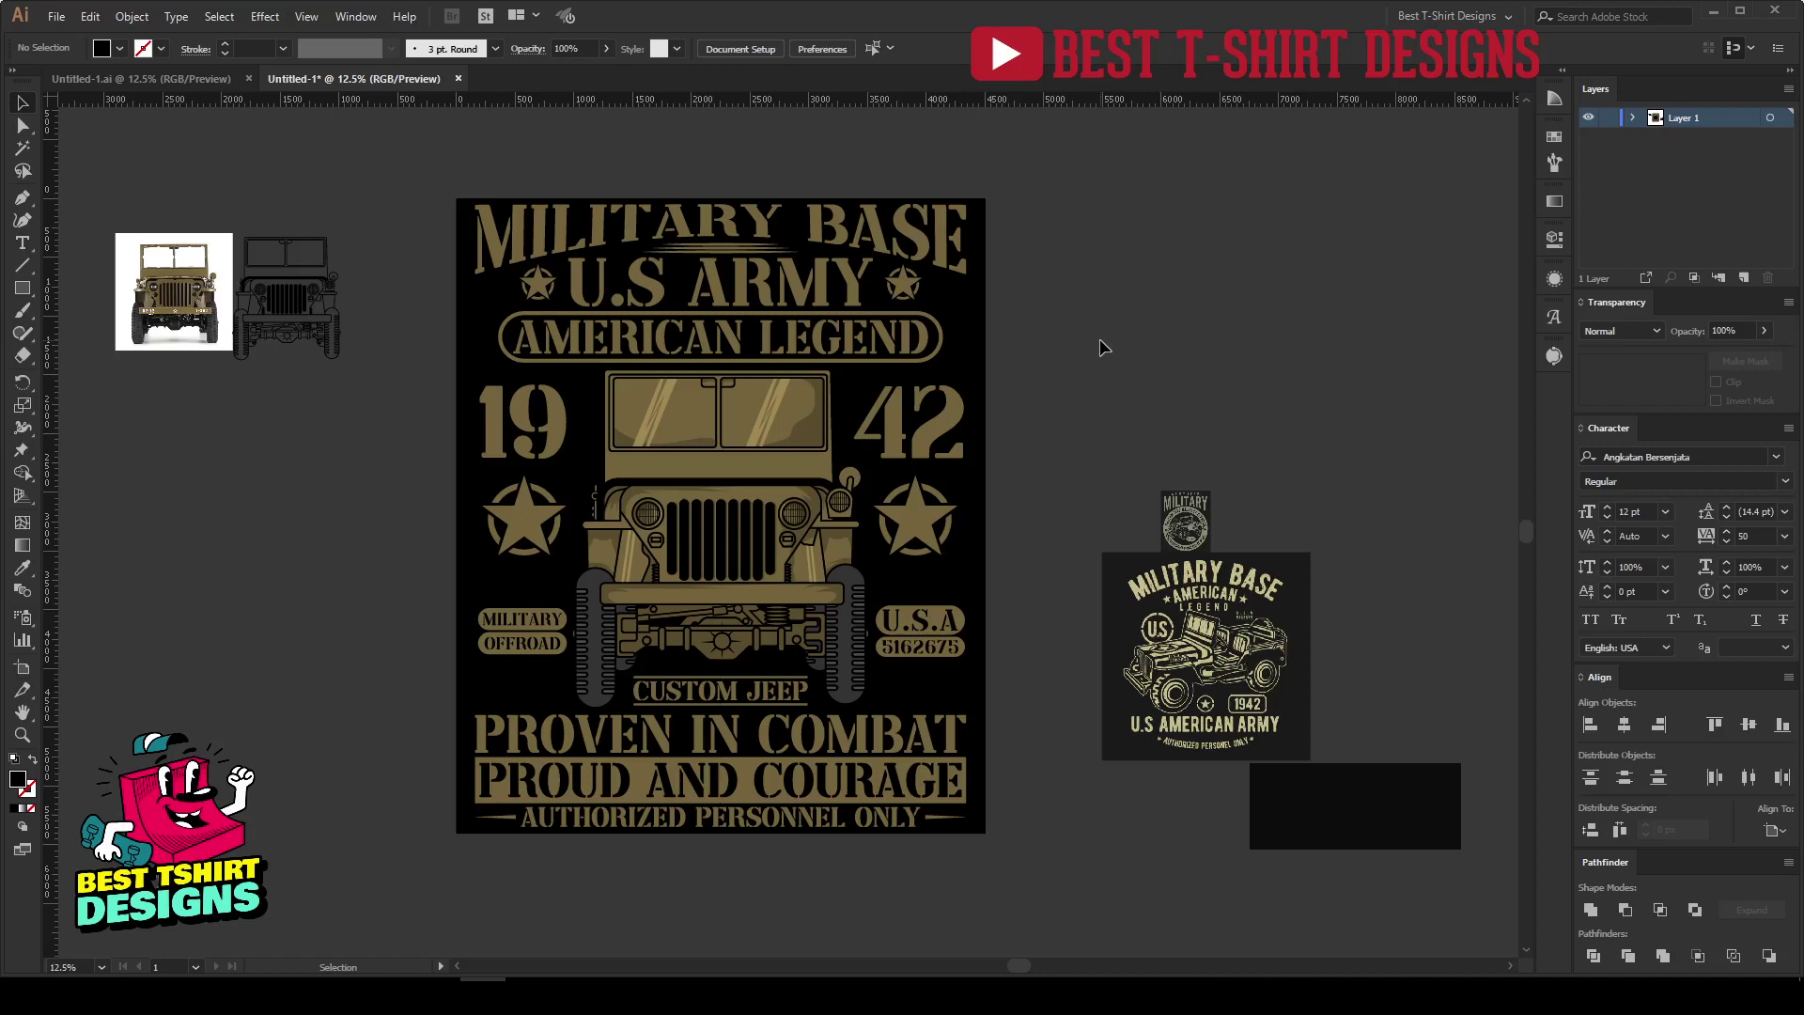
Enlarge the two vintage reference designs and stack them one above the other beside the artboard.
left_click_drag(1238, 654, 1186, 301)
left_click(1184, 523, "shift")
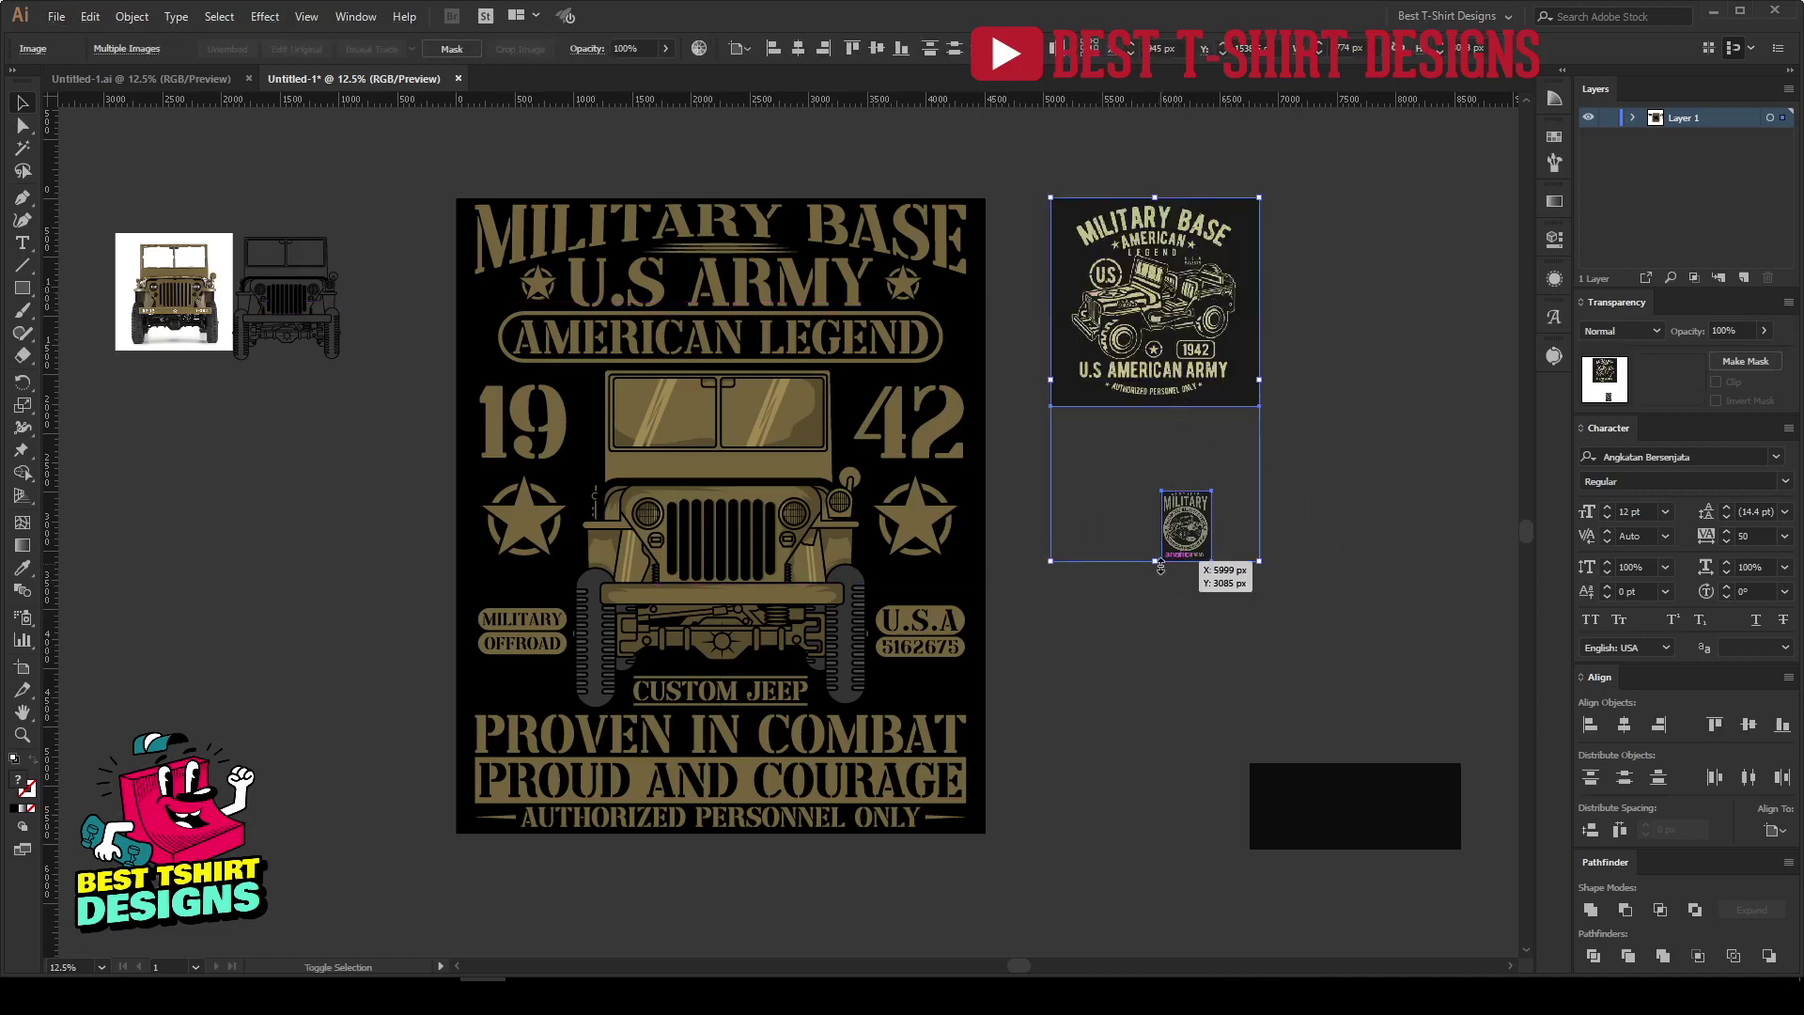
left_click_drag(1158, 564, 1161, 642)
left_click_drag(1158, 396, 1226, 461)
left_click(1248, 503)
left_click_drag(1255, 568, 1204, 468)
left_click_drag(1210, 539, 1210, 642)
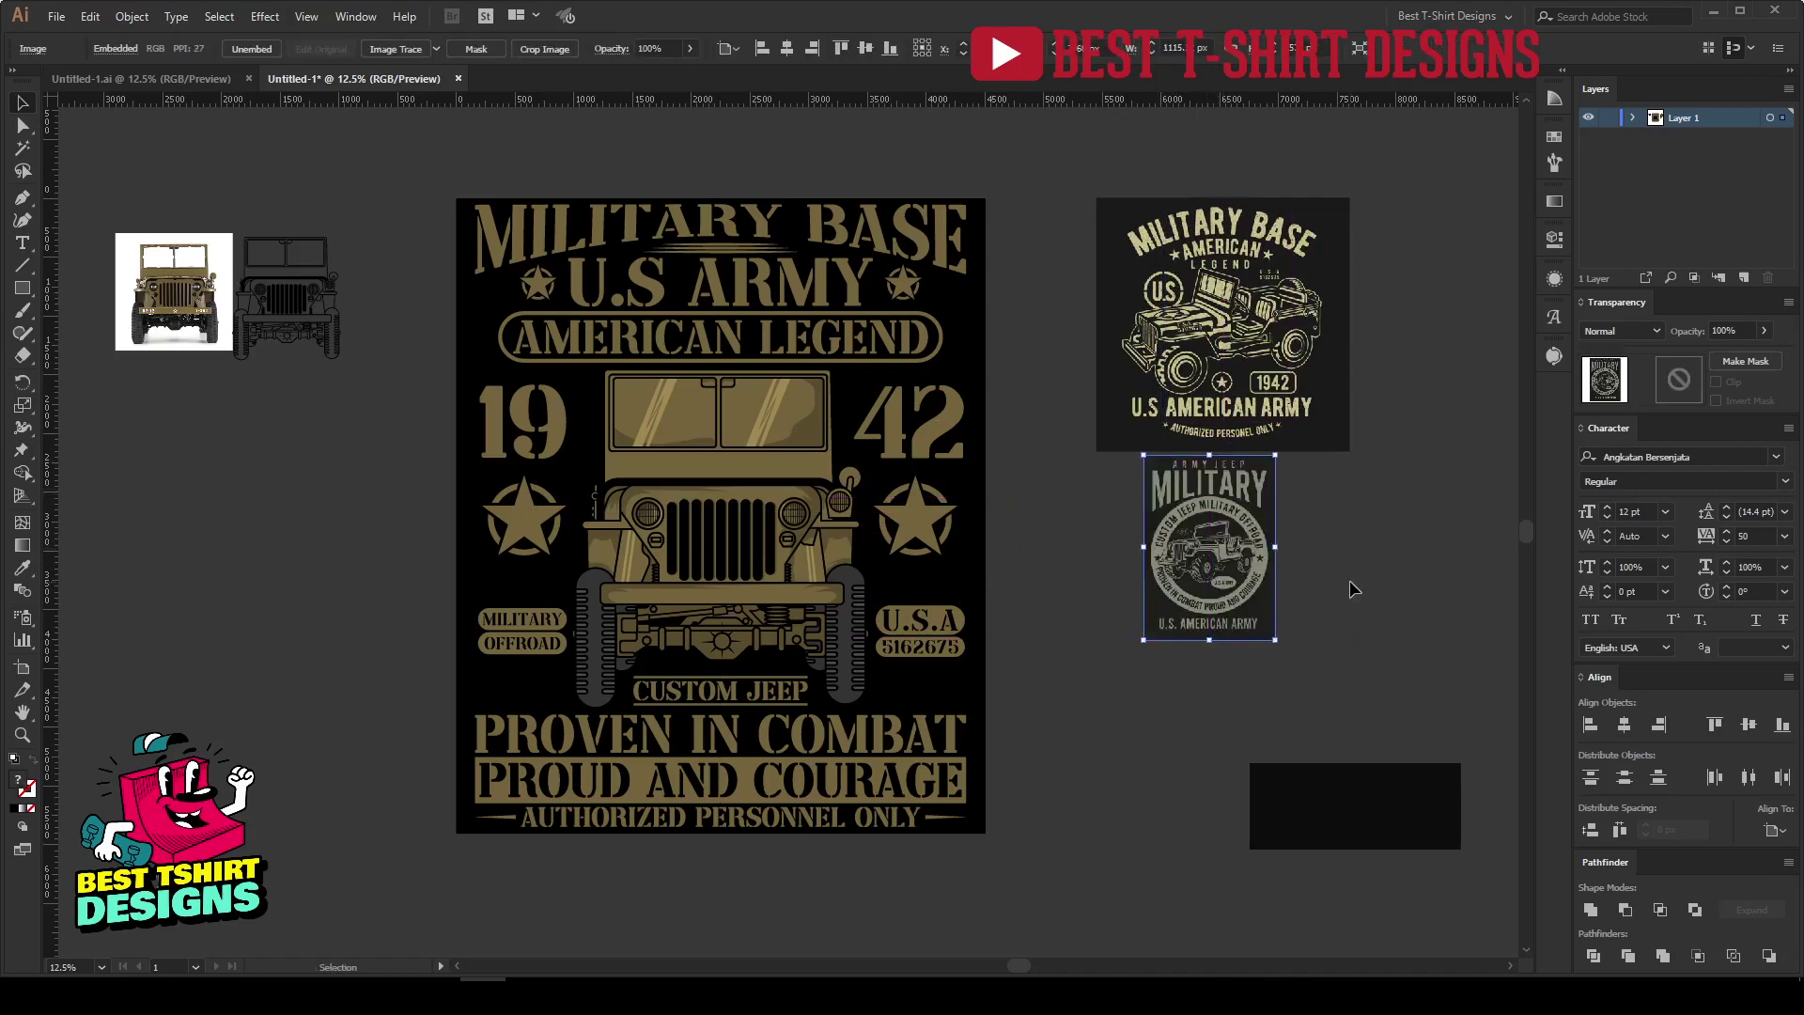
Select both vintage reference designs beside the artboard and delete them.
left_click(1182, 285, "shift")
key("Delete")
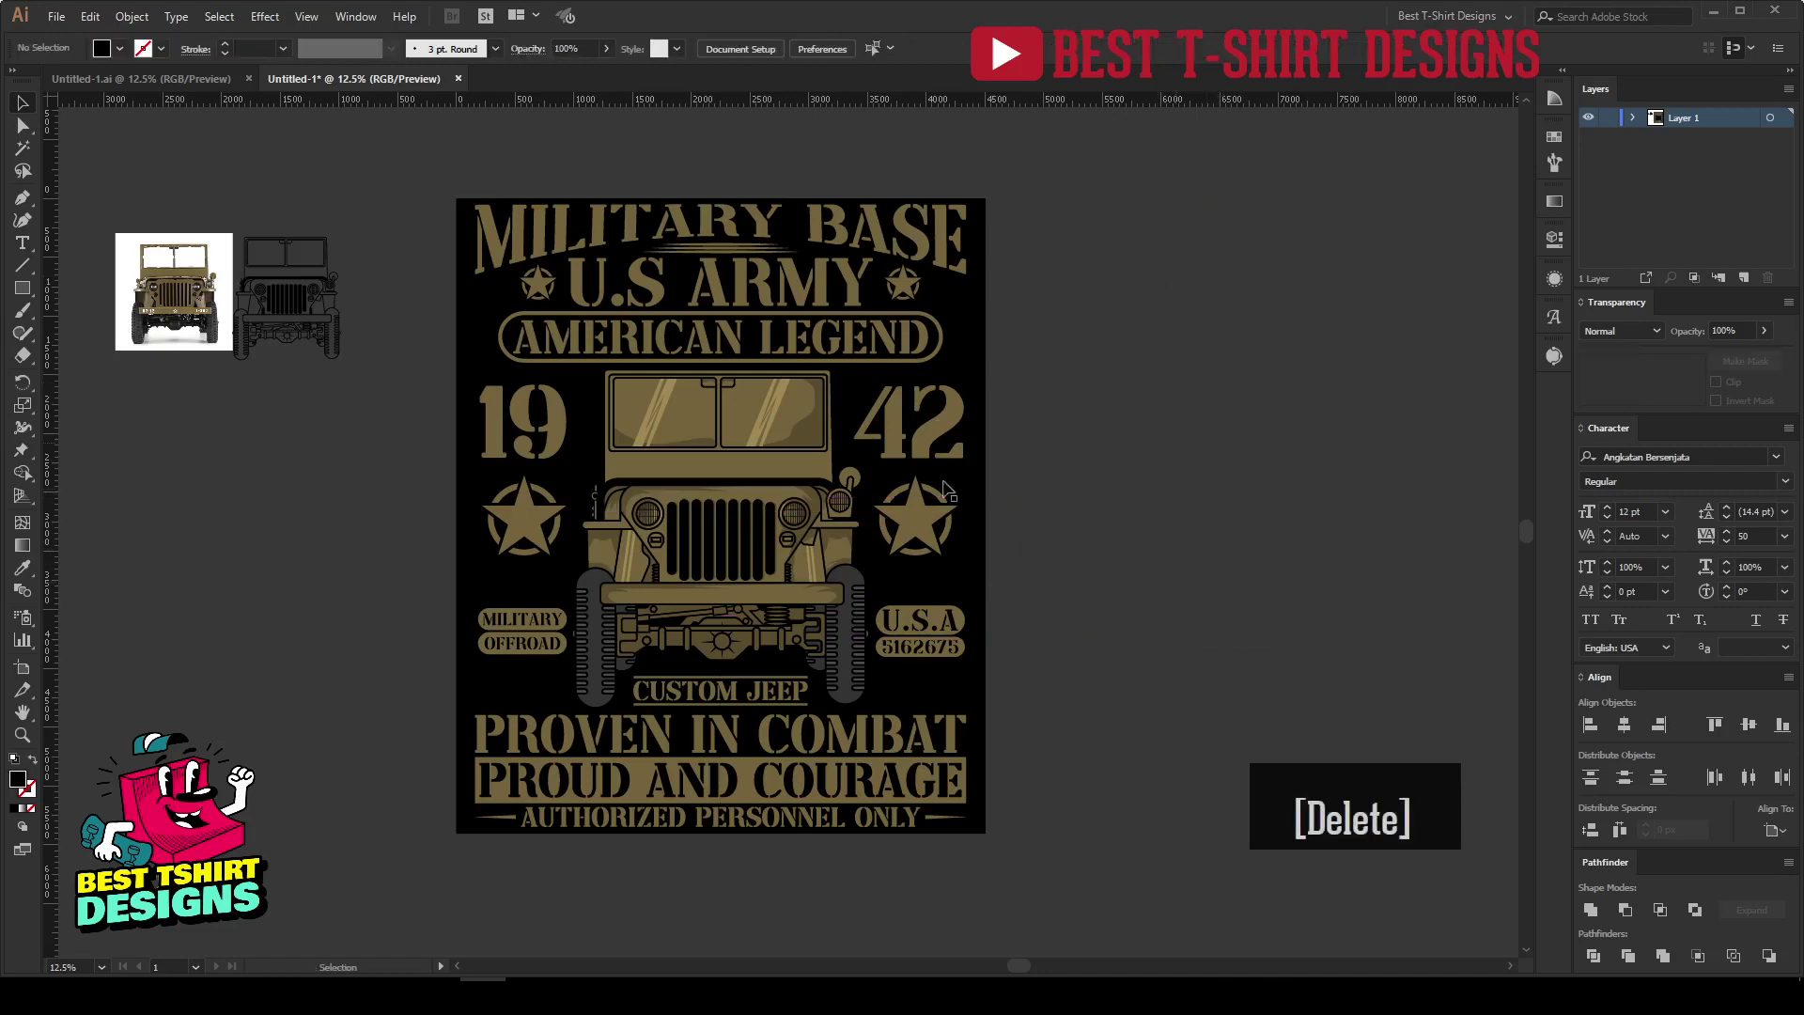
Examine the finished brown jeep design on its black background, close up and as a whole.
scroll(713, 641, "up", 1)
scroll(1090, 604, "up", 2)
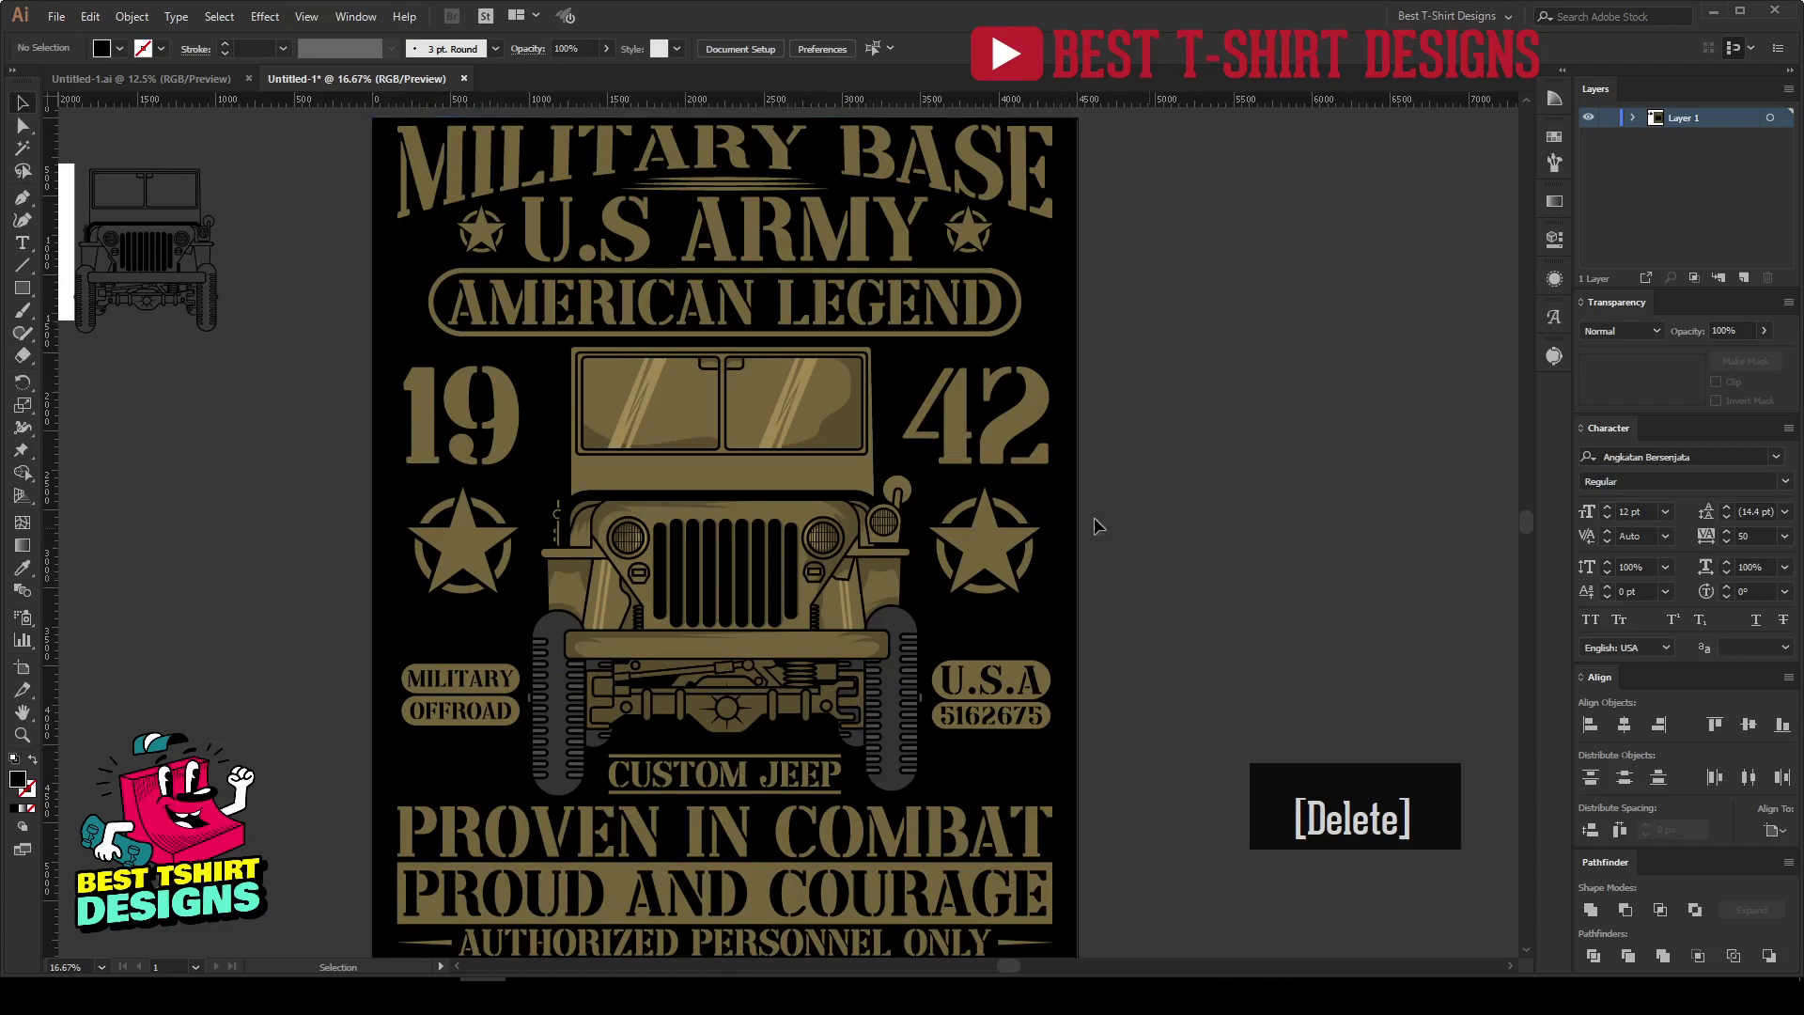
scroll(1072, 435, "down", 1)
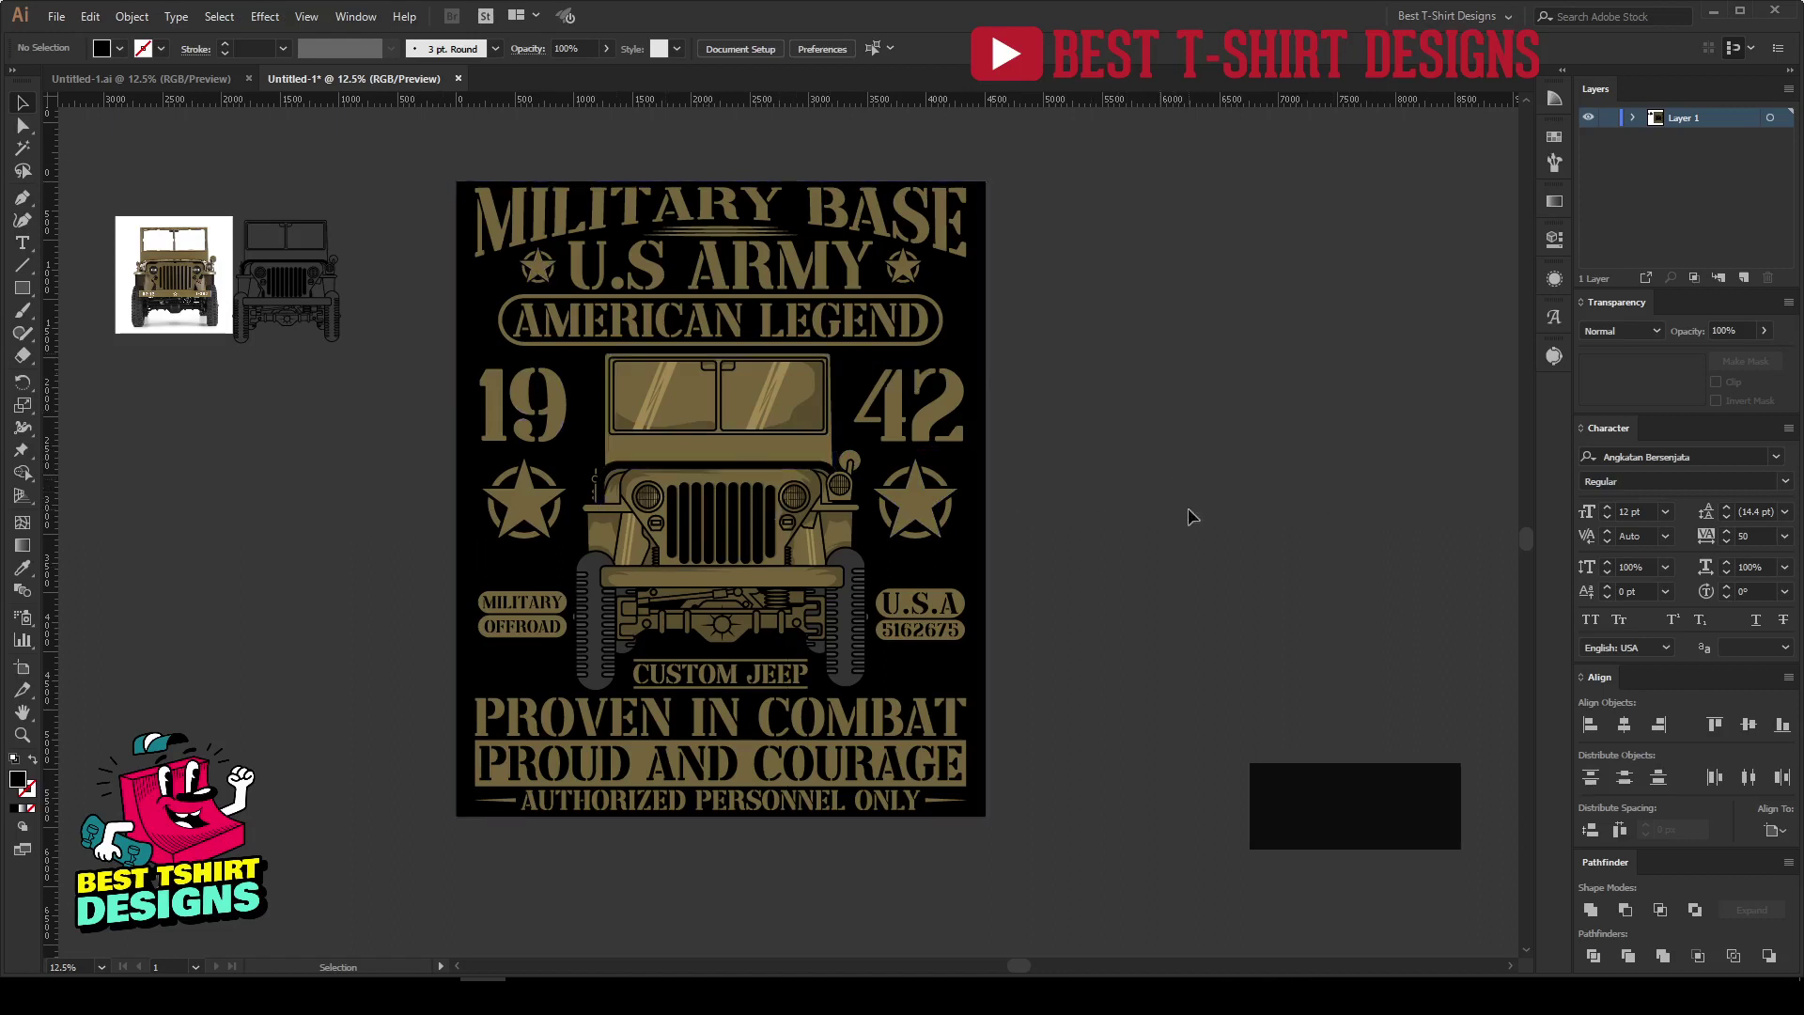
key("z")
left_click_drag(430, 164, 1015, 843)
key("v")
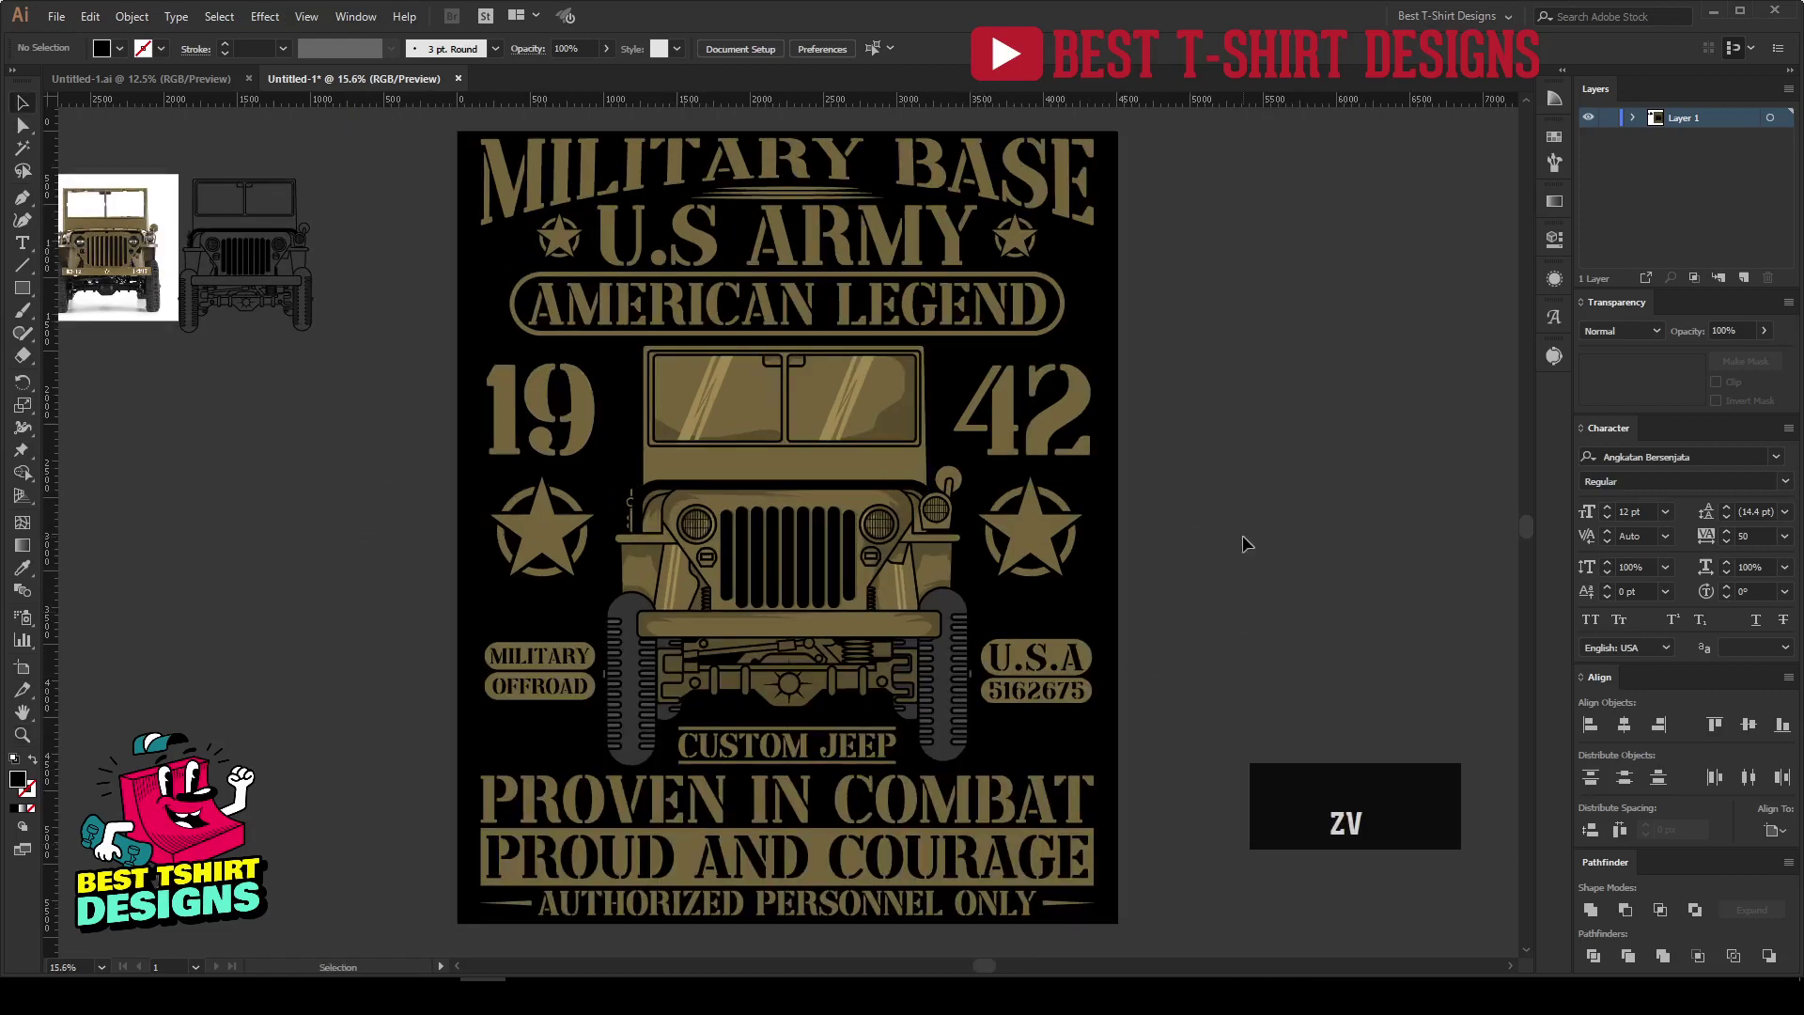